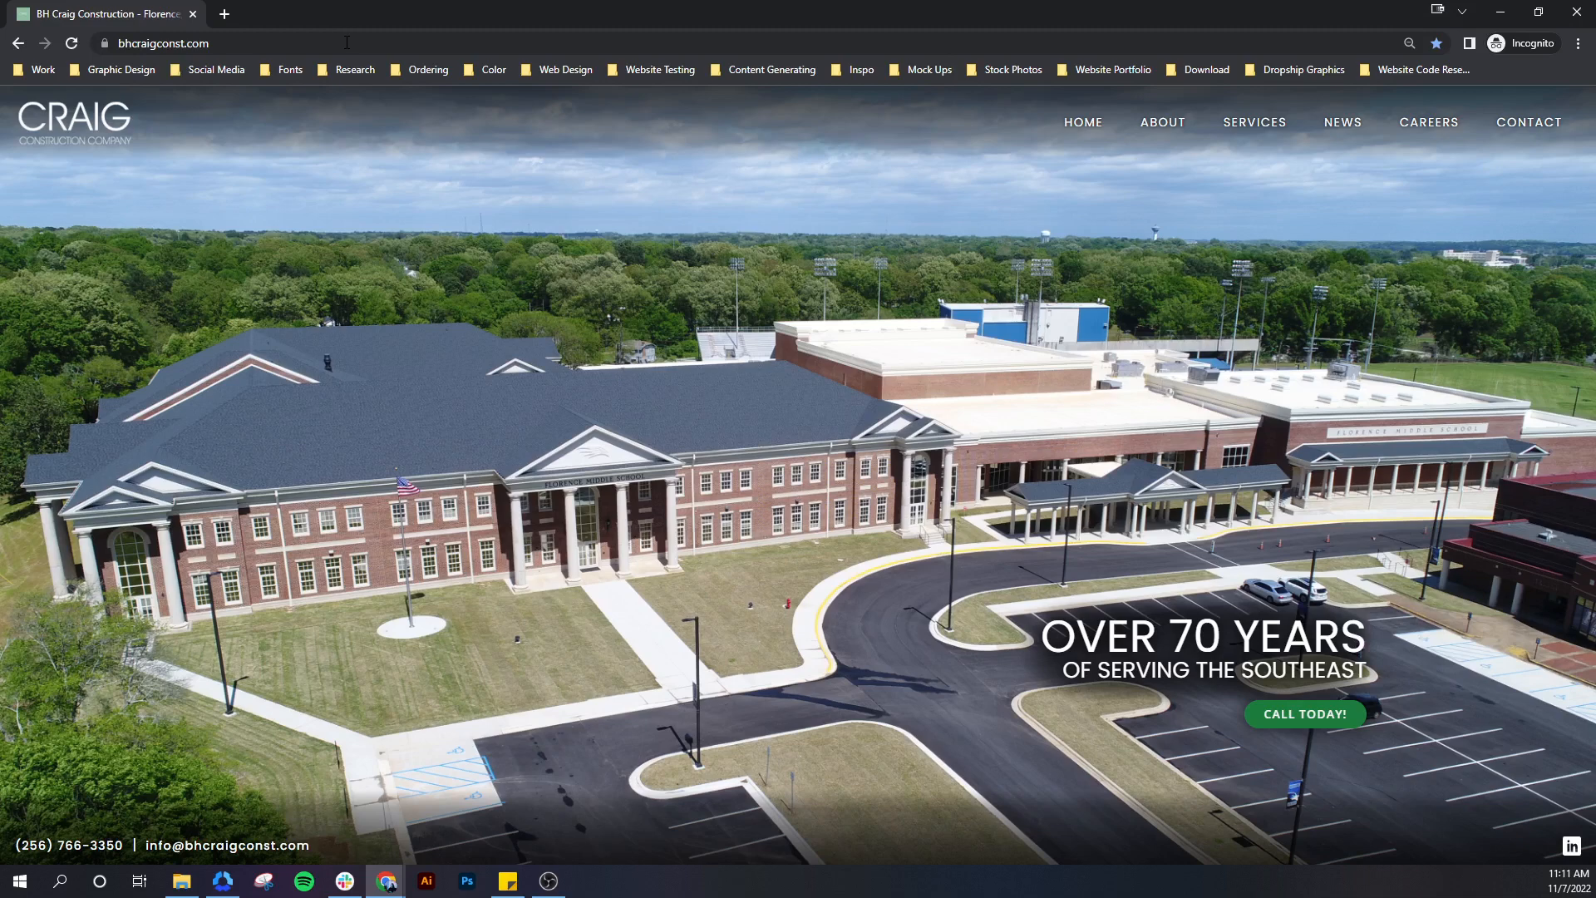
Open the site's WordPress login page at bhcraigconst.com/wp-admin, and close the incognito window
left_click(346, 43)
left_click(346, 42)
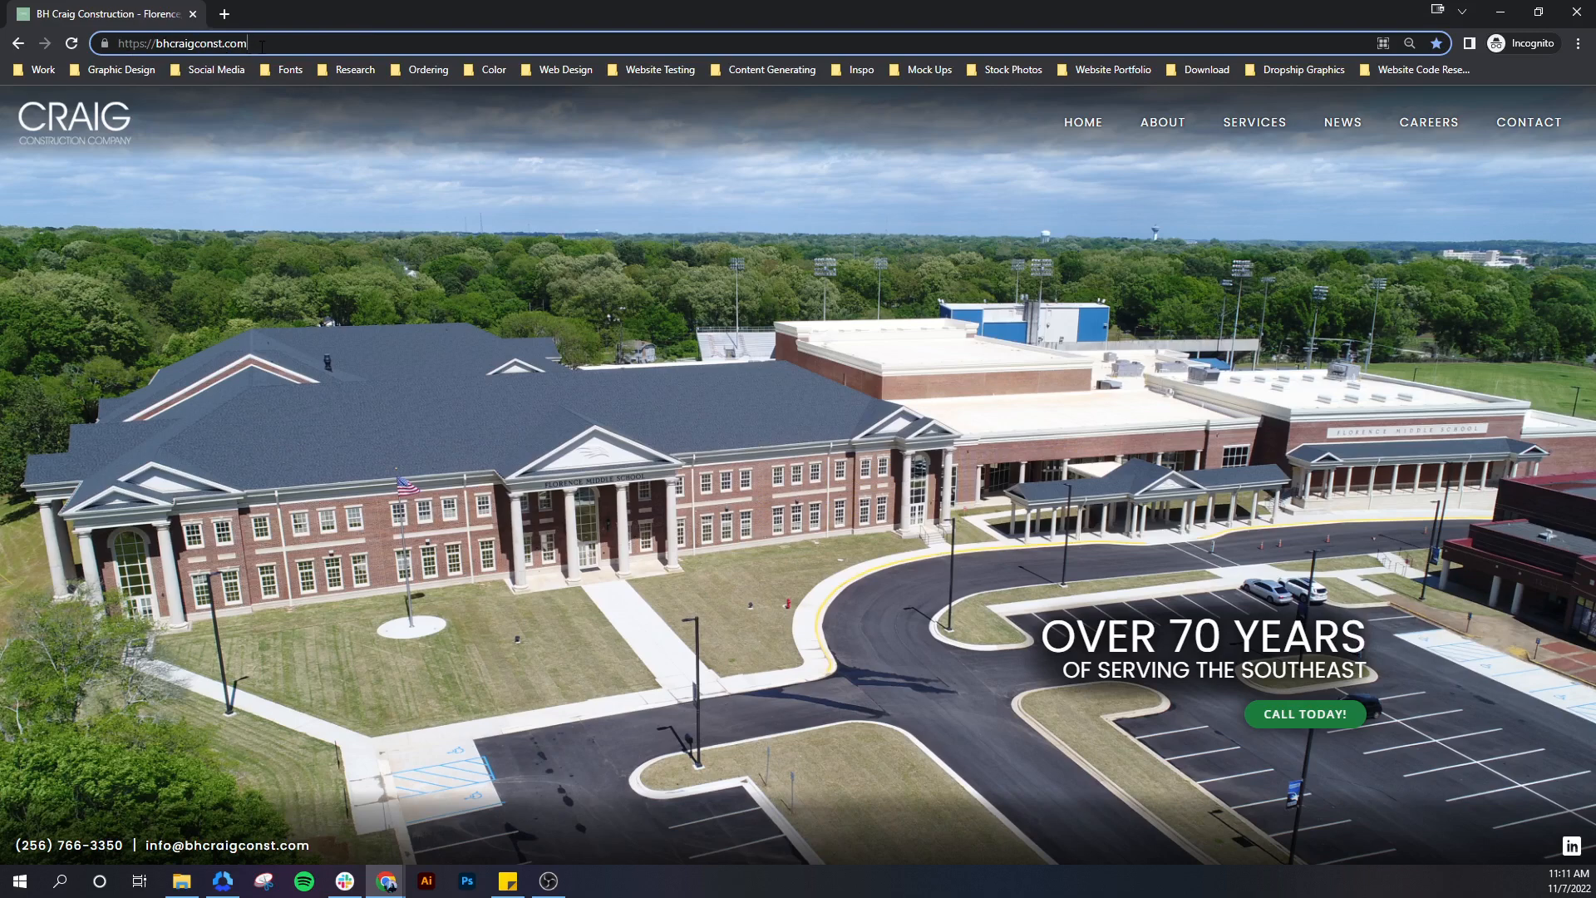
type("/")
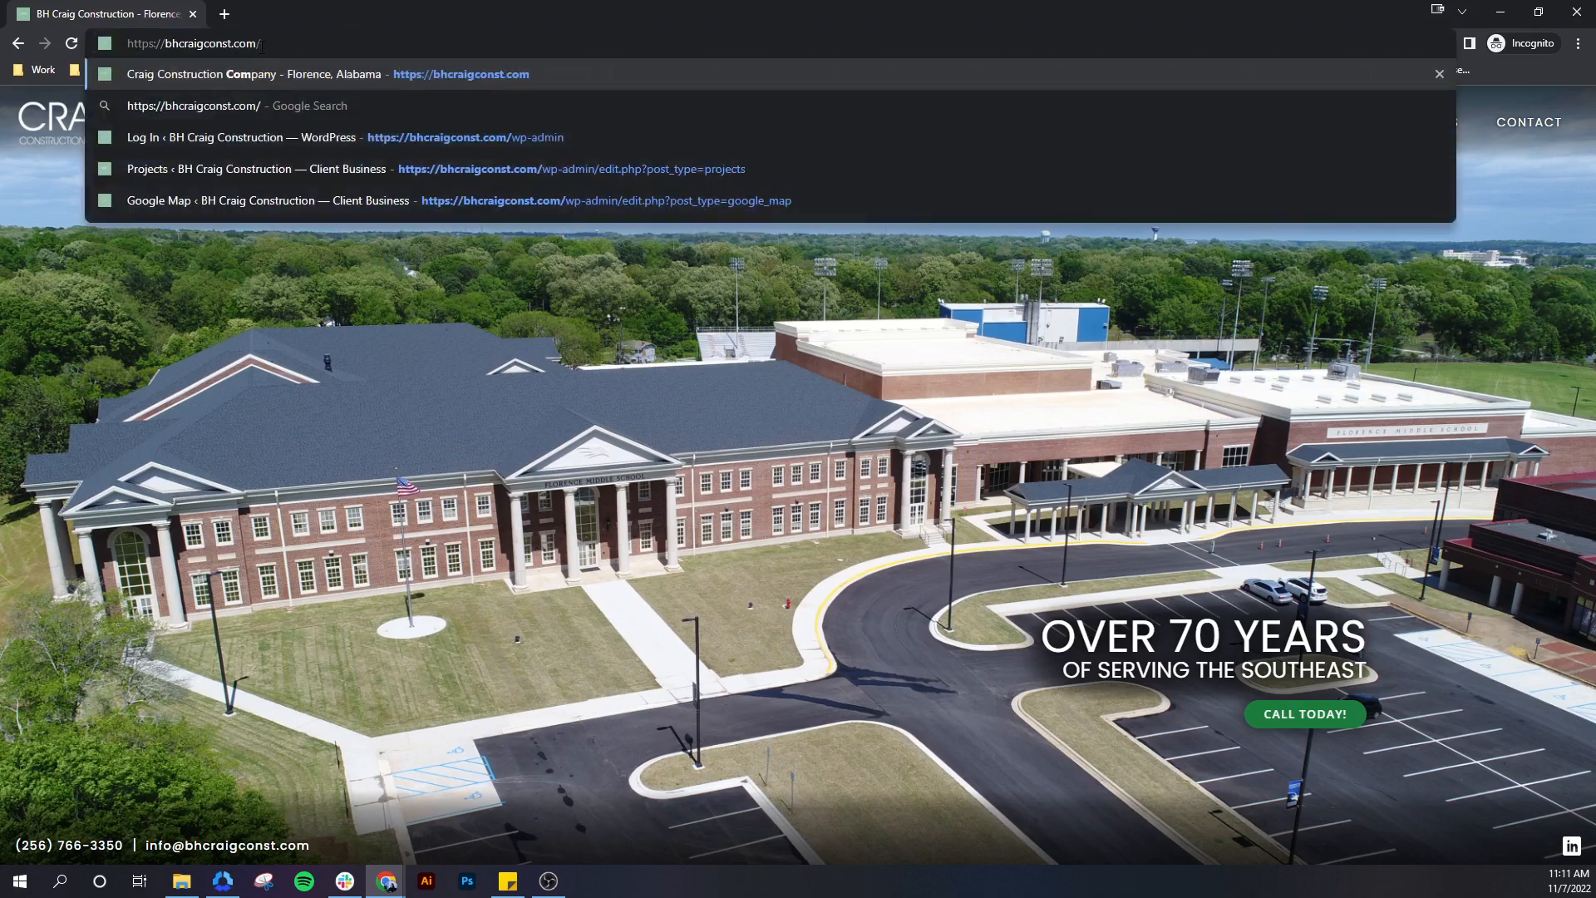
type("wp-")
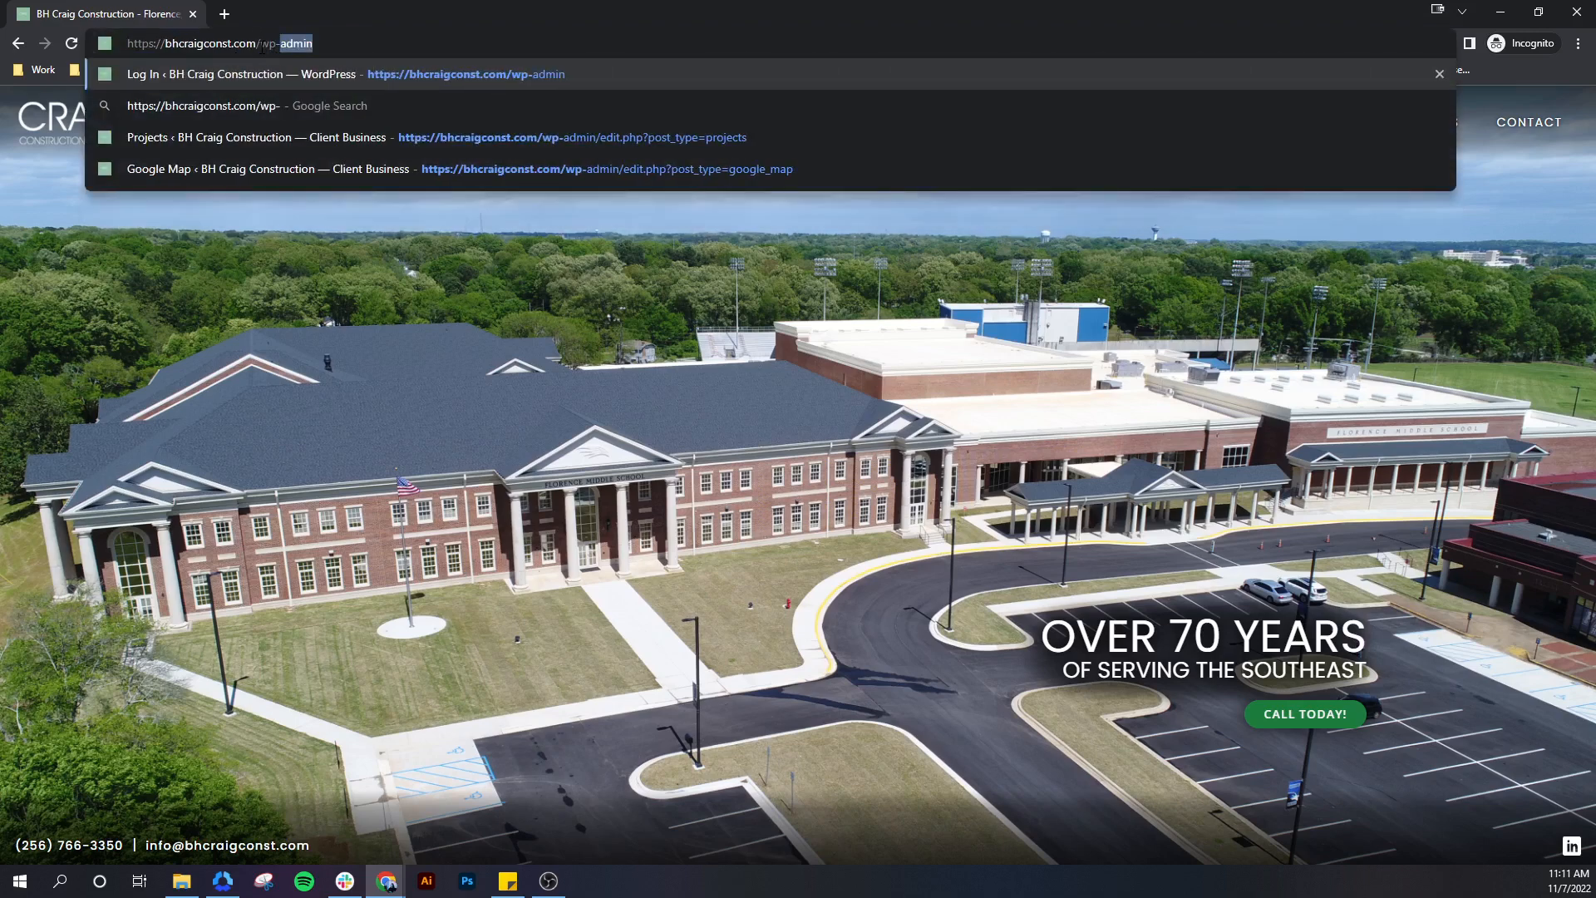
type("admin")
key("Return")
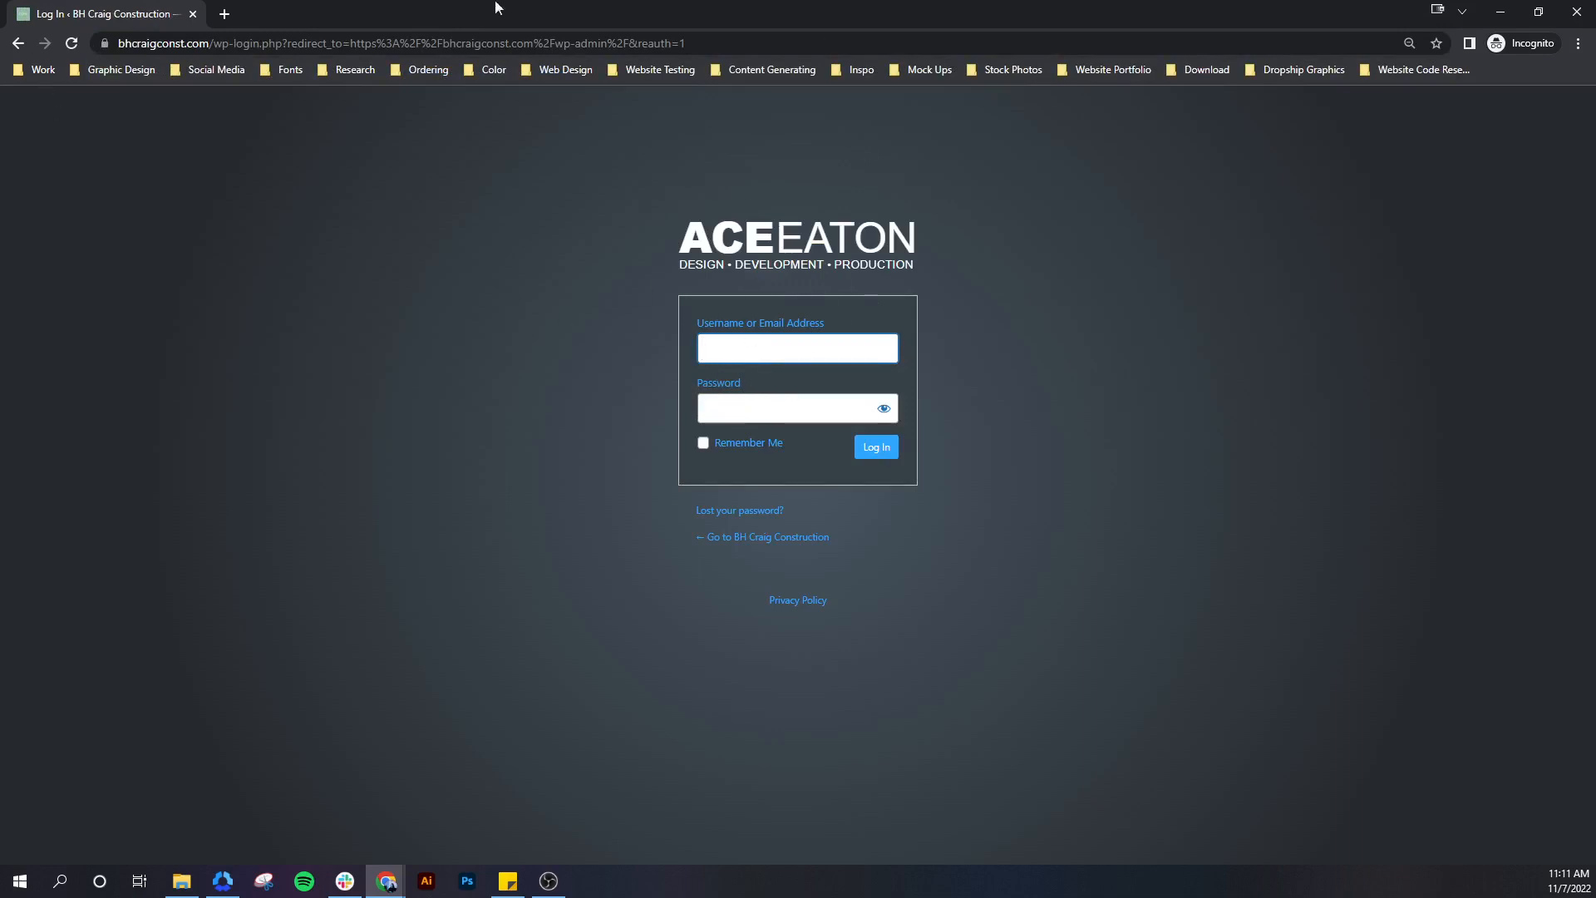
left_click(1576, 12)
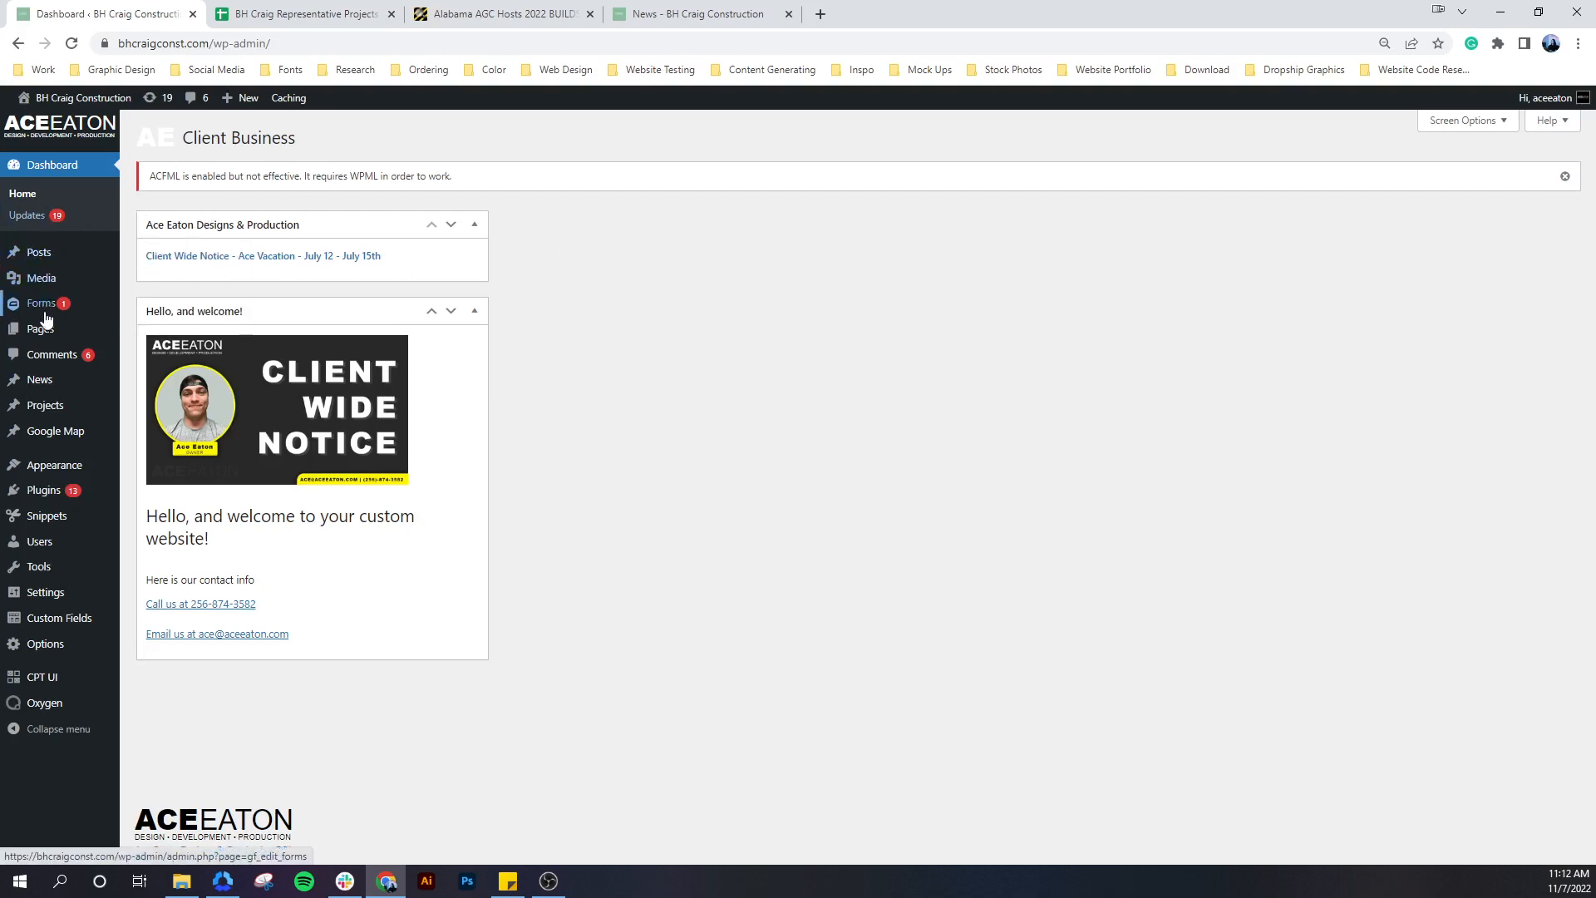
Start a new entry in the Projects section of the WordPress dashboard
mouse_move(47, 379)
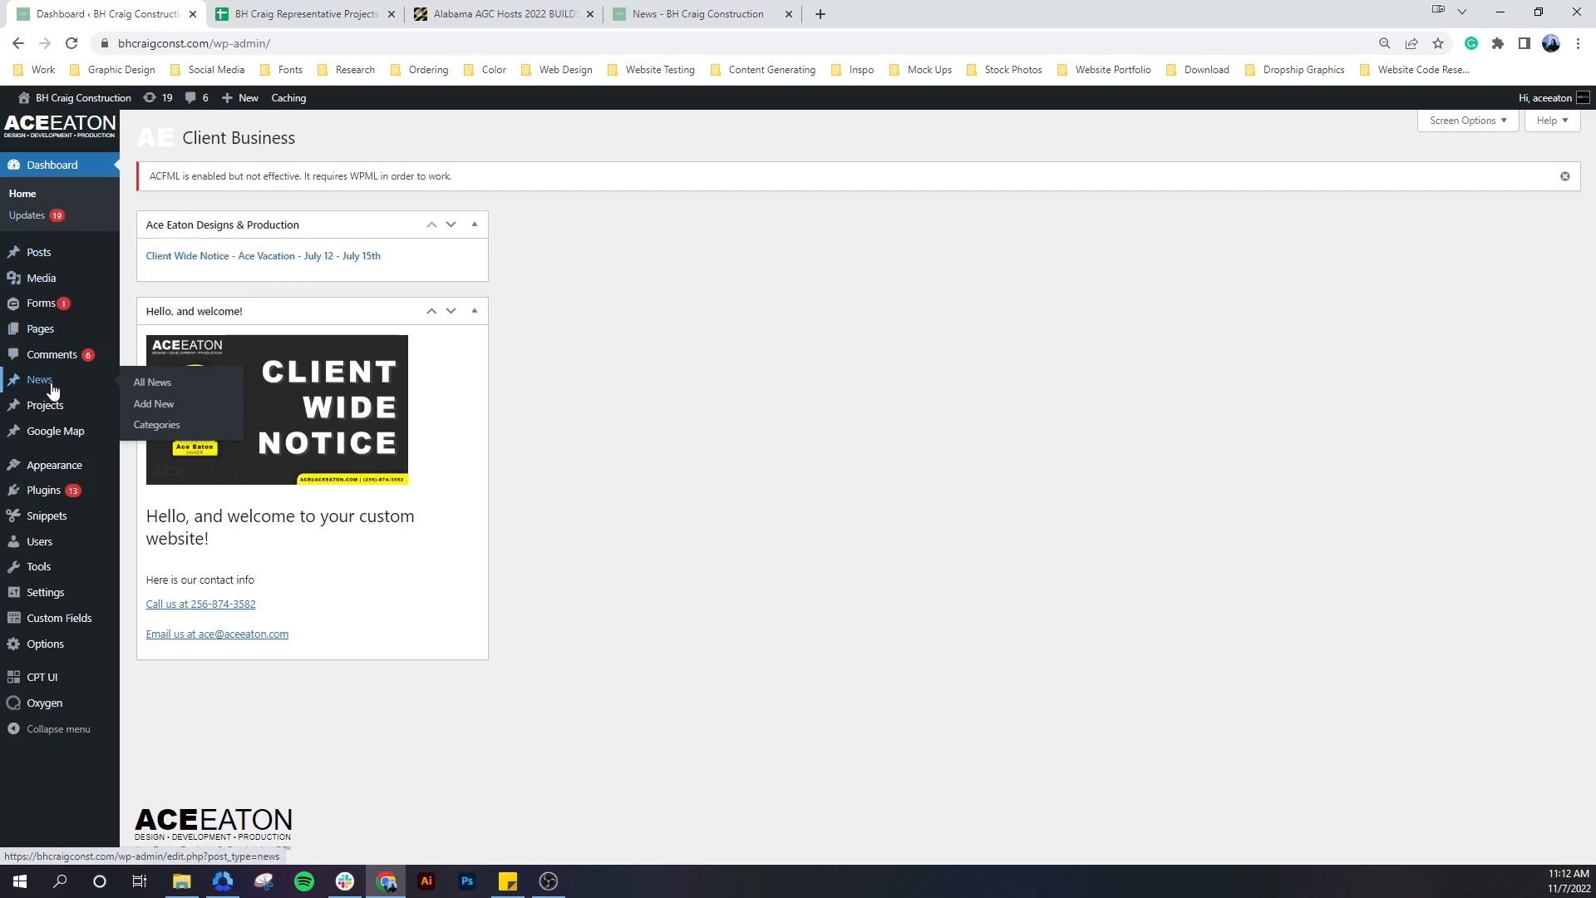
mouse_move(58, 406)
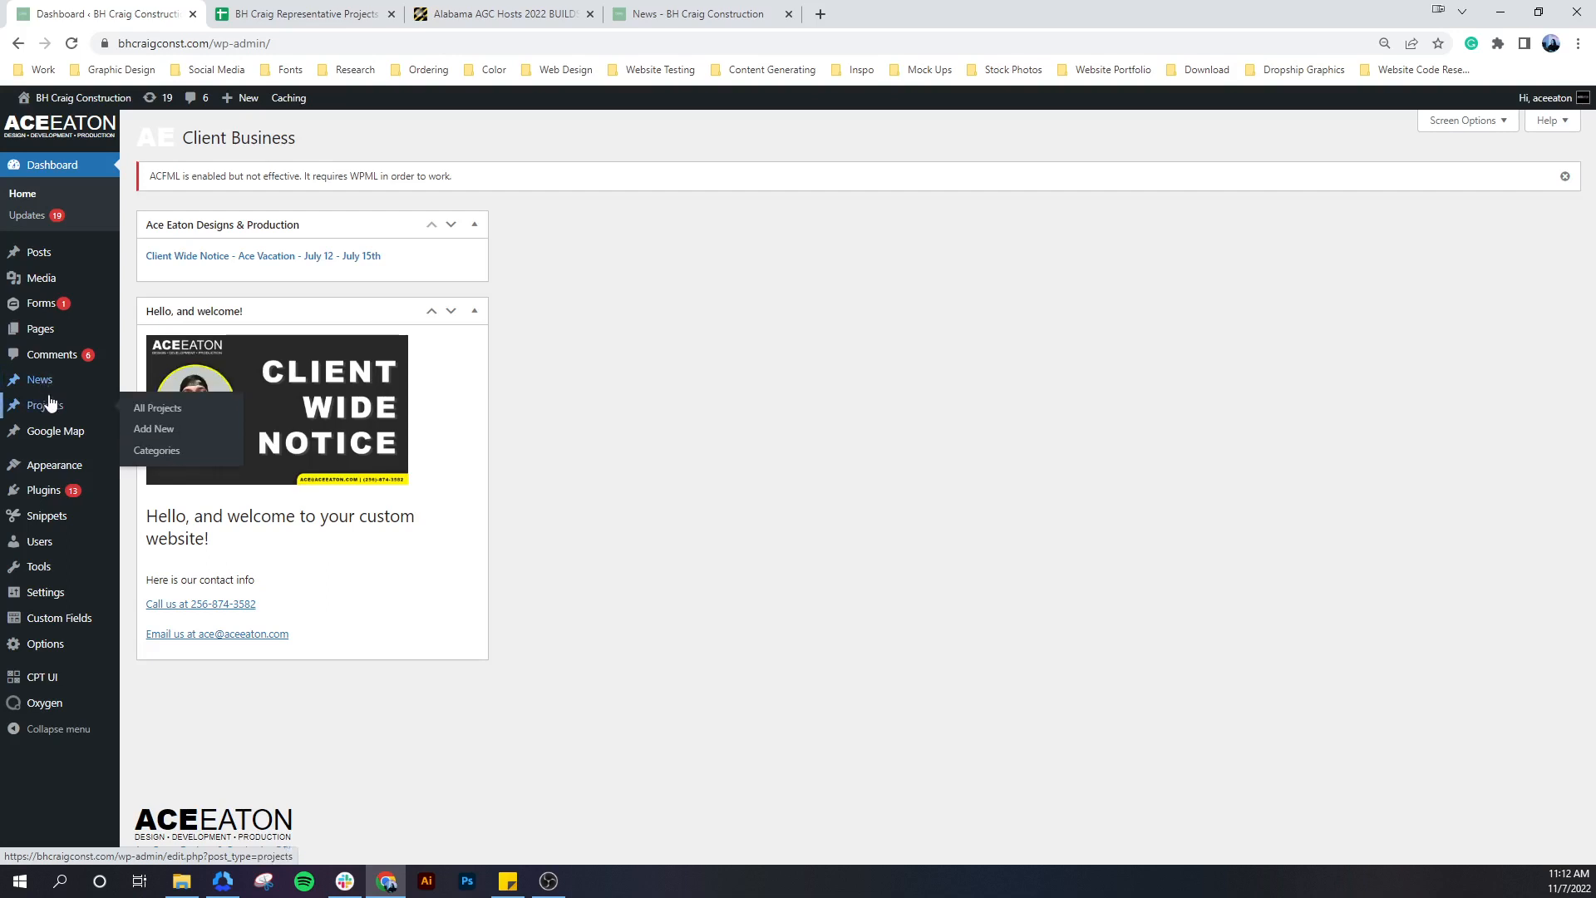
mouse_move(59, 436)
left_click(59, 412)
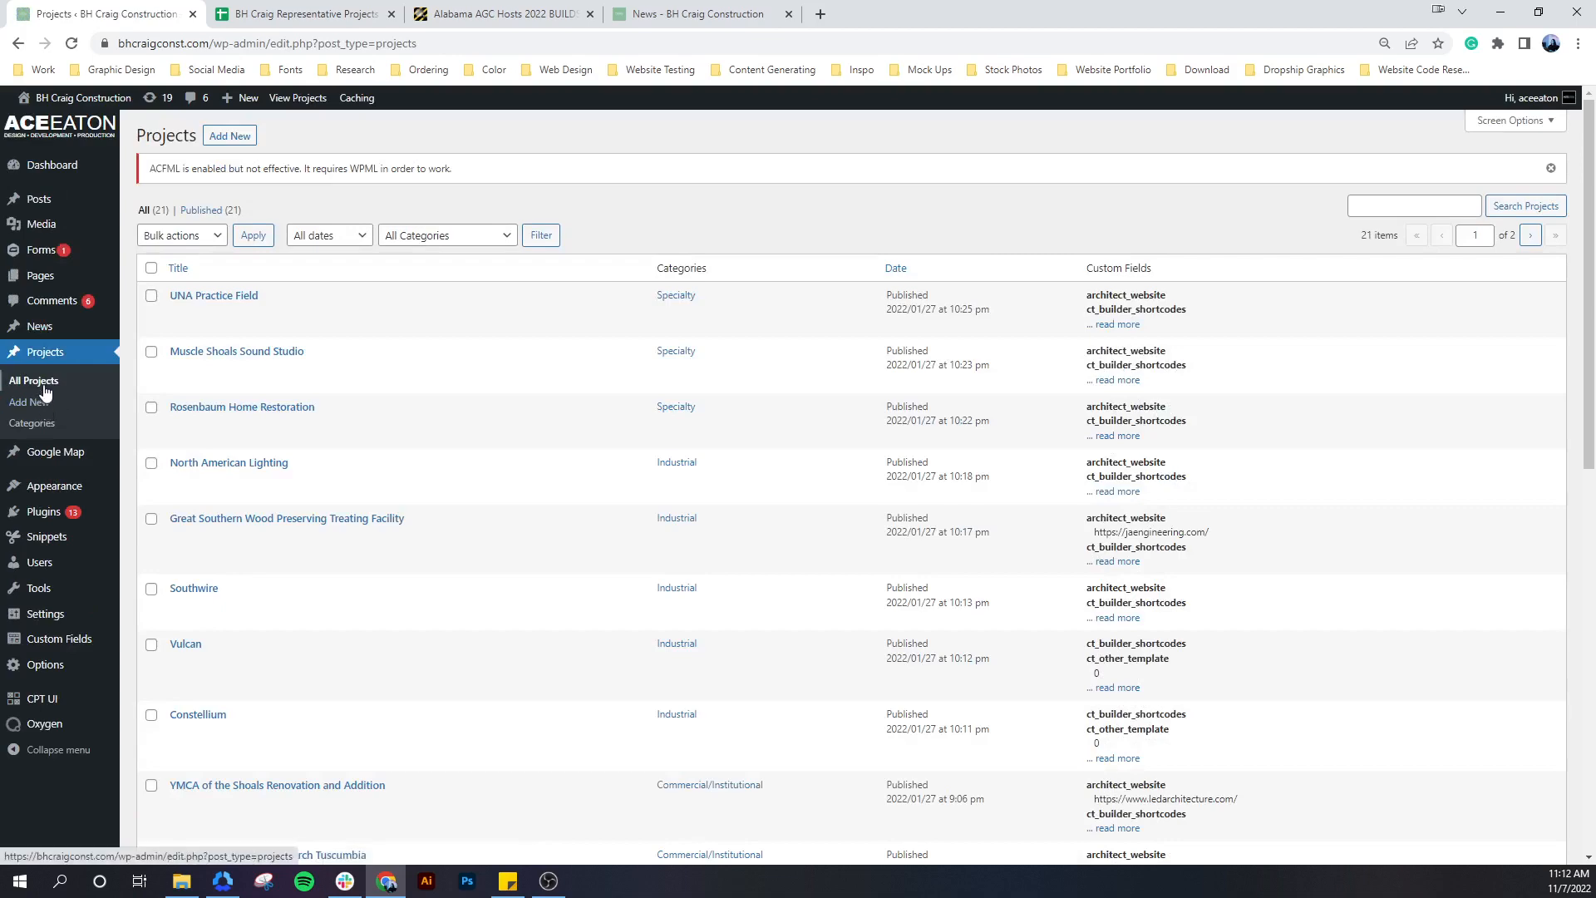
left_click(37, 356)
left_click(240, 142)
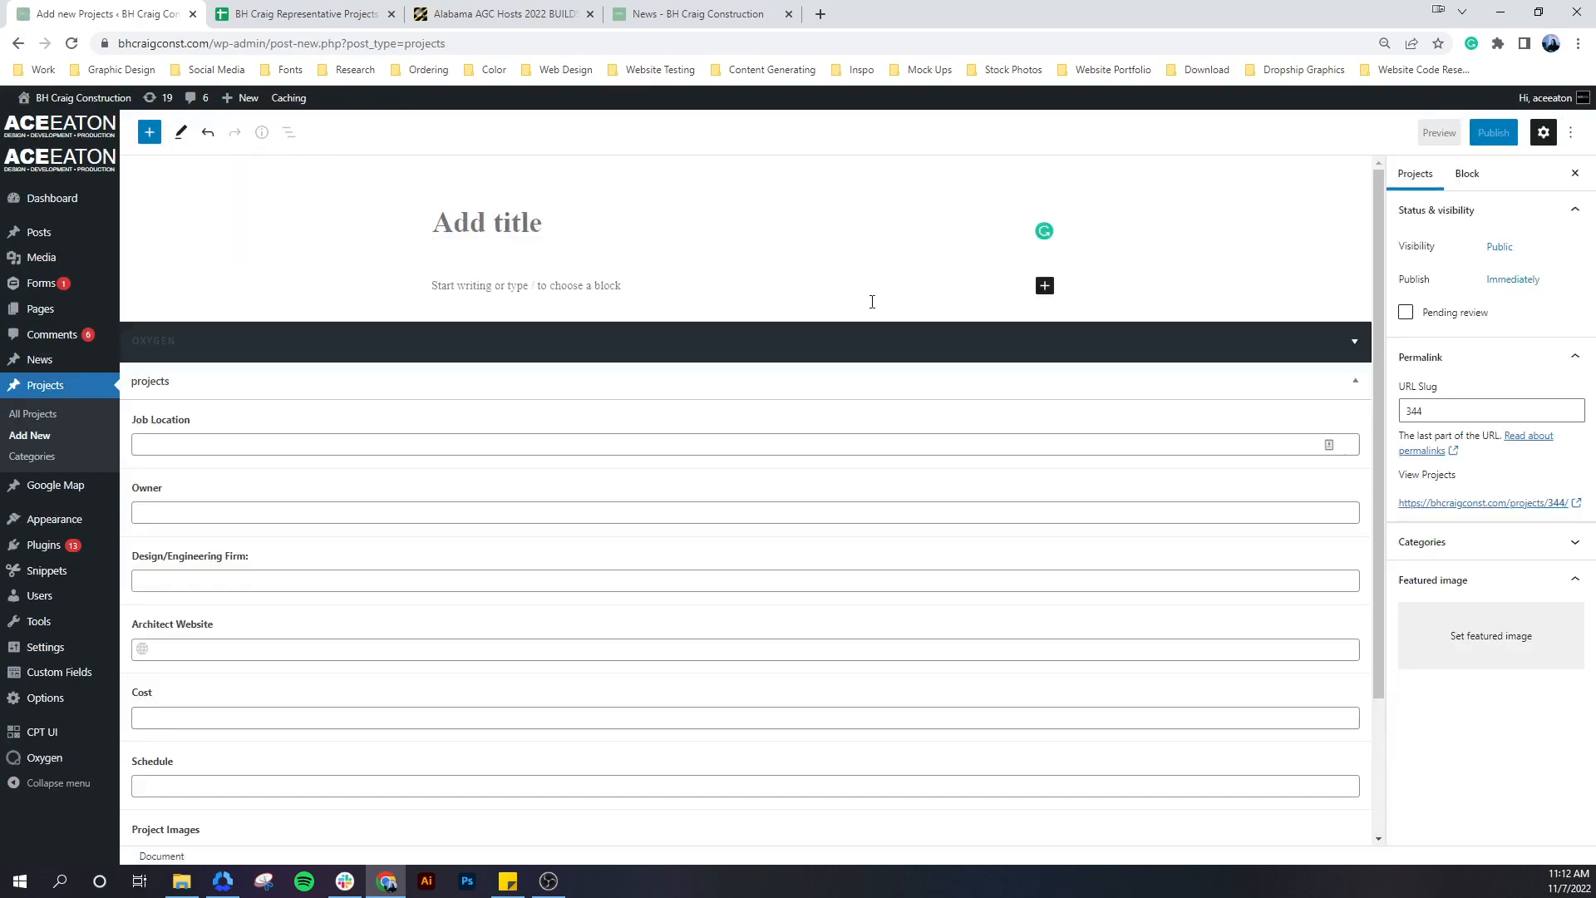
Title the new project "Joe Wheeler State Park Campground Renovation", copied from the first row under NEW PROJECTS 2022 in the spreadsheet
left_click(289, 15)
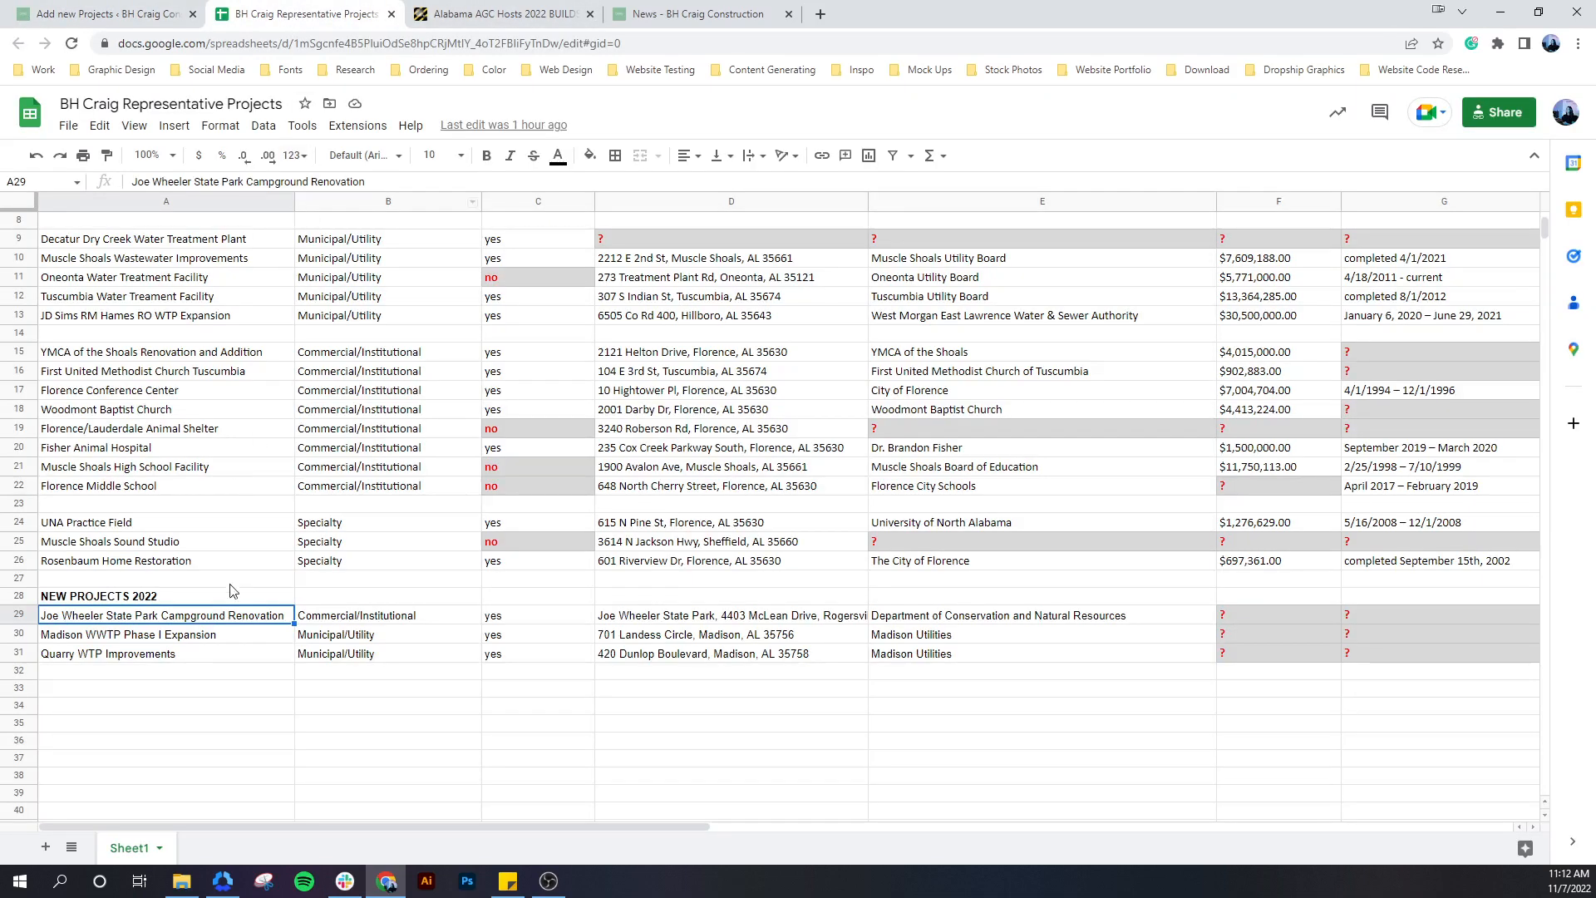
double_click(172, 617)
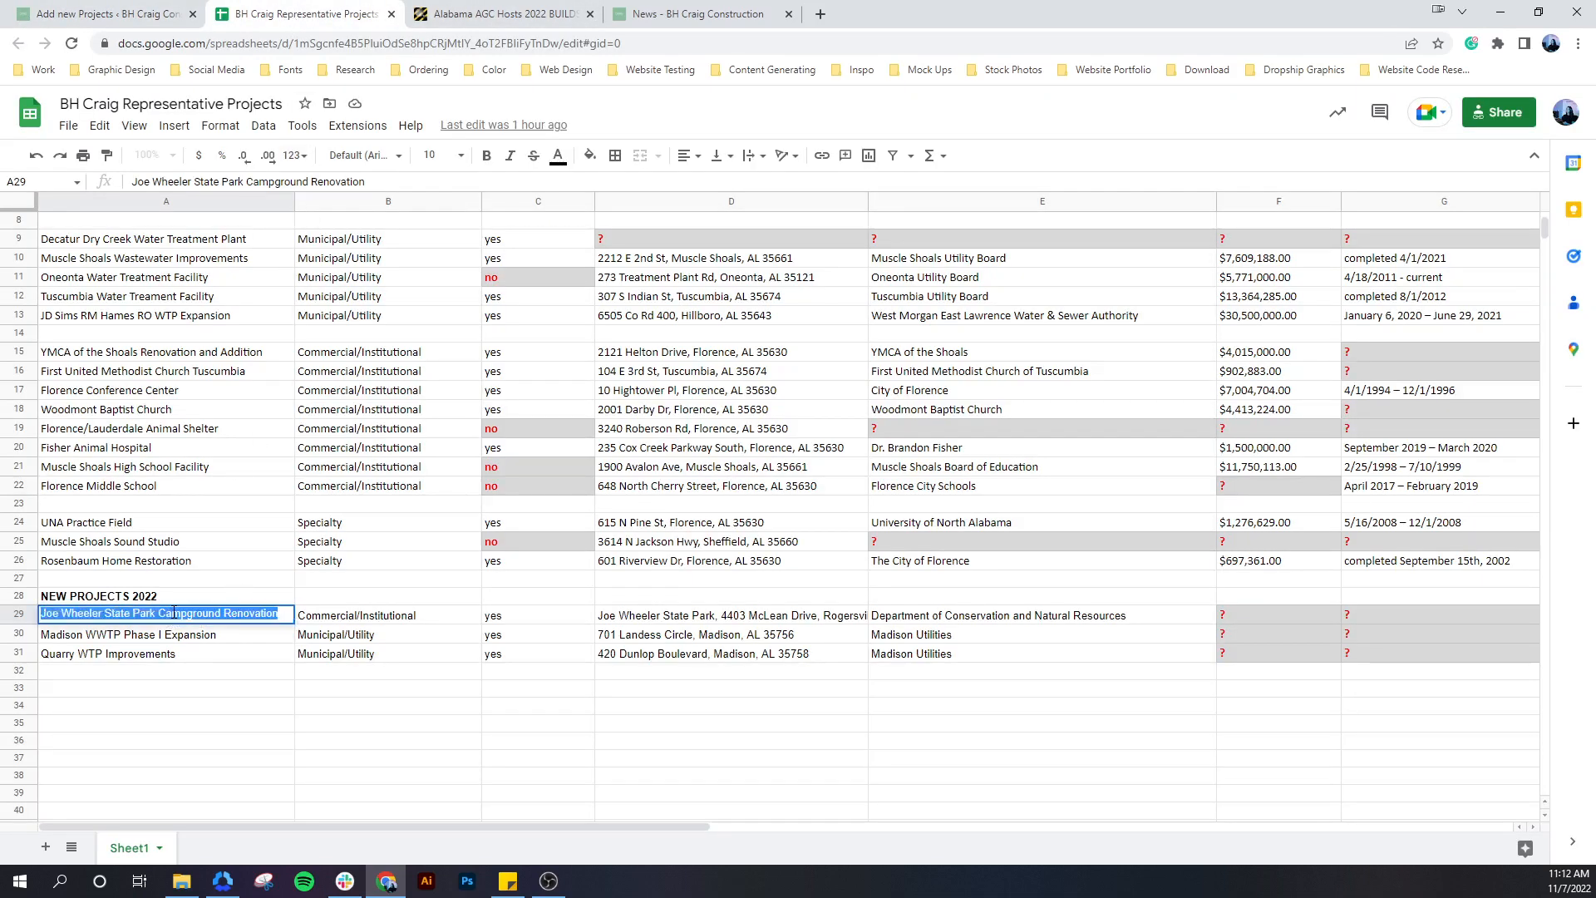
left_click(158, 20)
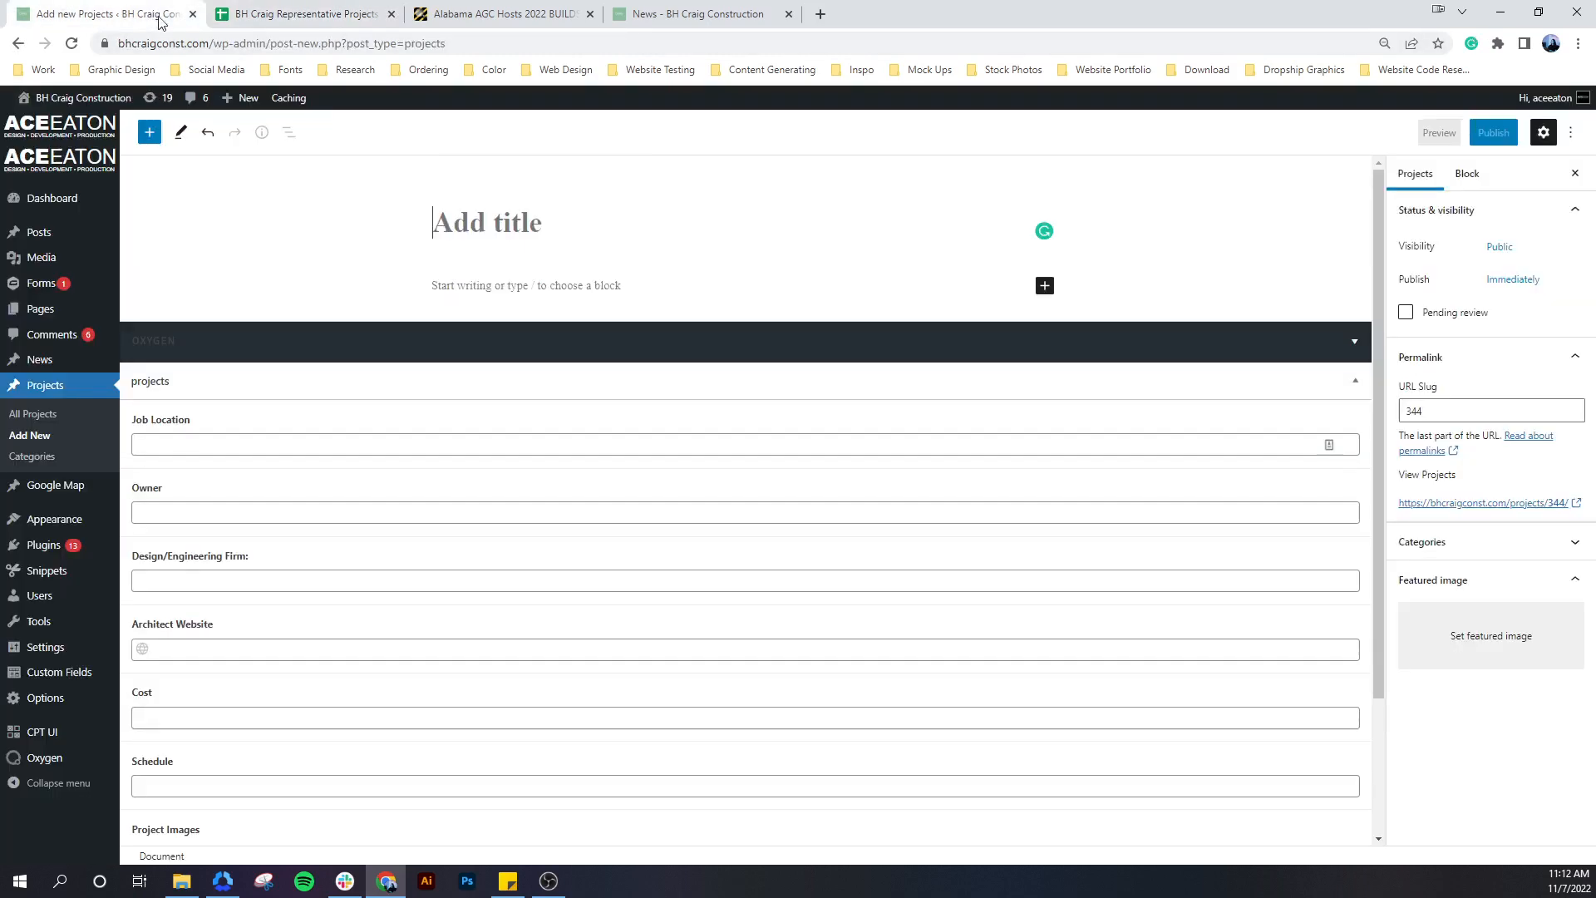
type("Joe Wheeler State Park Campground Renovation")
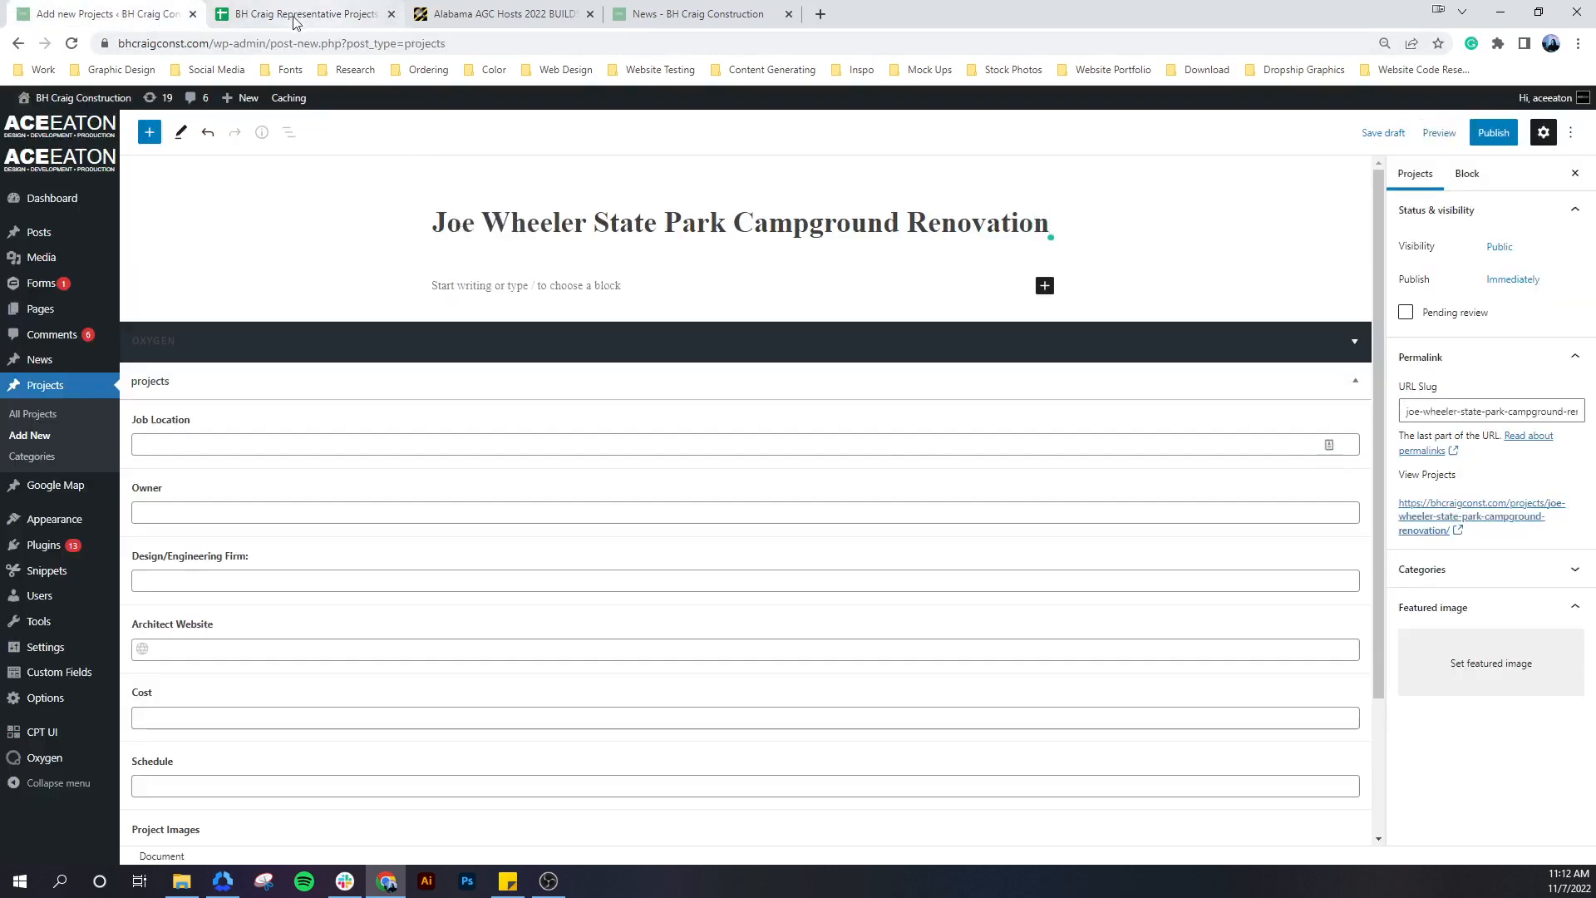
Fill in the Job Location with only the street address from the project's spreadsheet row, leaving out the park name
left_click(341, 24)
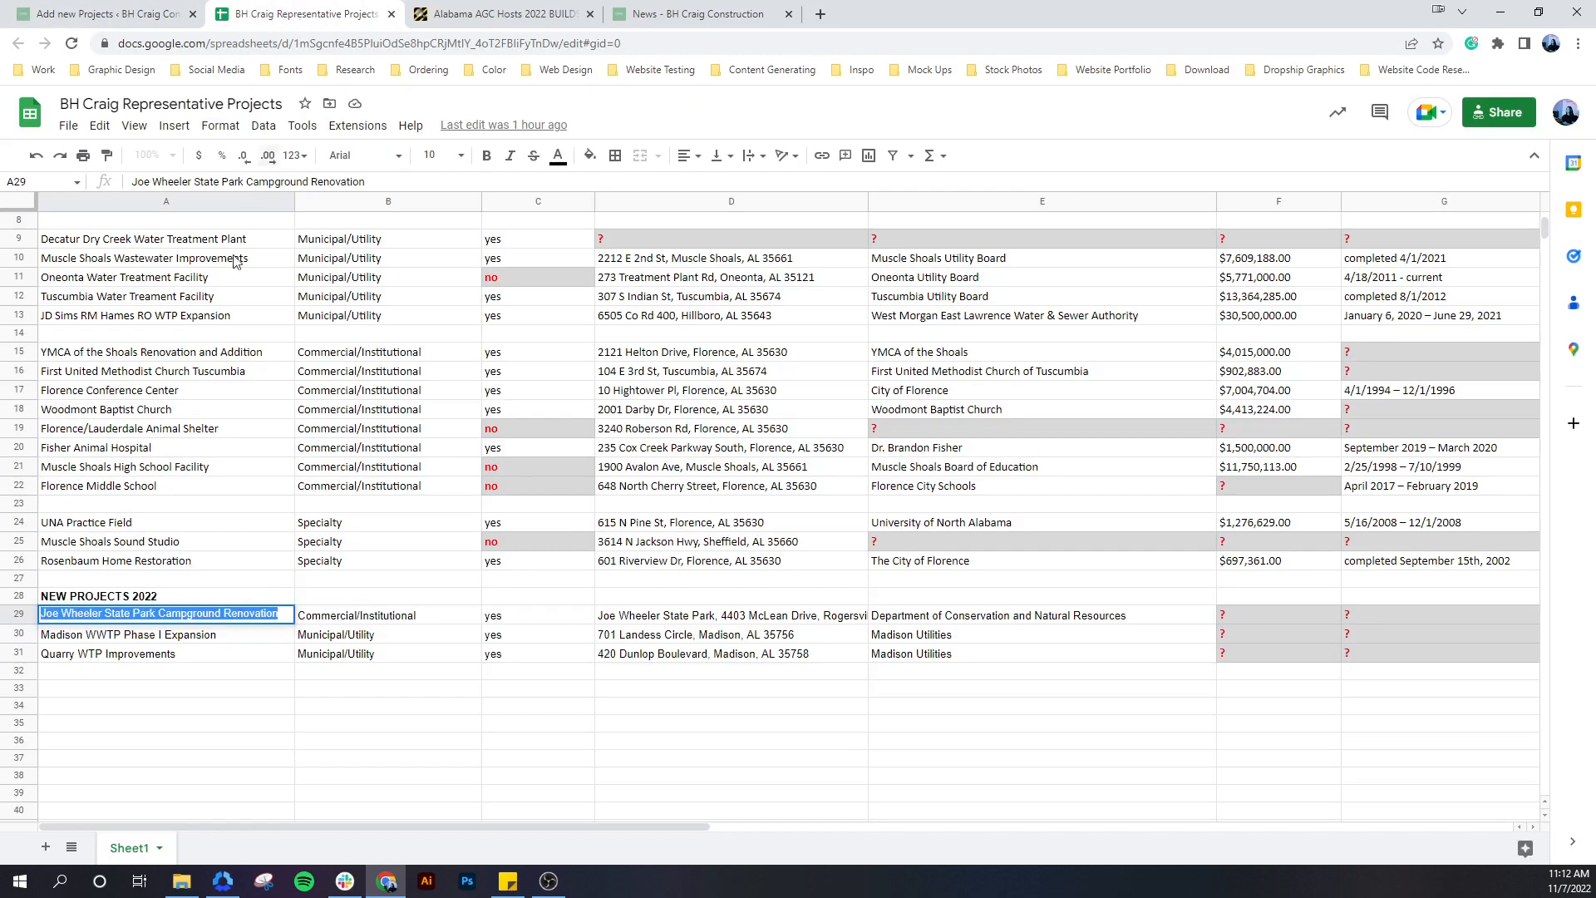
double_click(632, 616)
left_click(695, 616)
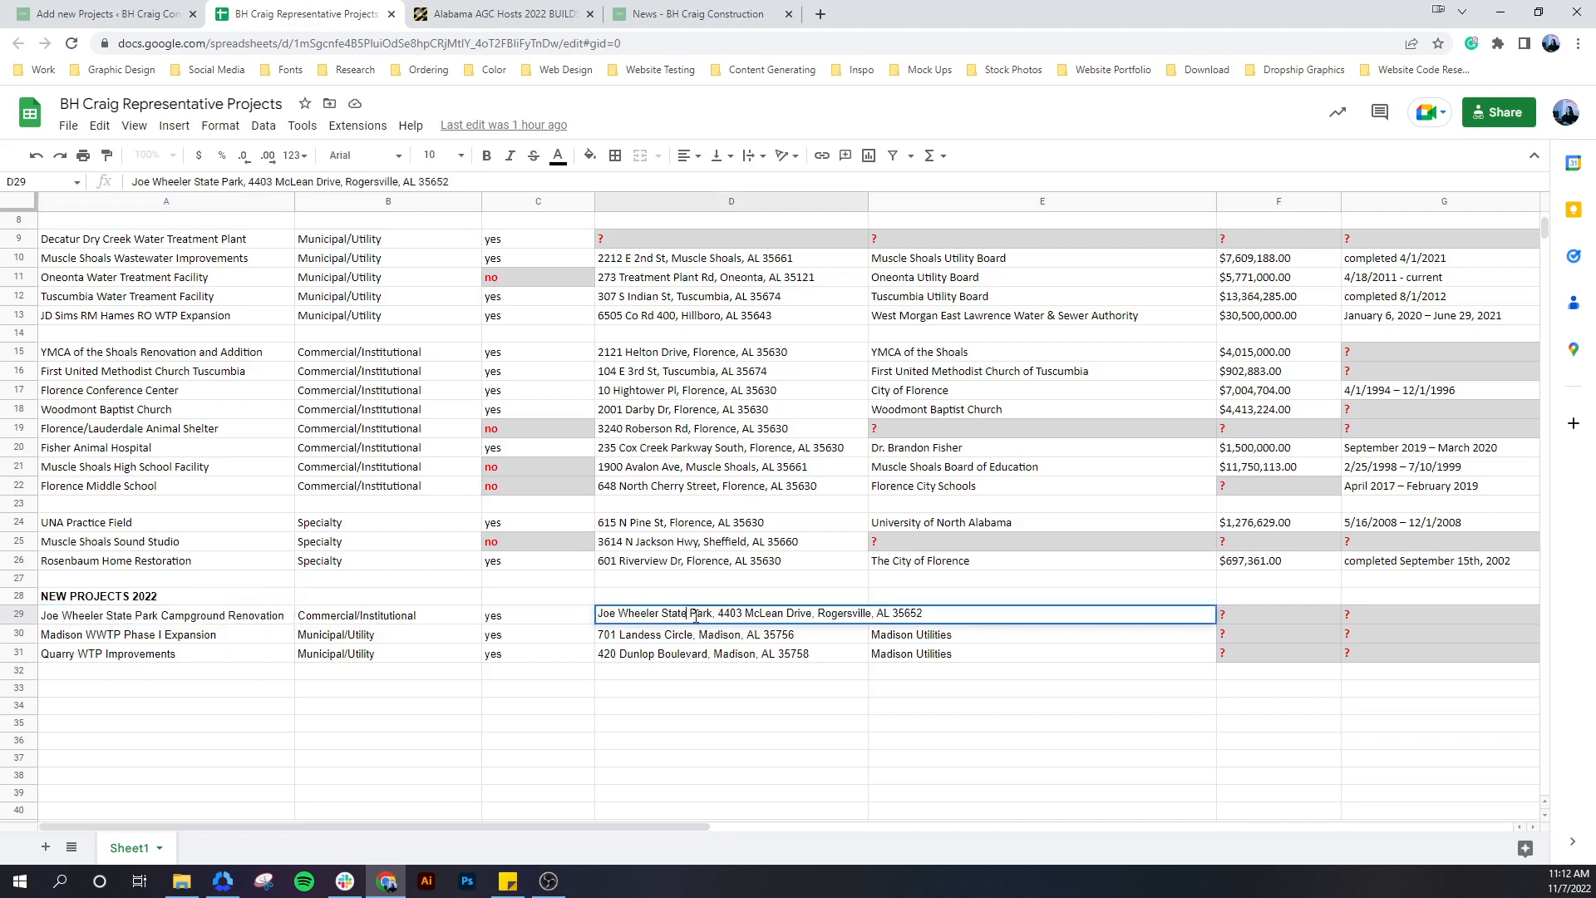
left_click_drag(721, 613, 926, 617)
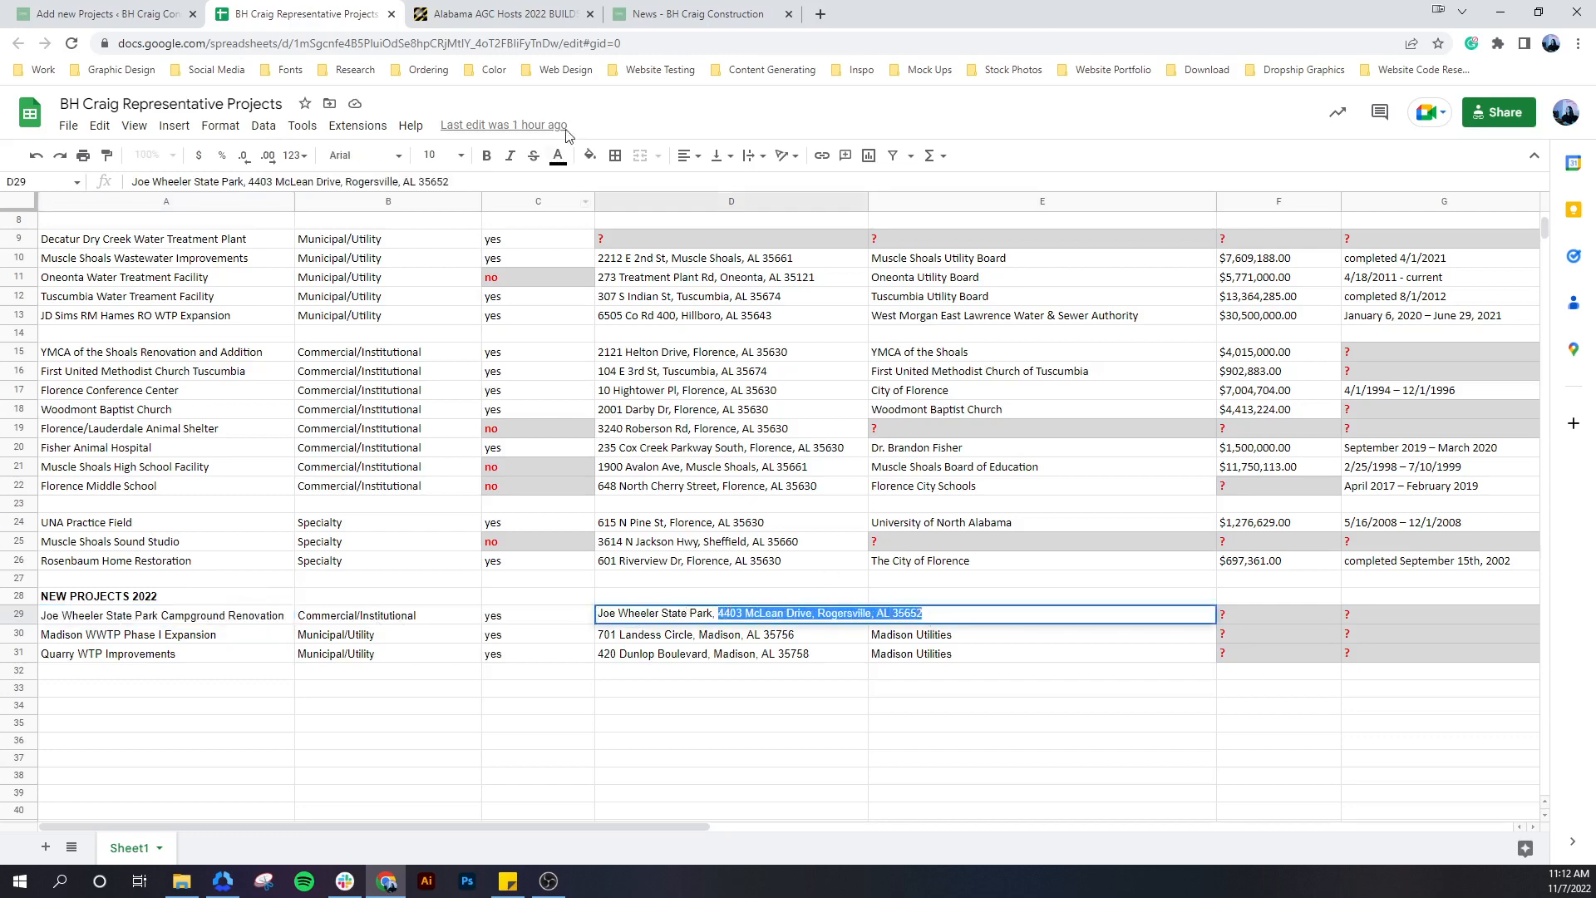
left_click(499, 15)
left_click(596, 7)
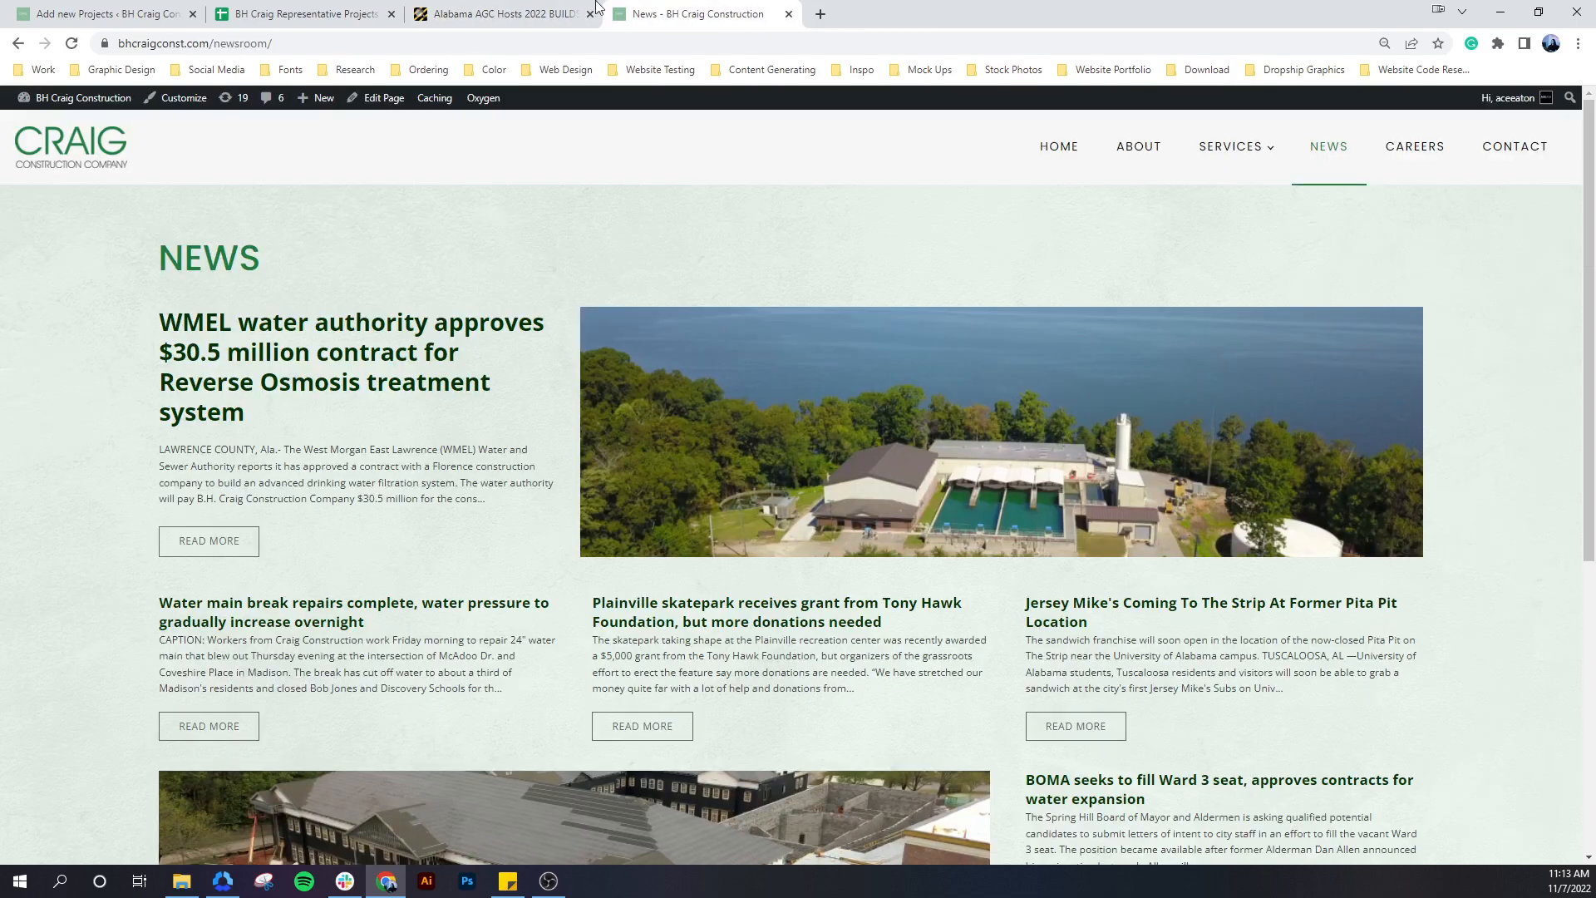
left_click(104, 14)
left_click(235, 445)
type("4403 McLean Drive, Rogersville, AL 35652")
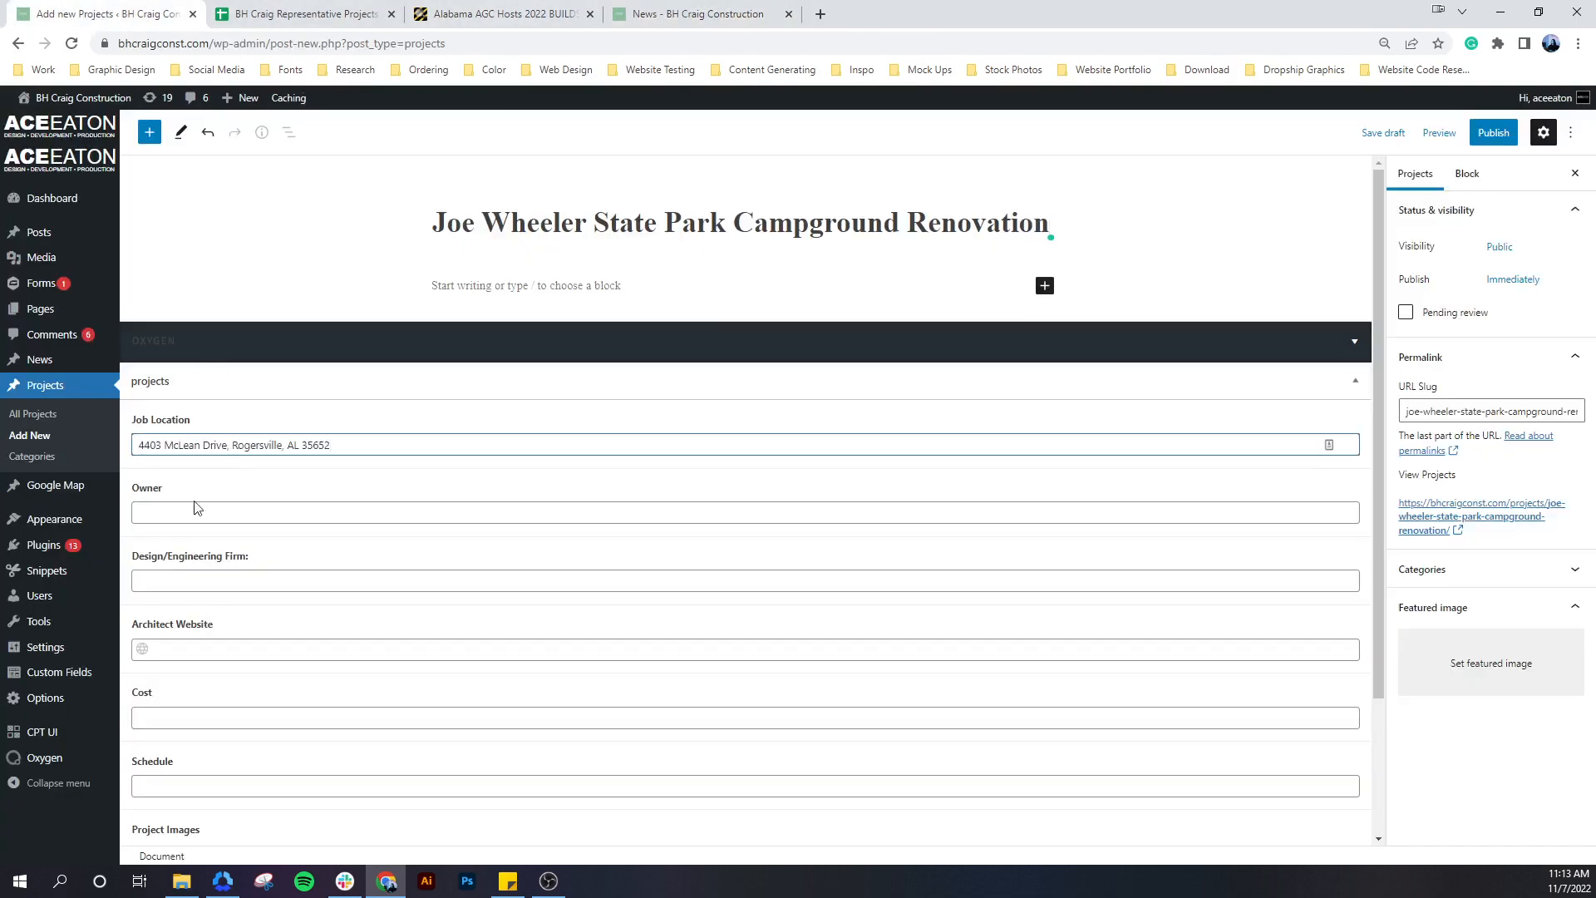
Copy the owner "Department of Conservation and Natural Resources" from the project's spreadsheet row into the Owner field
left_click(308, 15)
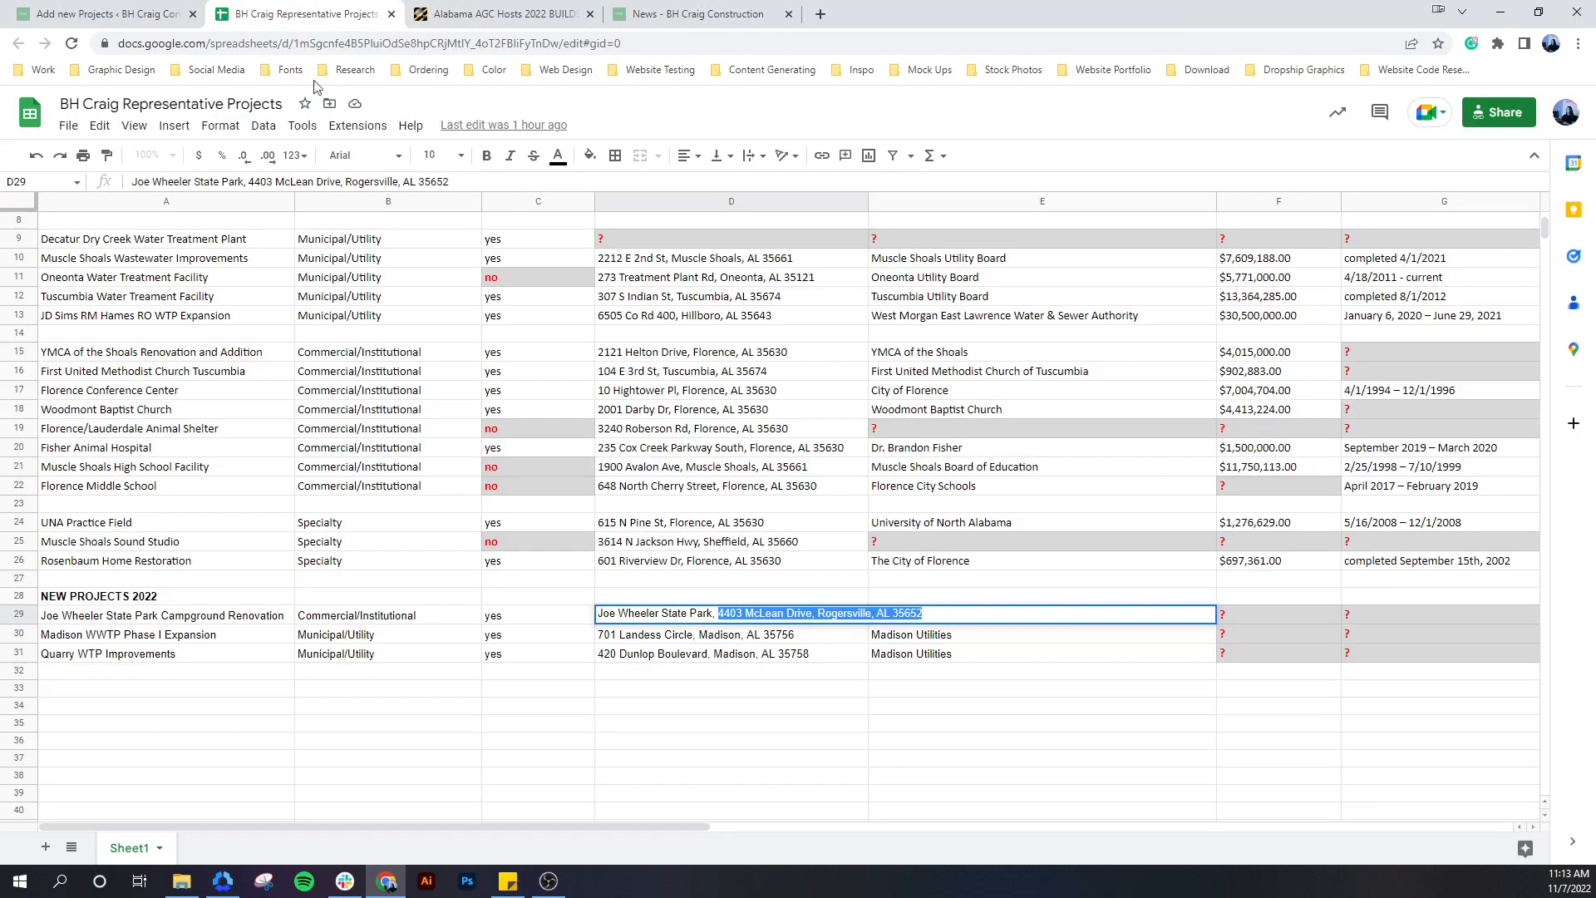
left_click(956, 672)
triple_click(950, 614)
key("ctrl+c")
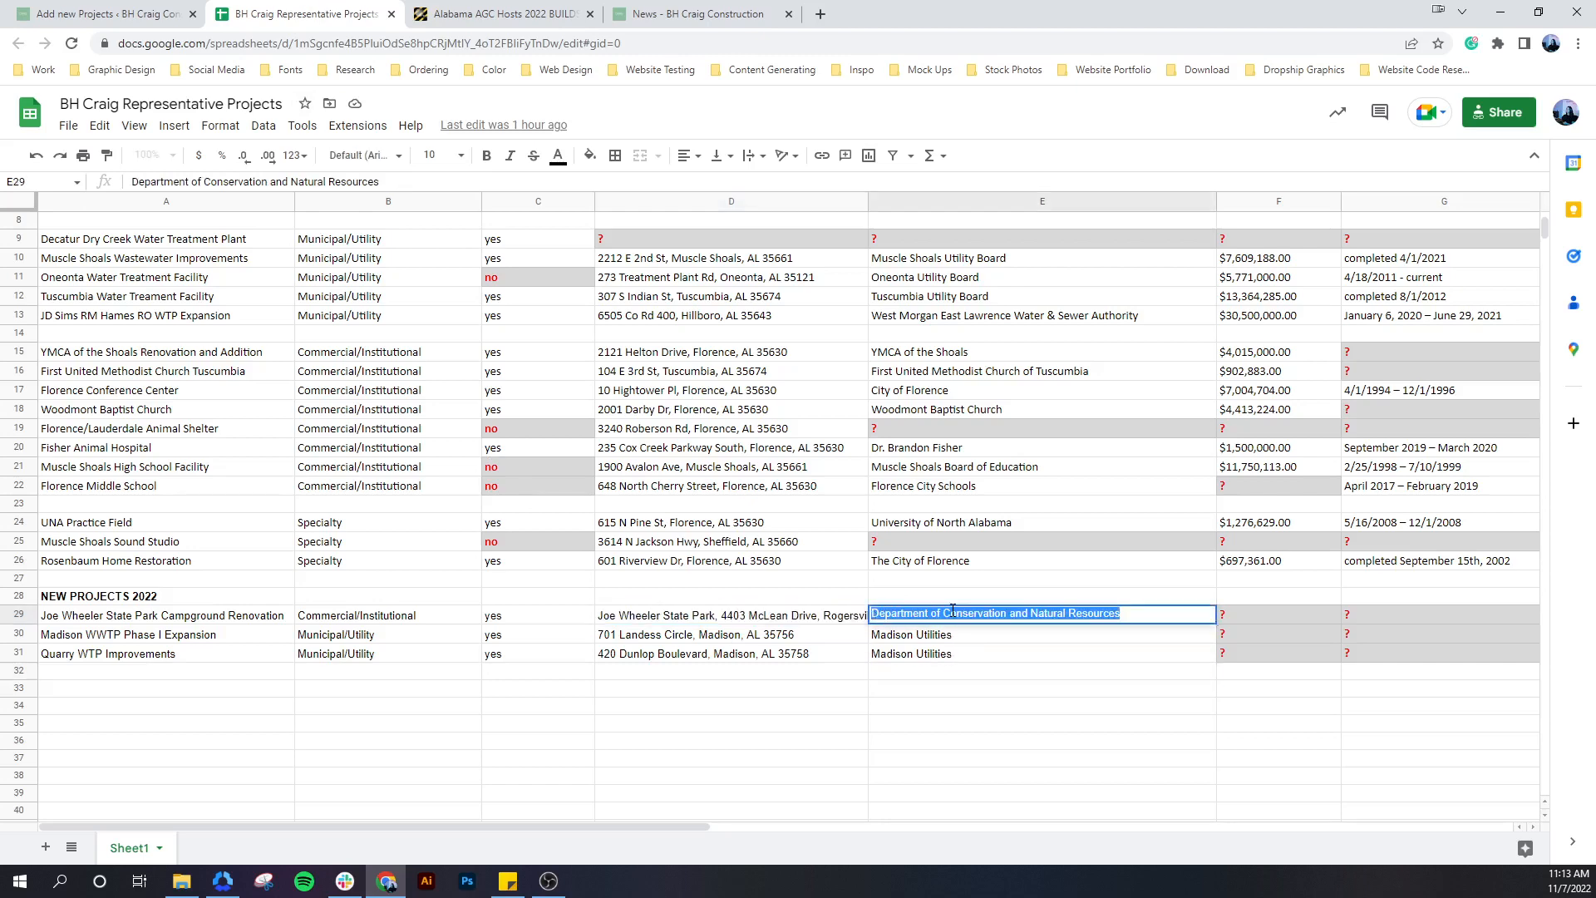
left_click(153, 14)
left_click(230, 511)
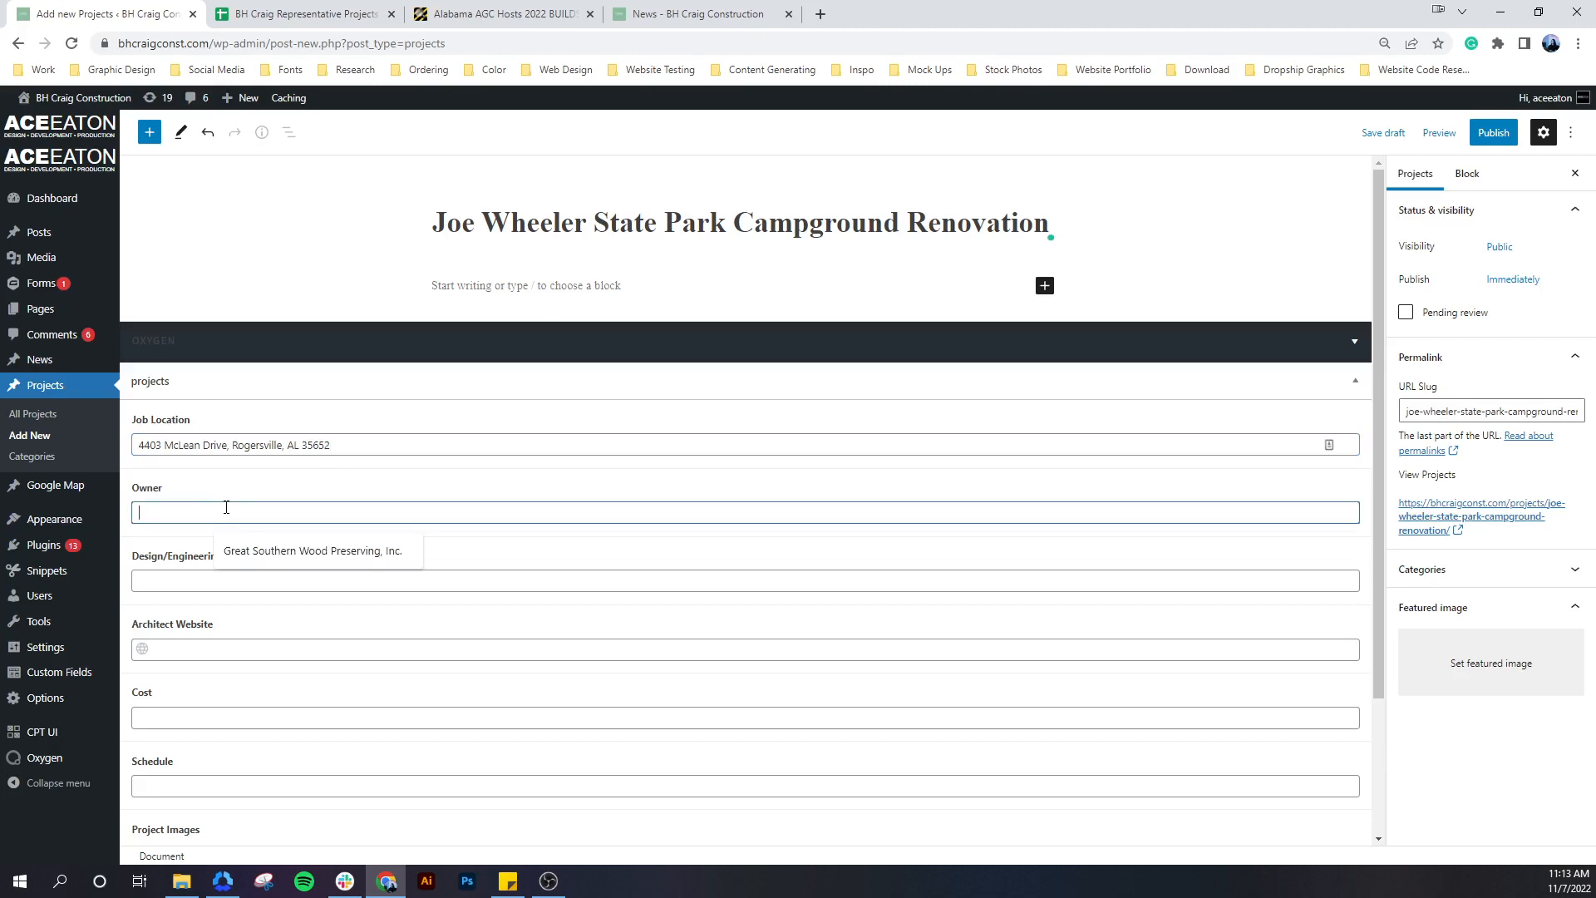
key("ctrl+v")
Copy the firm name "Barge Design Solutions" from the project's spreadsheet row into the Design/Engineering Firm field
left_click(304, 14)
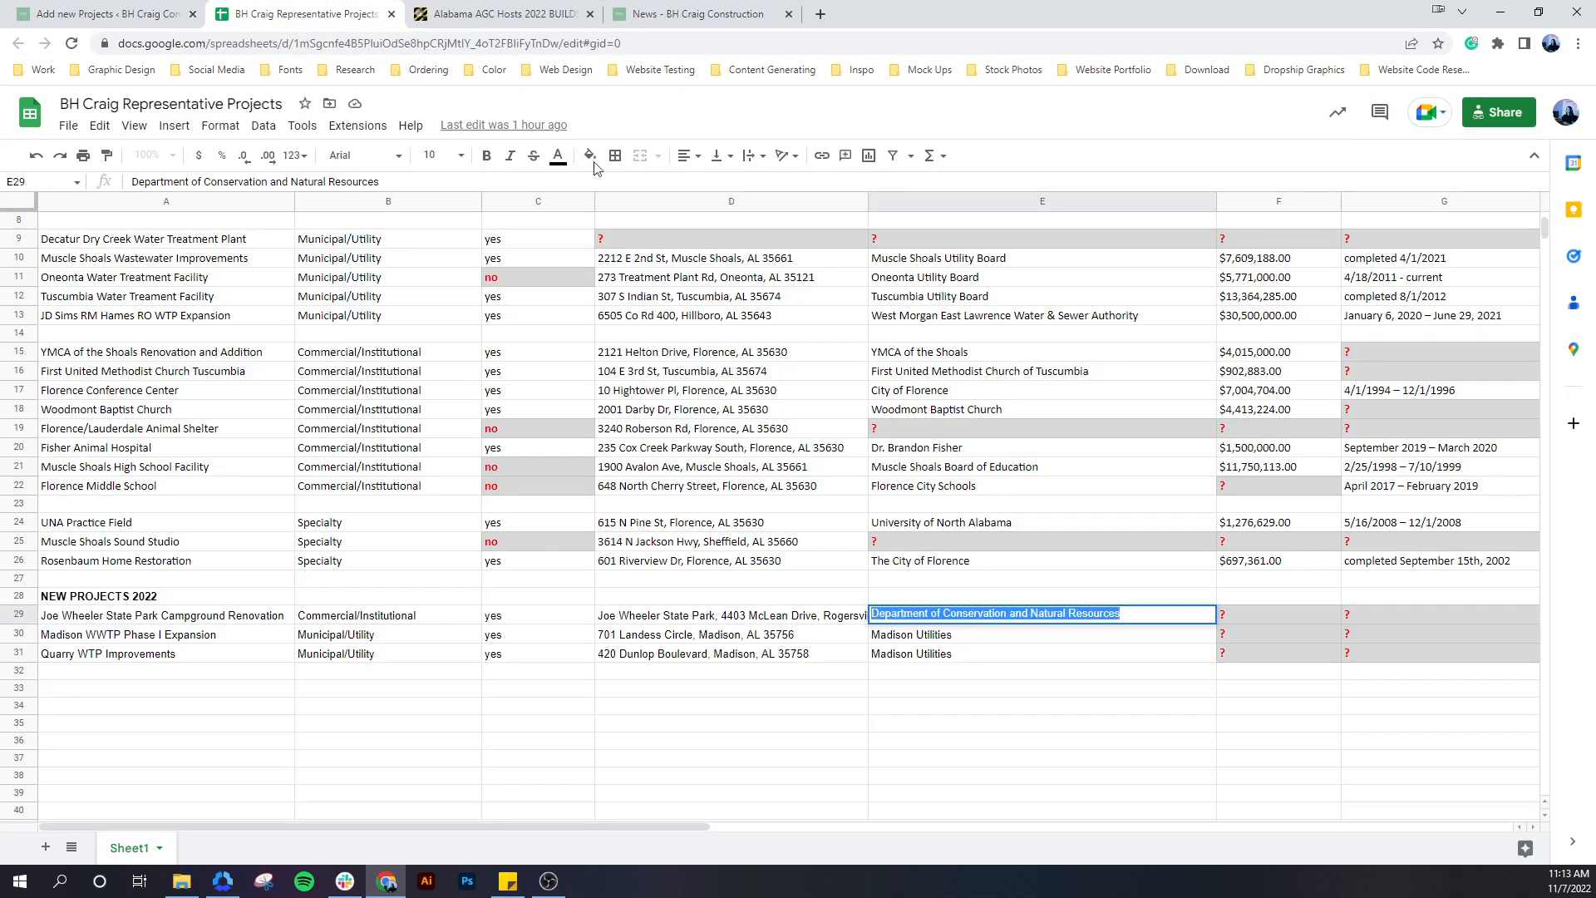
left_click_drag(836, 837, 1021, 837)
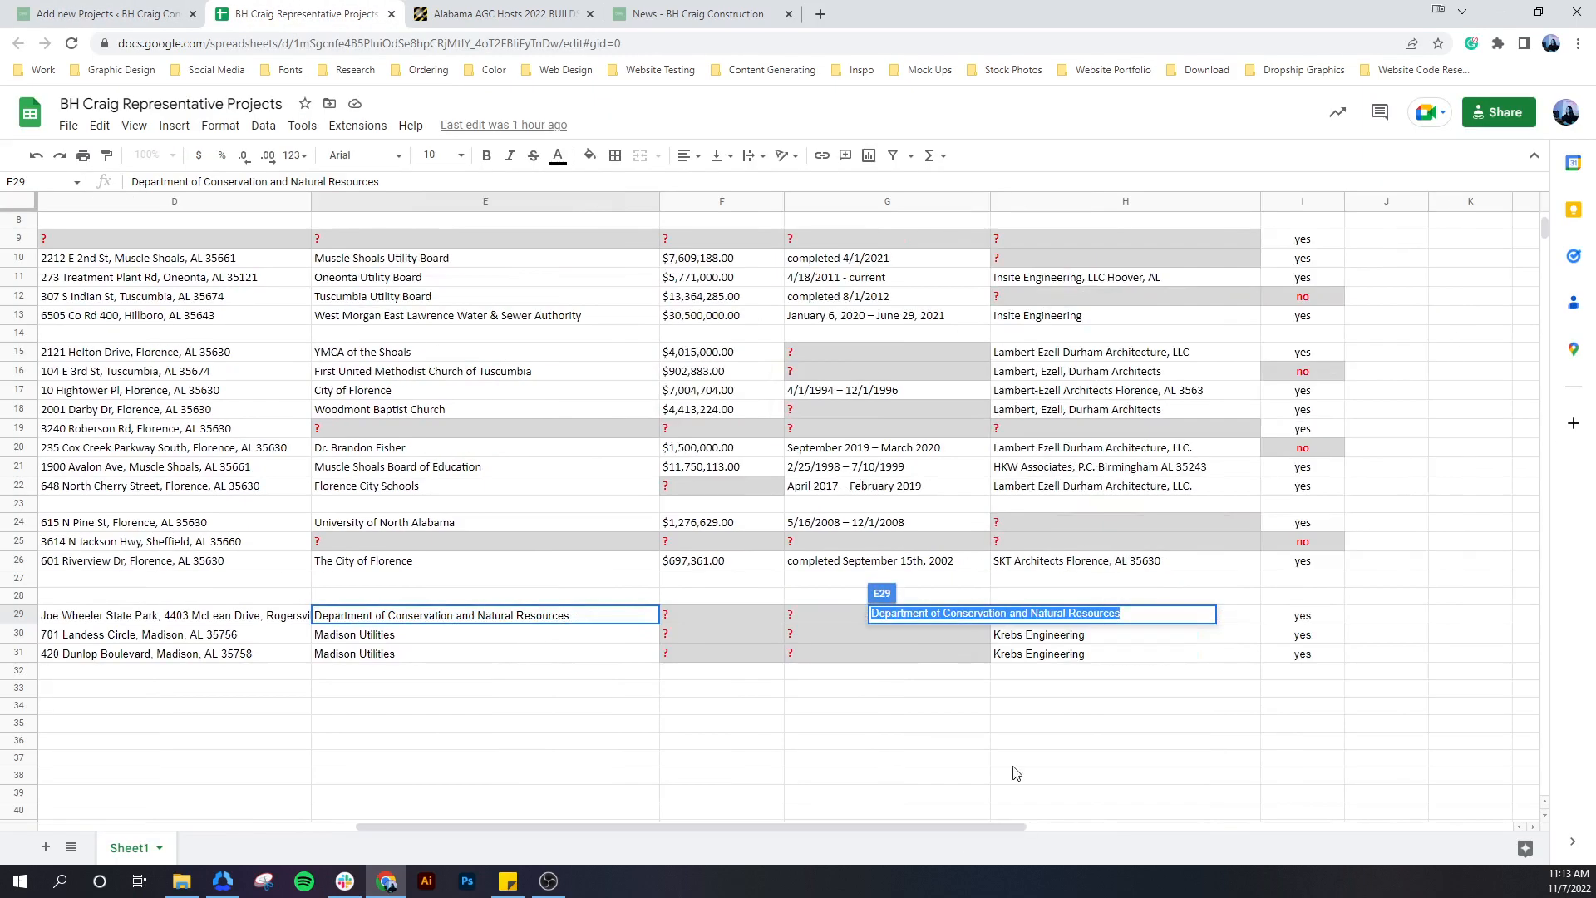
left_click(974, 760)
left_click(1084, 602)
triple_click(1077, 616)
key("ctrl+c")
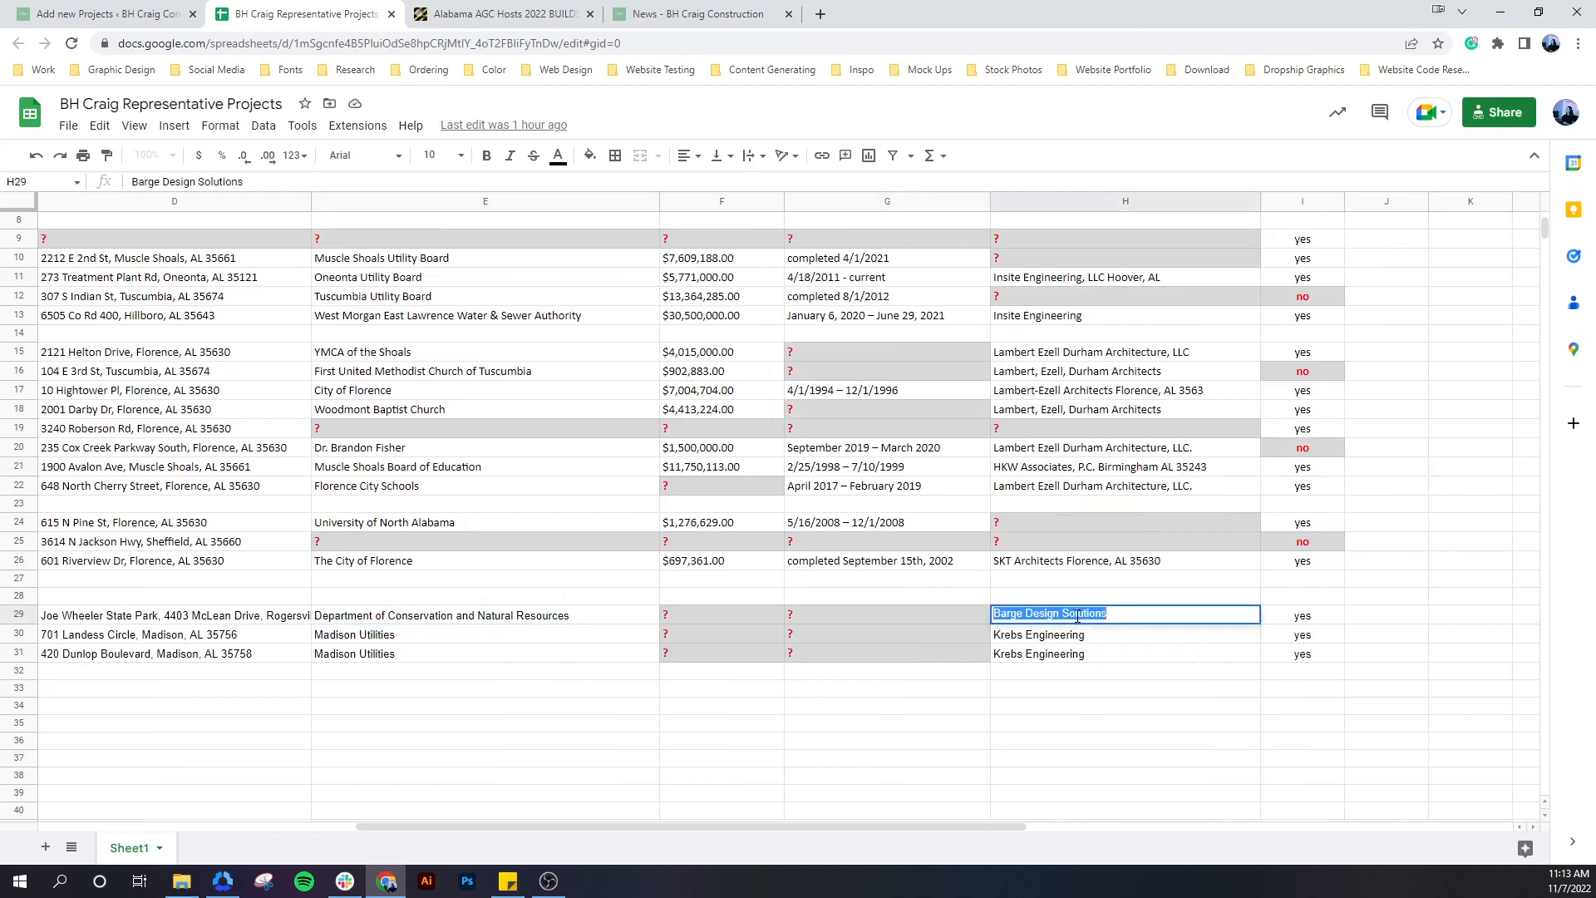
left_click(107, 14)
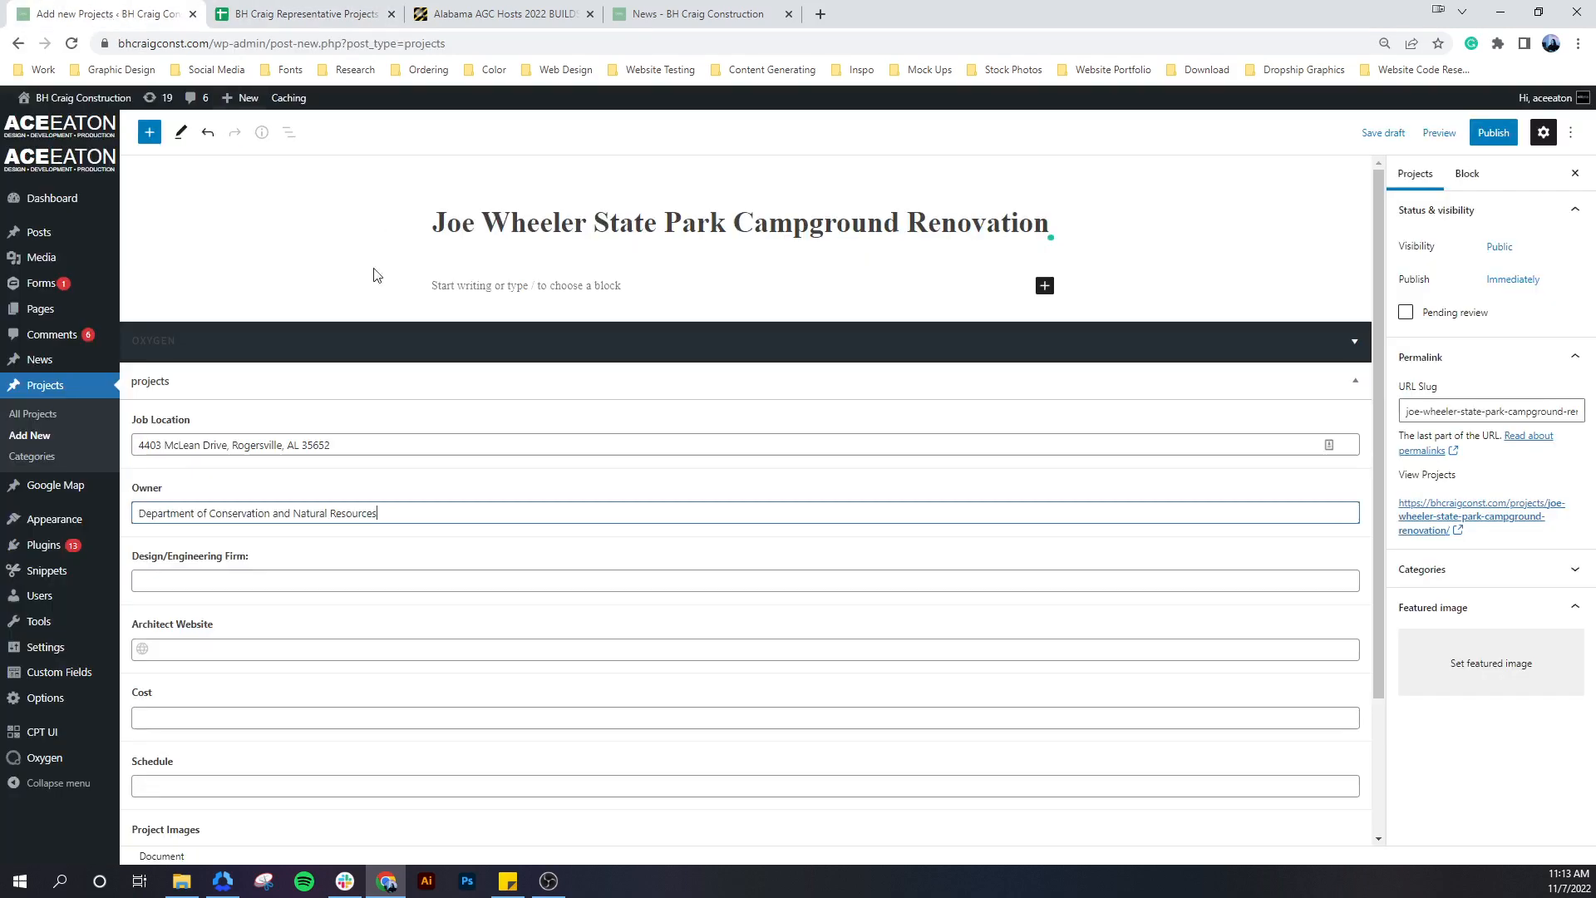
left_click(231, 580)
key("ctrl+v")
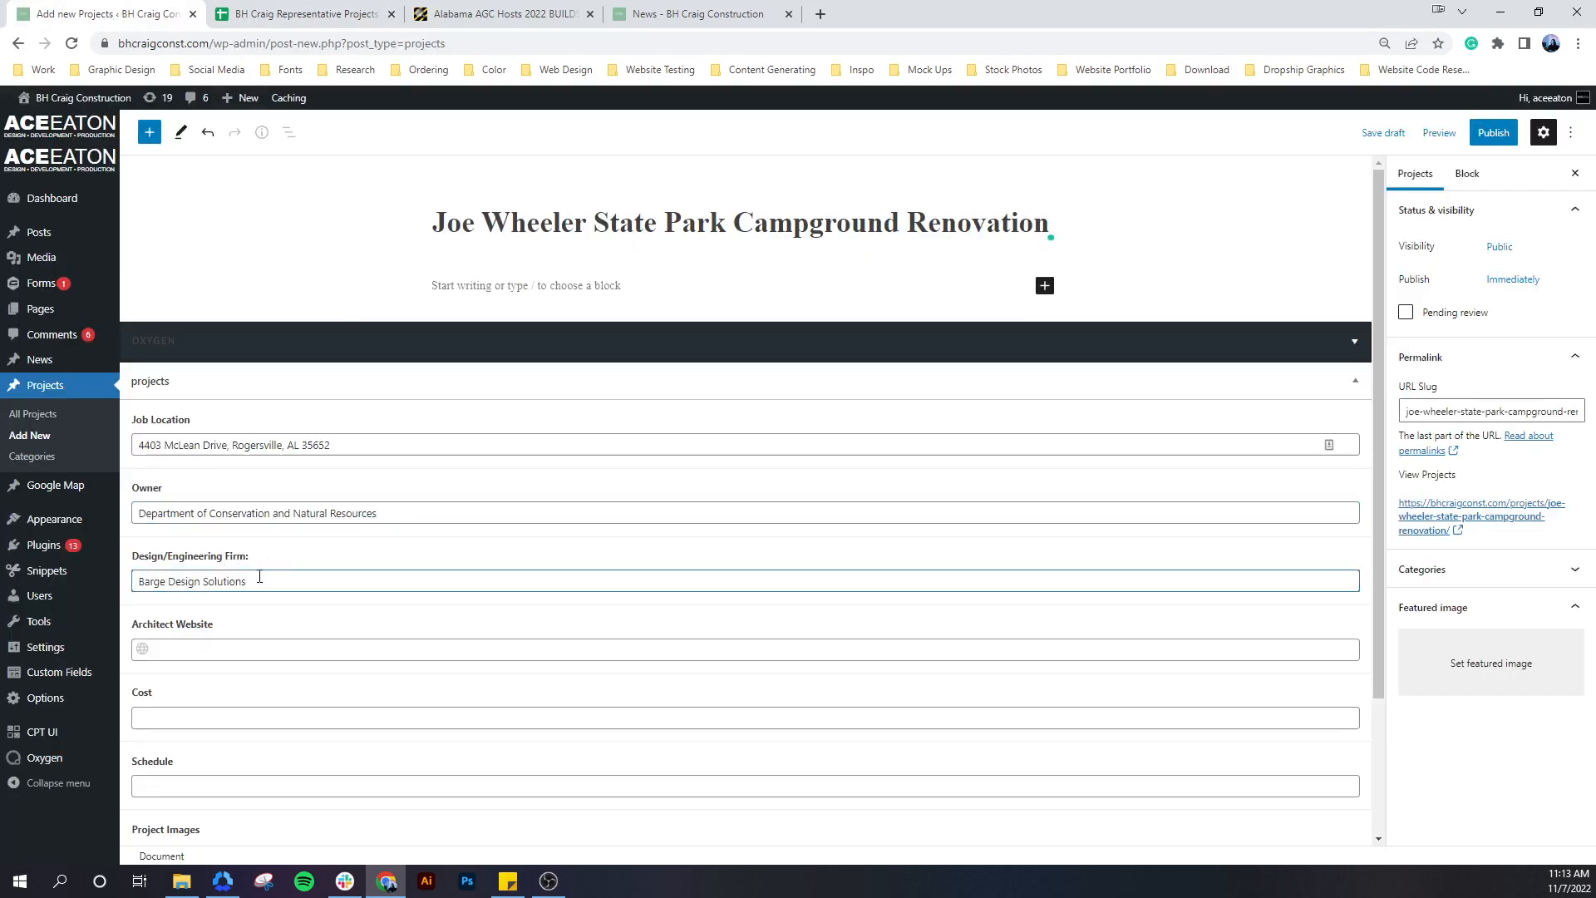
Search Google for Barge Design Solutions in a new browser tab and open the firm's official website
left_click_drag(226, 581, 129, 586)
key("ctrl+c")
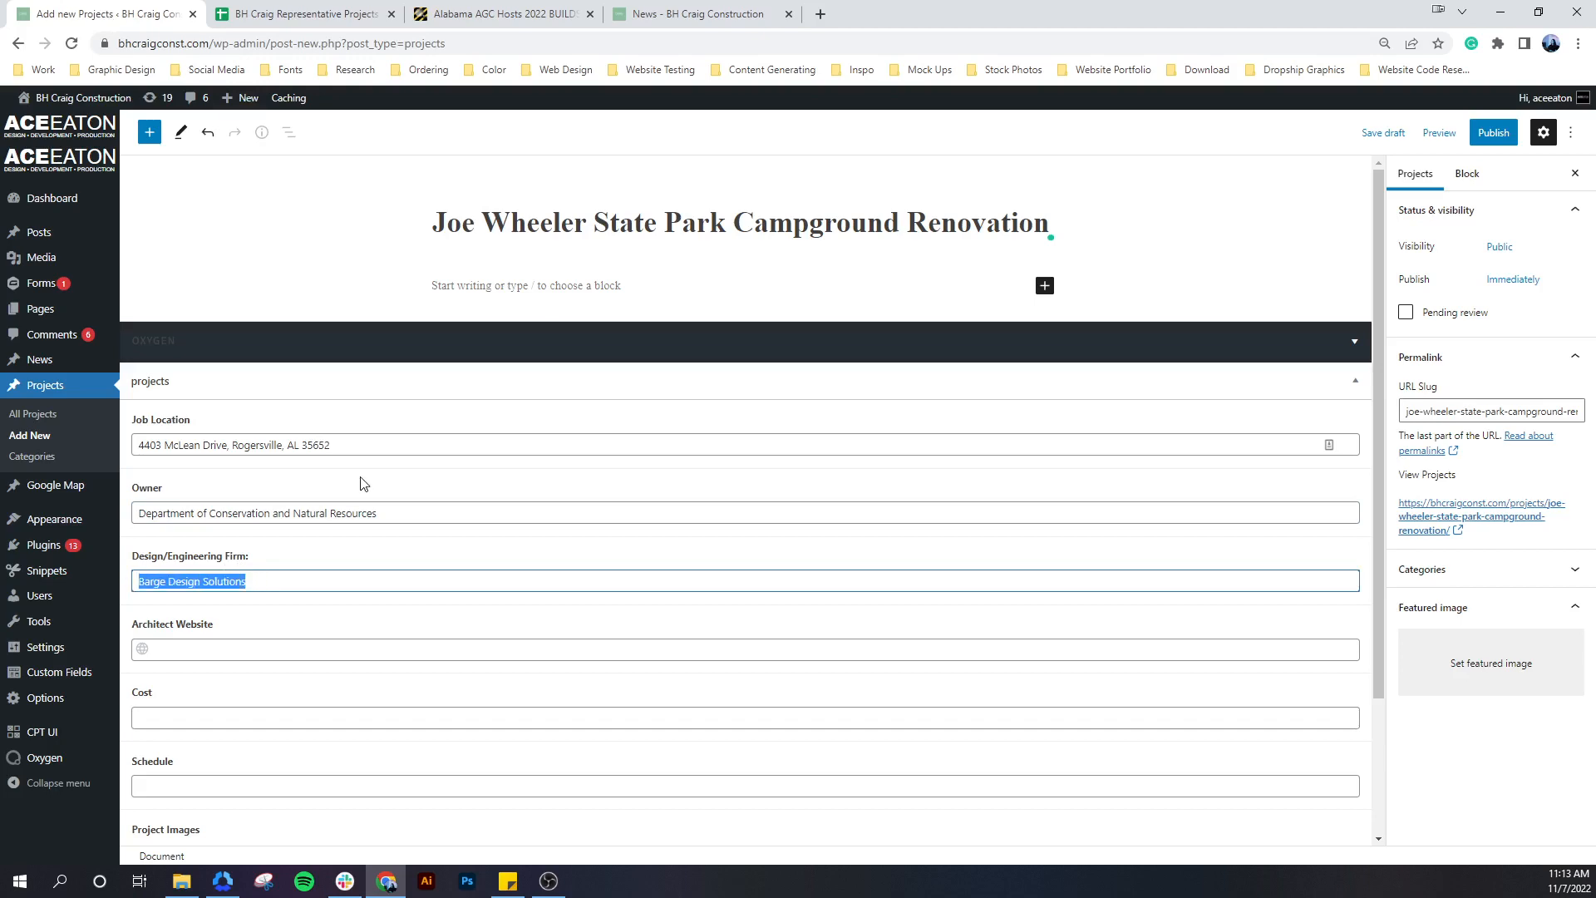
left_click(820, 14)
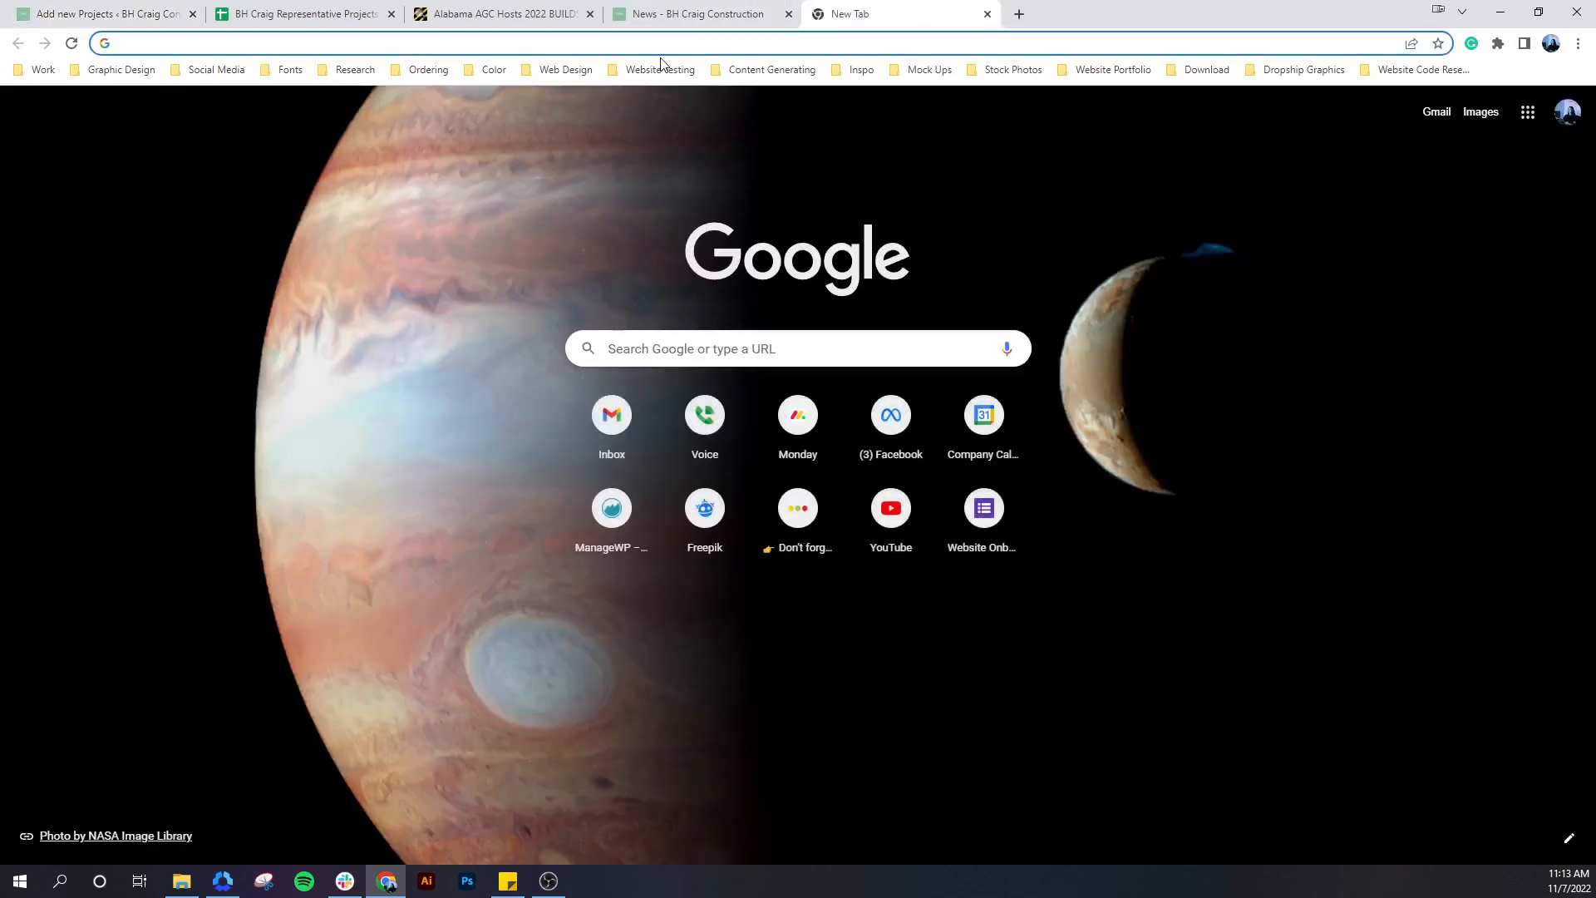
key("ctrl+v")
key("Return")
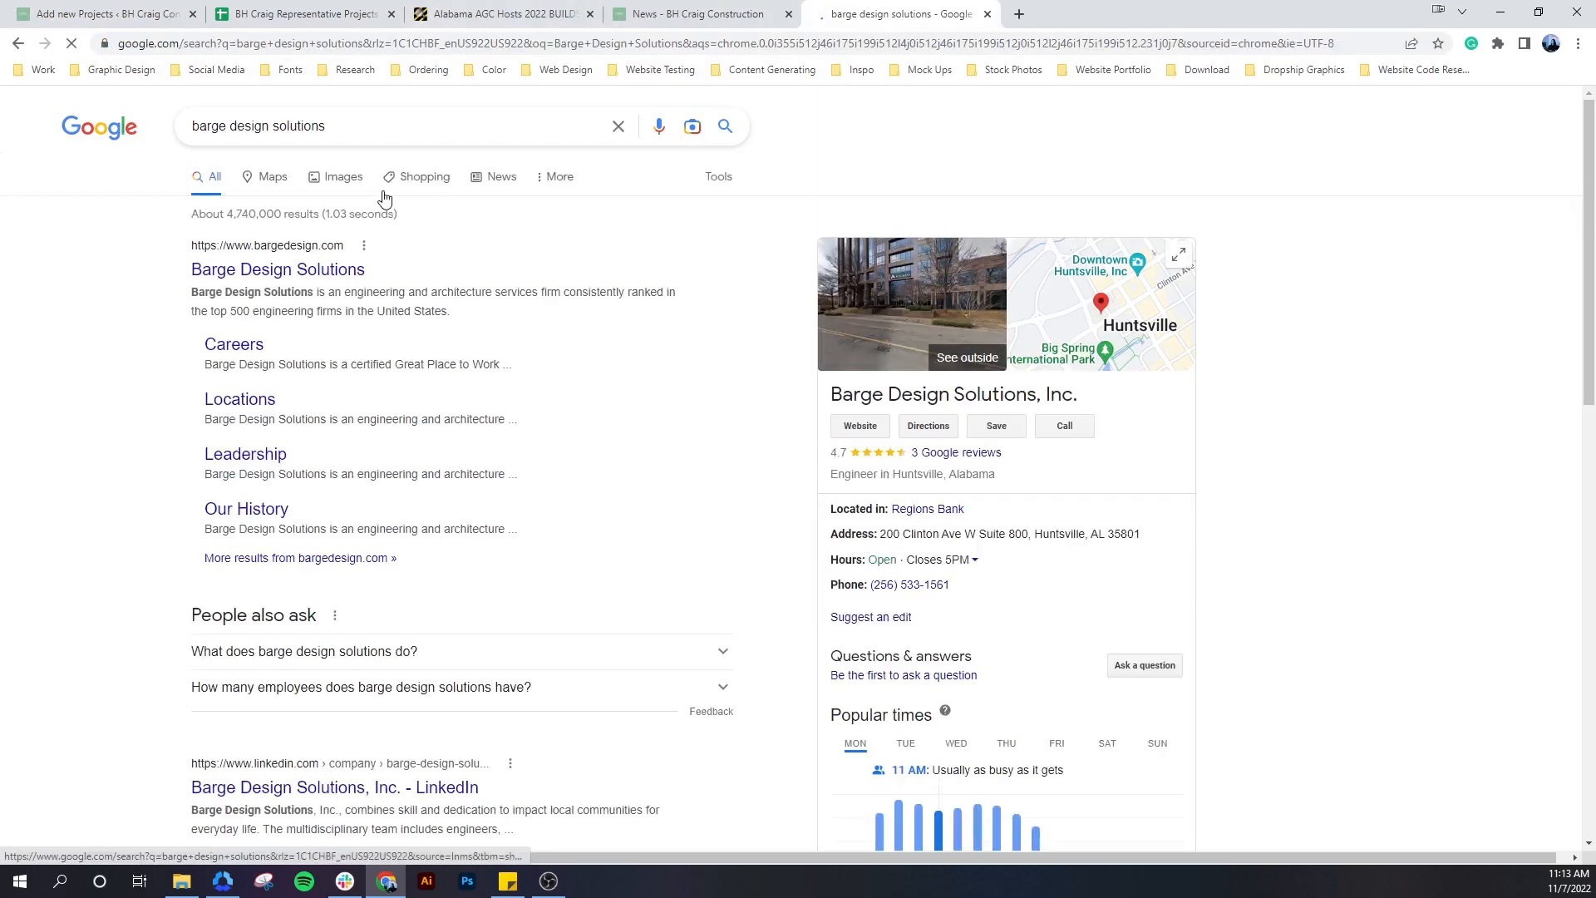
left_click(318, 270)
left_click(256, 46)
key("ctrl+c")
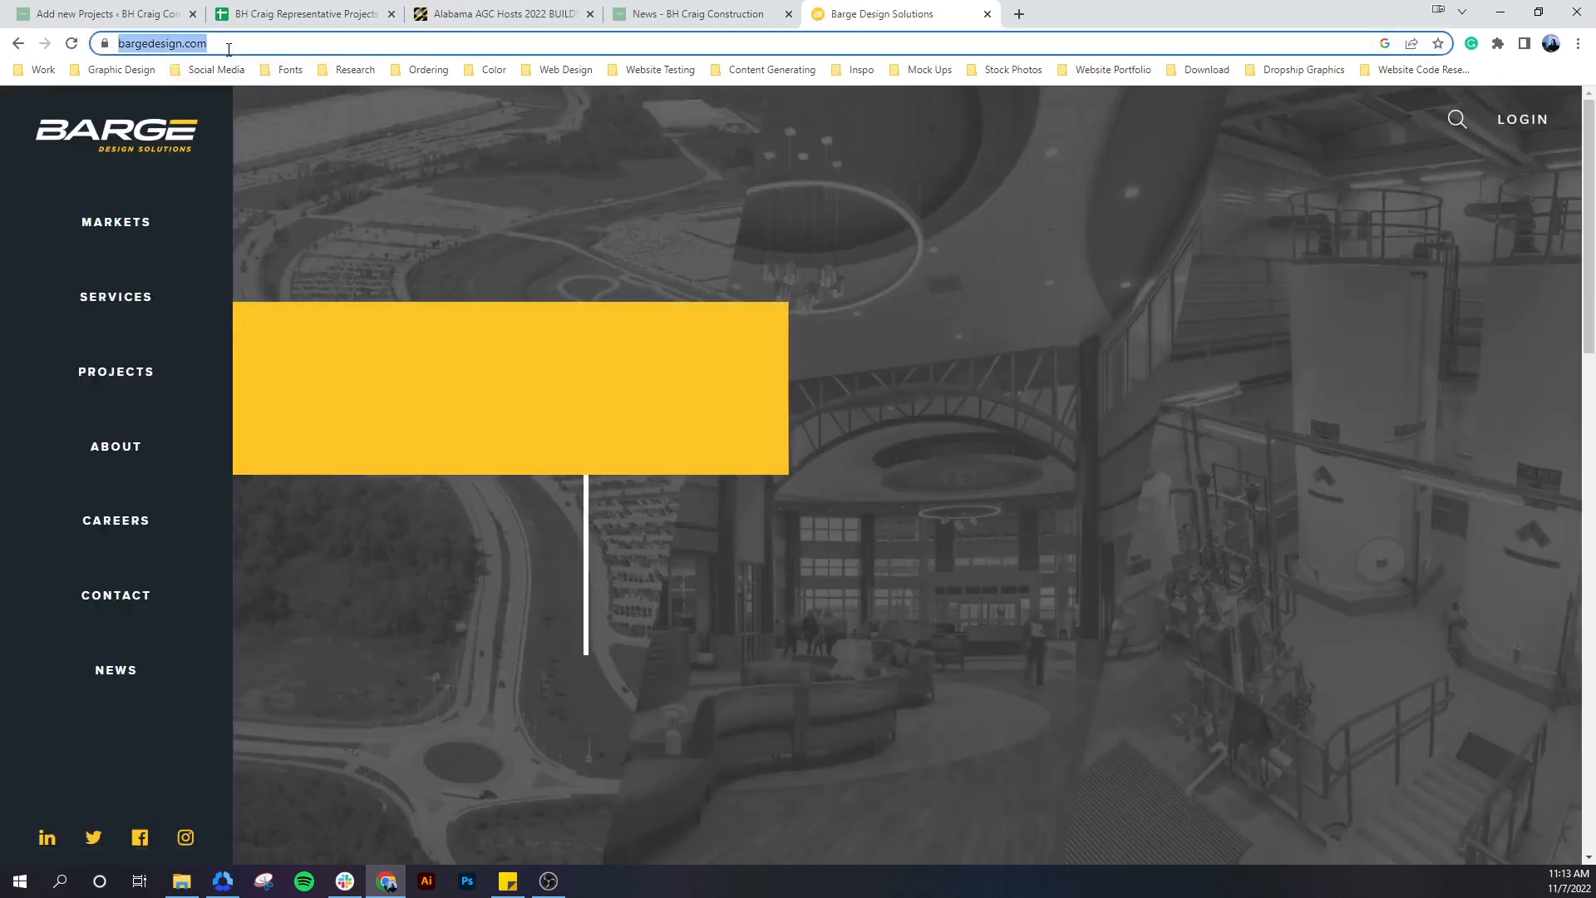
left_click(988, 14)
left_click(221, 649)
key("ctrl+v")
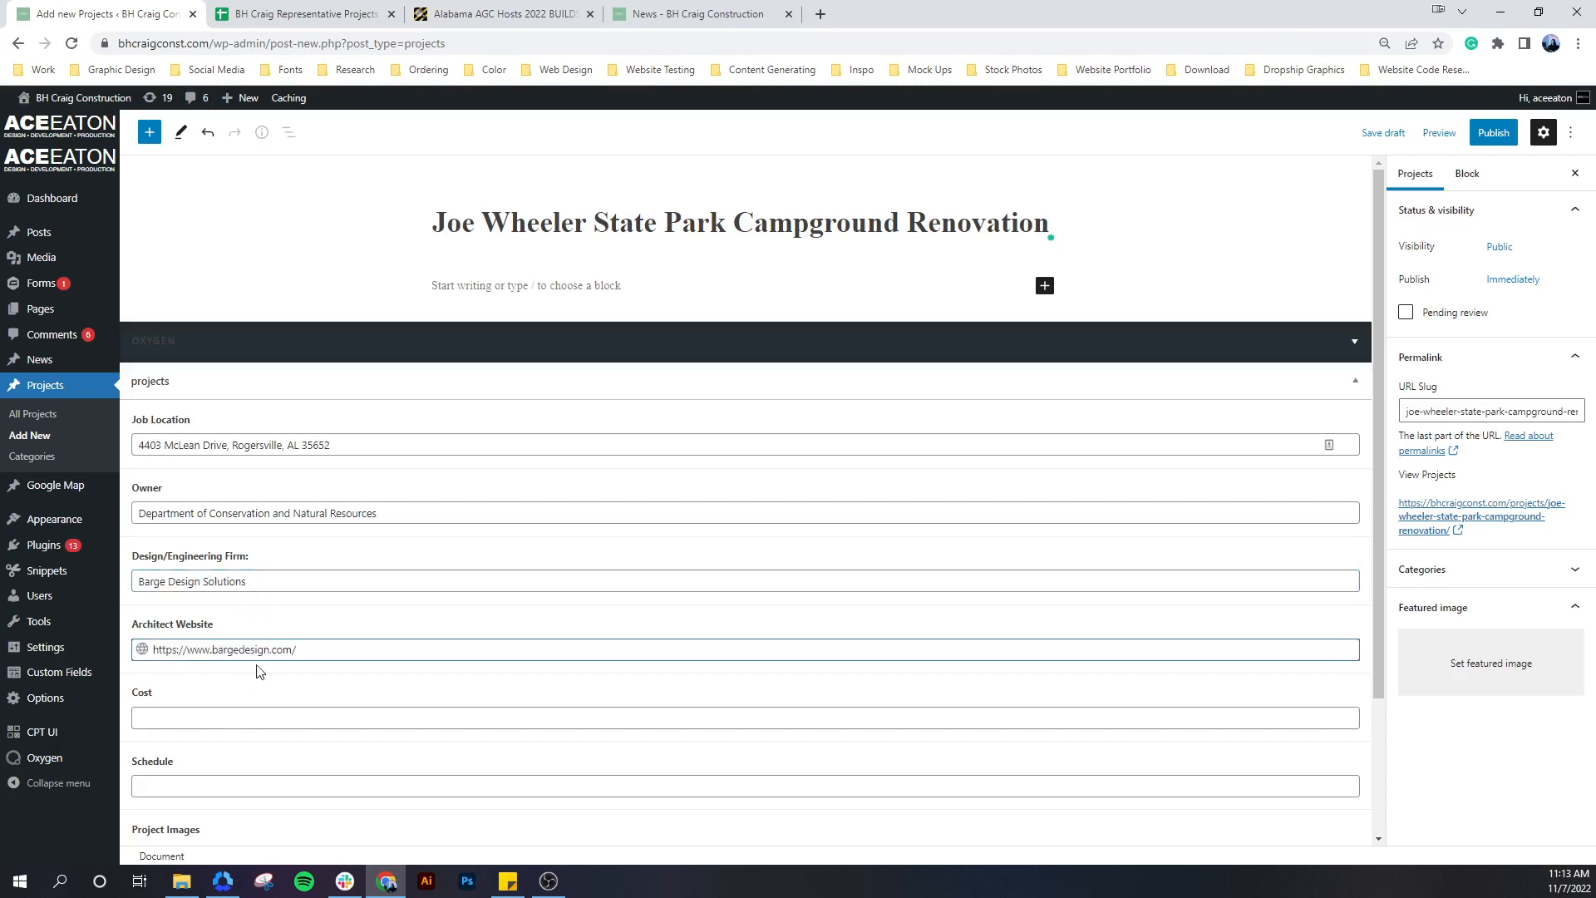
left_click_drag(295, 654, 50, 648)
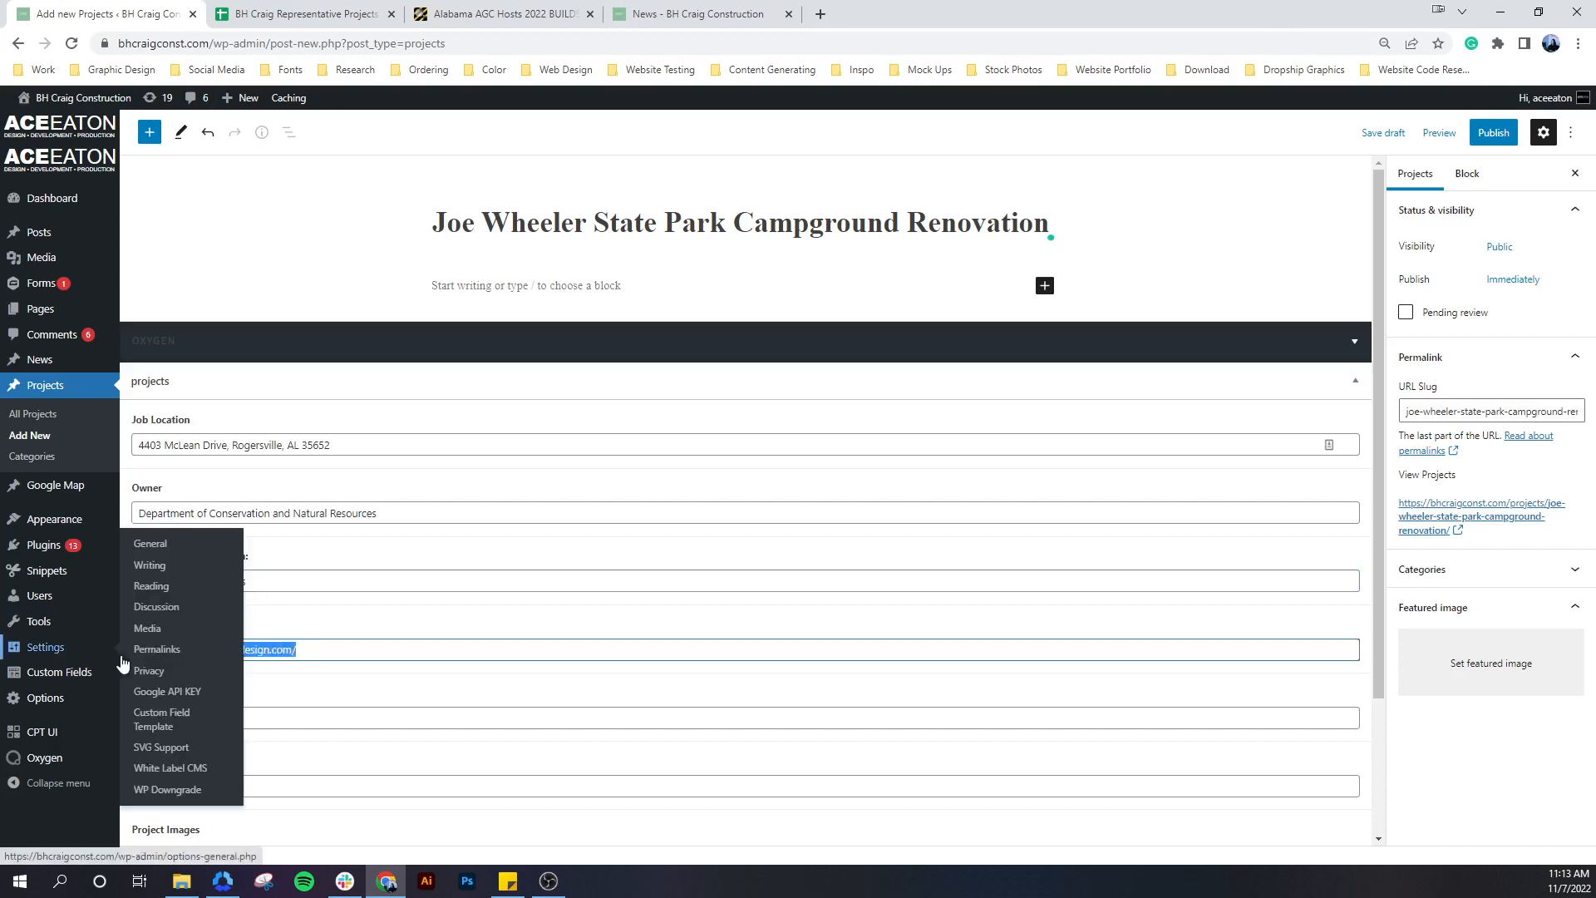
left_click(408, 651)
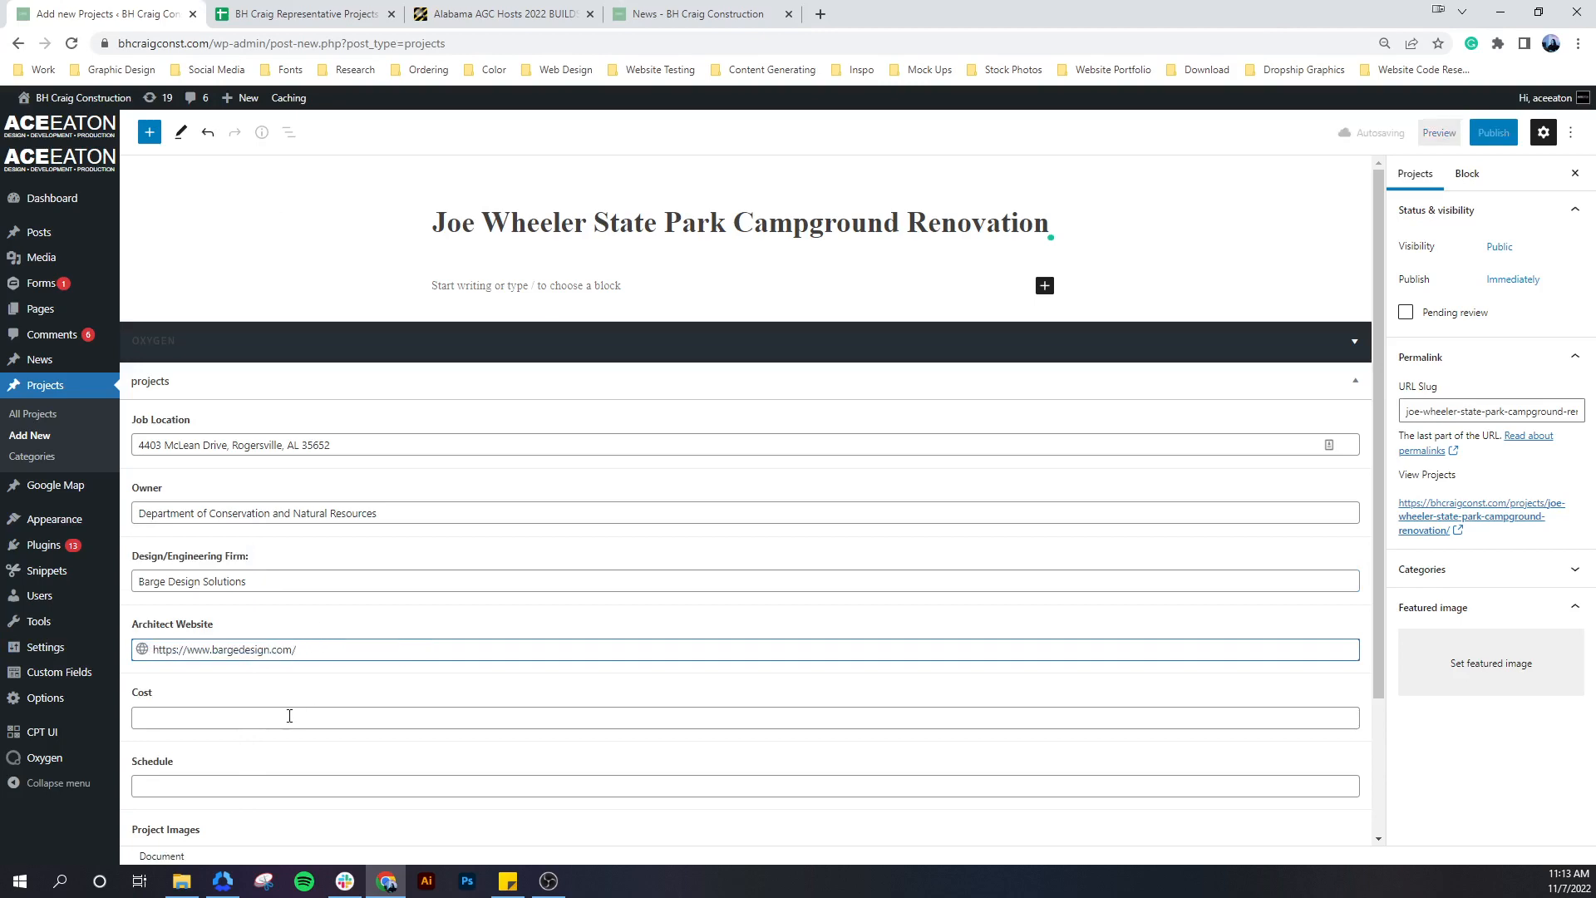
Check the spreadsheet row for the project's cost and schedule, and return to the form's Project Images section
left_click(281, 15)
left_click_drag(716, 831, 395, 839)
left_click(113, 14)
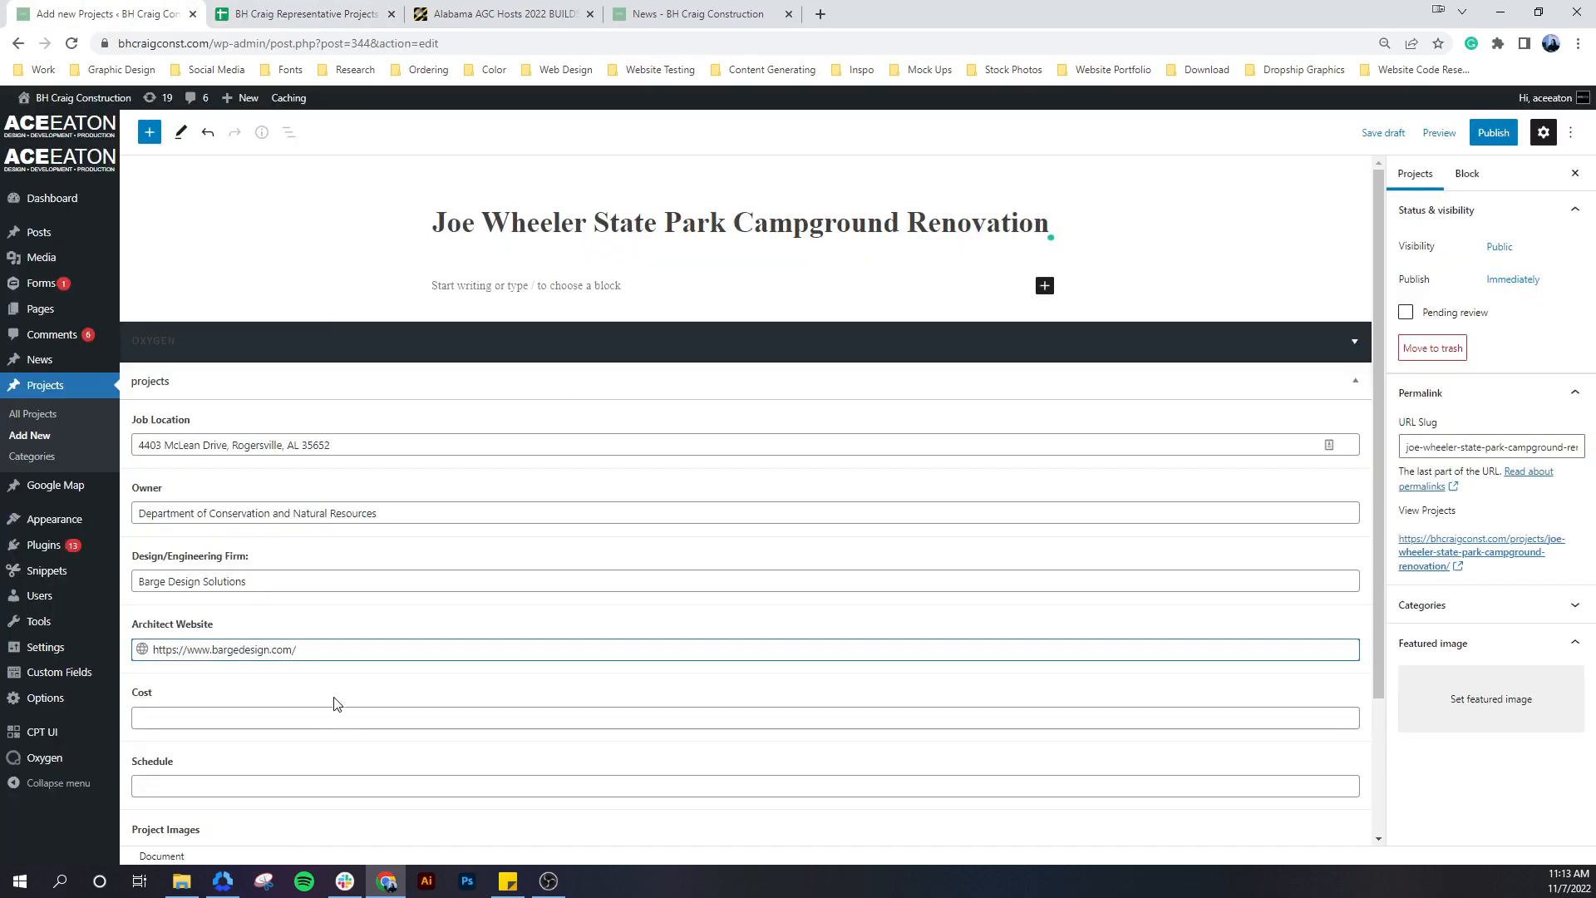
scroll(224, 690, "down", 2)
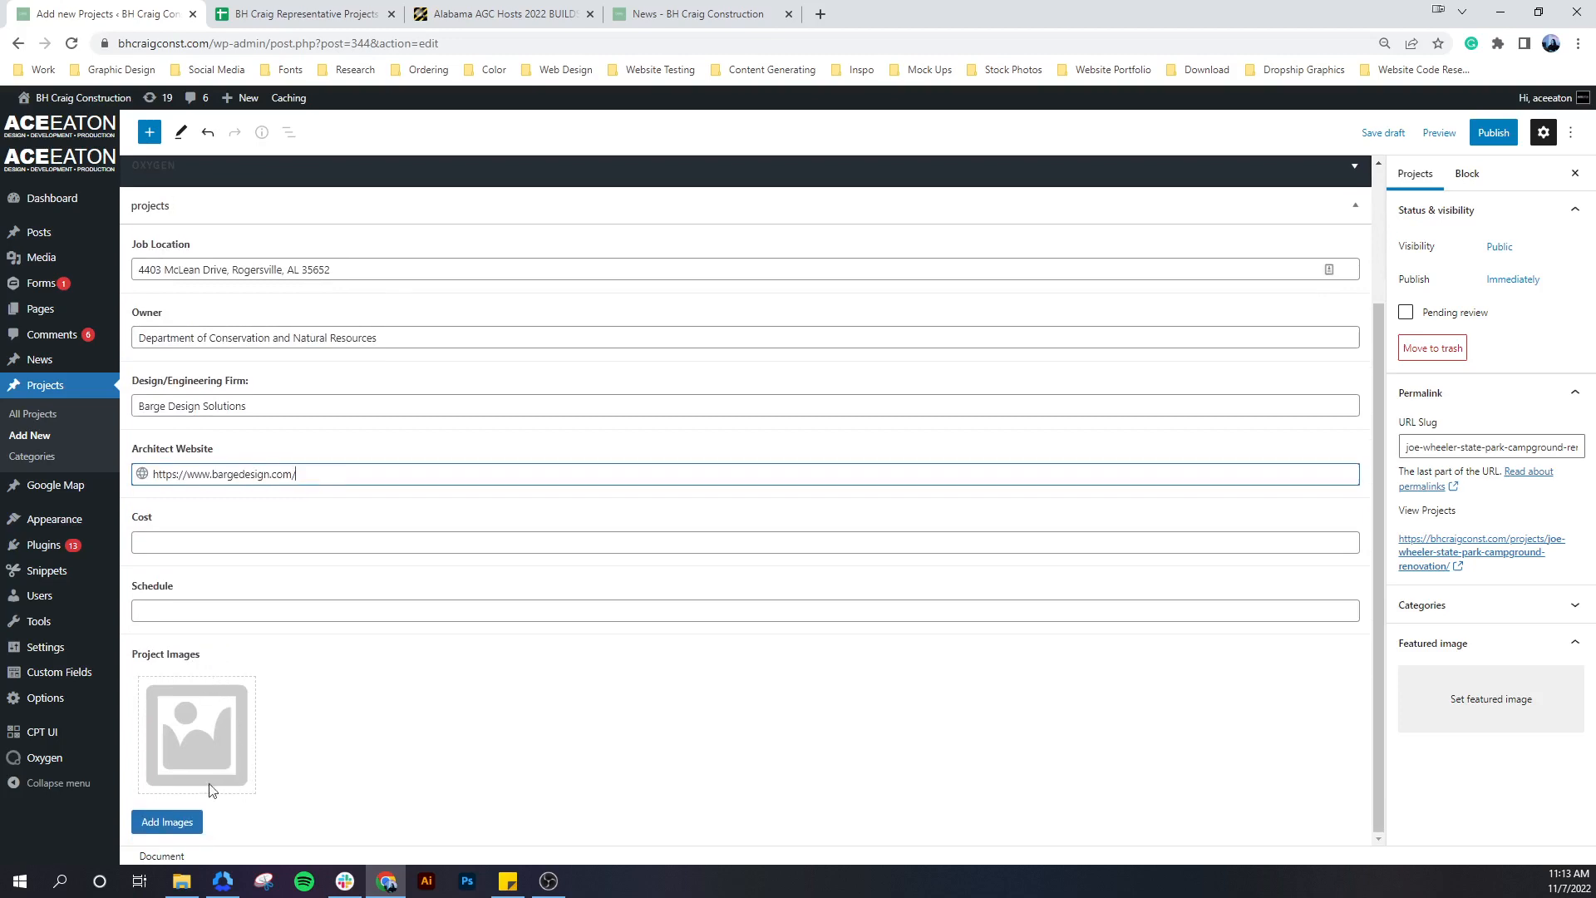
Open the file upload area for adding Project Images to the campground project
left_click(168, 823)
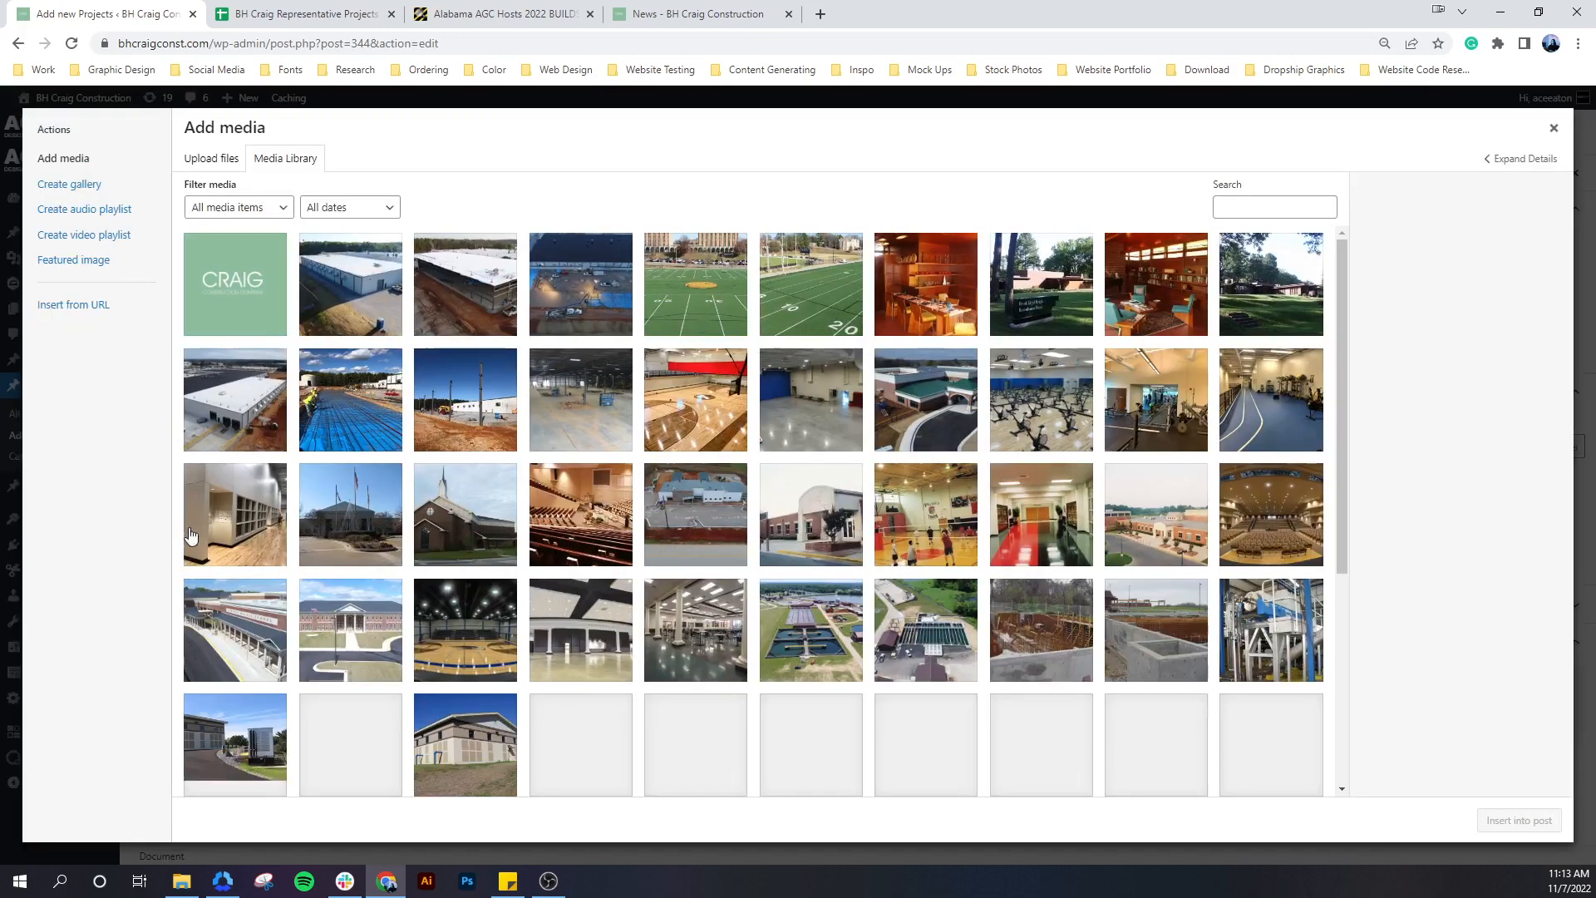
left_click(224, 172)
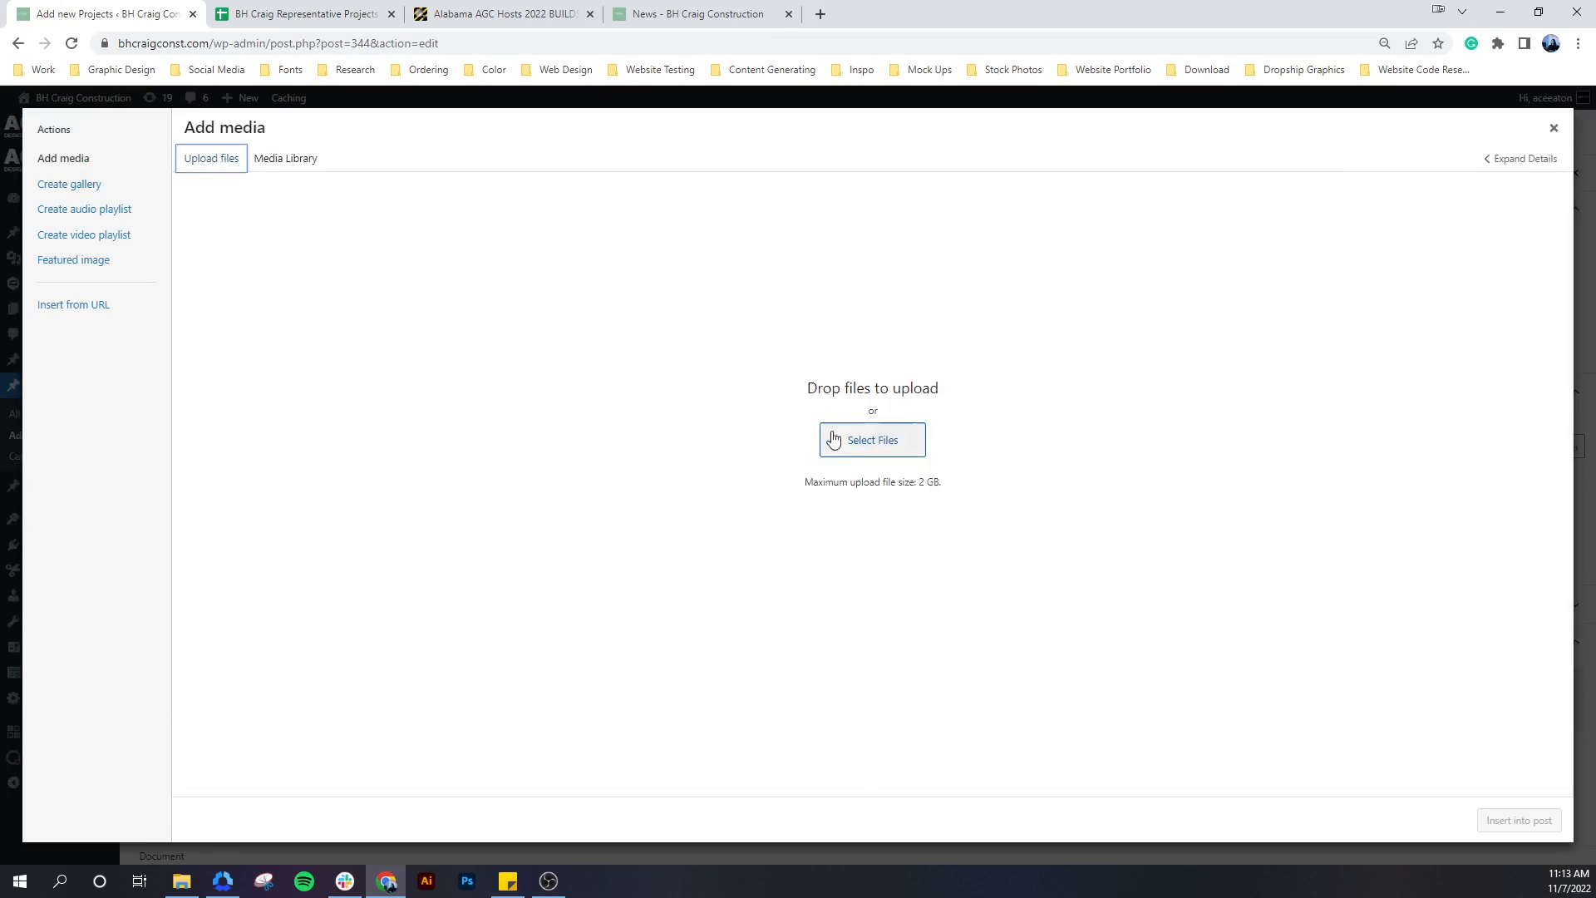
left_click(865, 443)
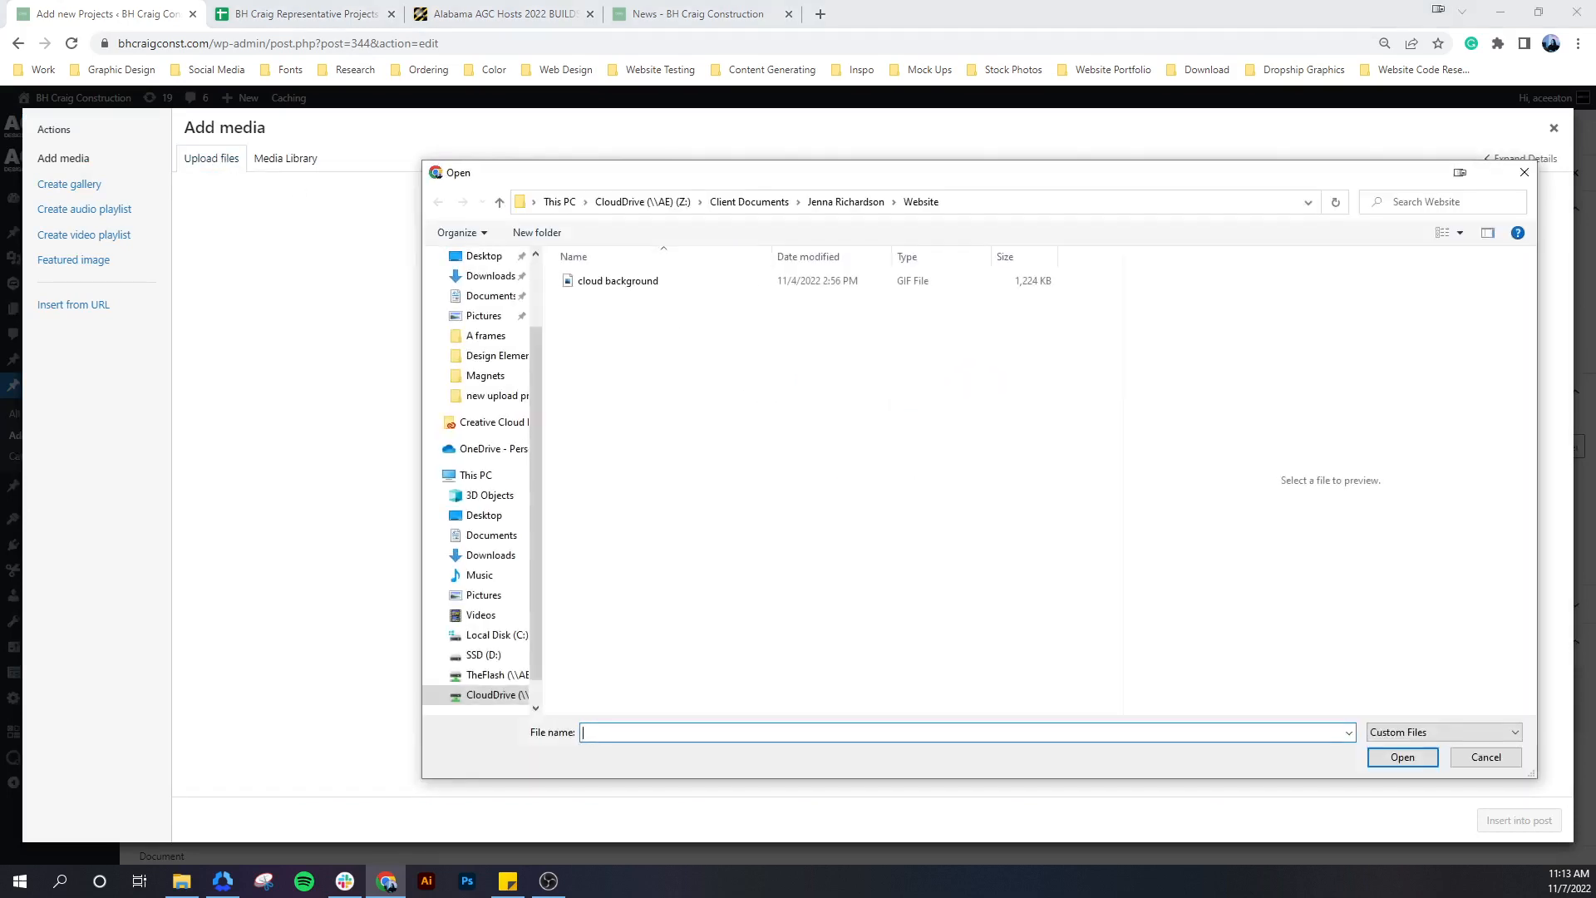
key("alt+Tab")
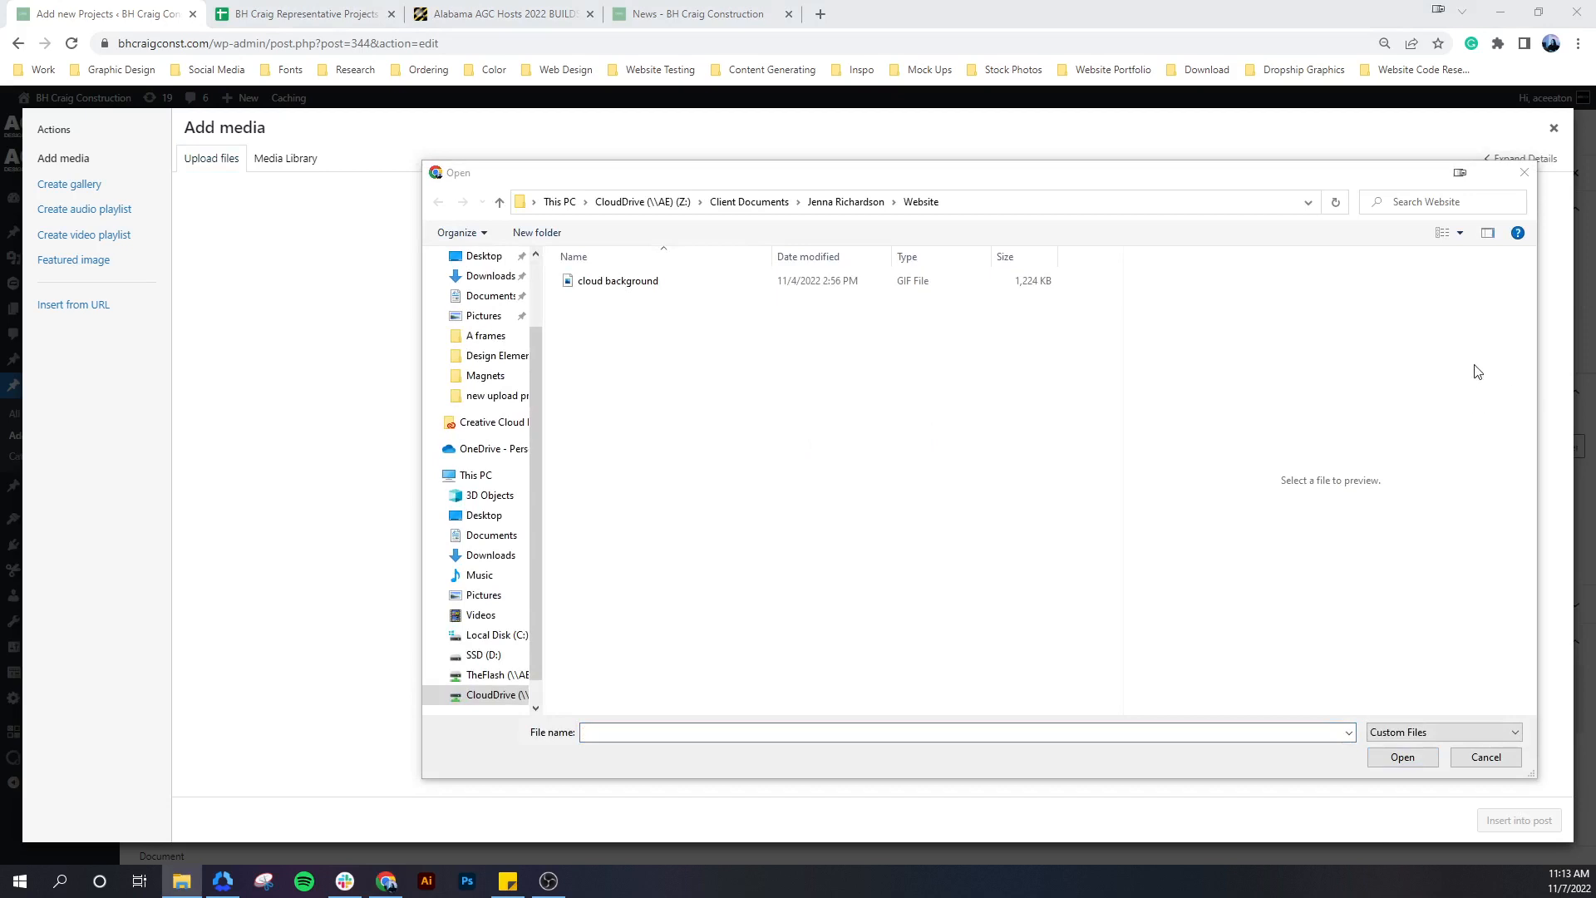
left_click(1496, 759)
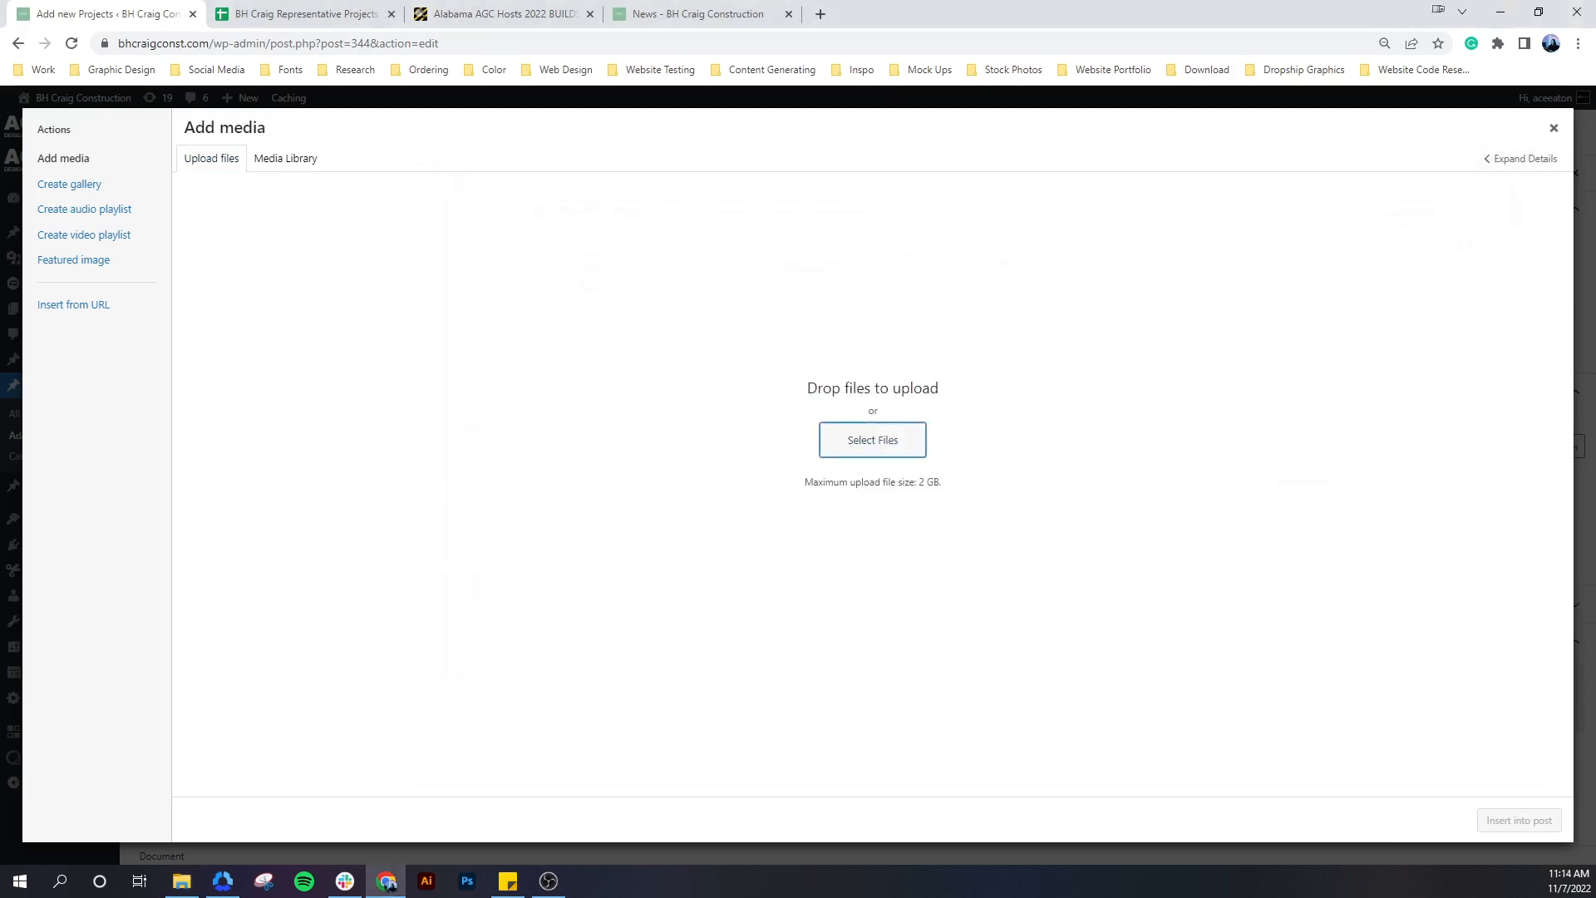
Upload the four Joe Wheeler campground photos from File Explorer and insert them into Project Images
key("alt+Tab")
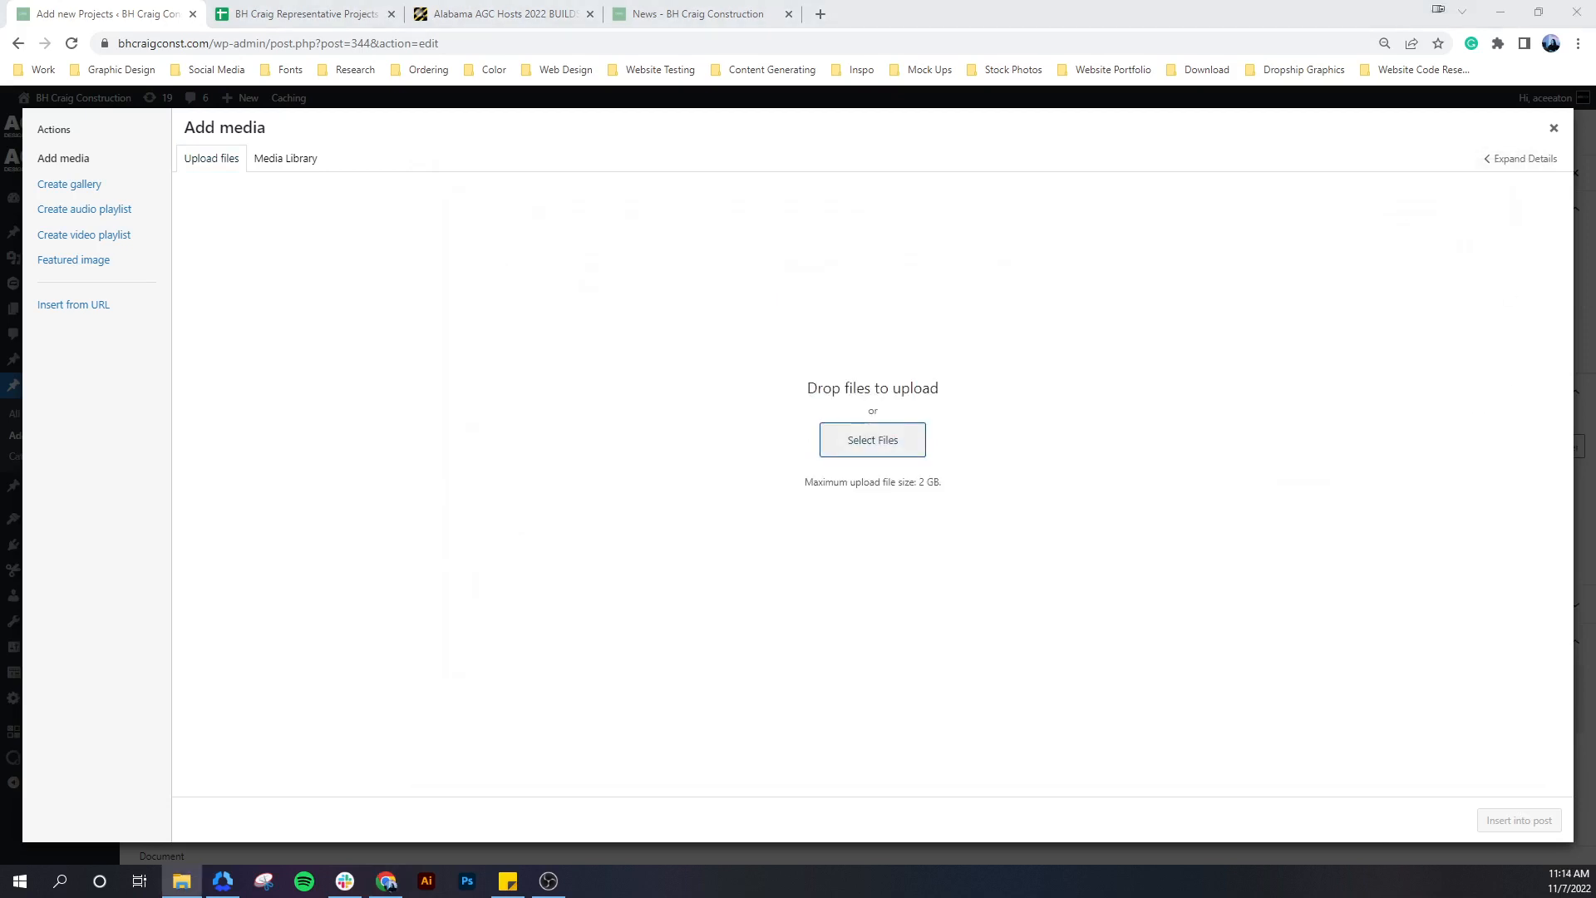
left_click_drag(387, 881, 739, 377)
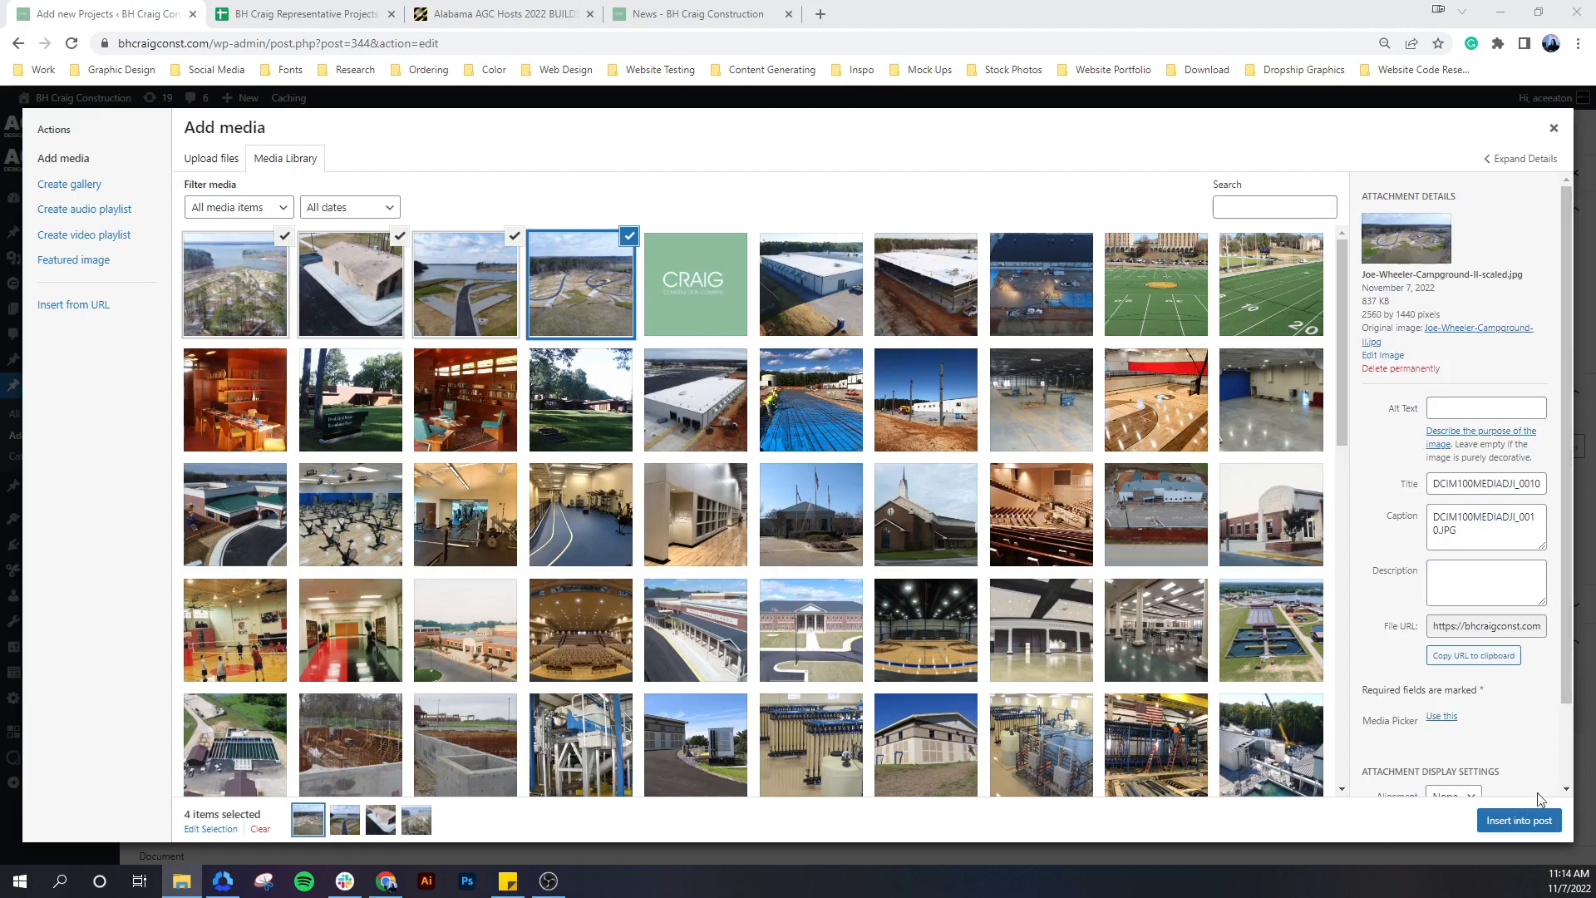
left_click(1528, 821)
scroll(327, 737, "down", 3)
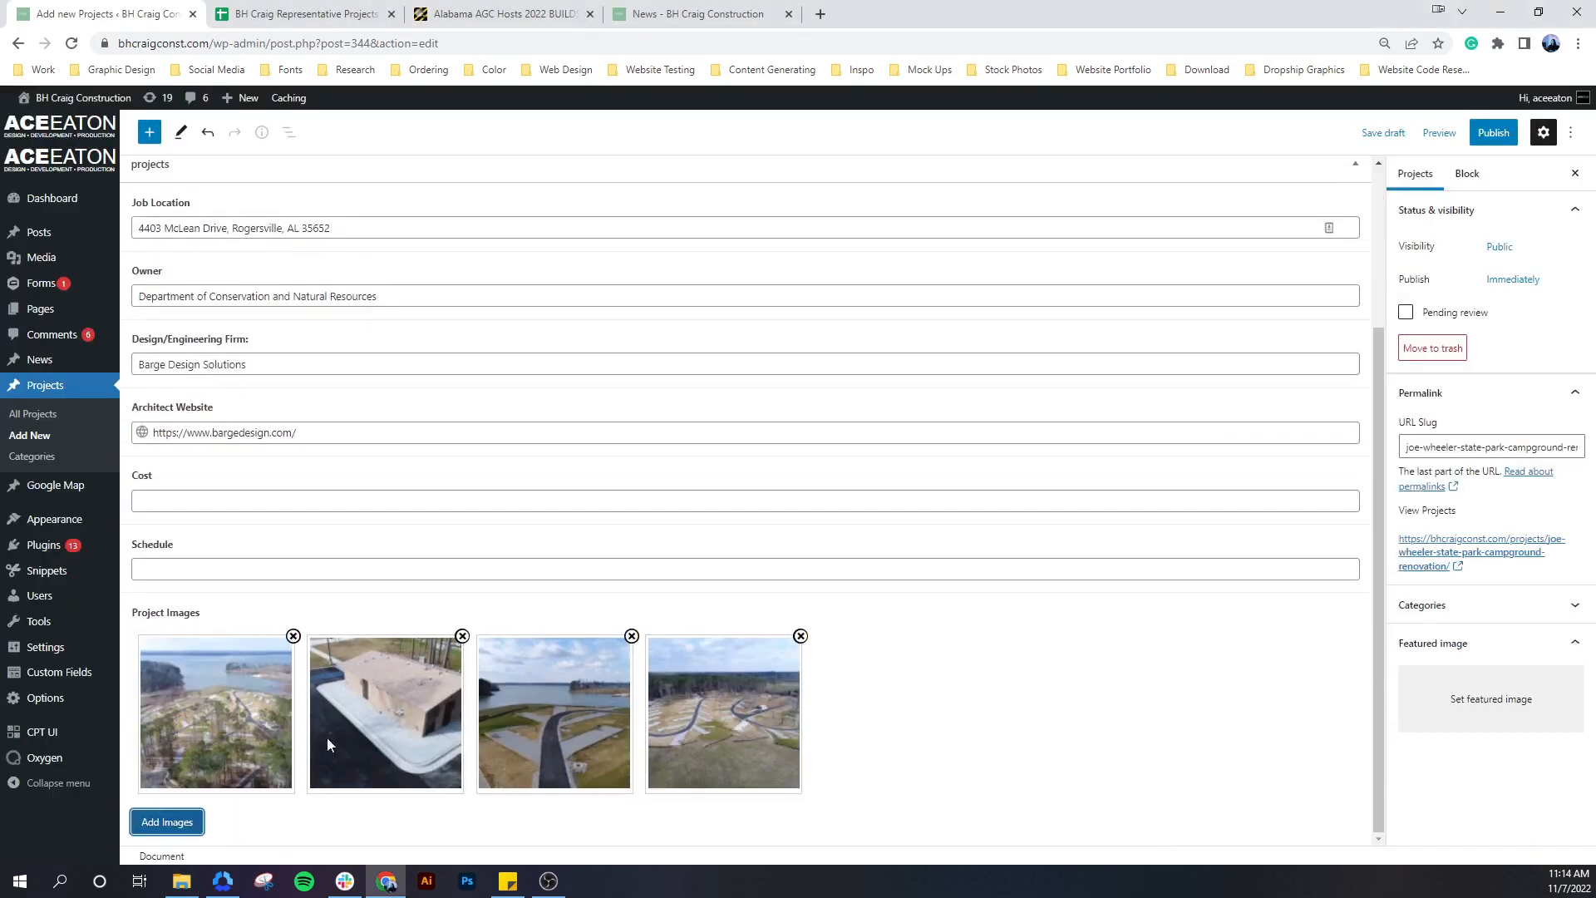
Set the aerial photo Joe-Wheeler-Campground-II-scaled.jpg from the media library as the project's featured image
left_click(1469, 716)
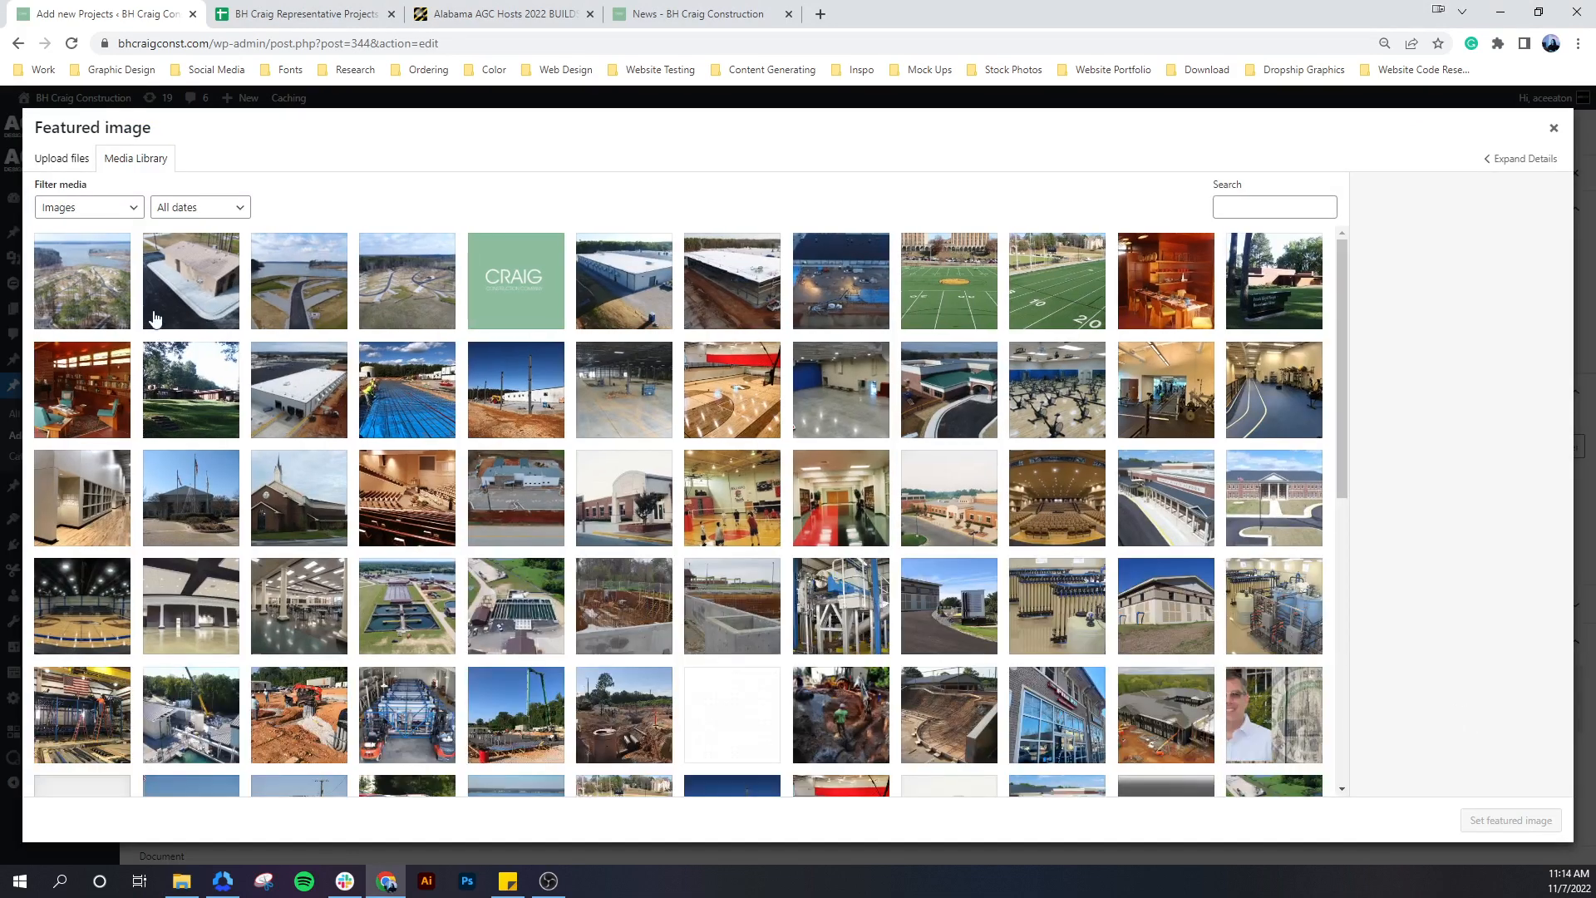
left_click(401, 292)
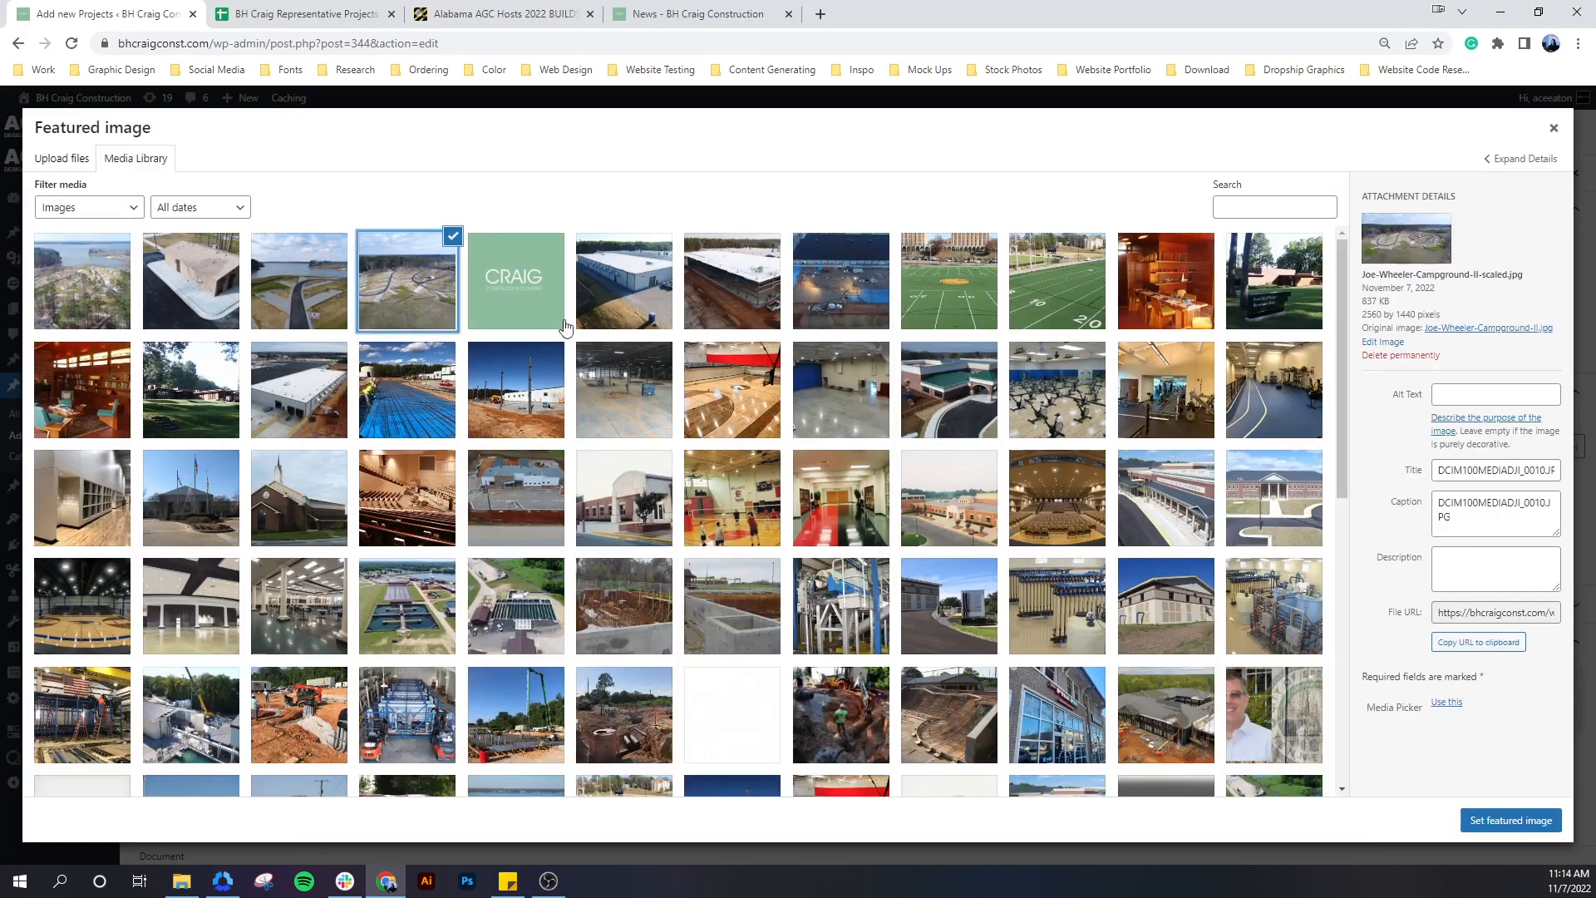
left_click(1505, 821)
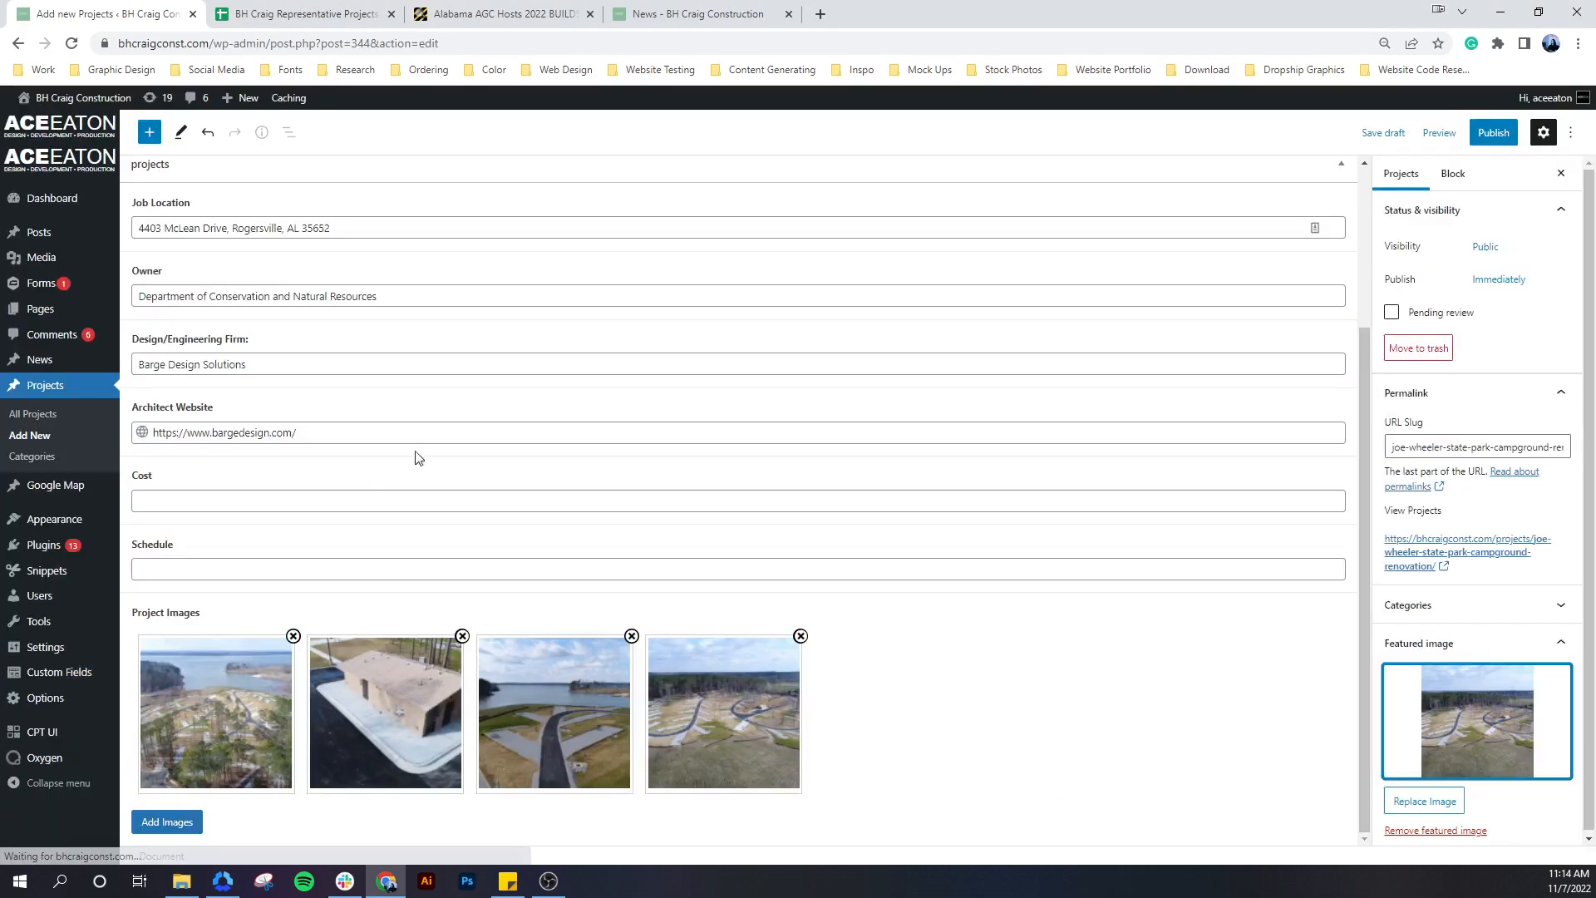
Review the completed project form and publish the Joe Wheeler State Park Campground Renovation project
scroll(498, 649, "down", 1)
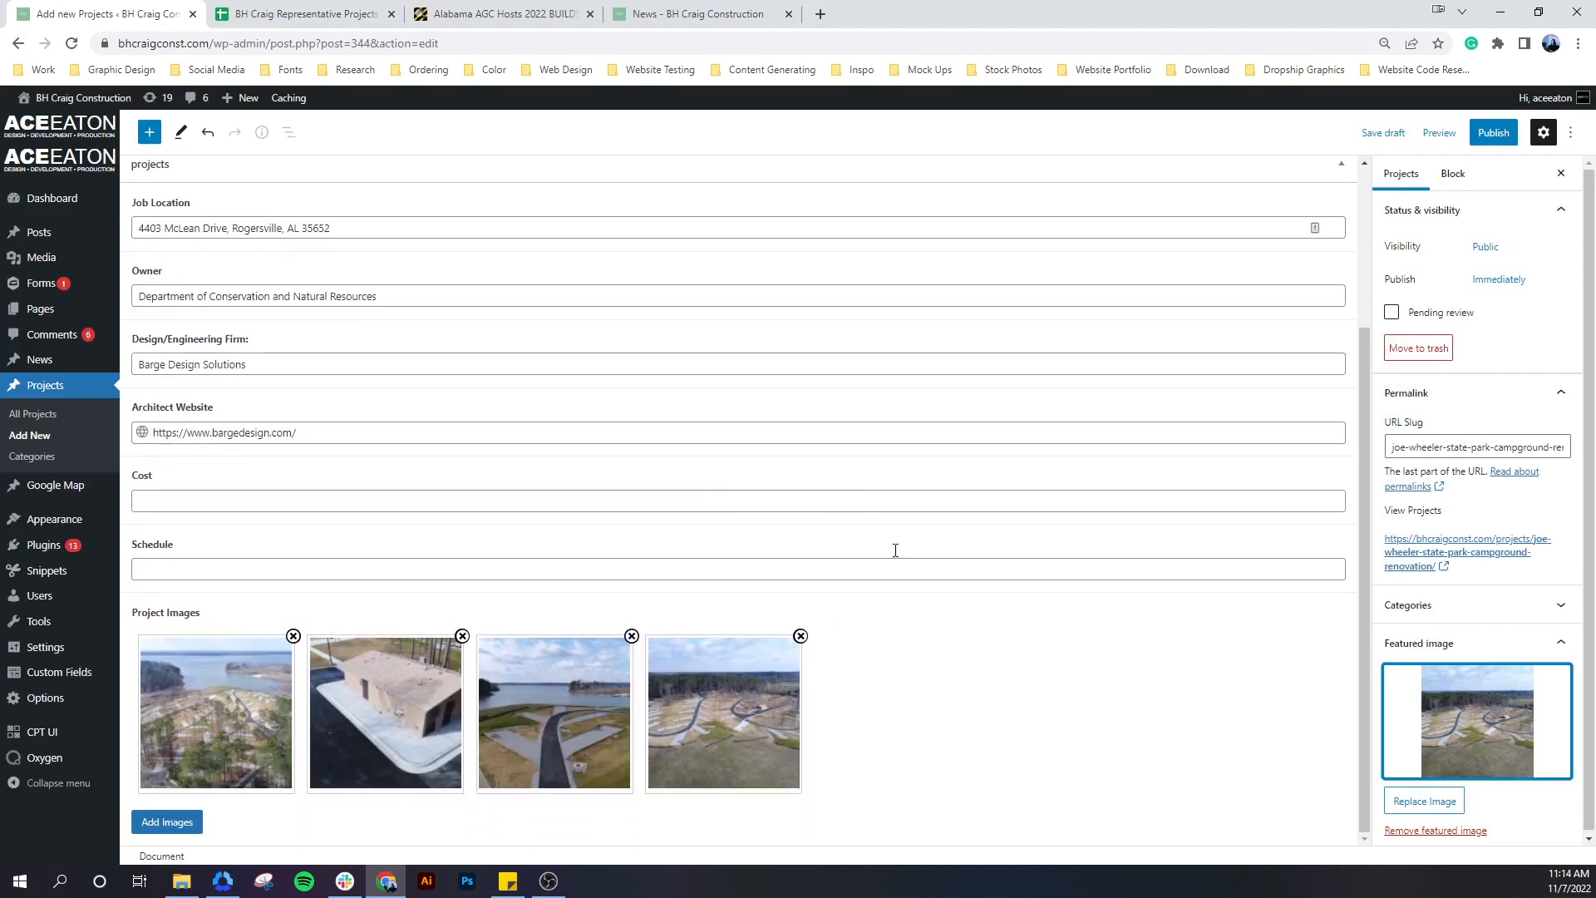
scroll(1293, 229, "up", 3)
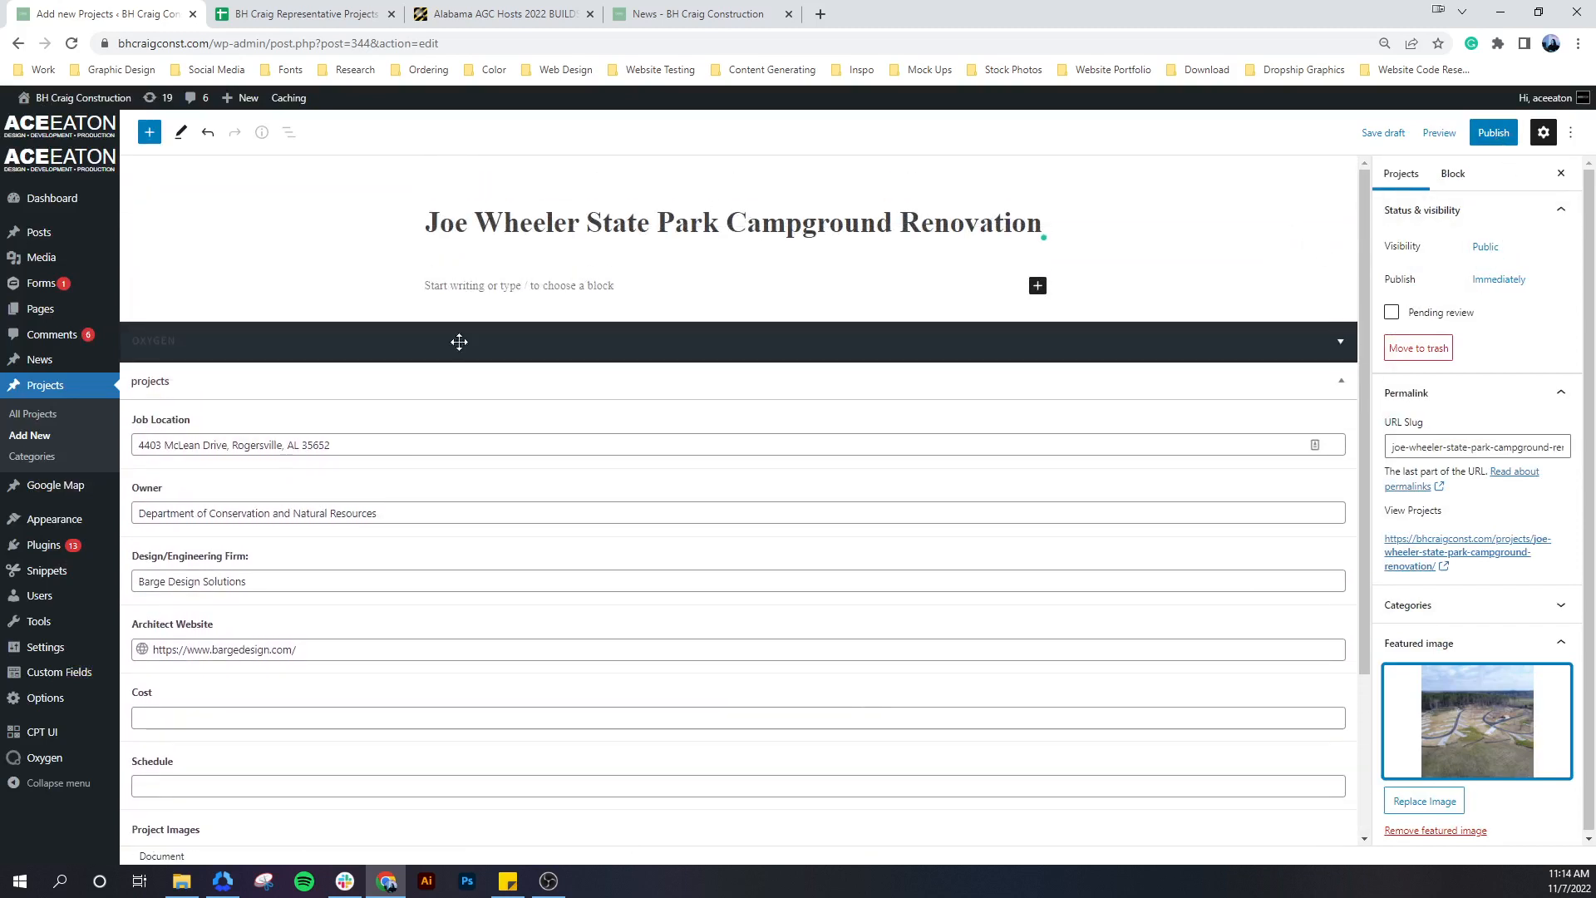
scroll(559, 646, "down", 4)
scroll(856, 608, "up", 4)
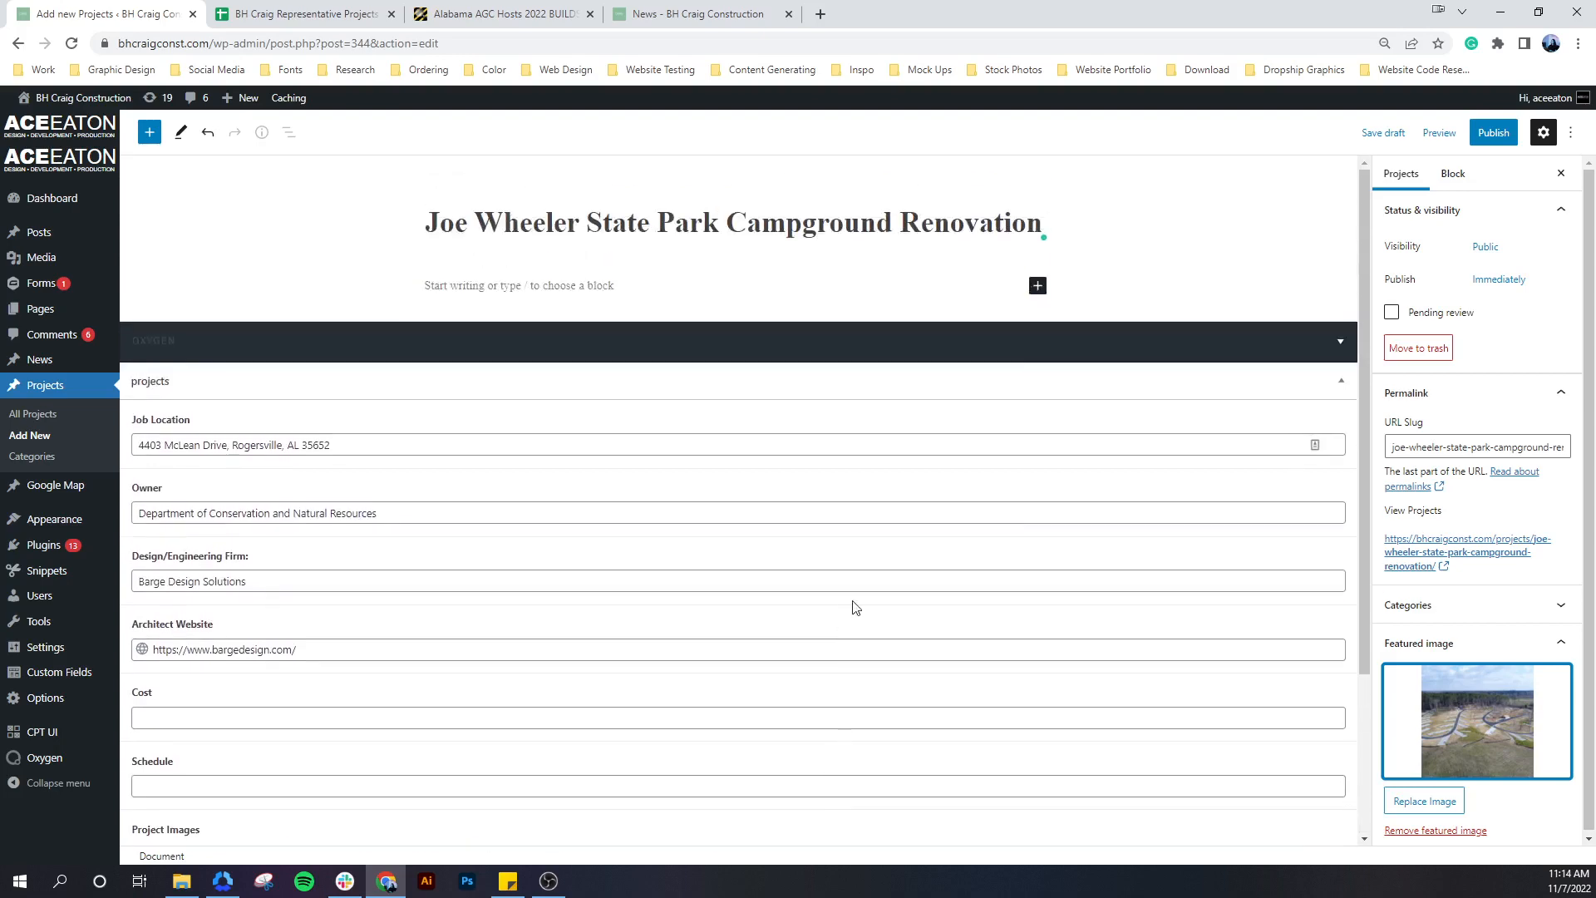
left_click(1494, 132)
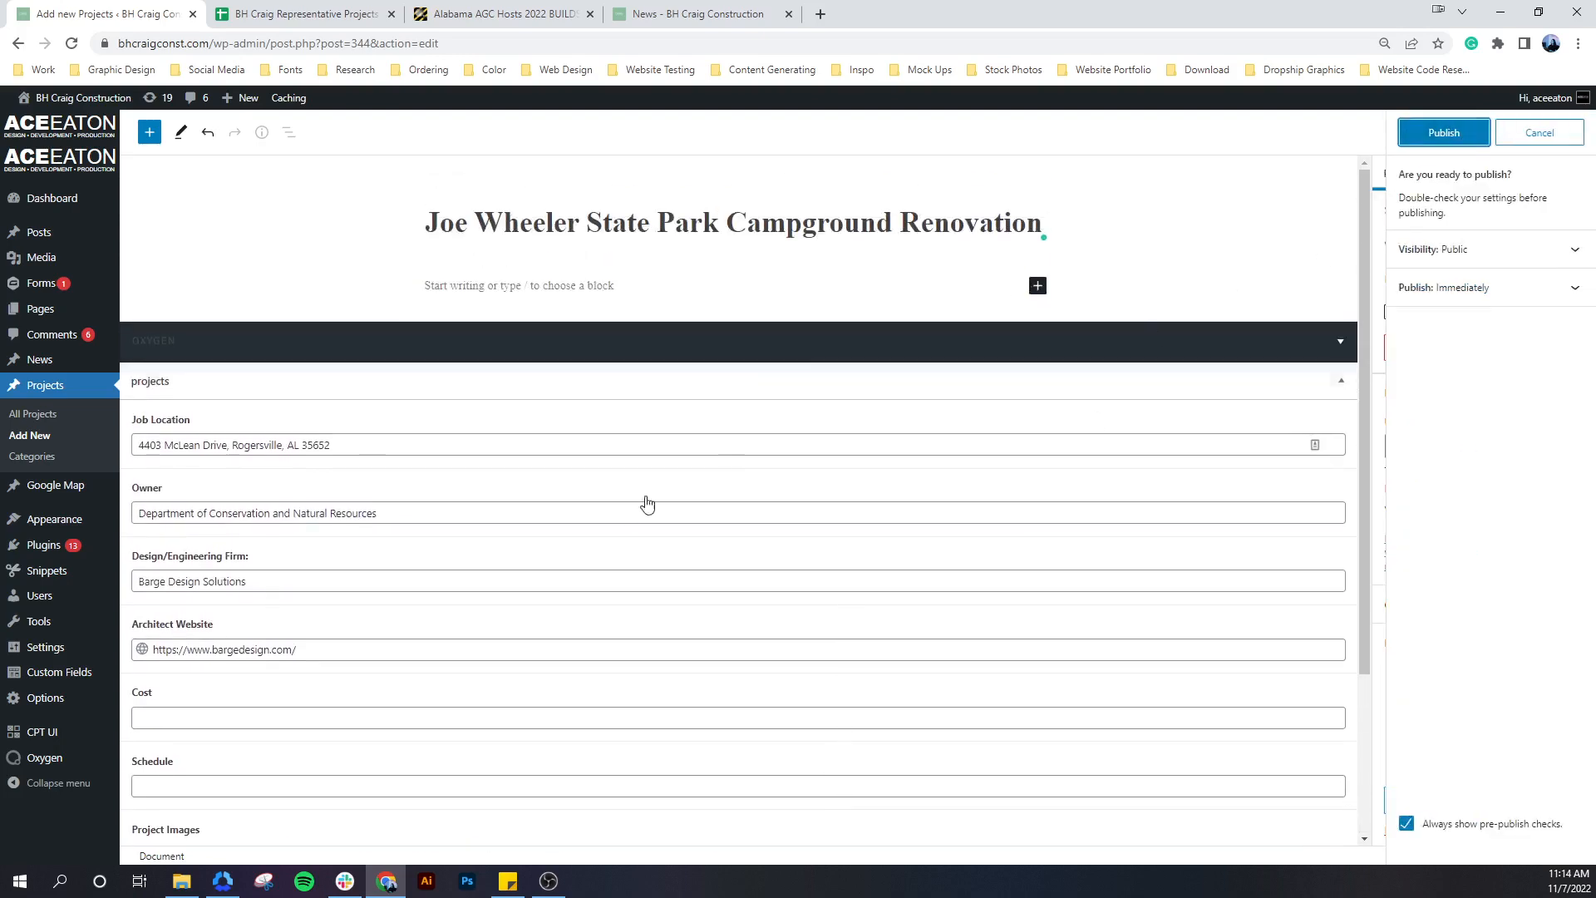
left_click(1452, 135)
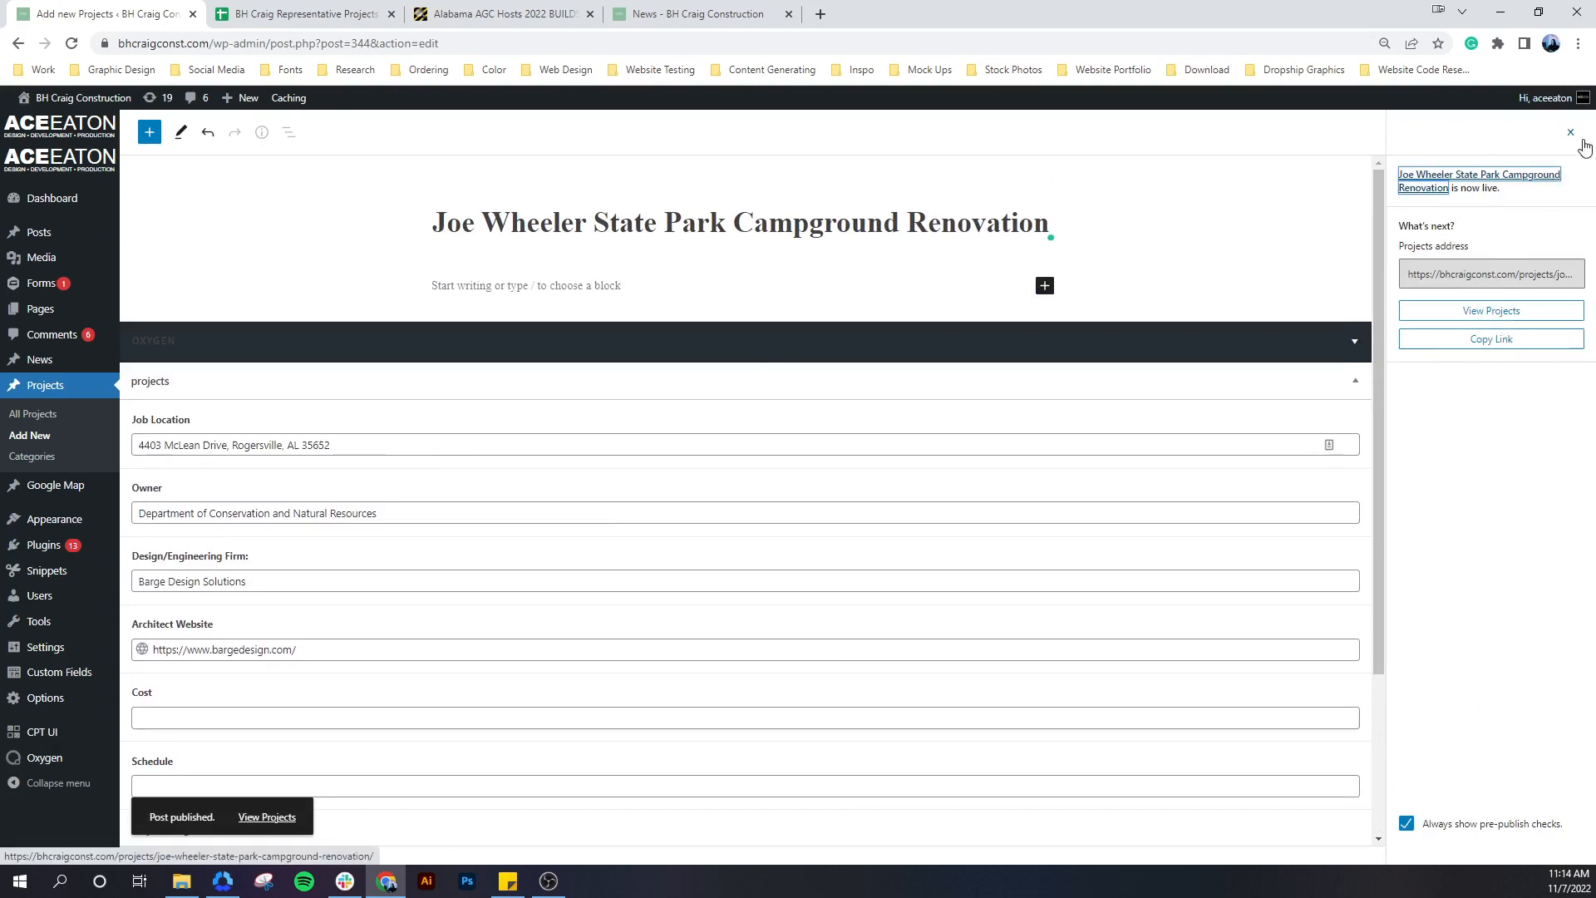
View the published project page in a new tab, check its details, photos and map, and close it
right_click(1535, 316)
left_click(1529, 323)
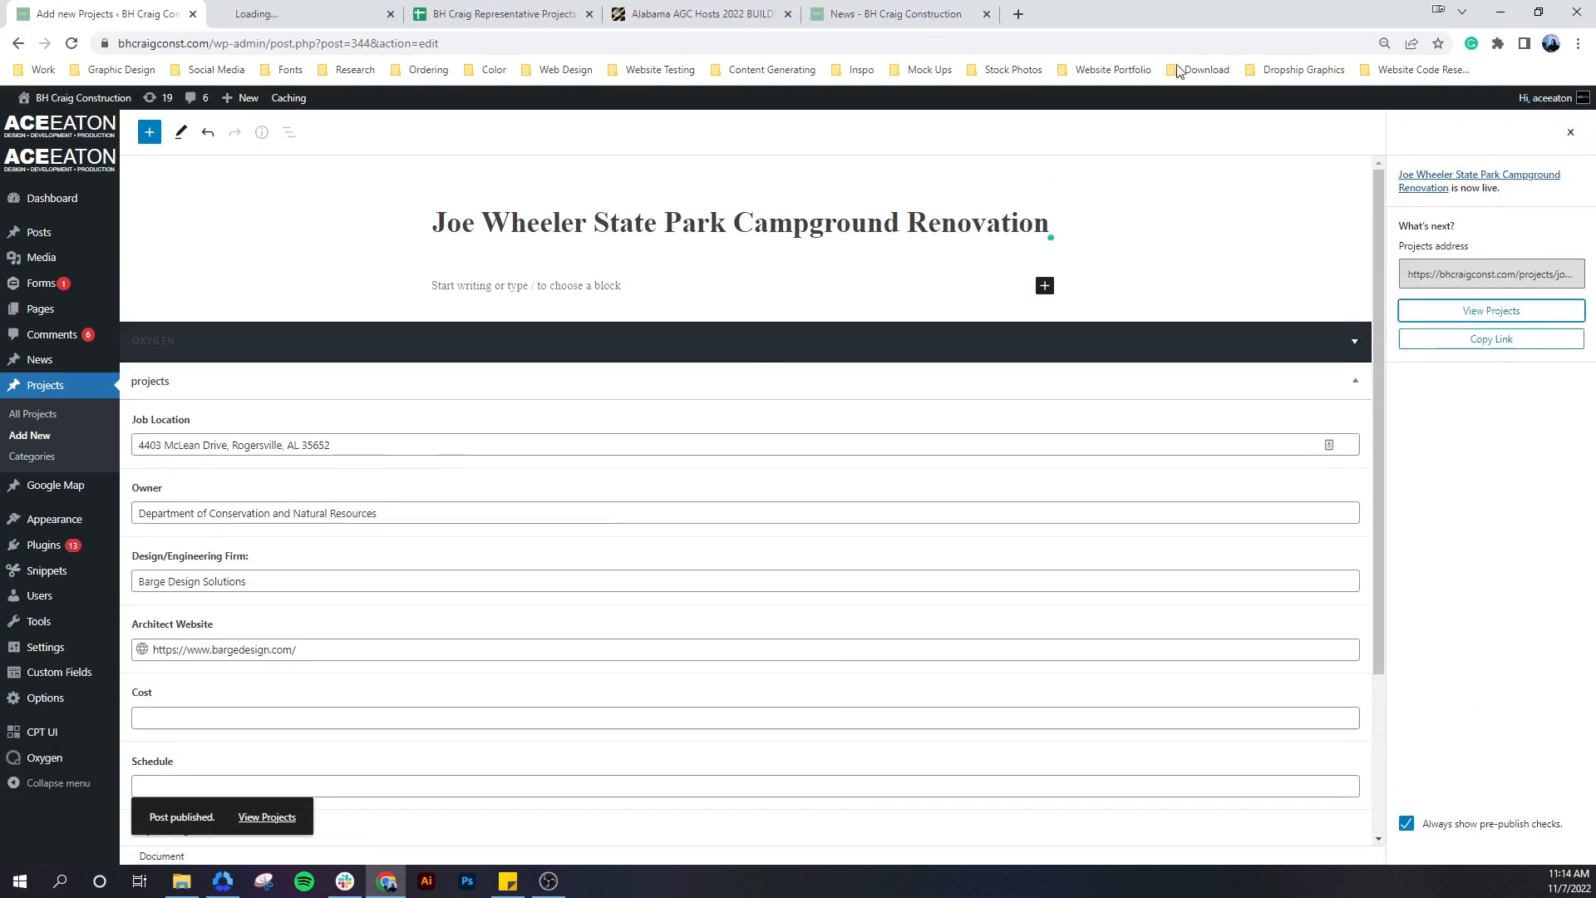
key("ctrl+Tab")
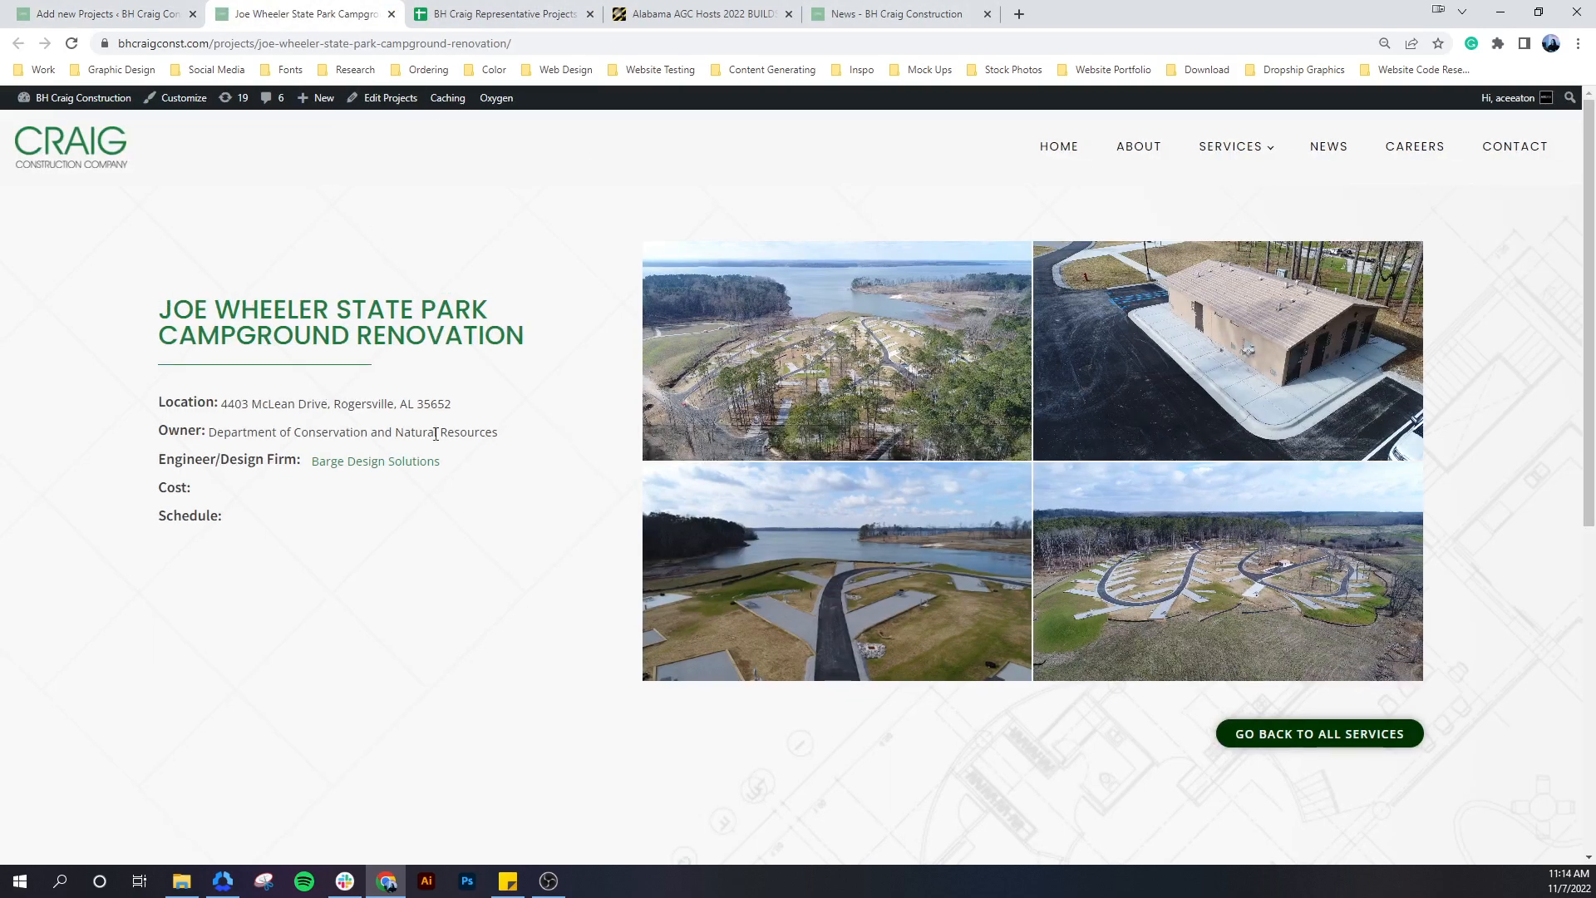
scroll(478, 521, "down", 6)
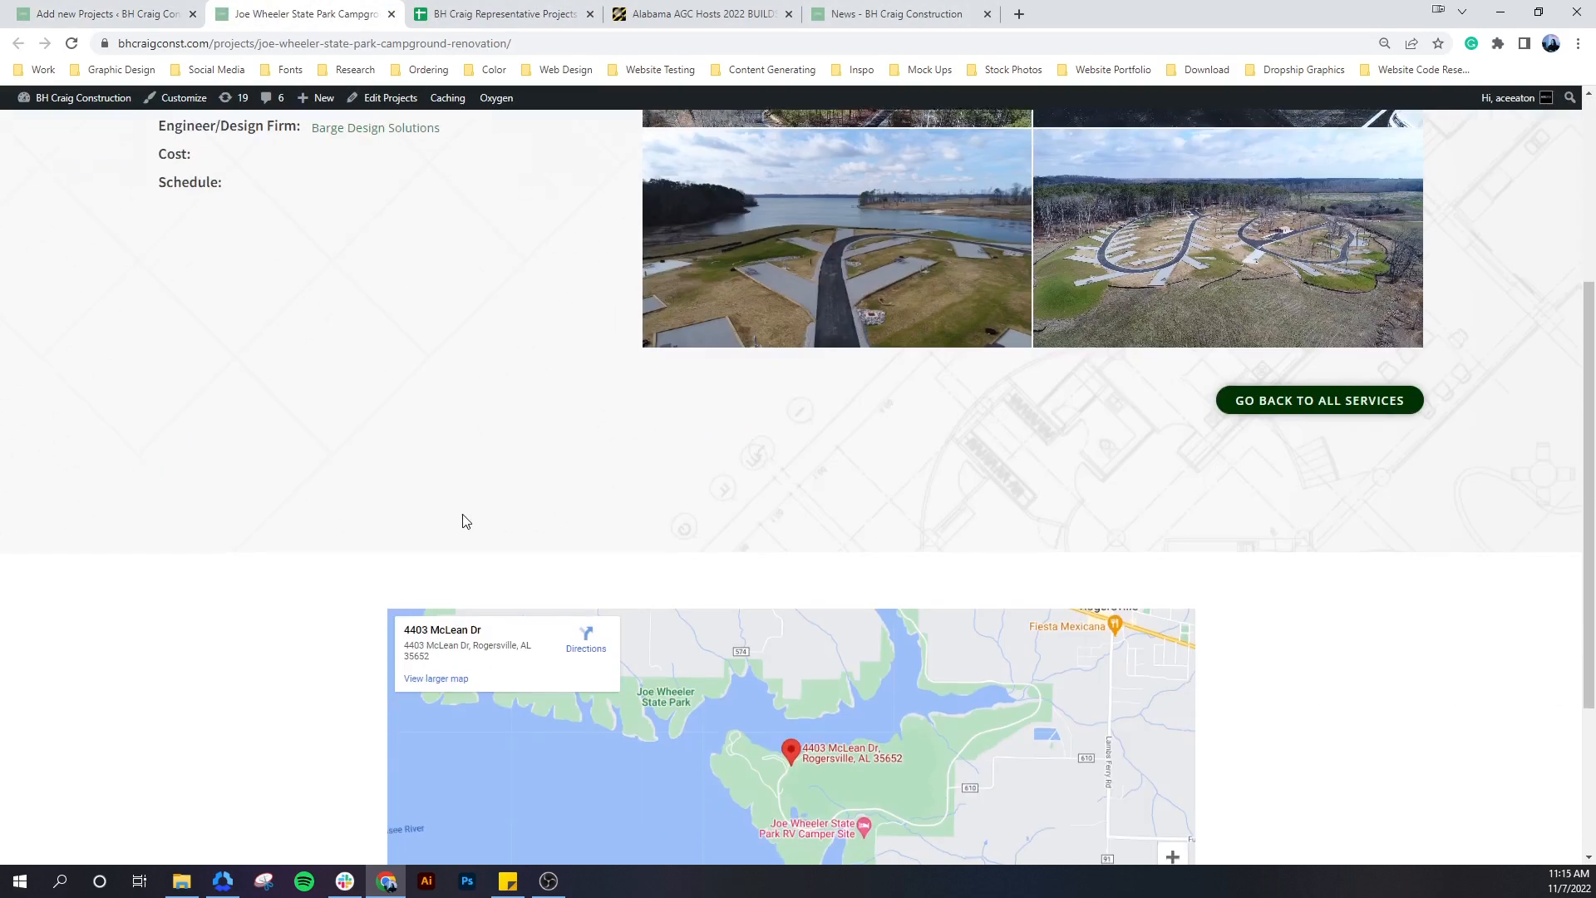
scroll(459, 513, "up", 6)
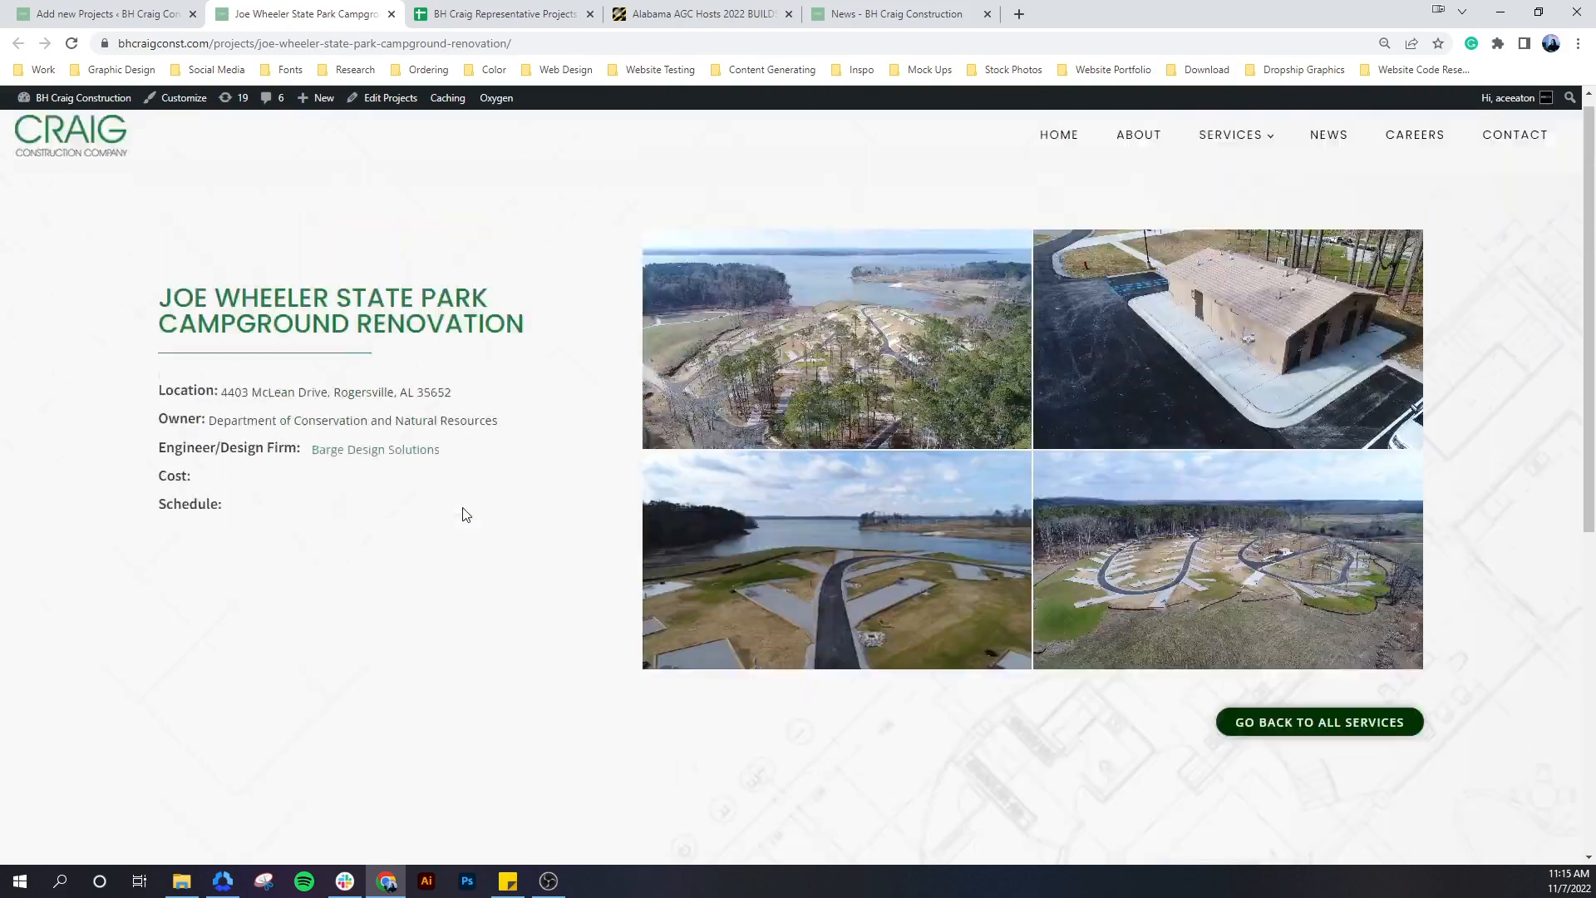
left_click(391, 14)
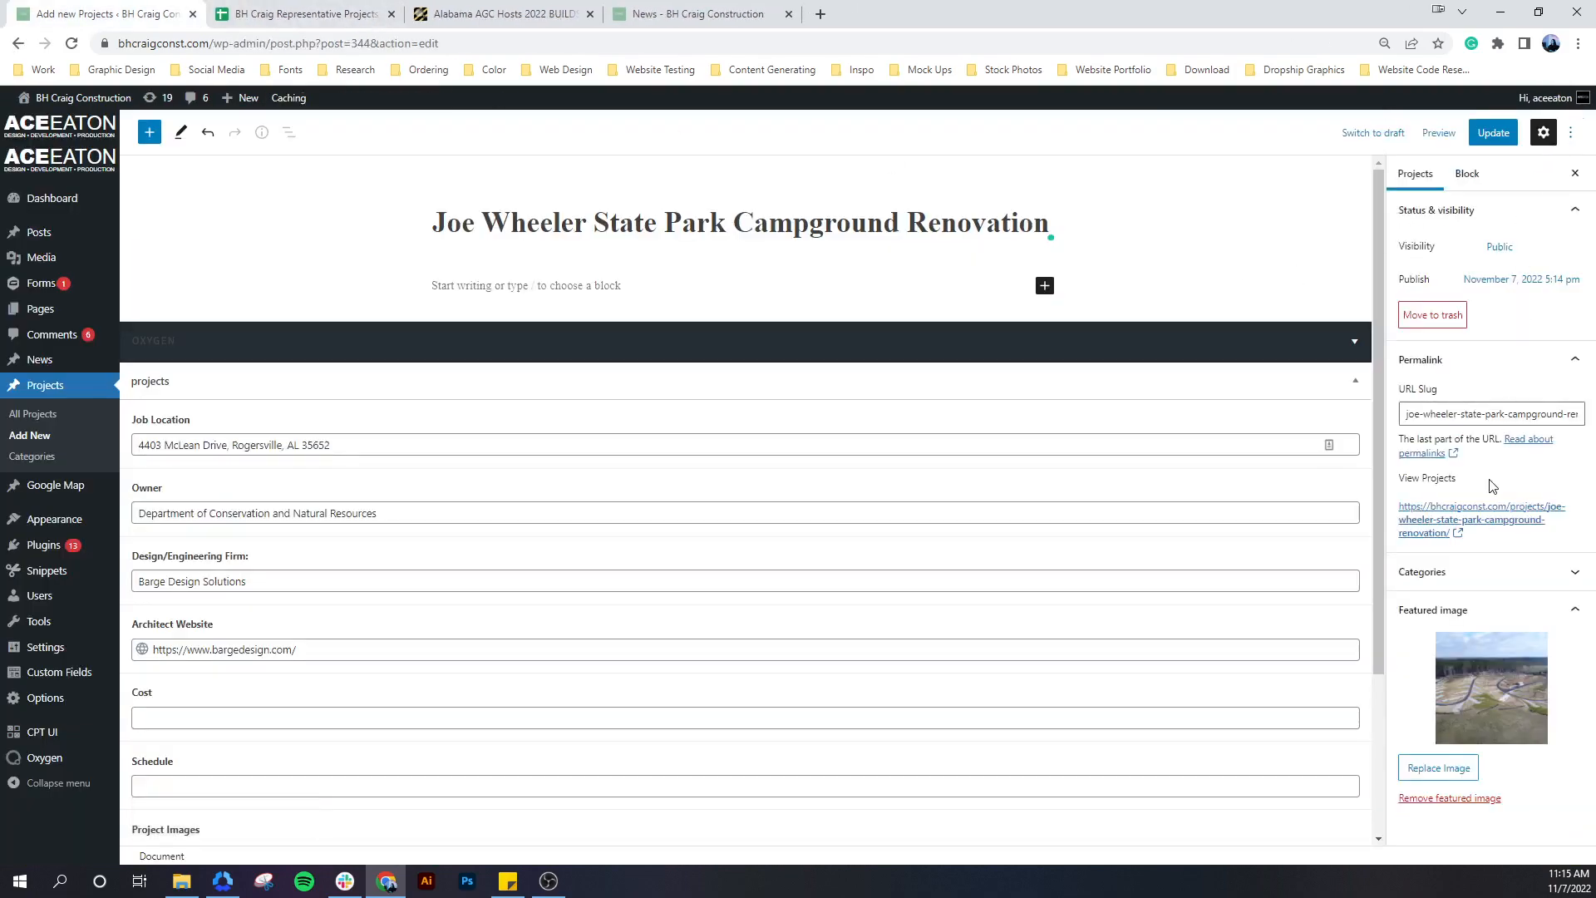
Look up the project's category in the spreadsheet, assign Commercial/Institutional to the project, and update the post
left_click(1451, 571)
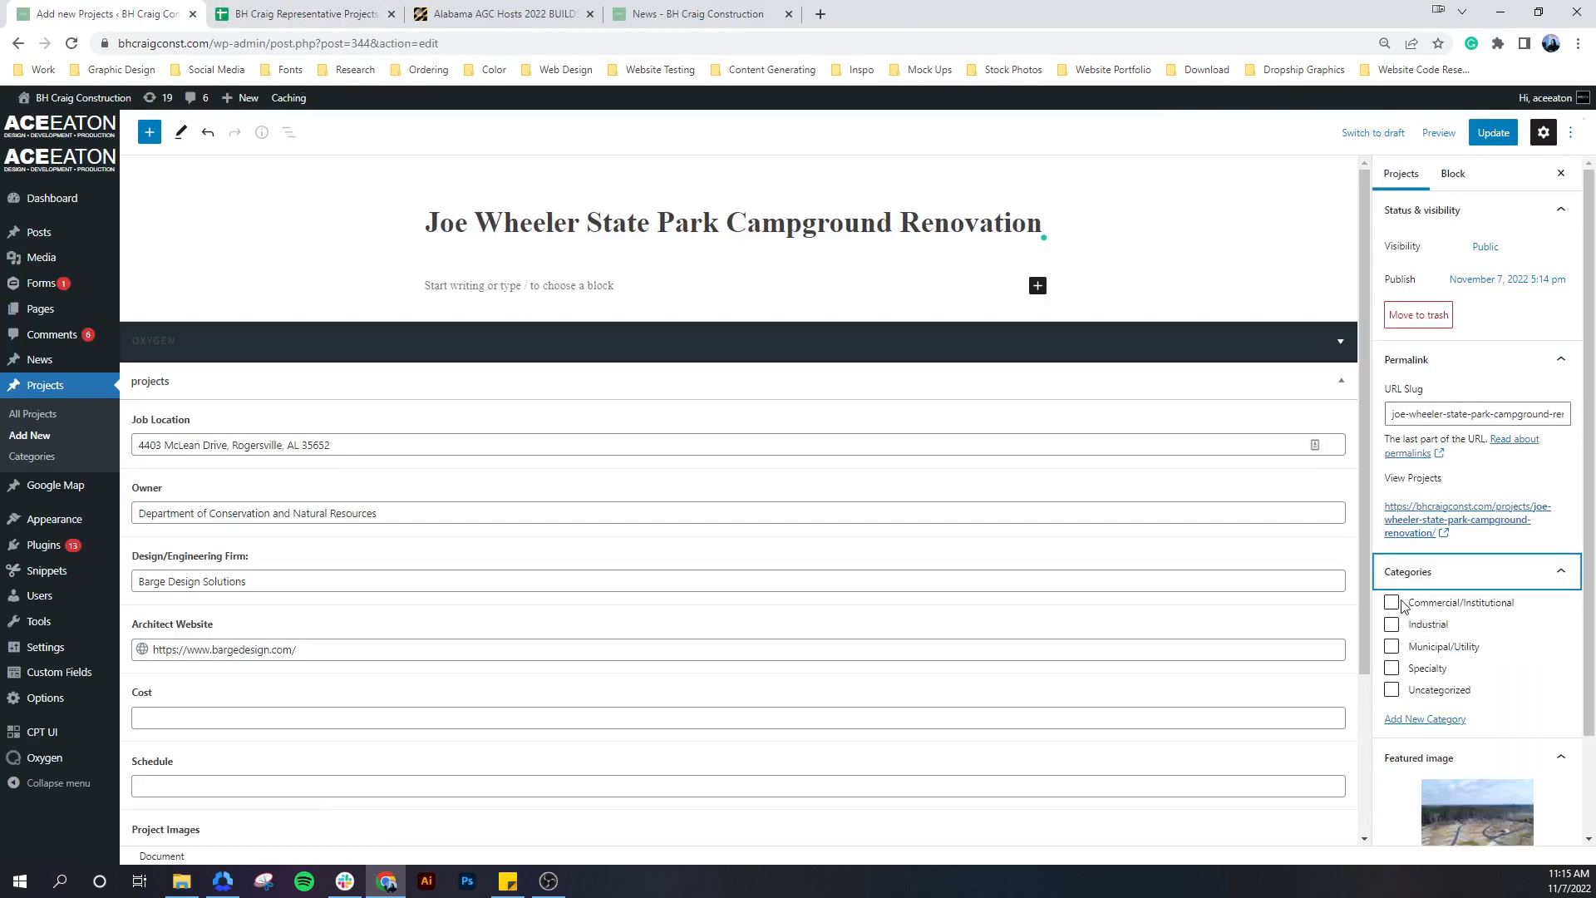
left_click(286, 14)
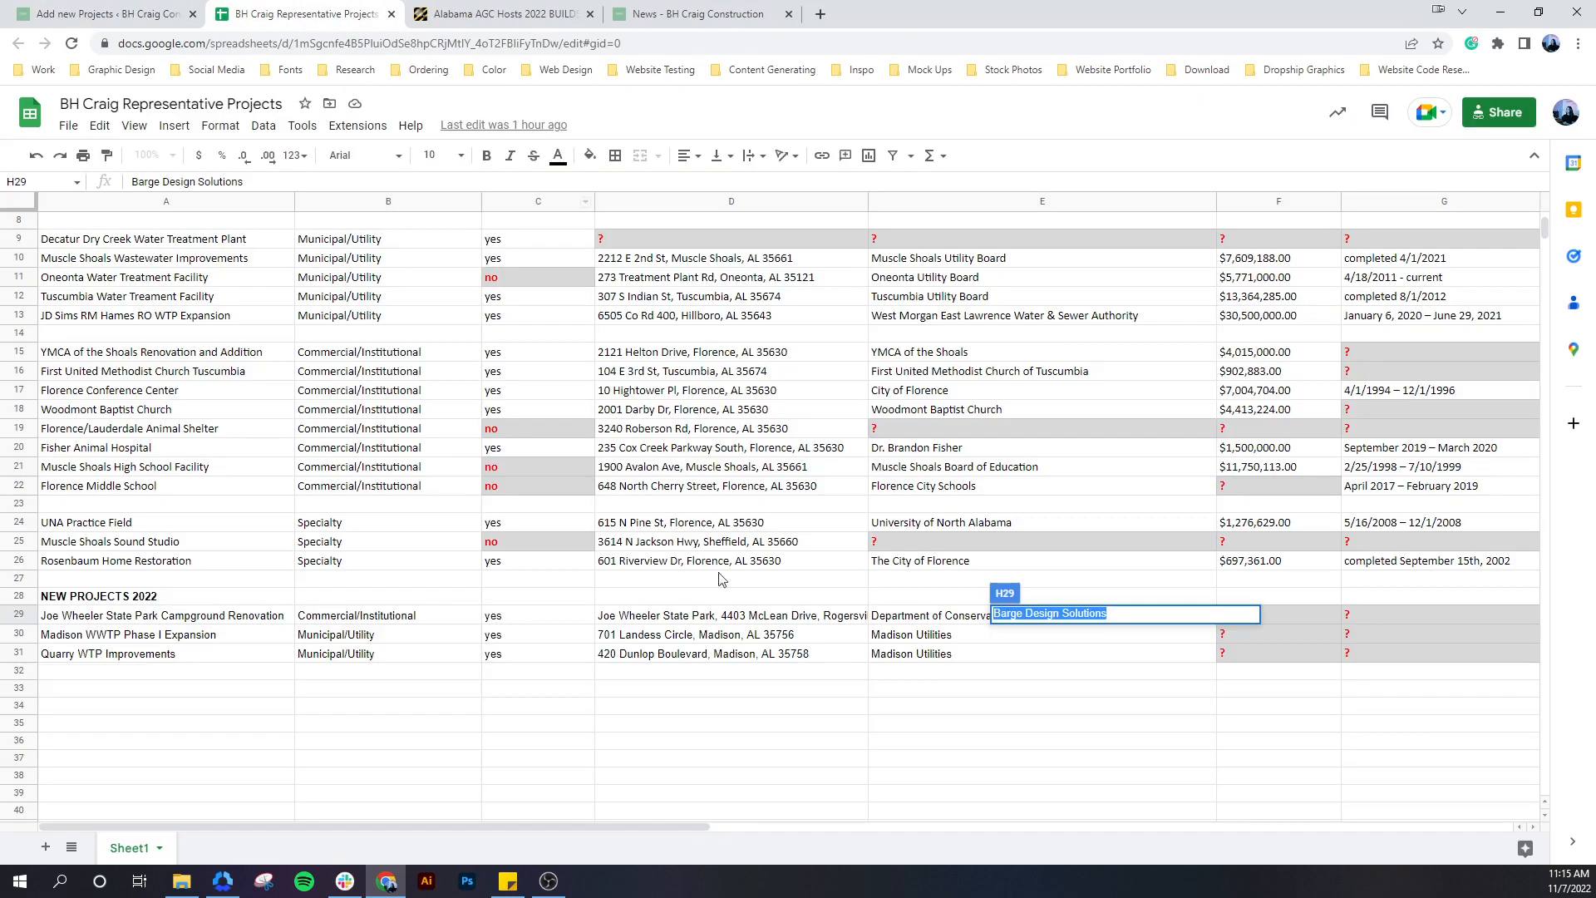
left_click(366, 619)
left_click(85, 14)
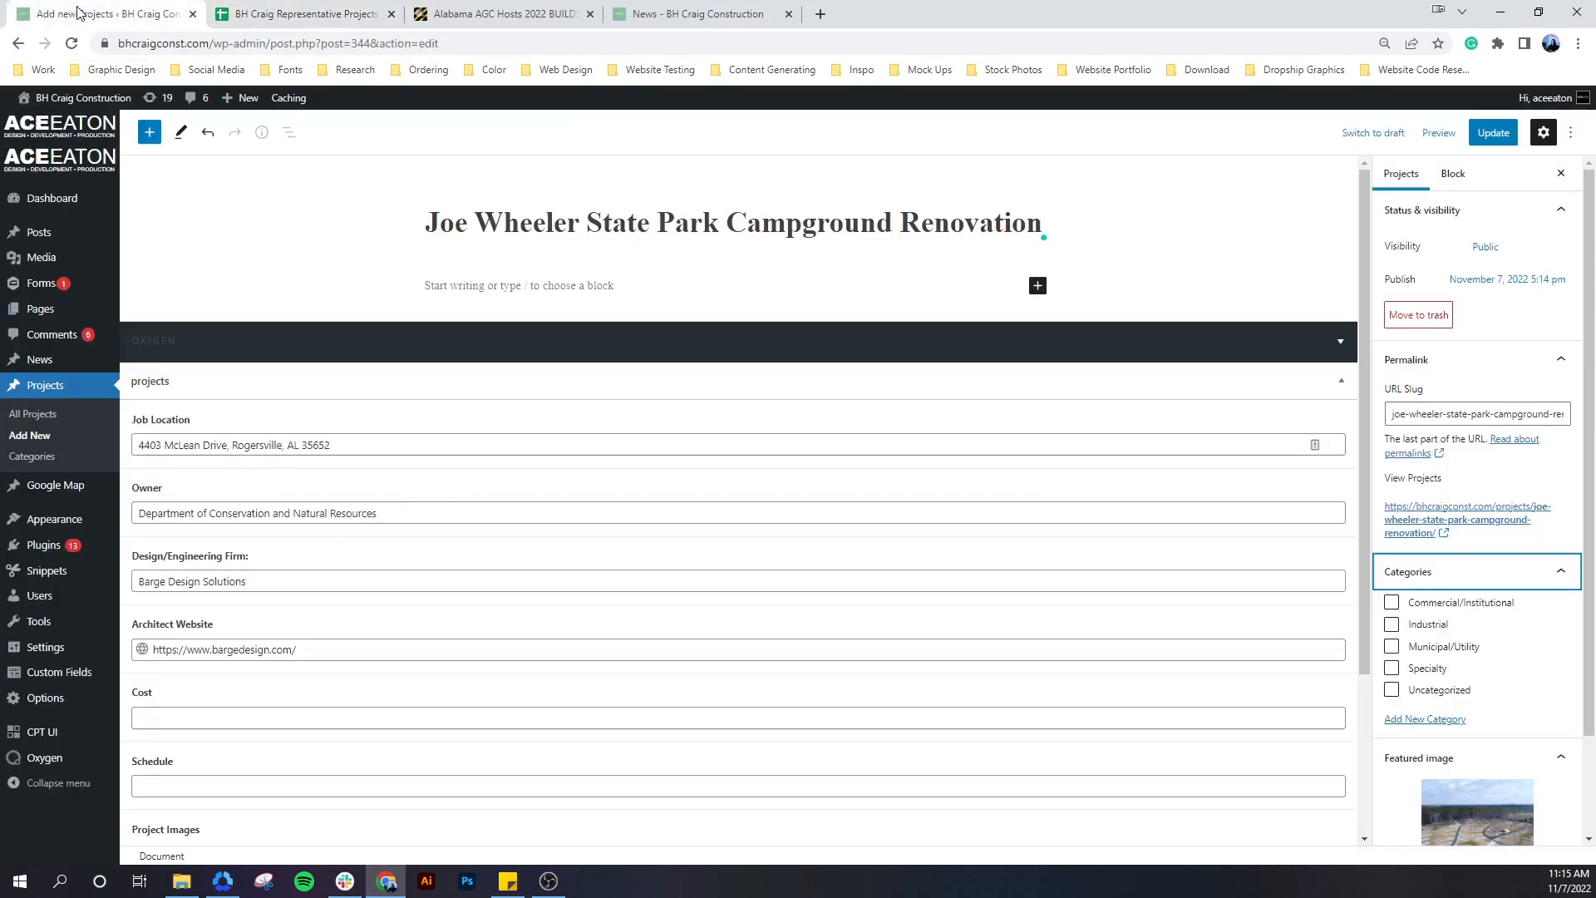
left_click(1391, 604)
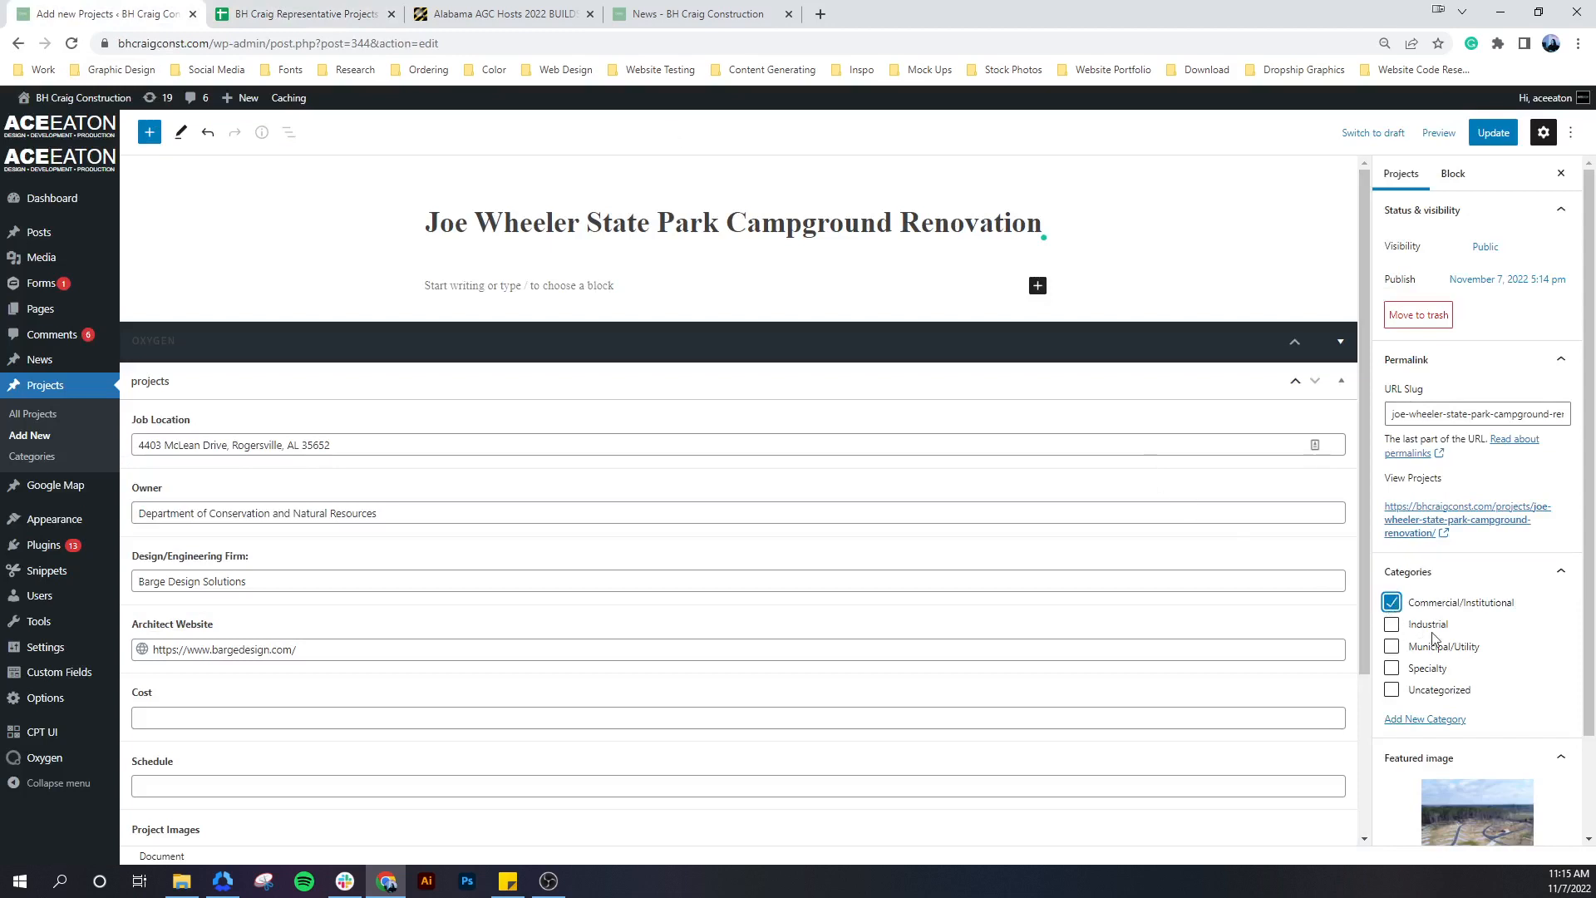
left_click(1494, 133)
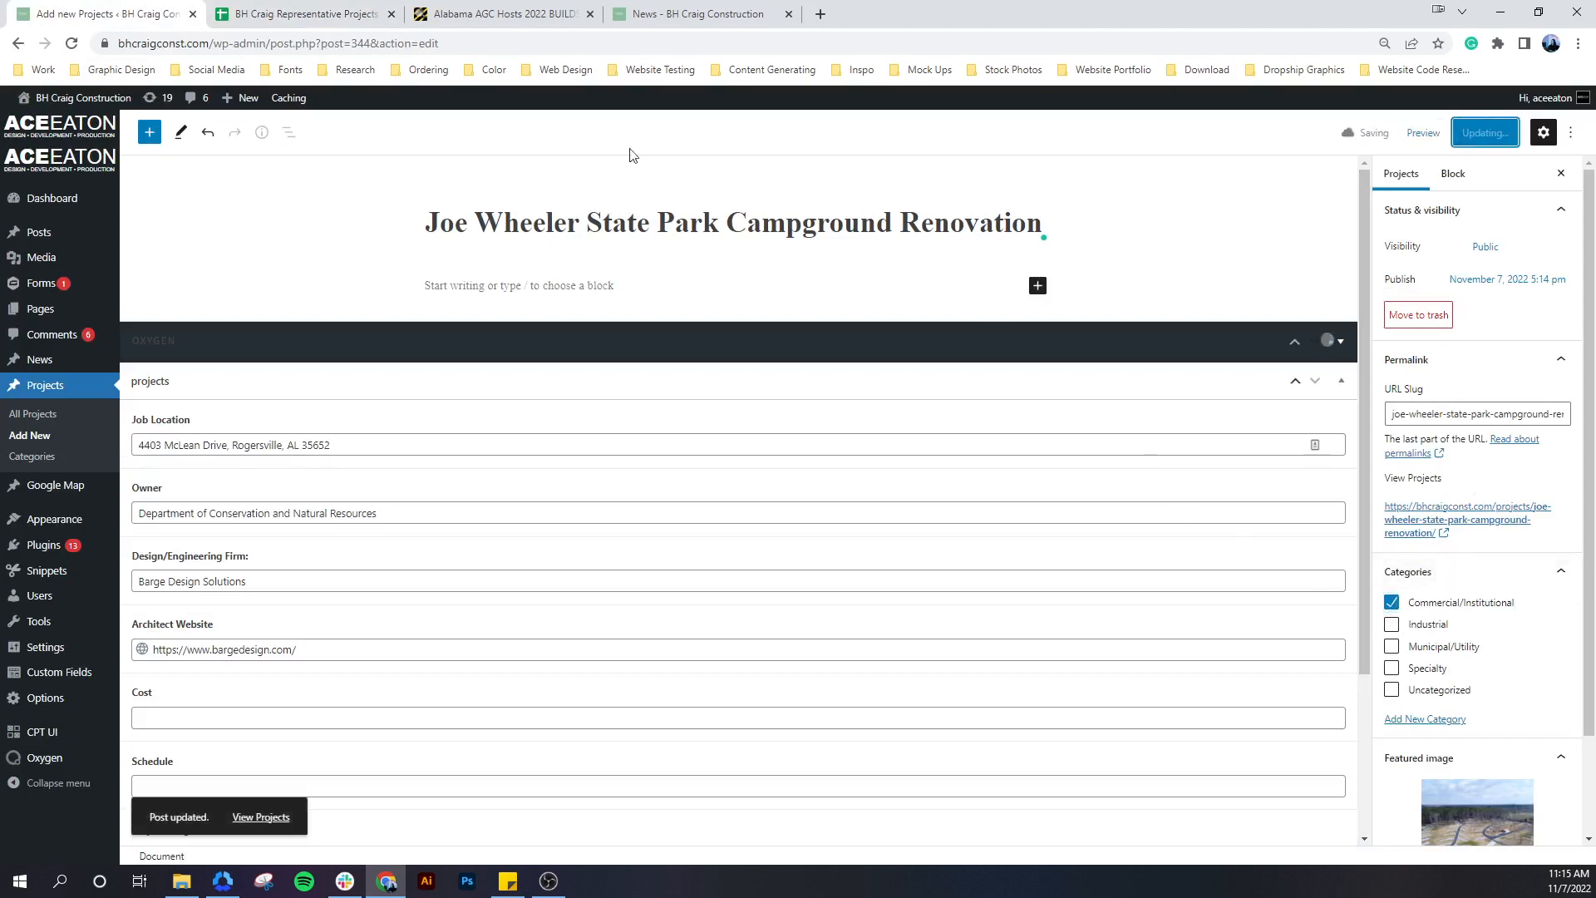
left_click(307, 15)
left_click(158, 15)
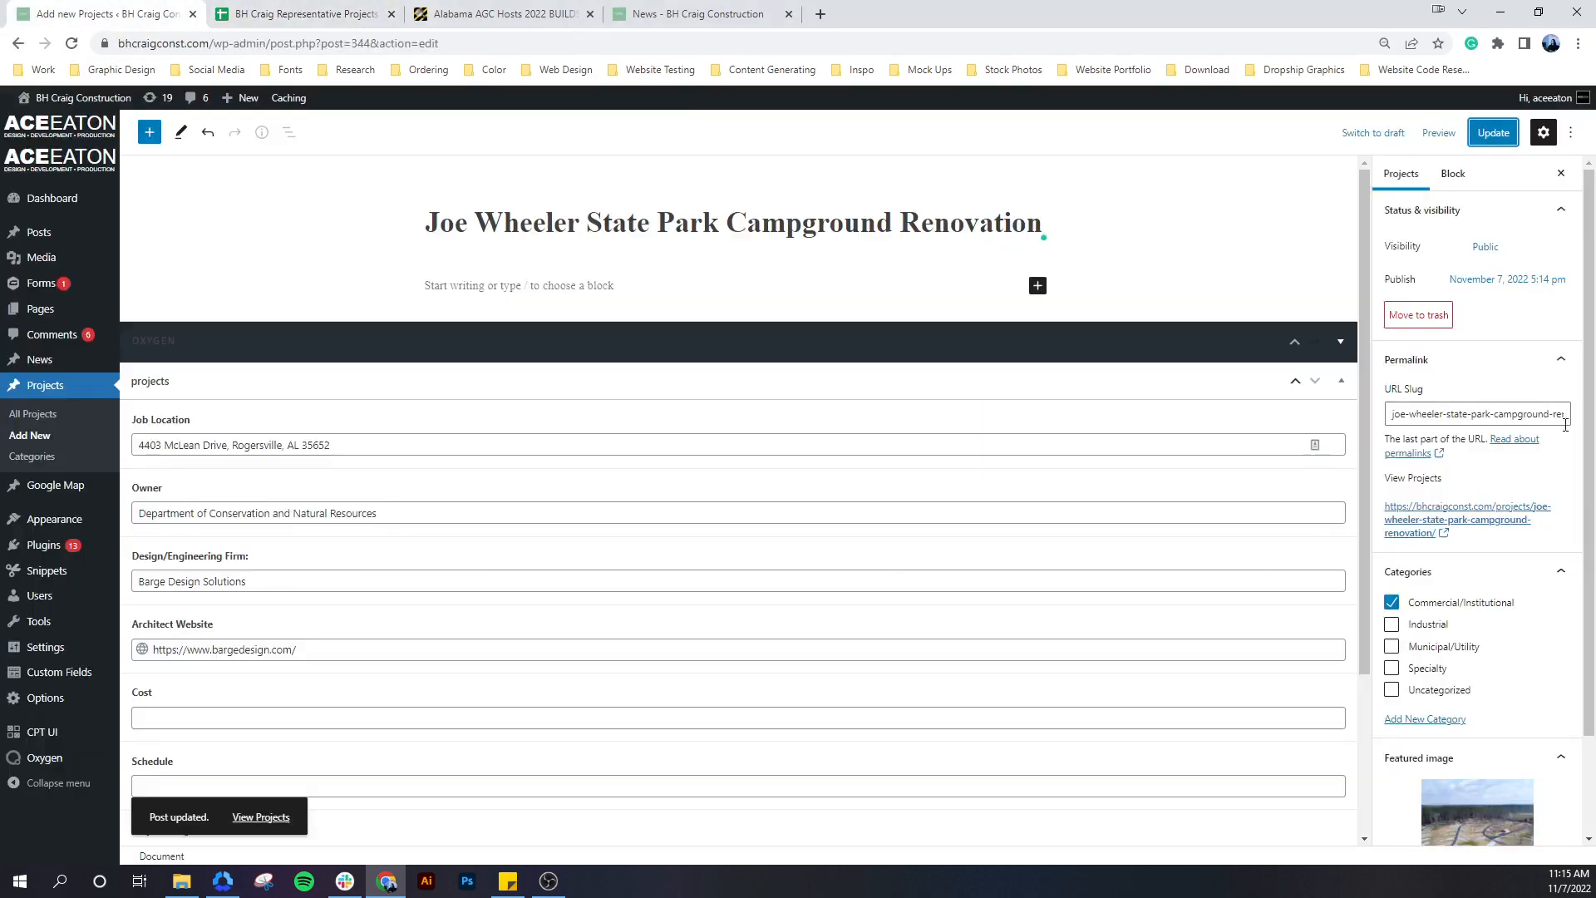
Check on the live site that the Commercial/Institutional services page lists the campground project and links to its page
left_click(1466, 526)
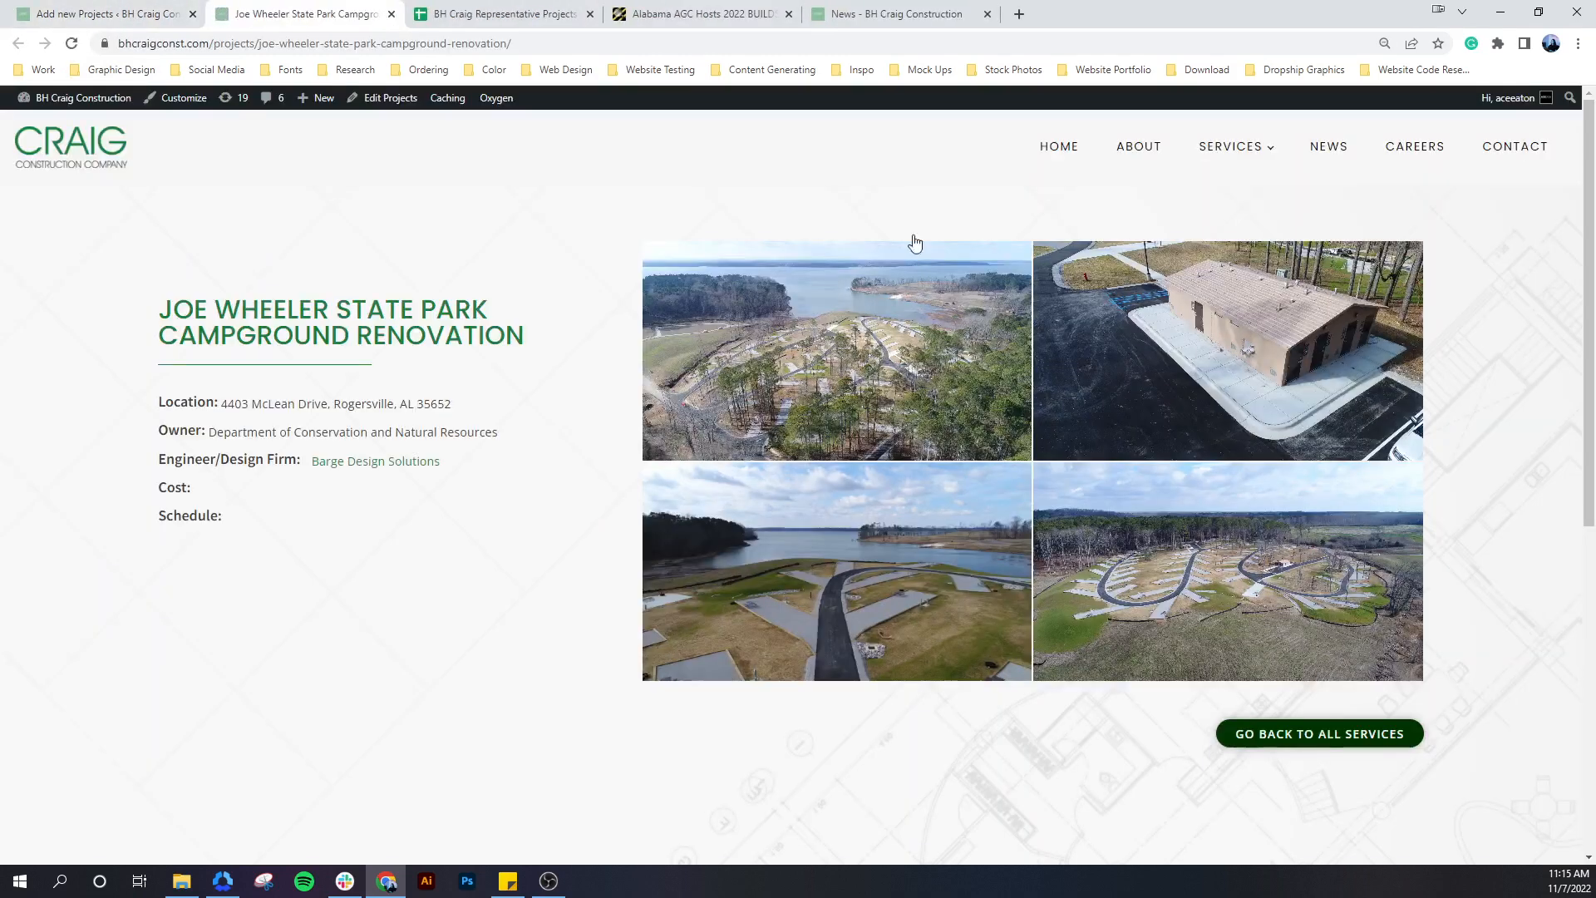
mouse_move(1280, 133)
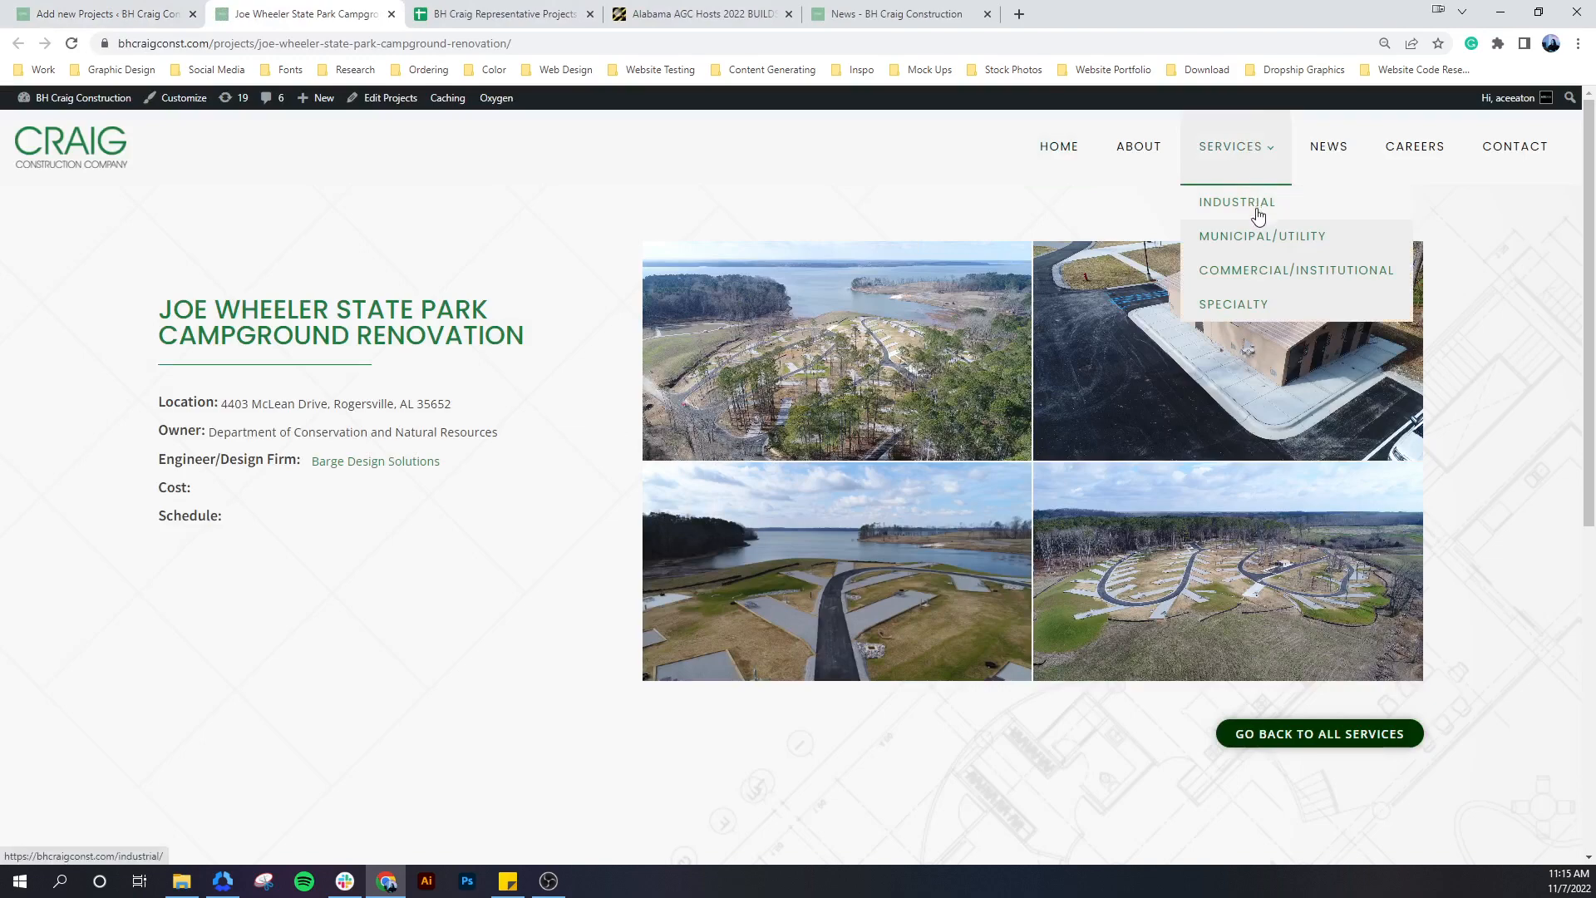
left_click(1270, 276)
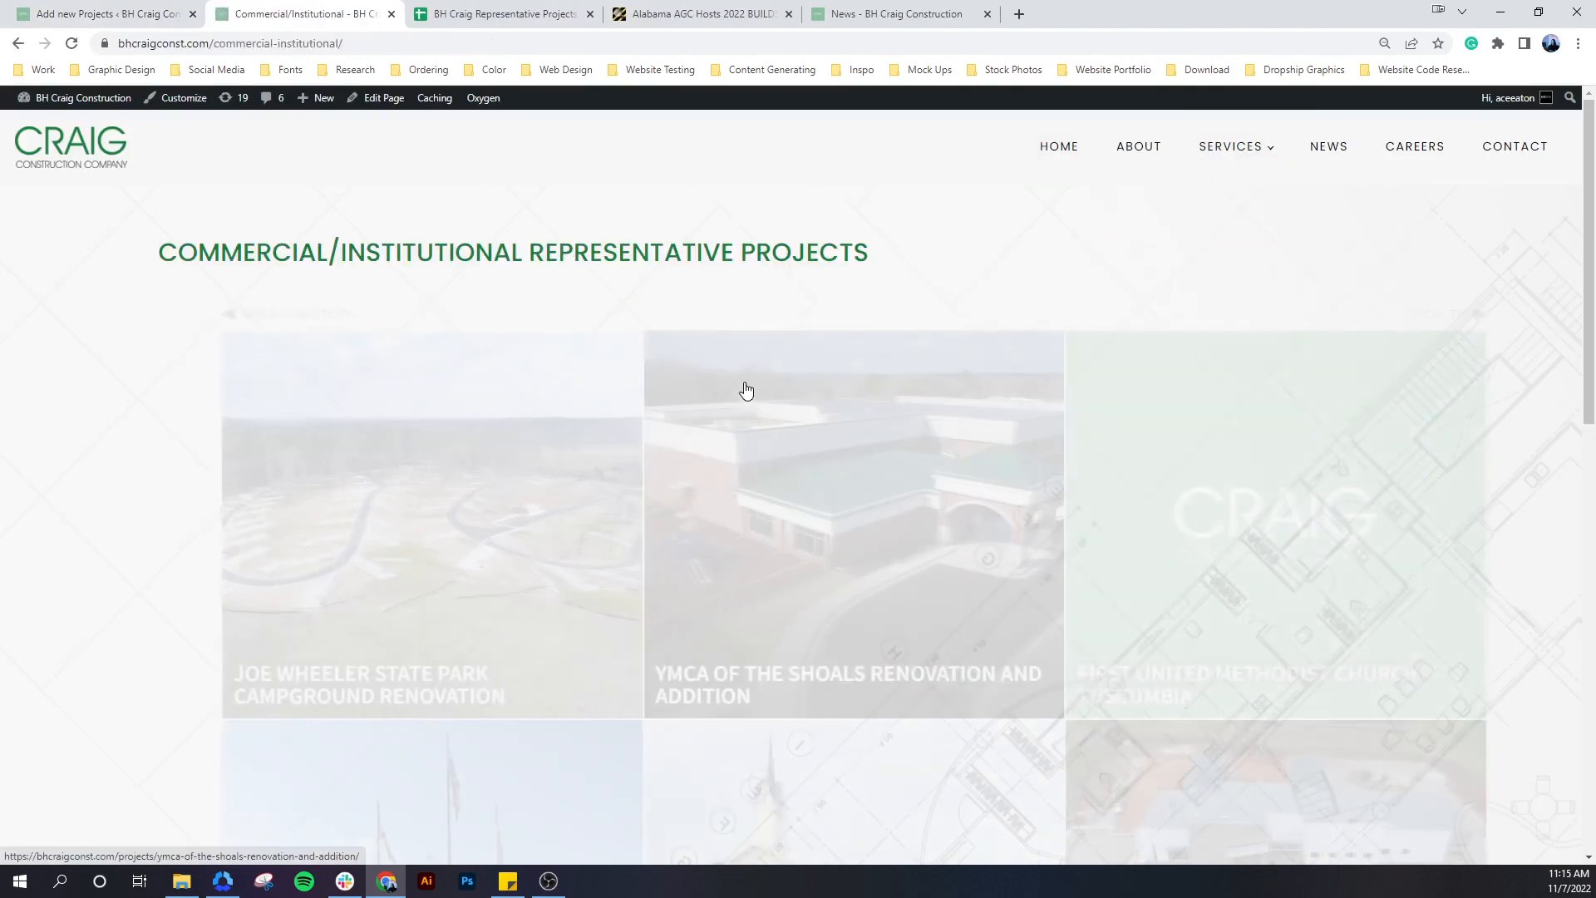
scroll(756, 390, "down", 9)
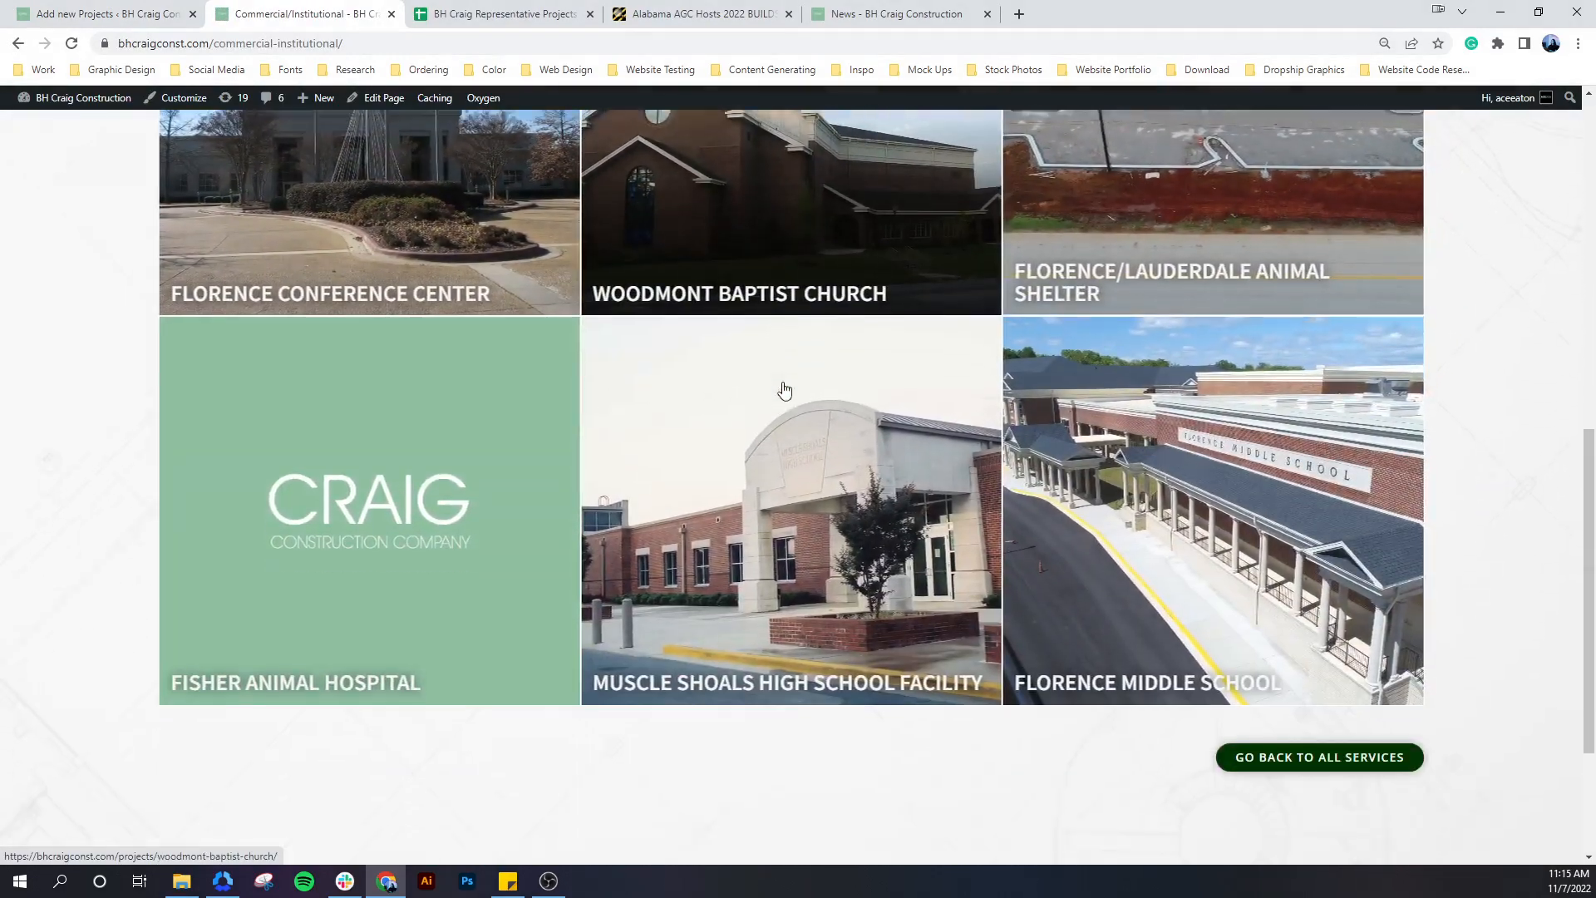
scroll(516, 474, "up", 2)
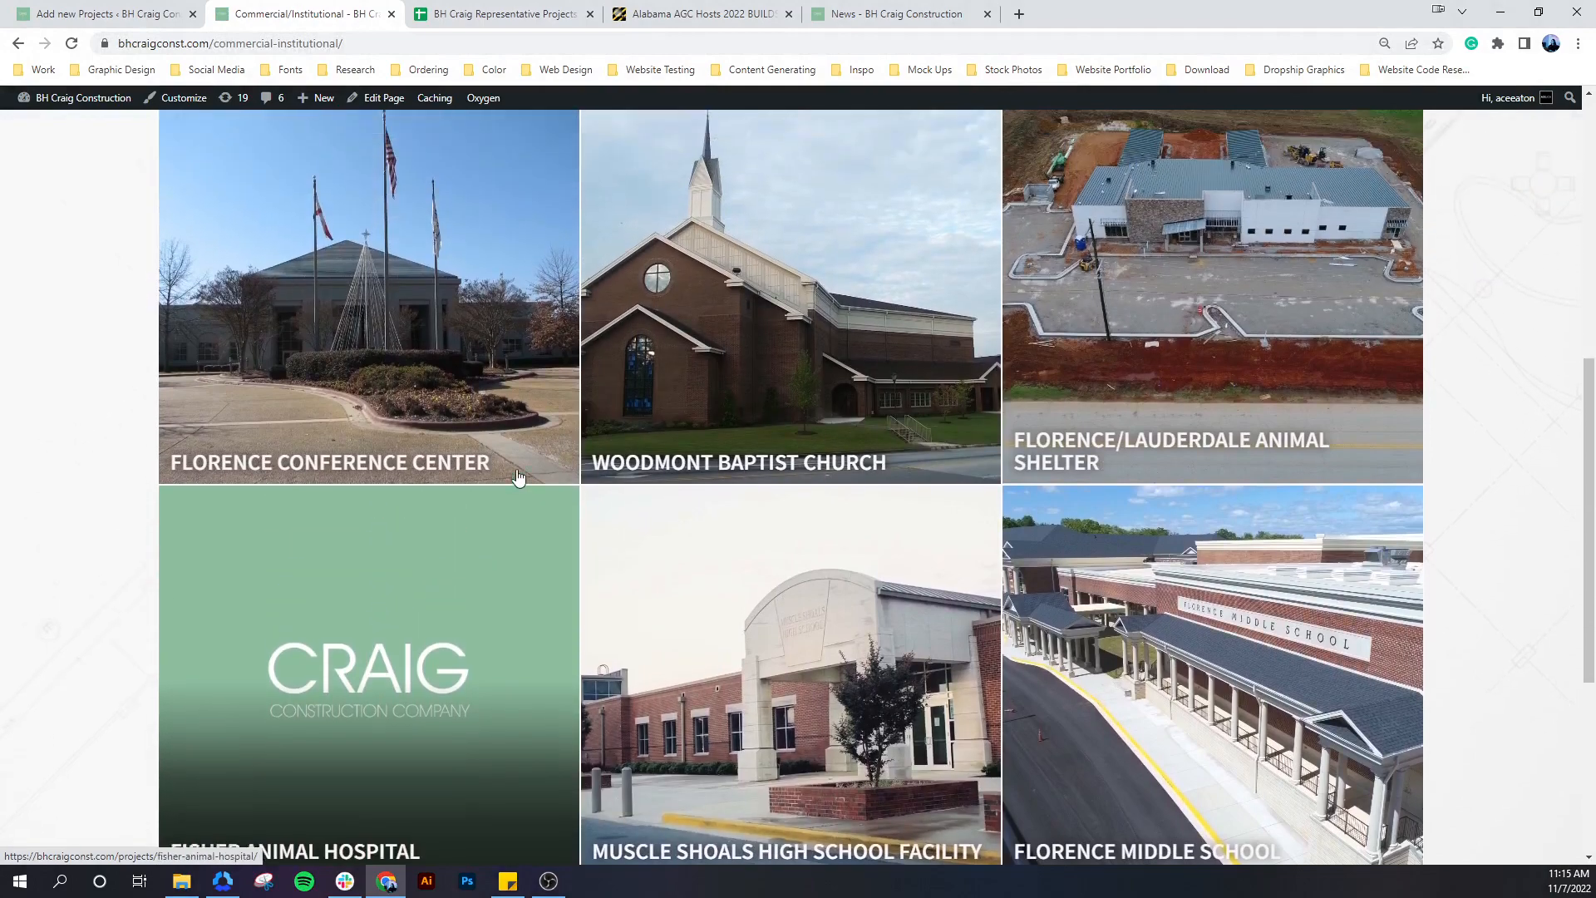
scroll(516, 474, "up", 5)
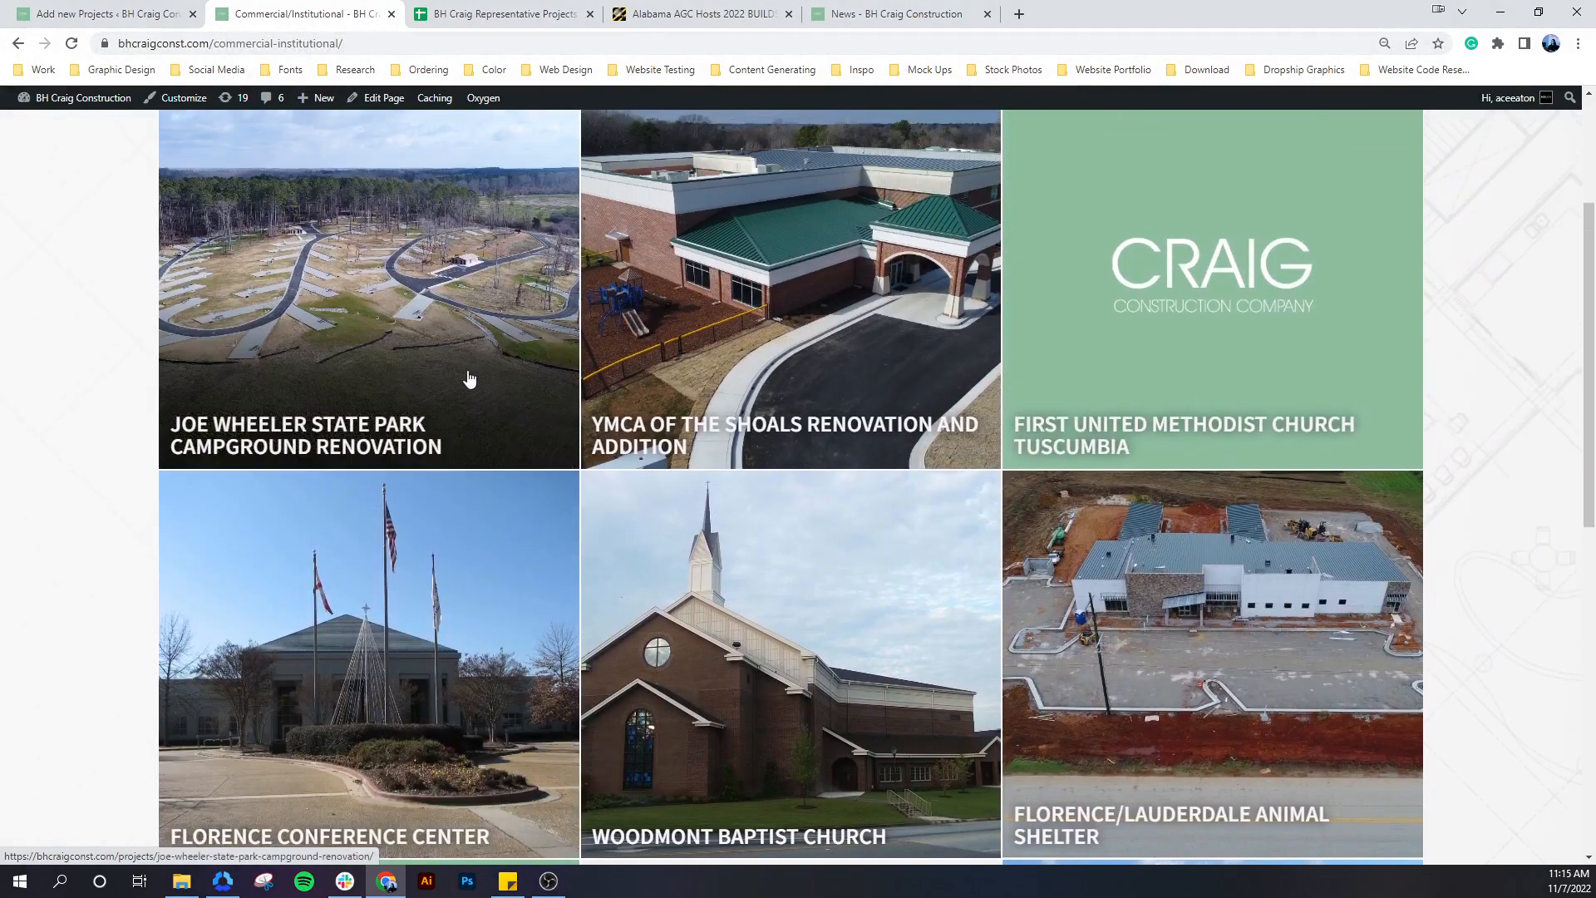
scroll(469, 379, "up", 2)
left_click(417, 259)
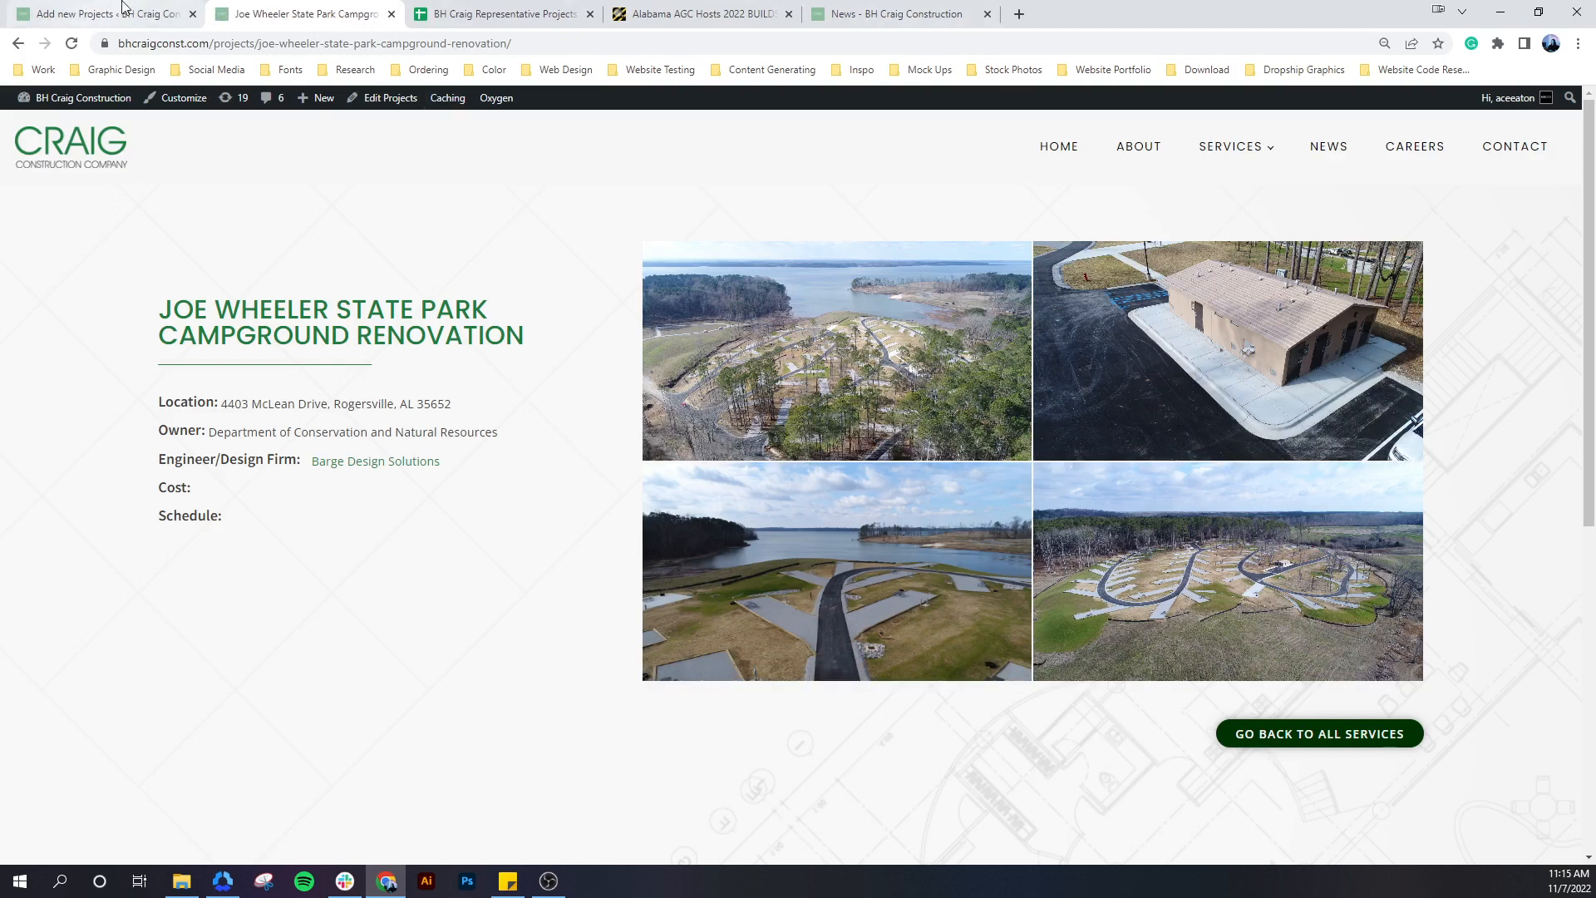
left_click(390, 14)
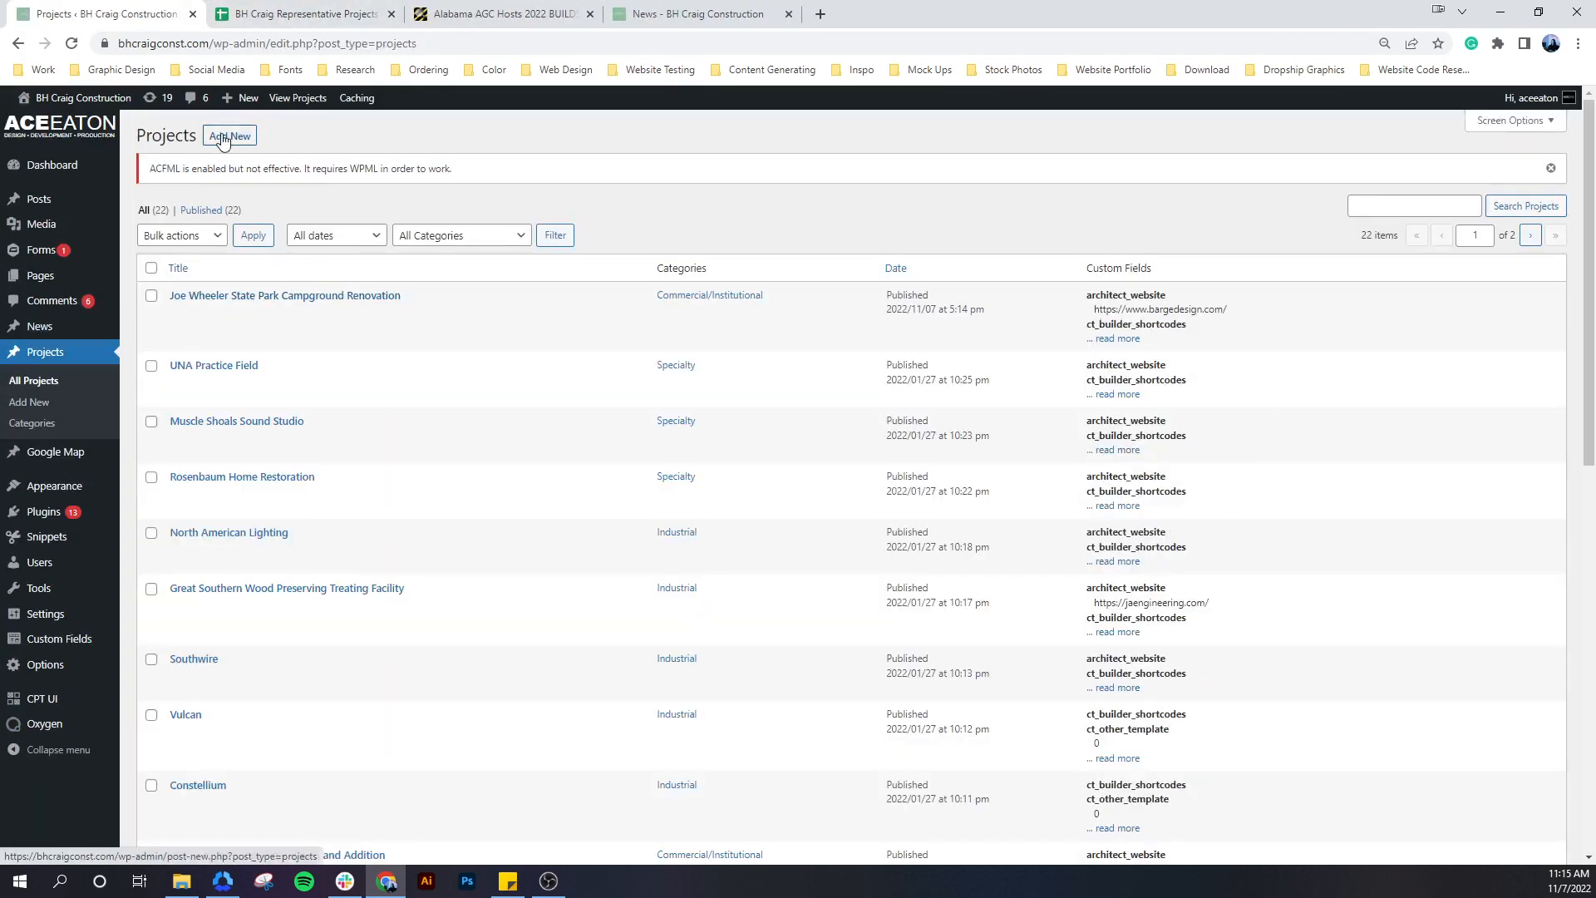
Start a new project post and title it "Madison WWTP Phase I Expansion", copying the name from the spreadsheet
left_click(230, 135)
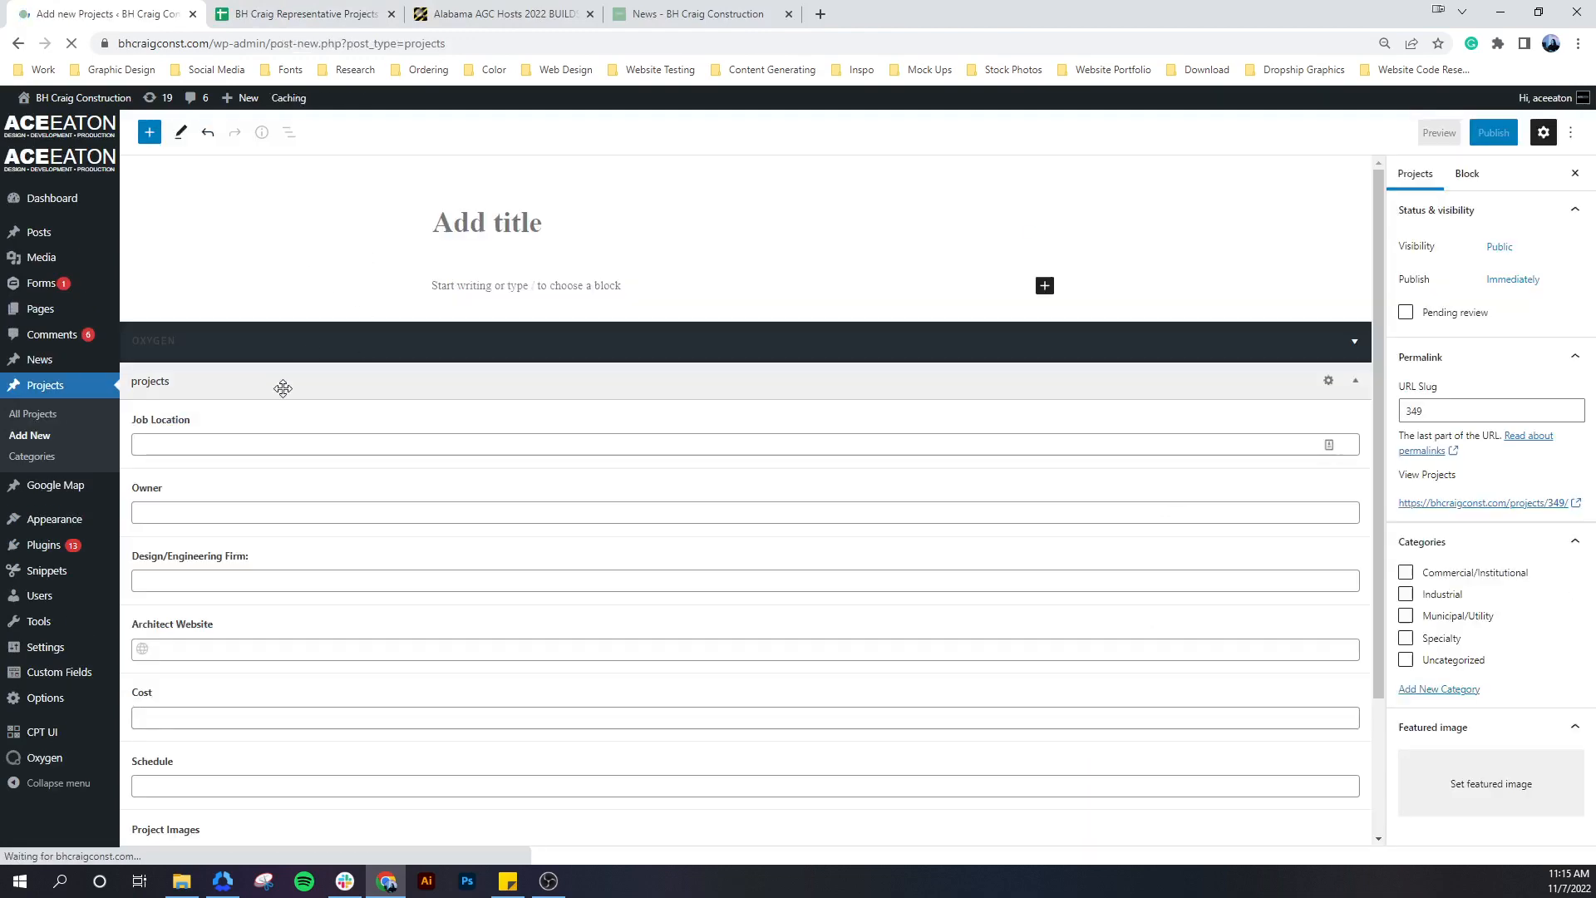
left_click(265, 14)
left_click(137, 635)
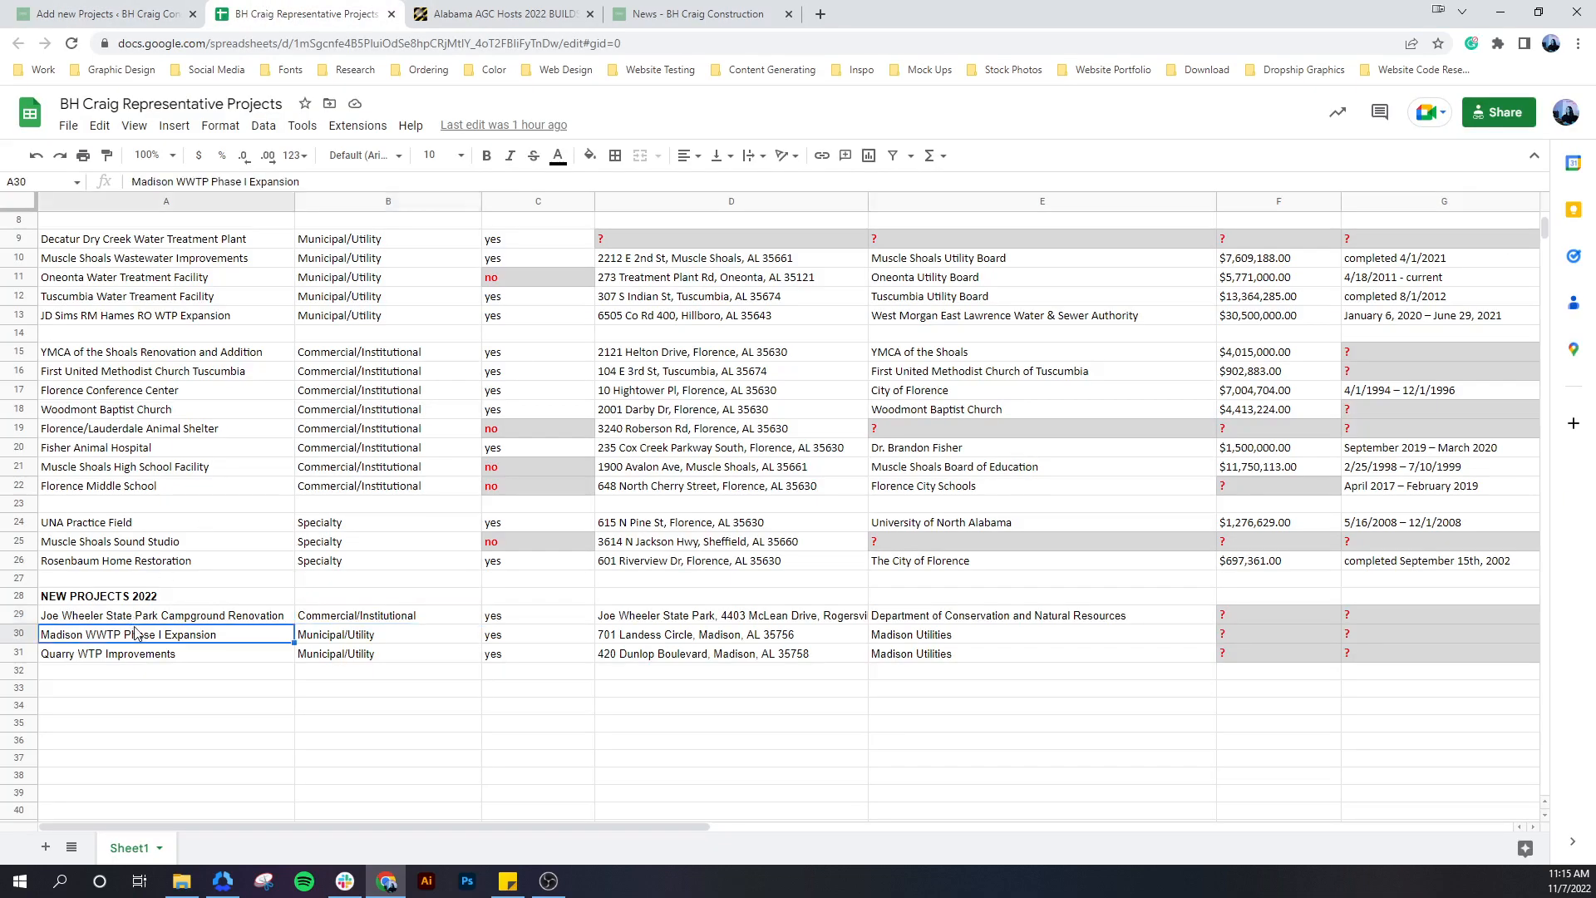
triple_click(137, 634)
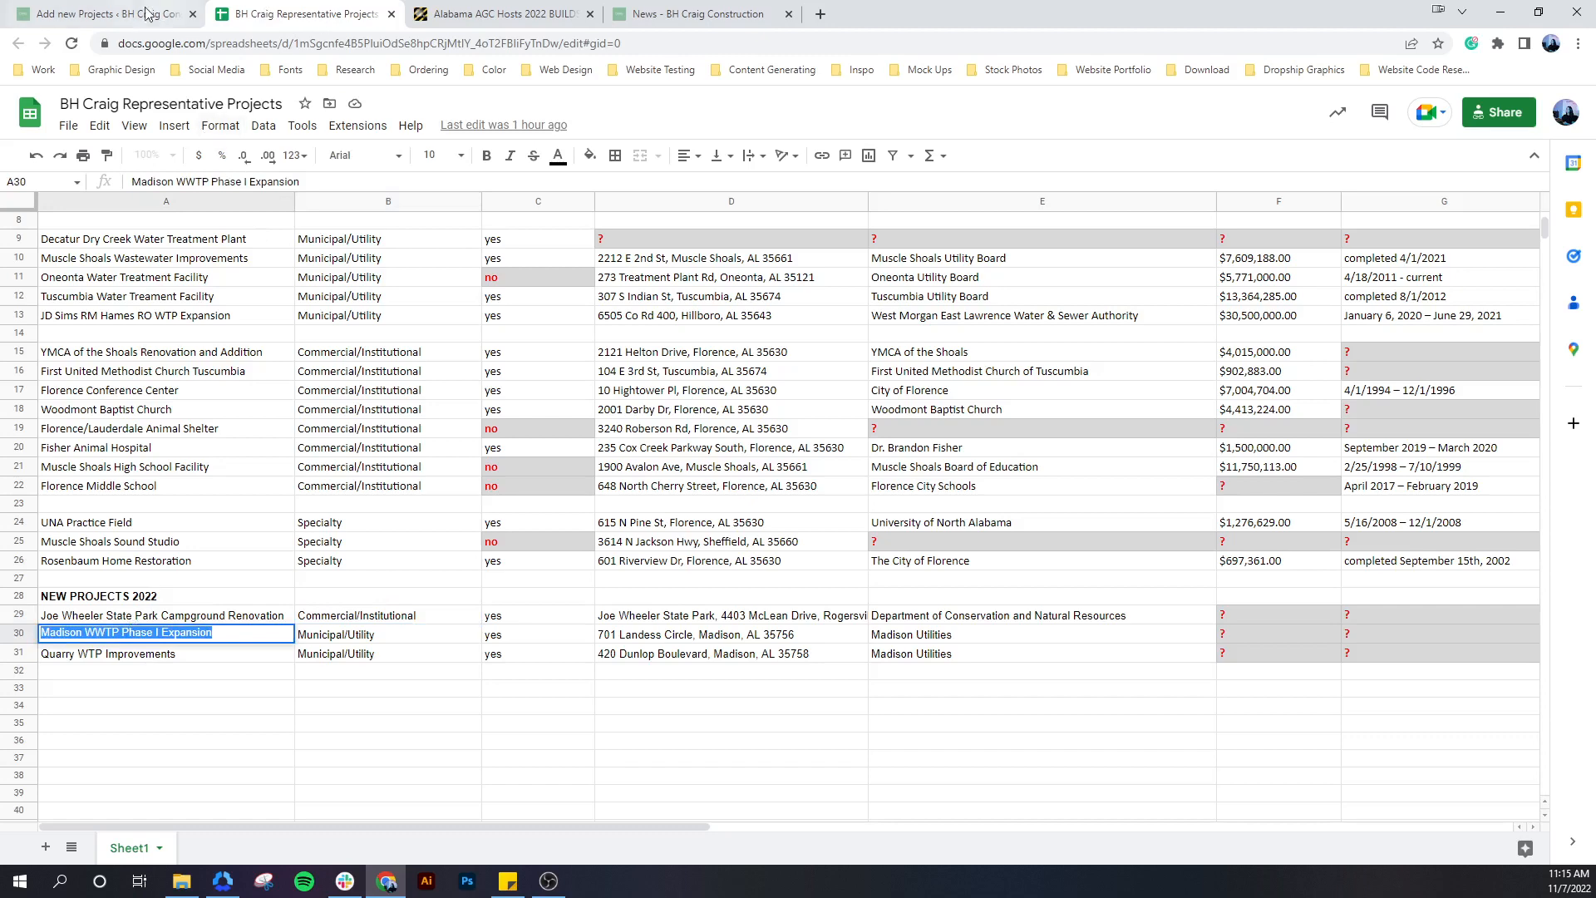
key("ctrl+shift+Tab")
type("Madison WWTP Phase I Expansion")
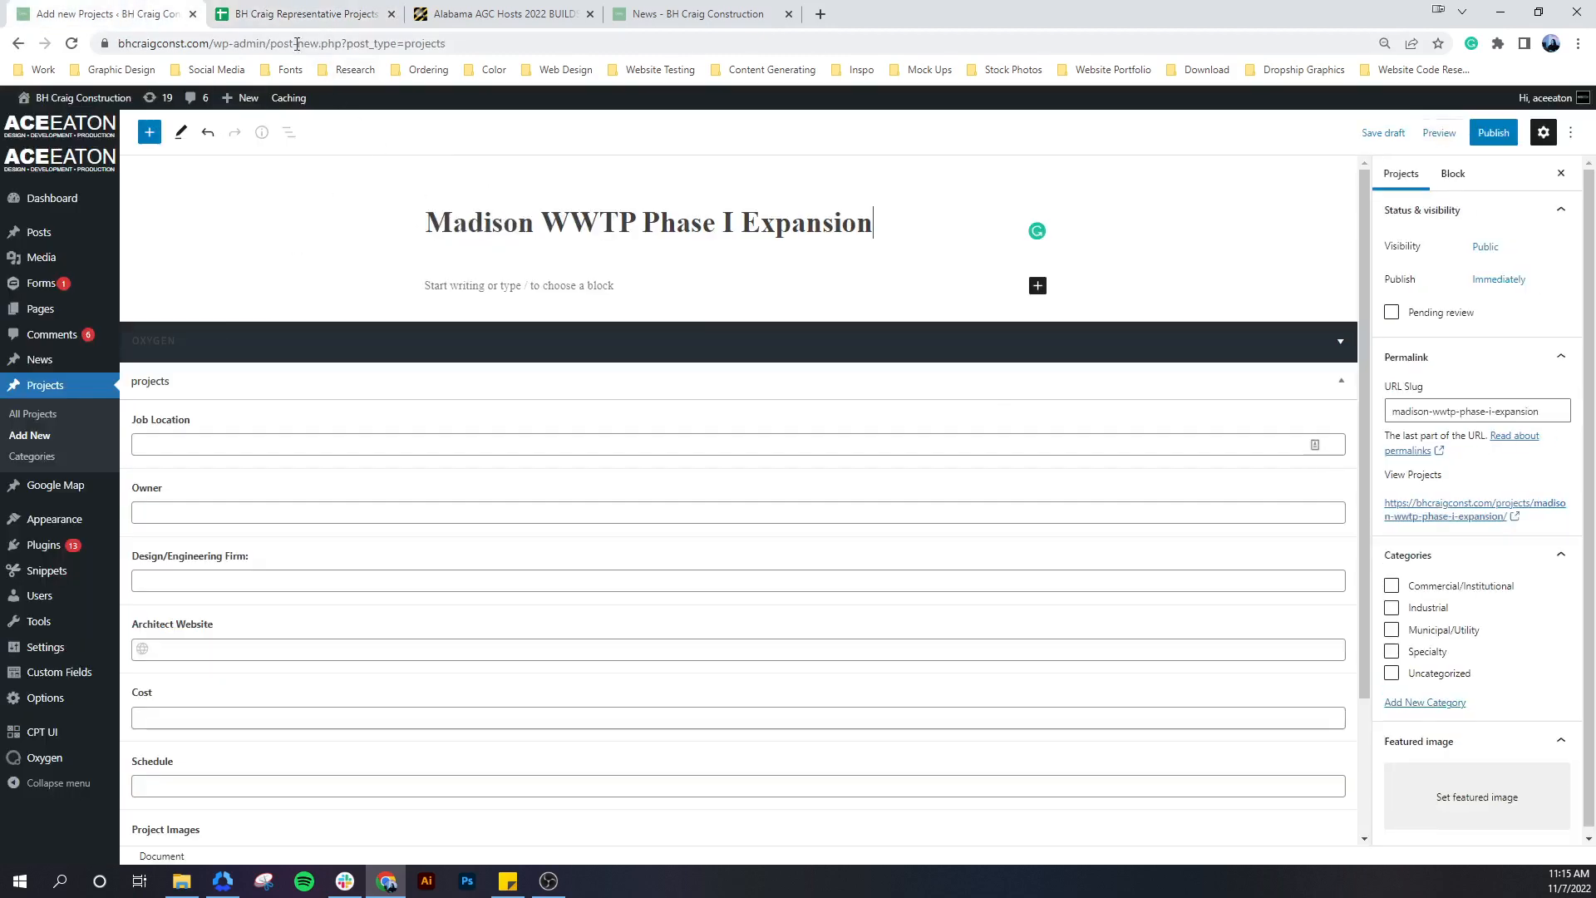
Copy the Madison WWTP project's address from the spreadsheet into the new post's Job Location
left_click(275, 22)
triple_click(701, 633)
key("ctrl+c")
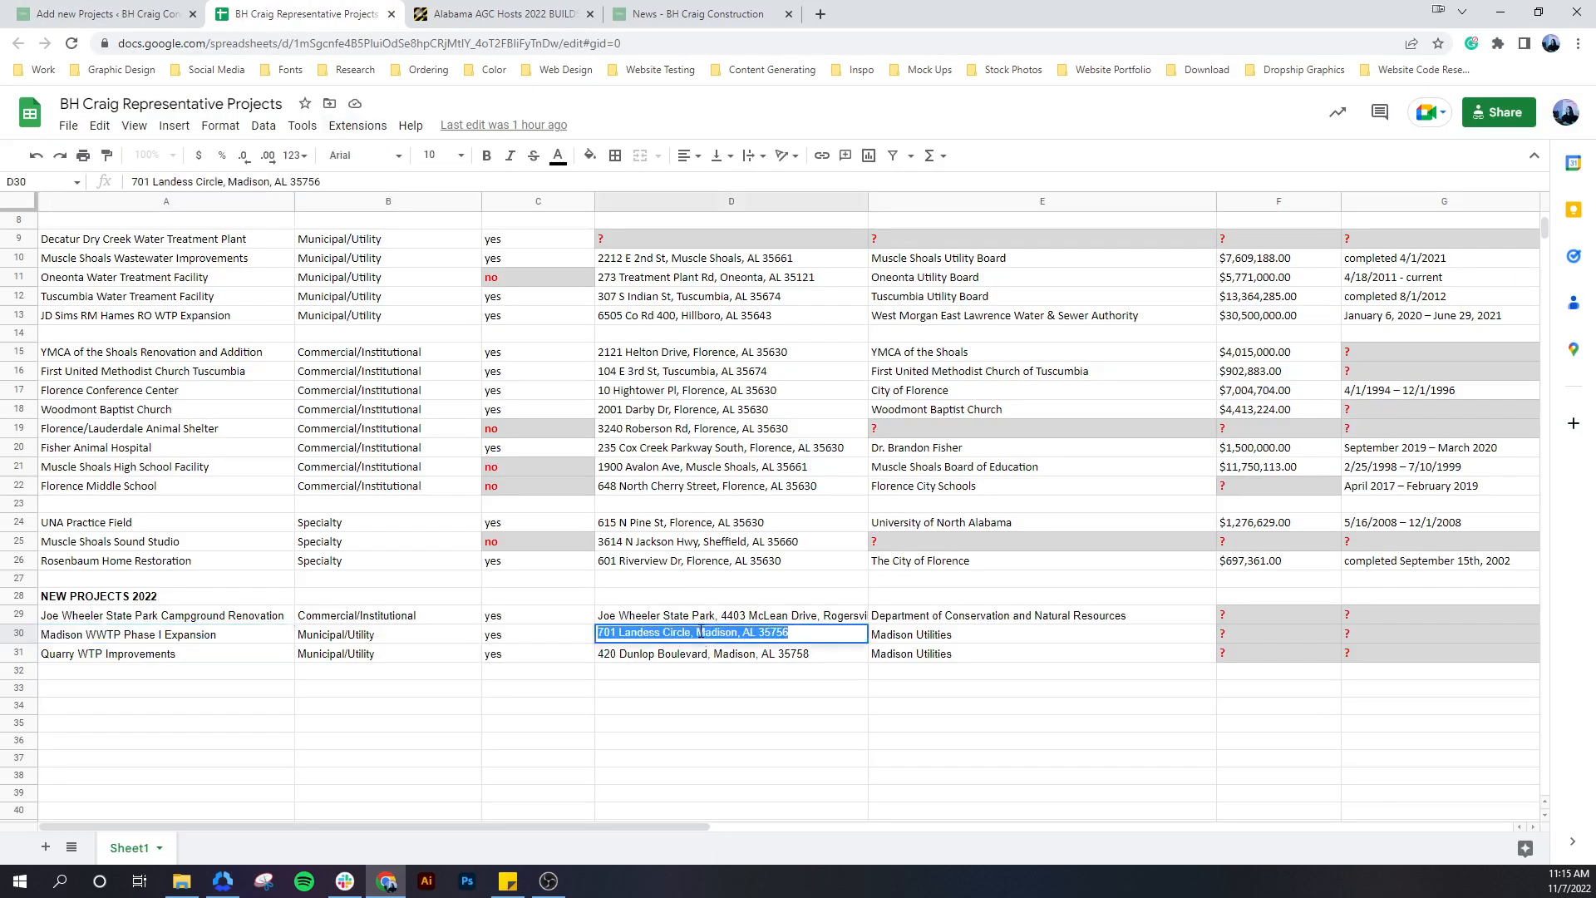
left_click(142, 20)
left_click(249, 443)
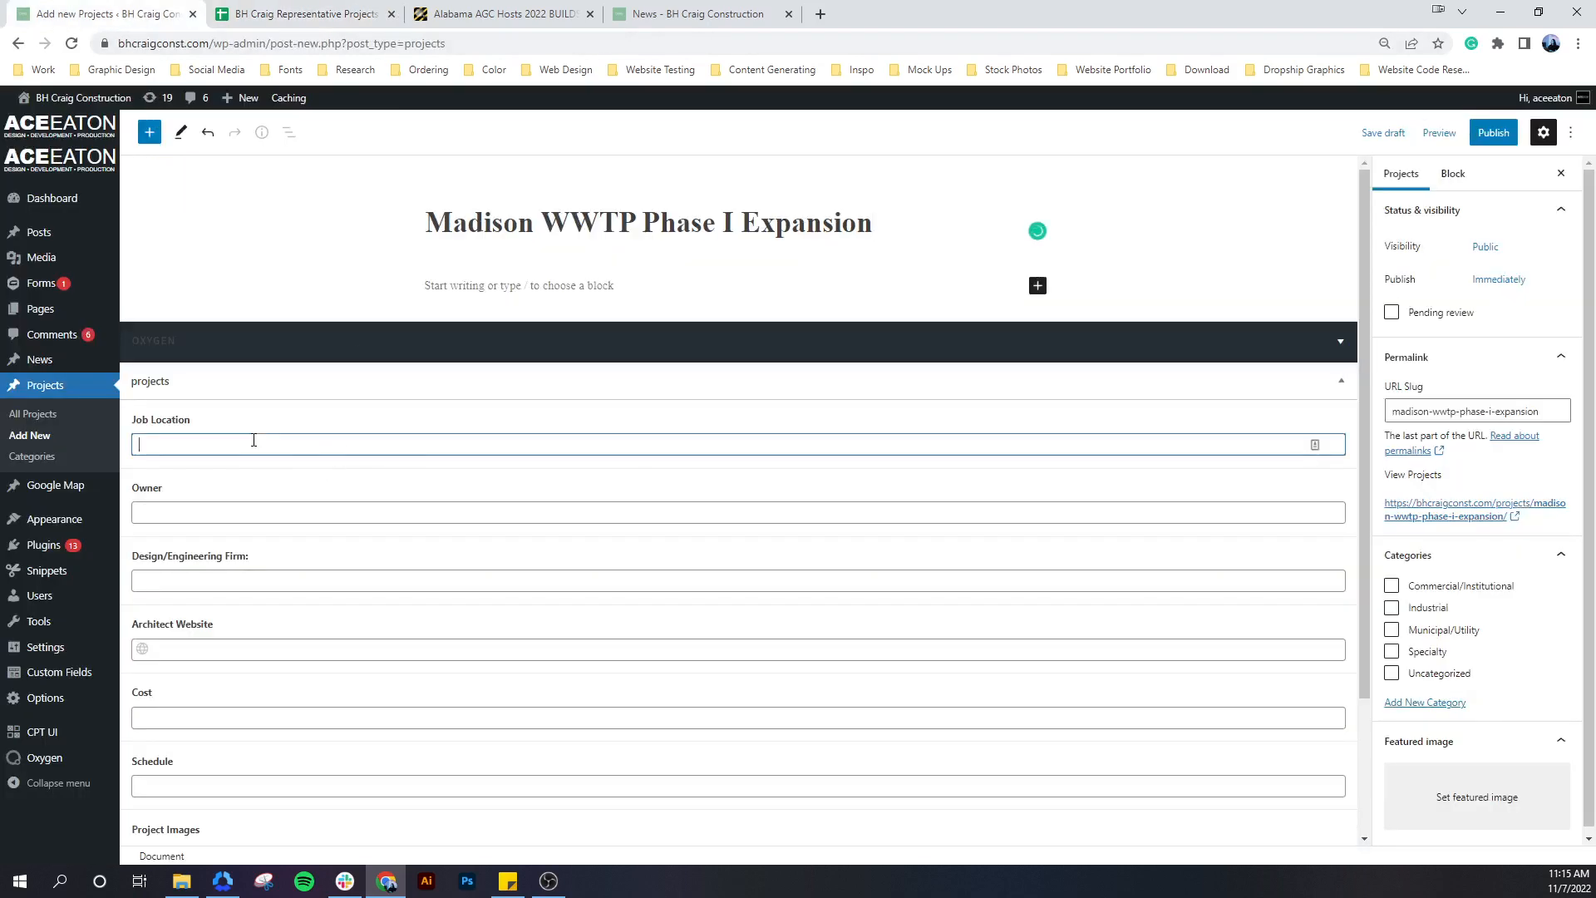
key("ctrl+v")
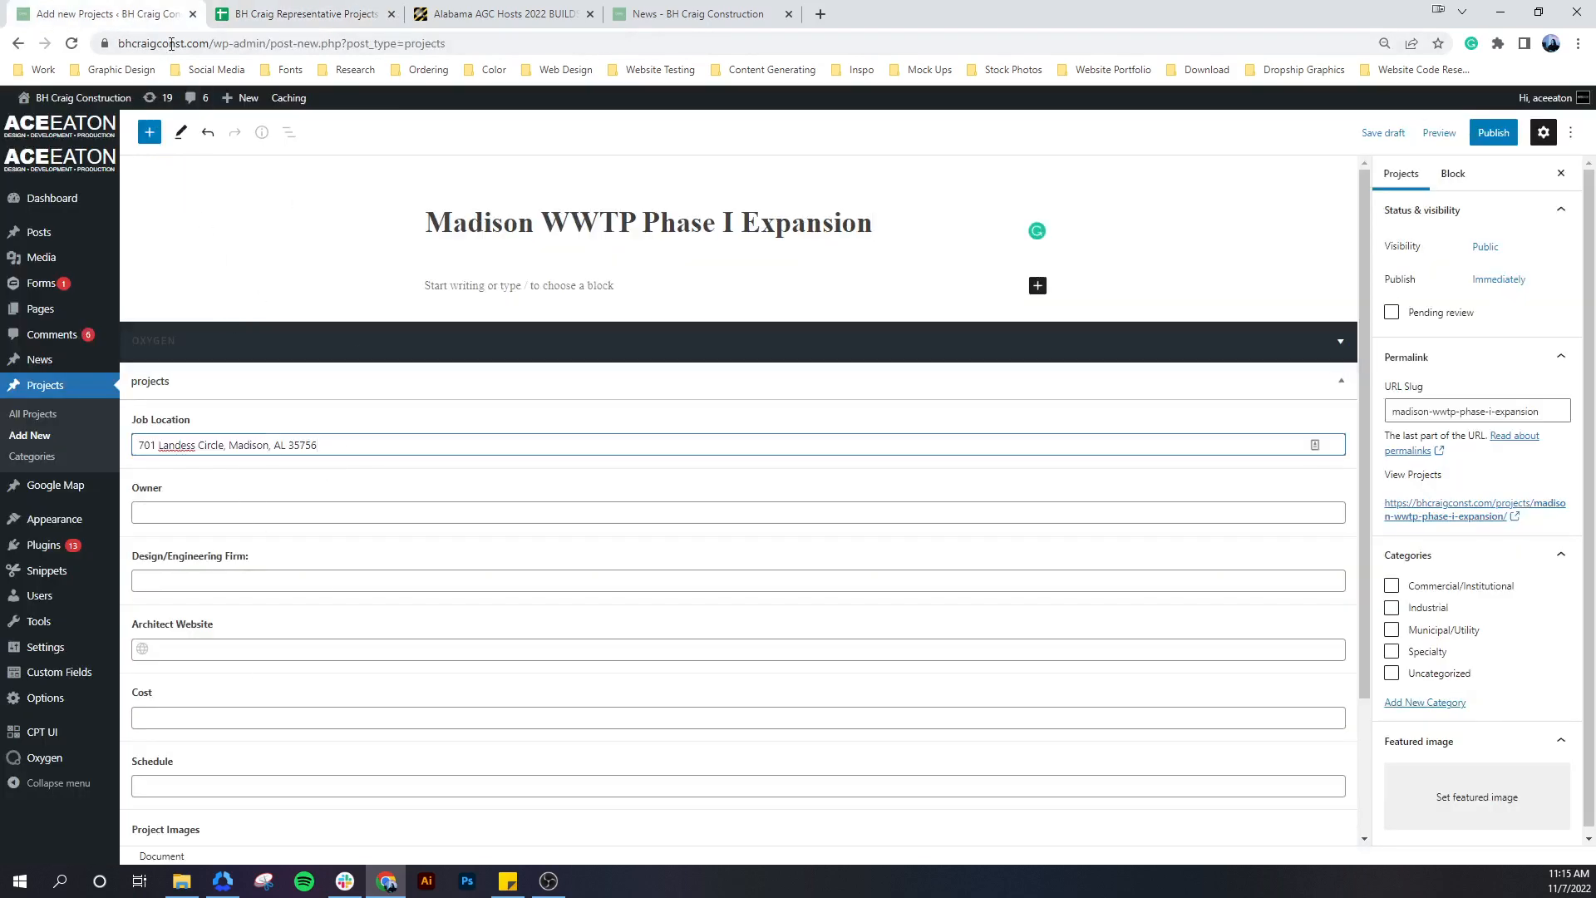
Copy the owner, Madison Utilities, from the project's spreadsheet row into the Owner field
left_click(299, 14)
triple_click(906, 636)
key("ctrl+c")
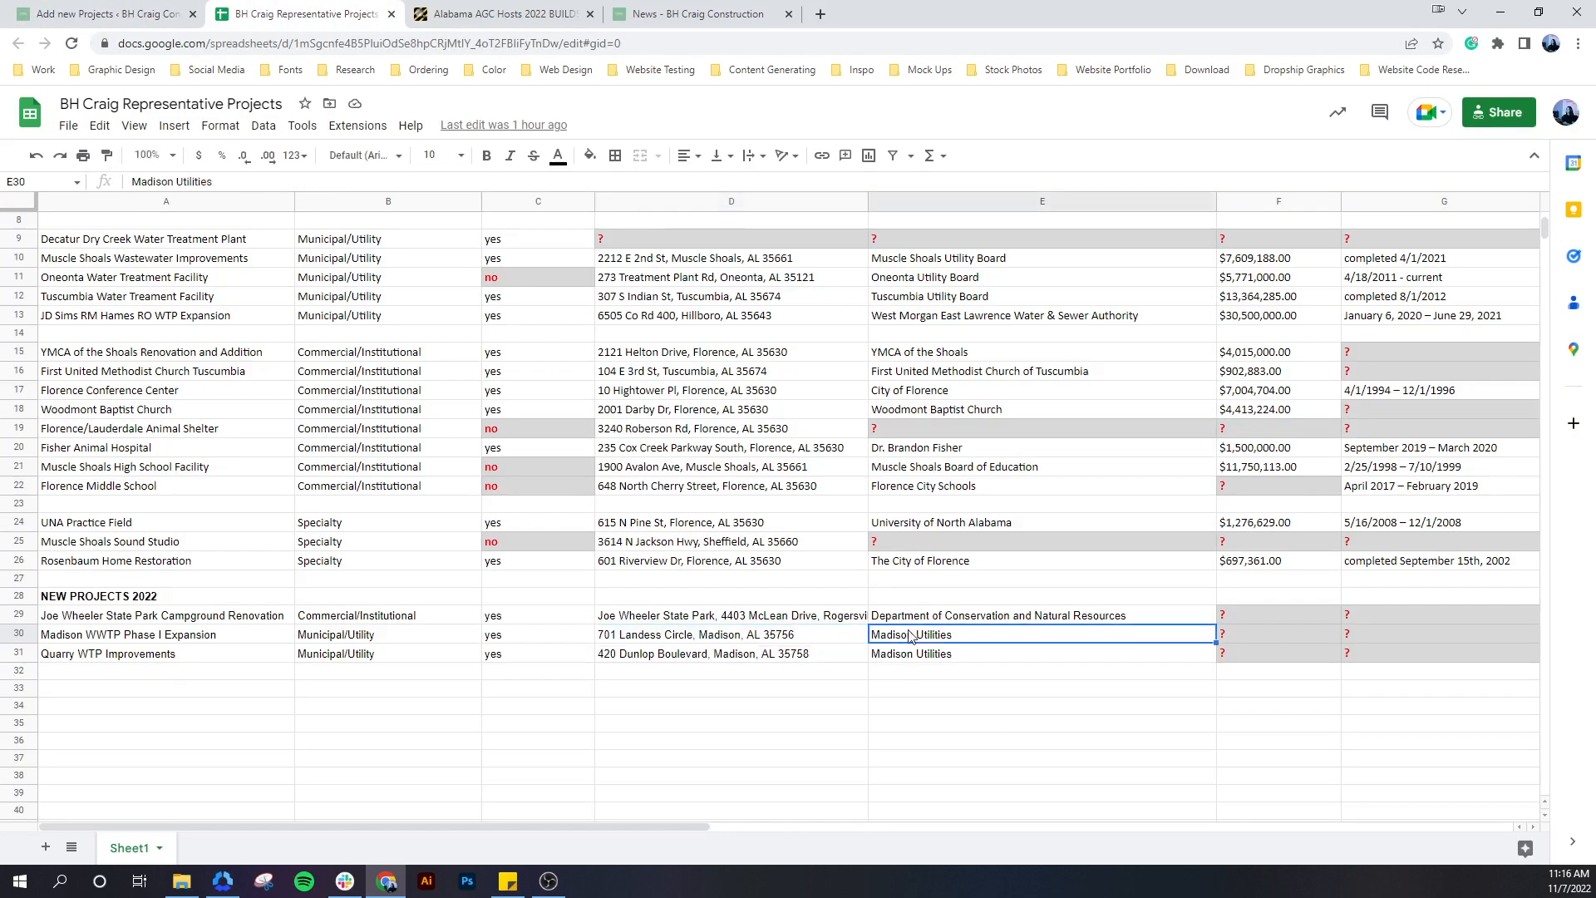
left_click(142, 14)
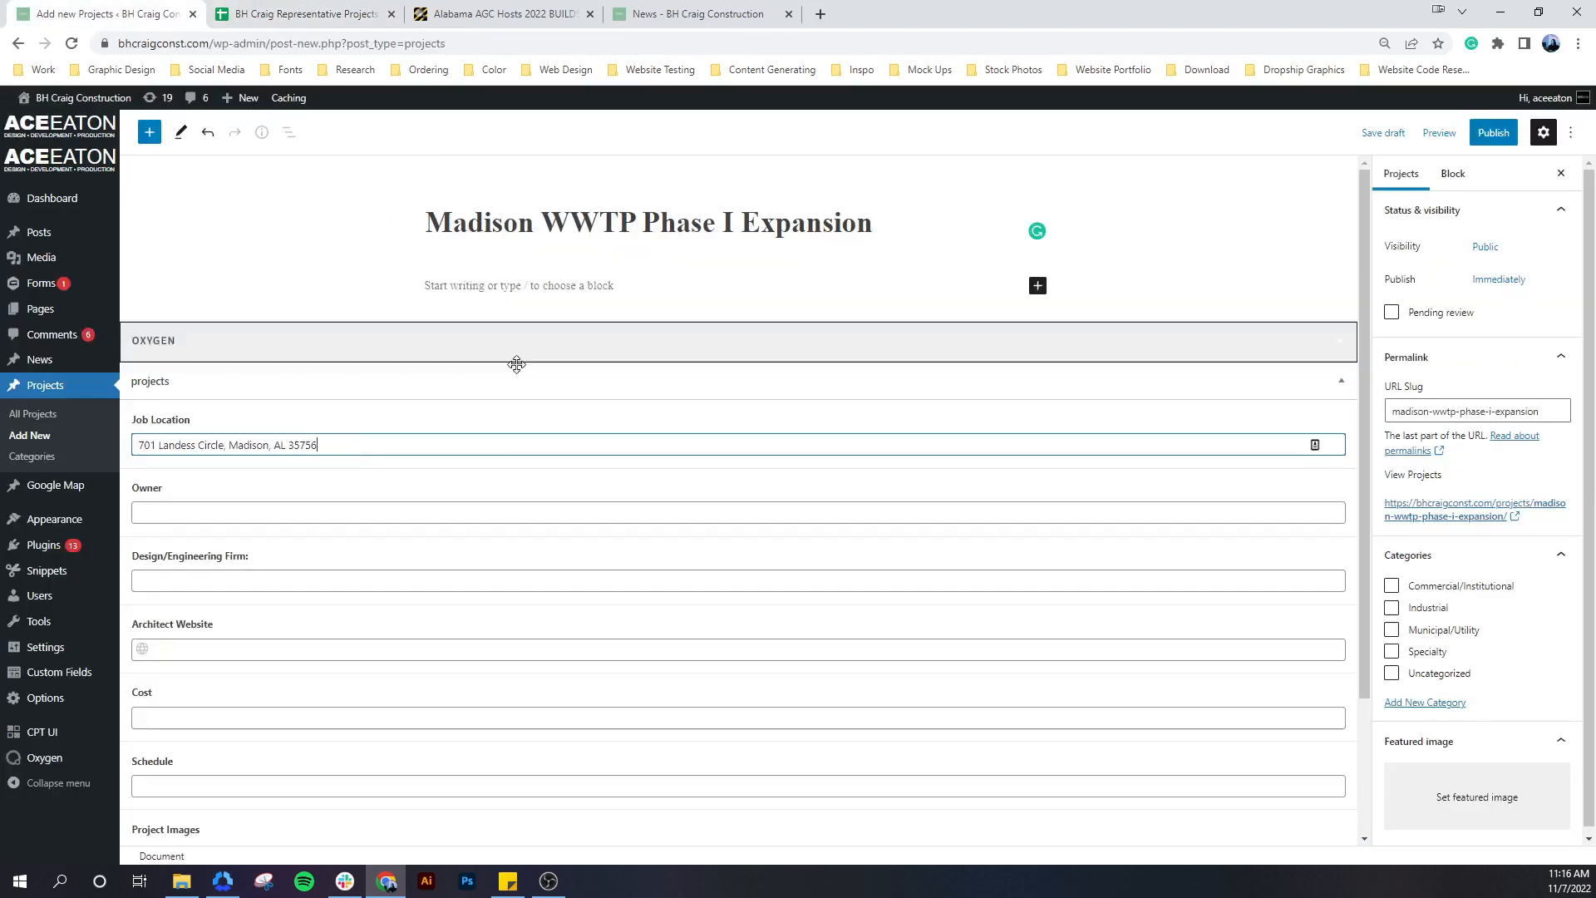
left_click(239, 505)
key("ctrl+v")
Copy the design firm, Krebs Engineering, from the project's spreadsheet row into the Design/Engineering Firm field
left_click(341, 14)
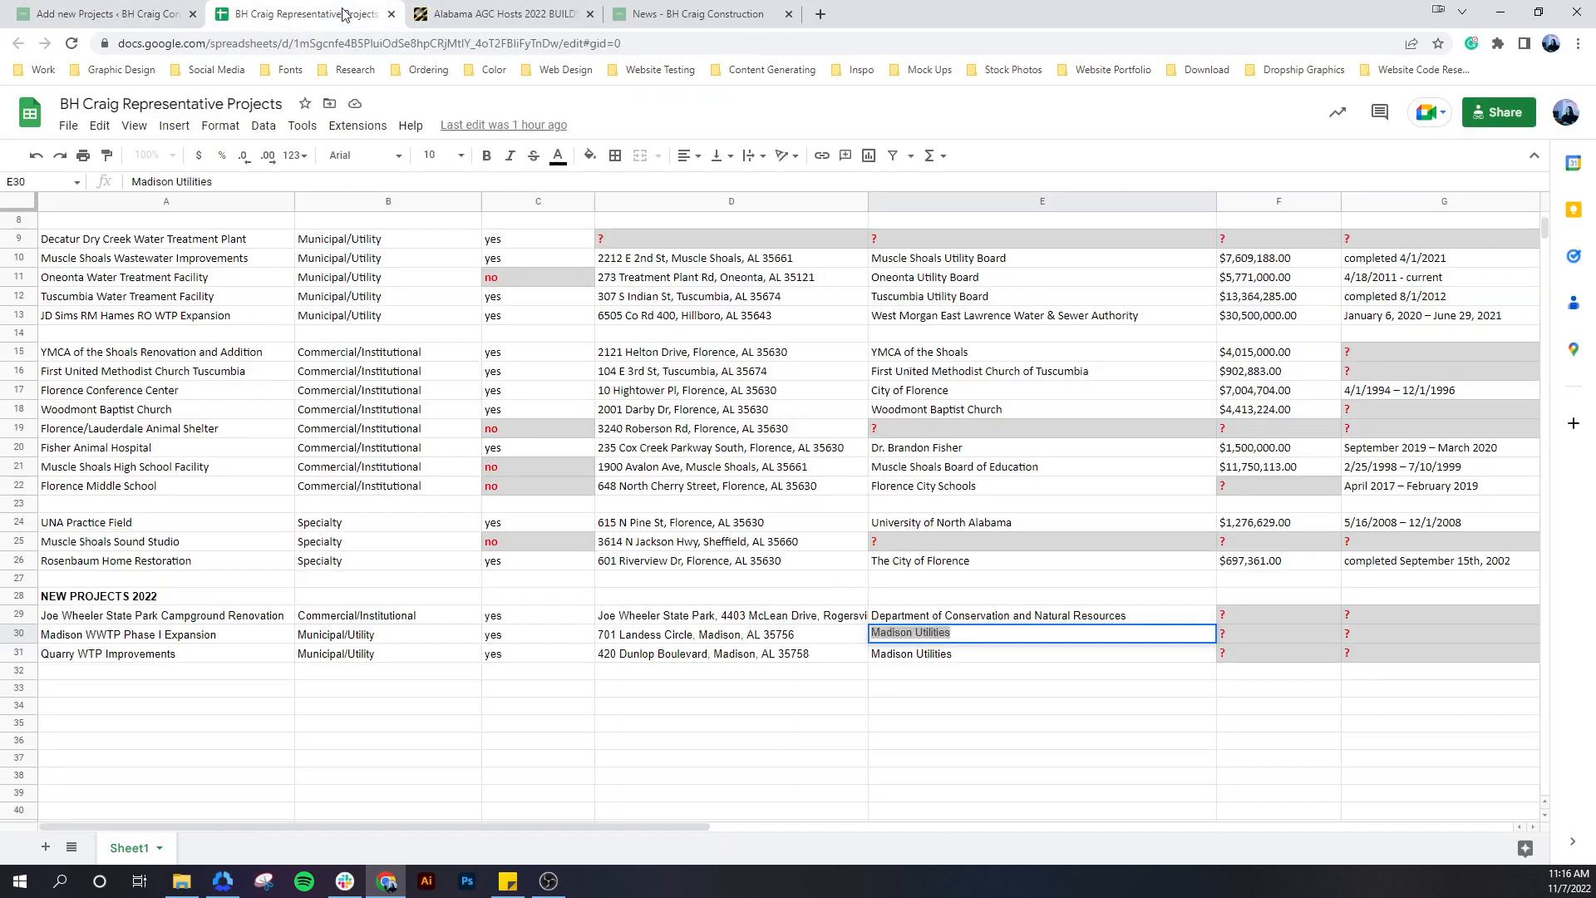
left_click_drag(719, 831, 958, 732)
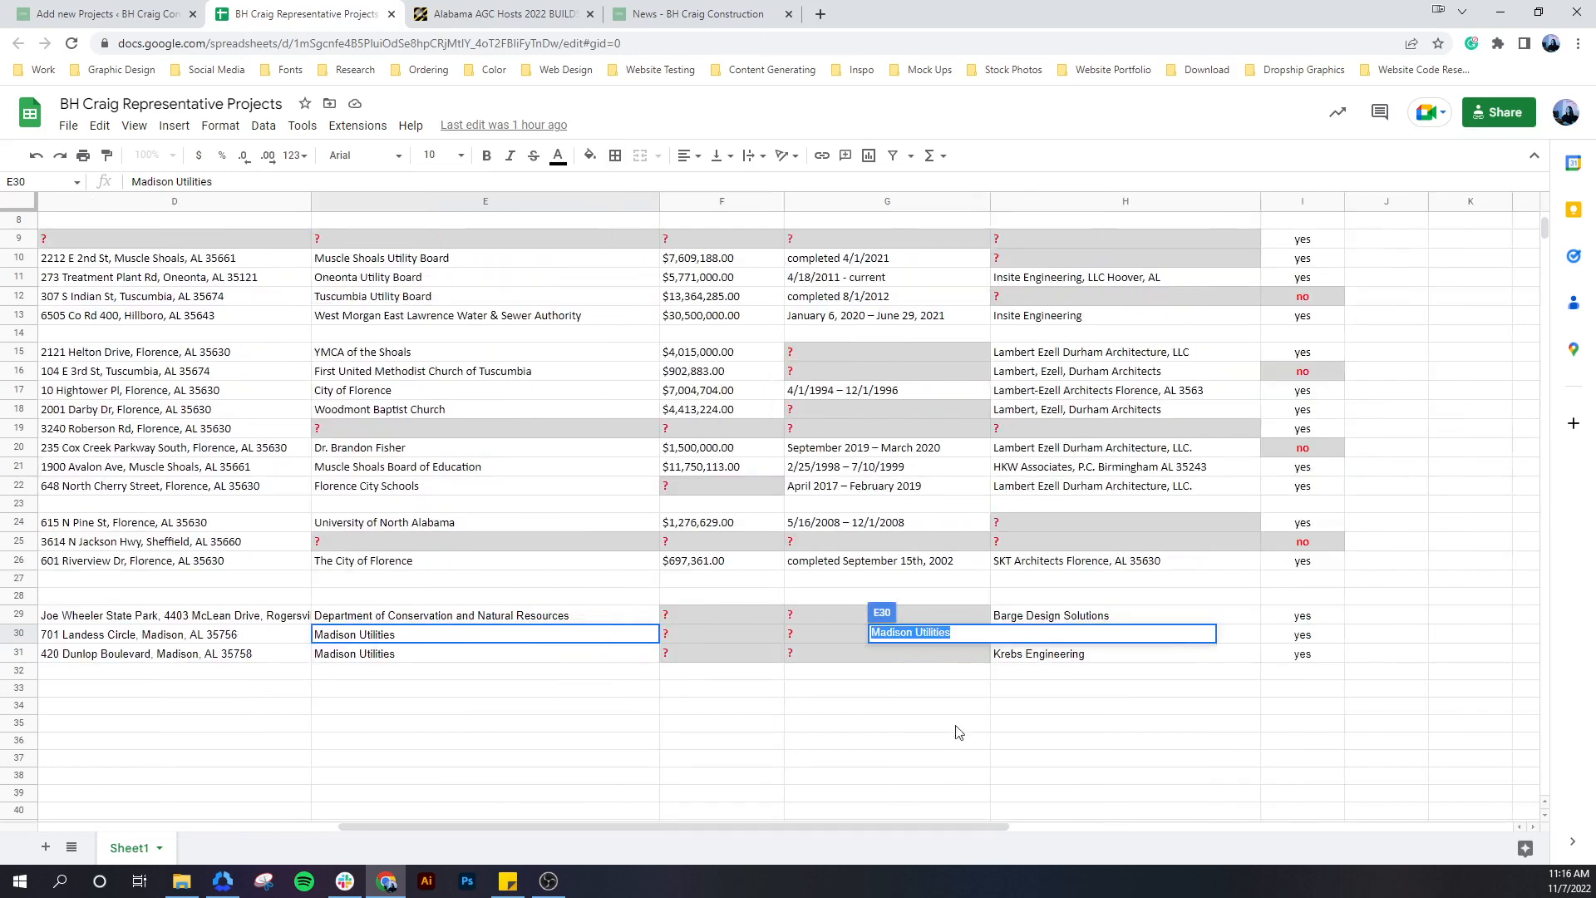
left_click(1083, 715)
triple_click(1072, 635)
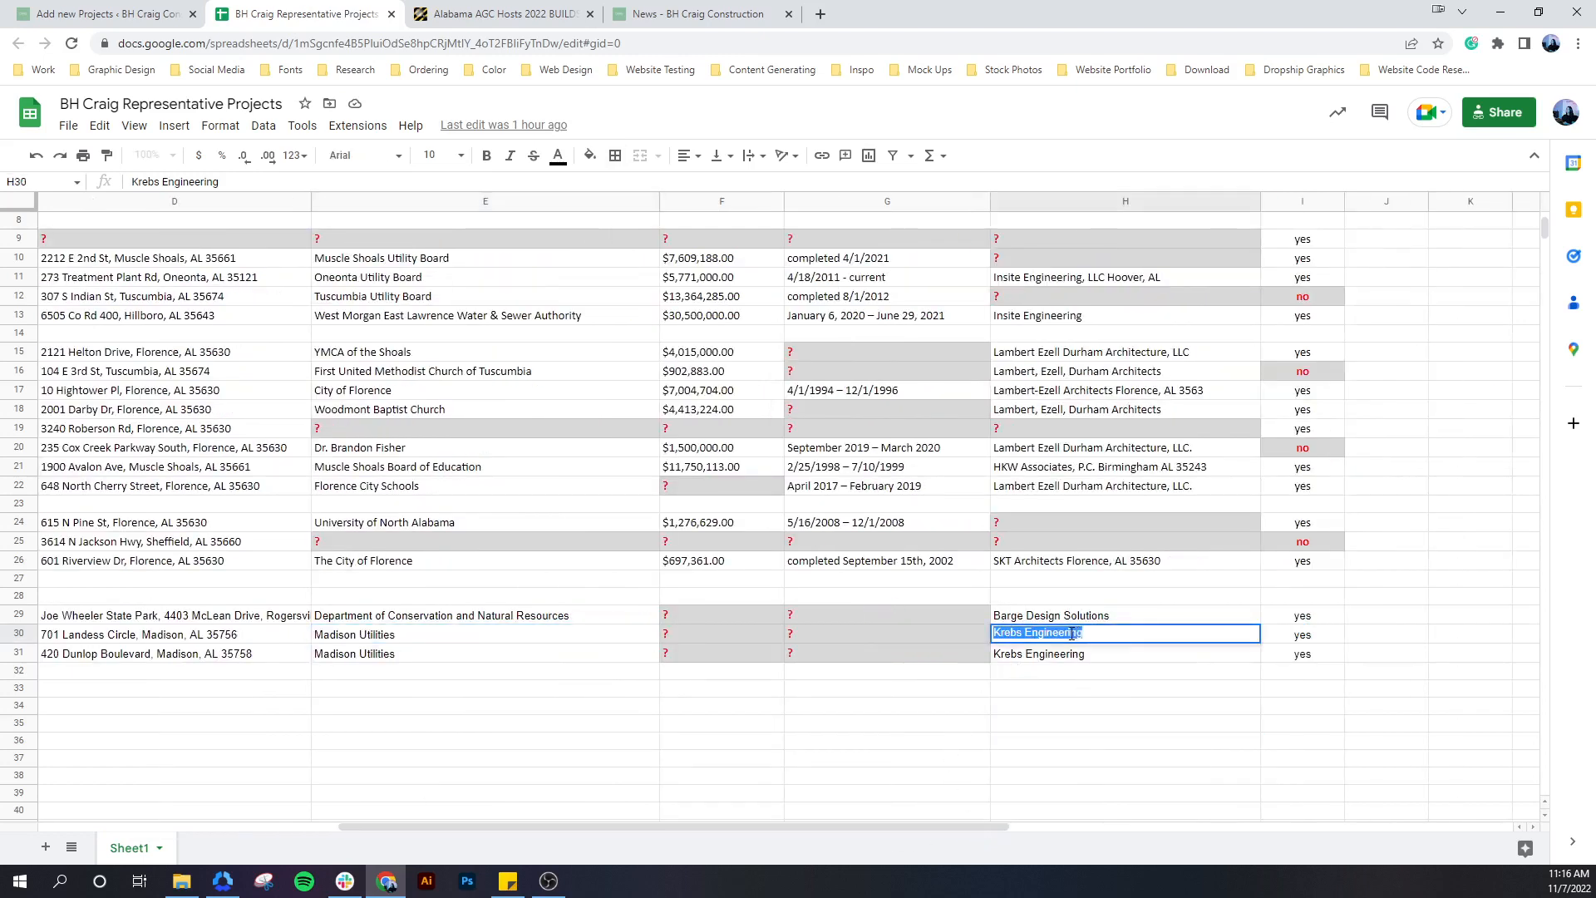
key("ctrl+c")
left_click(98, 14)
left_click(288, 580)
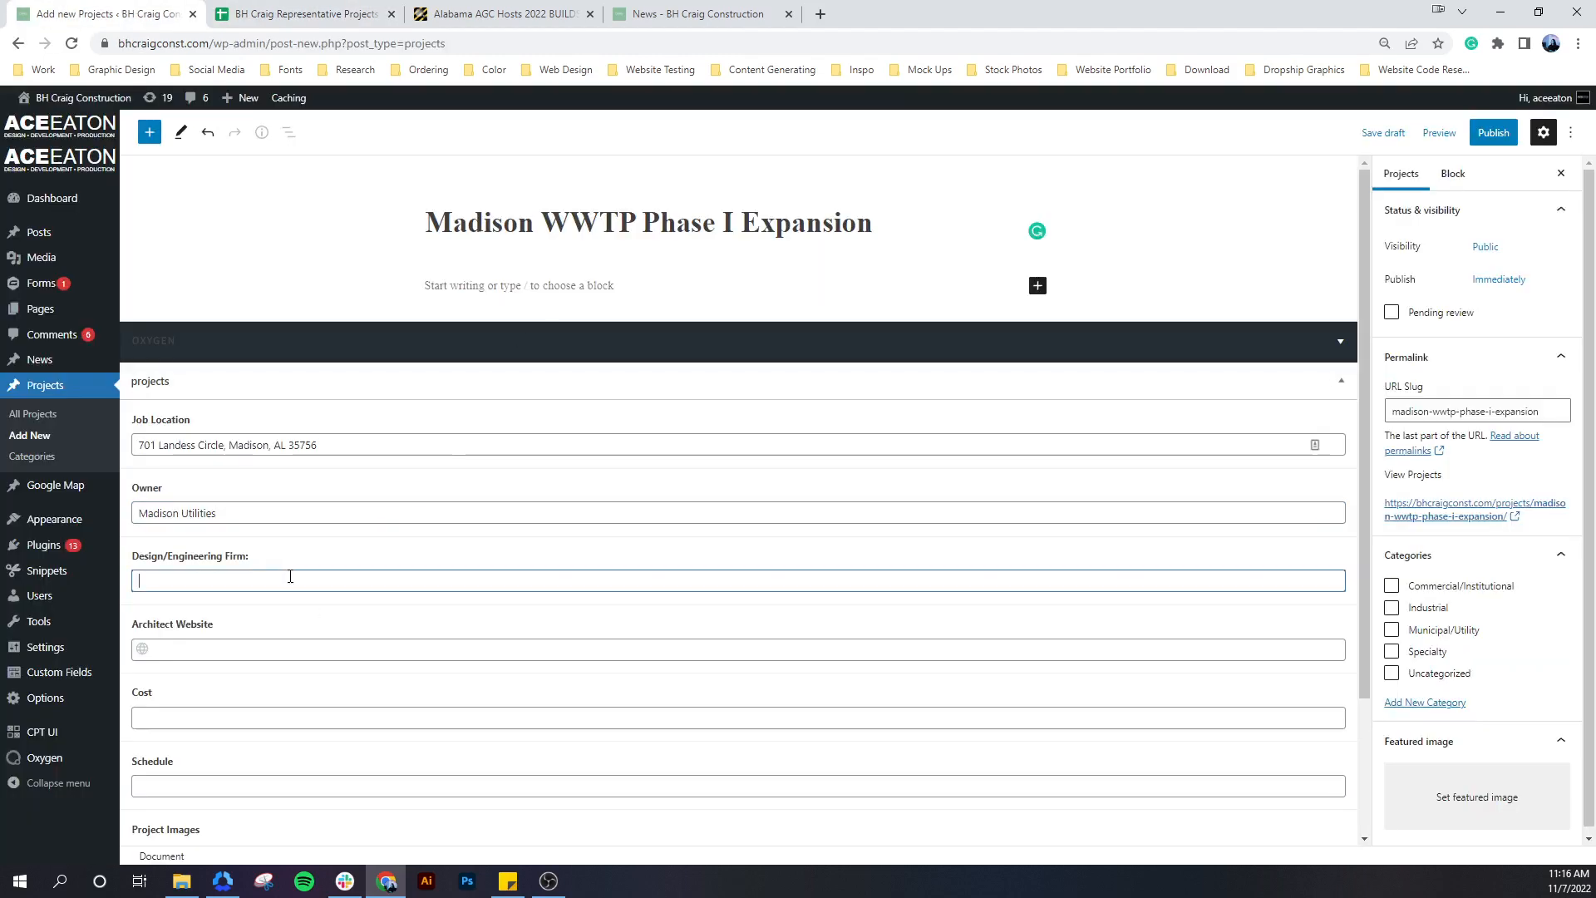
key("ctrl+v")
Search the web for Krebs Engineering and check whether the krebs-engineering.de site belongs to the firm
left_click(821, 14)
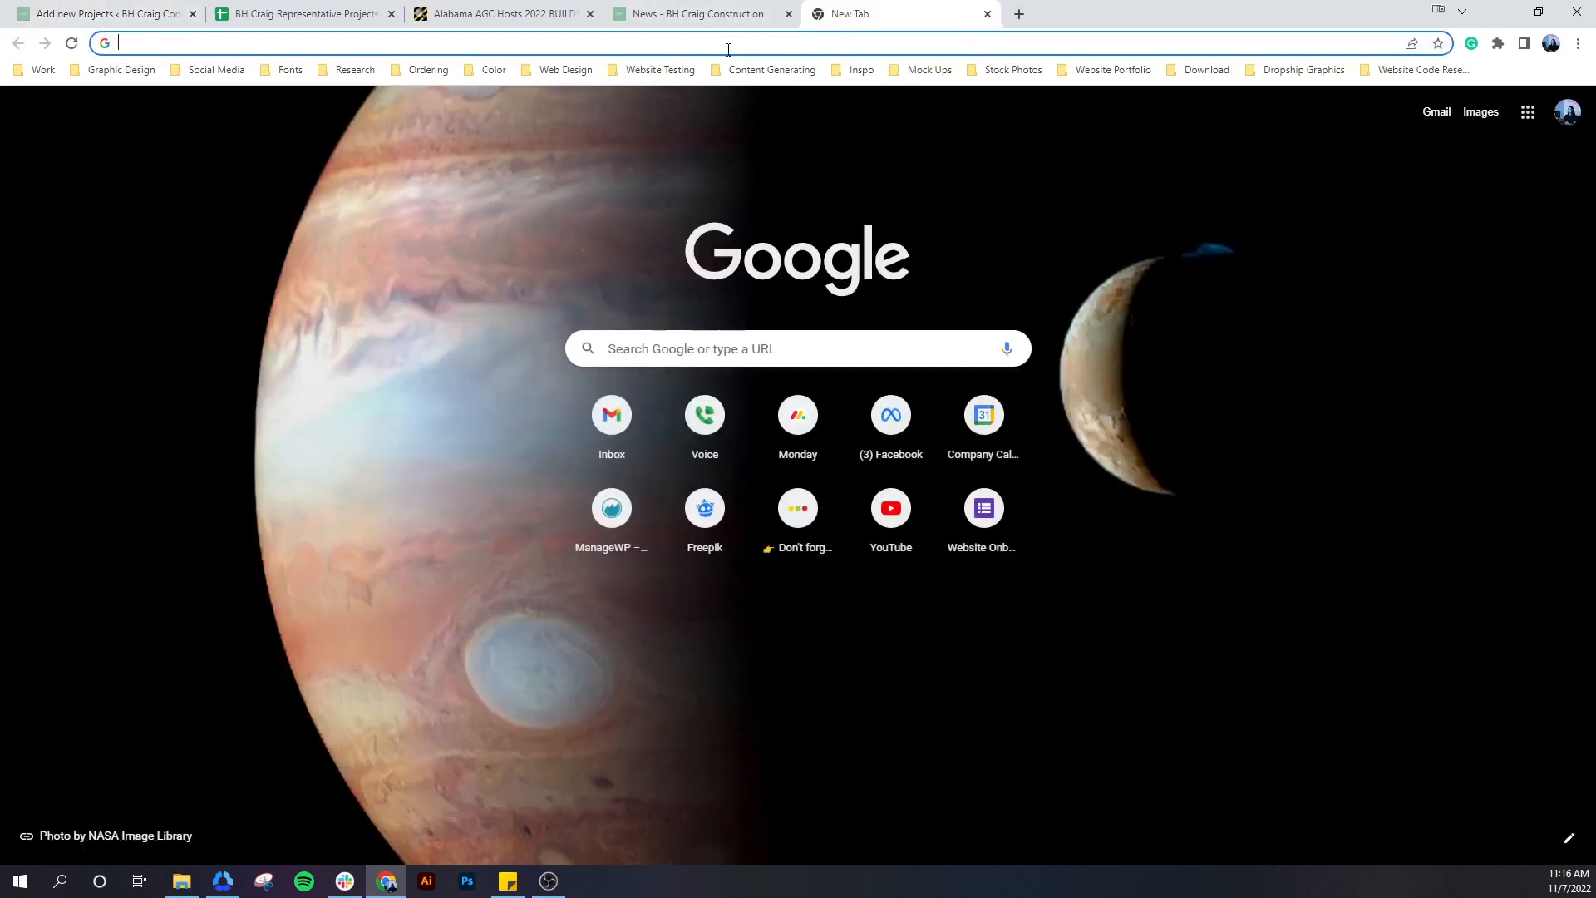
key("ctrl+v")
key("Return")
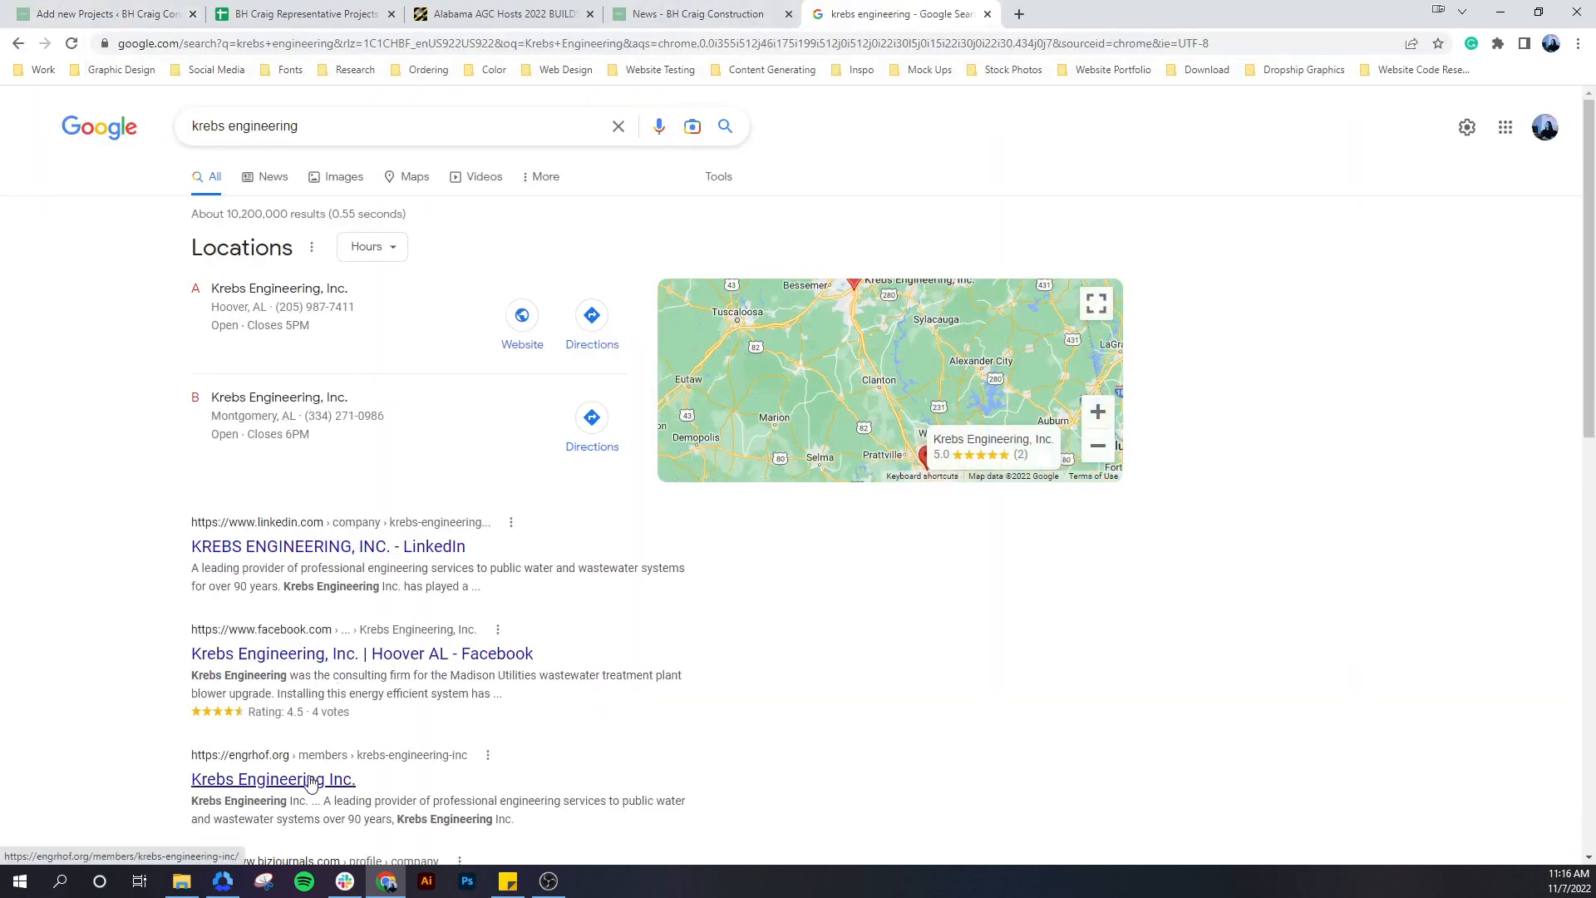
scroll(324, 757, "down", 4)
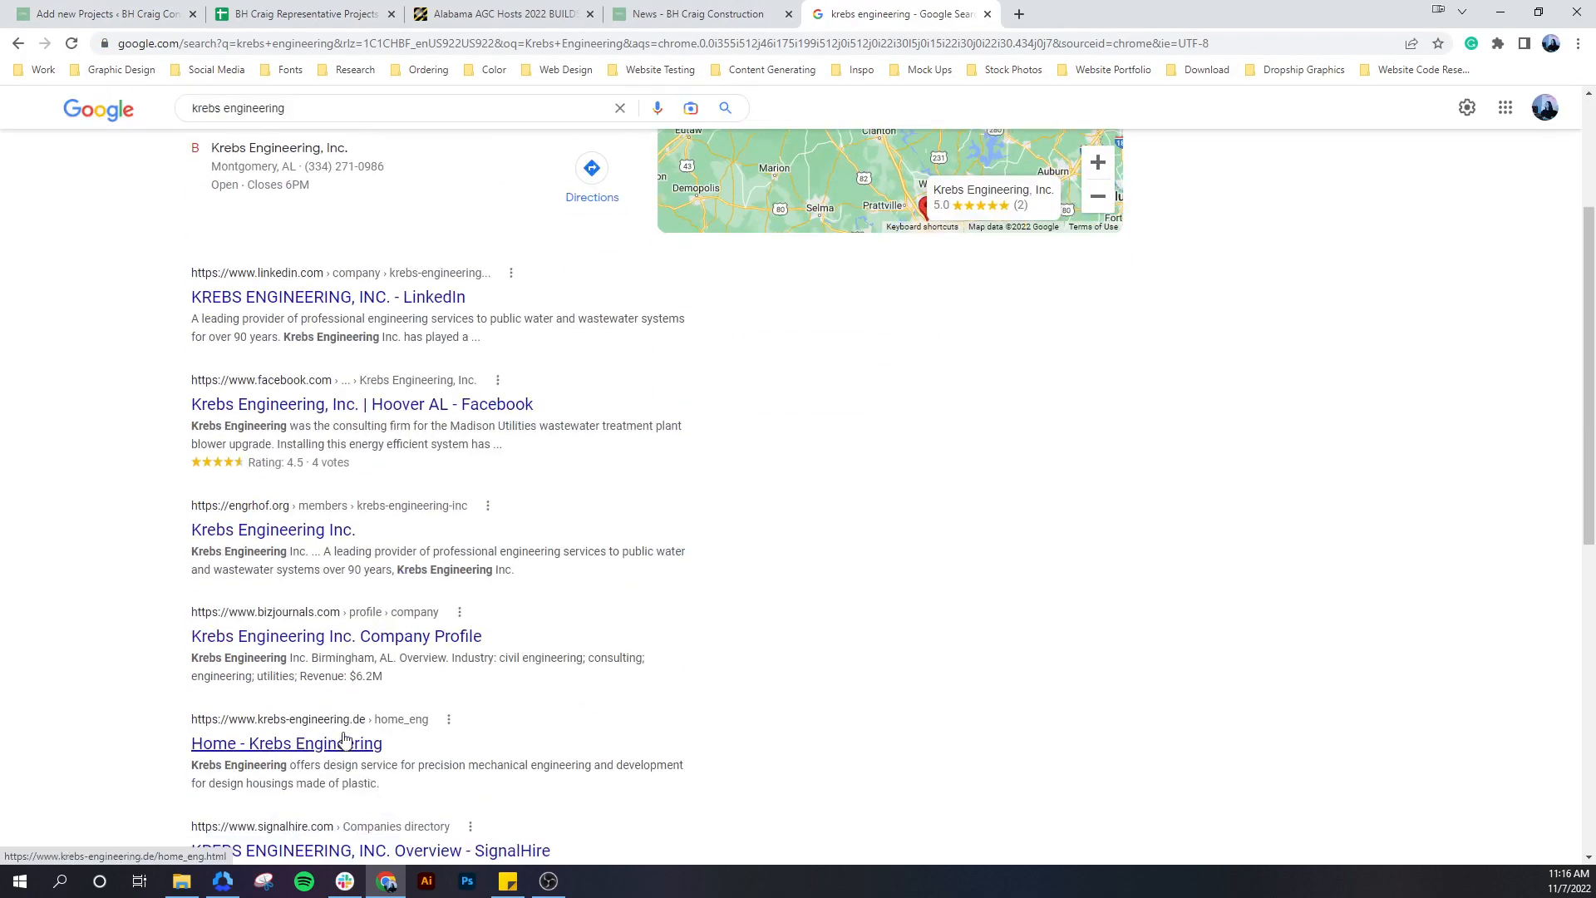
left_click(349, 661)
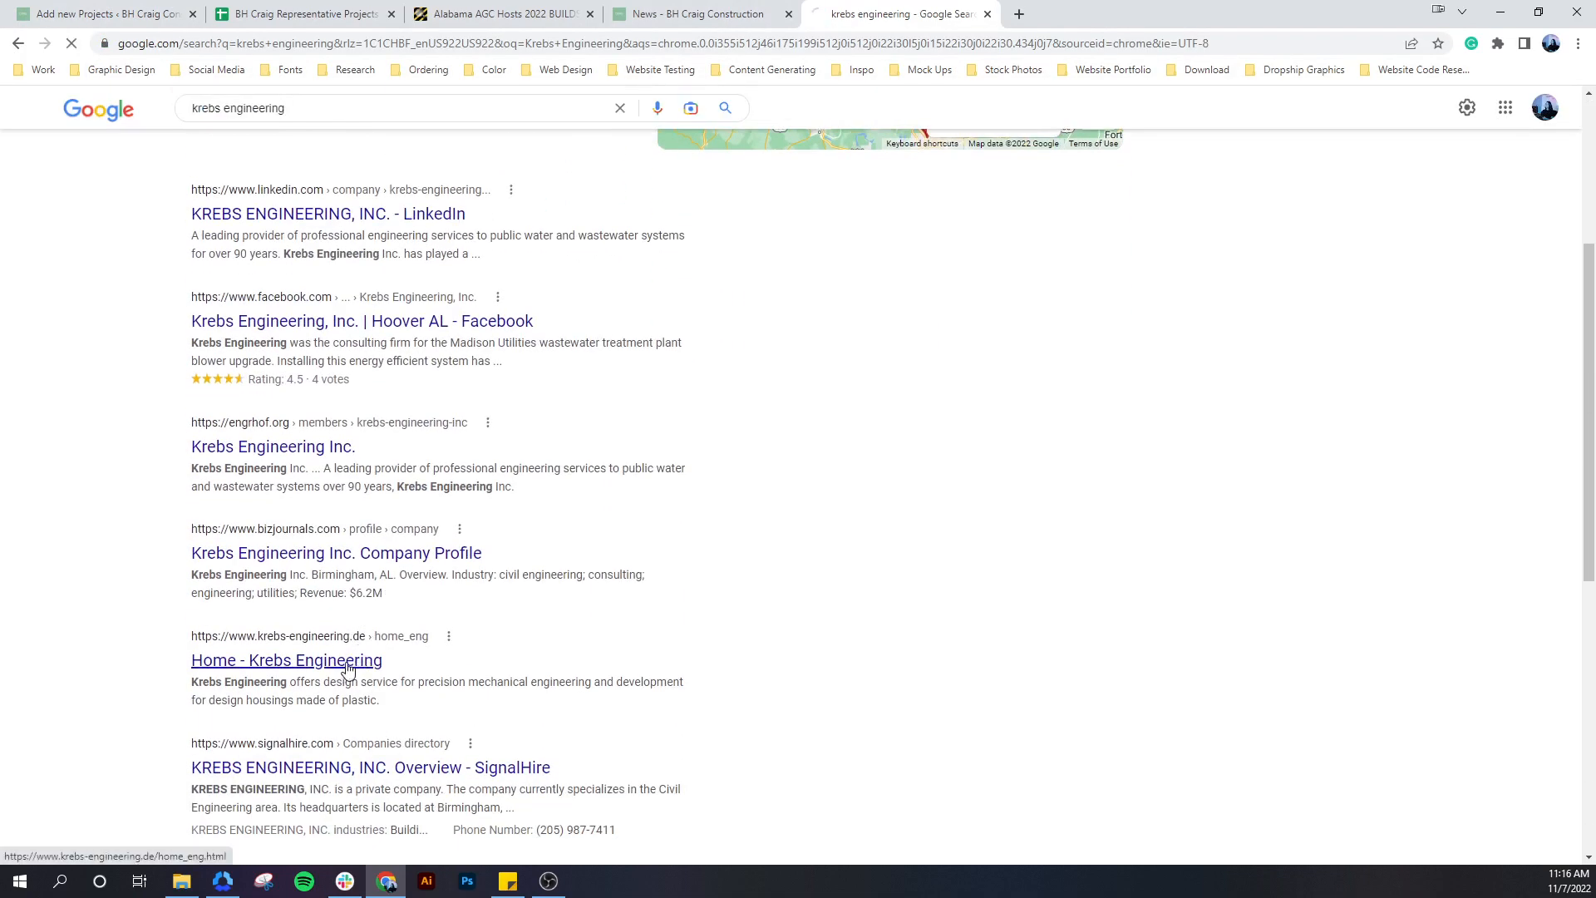
left_click(611, 43)
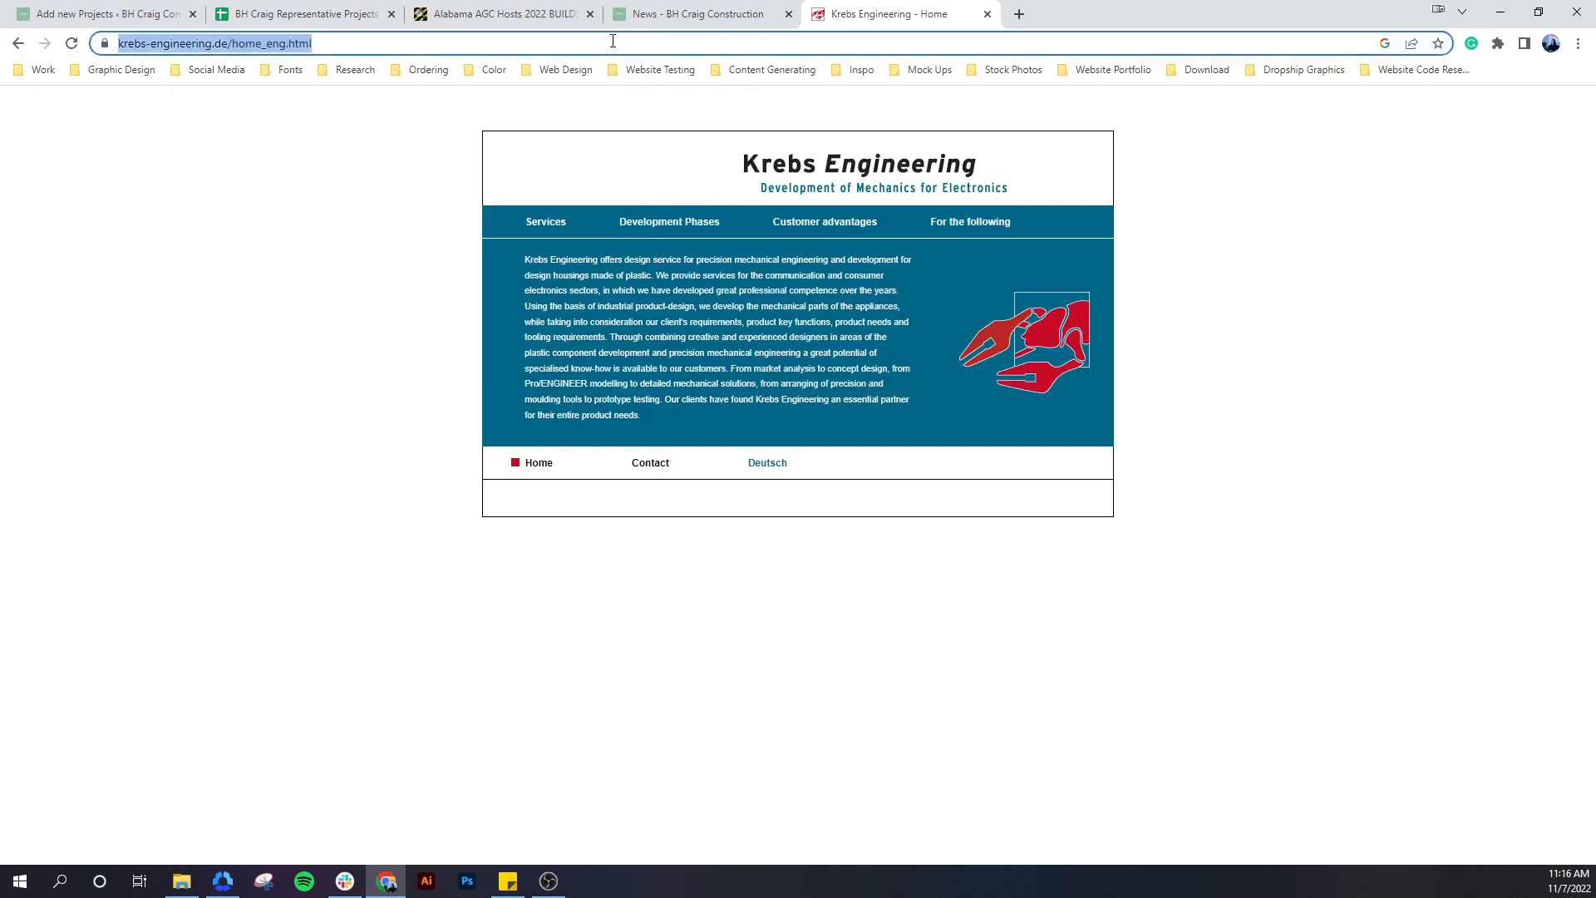
left_click(848, 180)
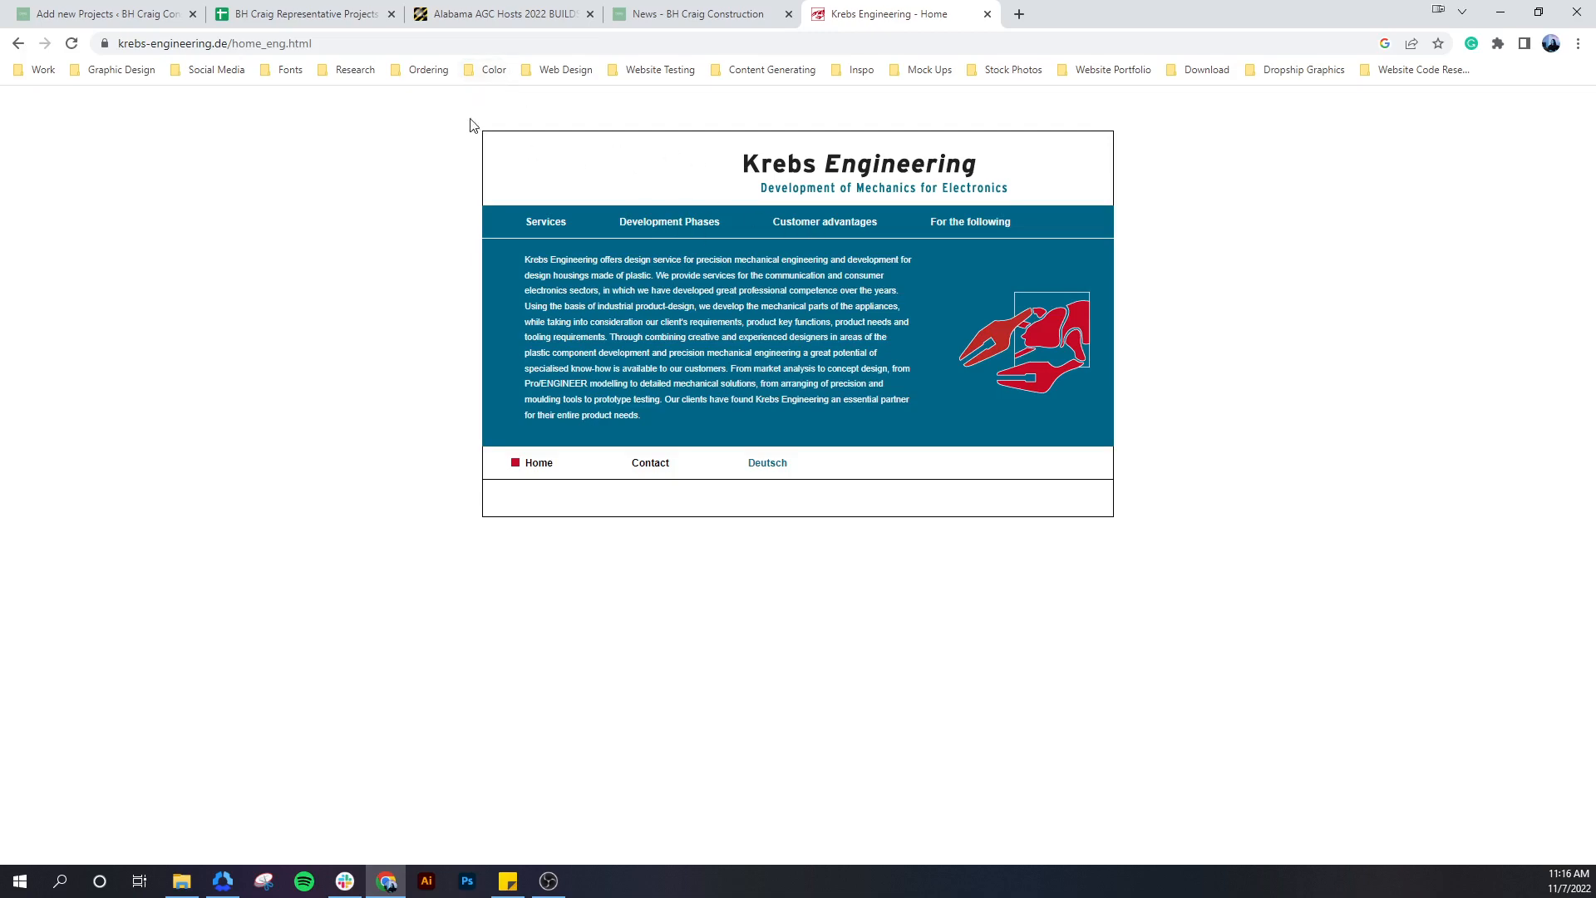
left_click(25, 42)
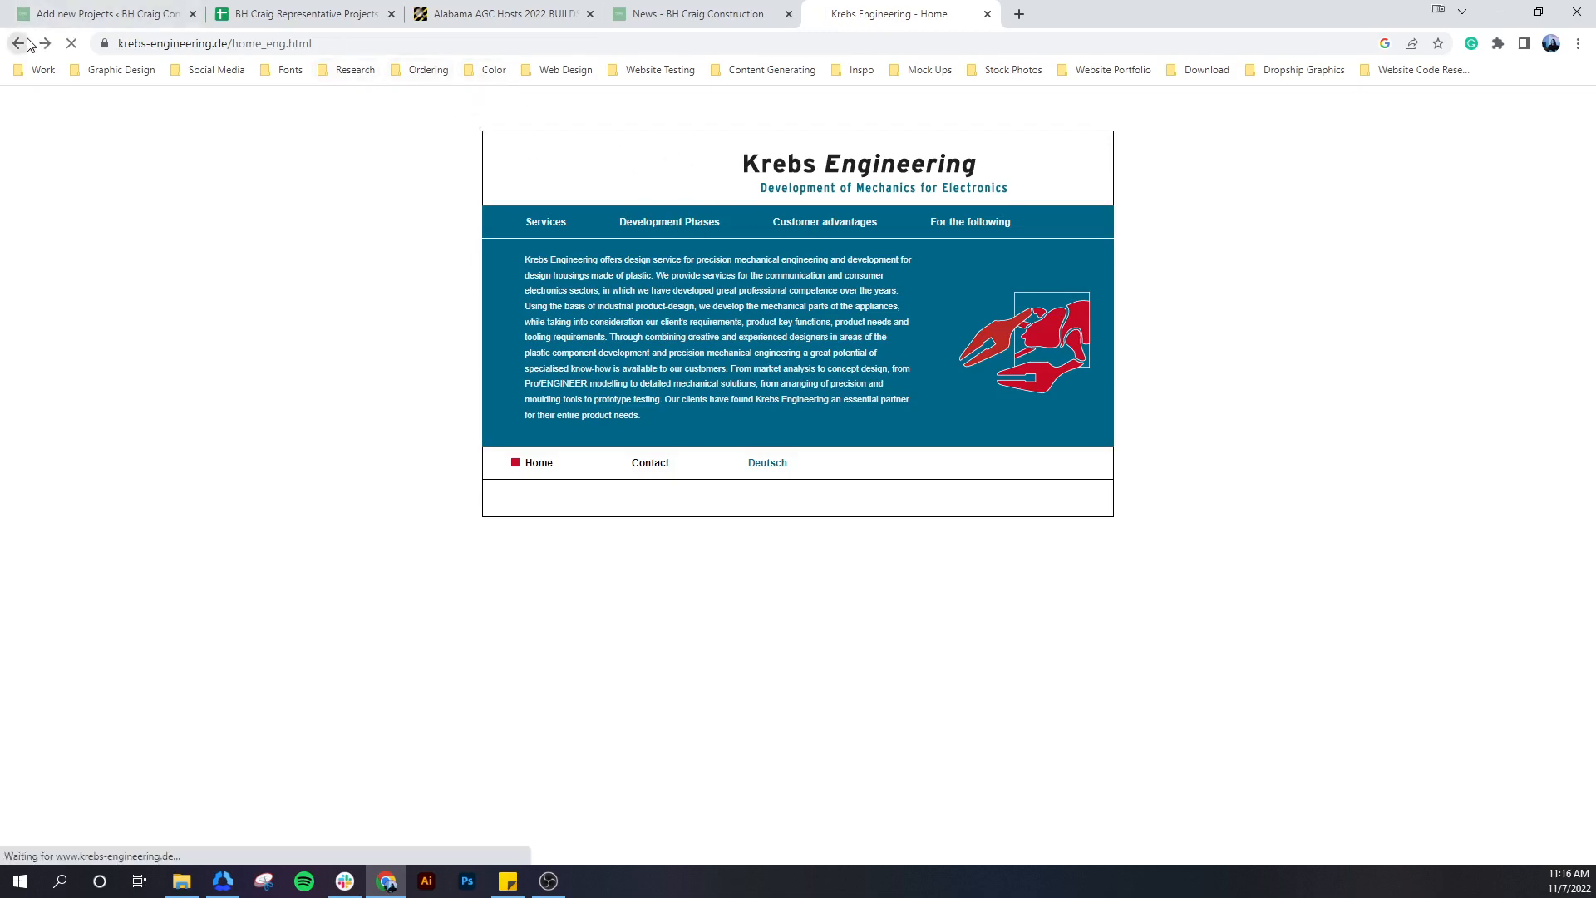
Reach the Krebs Engineering website through the firm's LinkedIn page and copy its web address
scroll(370, 591, "down", 1)
scroll(373, 586, "up", 2)
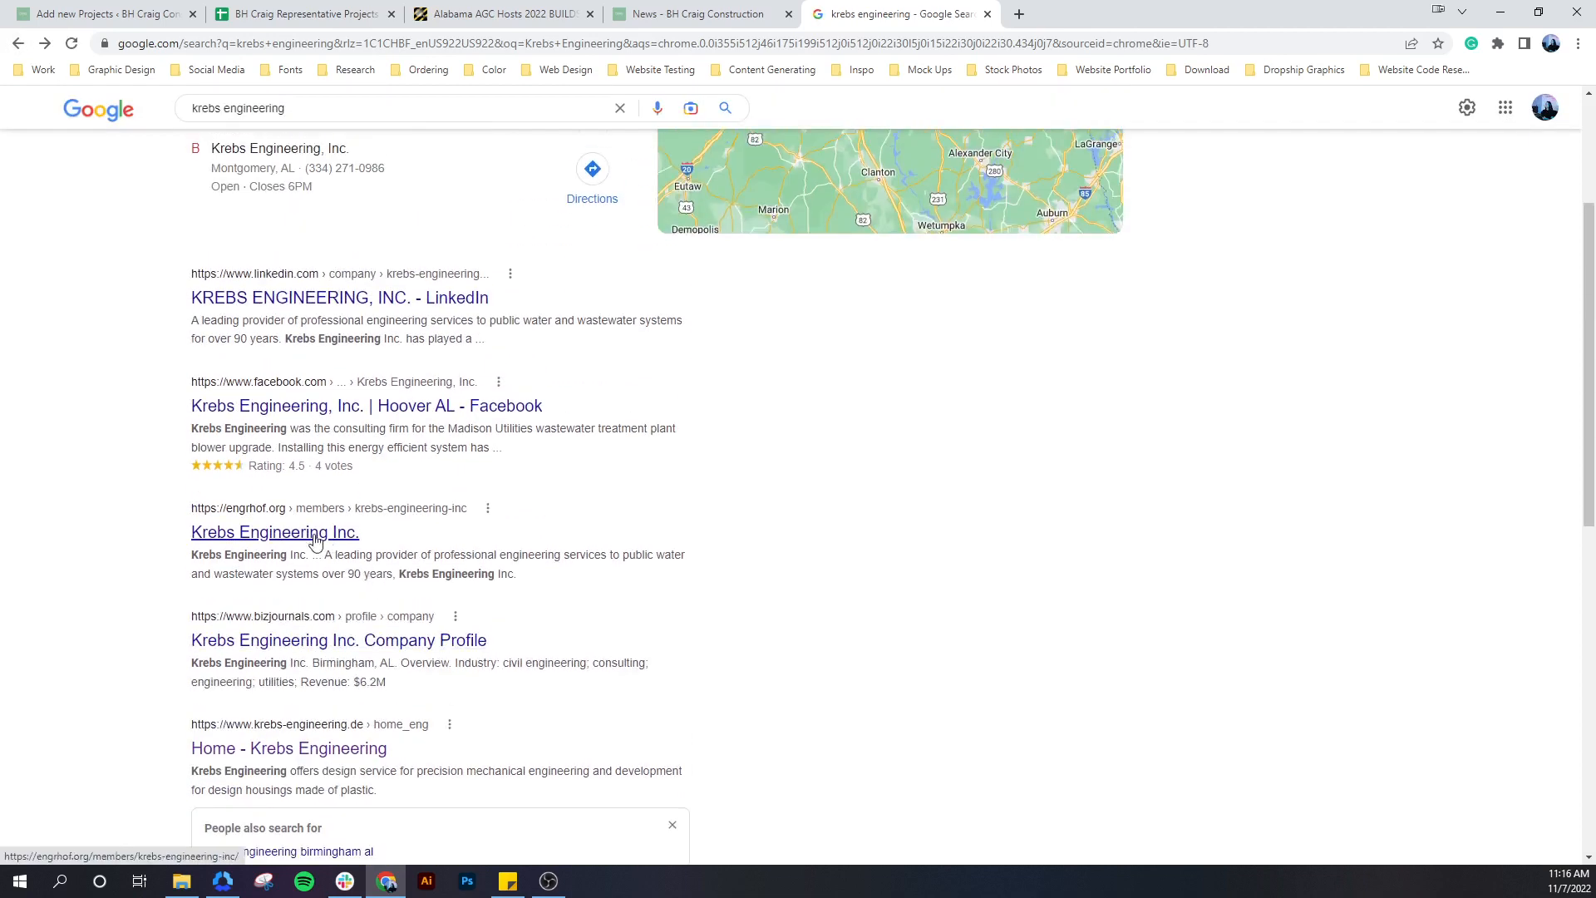
scroll(312, 503, "up", 1)
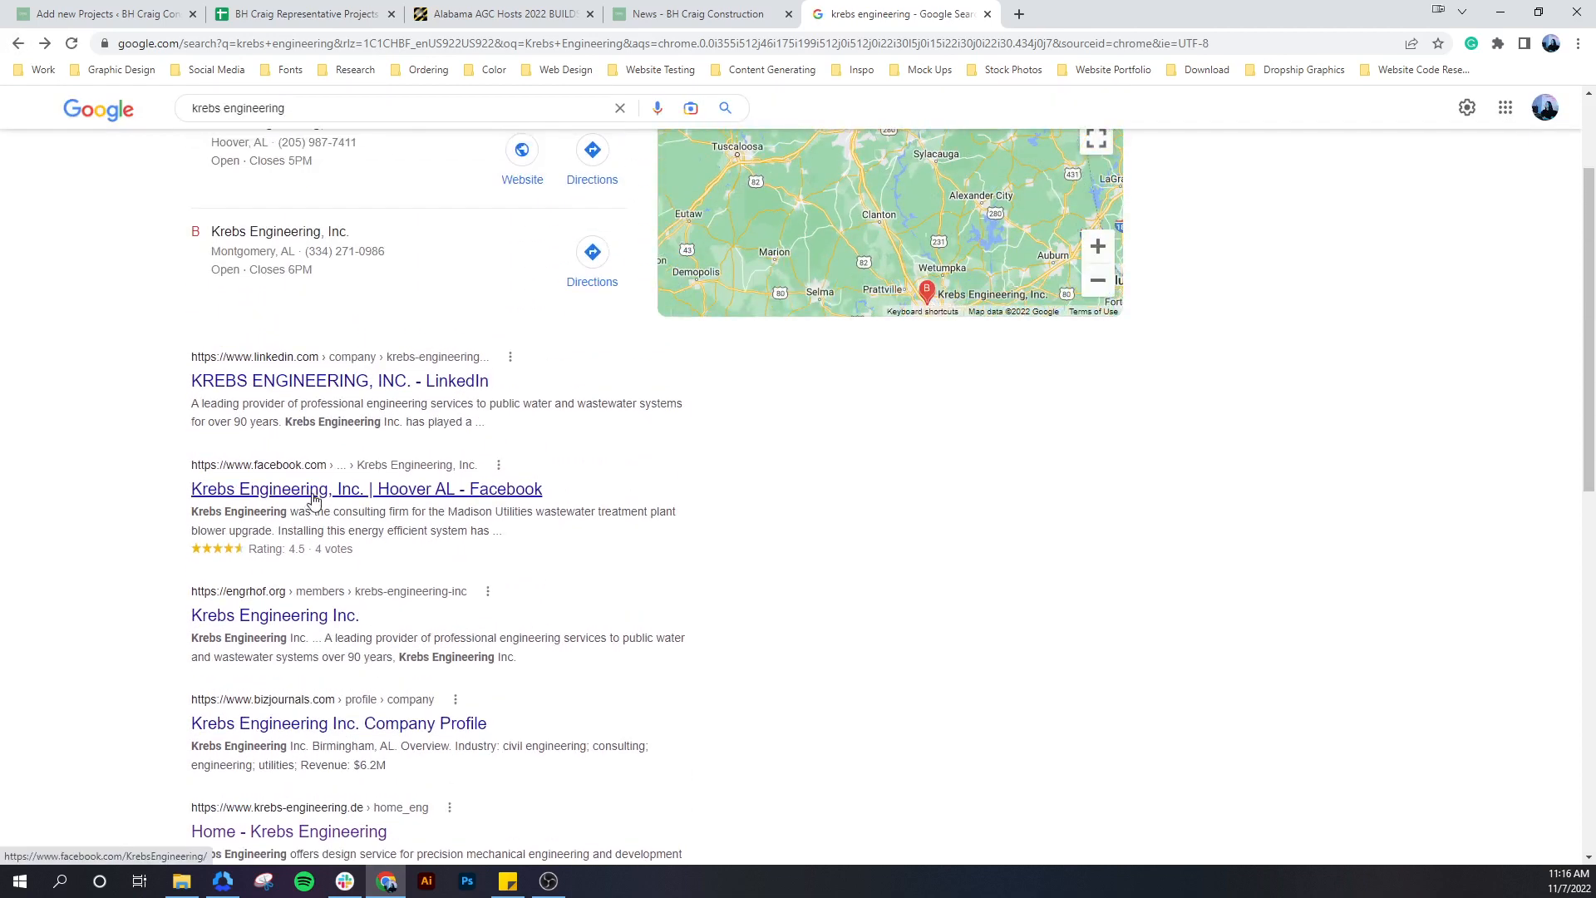
left_click(319, 382)
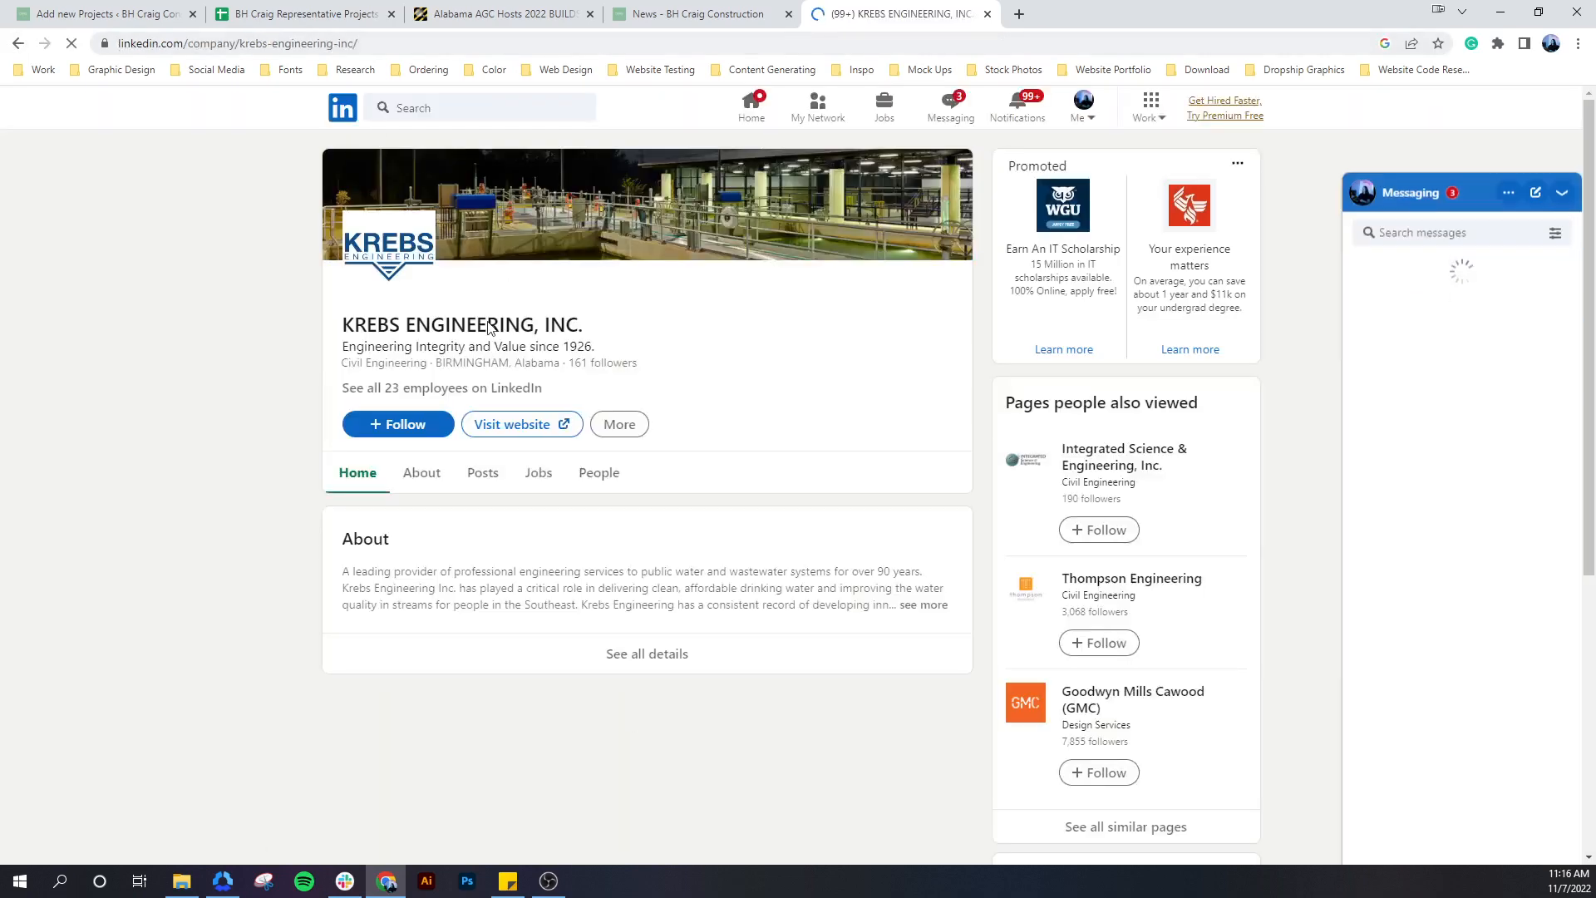
left_click(521, 425)
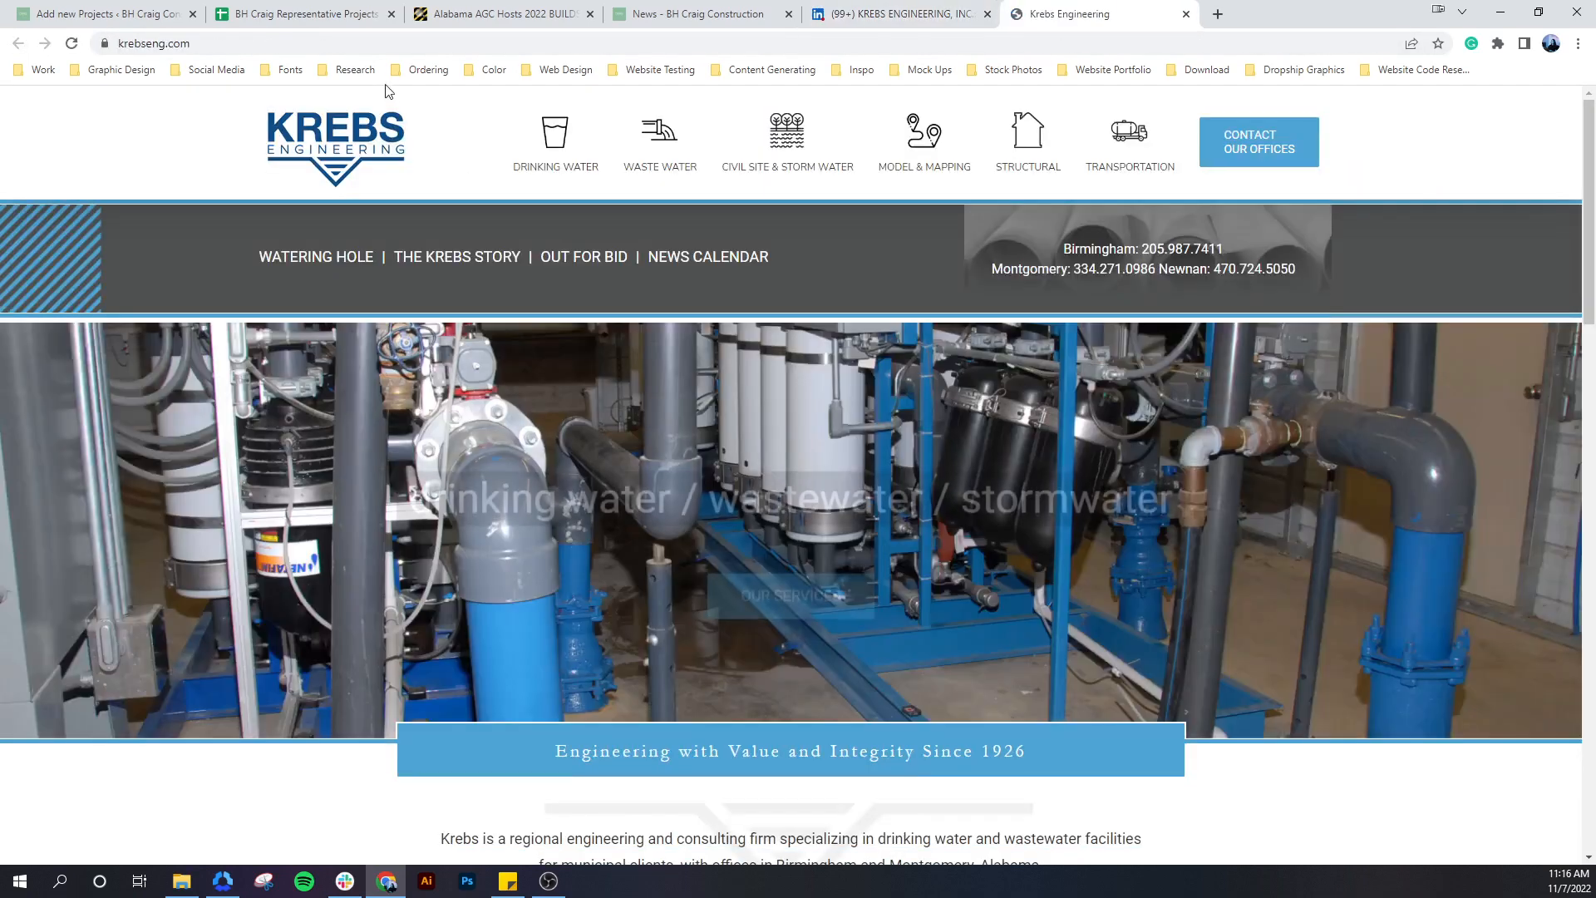
left_click(236, 44)
key("ctrl+c")
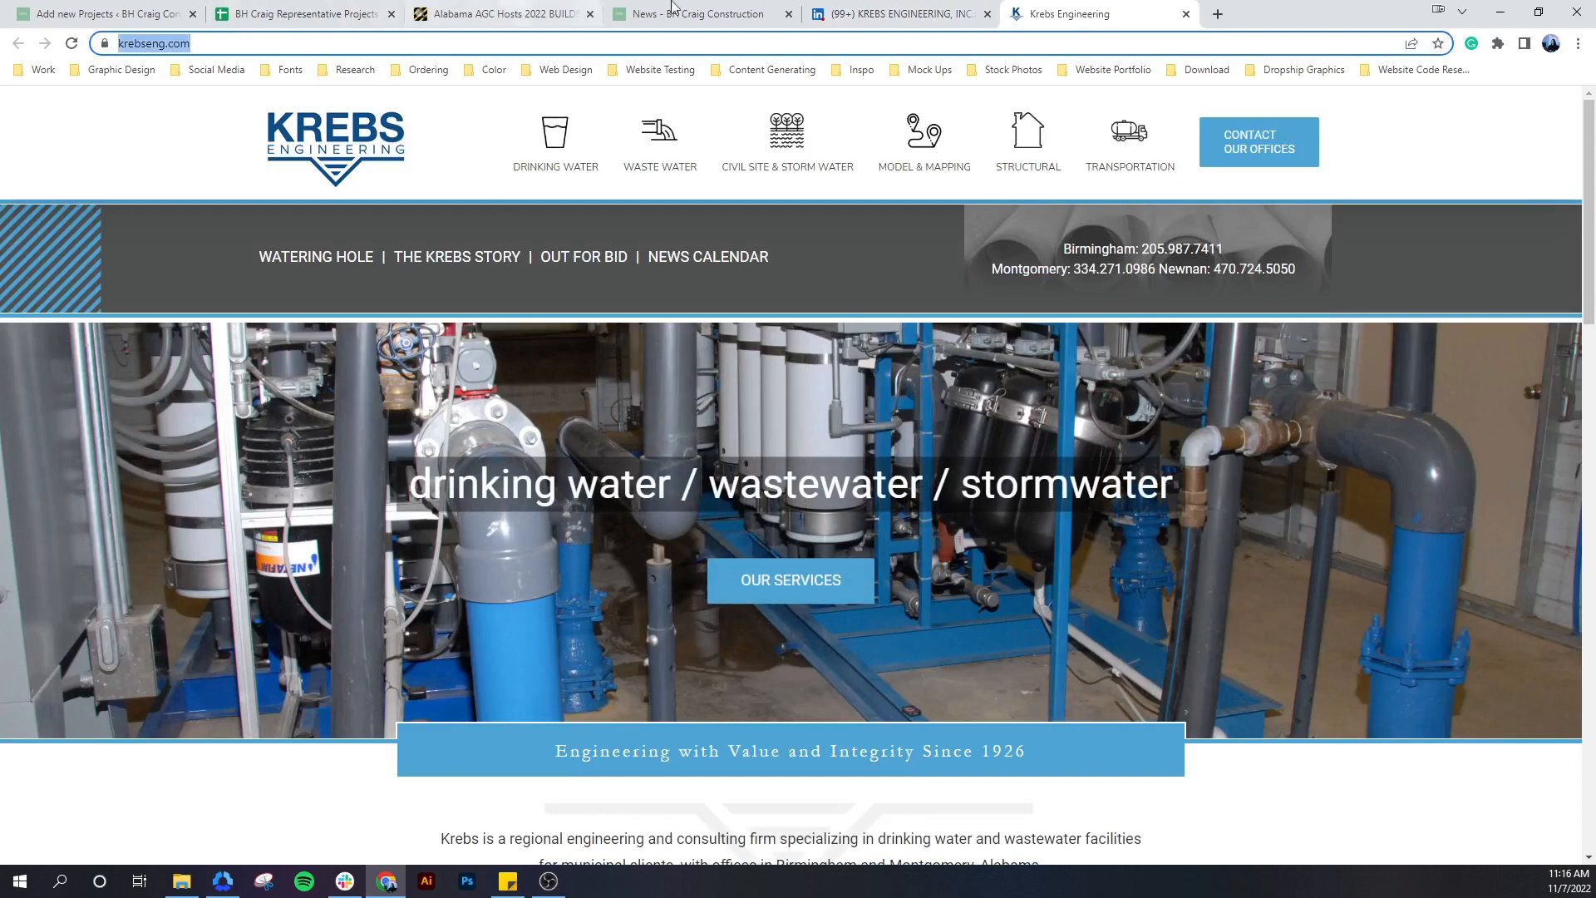
left_click(987, 15)
left_click(988, 14)
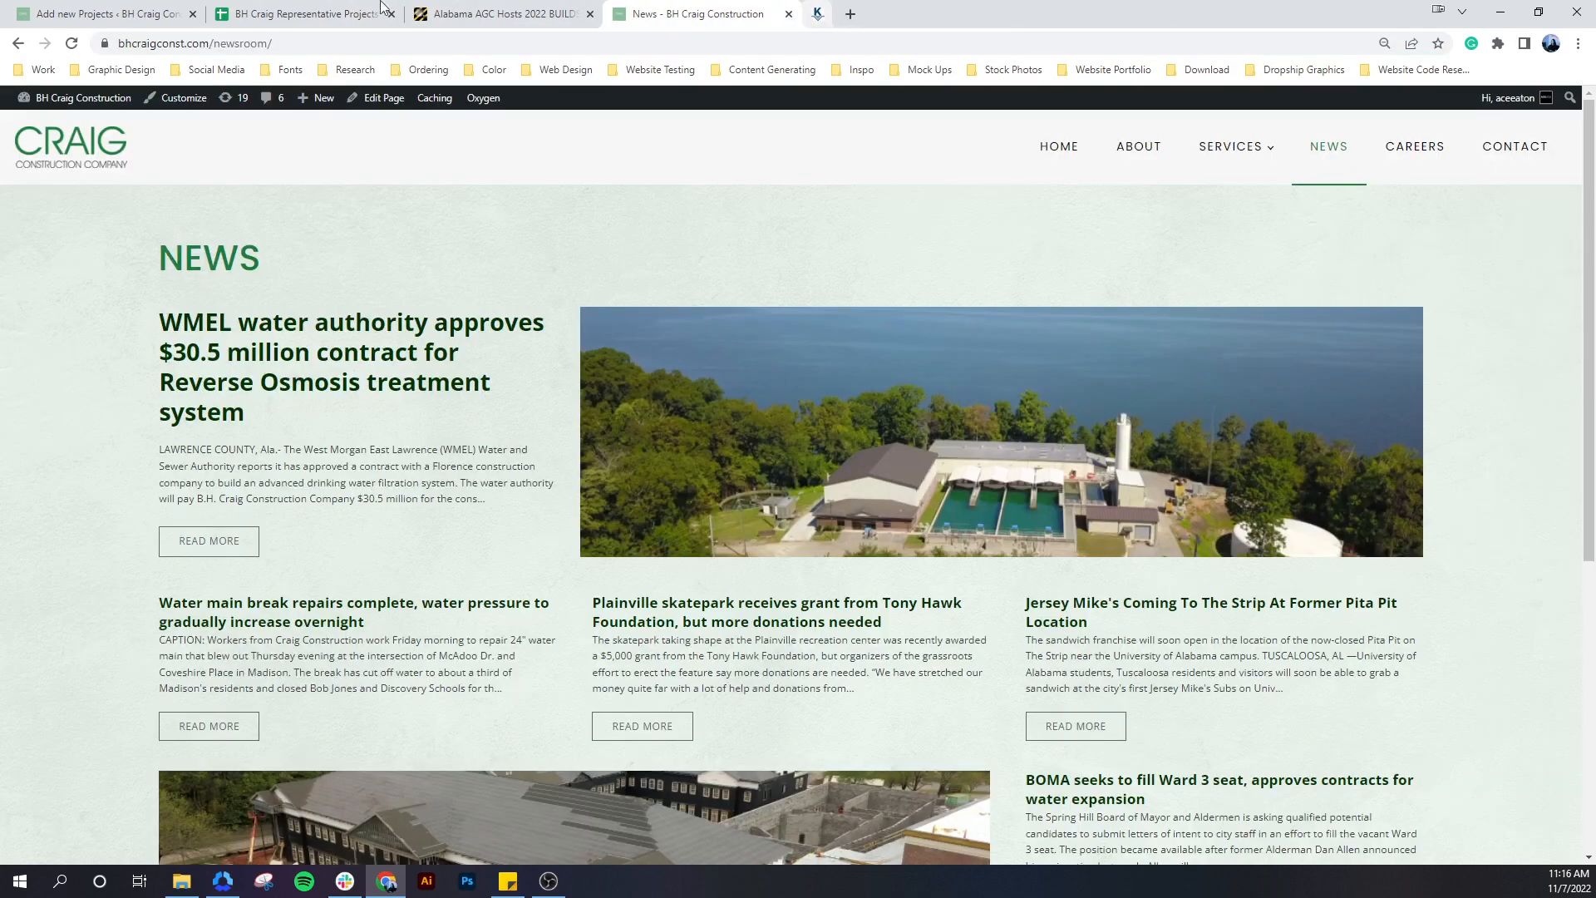
left_click(99, 14)
left_click(213, 647)
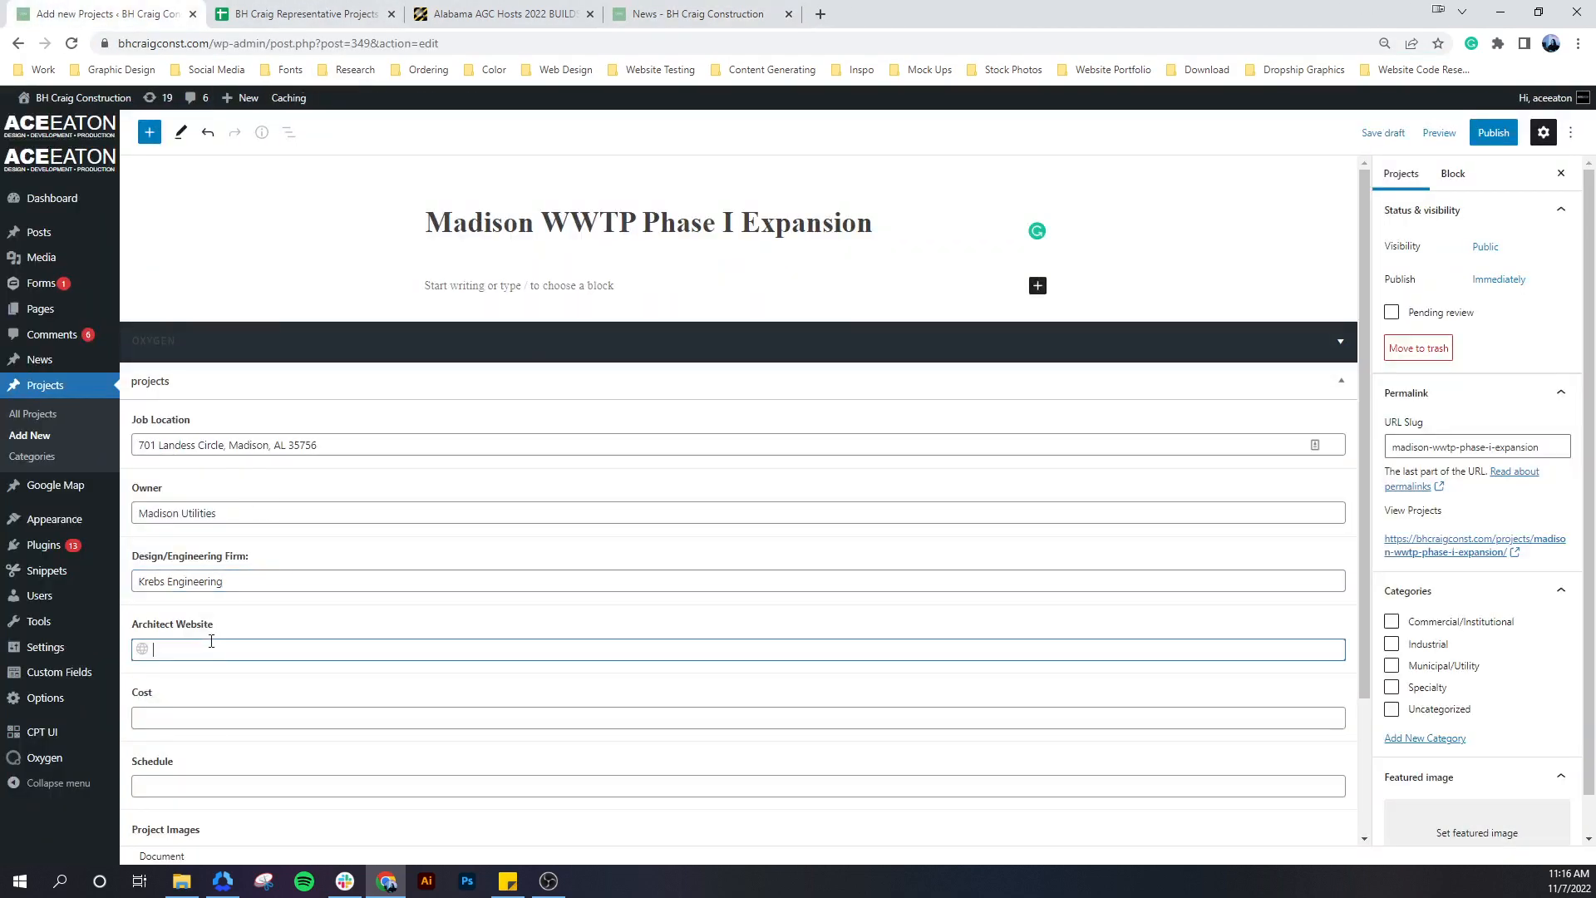
key("ctrl+v")
Test the copied krebseng.com address in a new browser page and return to the project form
left_click(819, 13)
key("ctrl+v")
key("Return")
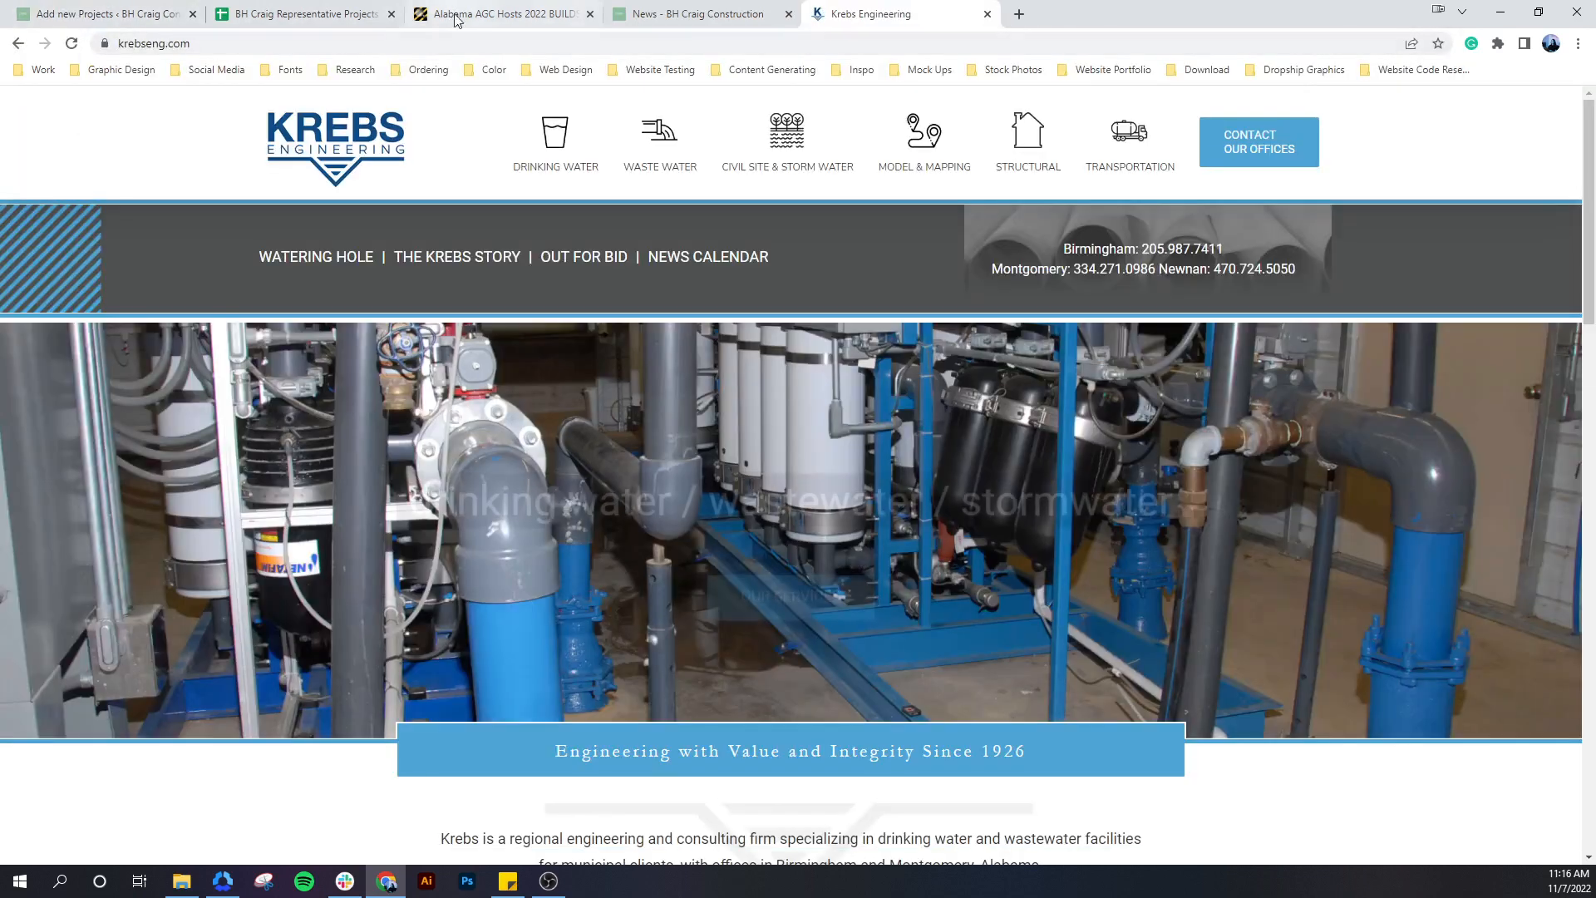
left_click(100, 14)
Check the project's spreadsheet row for cost and schedule details, and return to the form
scroll(336, 366, "down", 1)
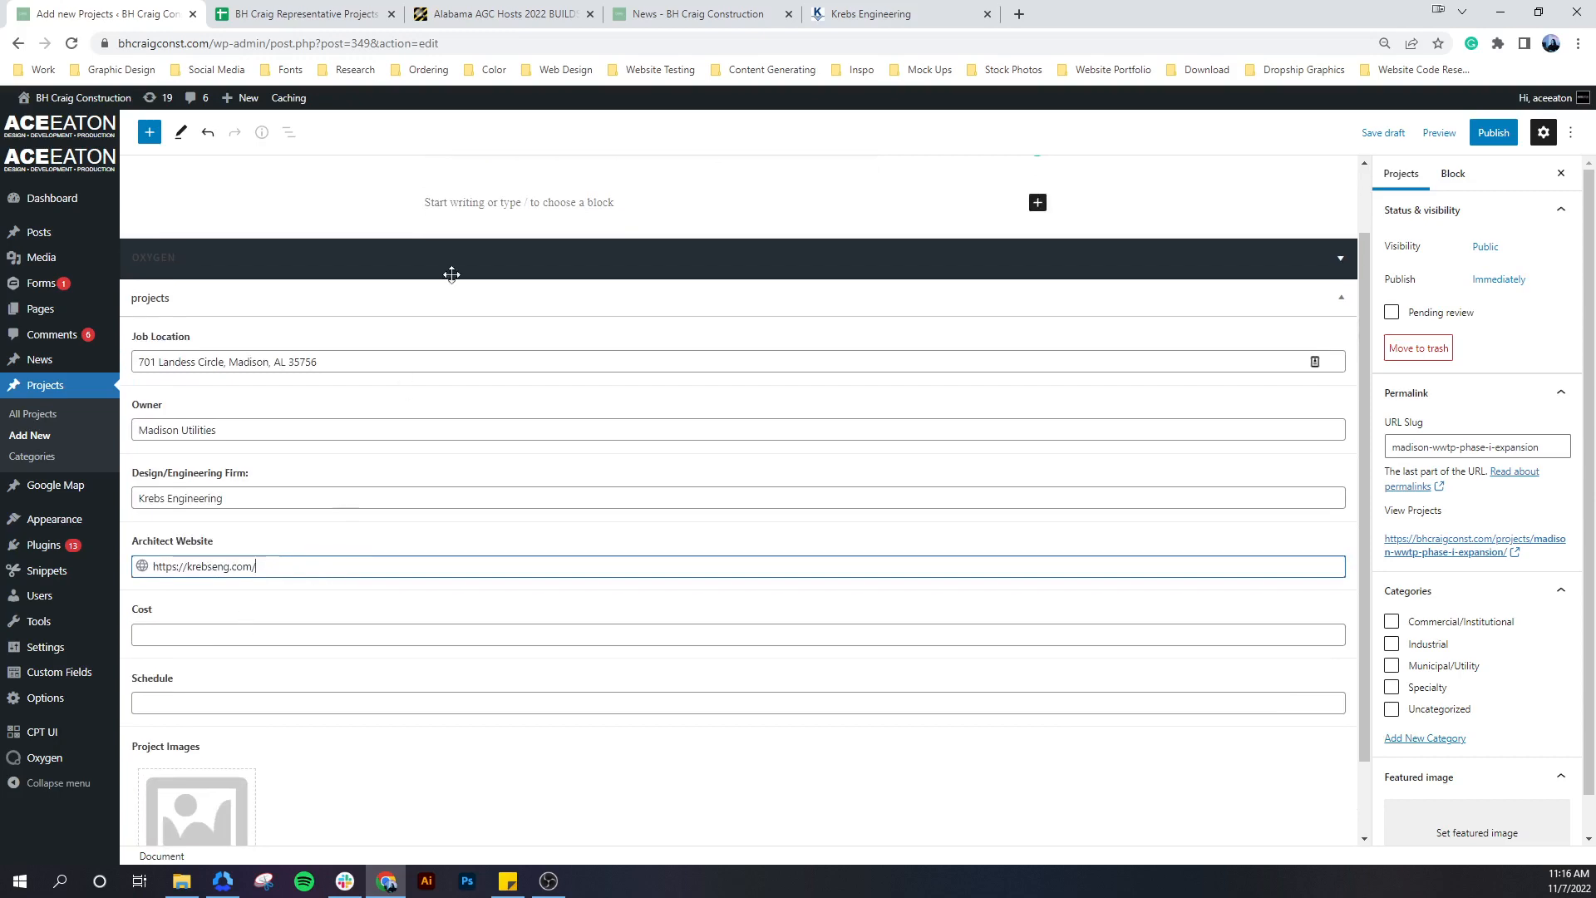
left_click(349, 19)
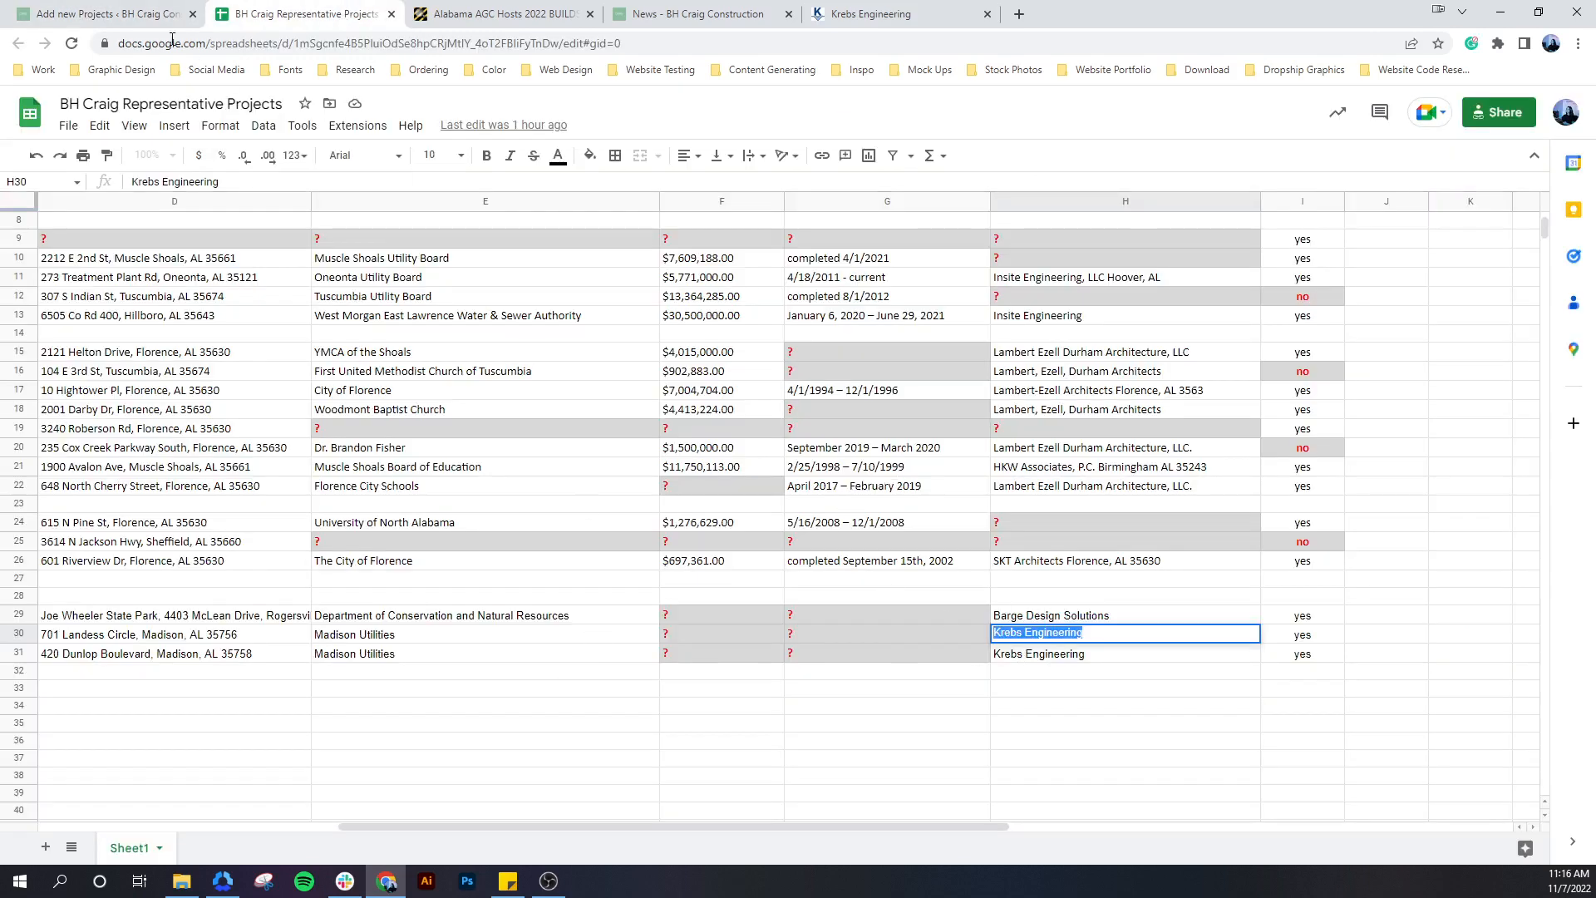
left_click(167, 15)
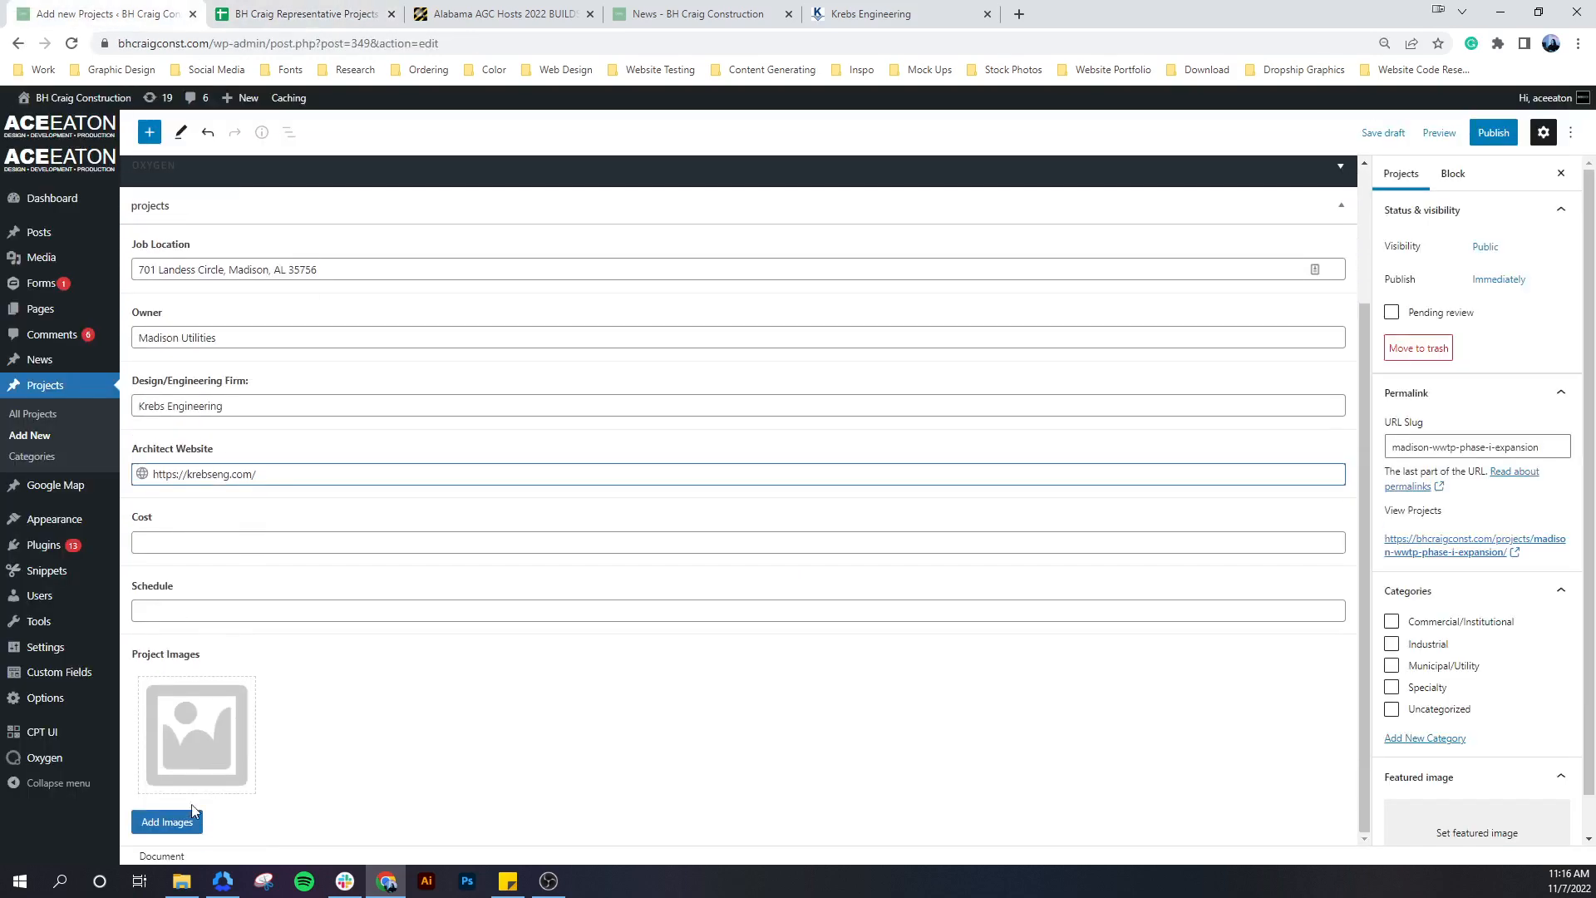
Upload the three Madison WWTP photos to the media library and insert them as the project's images
left_click(192, 818)
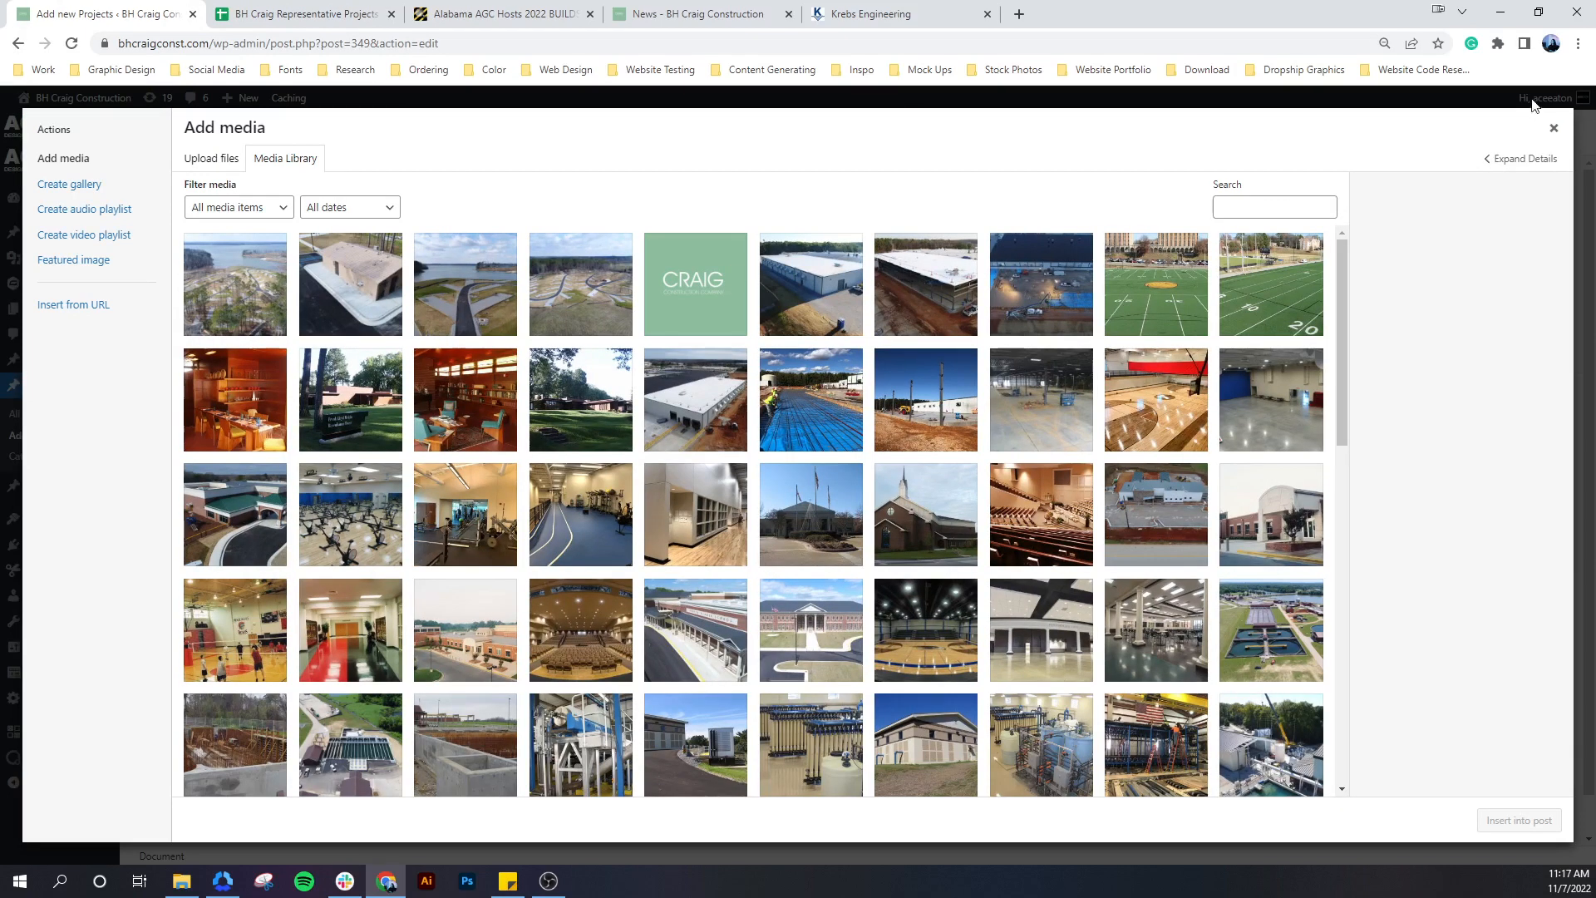
left_click(1552, 128)
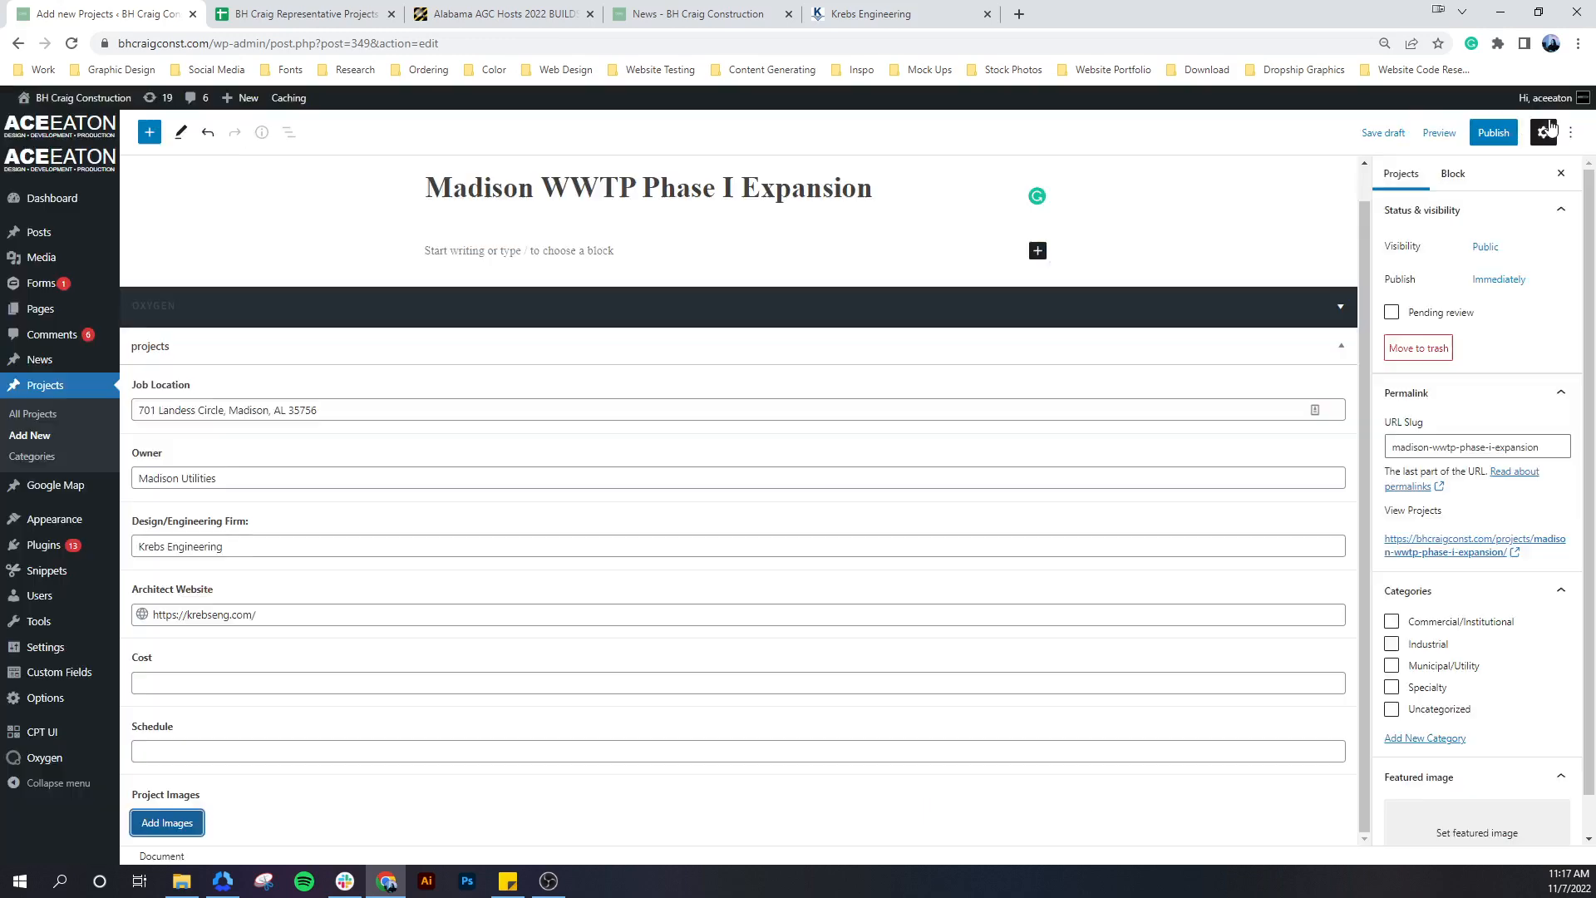
left_click(162, 828)
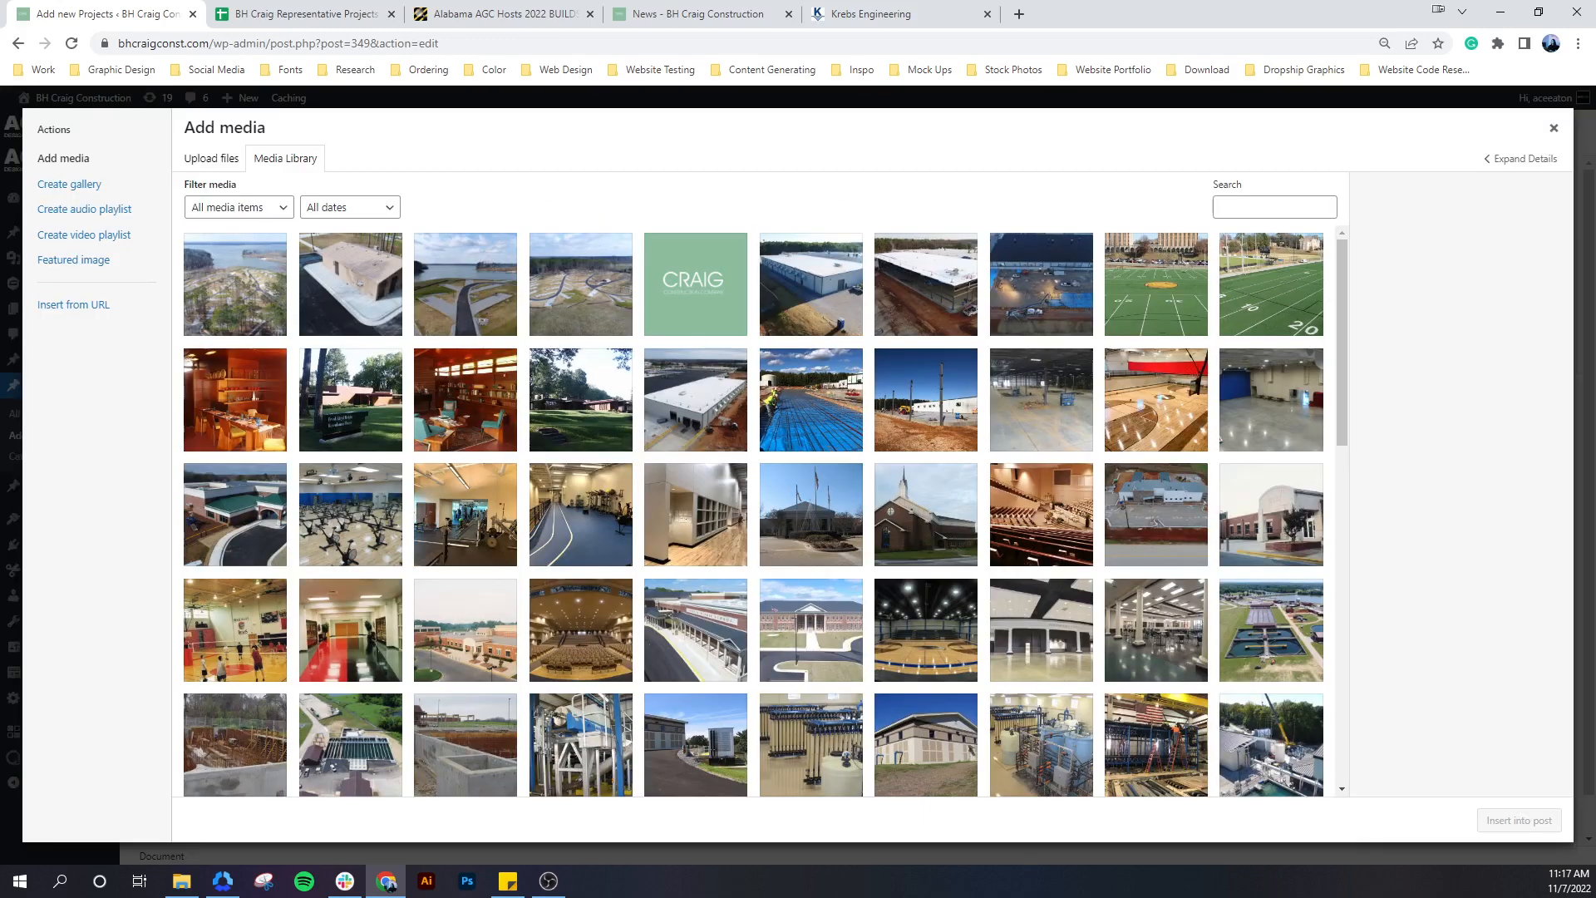
left_click_drag(1595, 299, 571, 324)
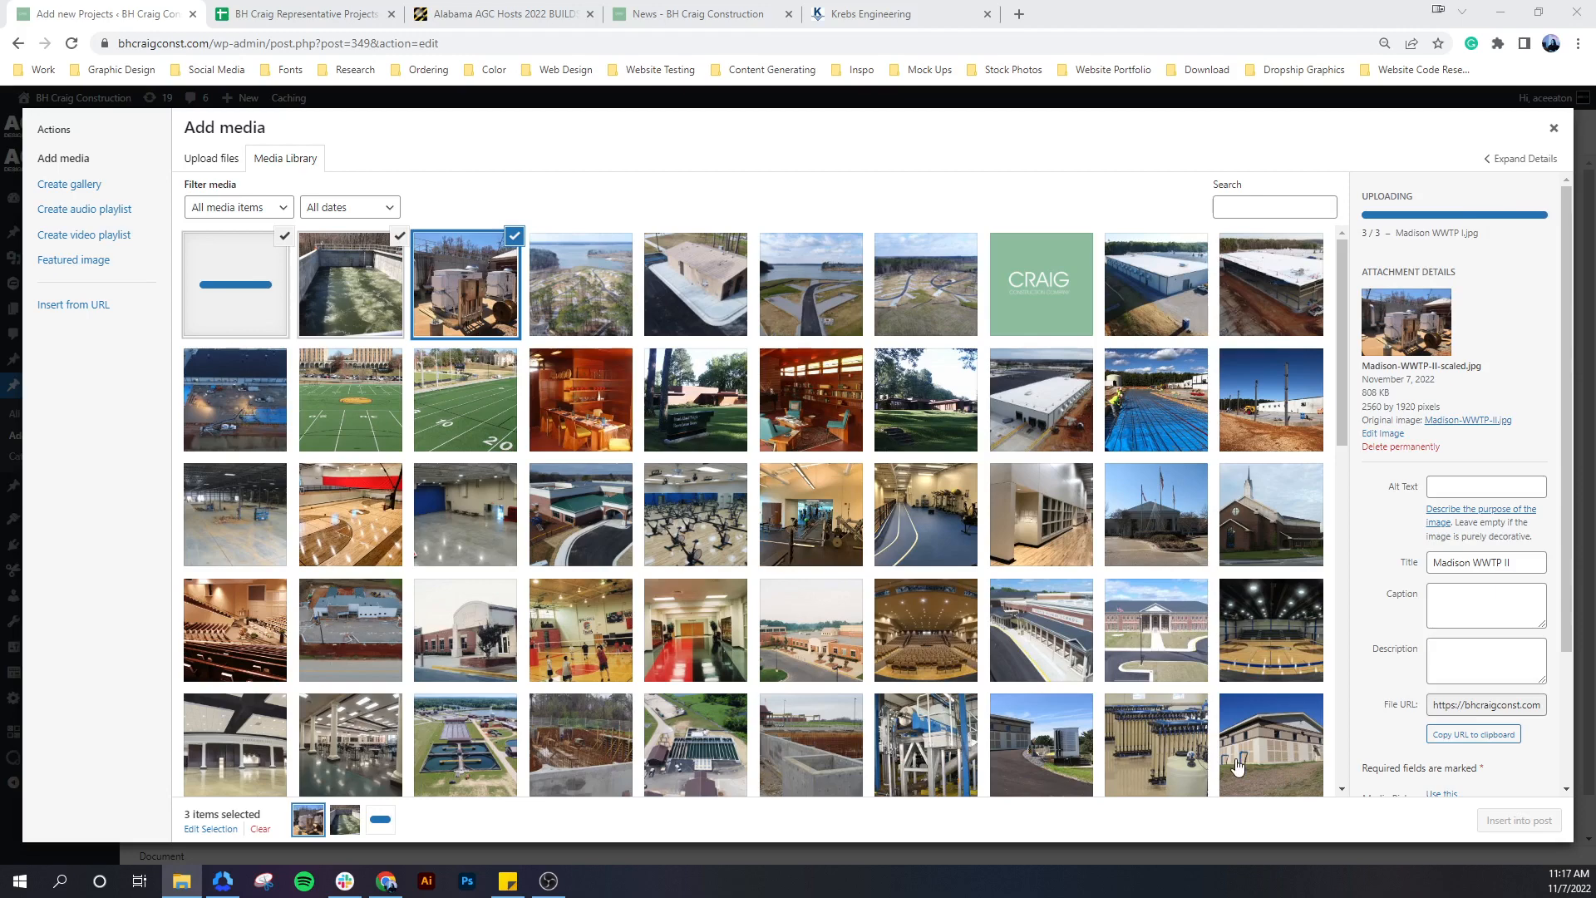
left_click(1517, 821)
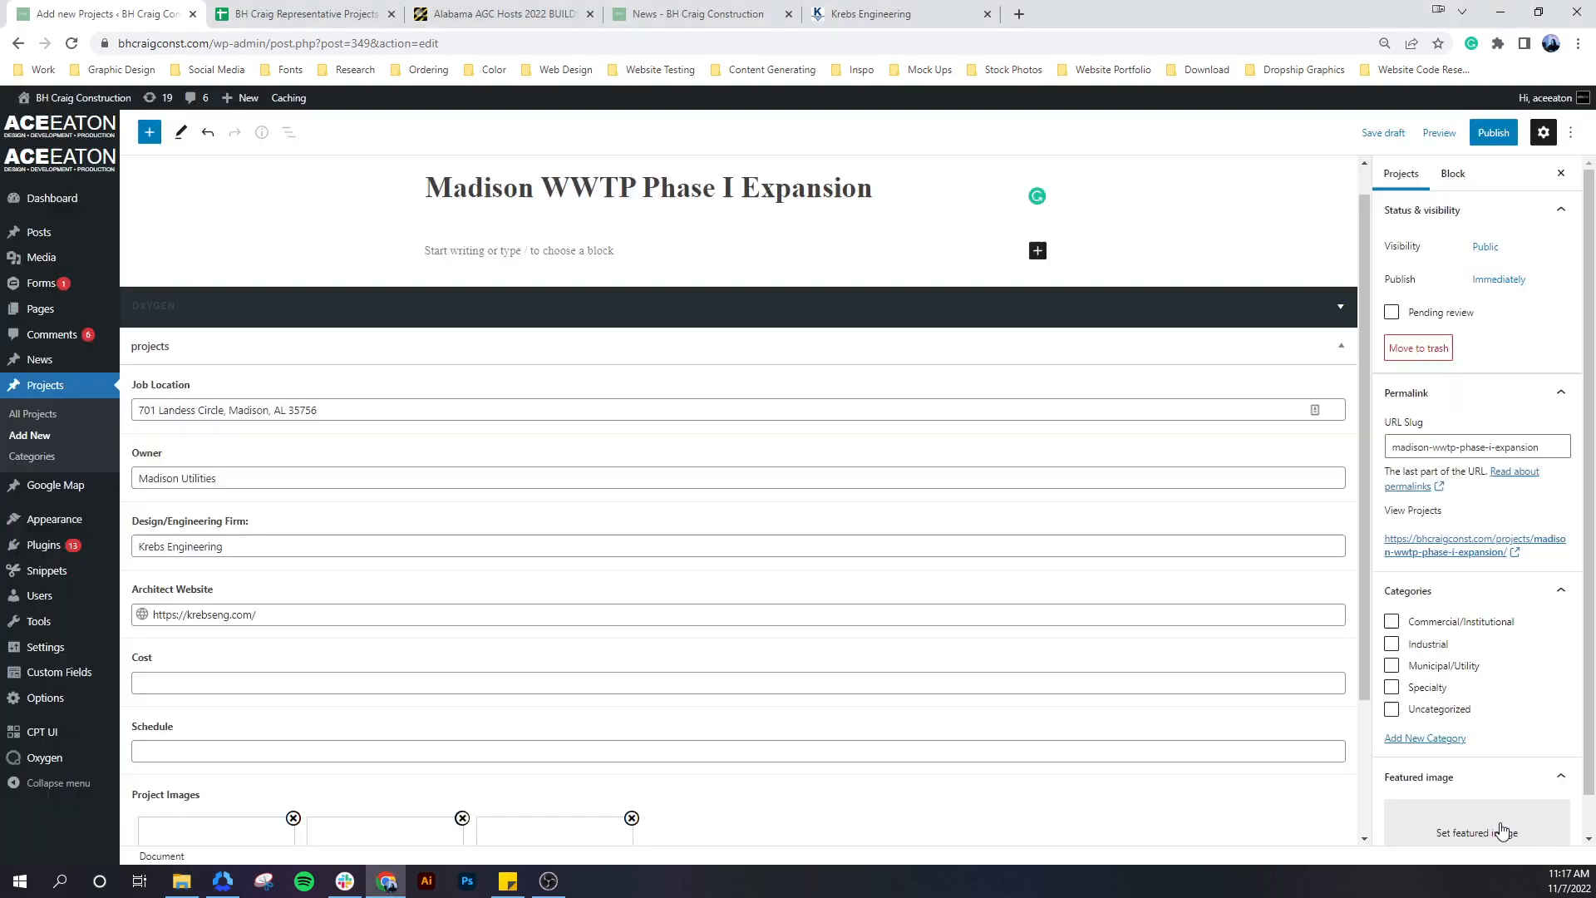
scroll(728, 709, "down", 2)
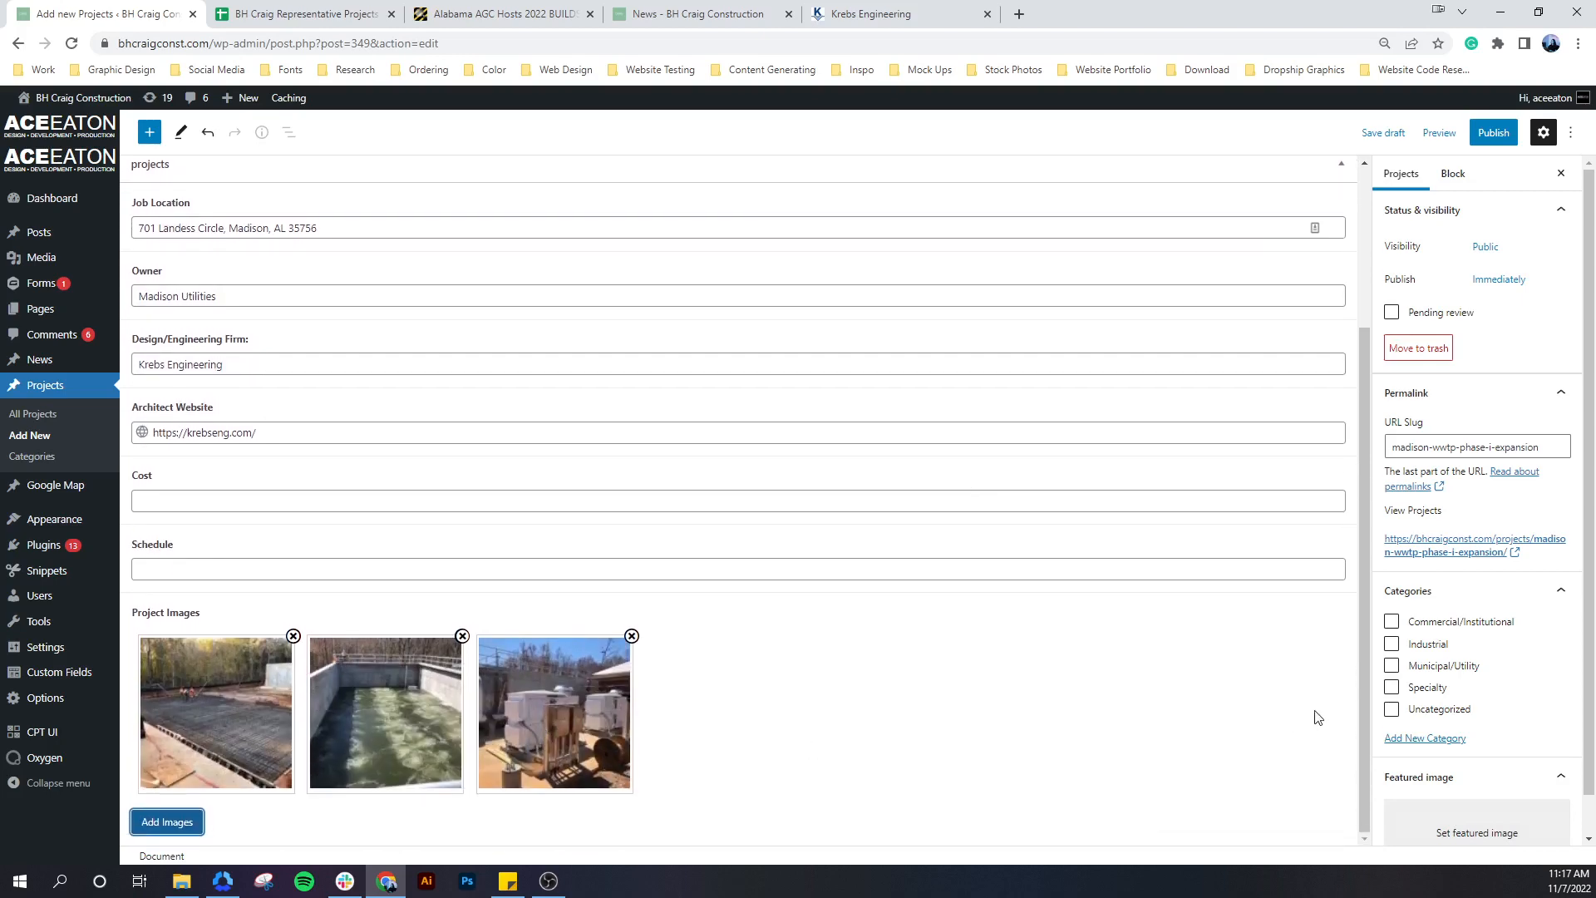
Check the project's category in the spreadsheet and assign the Municipal/Utility category to the project
left_click(345, 7)
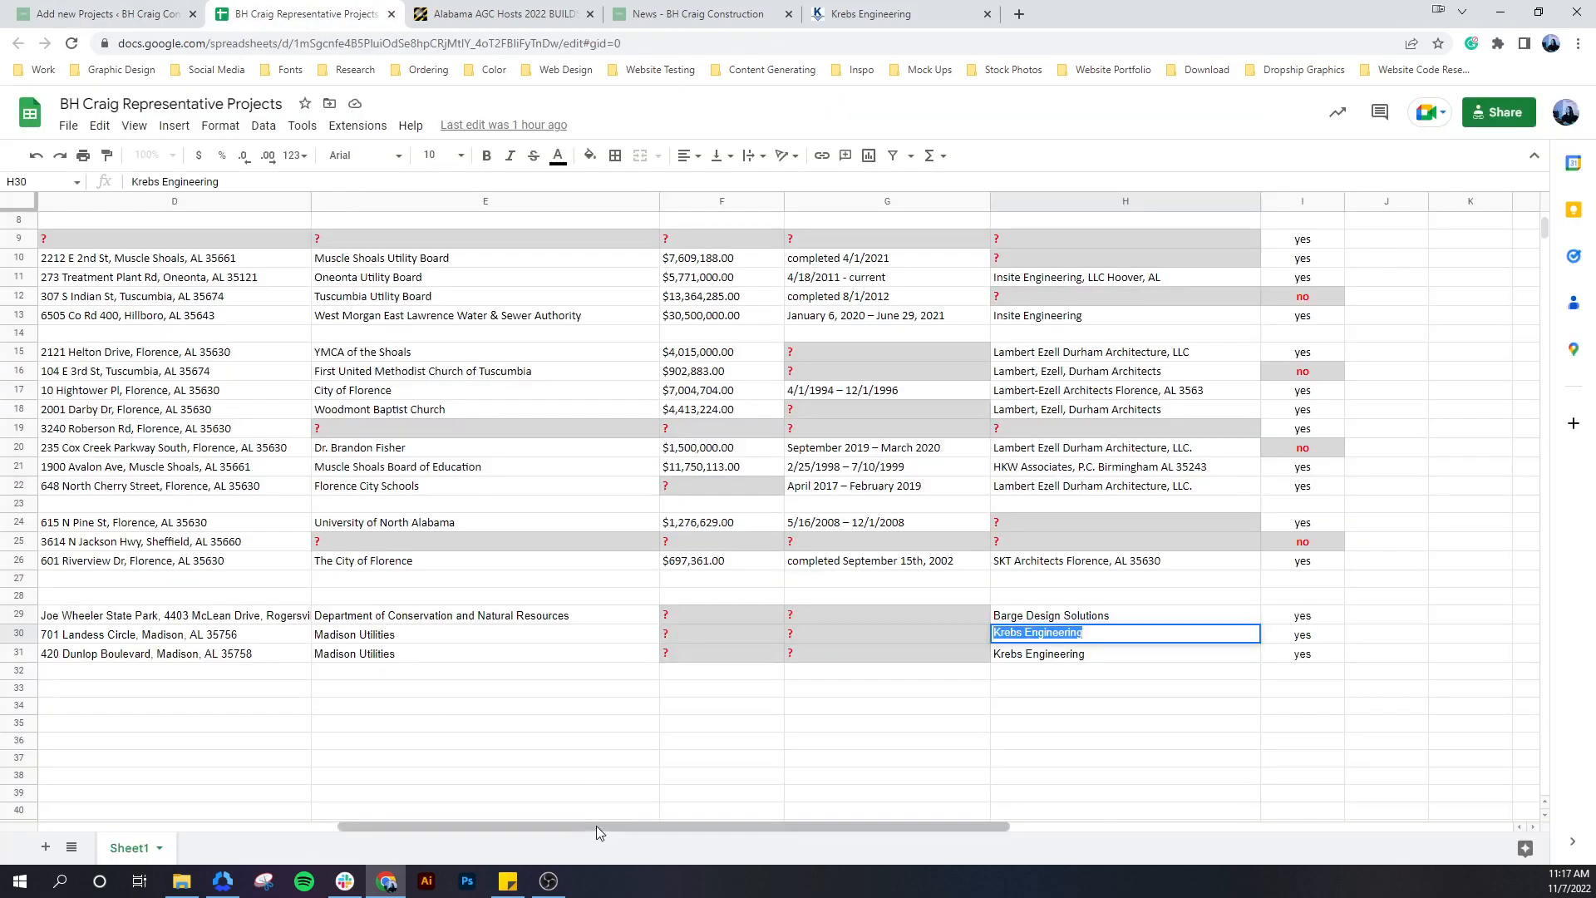
left_click_drag(595, 826, 79, 815)
left_click(149, 14)
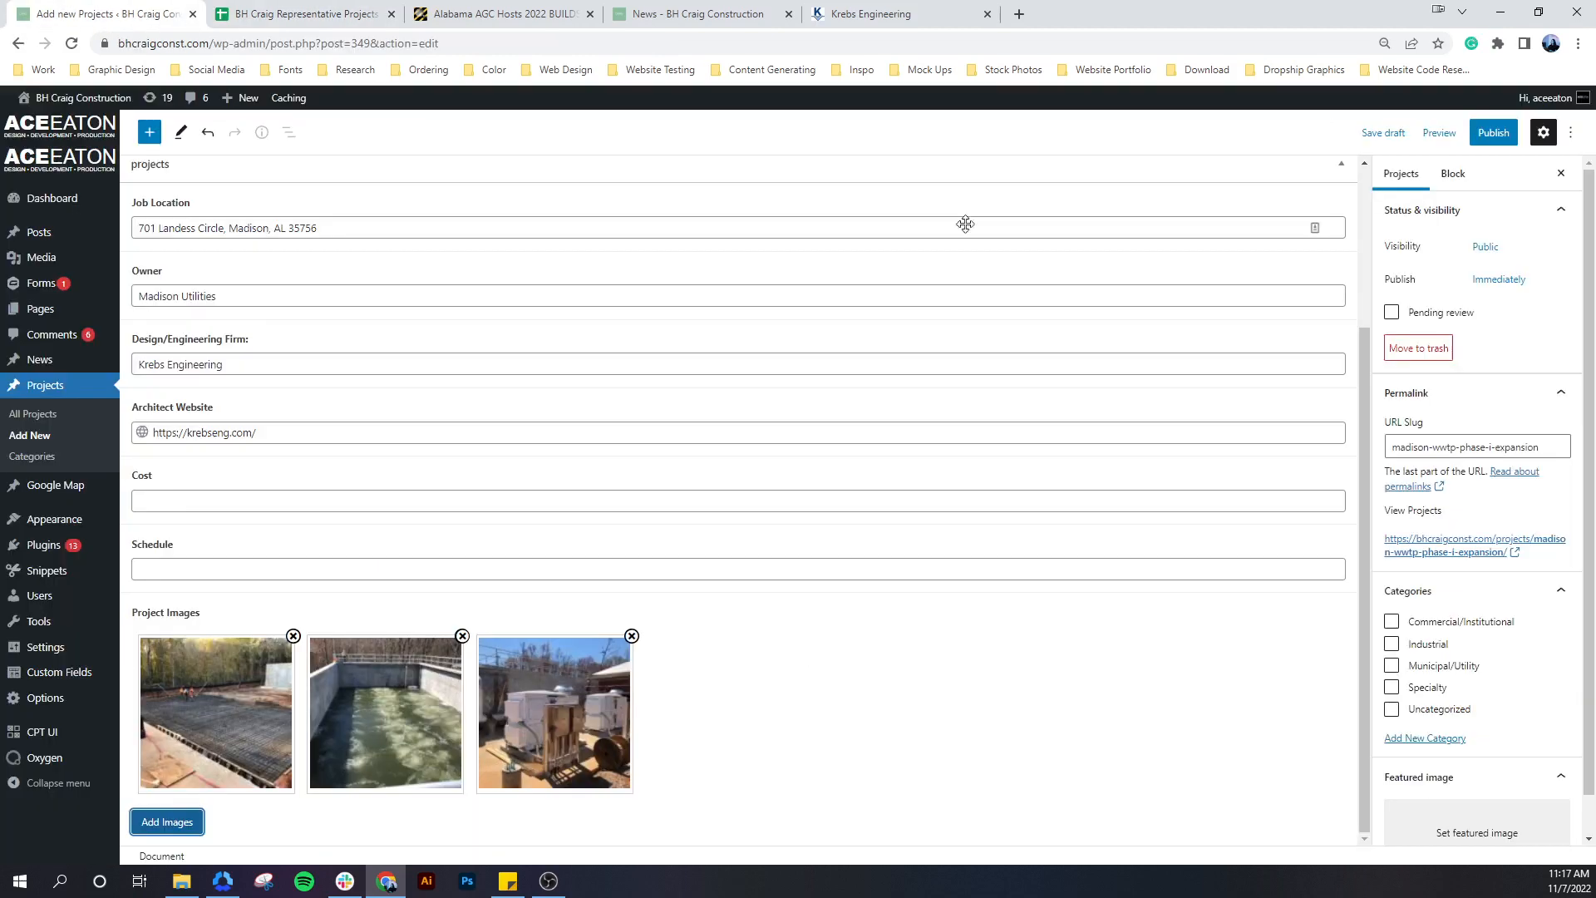
left_click(1422, 670)
Set the Madison WWTP III photo as the project's featured image
scroll(1467, 732, "down", 1)
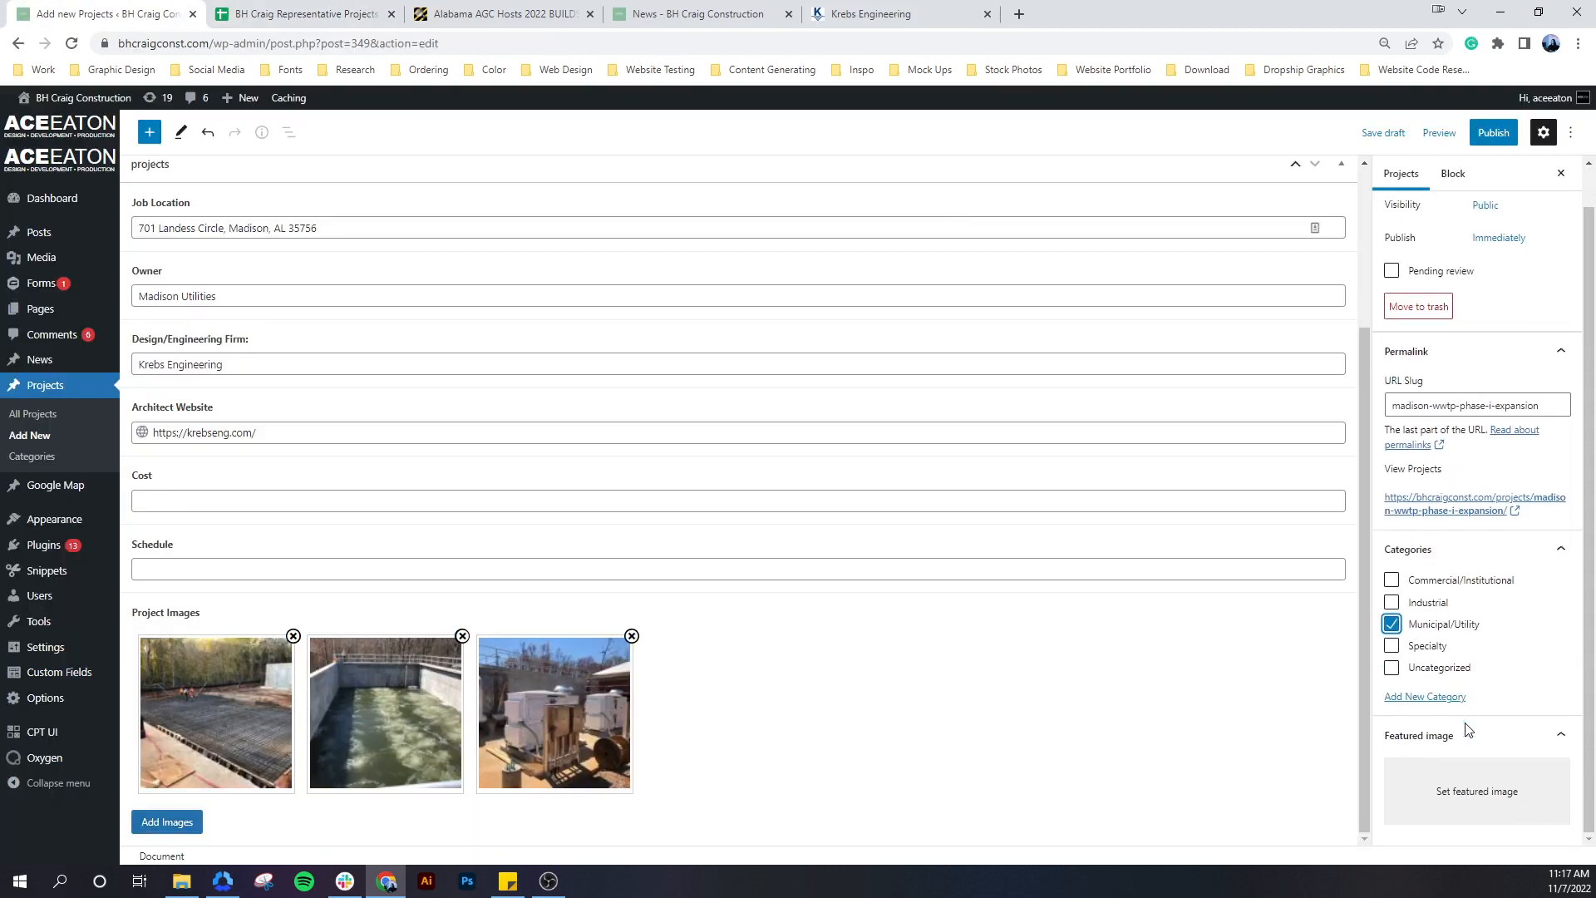
left_click(1471, 790)
left_click(204, 301)
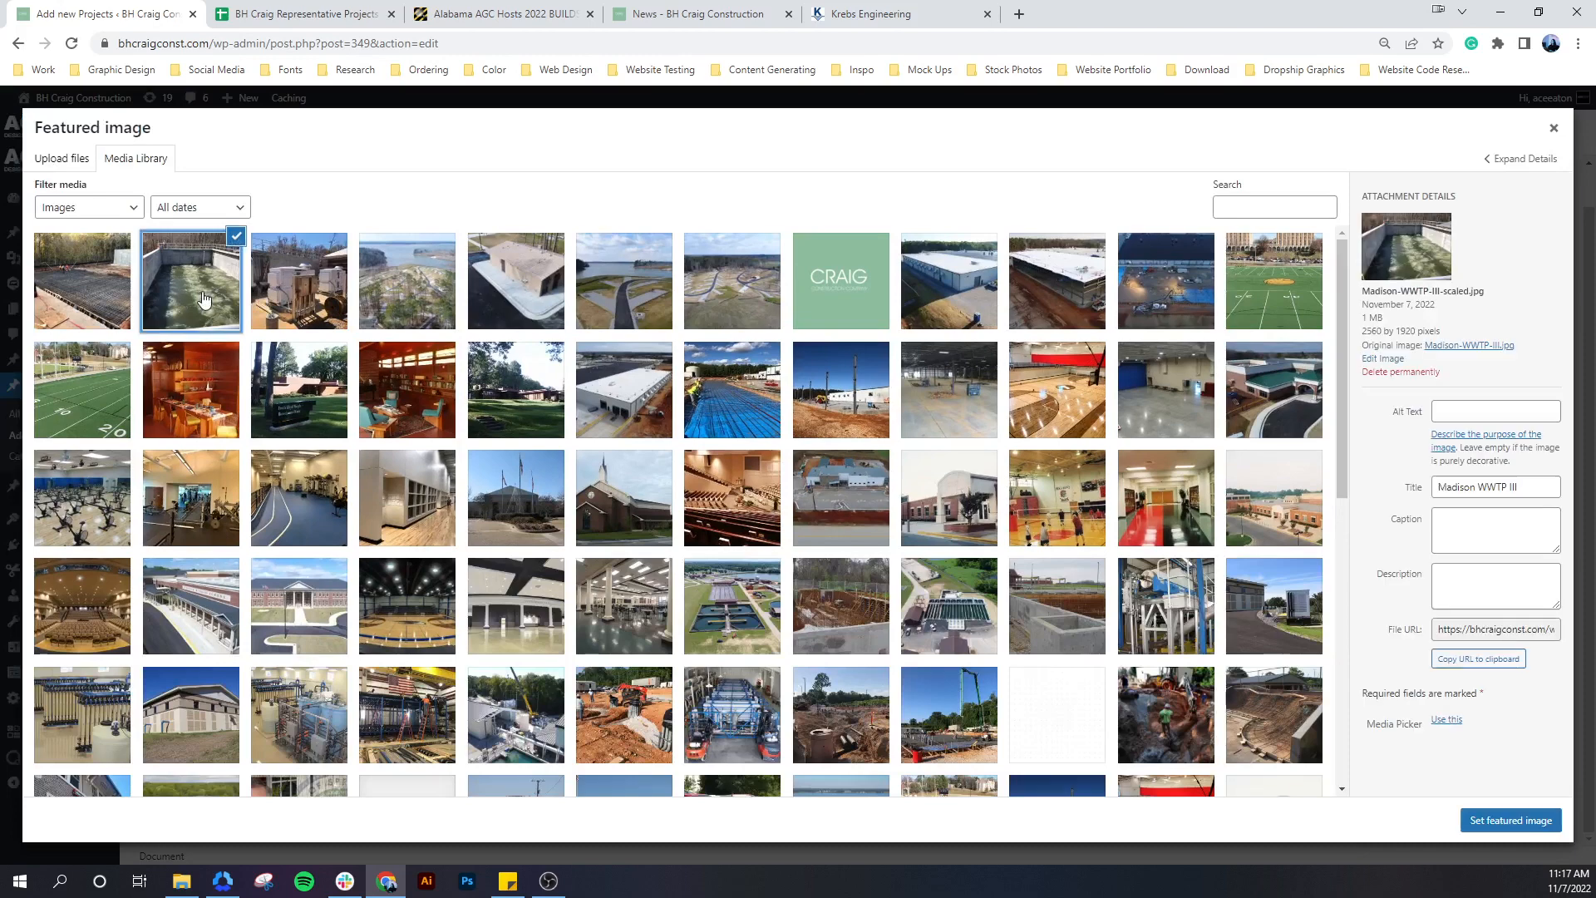
left_click(1510, 821)
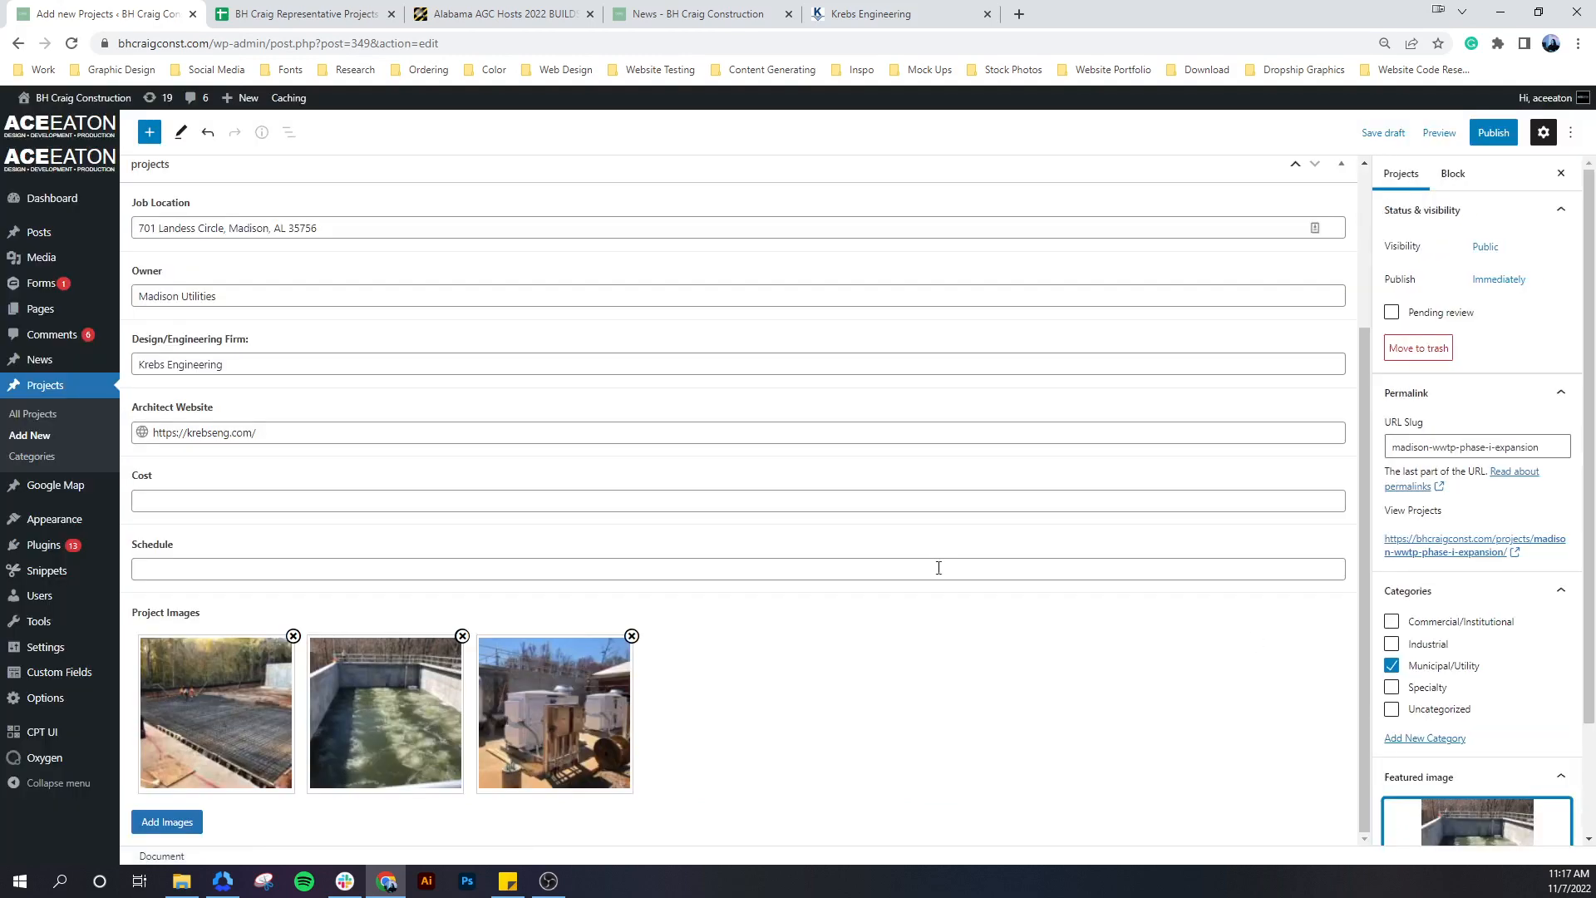
Review the completed Madison WWTP Phase I Expansion form and publish the project
scroll(391, 626, "up", 3)
scroll(321, 564, "down", 3)
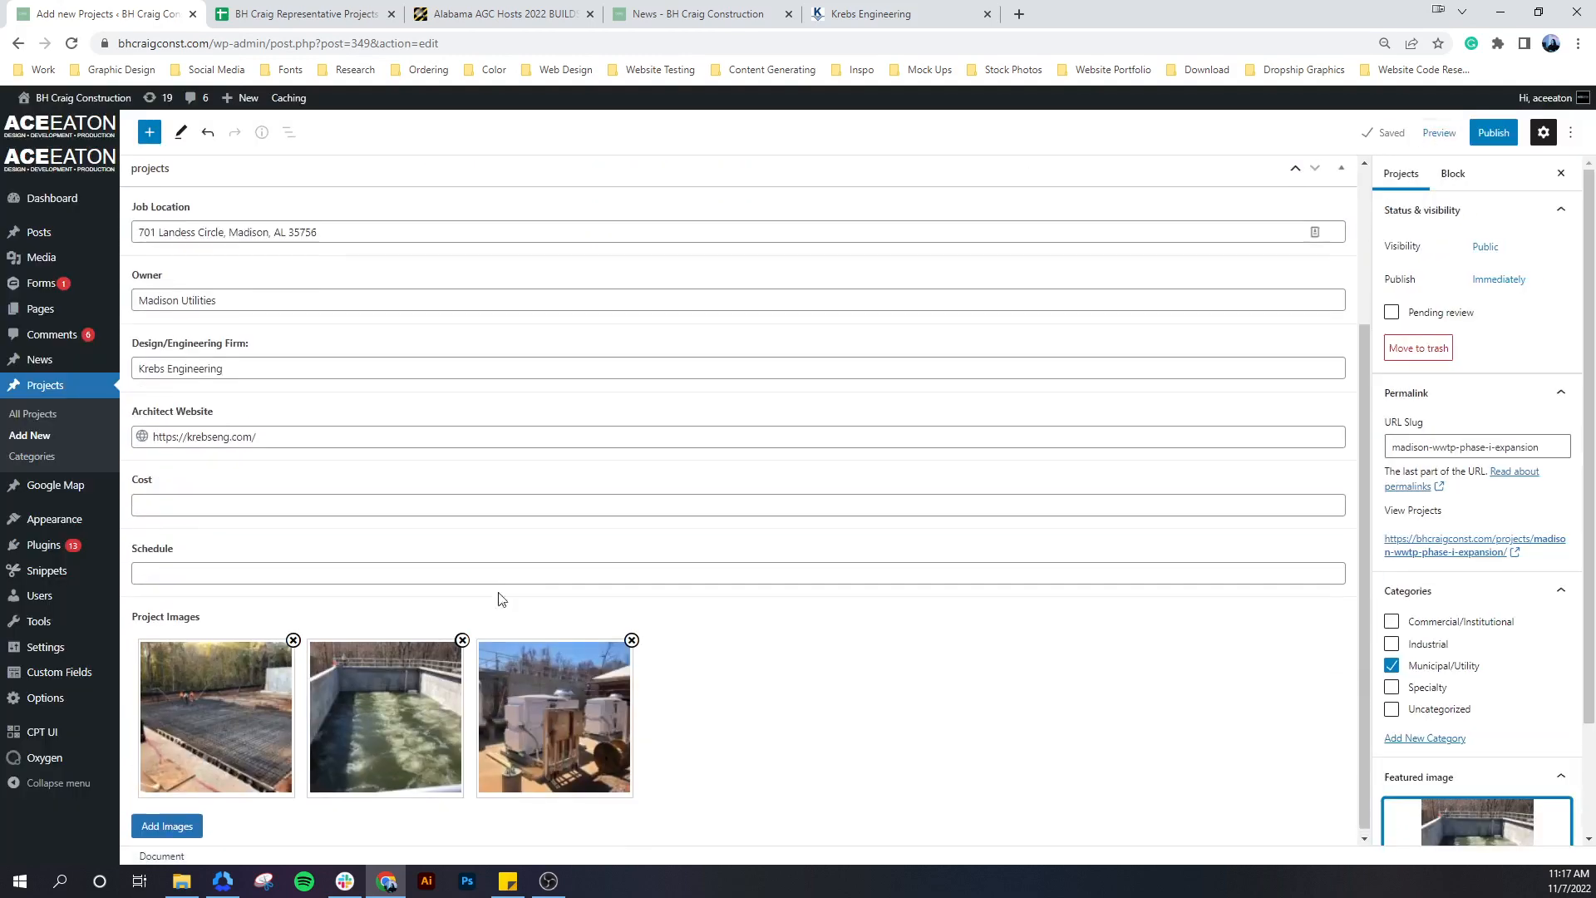
scroll(670, 641, "up", 3)
left_click(1484, 147)
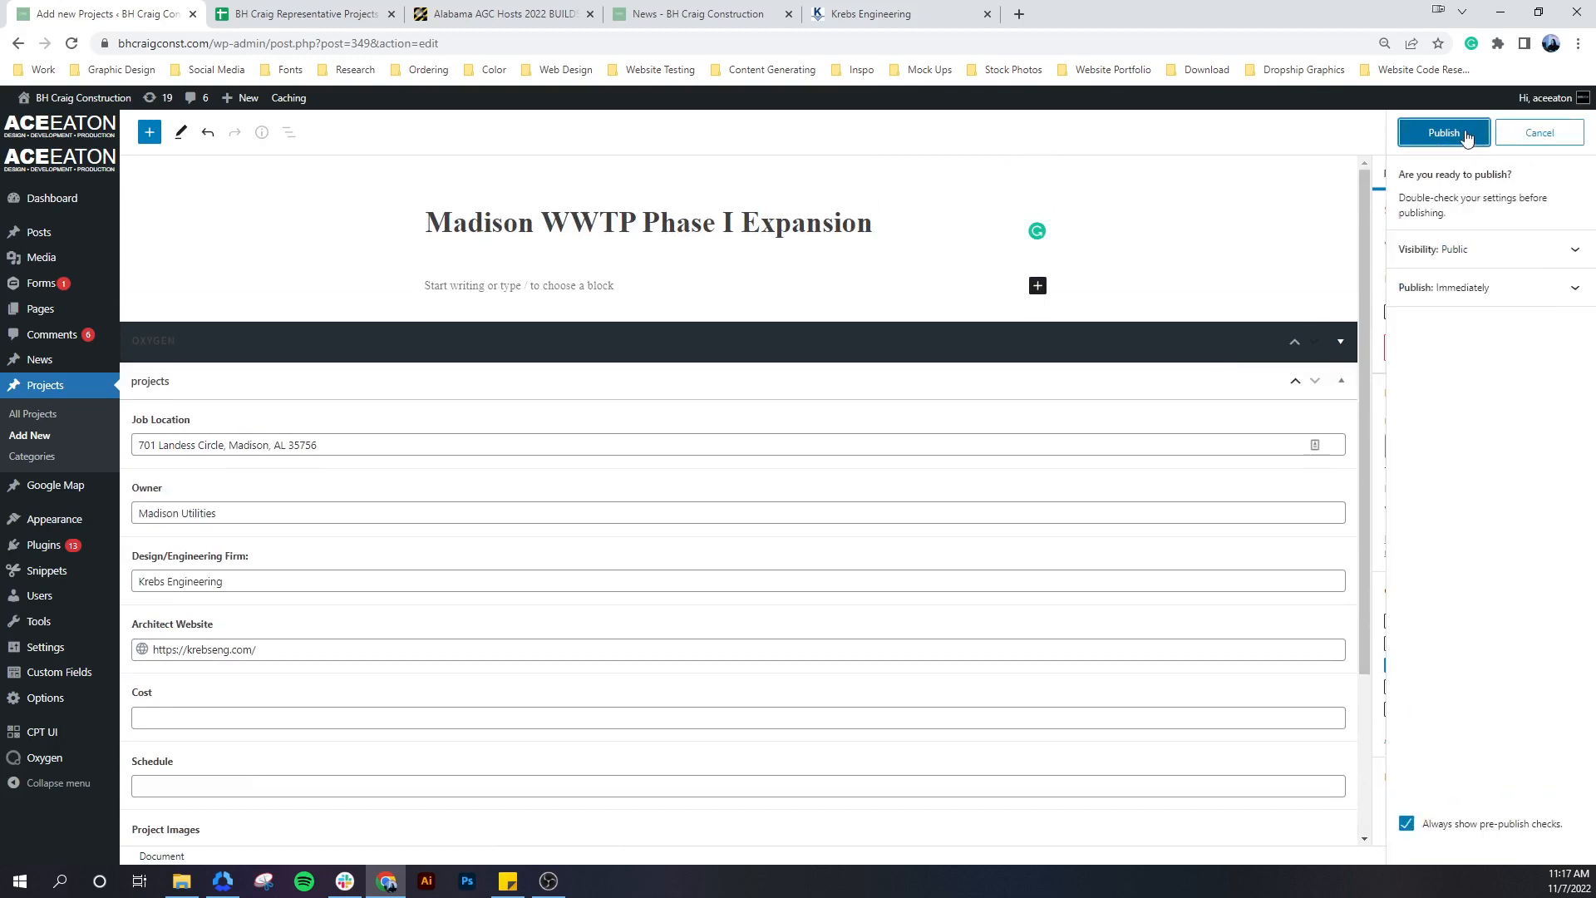
left_click(1483, 135)
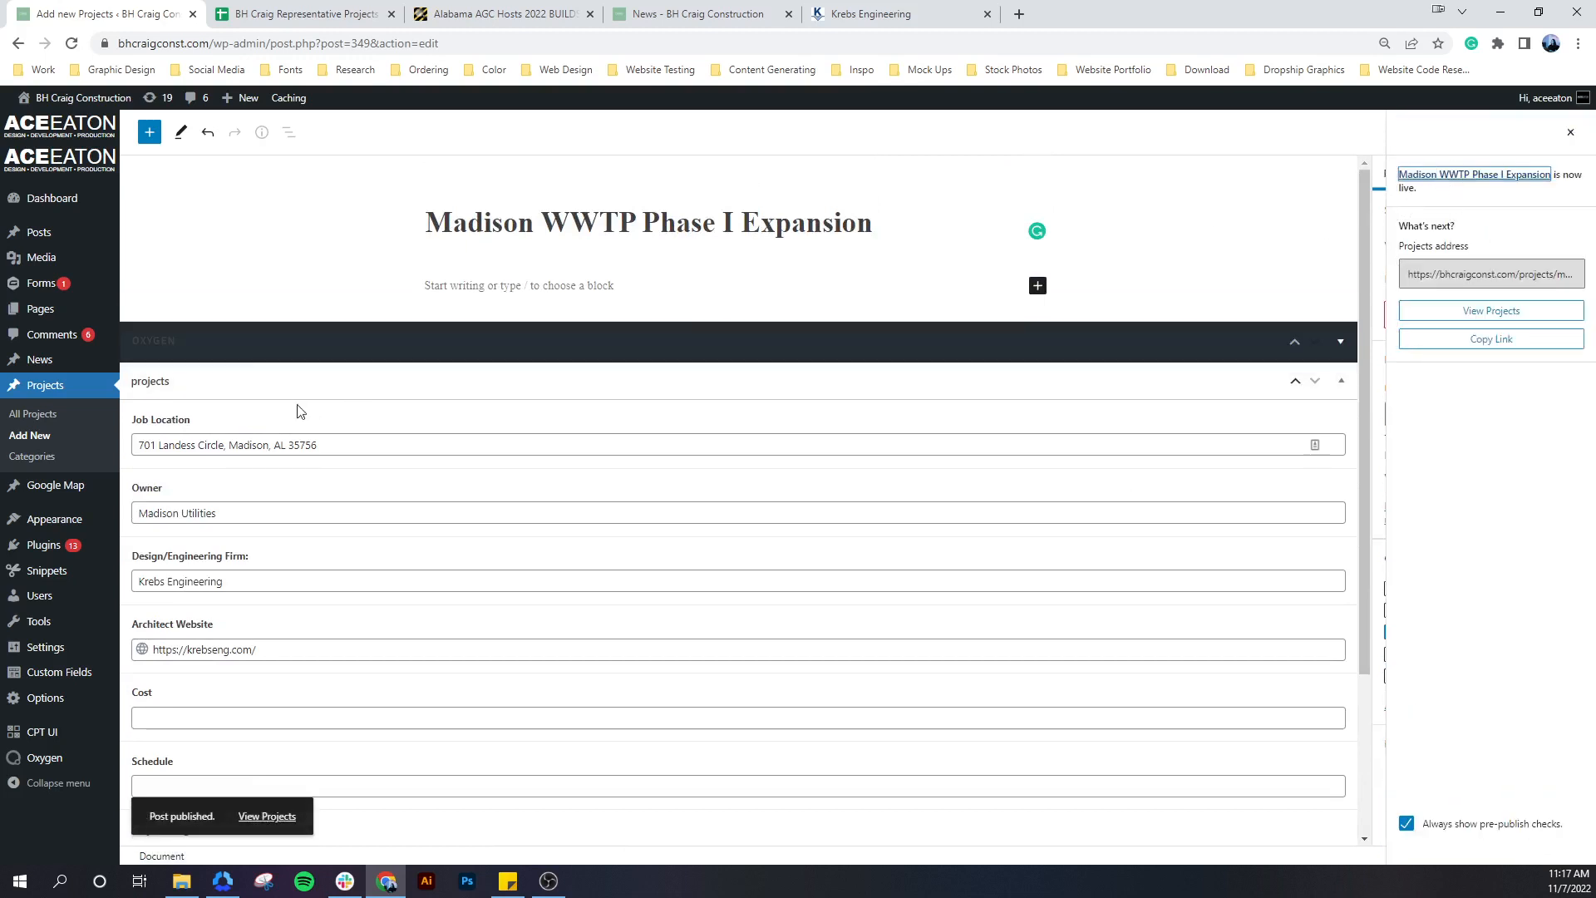
Start a new project and title it Quarry WTP Improvements, copying the name from the spreadsheet
left_click(38, 390)
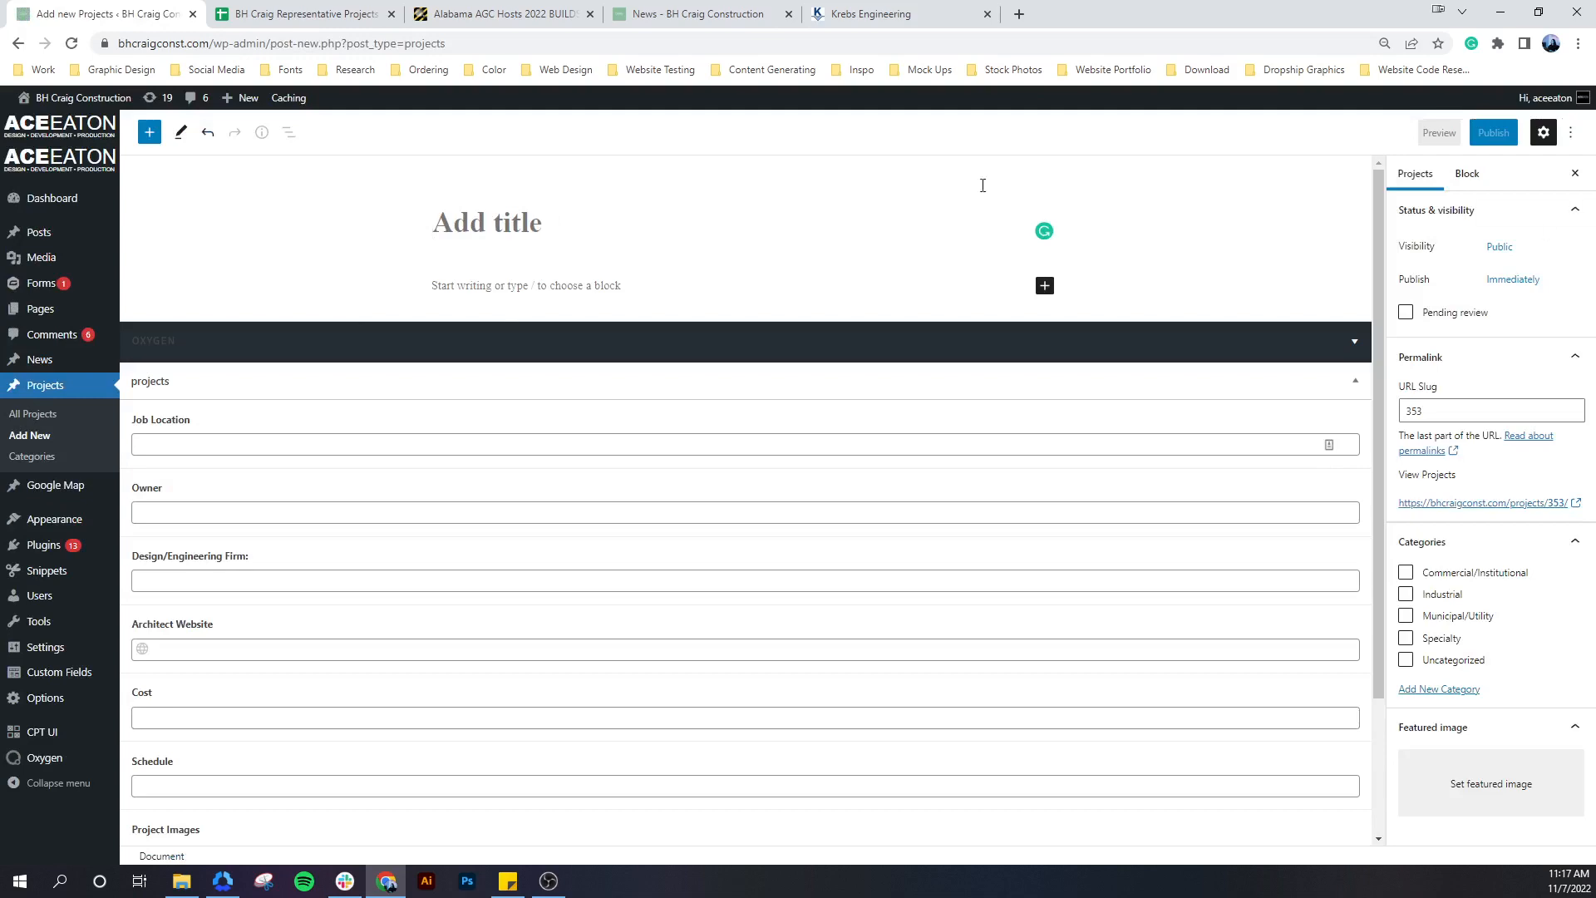
left_click(283, 14)
left_click(116, 655)
double_click(113, 654)
key("ctrl+c")
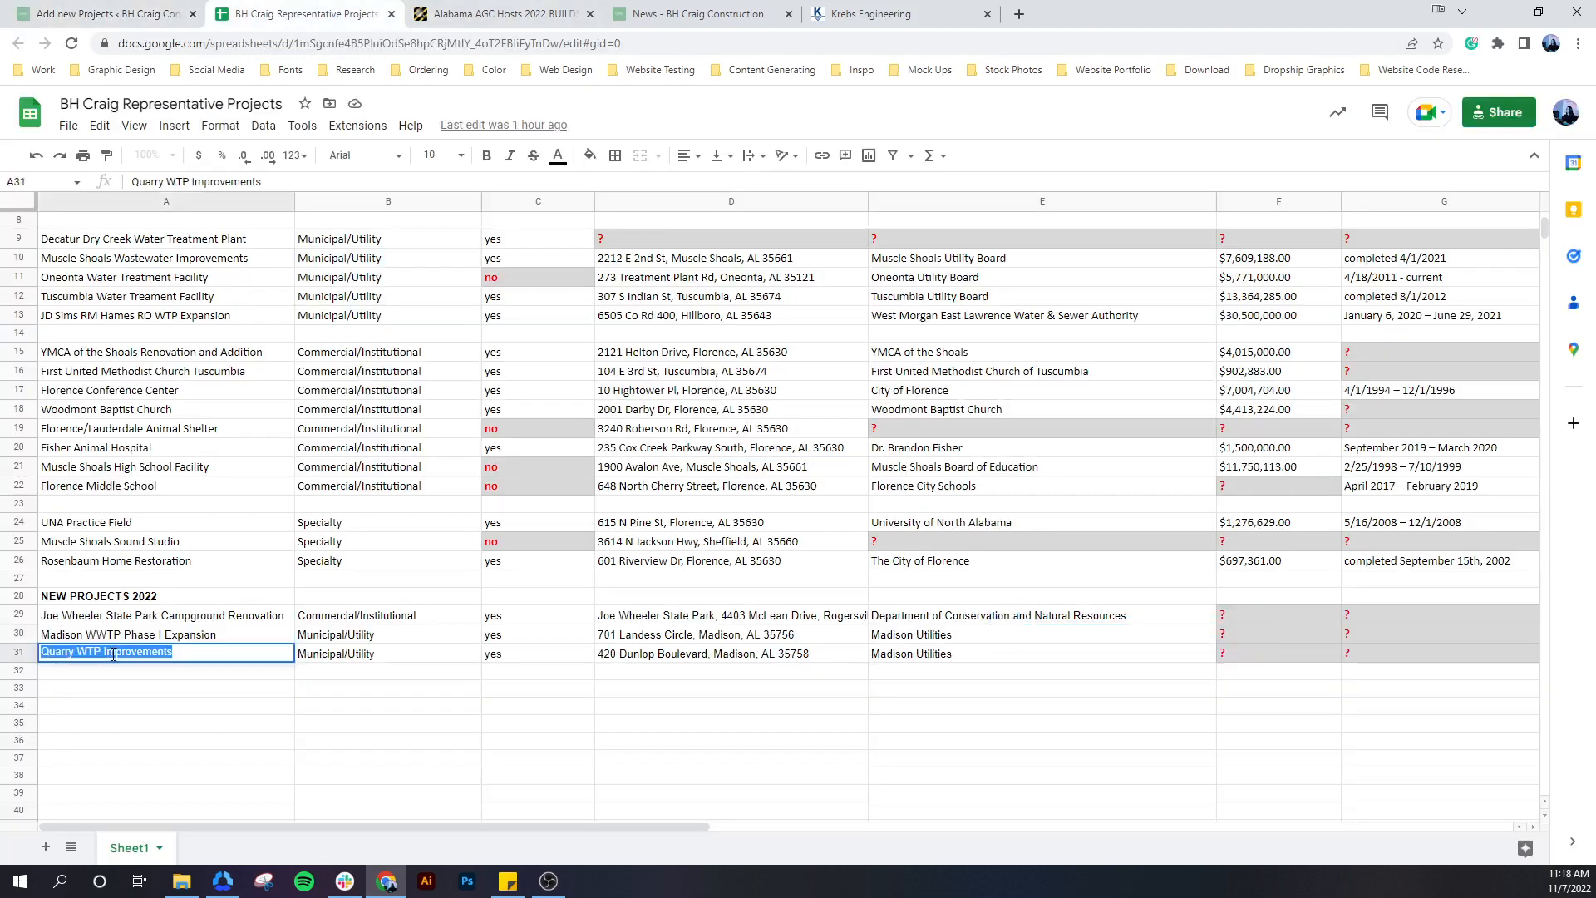
left_click(108, 14)
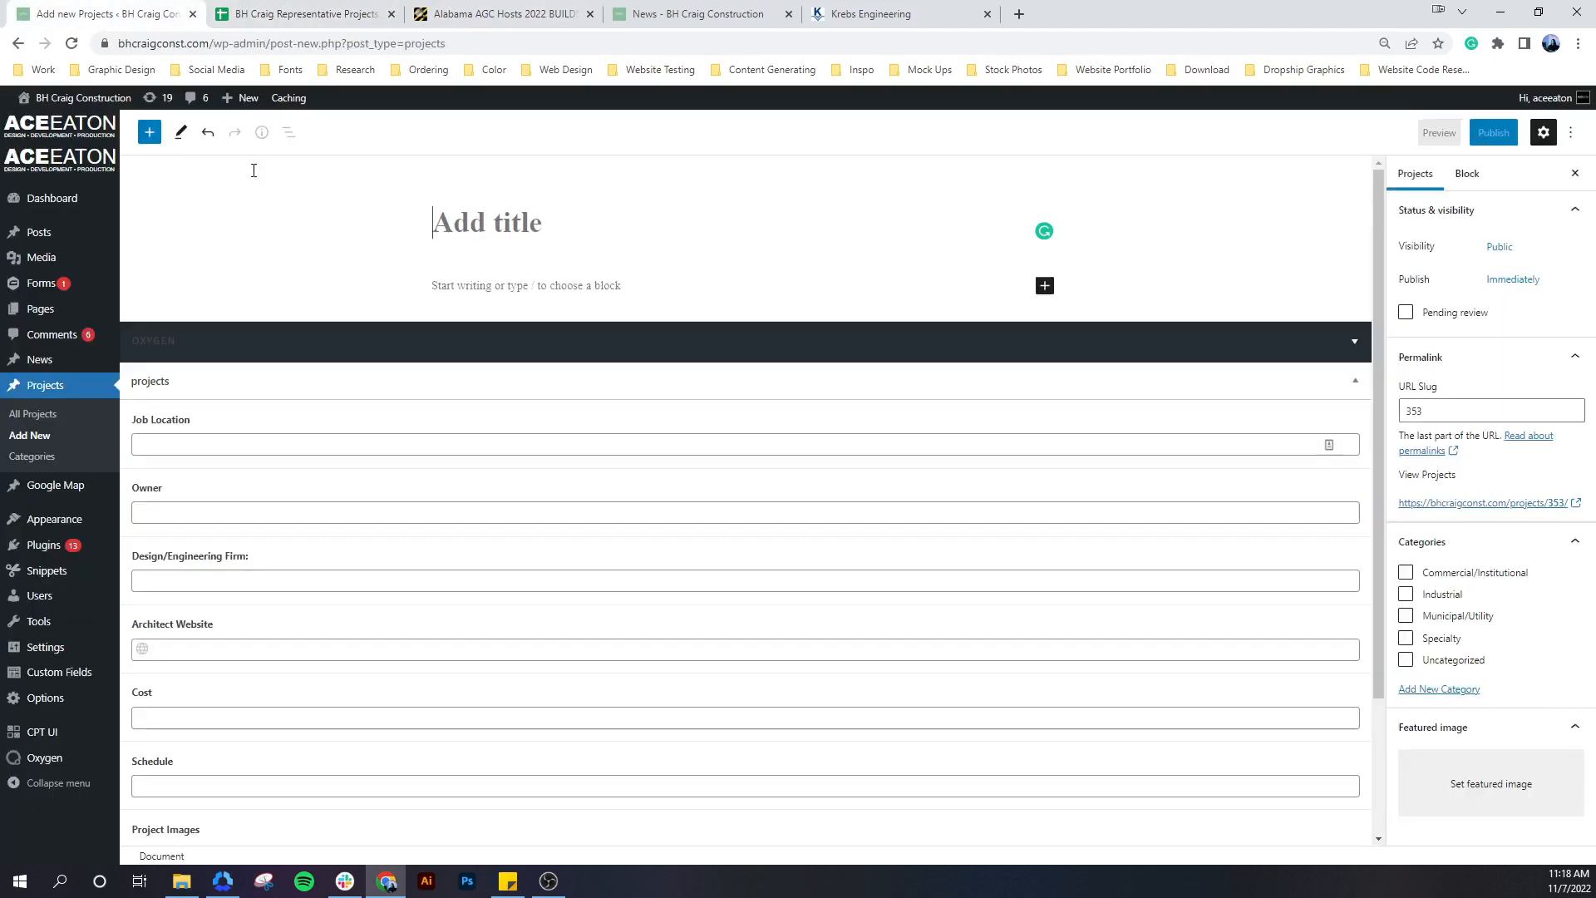
left_click(479, 217)
key("ctrl+v")
Copy the Quarry WTP Improvements address from the spreadsheet into the project's Job Location
left_click(254, 14)
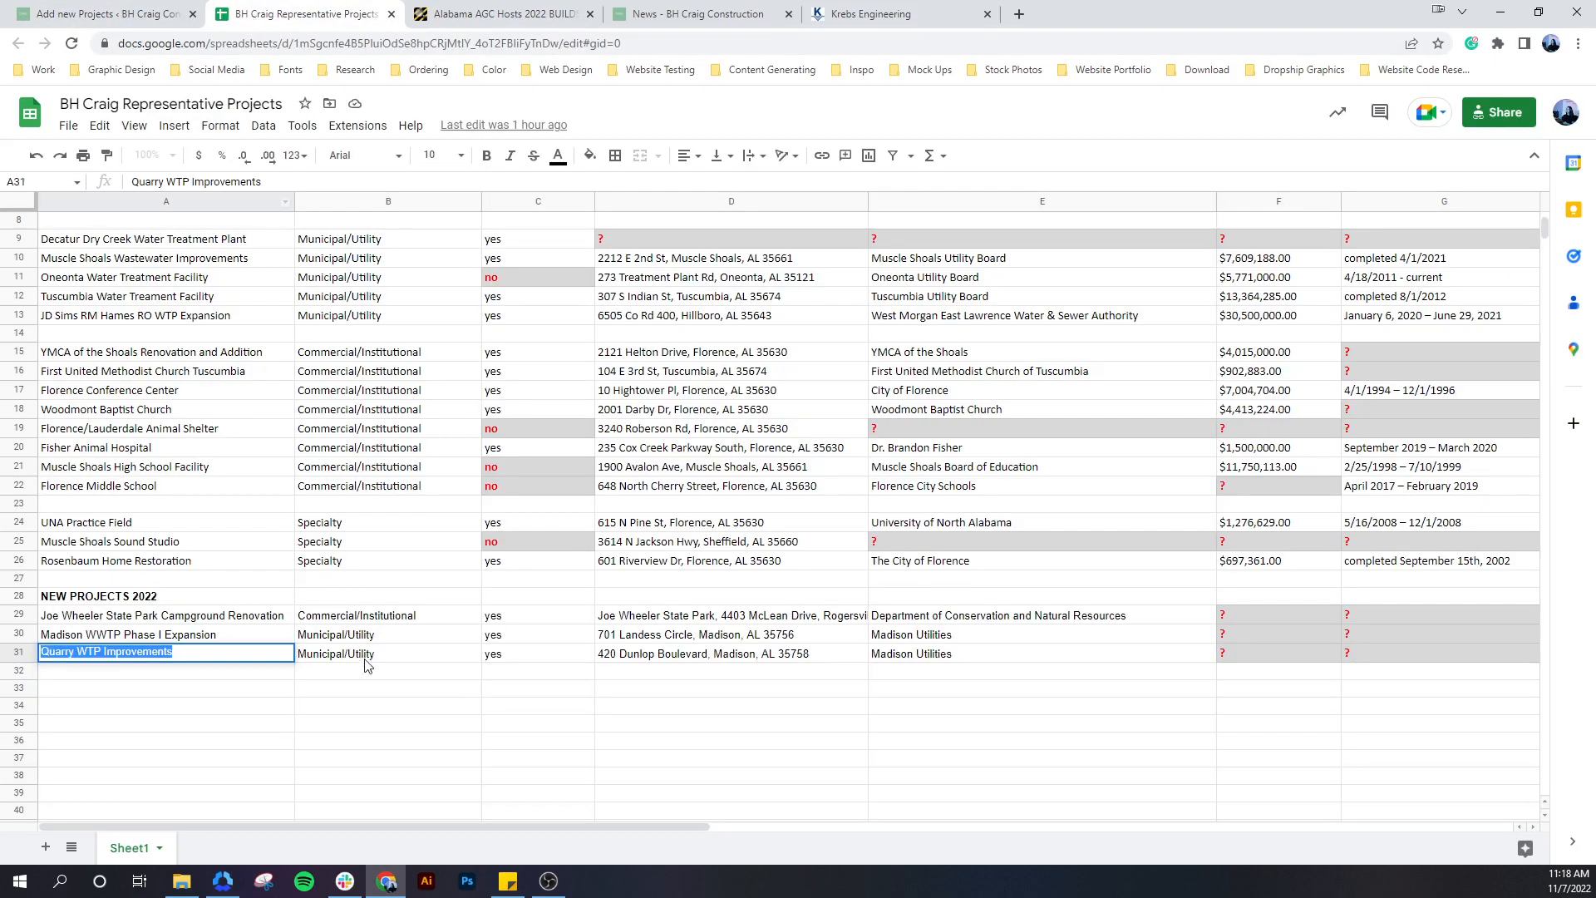
left_click(730, 657)
double_click(717, 655)
key("ctrl+c")
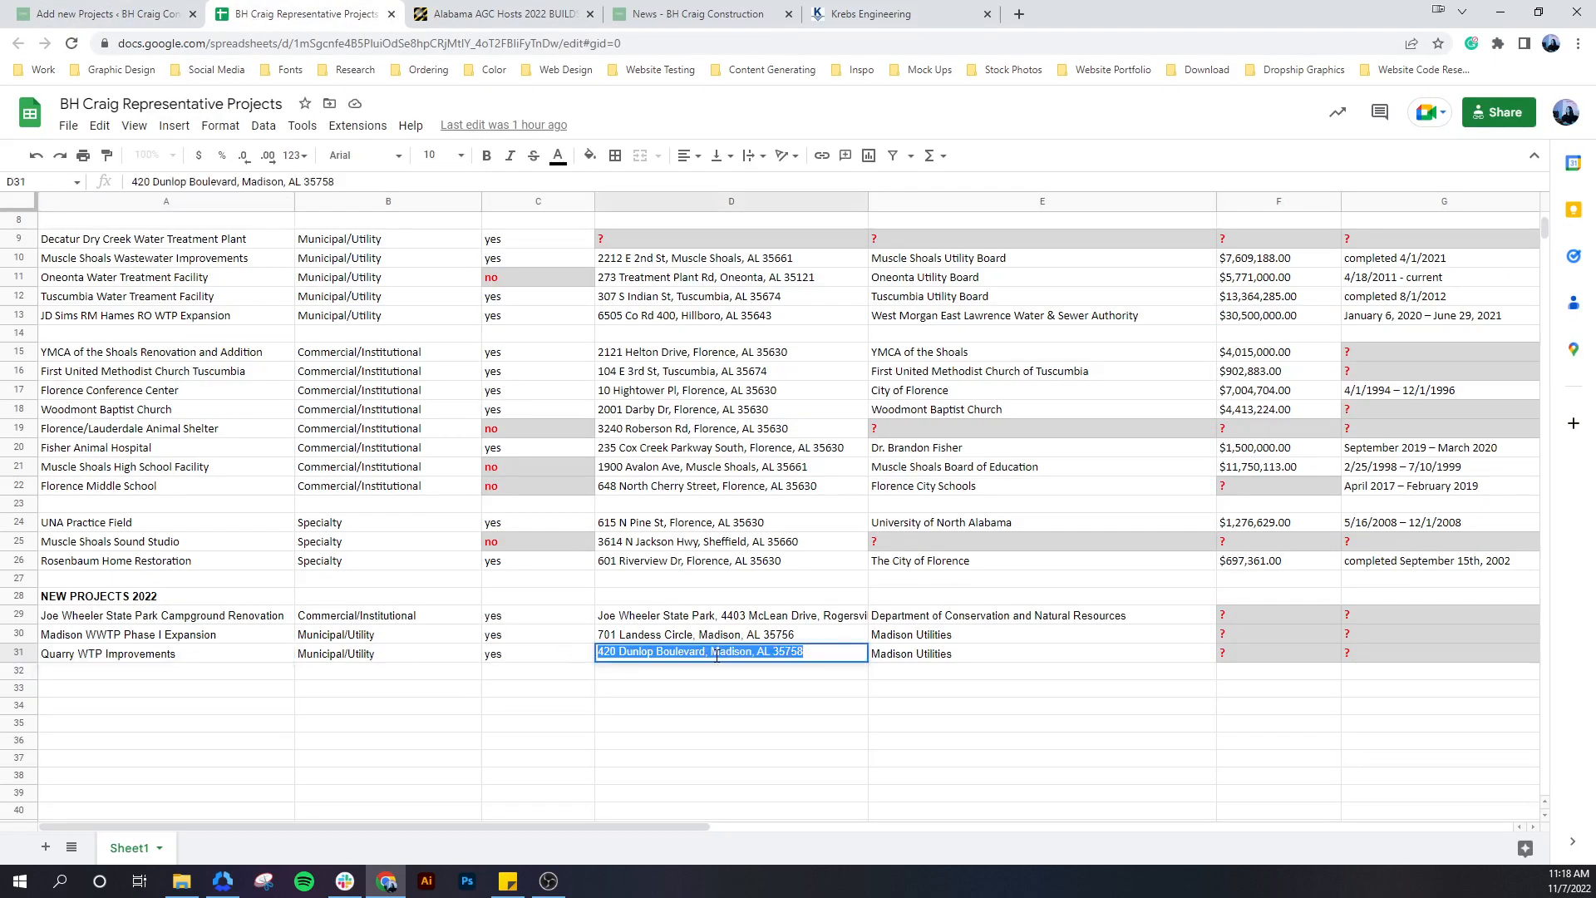
left_click(108, 14)
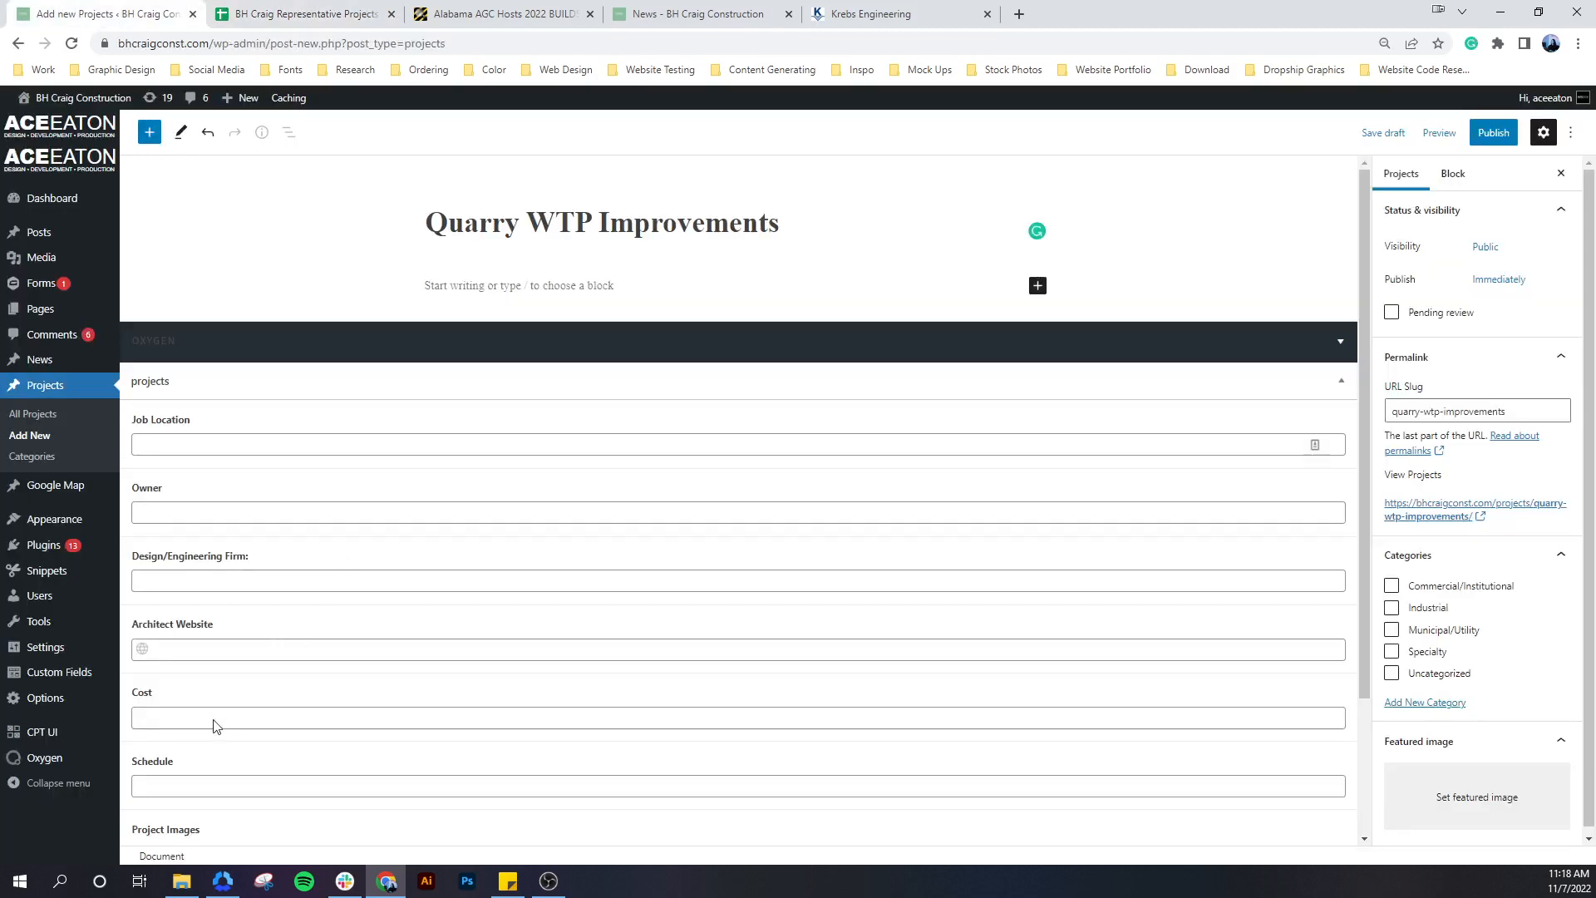
left_click(172, 446)
key("ctrl+v")
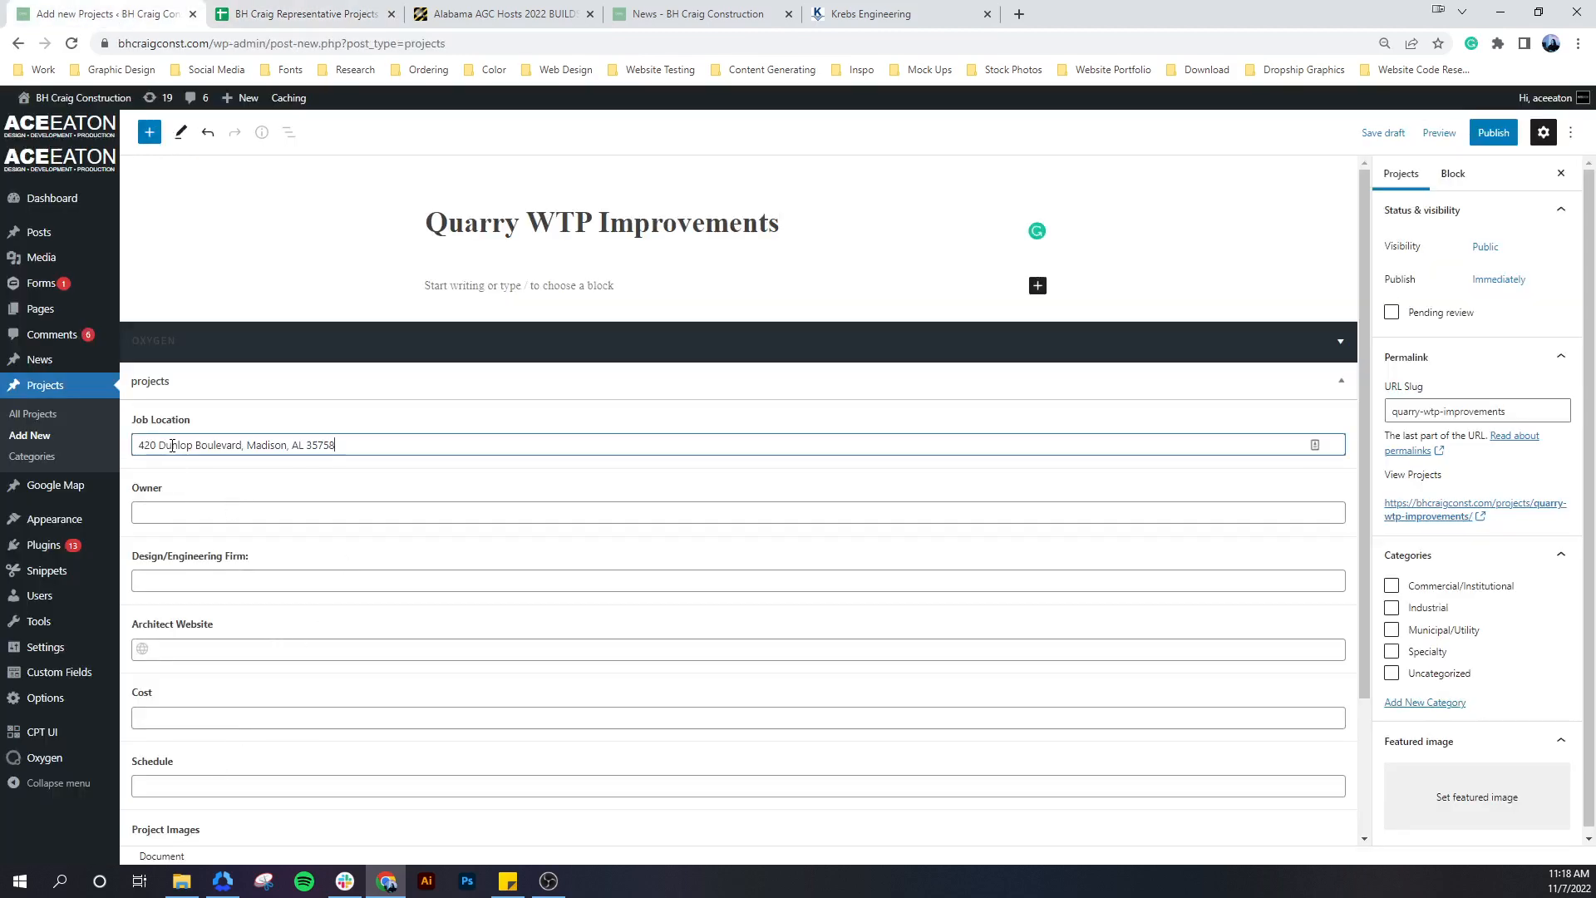
scroll(188, 474, "down", 3)
scroll(227, 534, "up", 3)
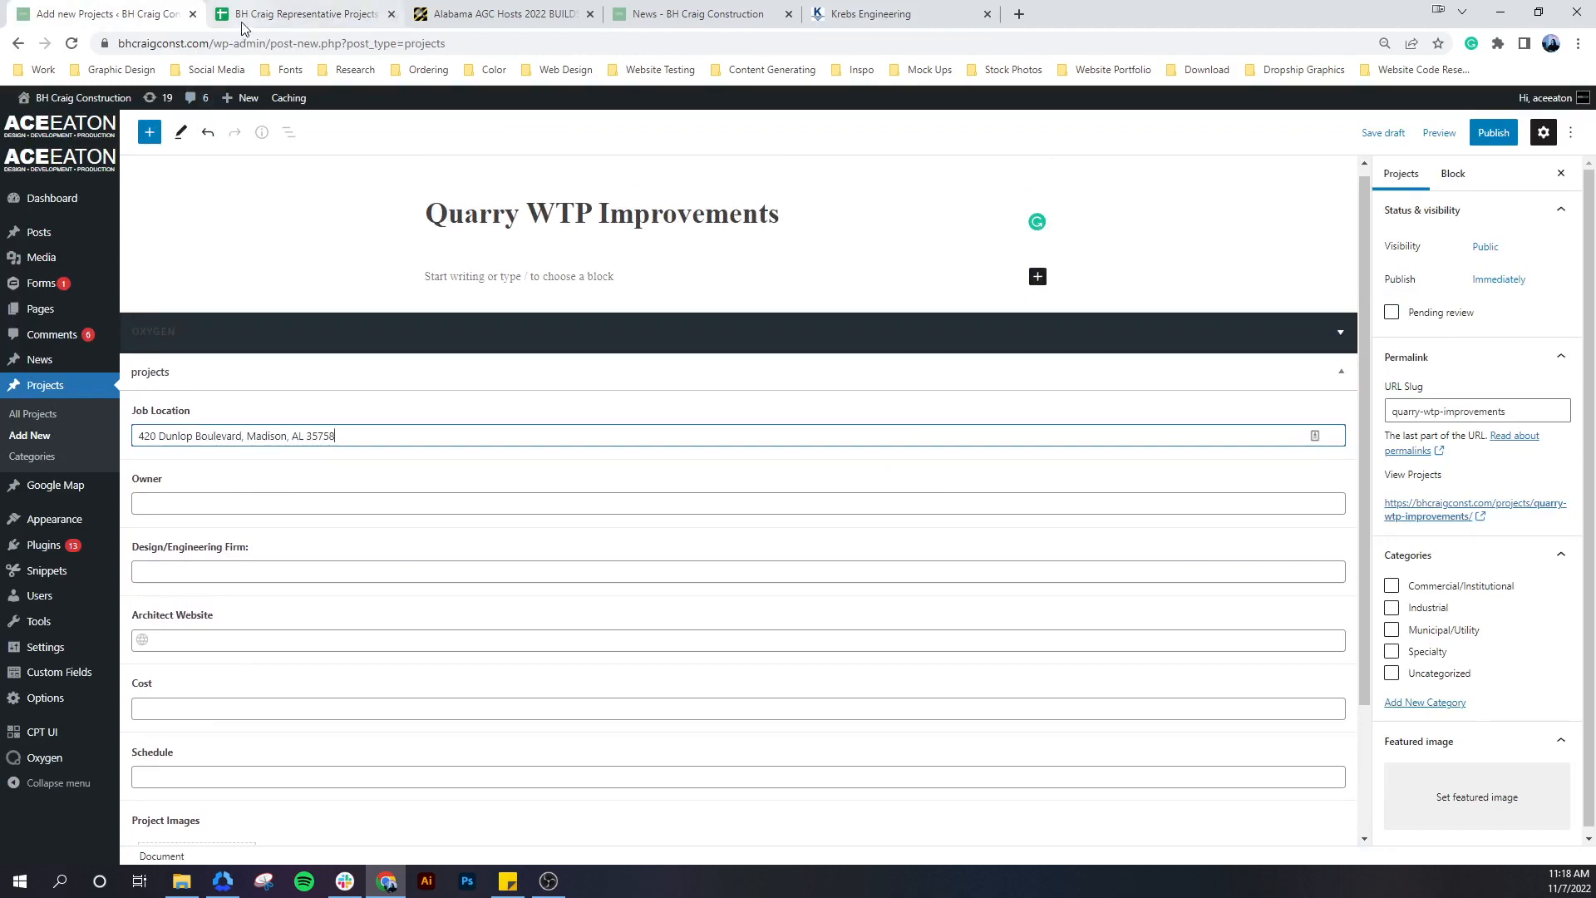
Copy Madison Utilities from the spreadsheet's Quarry WTP Improvements row into the project's Owner field
left_click(283, 14)
left_click(937, 656)
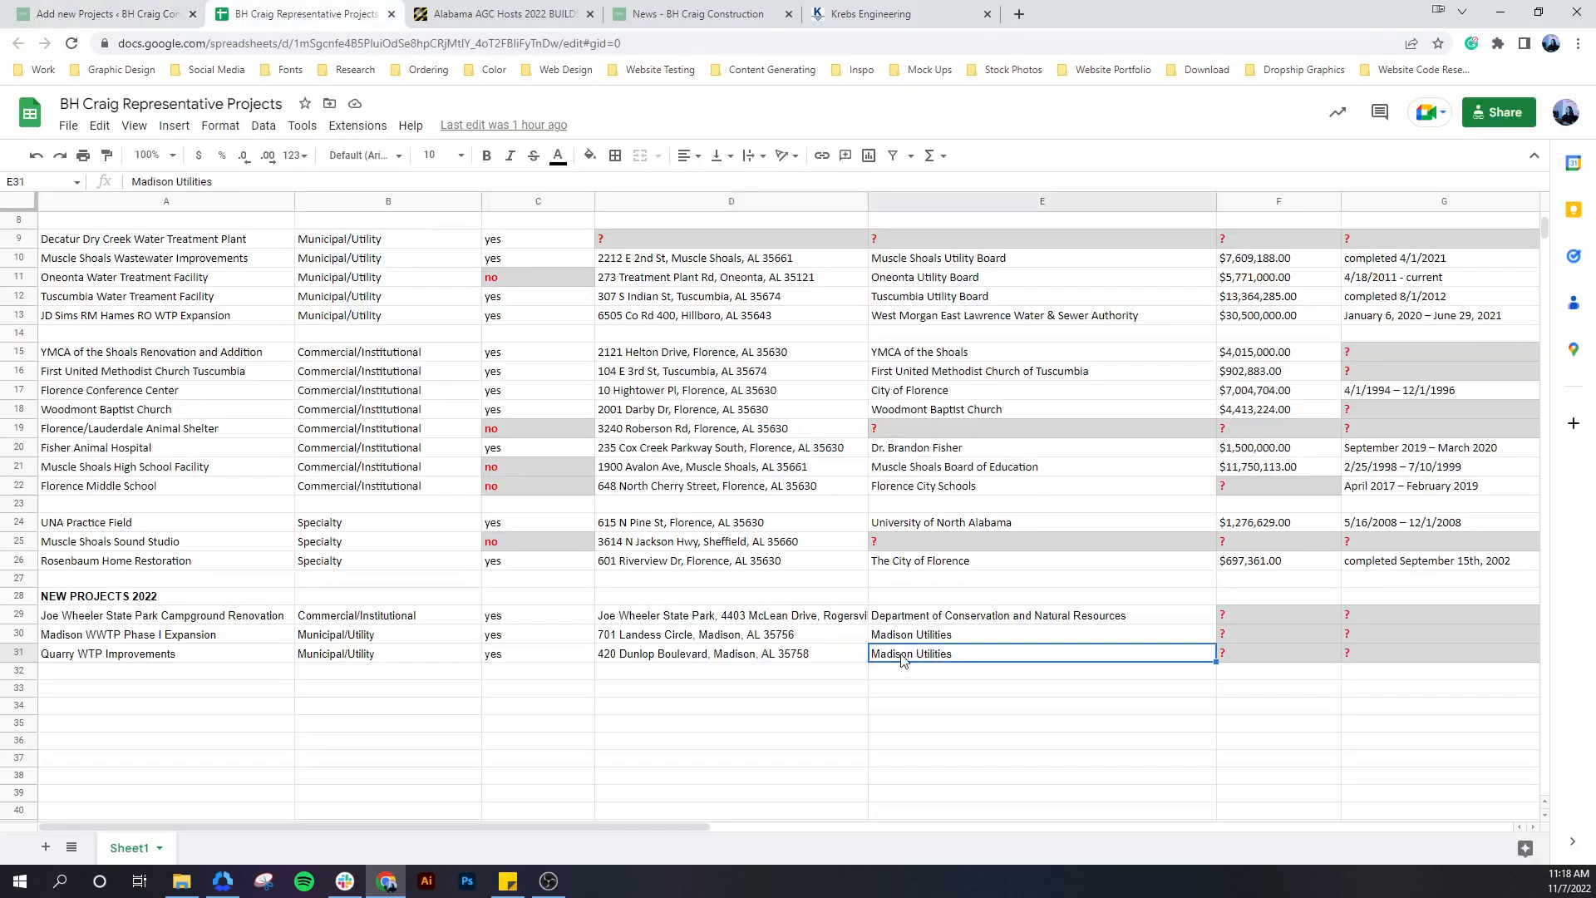
triple_click(902, 656)
key("ctrl+c")
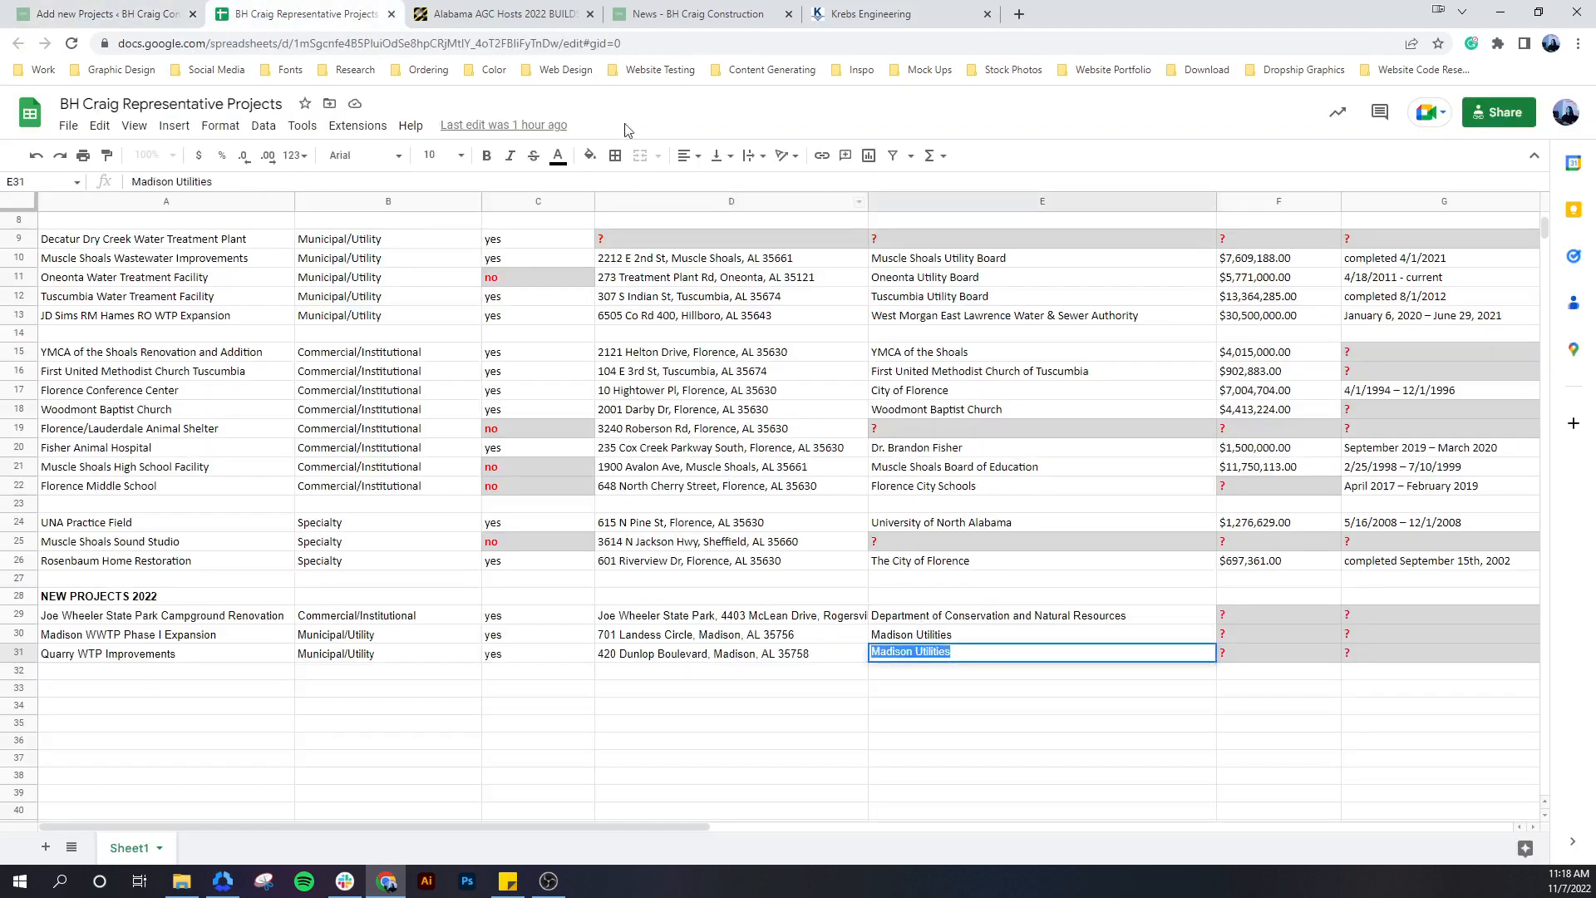
left_click(98, 21)
left_click(188, 504)
key("ctrl+v")
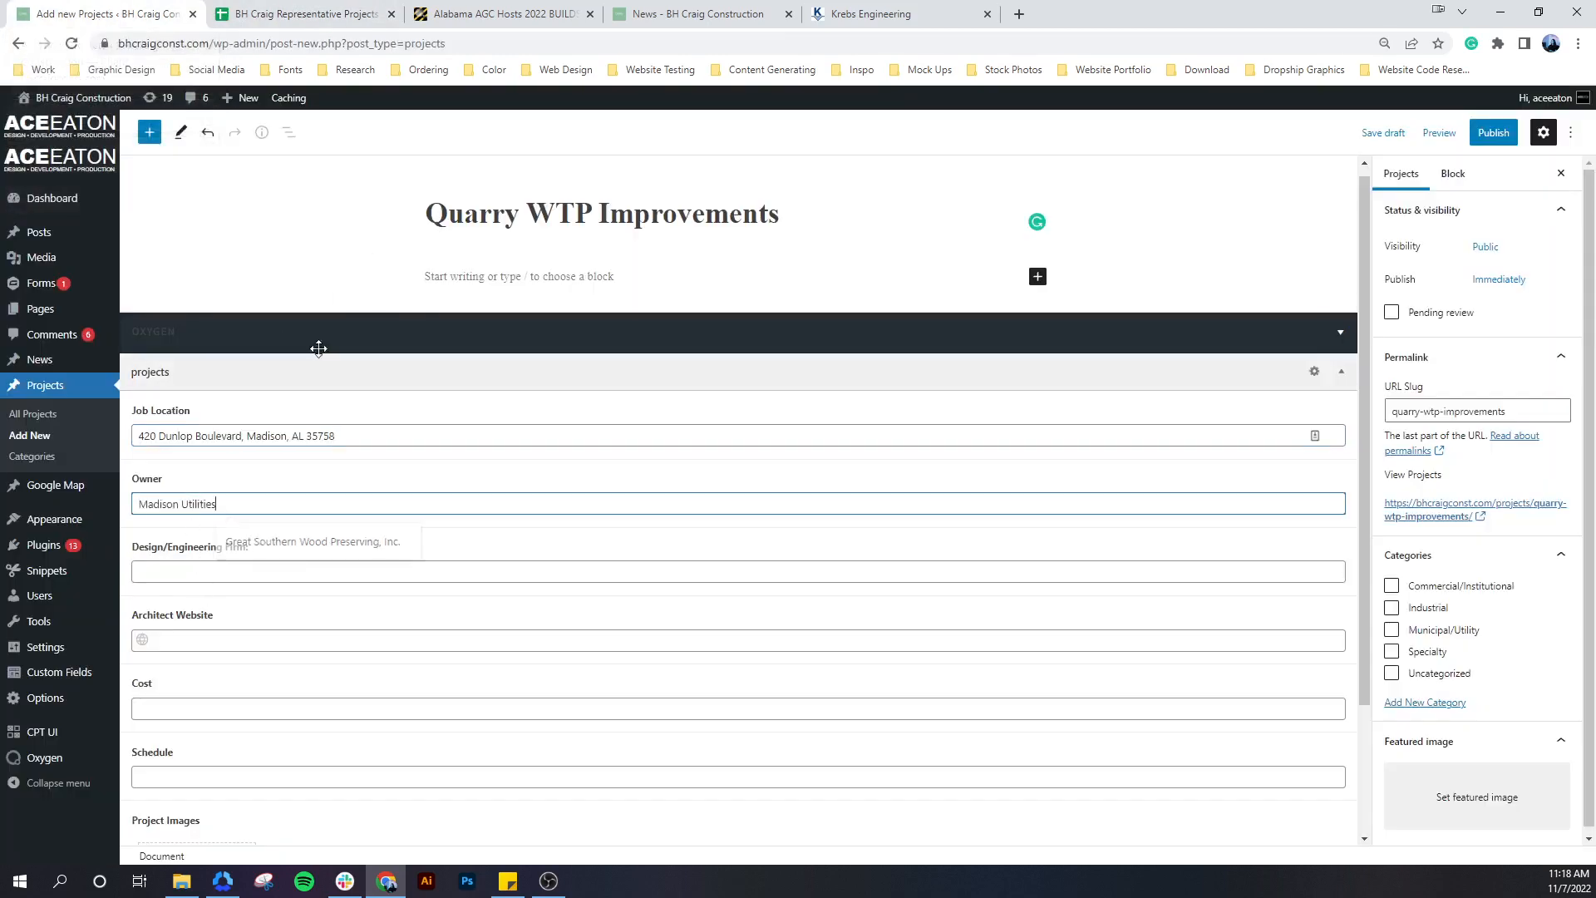
Copy Krebs Engineering from the spreadsheet's Quarry WTP Improvements row into the project's Design/Engineering Firm field
left_click(337, 18)
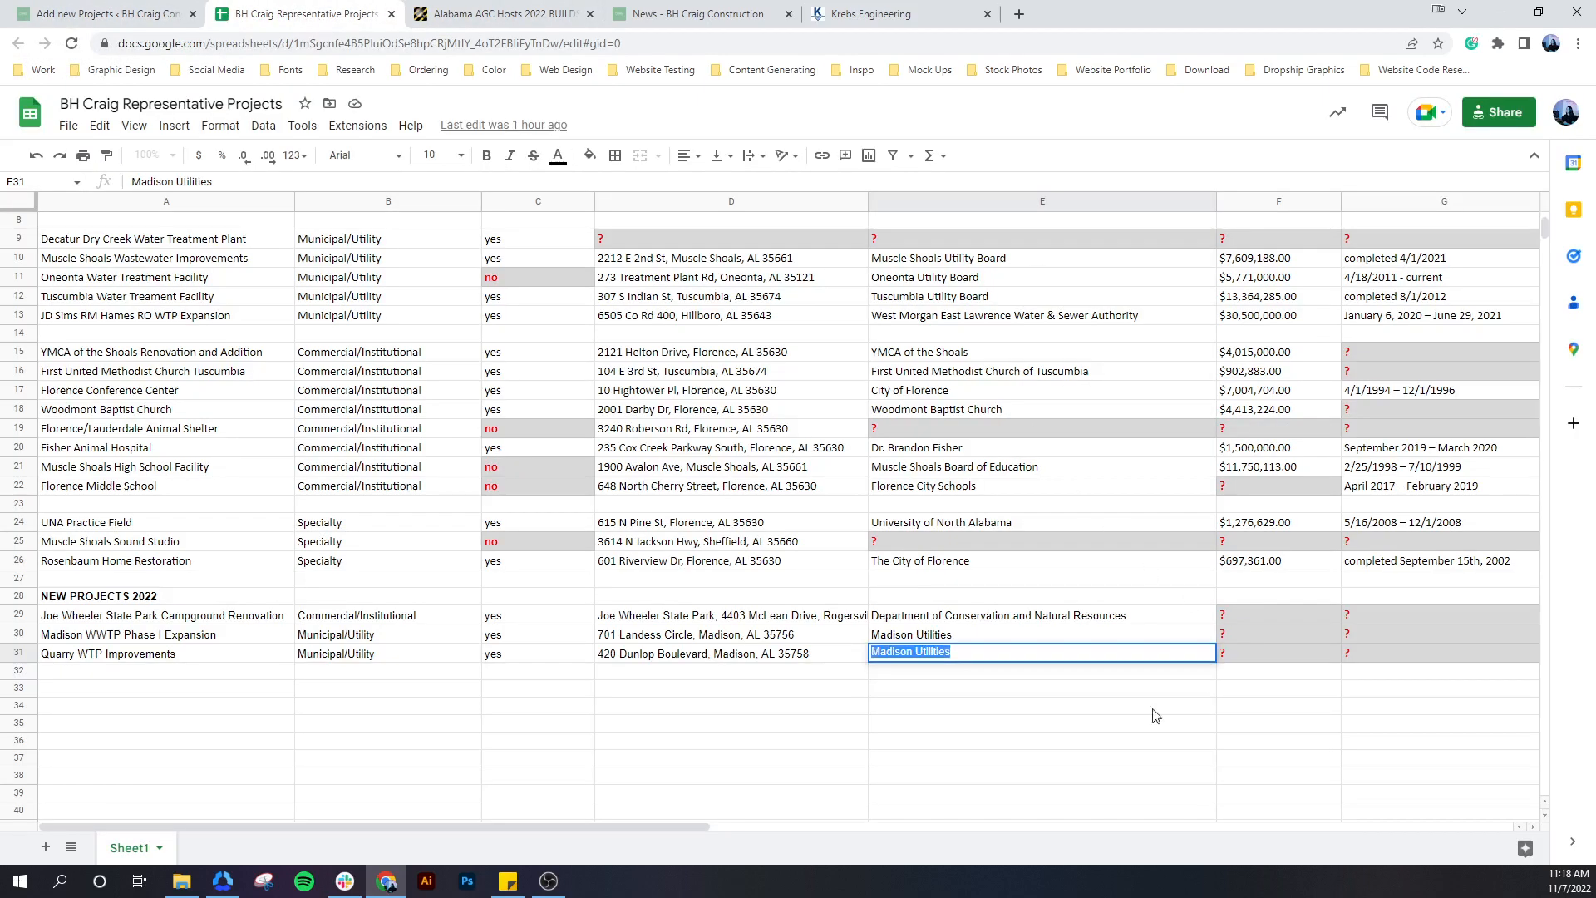
left_click_drag(676, 828, 976, 829)
double_click(1044, 638)
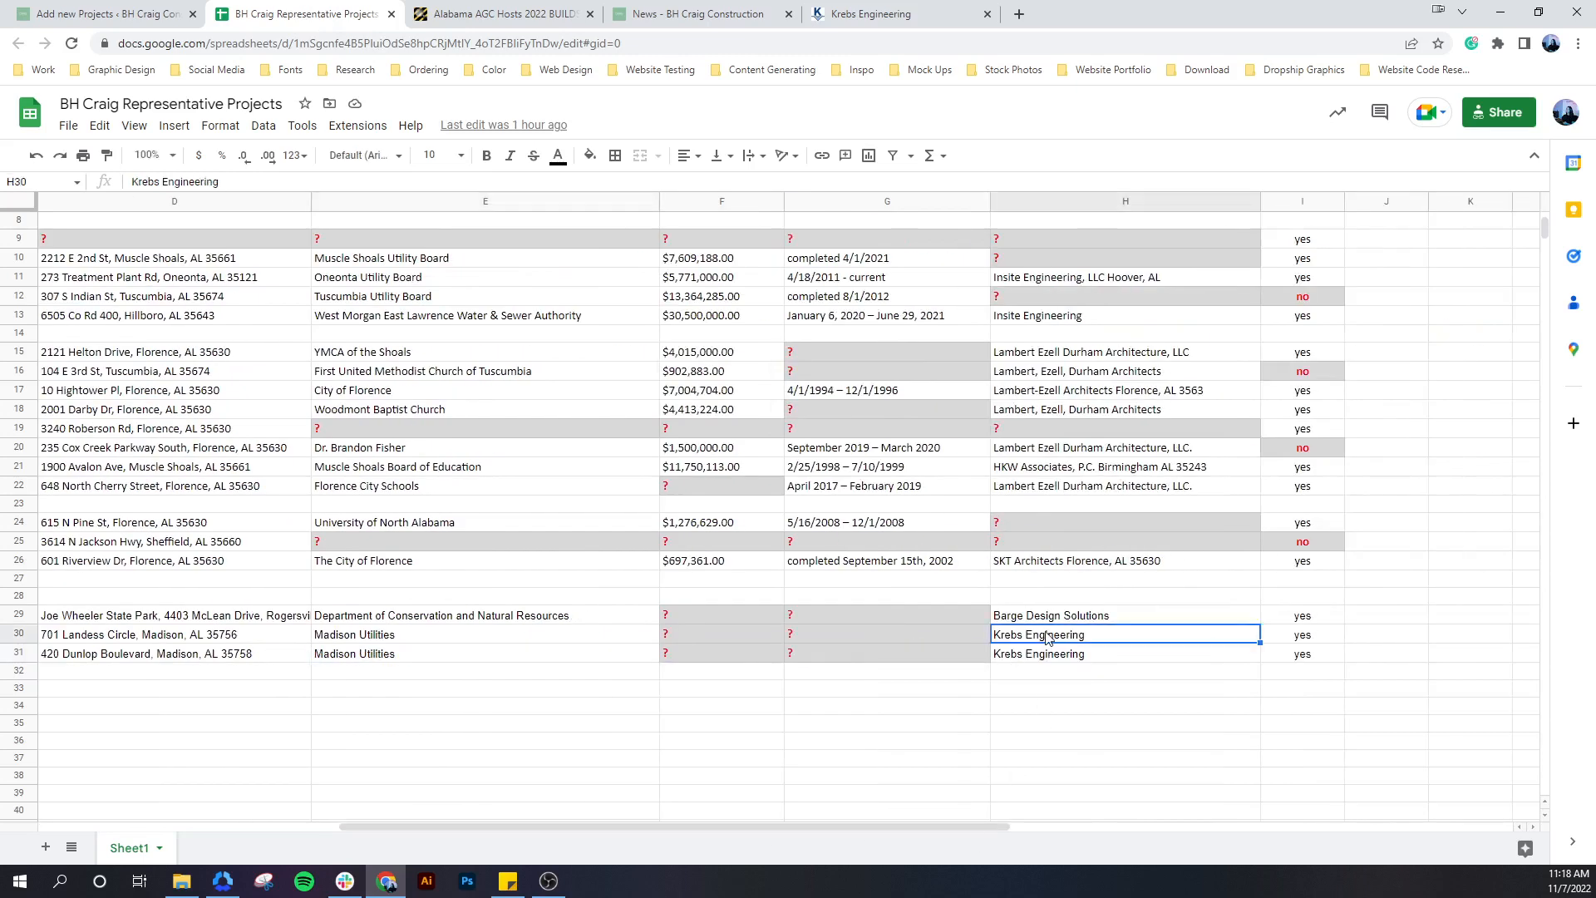
left_click(1044, 656)
double_click(1042, 657)
key("ctrl+c")
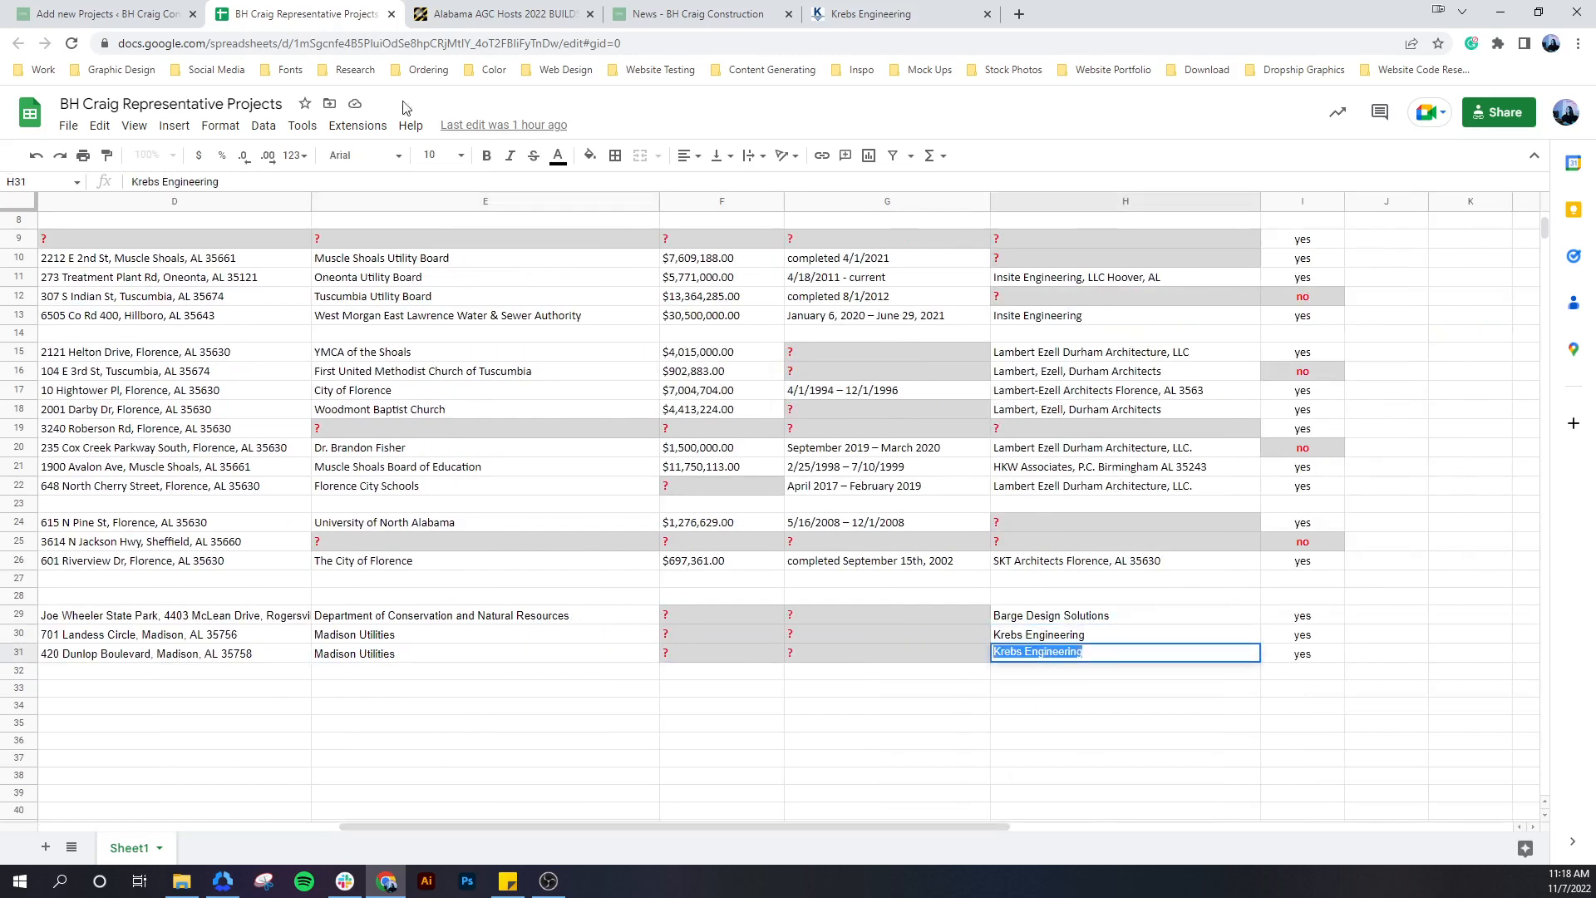
left_click(115, 13)
left_click(193, 565)
key("ctrl+v")
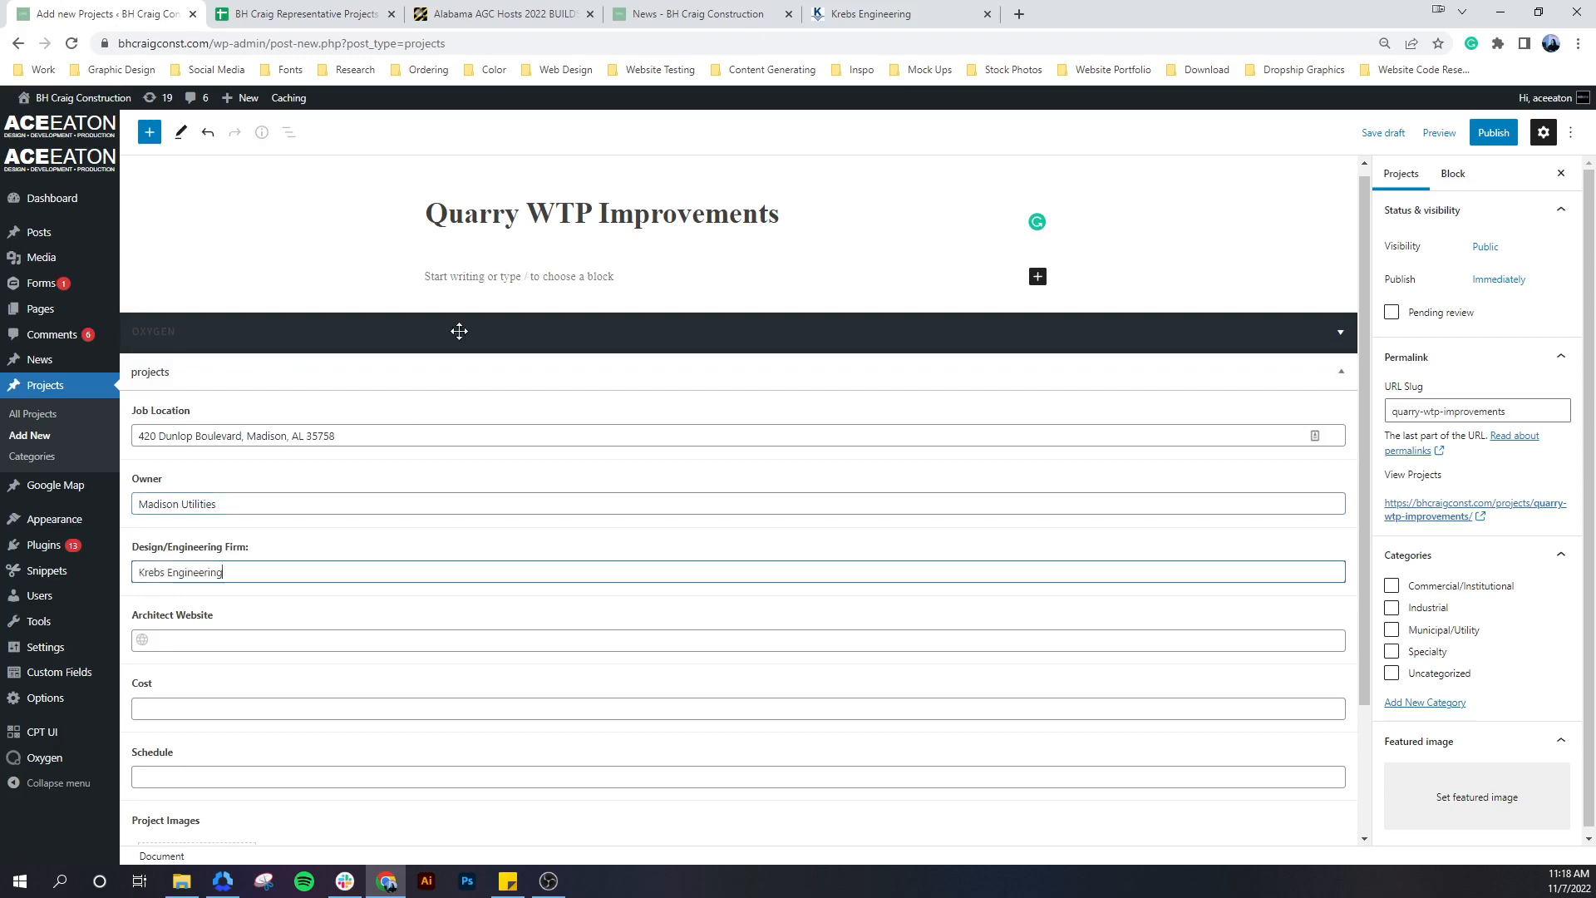
left_click(865, 13)
left_click(795, 43)
key("ctrl+c")
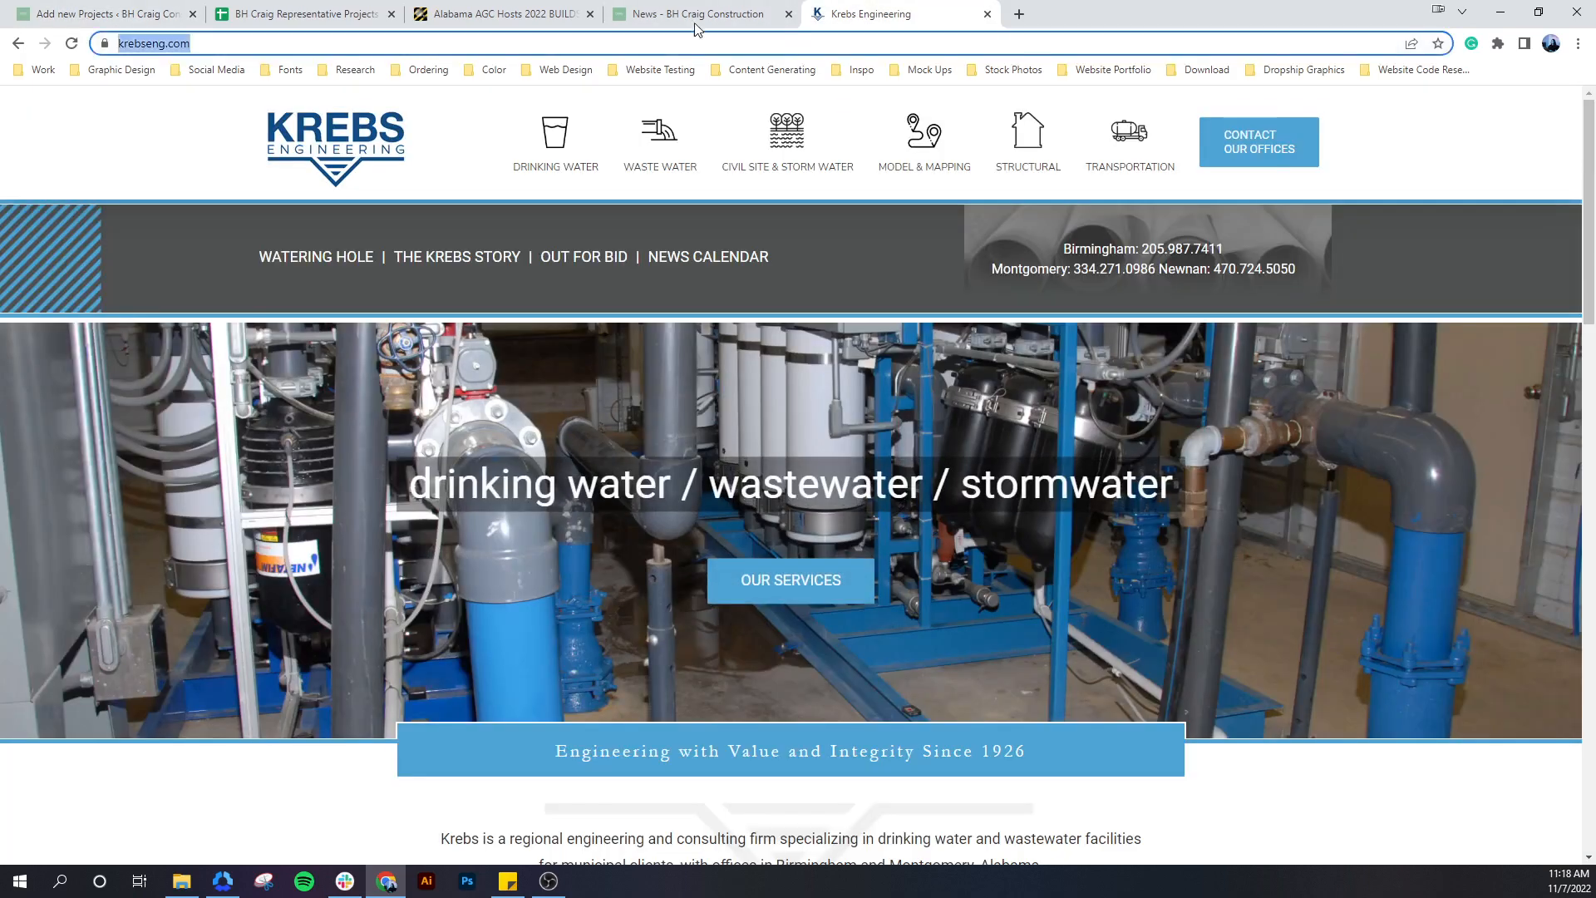
left_click(115, 14)
left_click(202, 639)
key("ctrl+v")
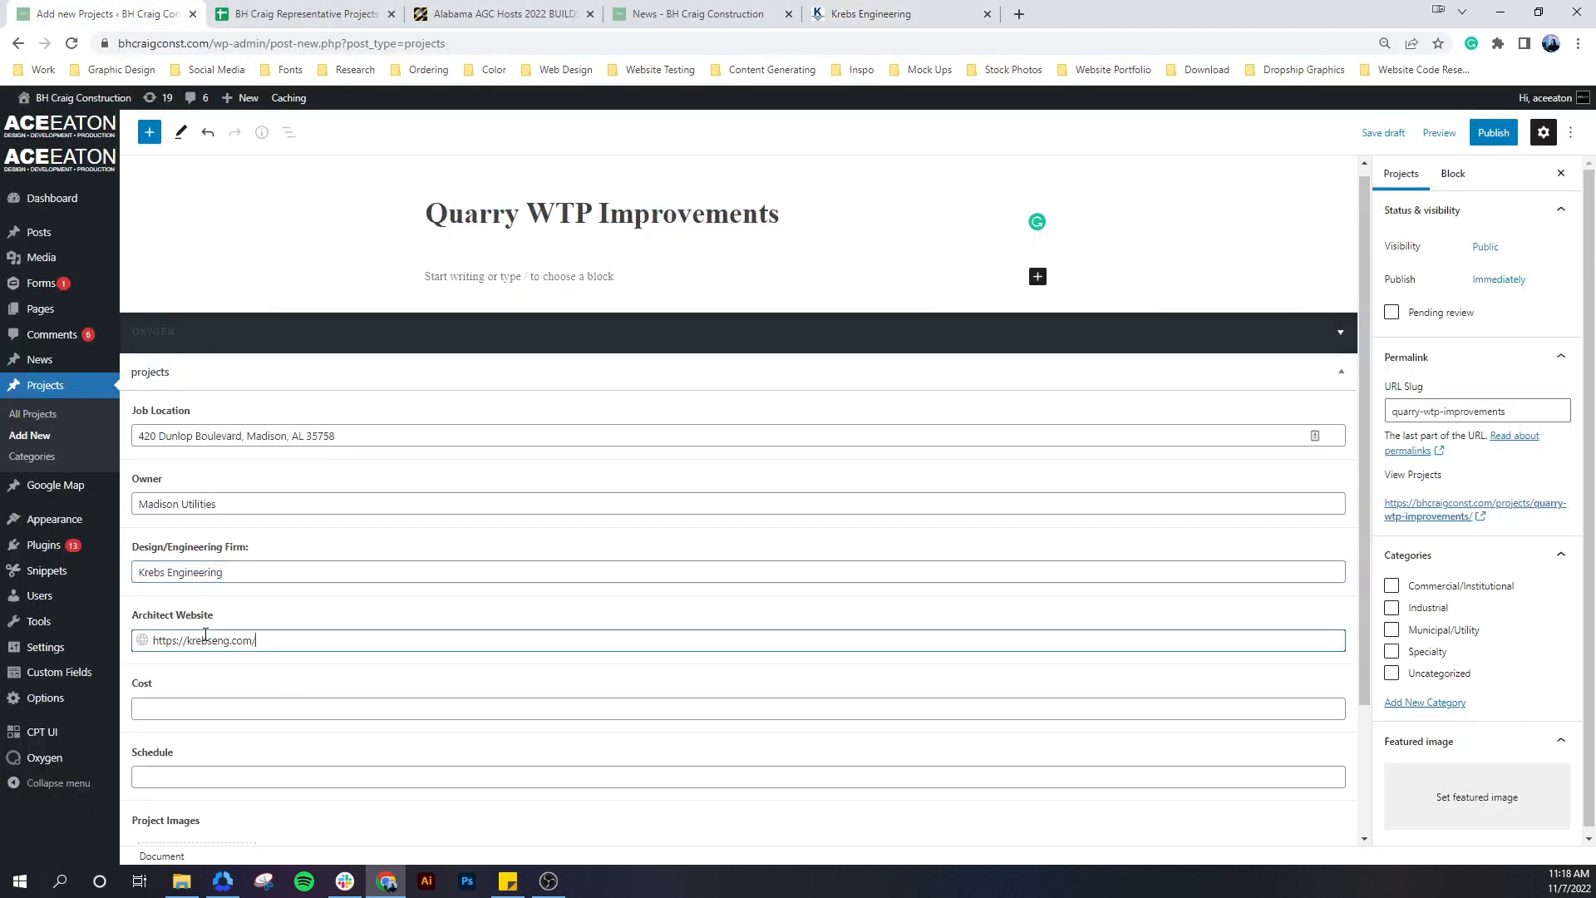
Upload the two Quarry photos to the media library and insert them as the project's images
scroll(199, 645, "down", 2)
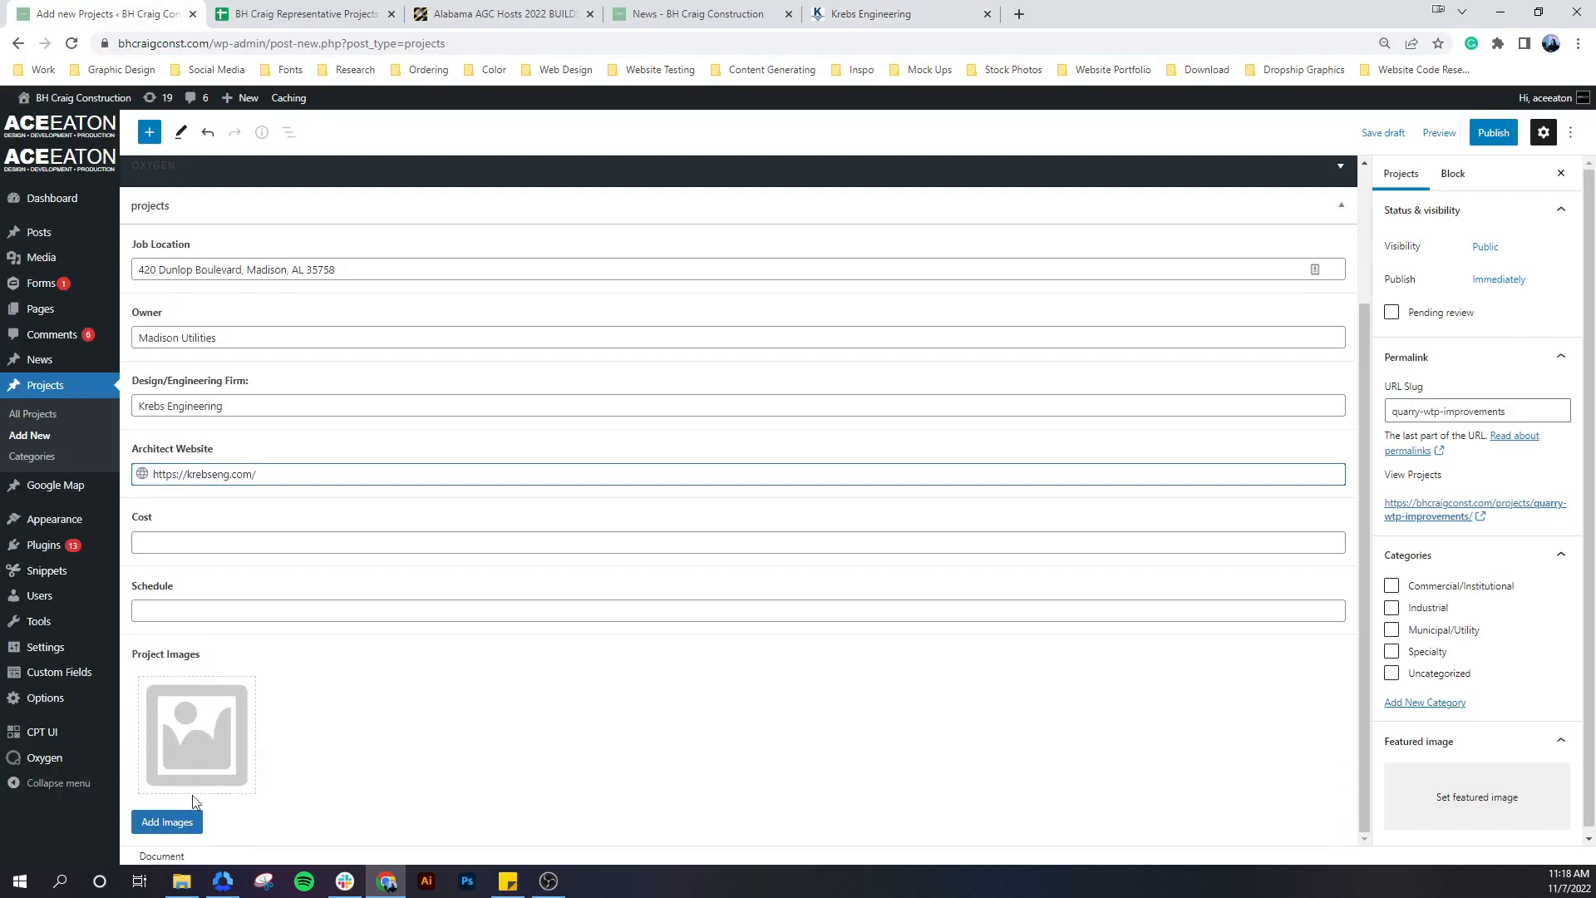
left_click(166, 822)
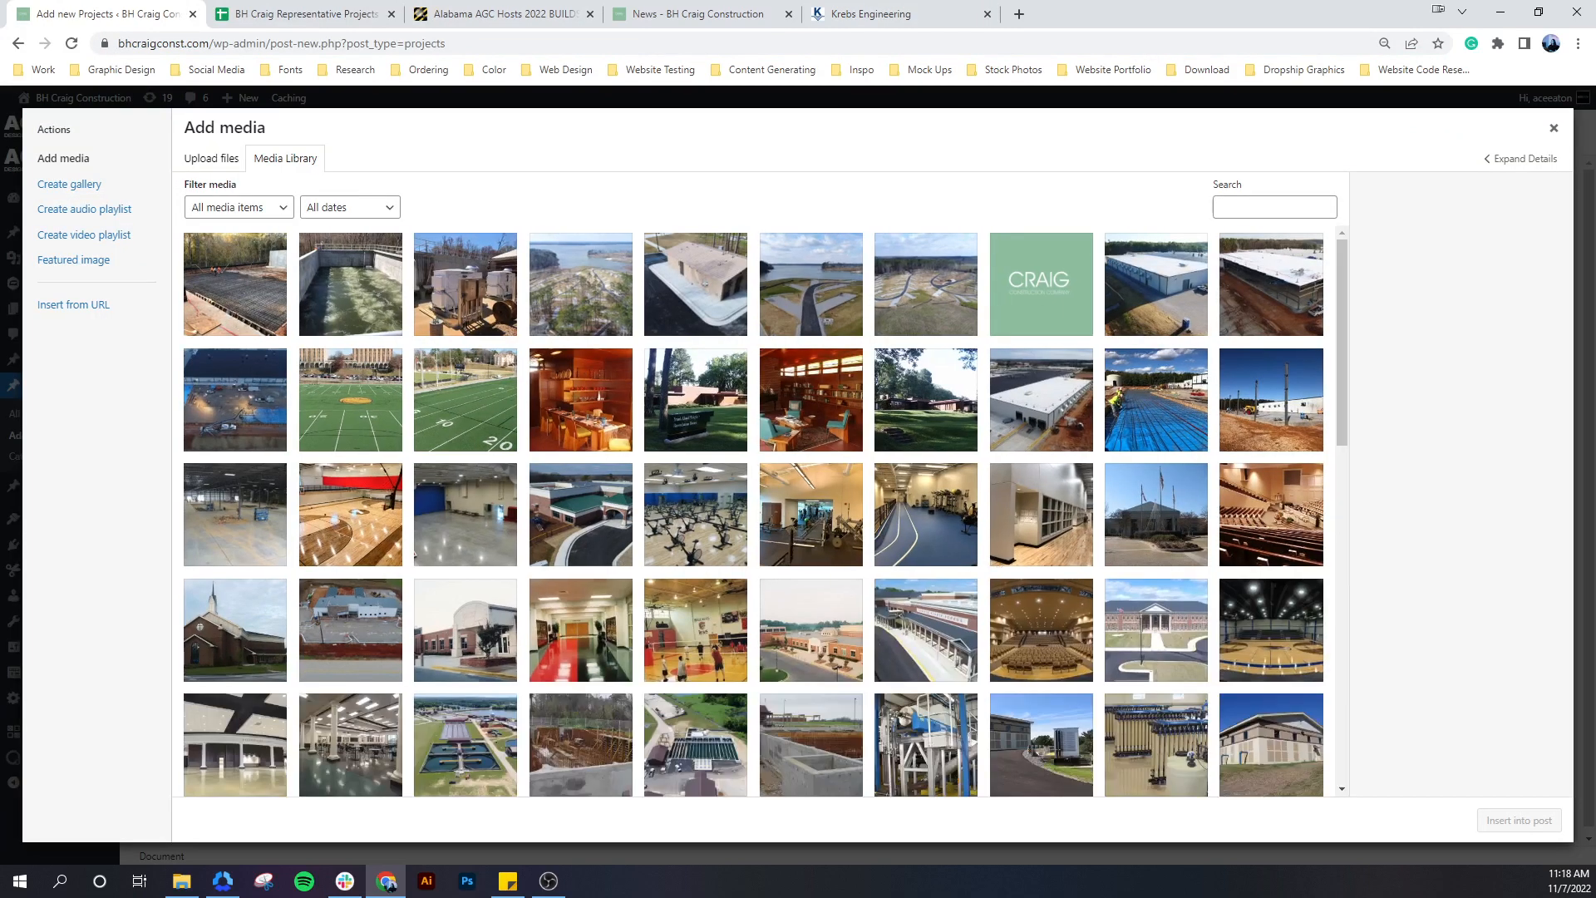
key("alt+Tab")
left_click_drag(1595, 357, 786, 382)
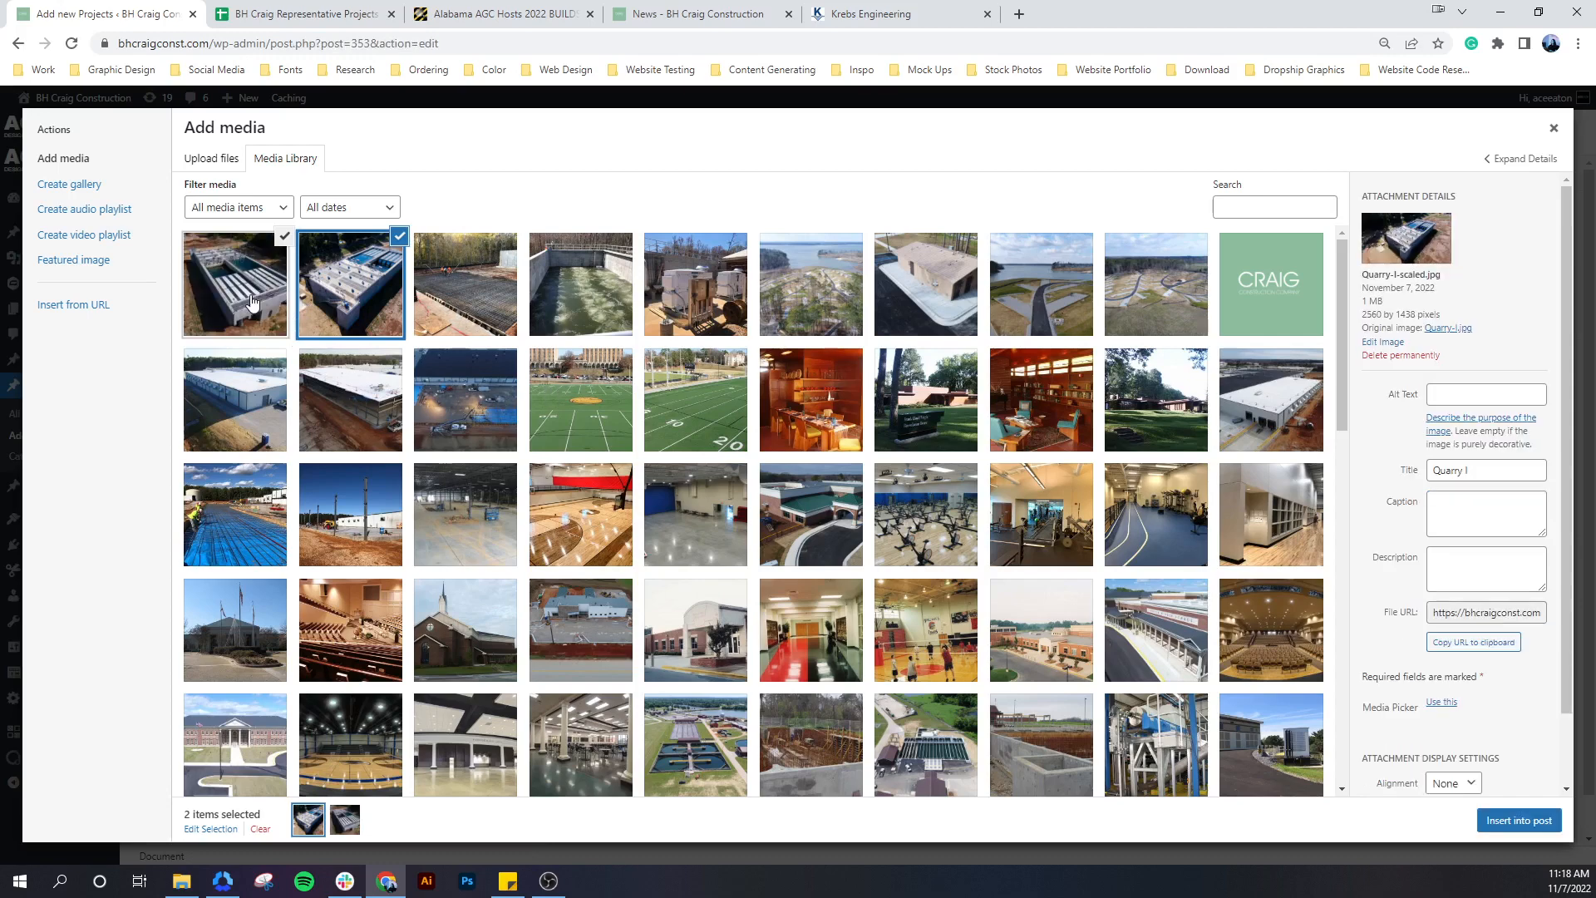
left_click(1496, 834)
scroll(1447, 607, "down", 1)
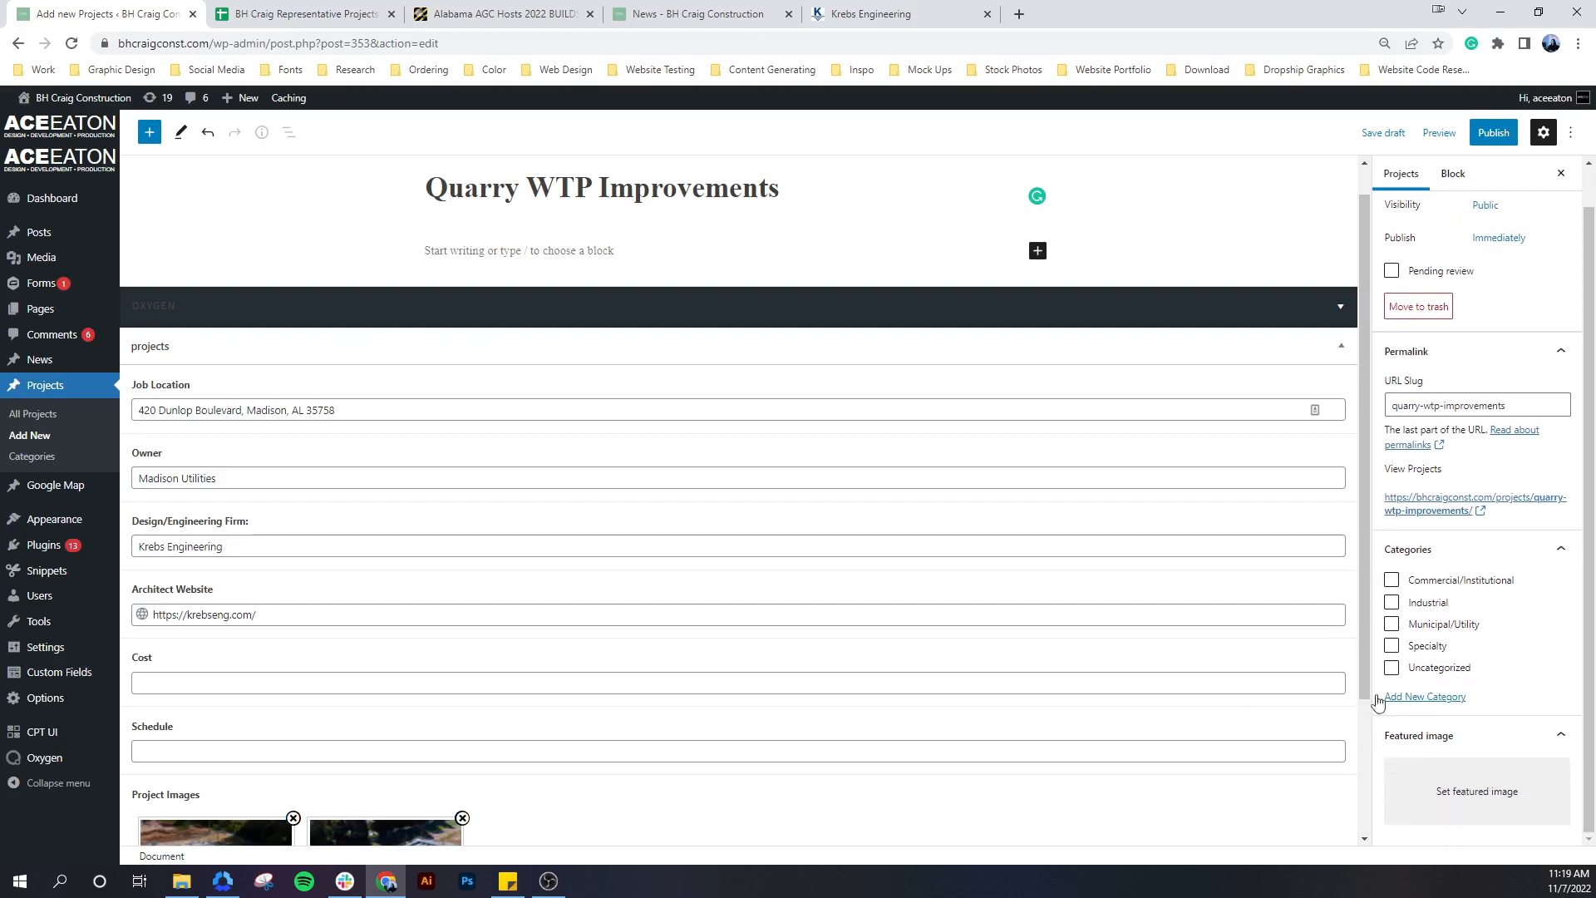
Set the Quarry-II photo from the media library as the project's featured image
scroll(1010, 691, "down", 2)
left_click(1476, 792)
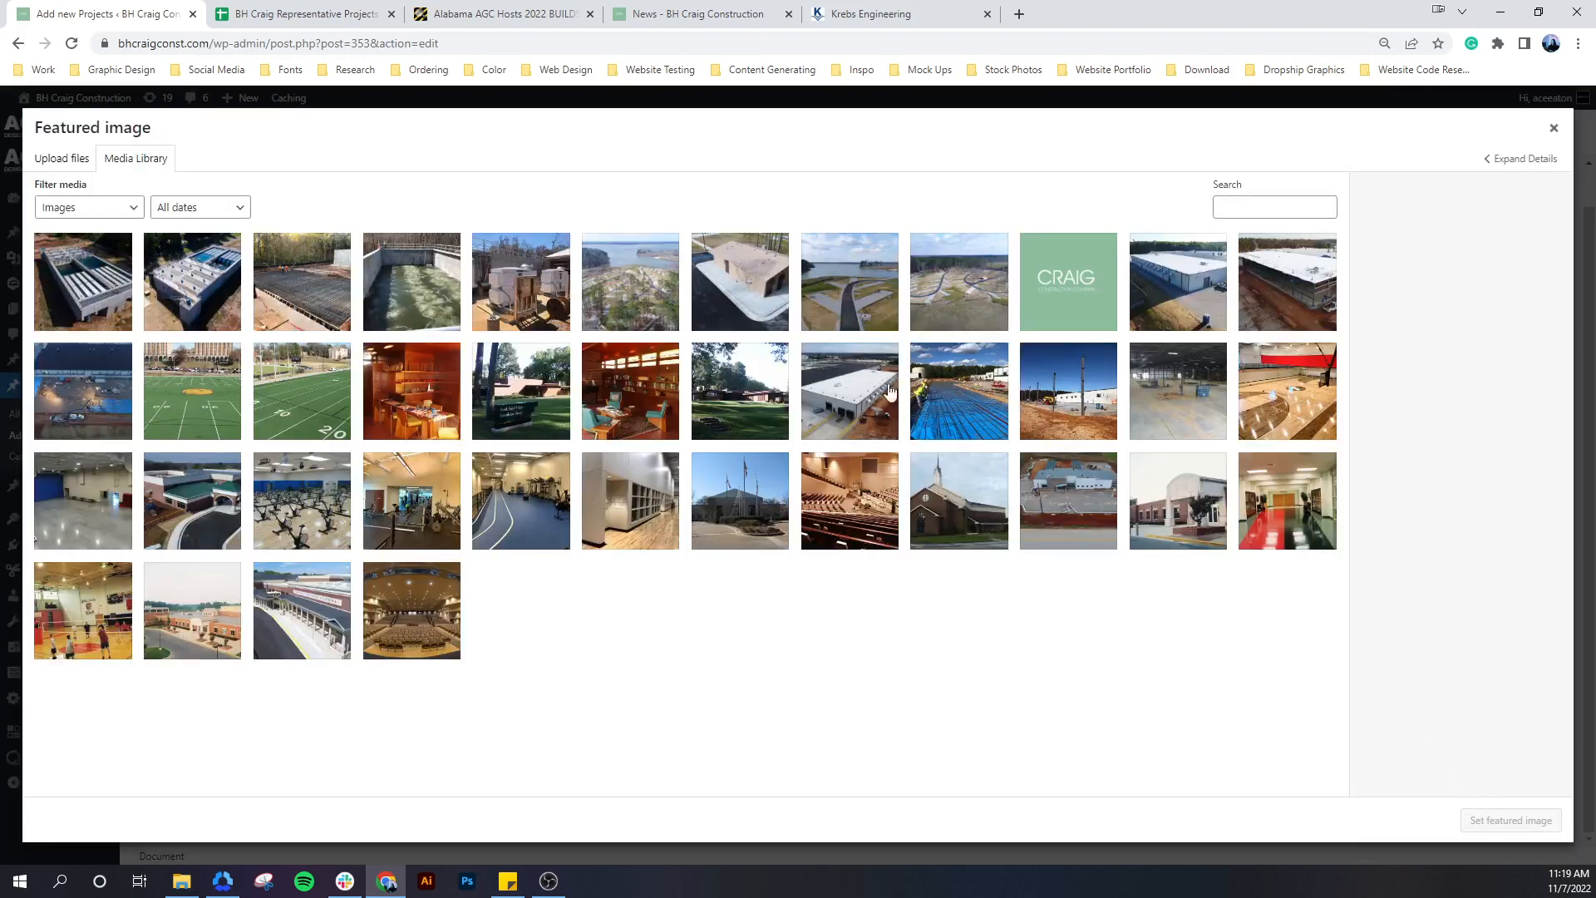
left_click(83, 307)
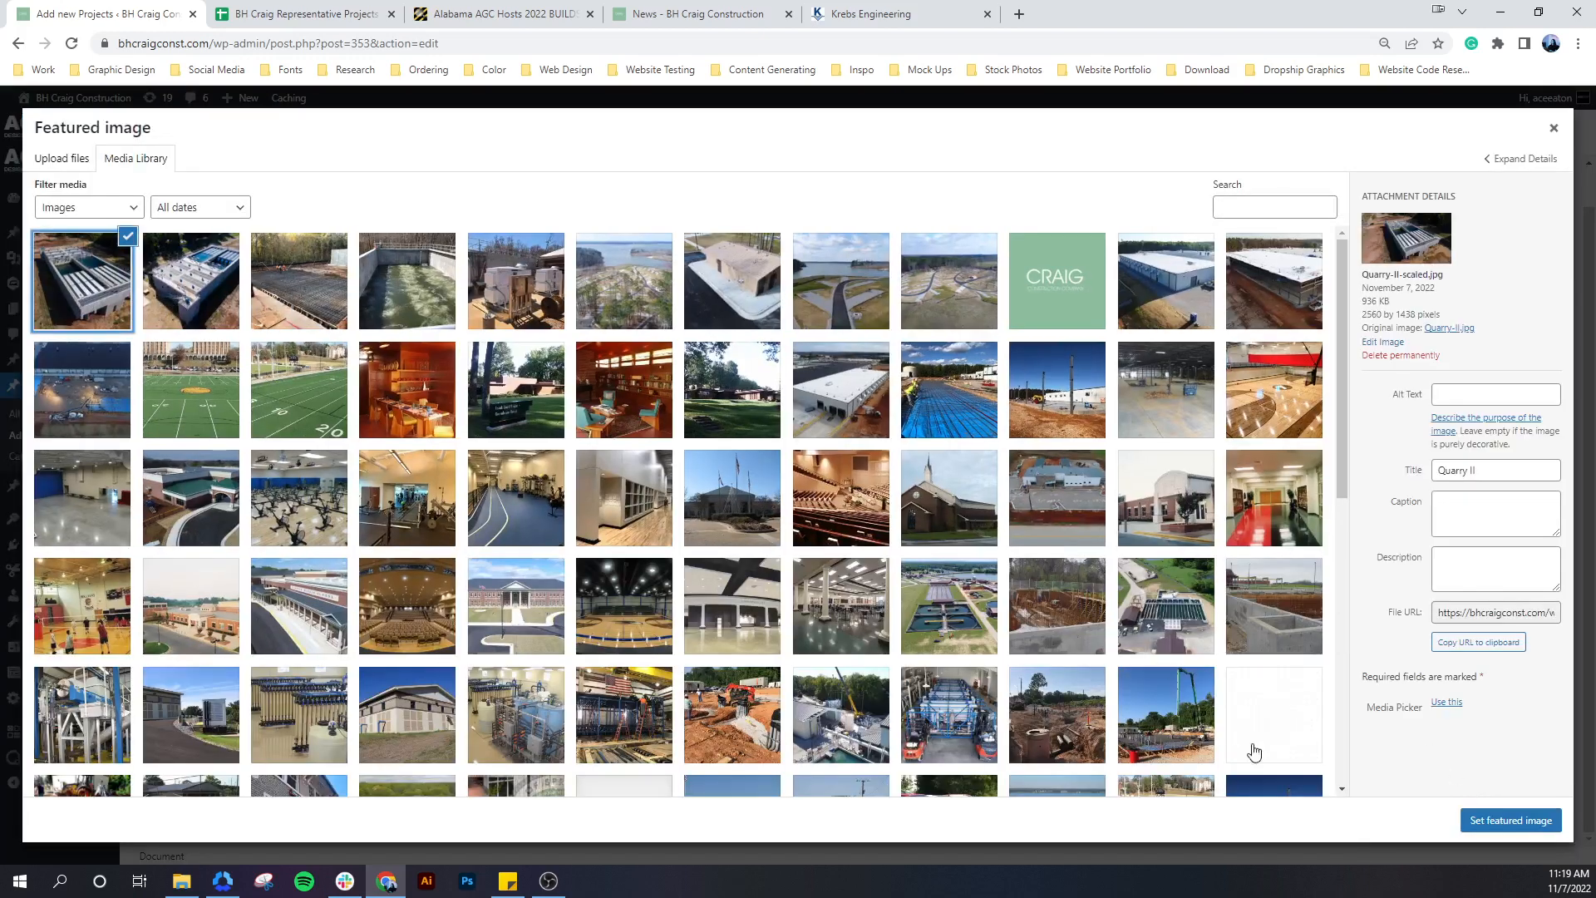
left_click(1484, 822)
Assign the project to the Municipal/Utility category and check it against the spreadsheet's Quarry WTP Improvements row
scroll(1474, 762, "down", 2)
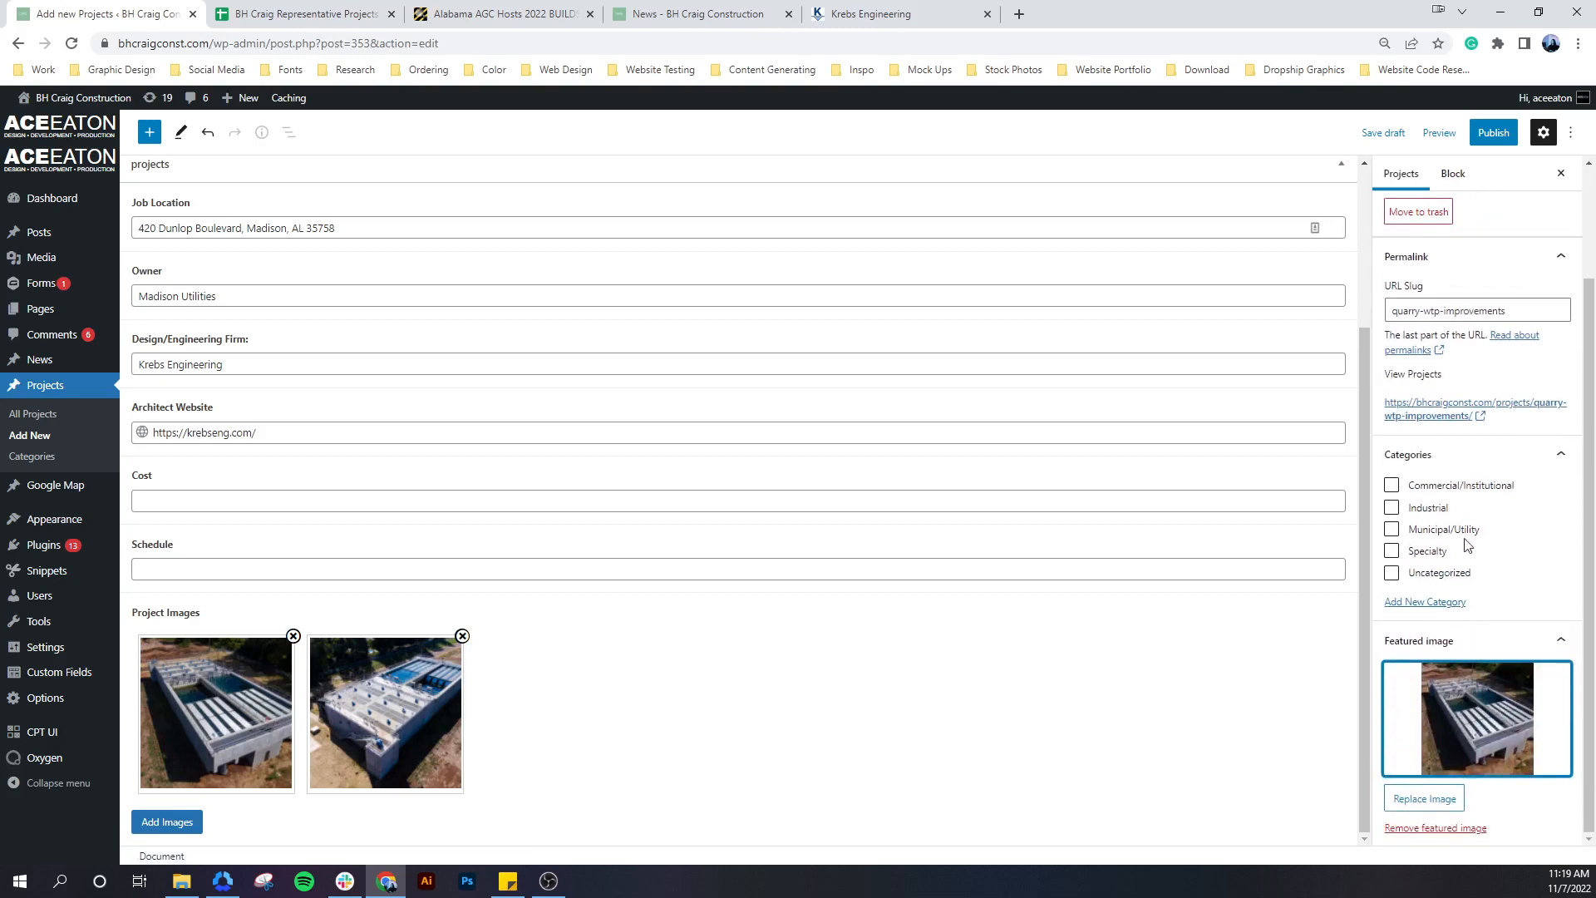
left_click(1441, 531)
left_click(291, 10)
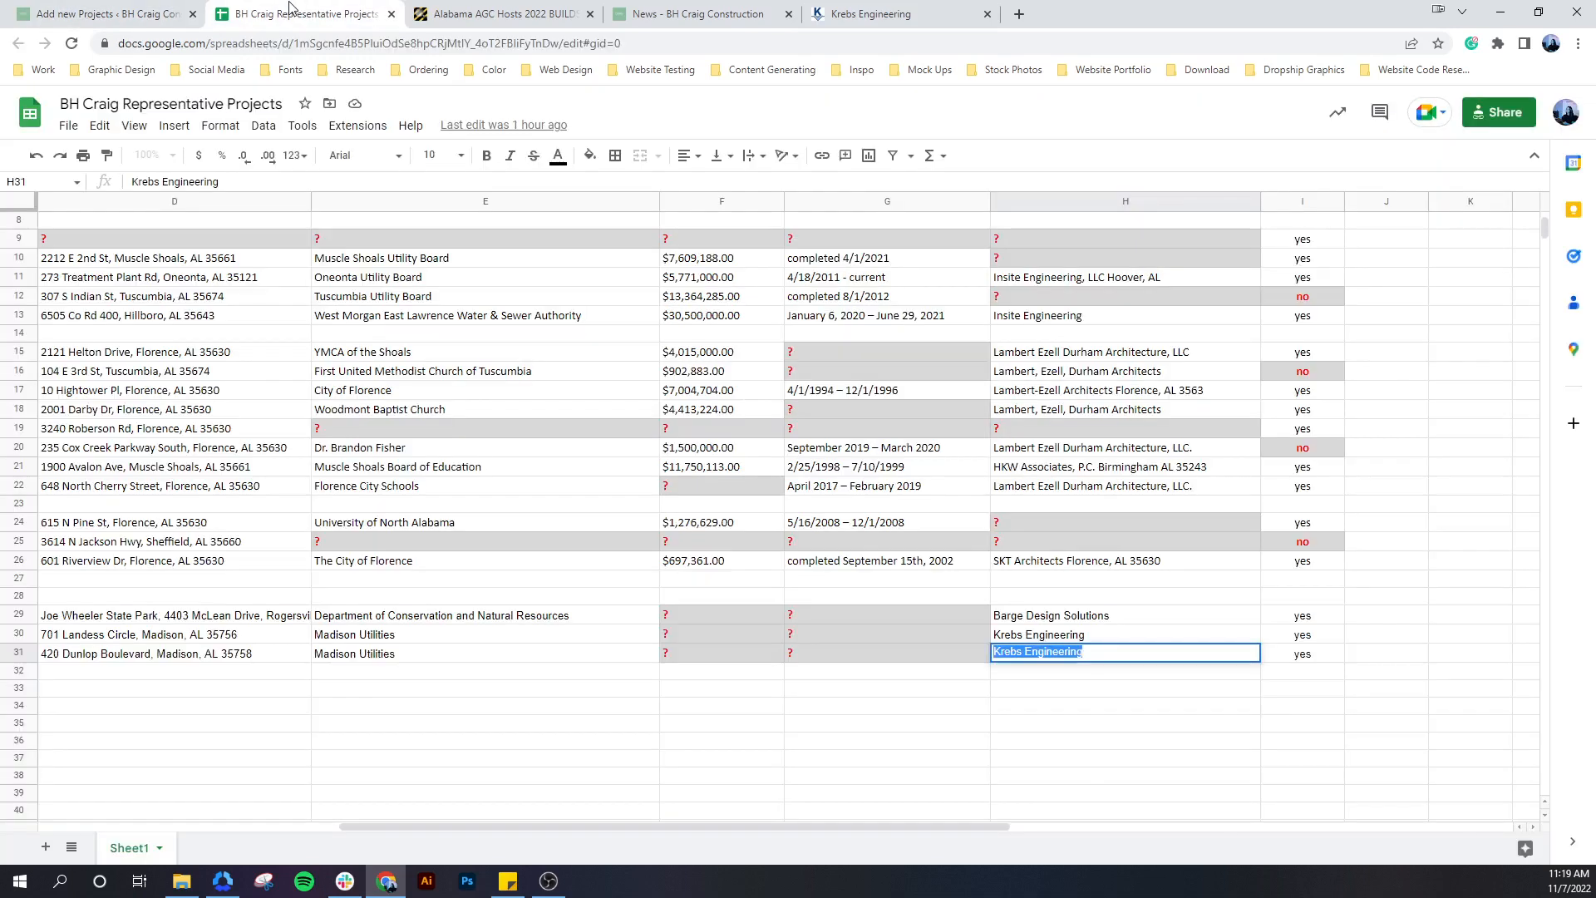
left_click_drag(664, 823, 114, 652)
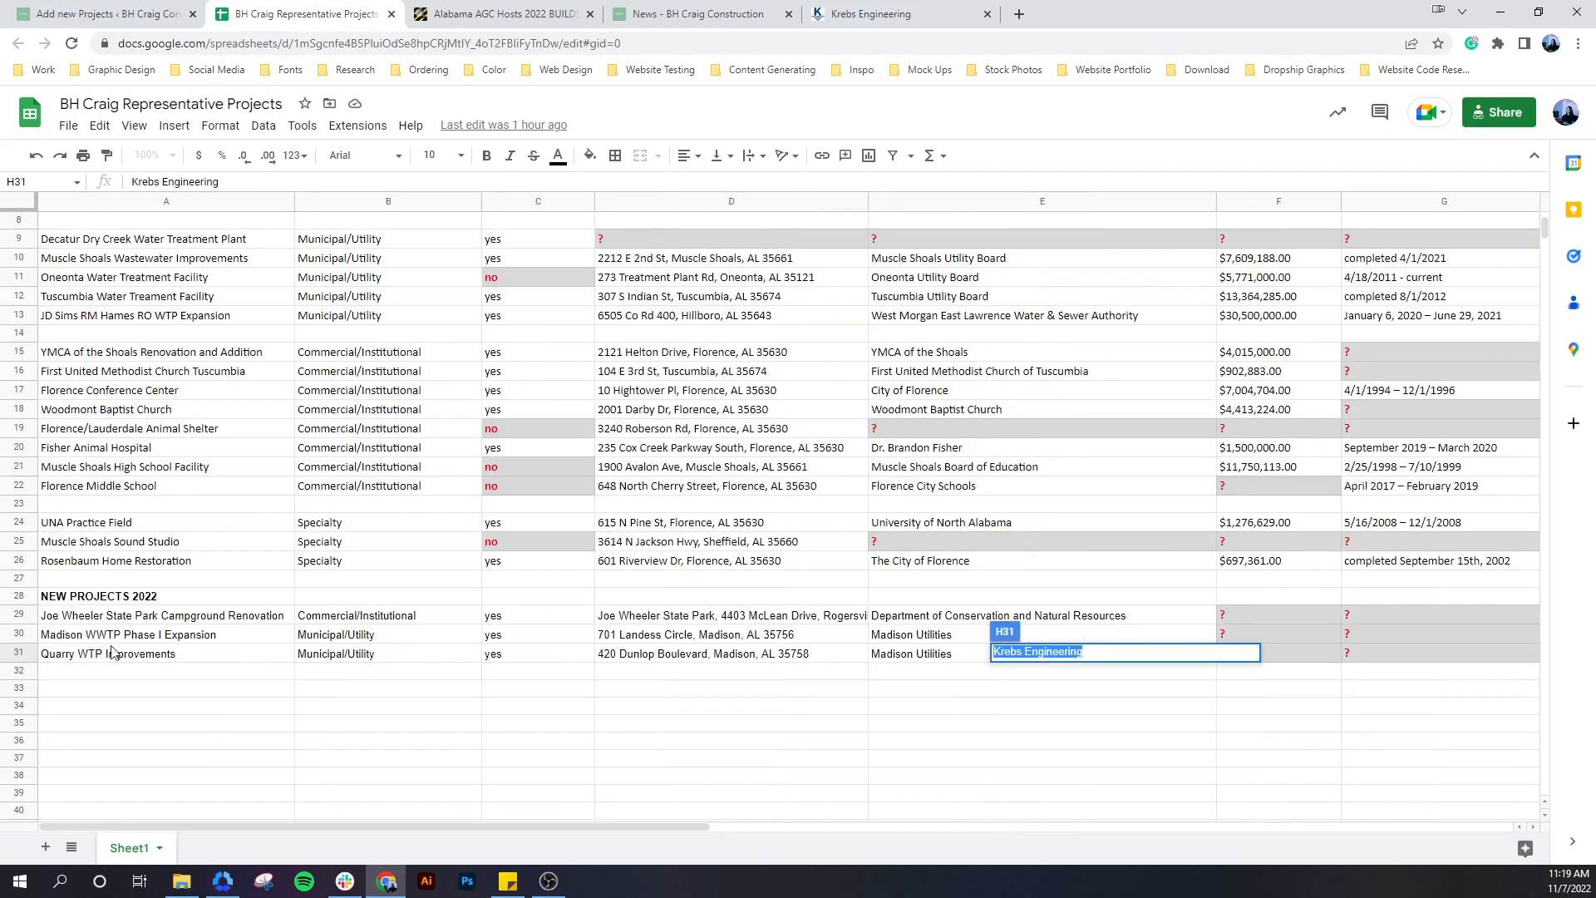
left_click(125, 11)
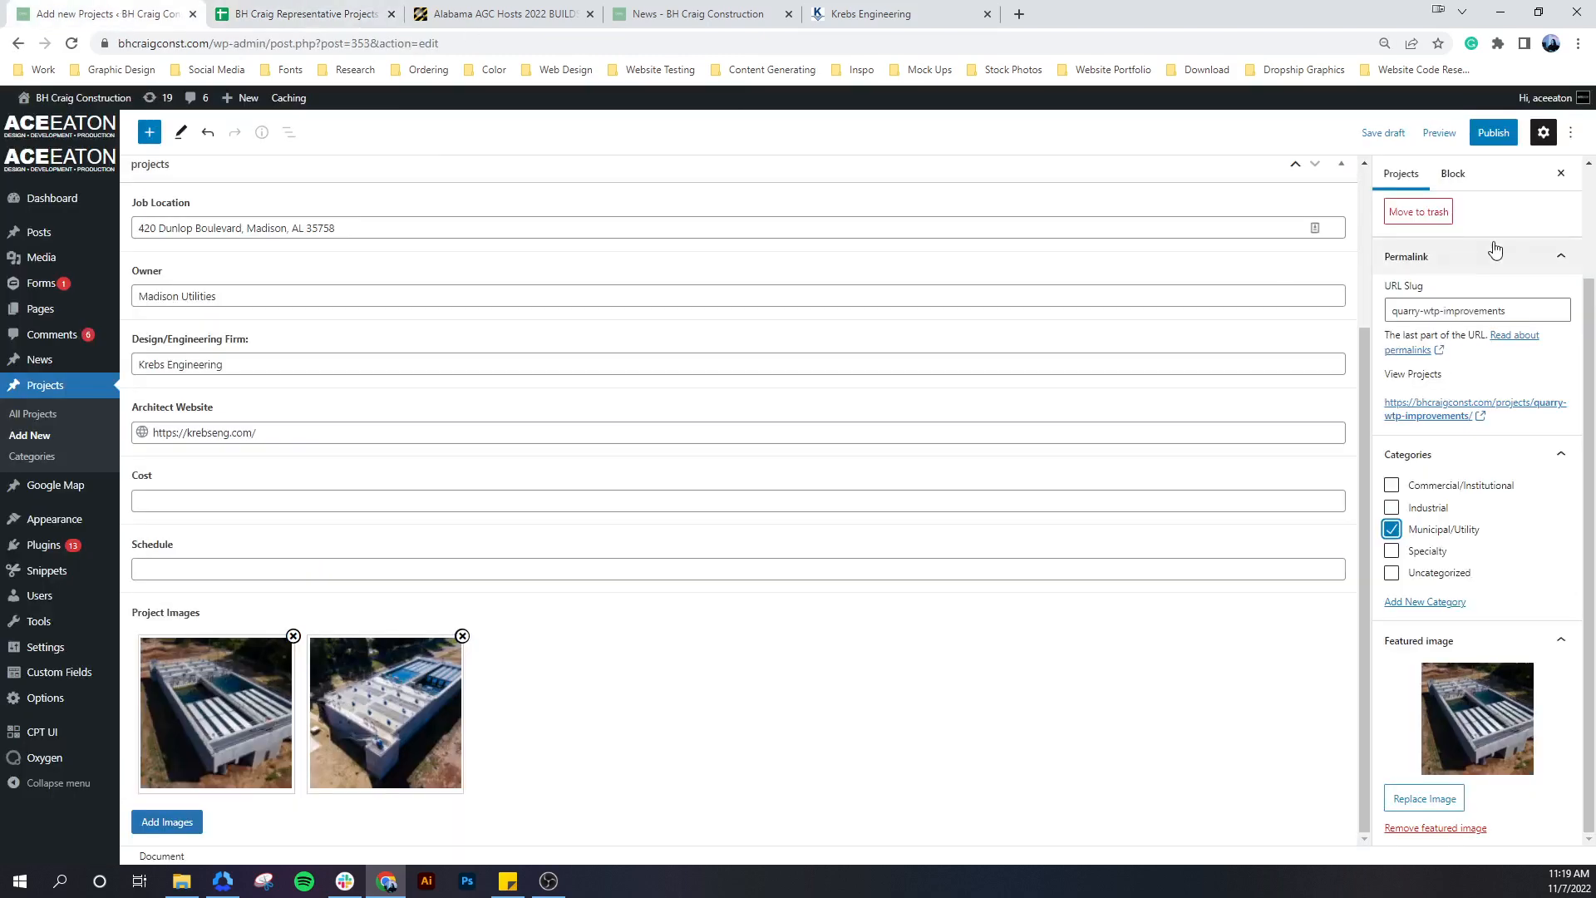
Add the description "Construction of a new Pre-Treatment Basin, renovation/reconfiguration of chemical feed facilities, solids handling improvements, yard piping, & miscellaneous plant-wide improvements" and publish the project
scroll(972, 449, "up", 3)
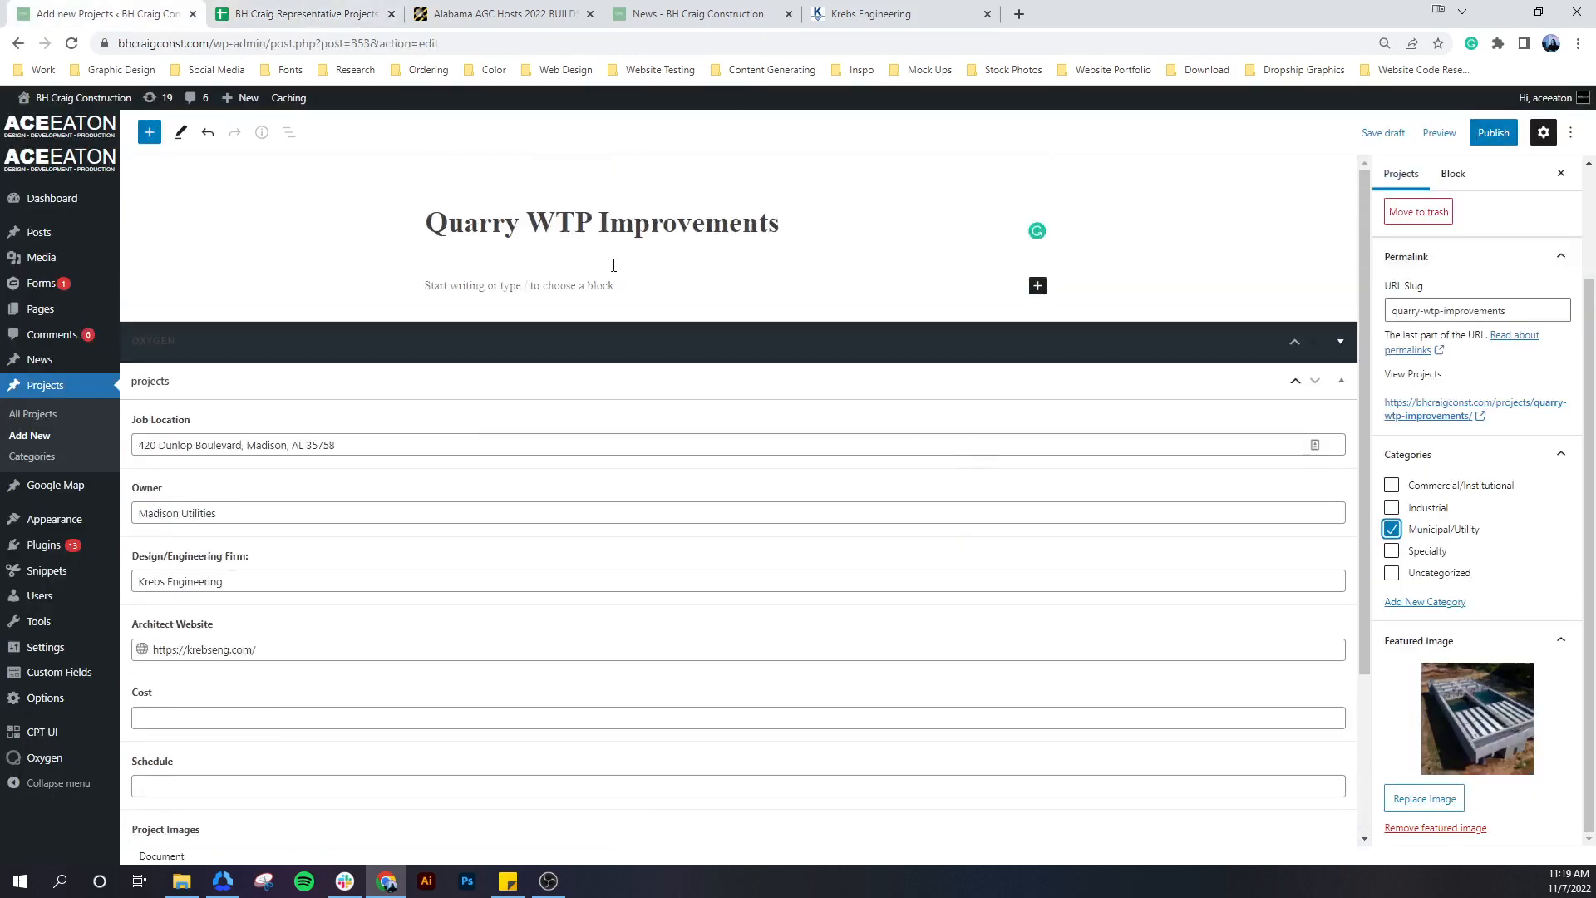
left_click(446, 288)
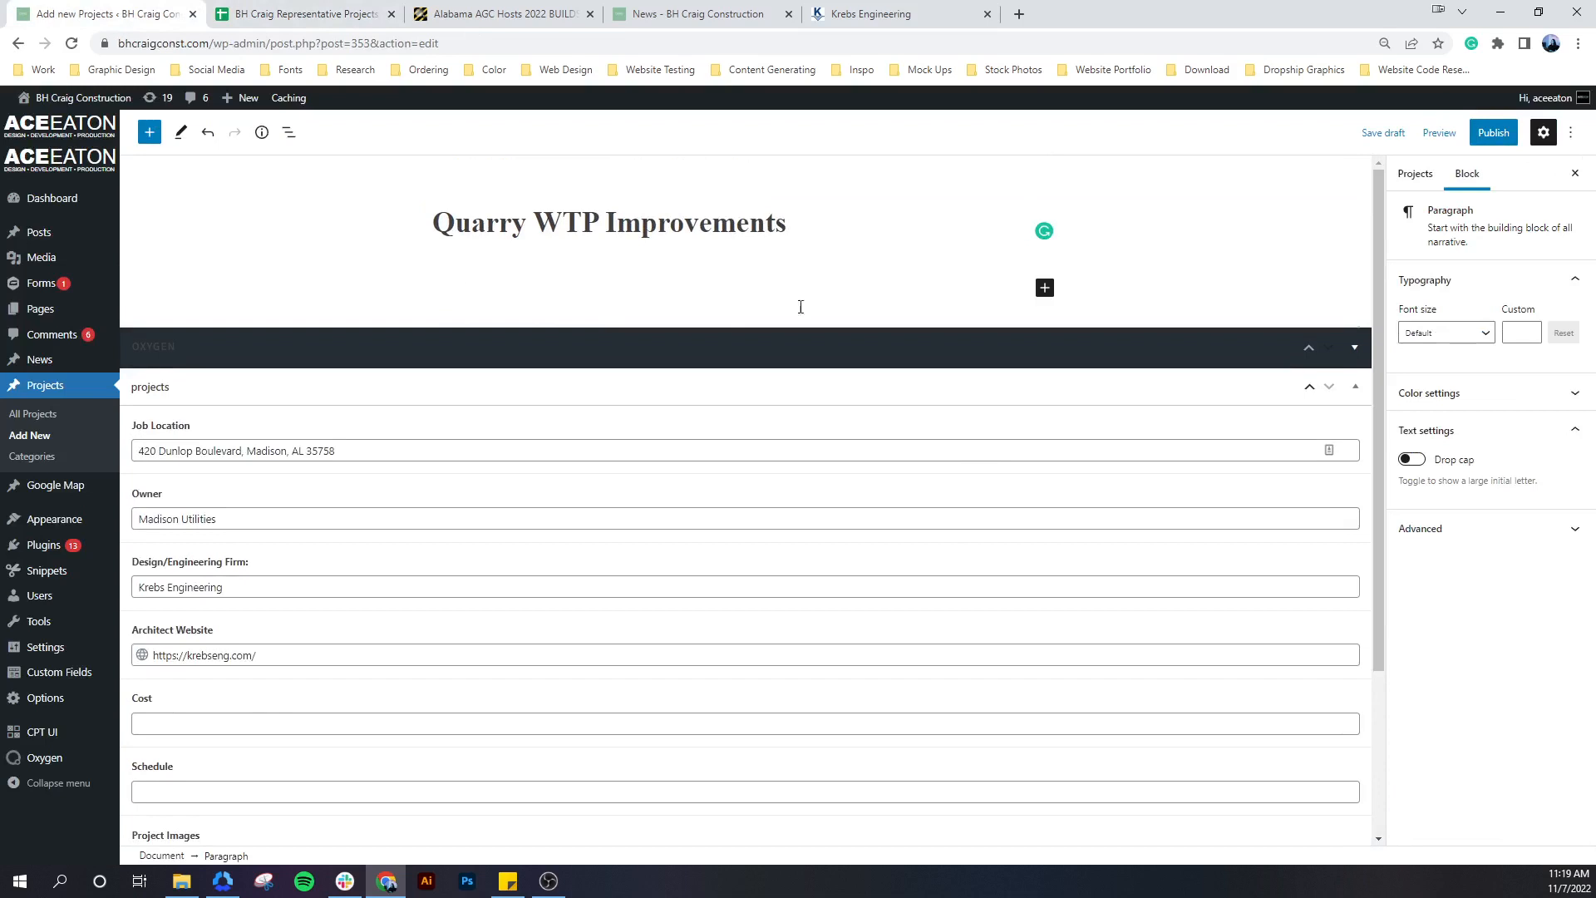
key("alt+Tab")
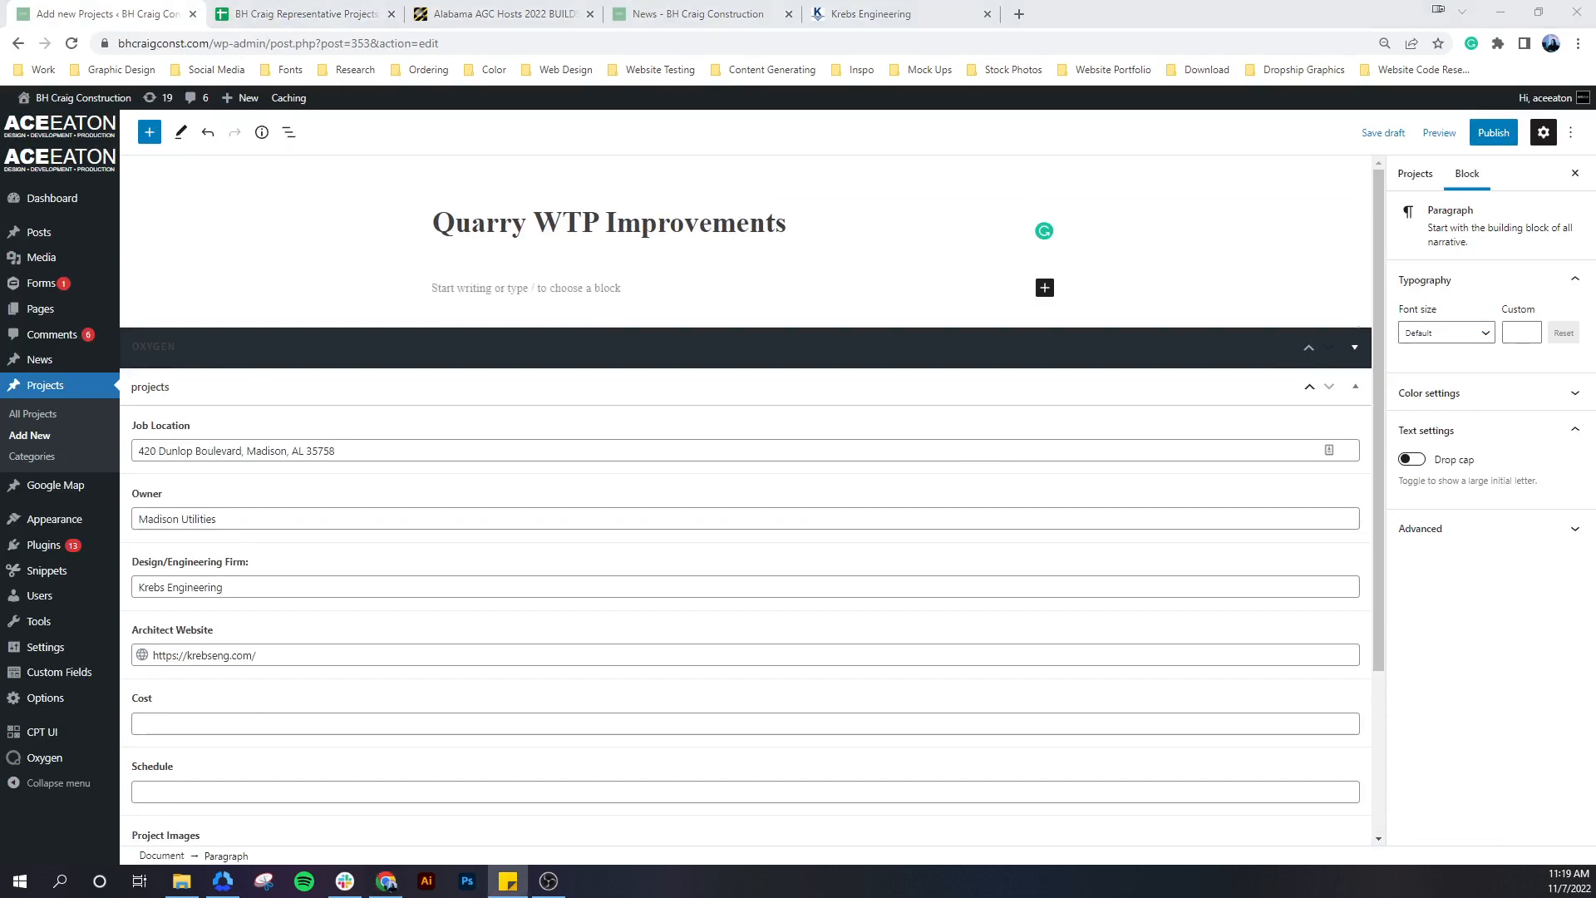
left_click(495, 293)
type("Construction of a new Pre-Treatment Basin, renovation/reconfiguration of chemical feed facilities, solids handling improvements, yard piping, & miscellaneous plant-wide improvements")
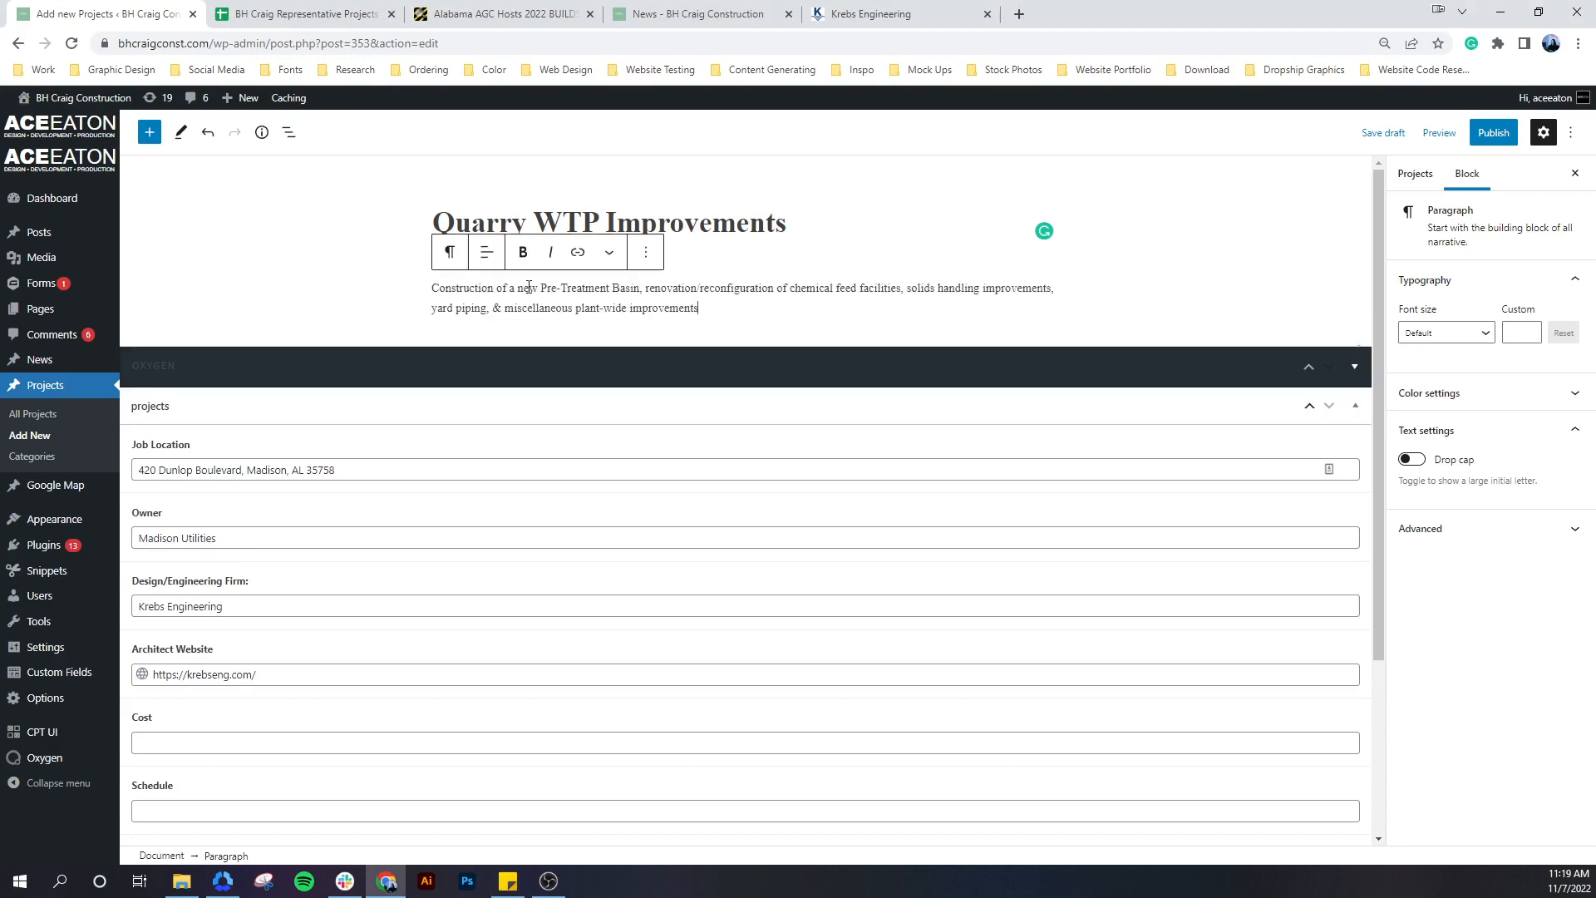
left_click(1480, 134)
left_click(1479, 138)
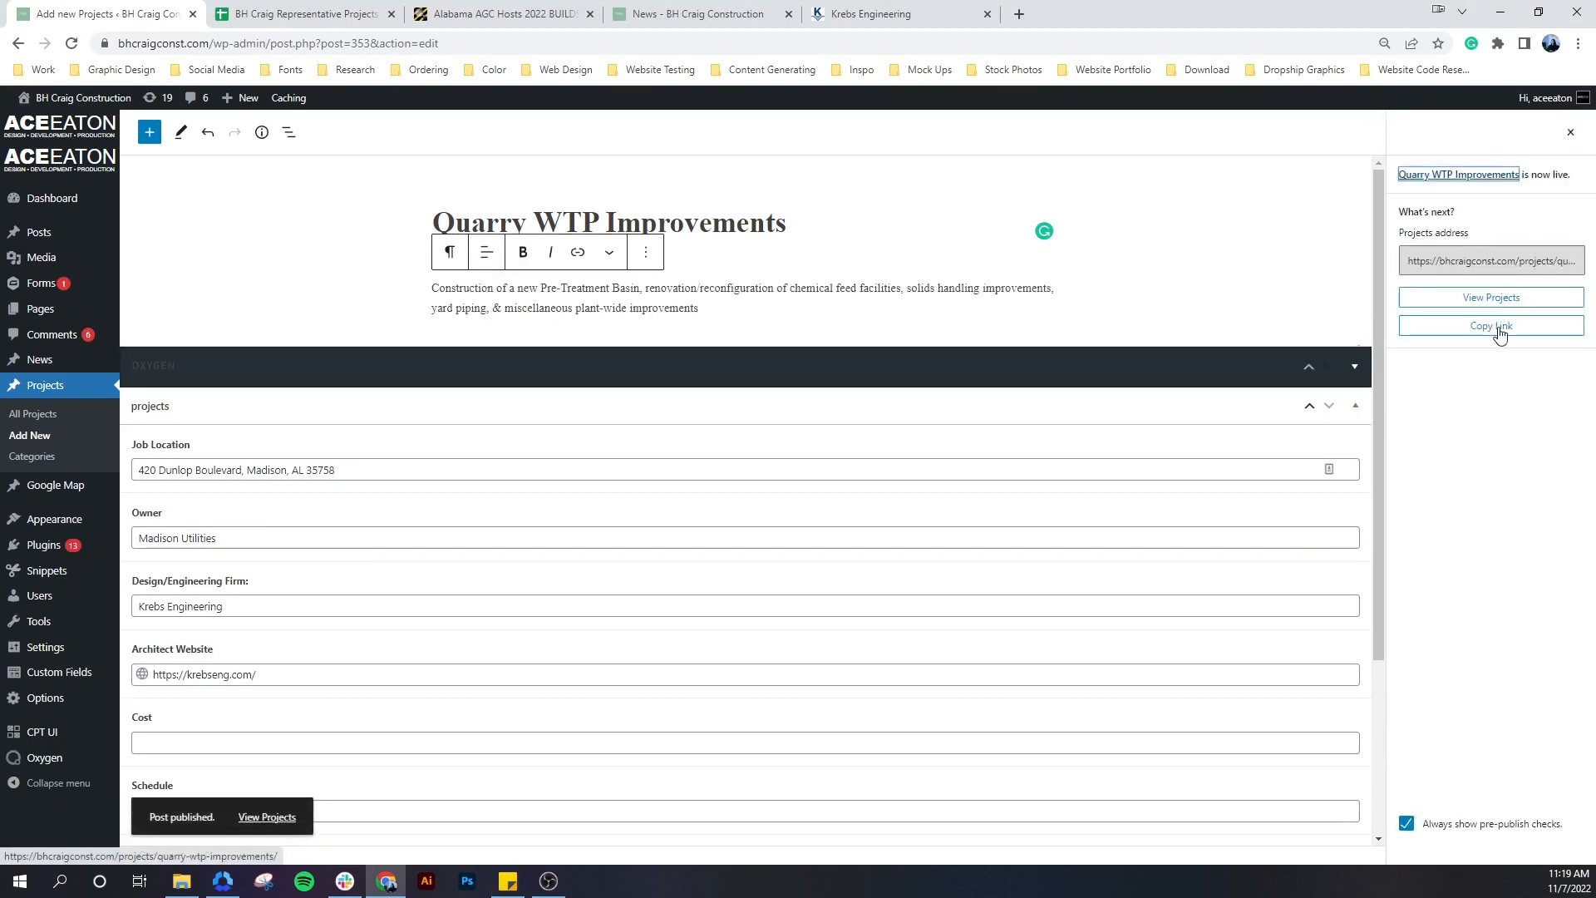
View the published Quarry WTP Improvements page in a separate tab, review its details, photos and map, and return to the project editor
right_click(1504, 299)
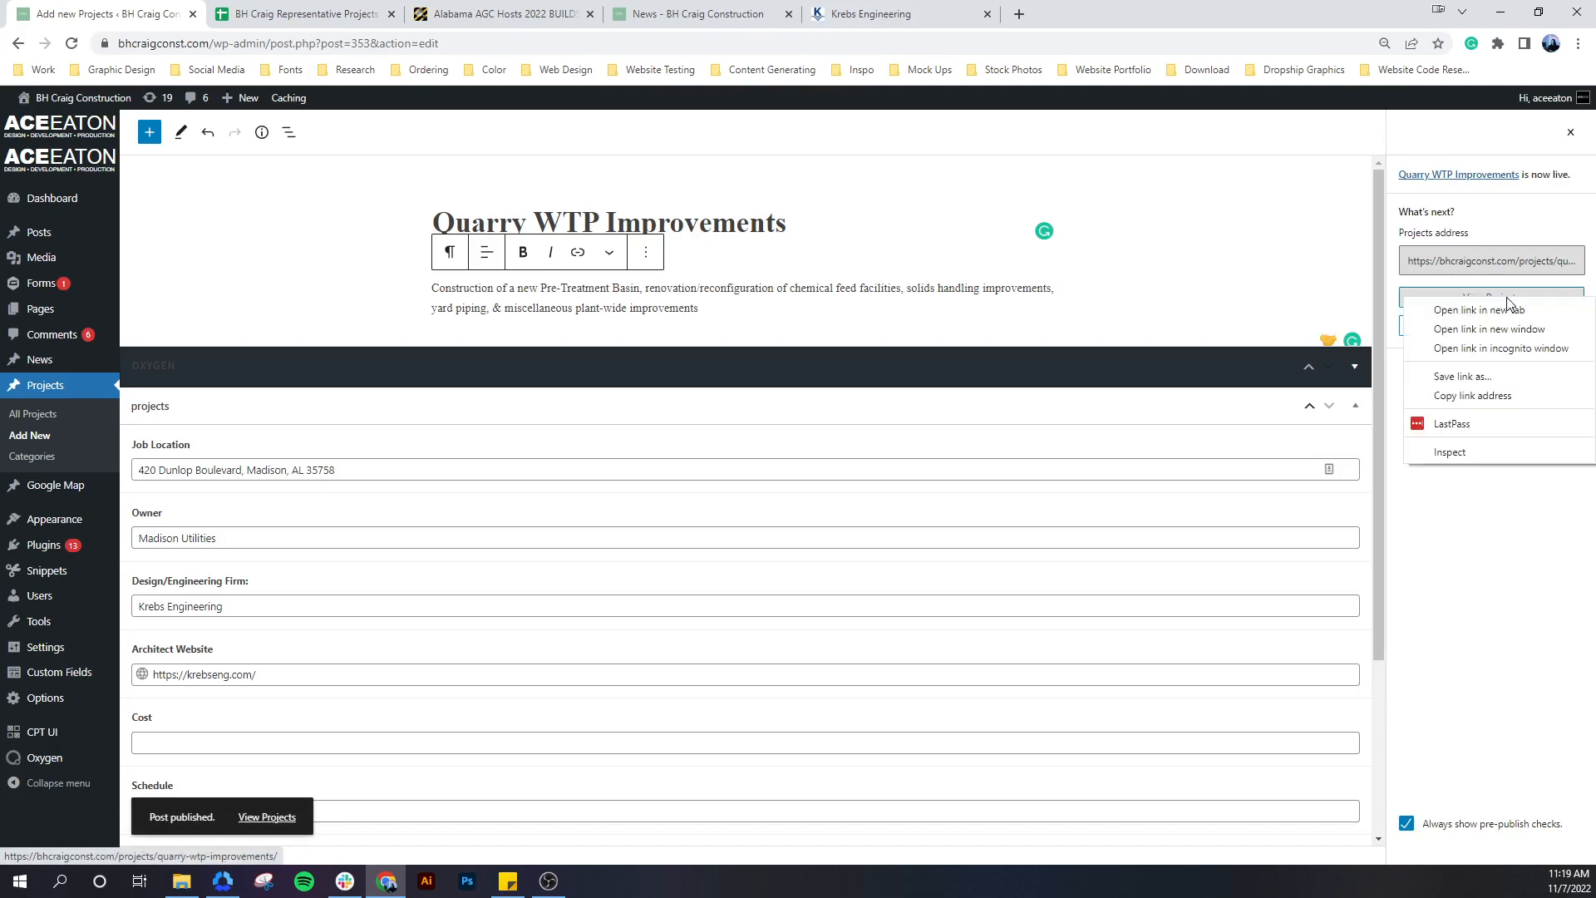
right_click(1475, 176)
left_click(1479, 183)
left_click(315, 11)
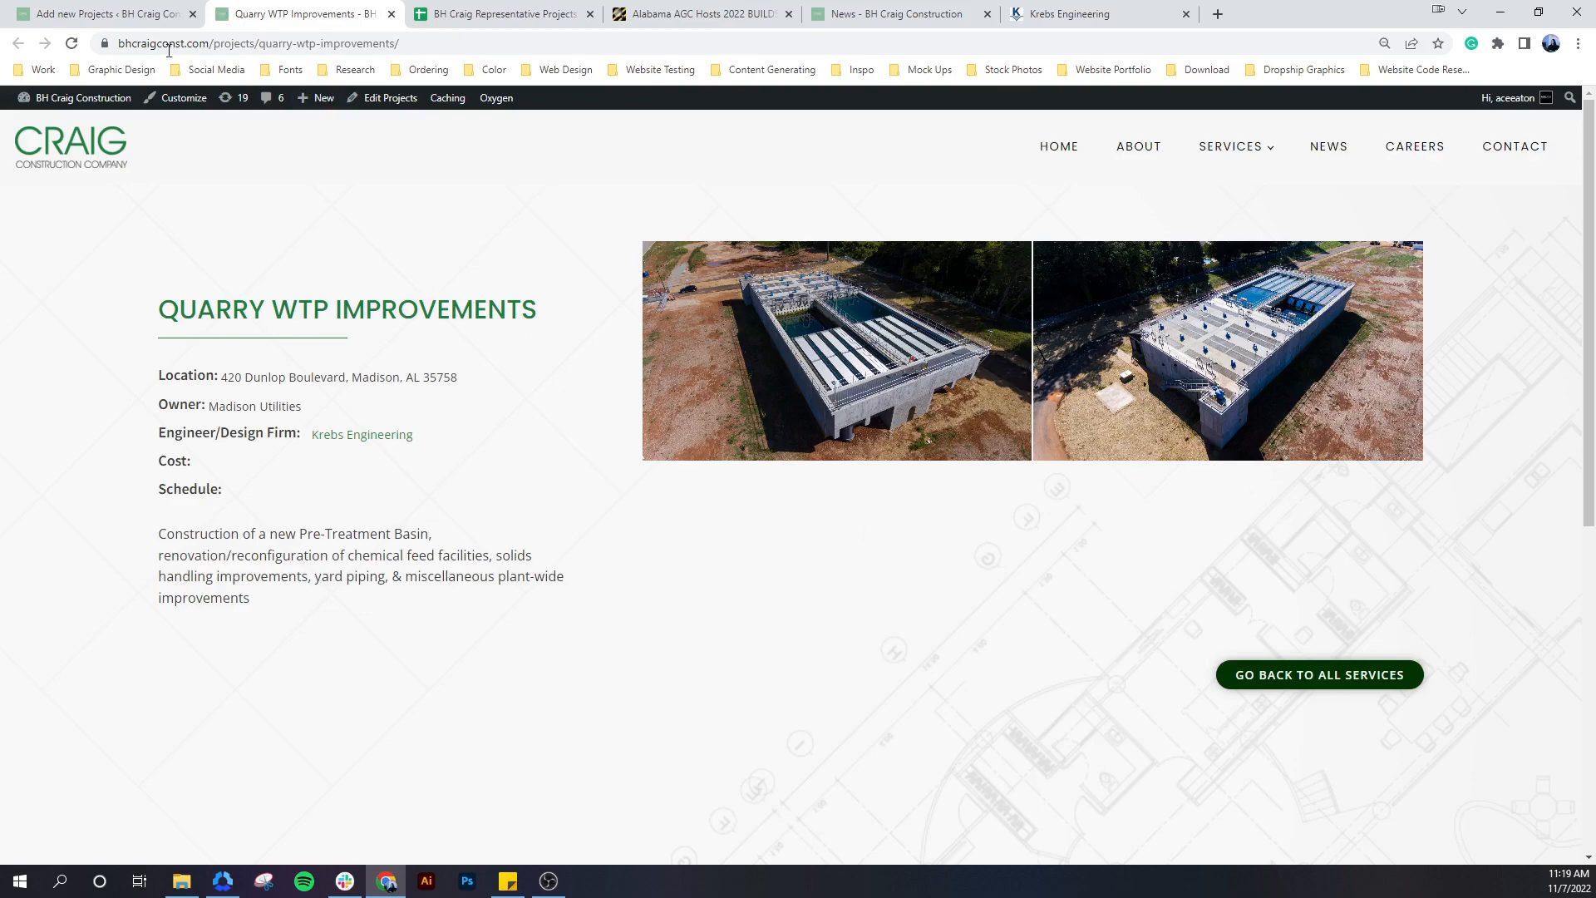
scroll(712, 391, "down", 10)
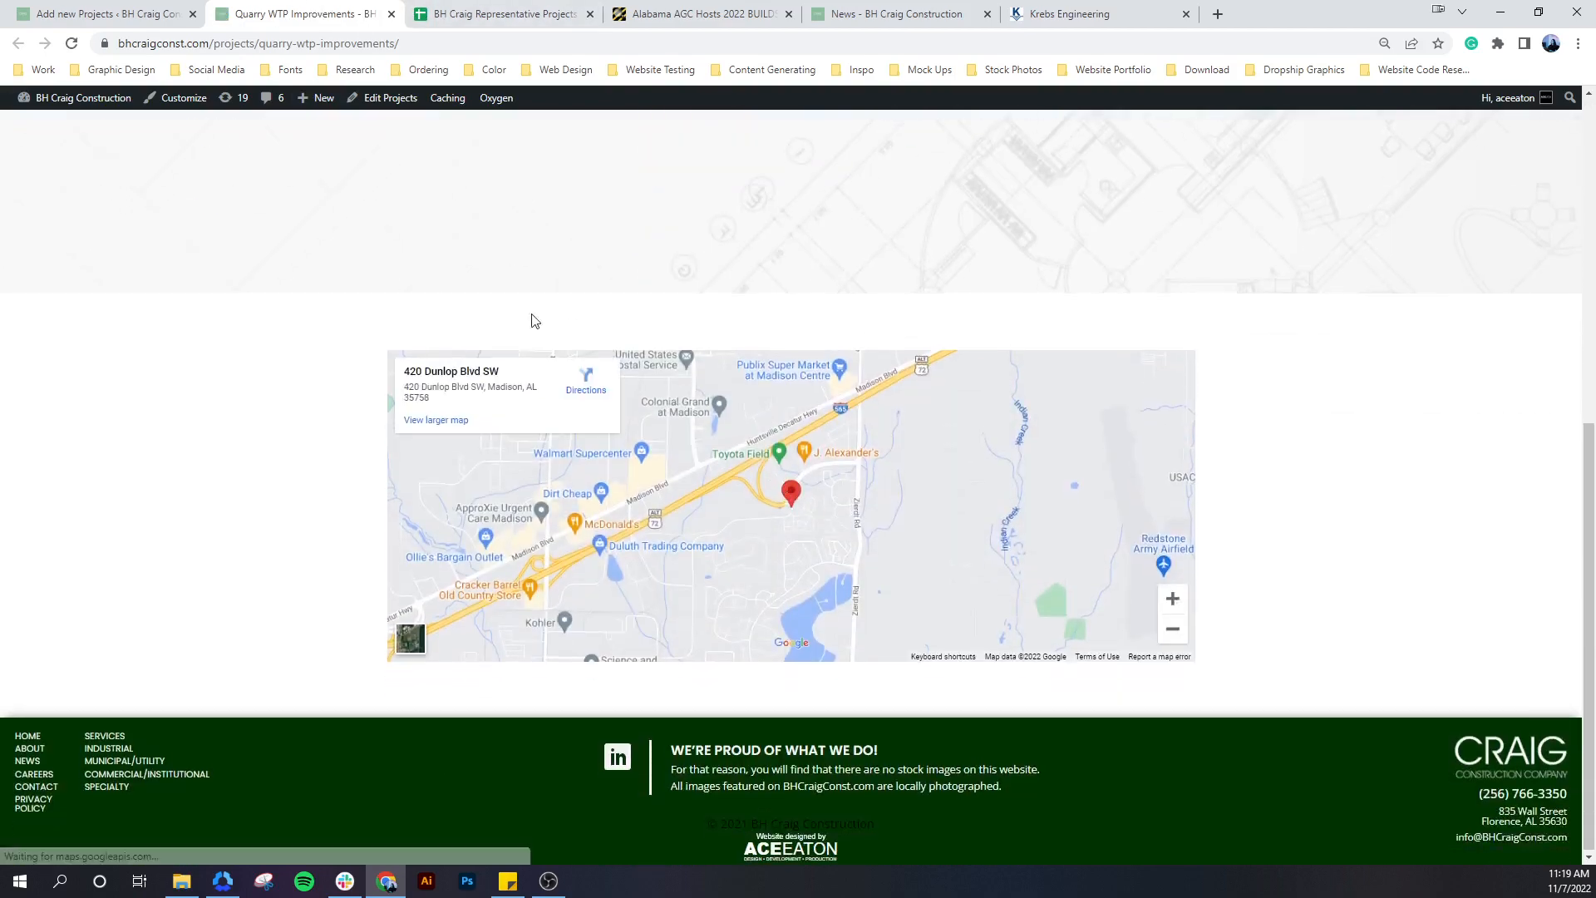
scroll(482, 233, "up", 10)
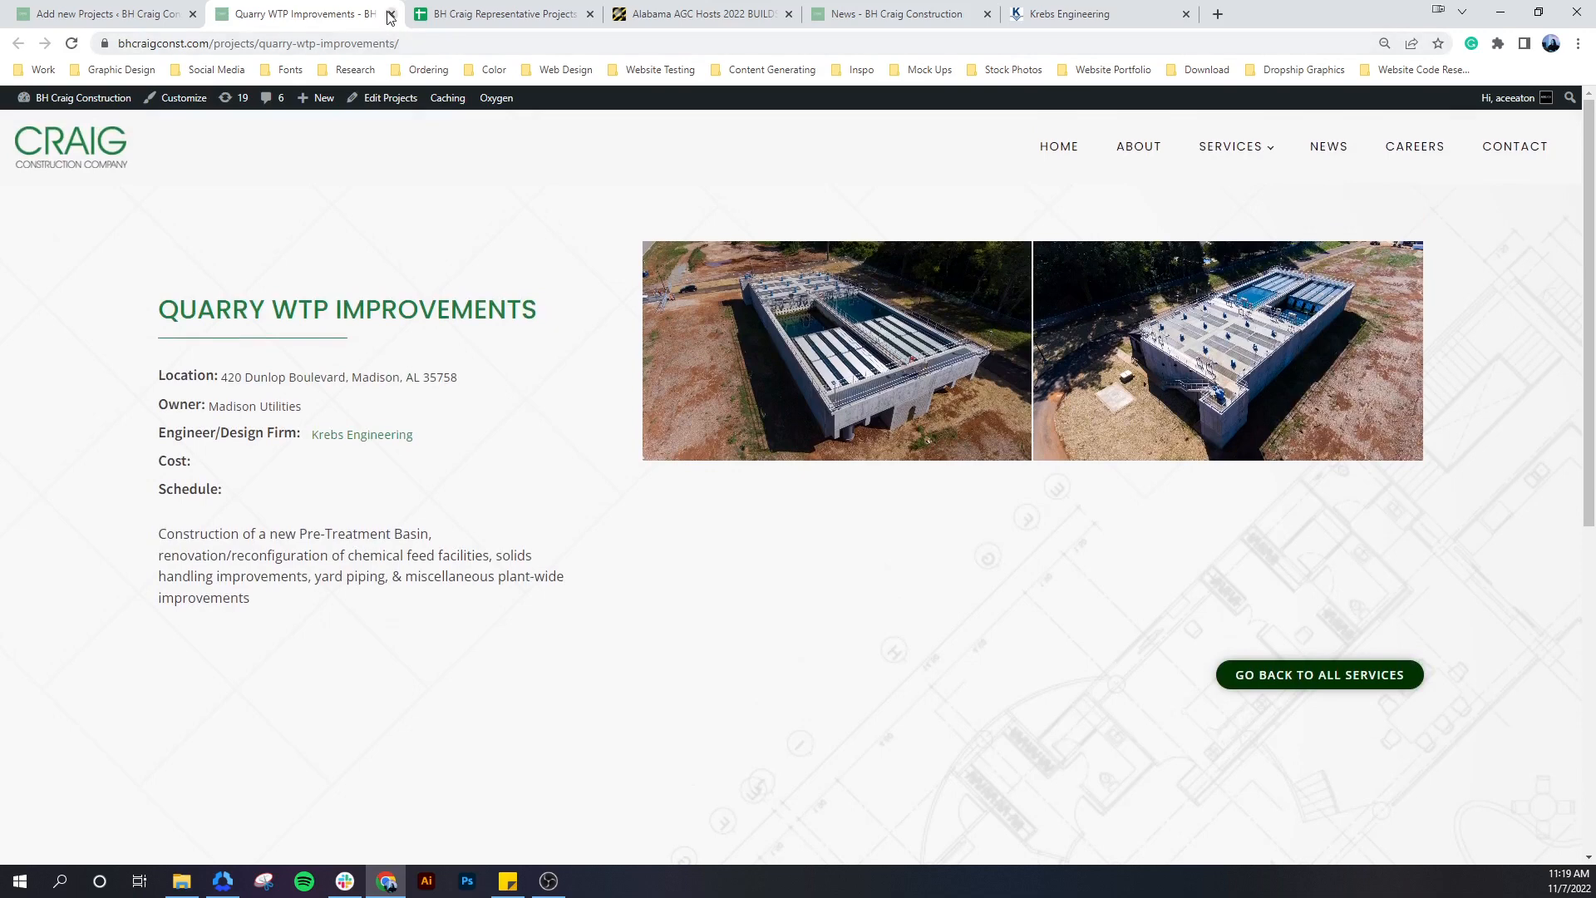
left_click(390, 15)
left_click(64, 20)
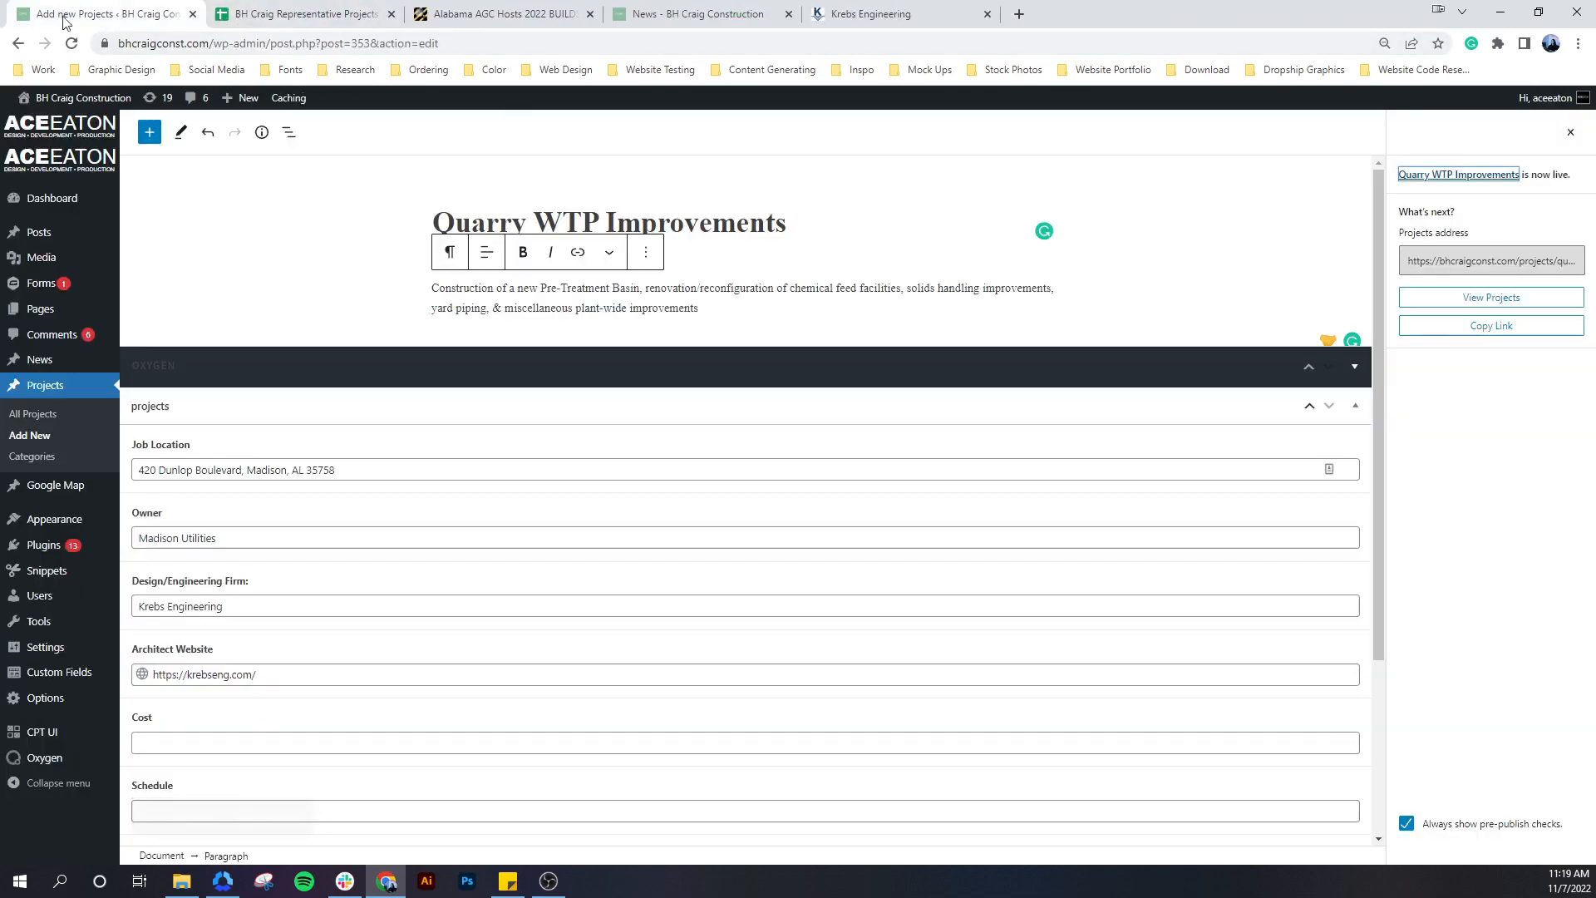
Add the description beginning "Demolition and restoration of existing campground structures and utilities" to the Joe Wheeler State Park Campground Renovation project as one paragraph and update it
left_click(53, 392)
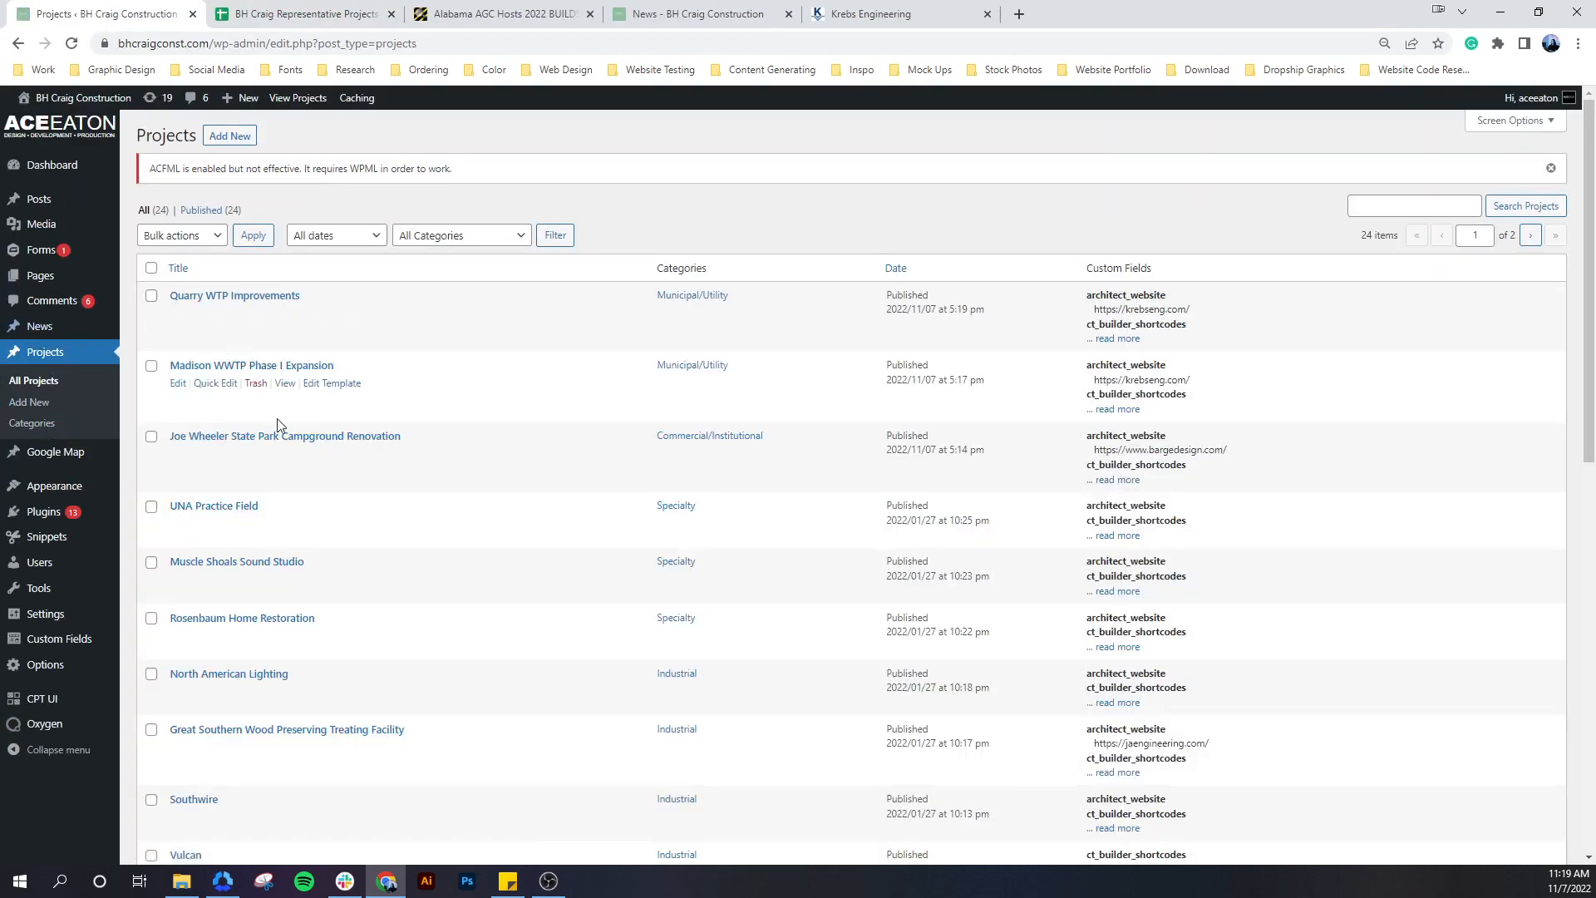
left_click(218, 437)
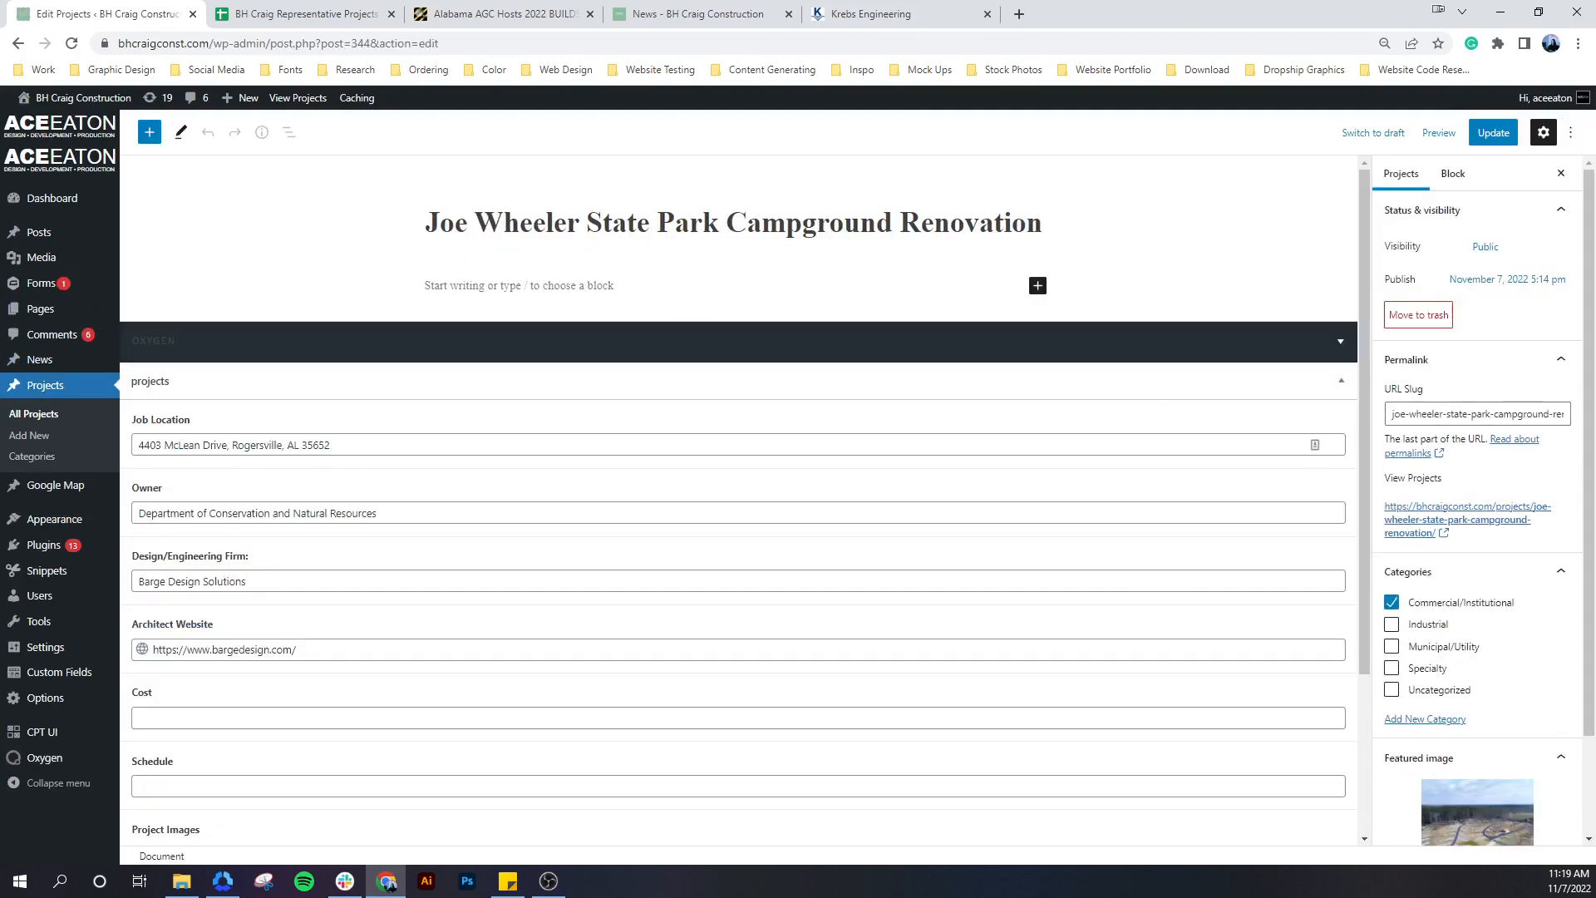
key("alt+Tab")
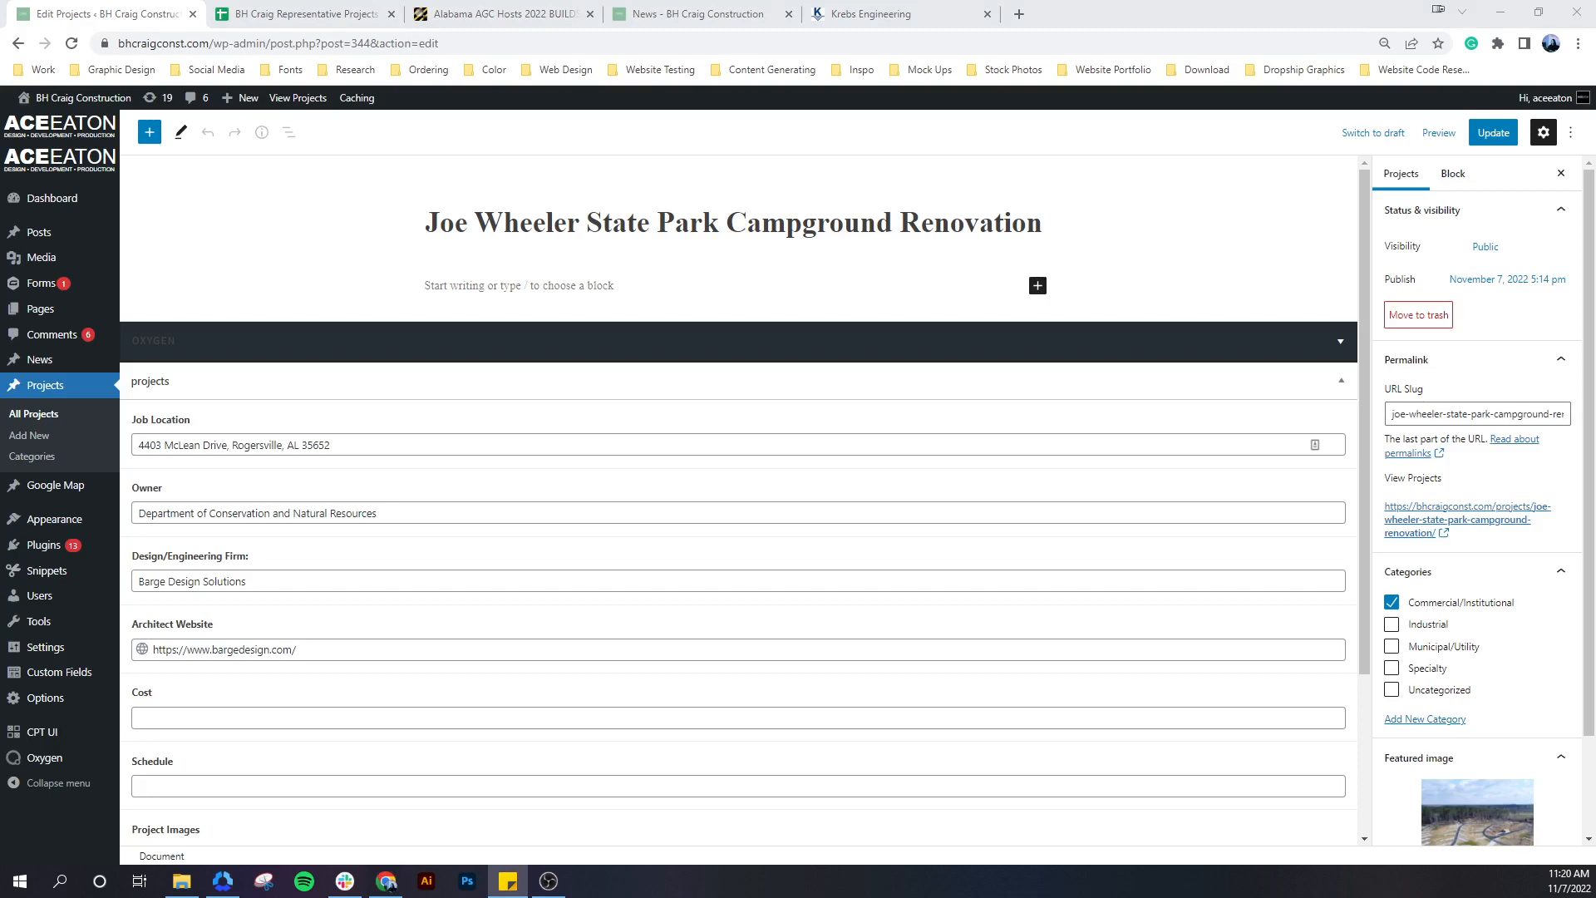
left_click(558, 280)
type("Demolition and restoration of existing campground structures and utilities. Re-shaped campground for new camper pads with electrical/water/sanitary services. Repaved roadways from entrance and around campground loops. Installed two new prefabricated concrete bath houses complete with showers and restrooms.")
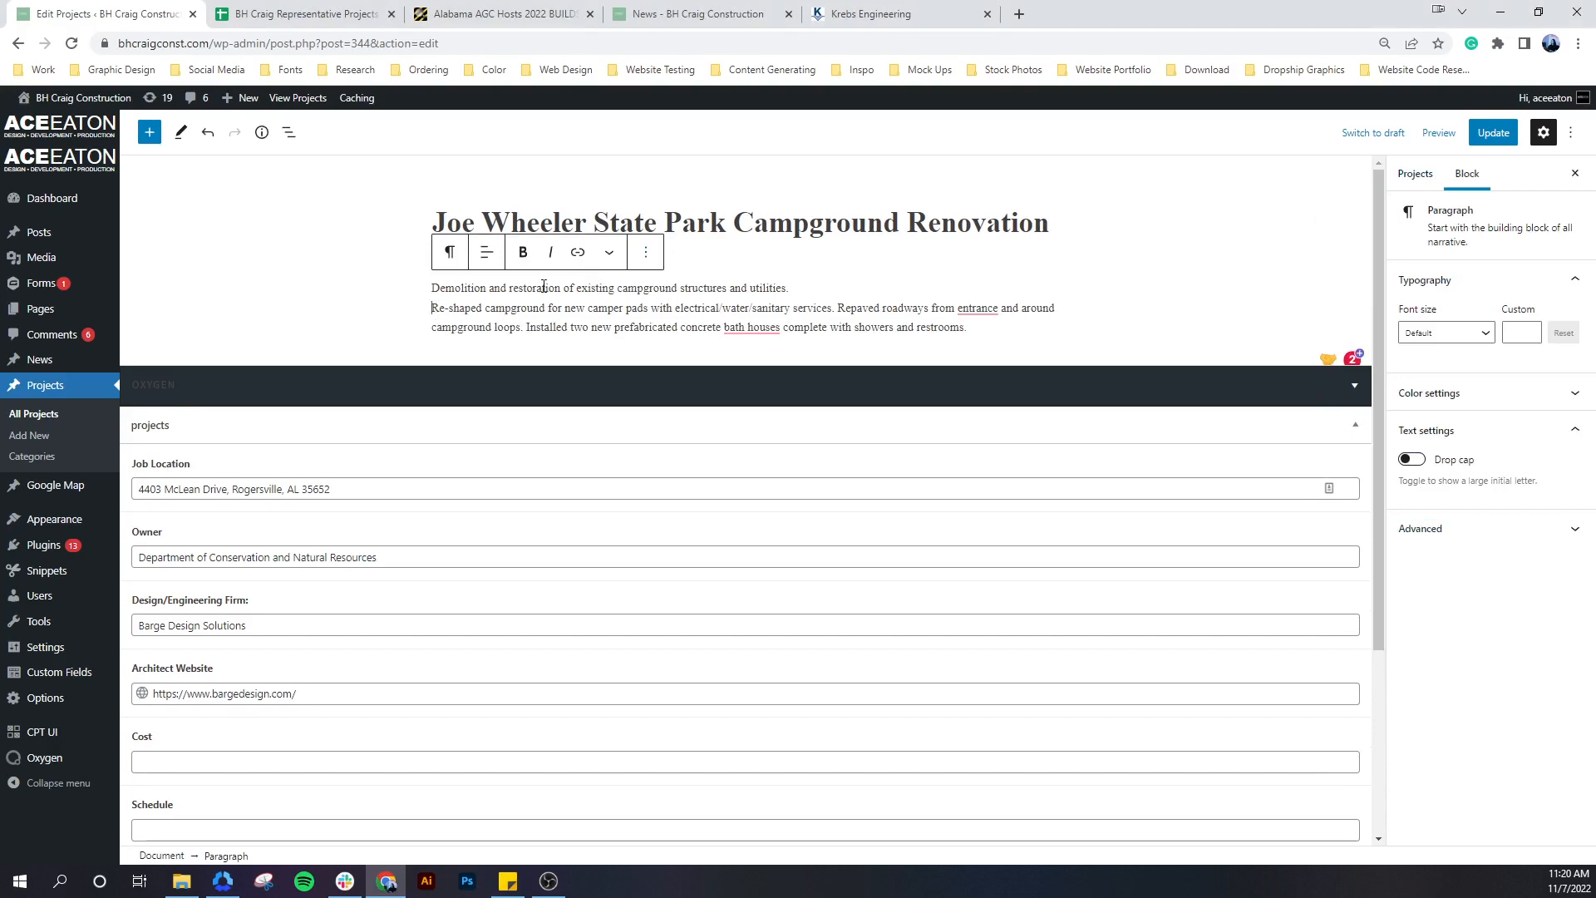
key("BackSpace")
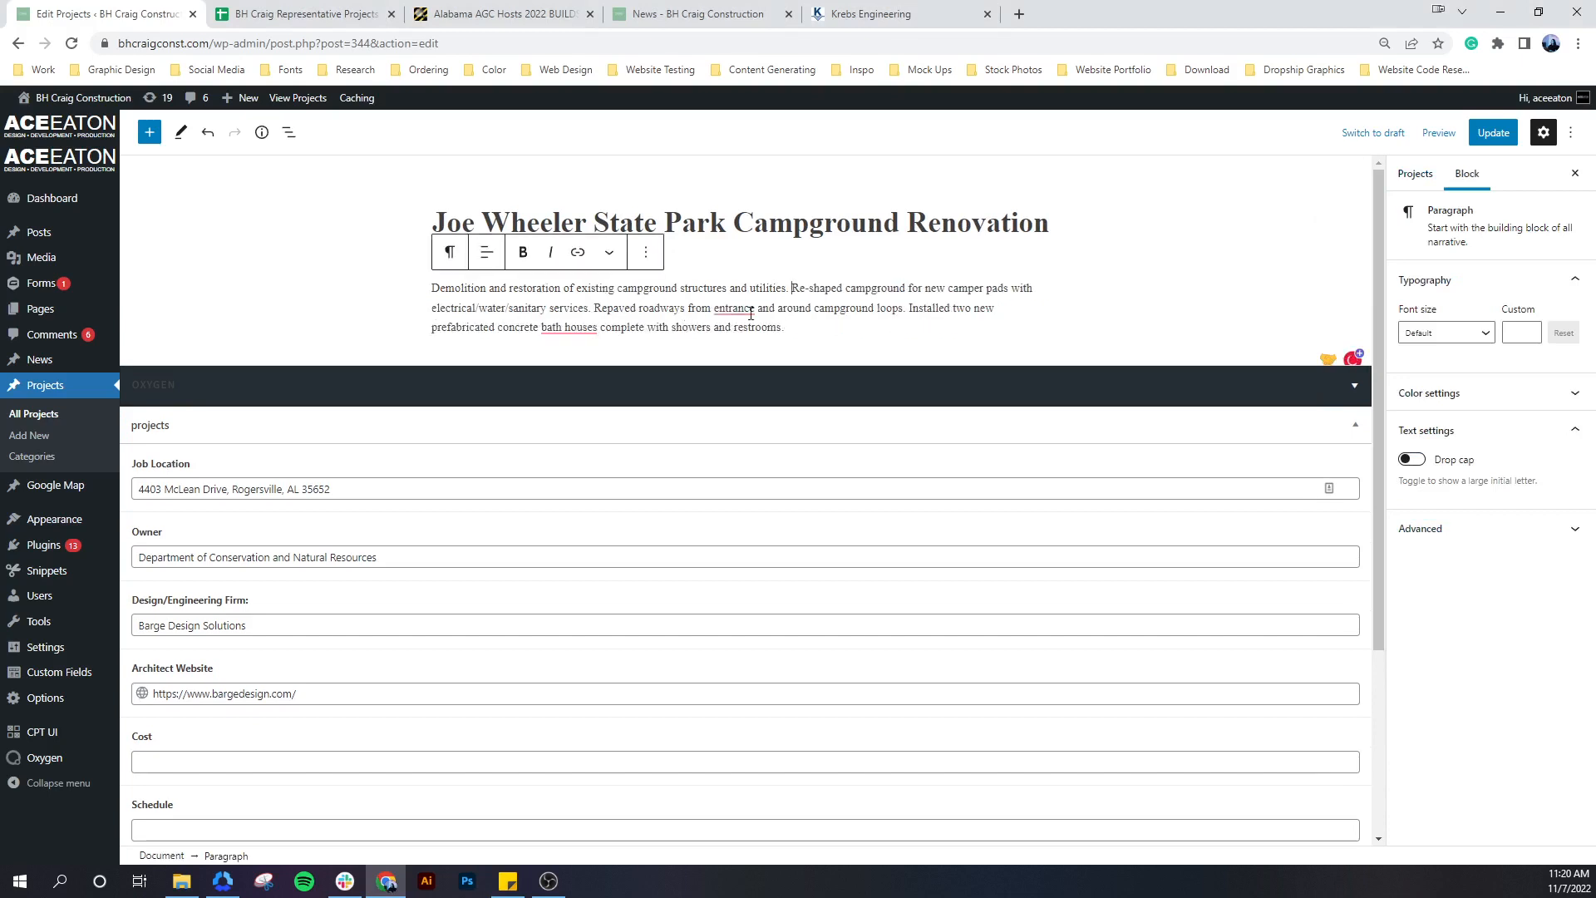
left_click(1008, 310)
left_click(1483, 136)
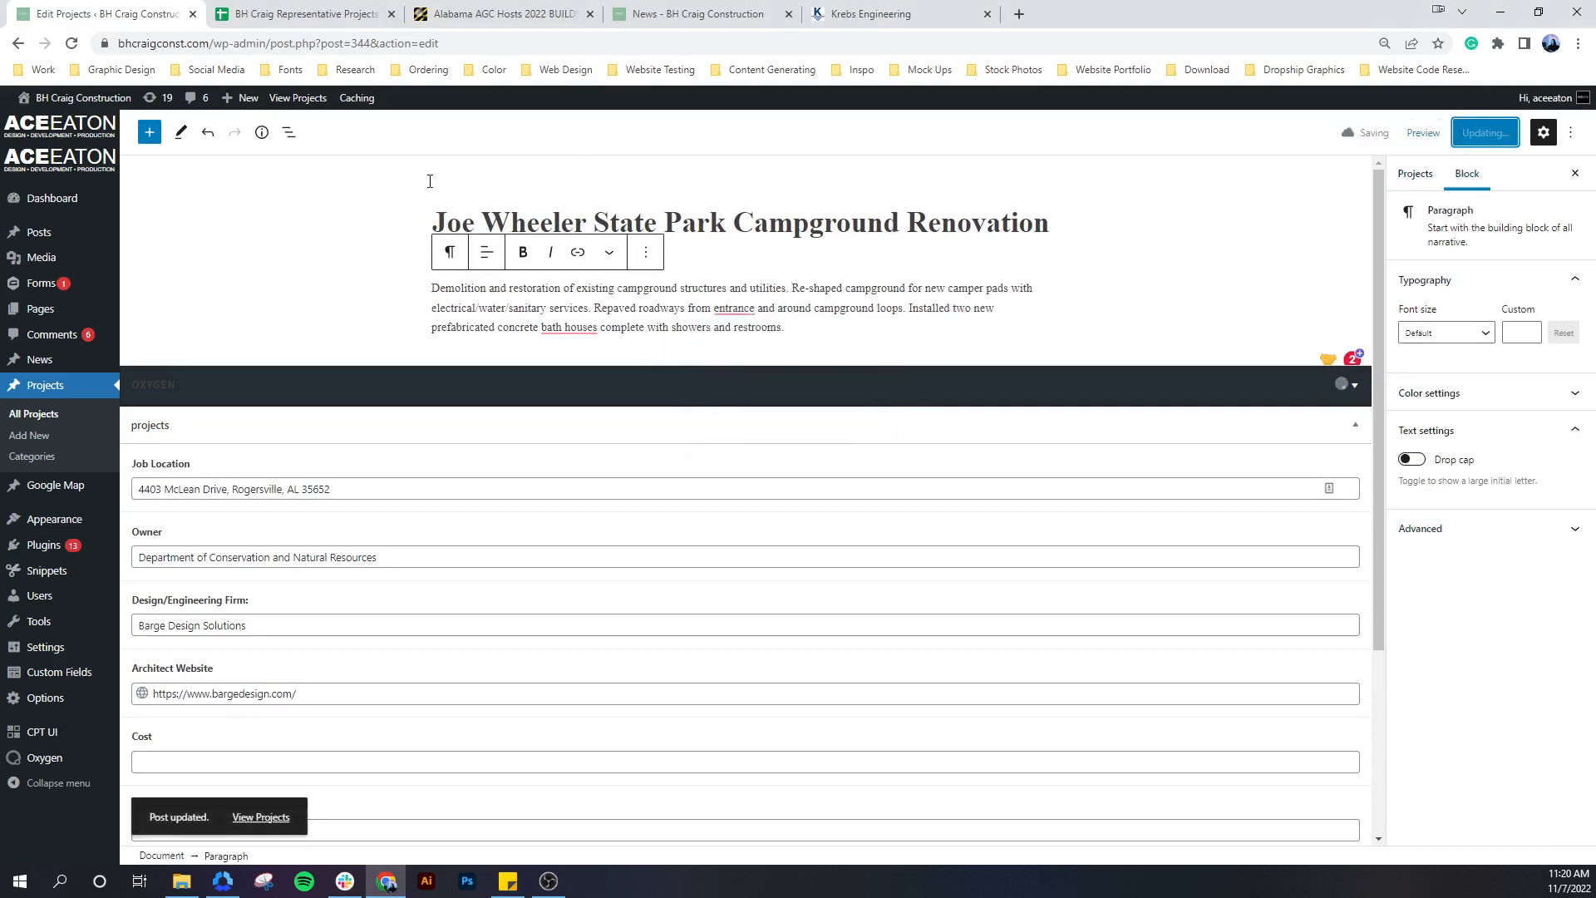
Add the description beginning "Construction of two new aerobic digesters" to the Madison WWTP Phase I Expansion project and update it
left_click(67, 384)
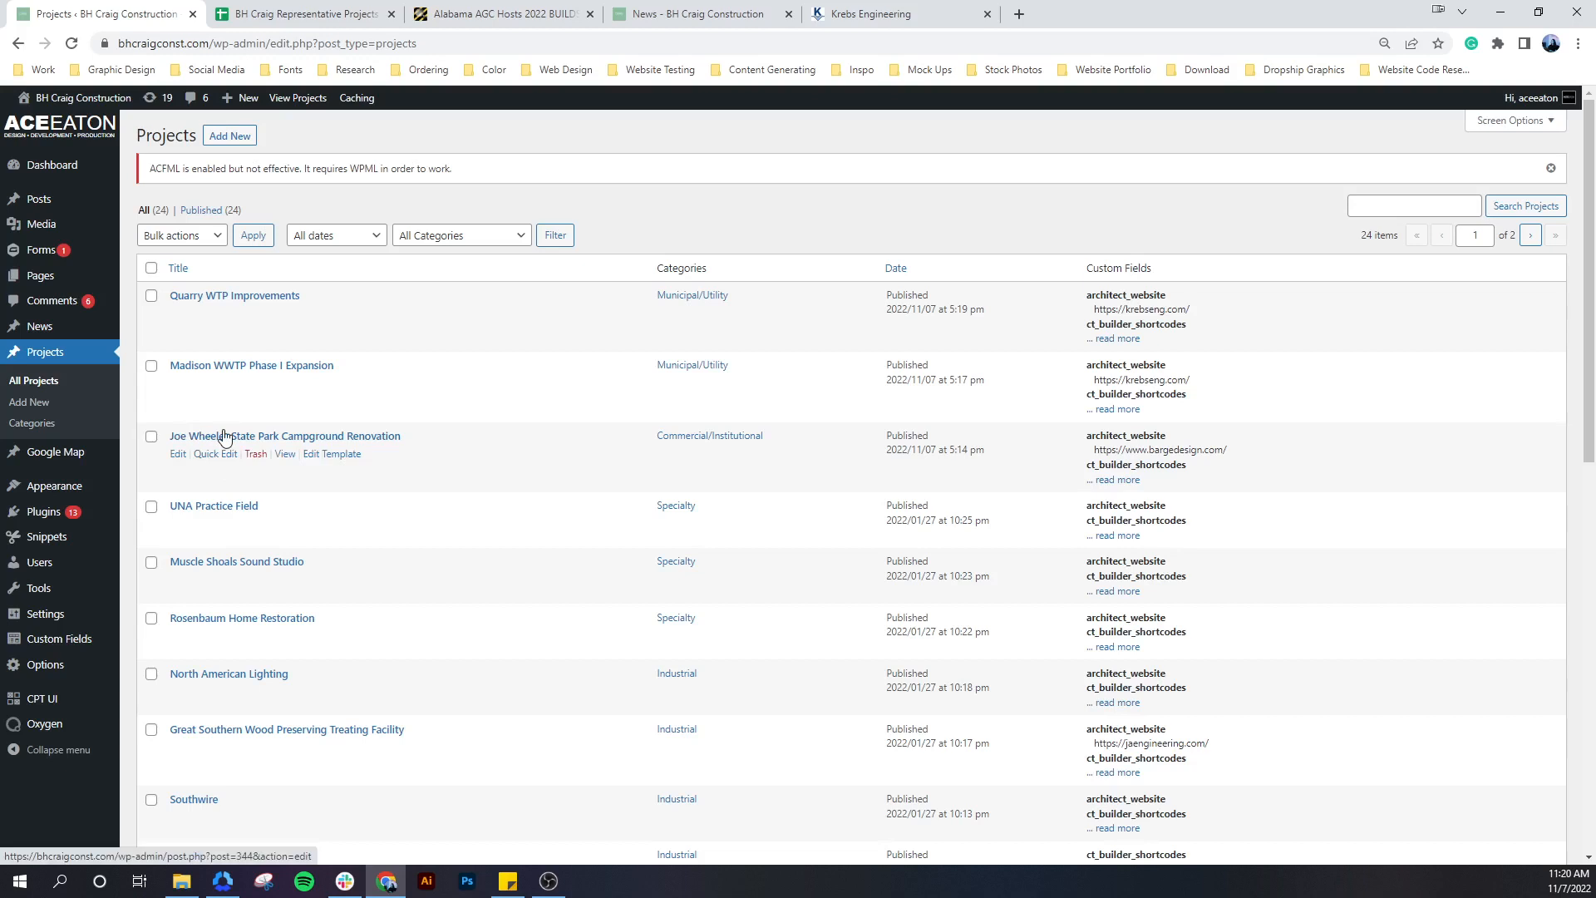
left_click(202, 367)
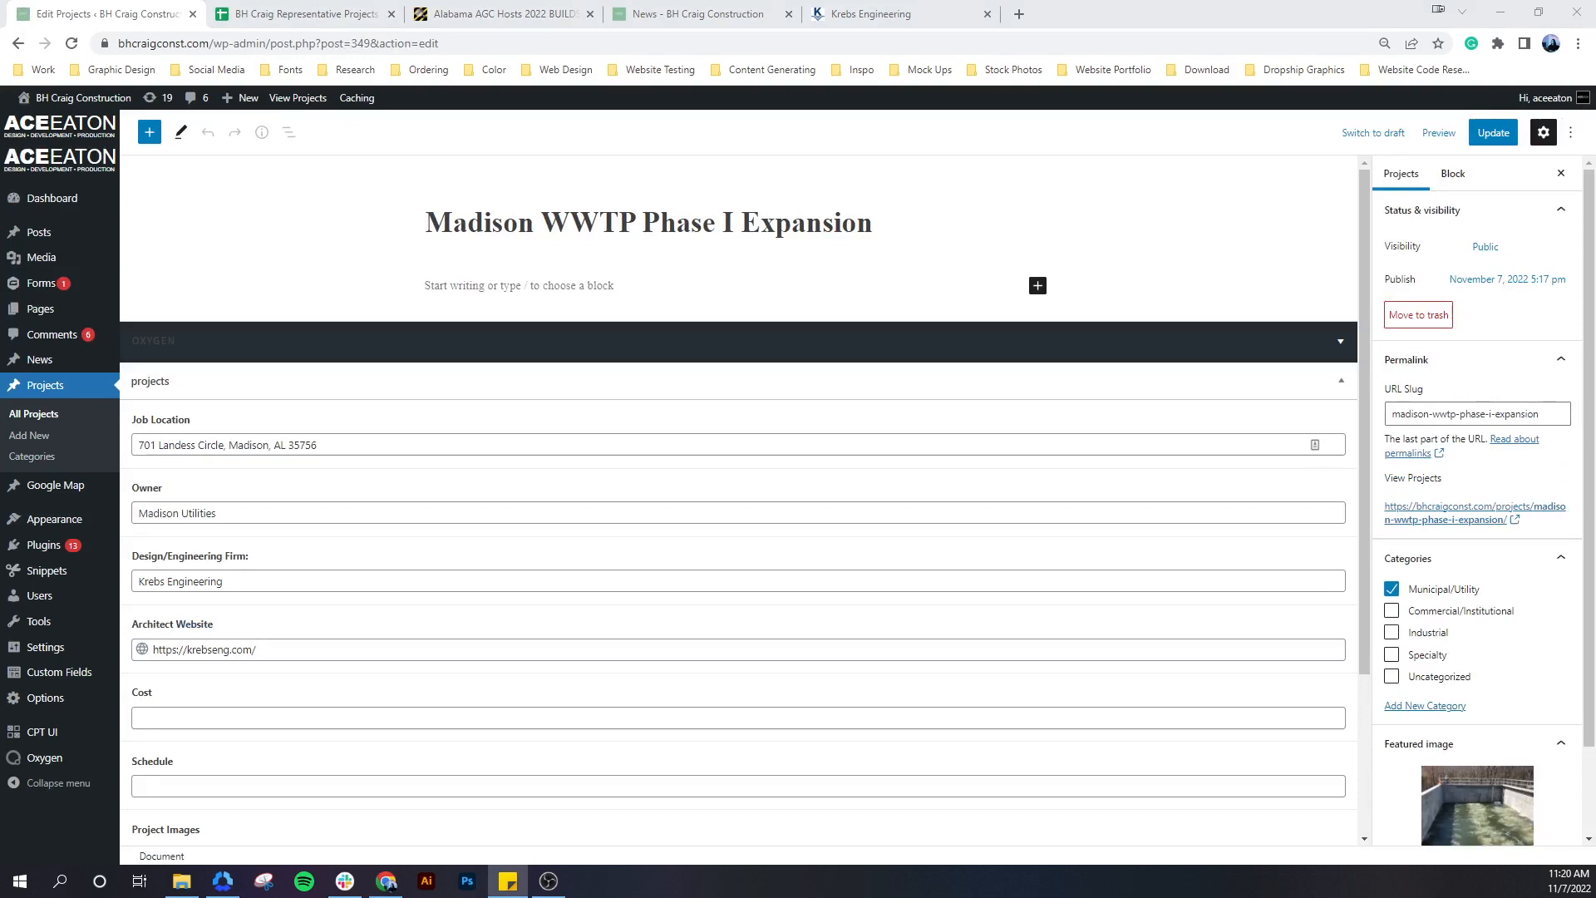
left_click(548, 283)
type("Construction of two new aerobic digesters, conversion of an existing clarifier to a disinfection contact basin, headwords improvements, chemical feed improvements, installation of a new RAS pump, yard piping, solids handling improvements, electtrical, & SCADA upgrades.")
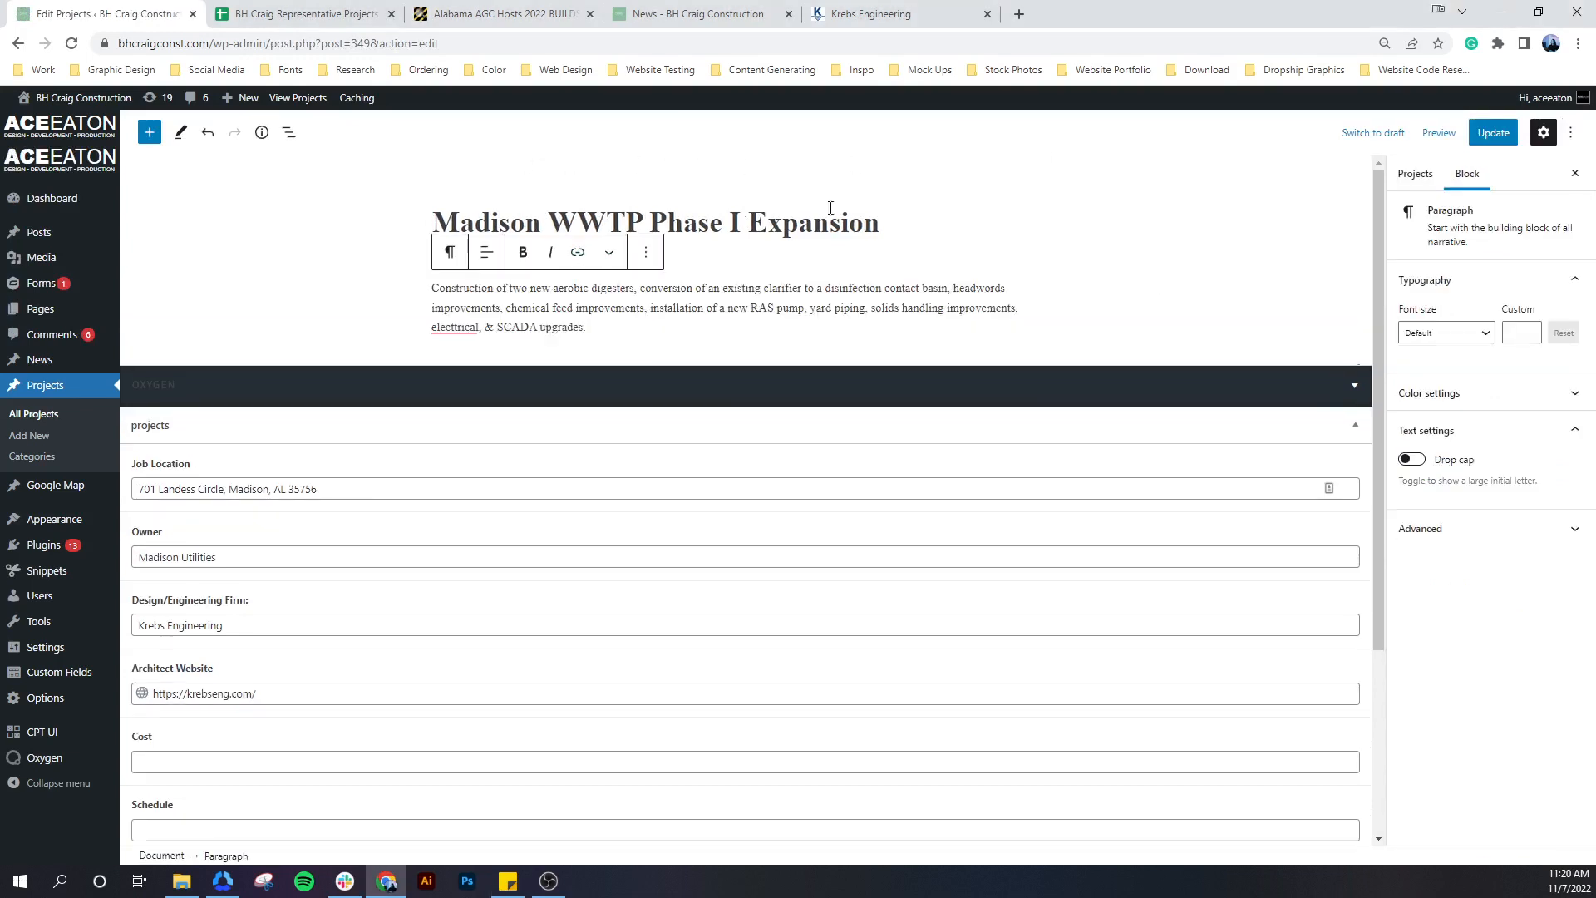
left_click(1493, 141)
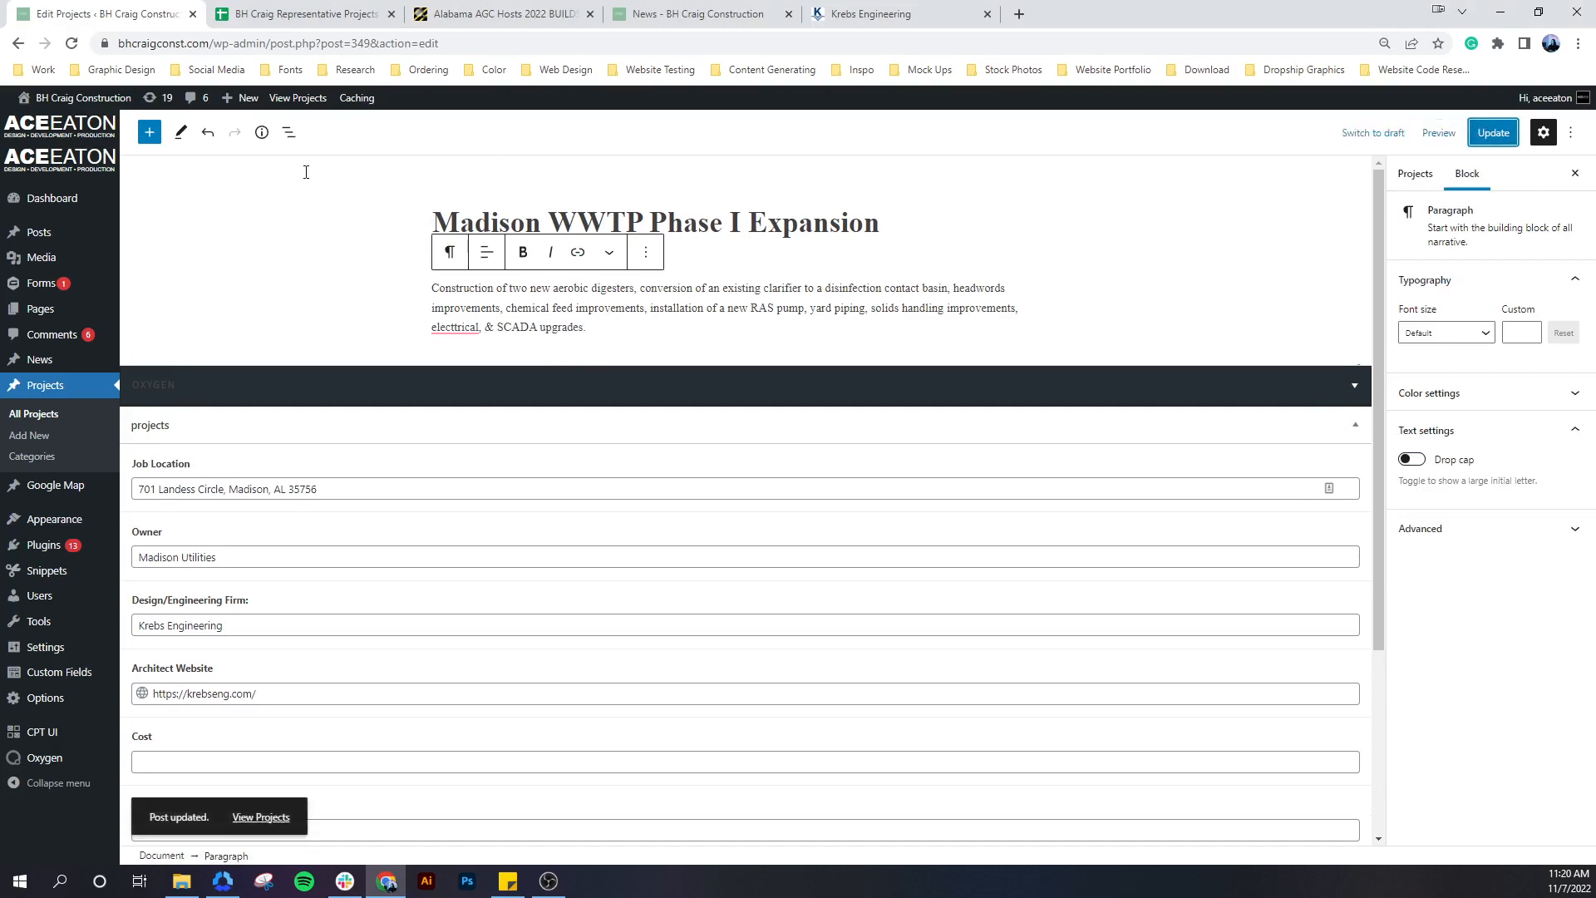
From the live Quarry WTP Improvements page, open the Municipal/Utility services page and check how the new projects are listed
left_click(64, 389)
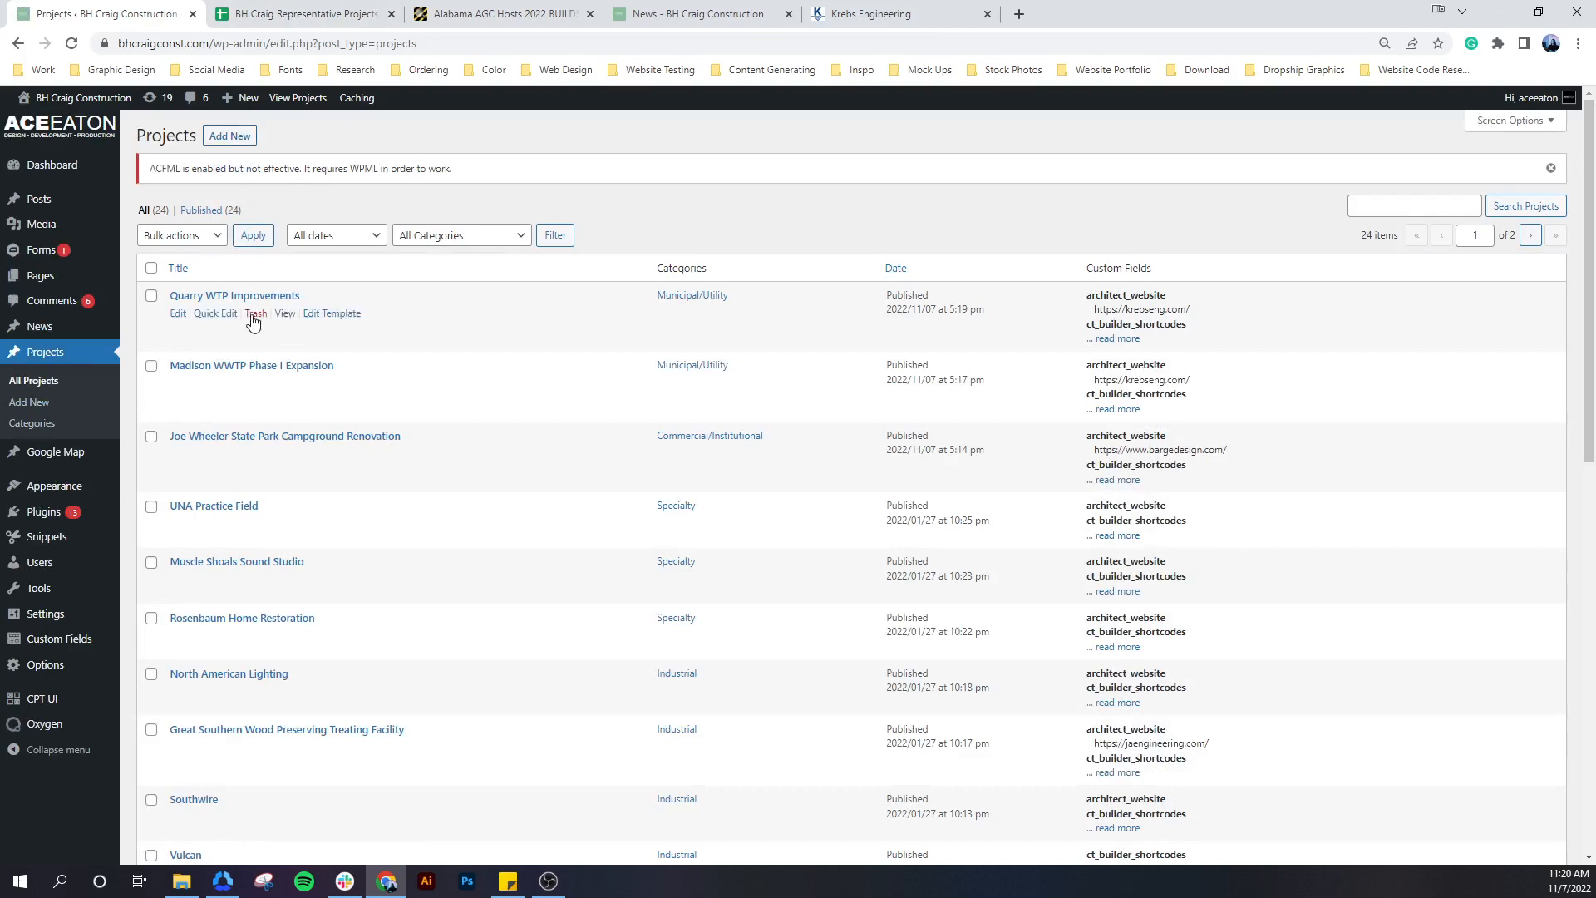
right_click(284, 315)
left_click(299, 326)
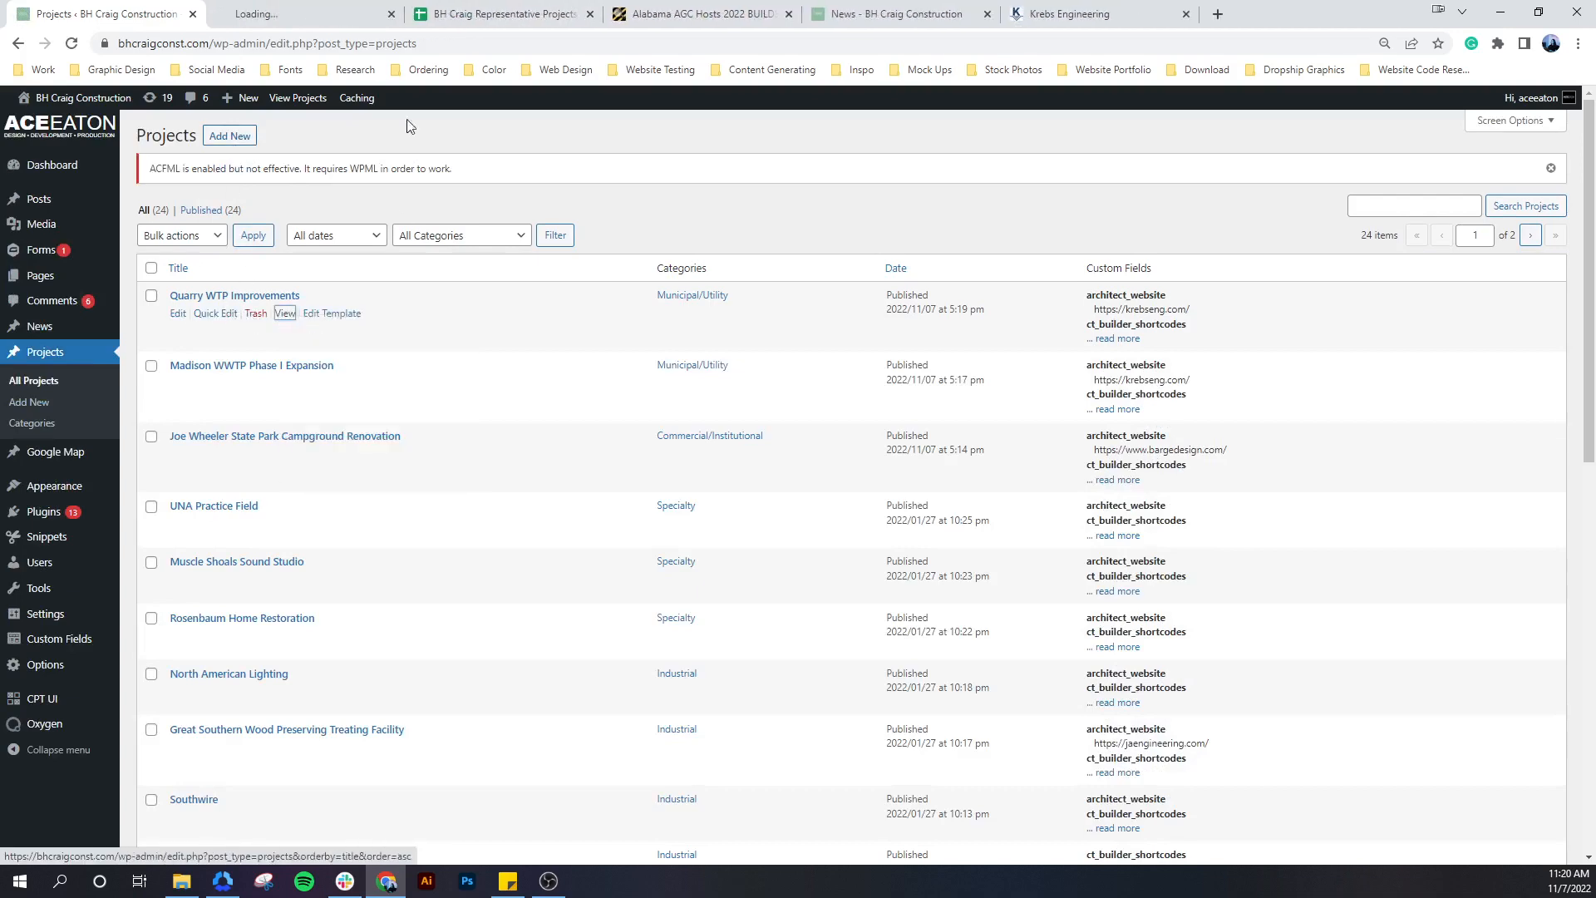
left_click(309, 14)
mouse_move(1235, 154)
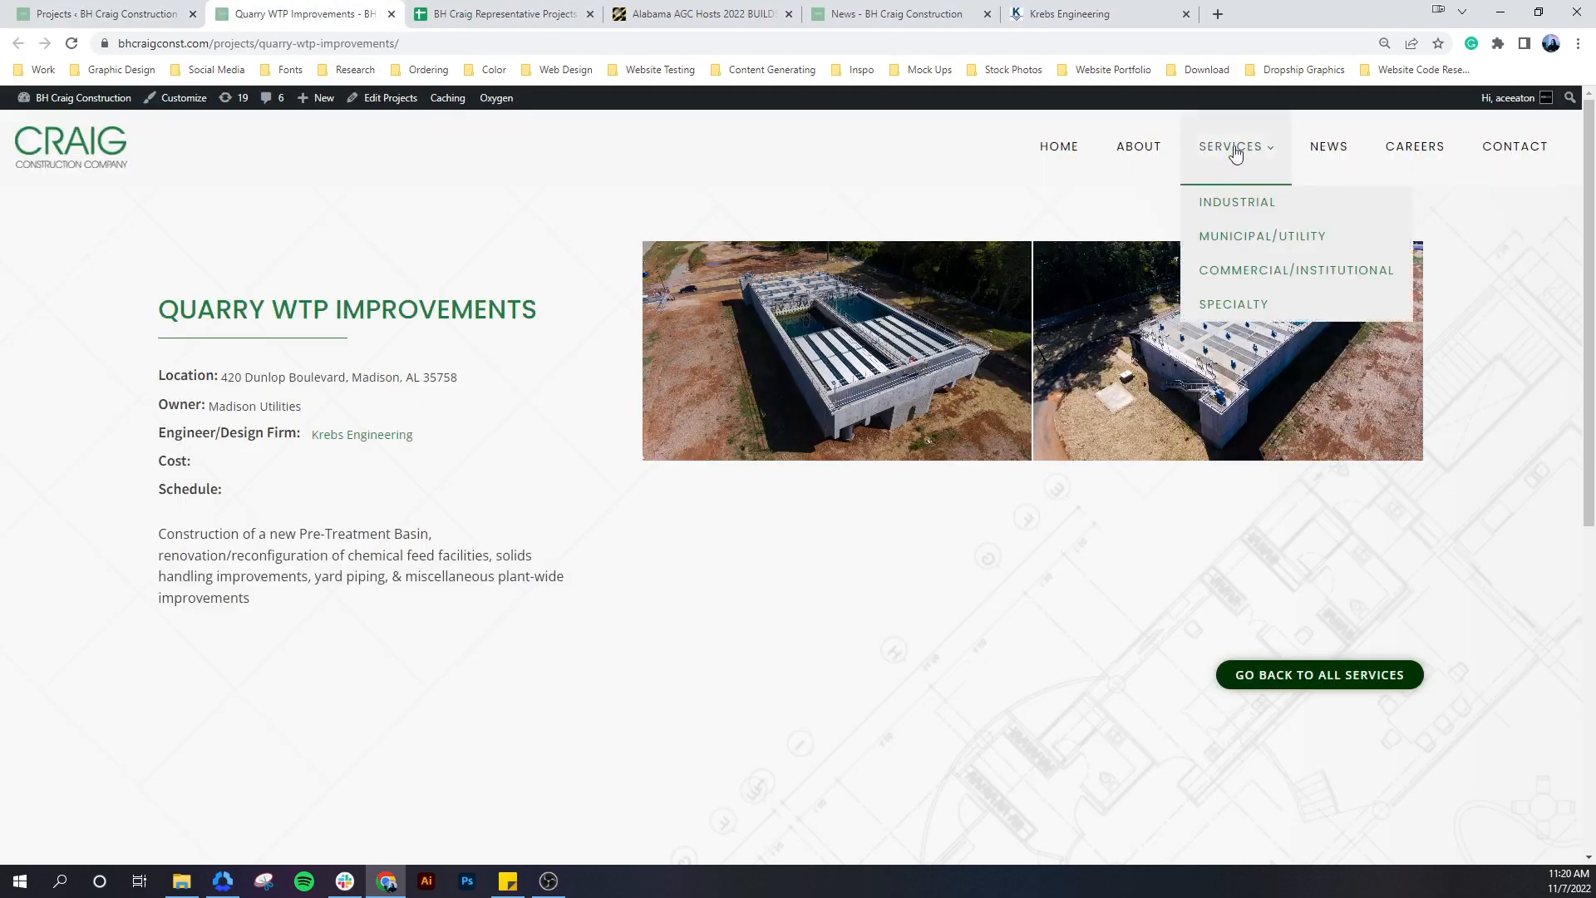
left_click(1247, 241)
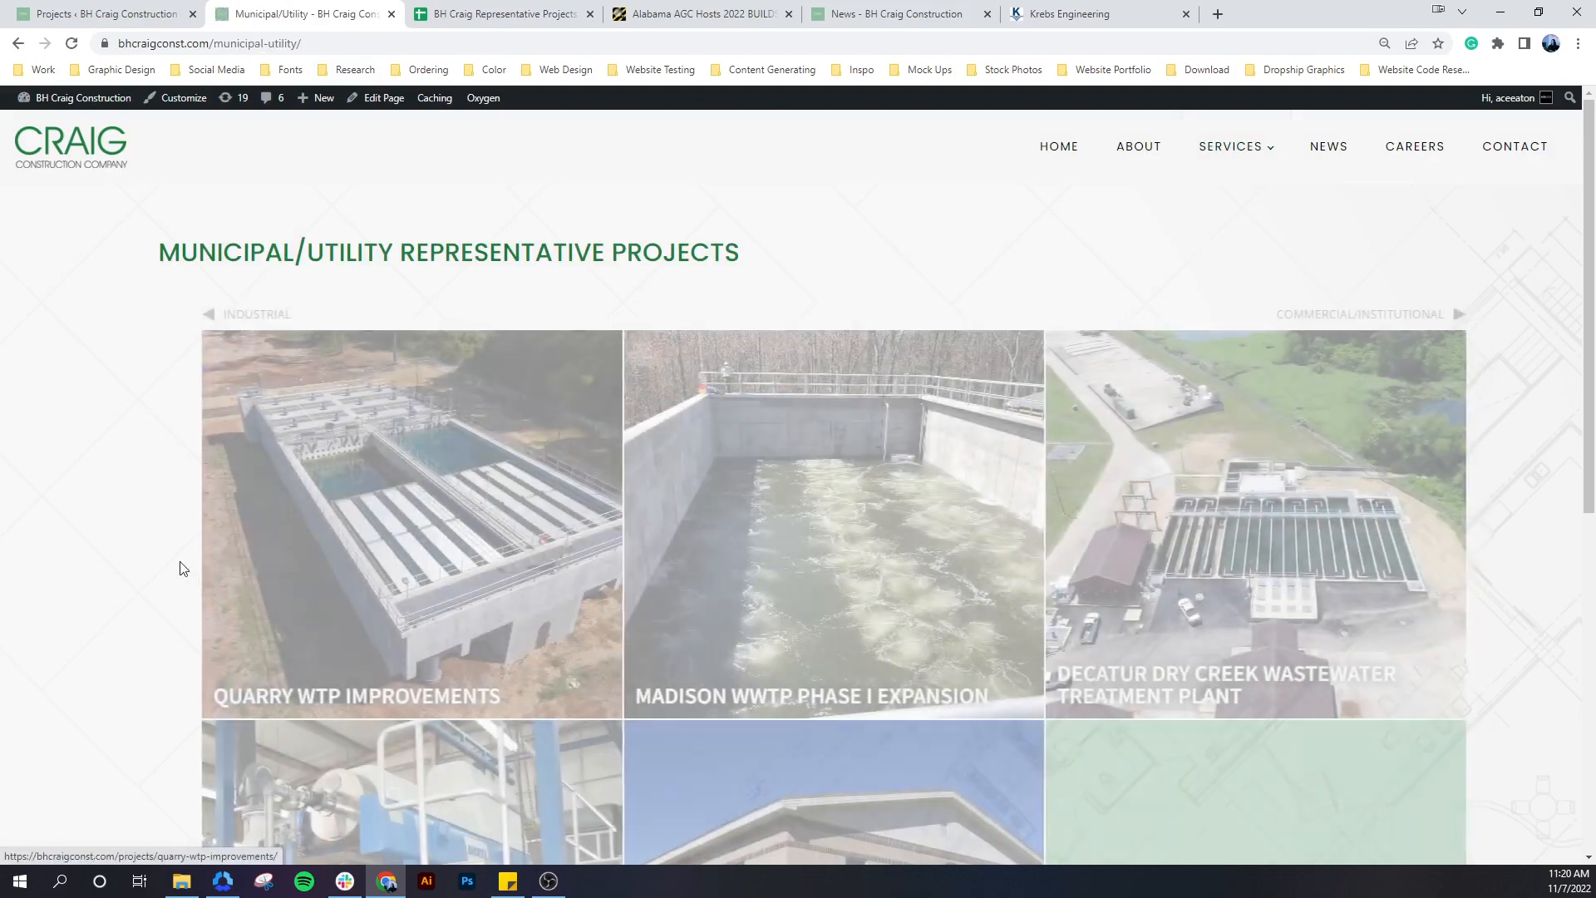
scroll(178, 563, "down", 1)
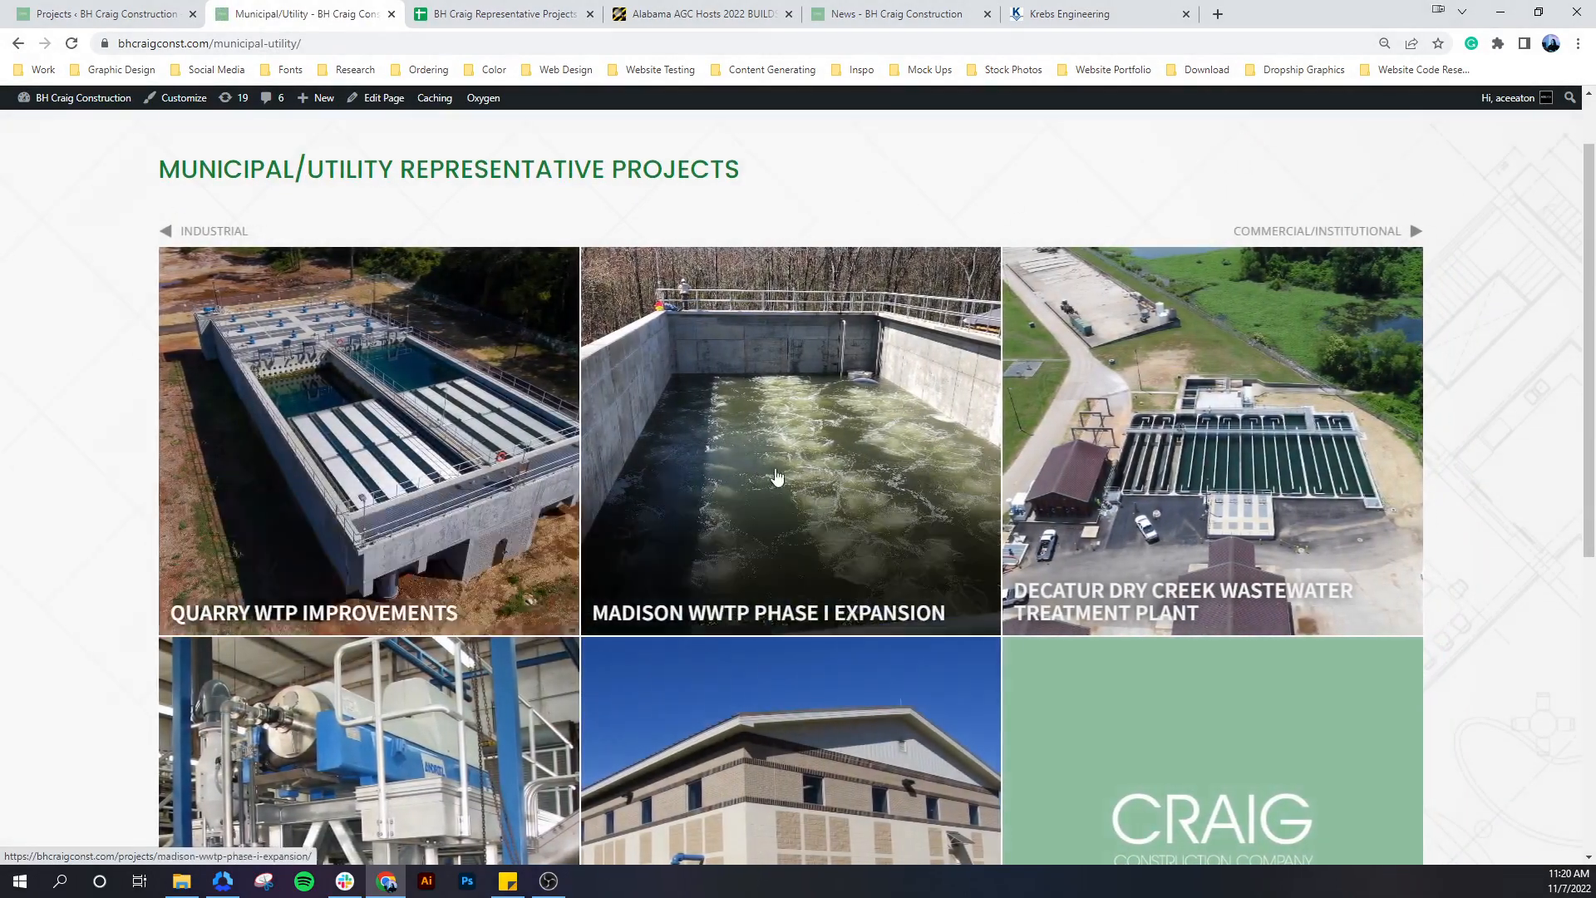
left_click(391, 14)
Look over the admin list of projects and open the list of Google Map entries
scroll(337, 437, "down", 3)
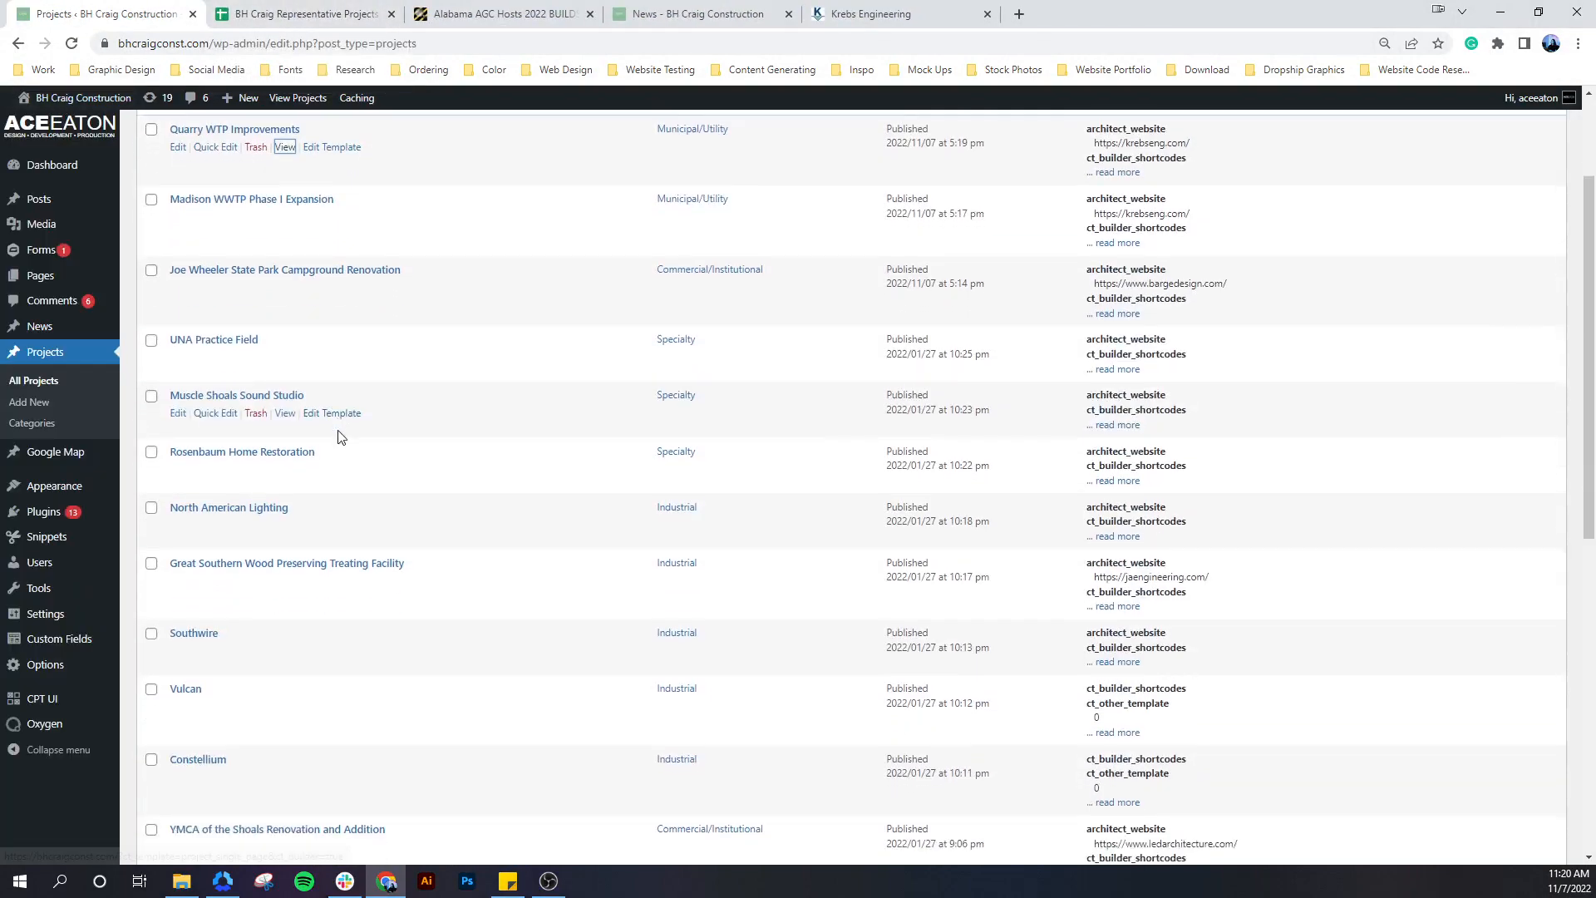
scroll(332, 501, "up", 3)
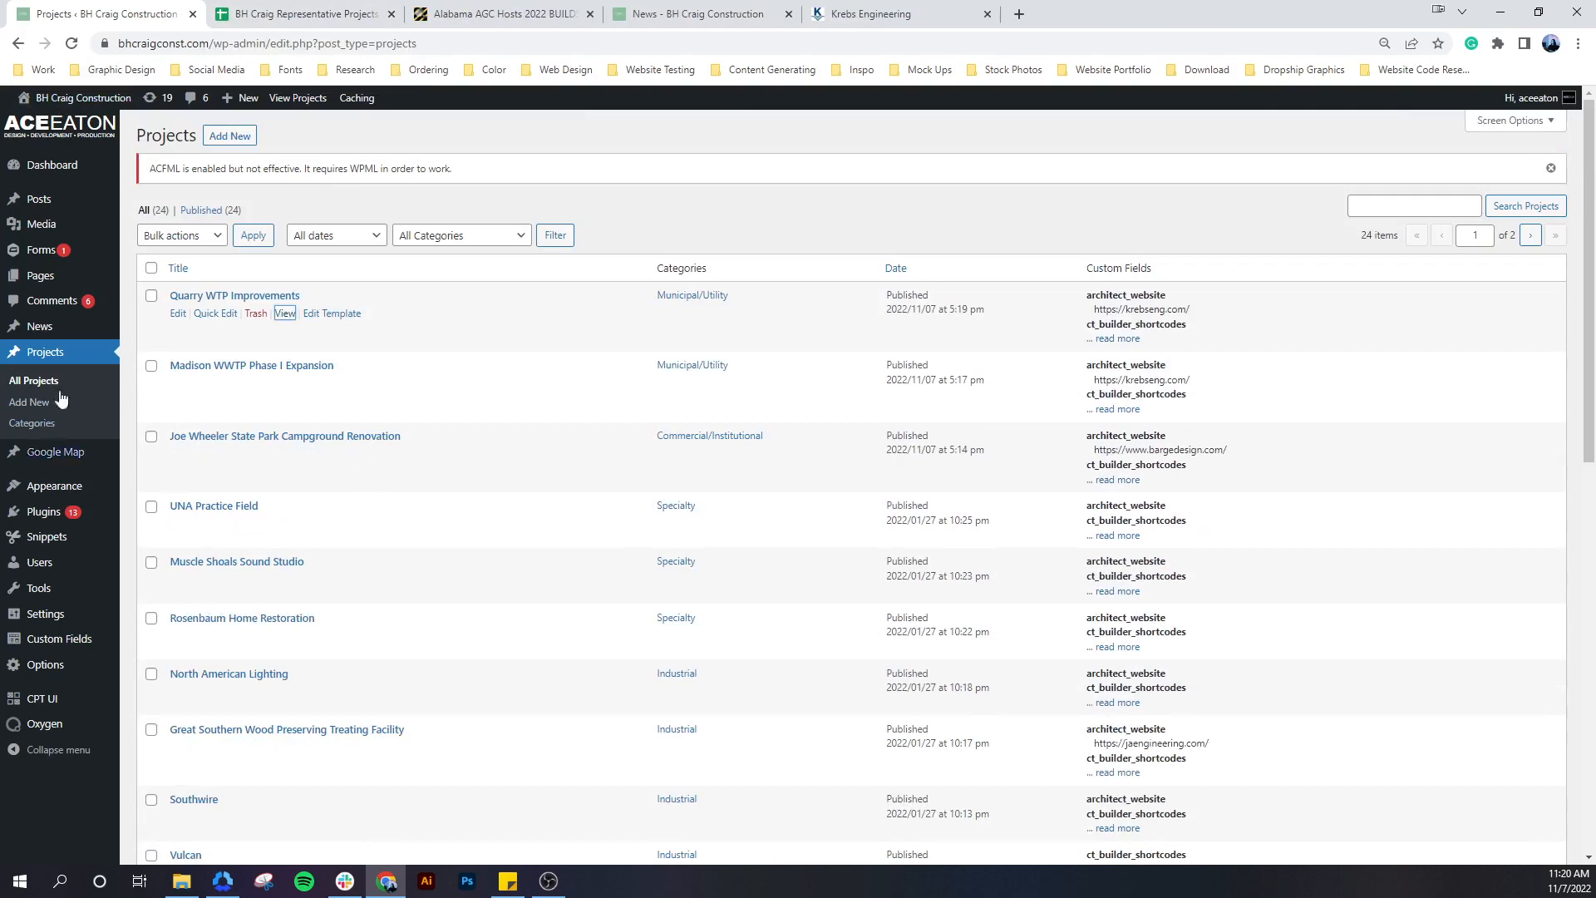
mouse_move(39, 332)
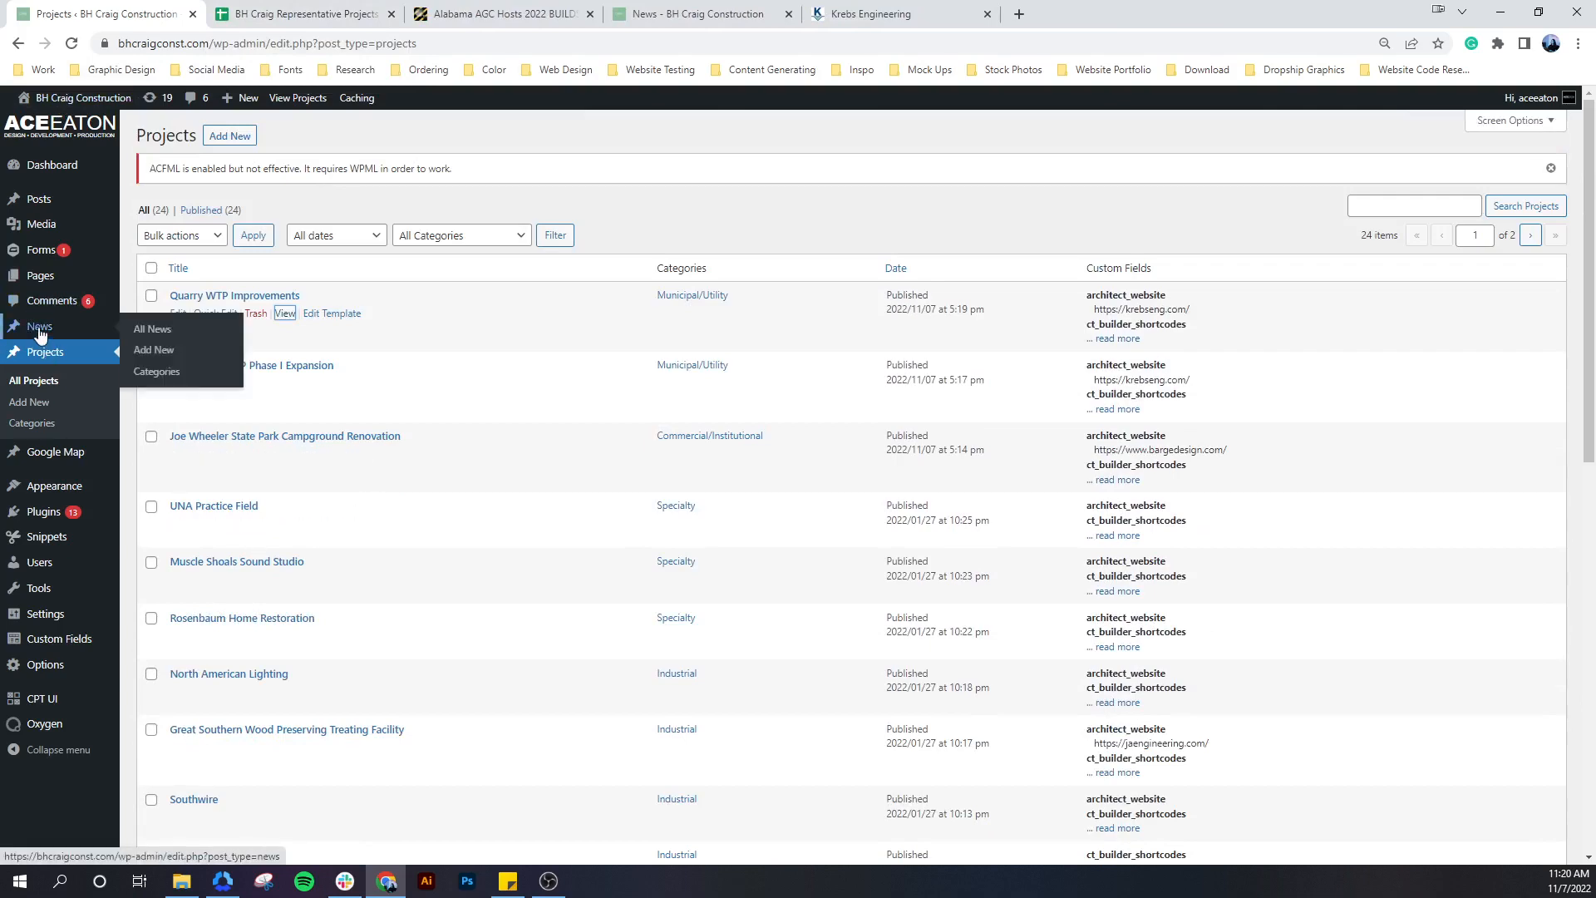
left_click(50, 456)
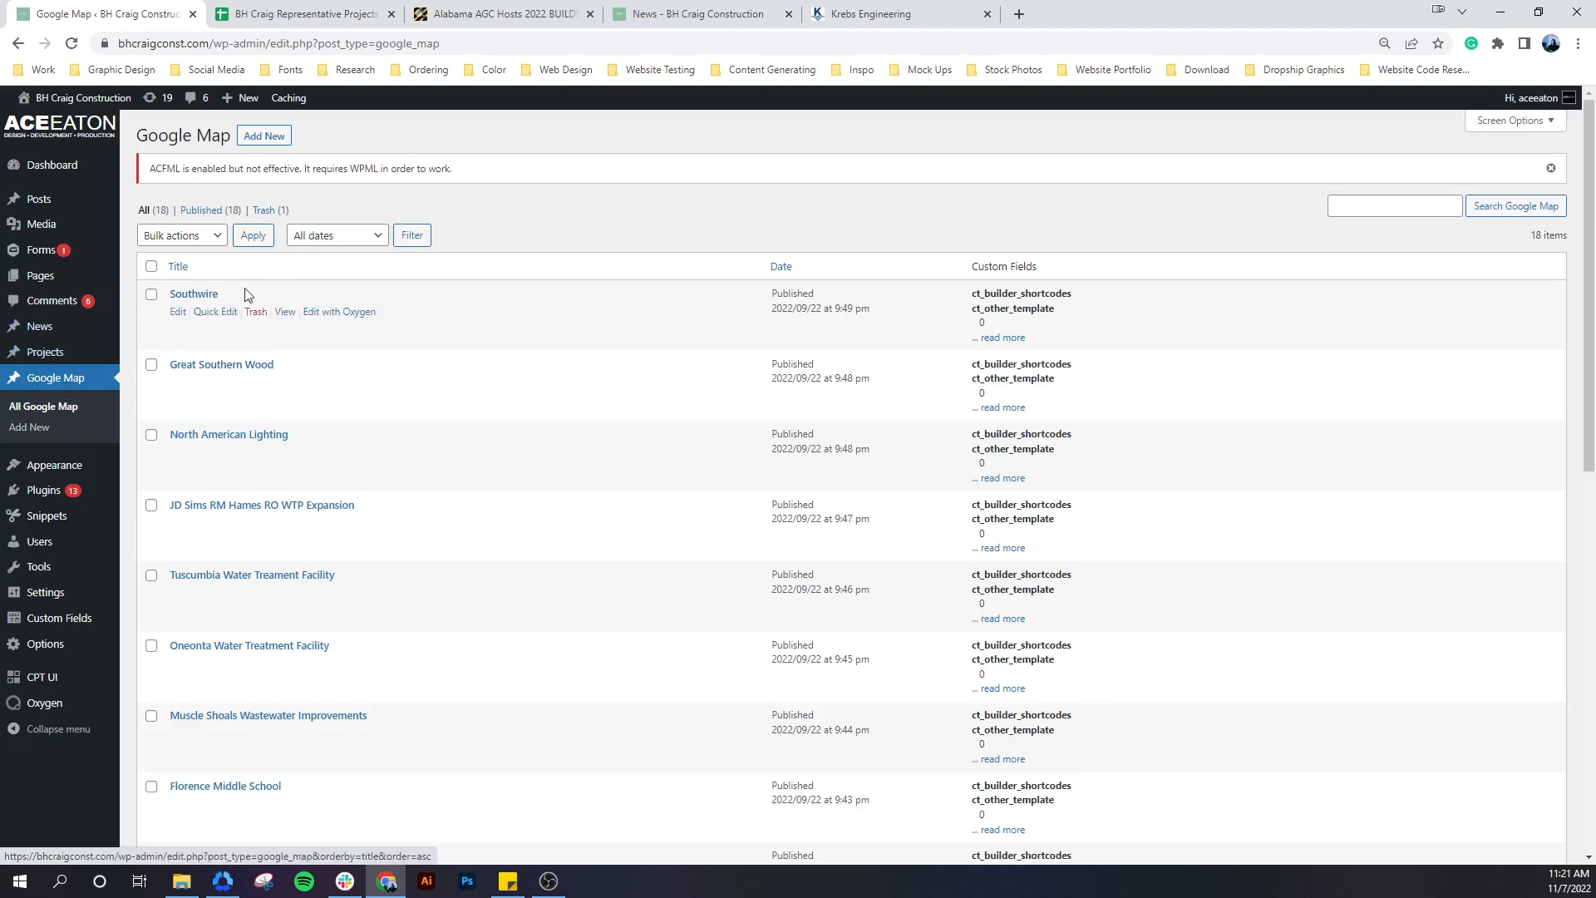
Add a new Google Map entry and title it "Joe Wheeler State Park Campground Renovation", copied from the BH Craig Representative Projects spreadsheet
mouse_move(45, 357)
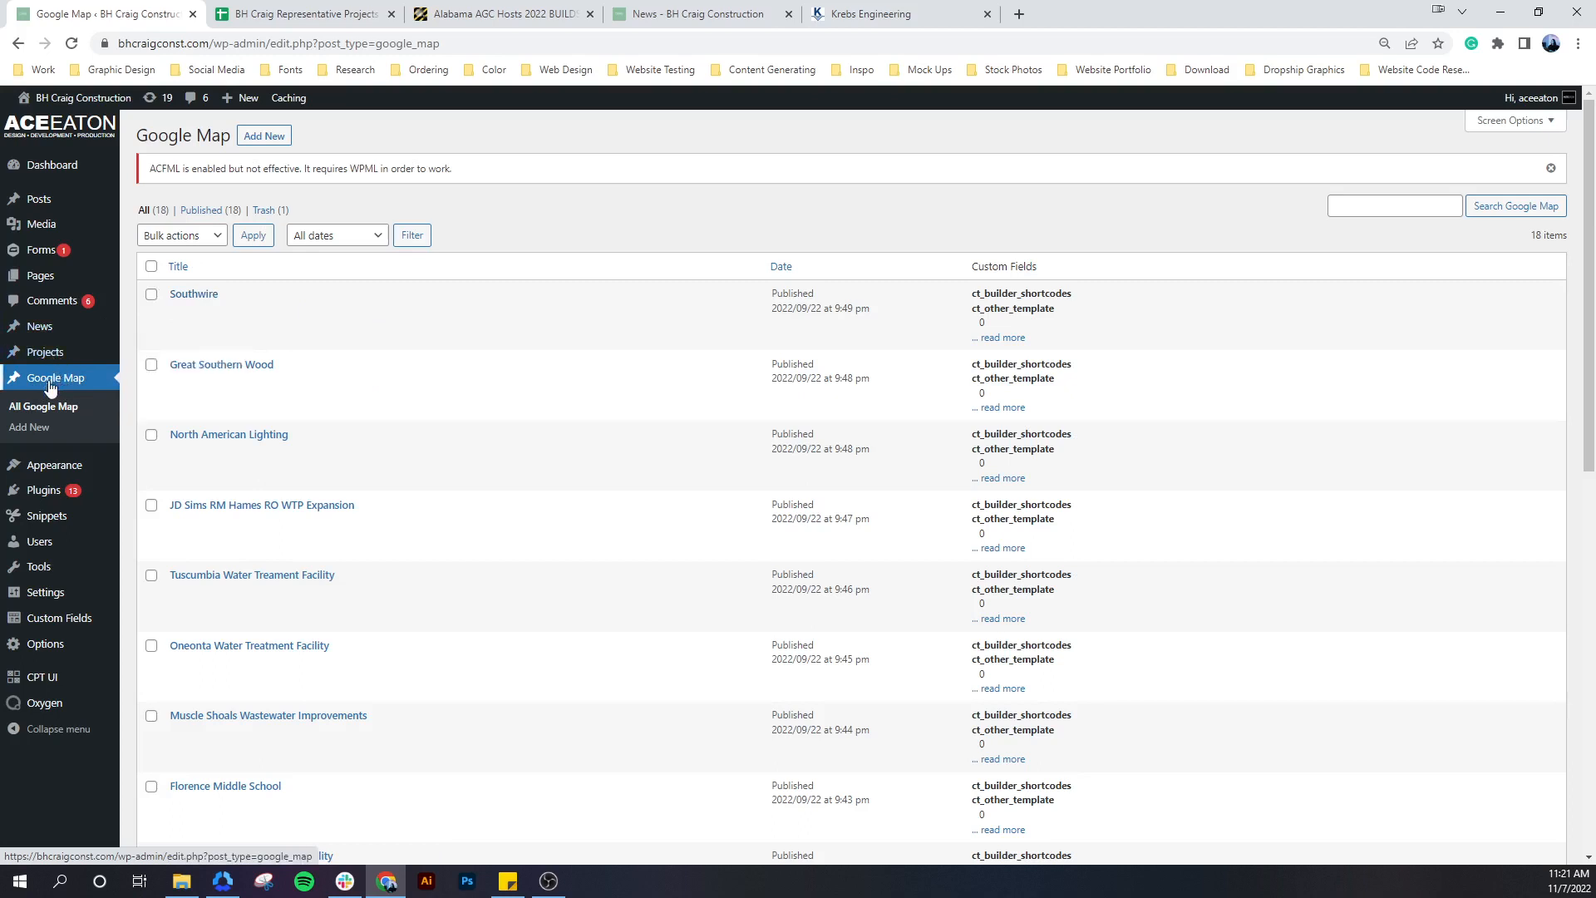
mouse_move(187, 325)
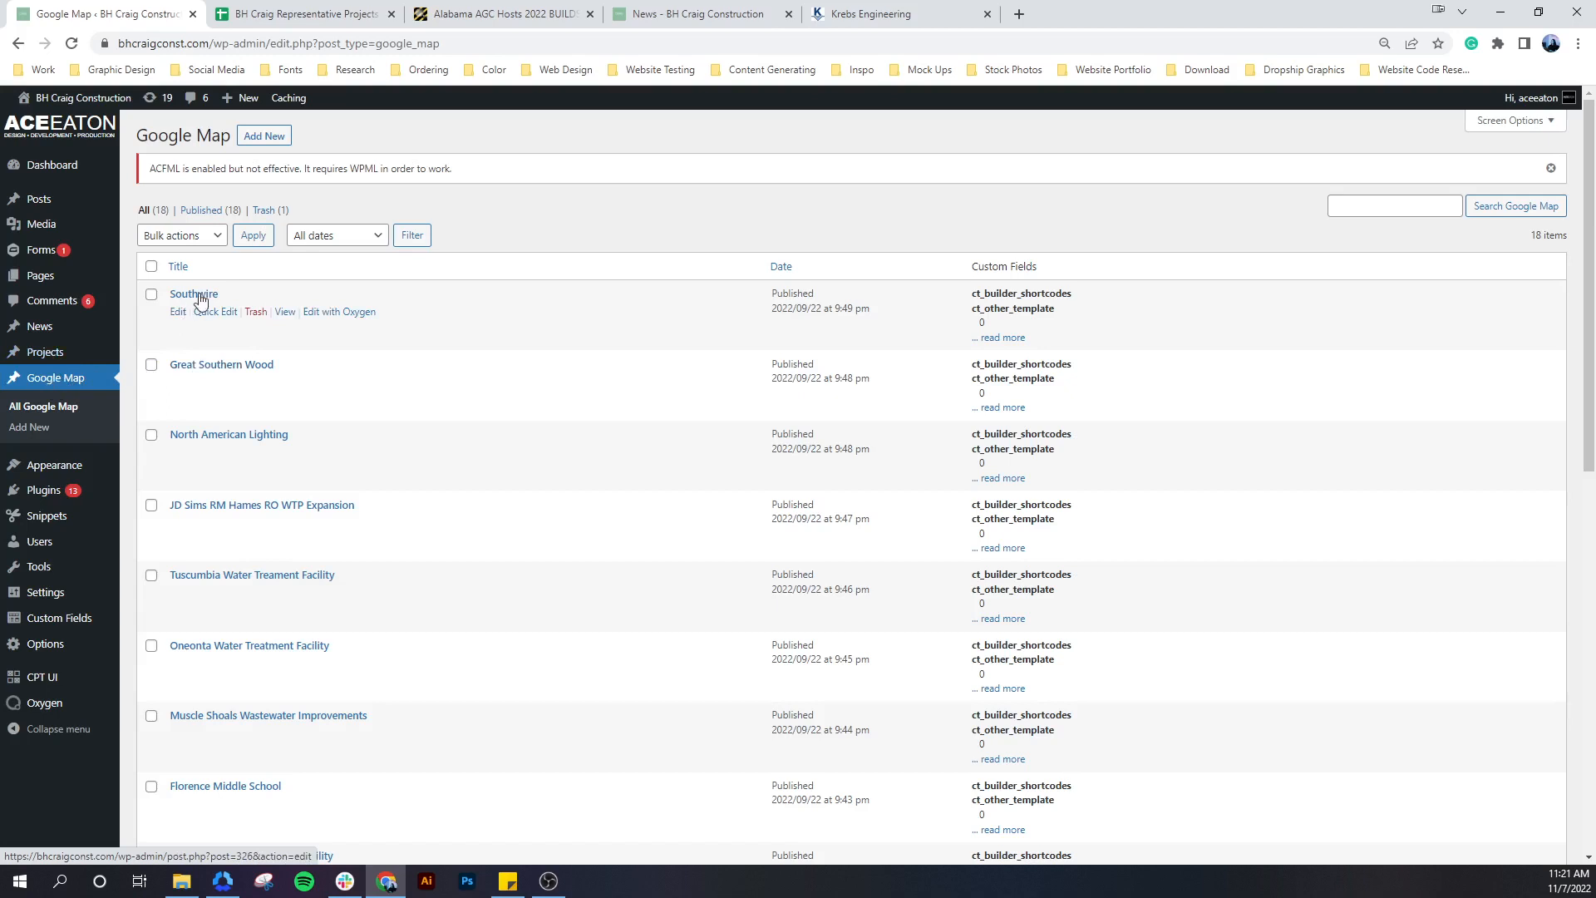
left_click(264, 137)
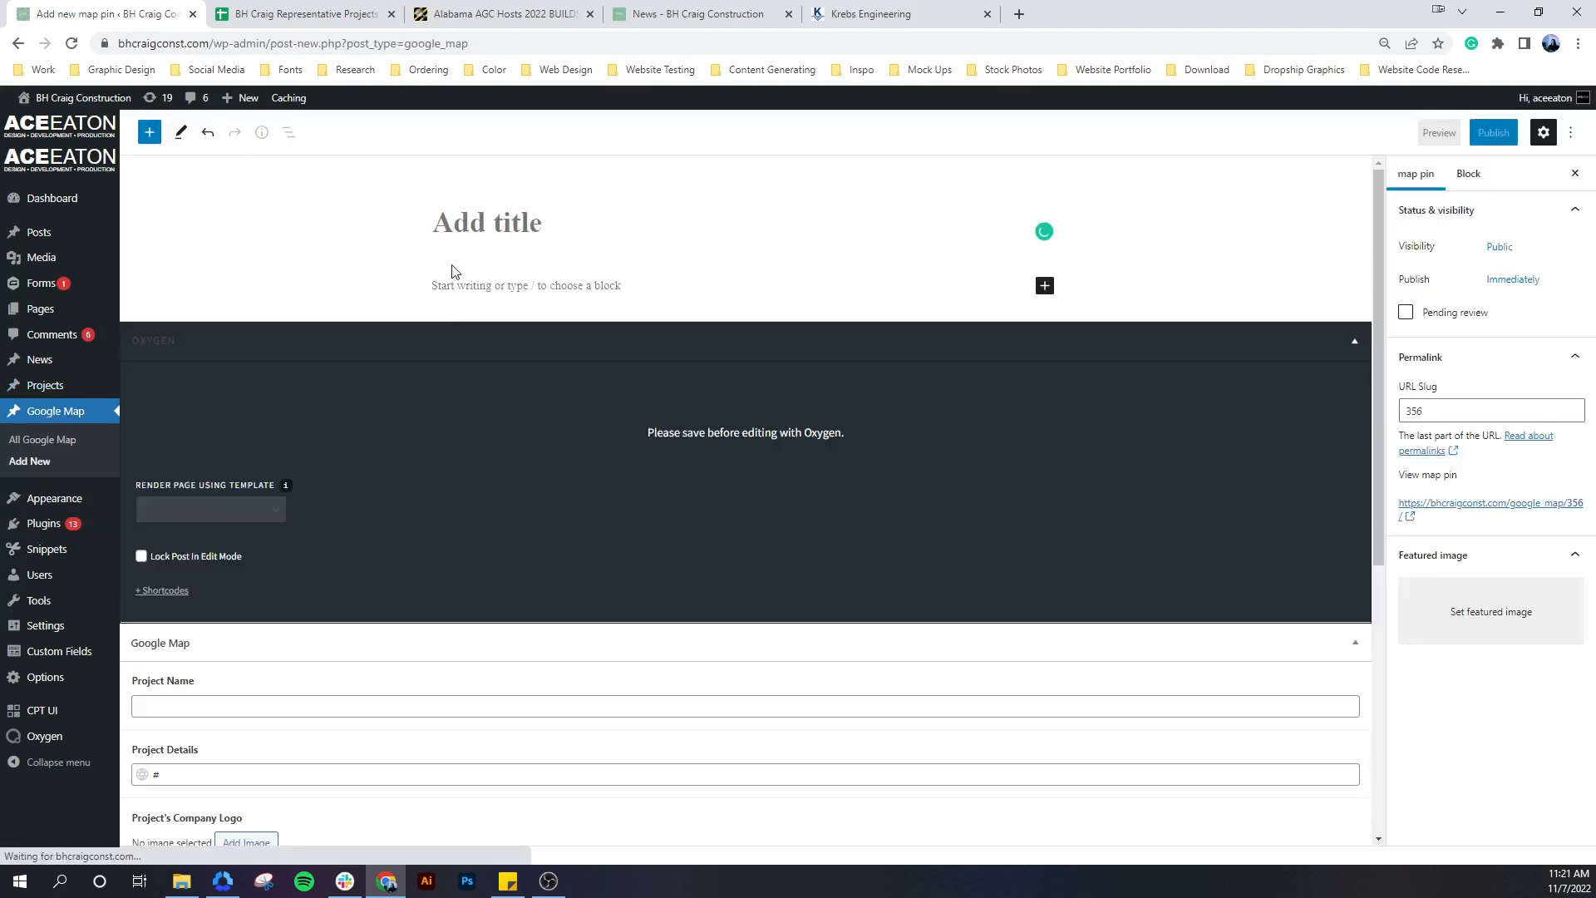
left_click(308, 14)
left_click(131, 623)
double_click(109, 618)
key("ctrl+c")
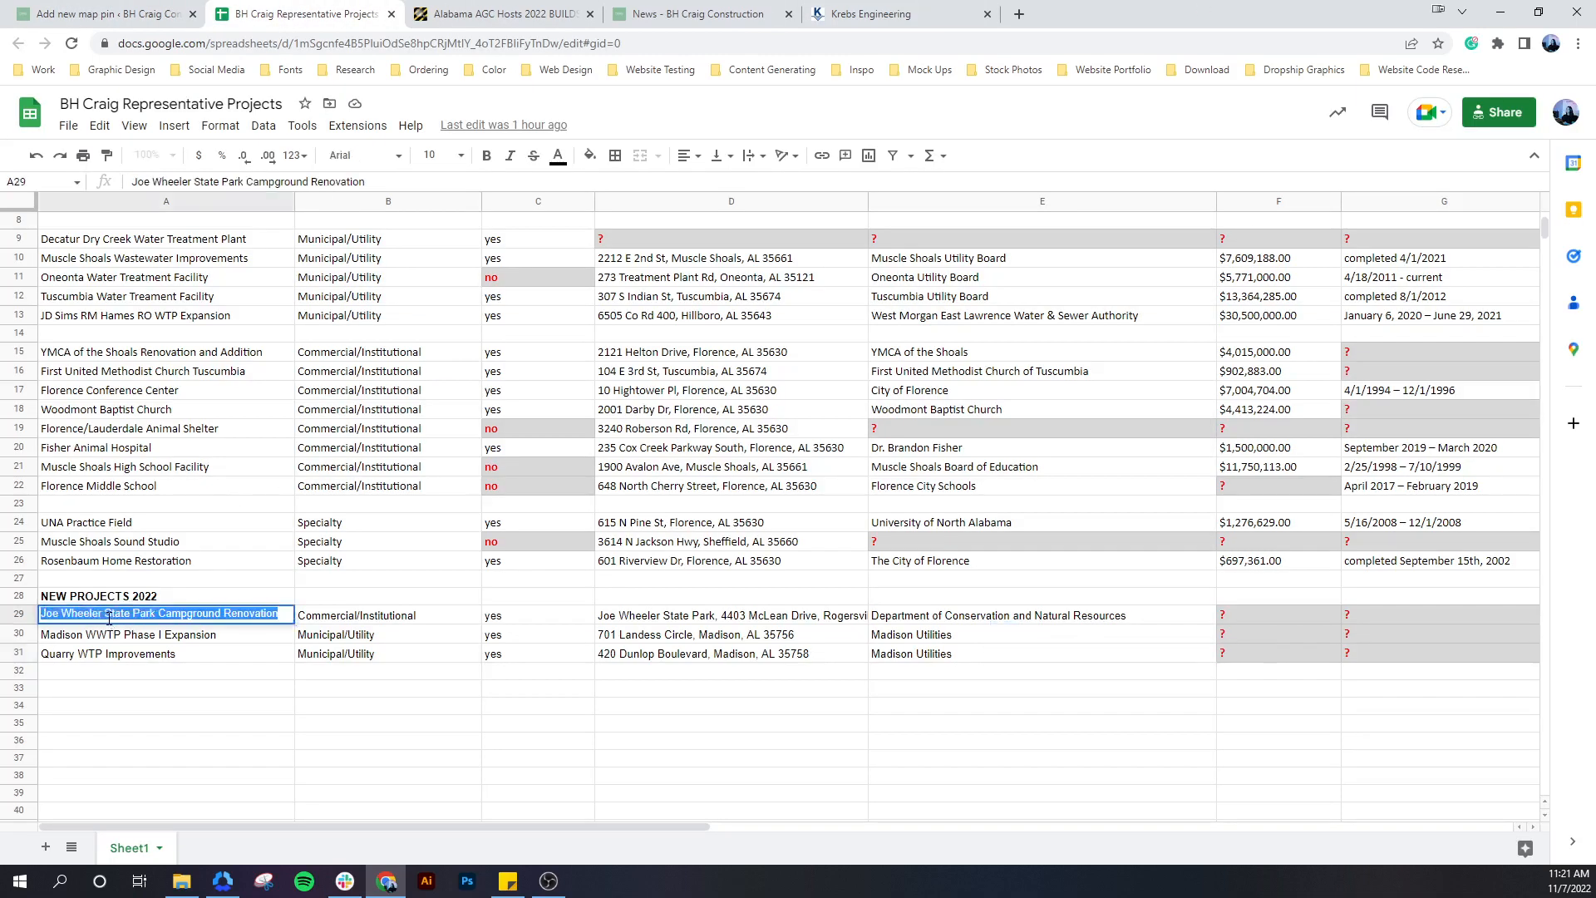
left_click(109, 15)
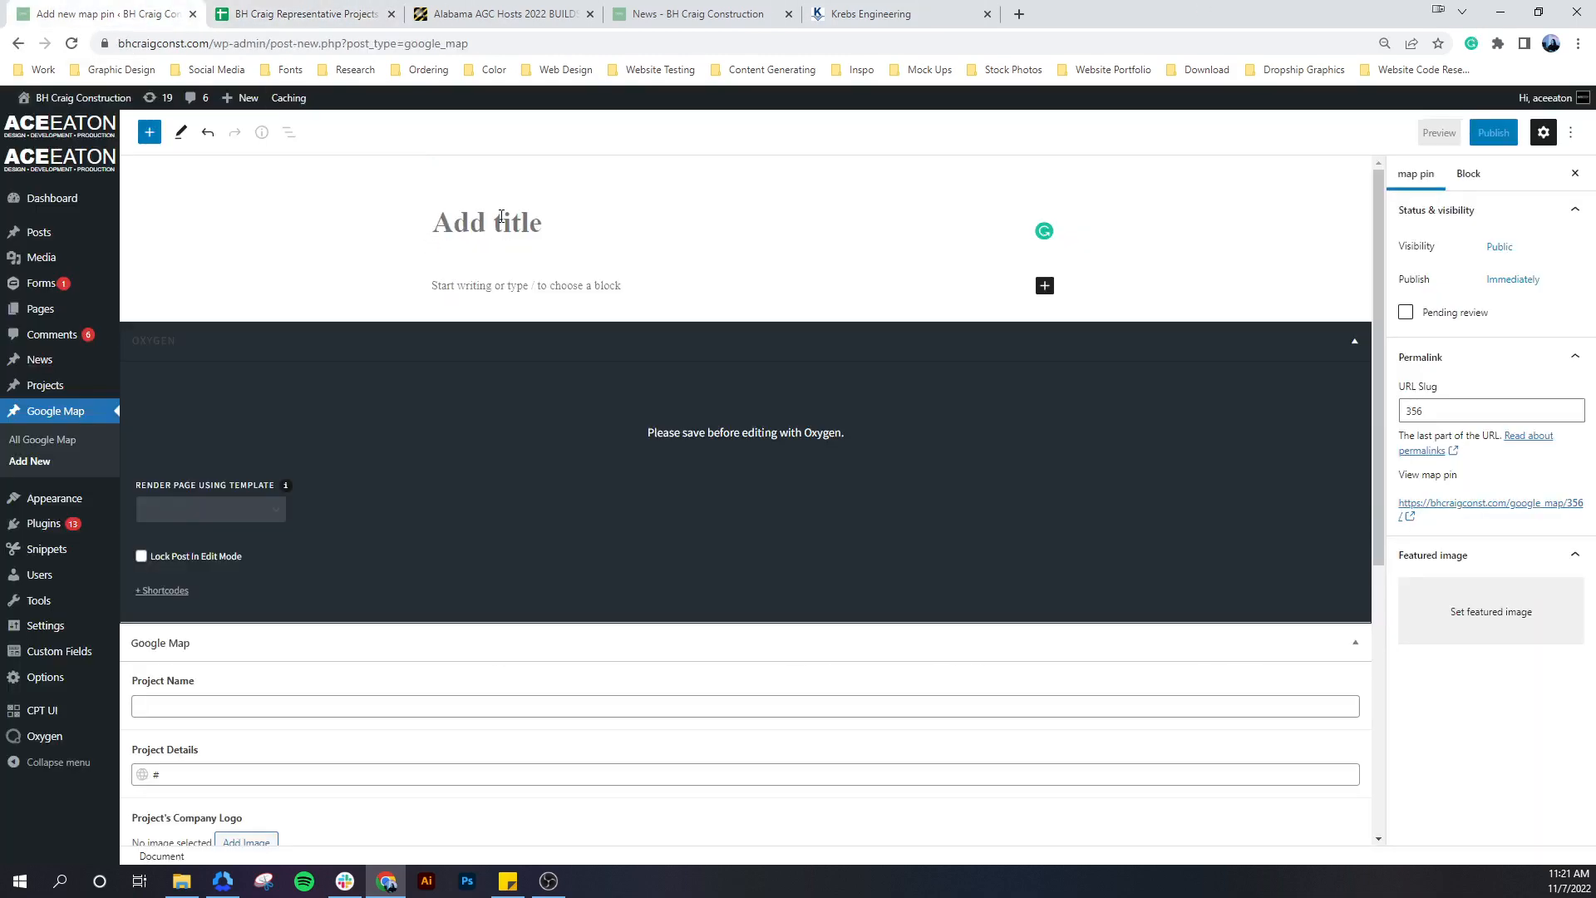
key("ctrl+v")
Copy the campground's street address without the park name from the spreadsheet, search for it as the Project Location, and set the map pin
left_click(308, 14)
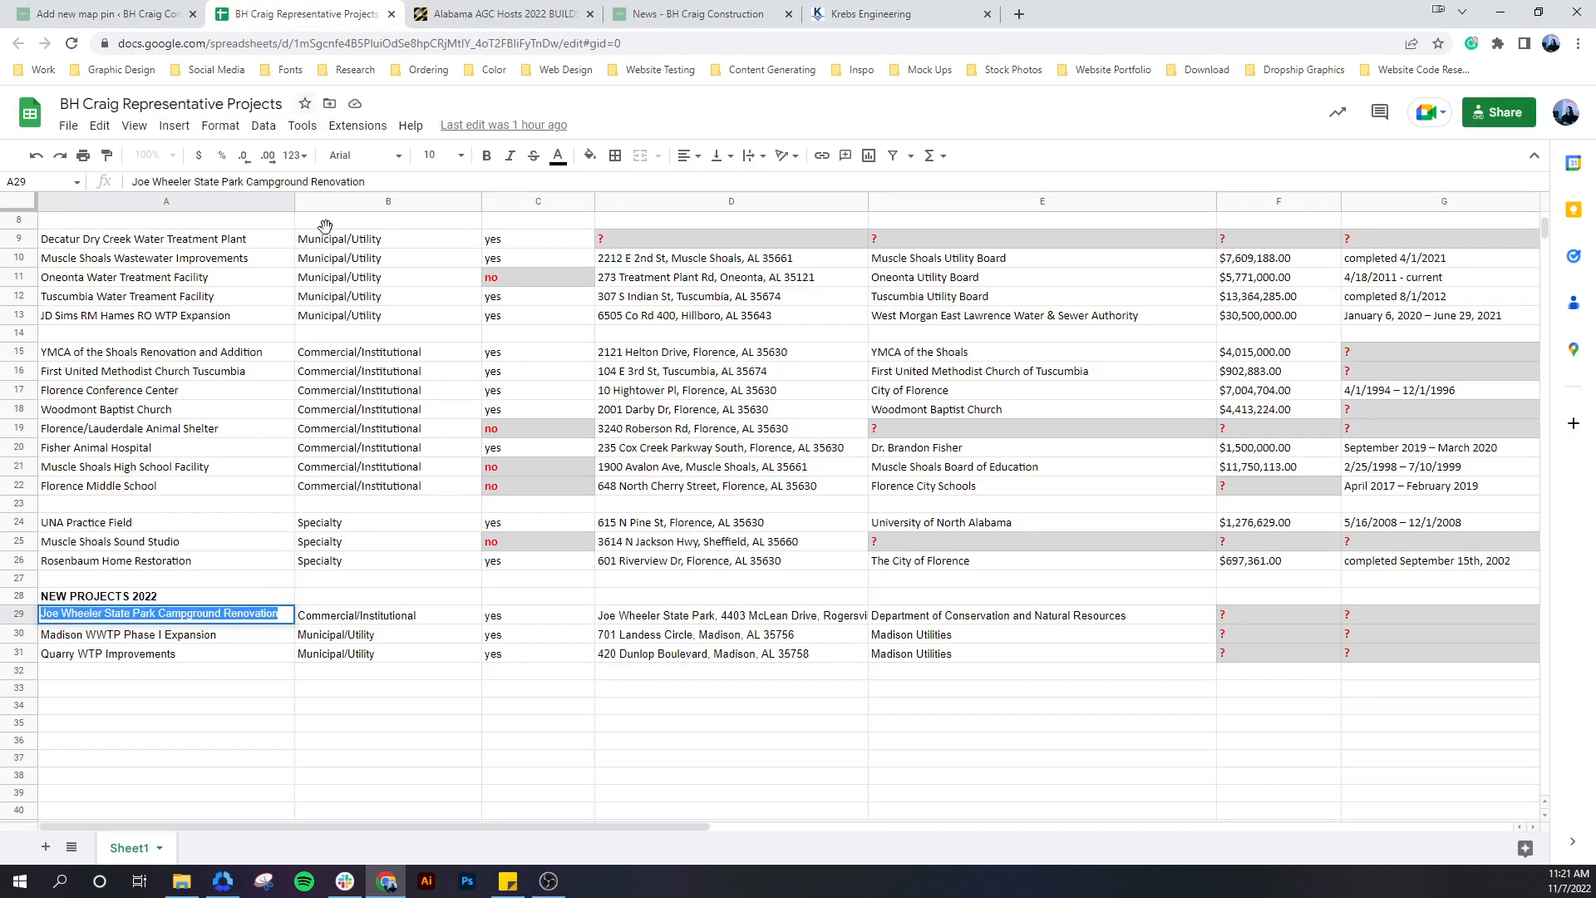
left_click(723, 613)
double_click(707, 616)
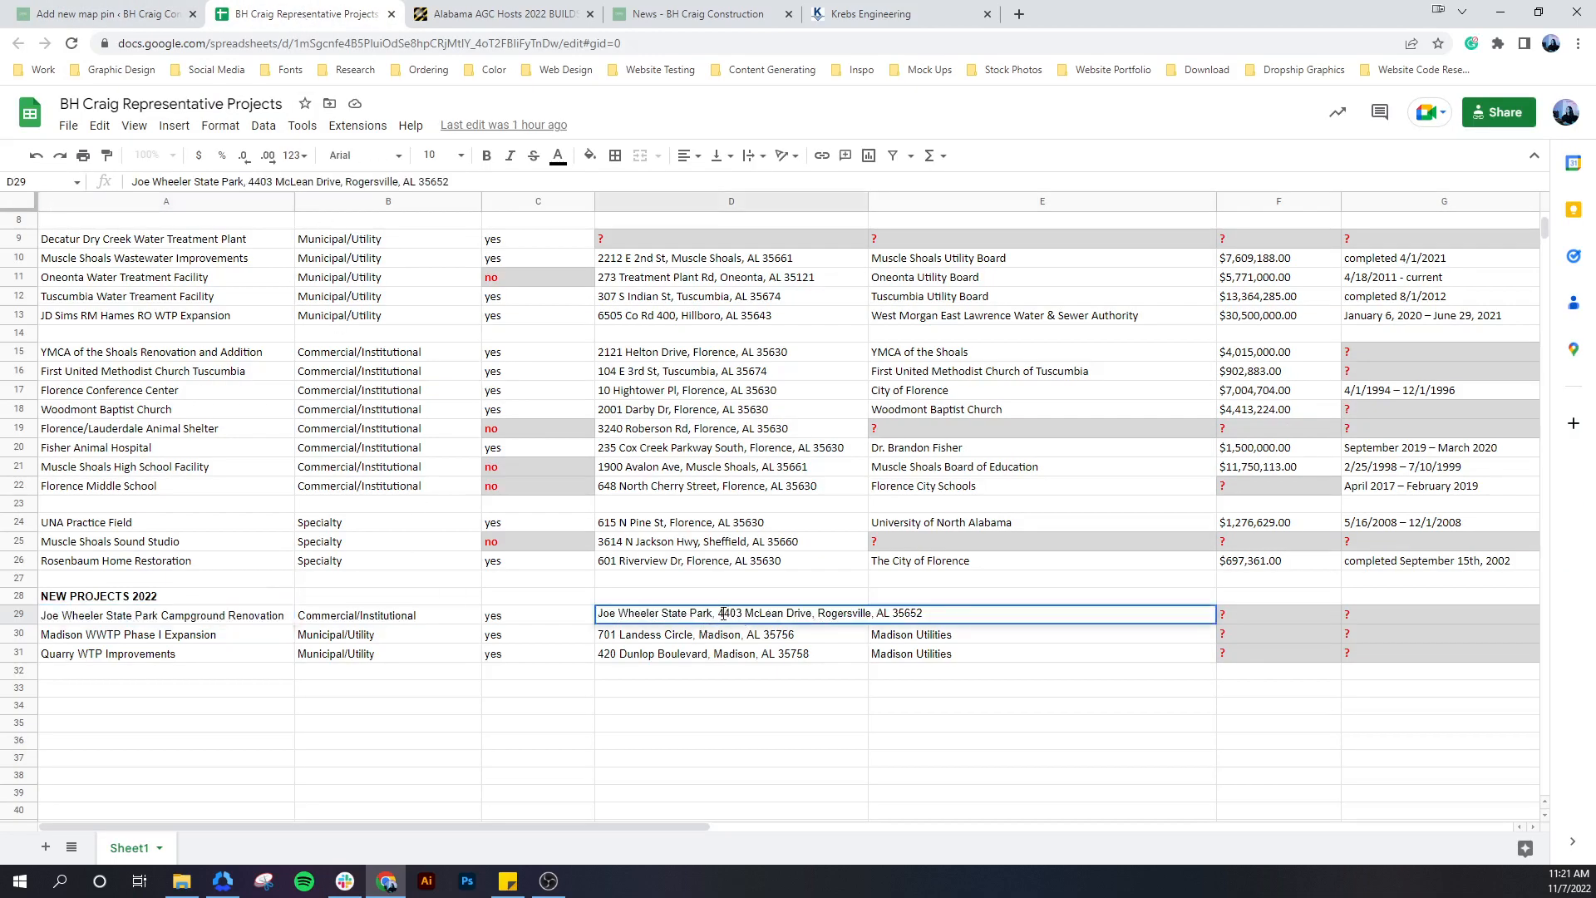
mouse_move(723, 613)
left_mouse_down()
mouse_move(851, 611)
mouse_move(749, 615)
left_mouse_up()
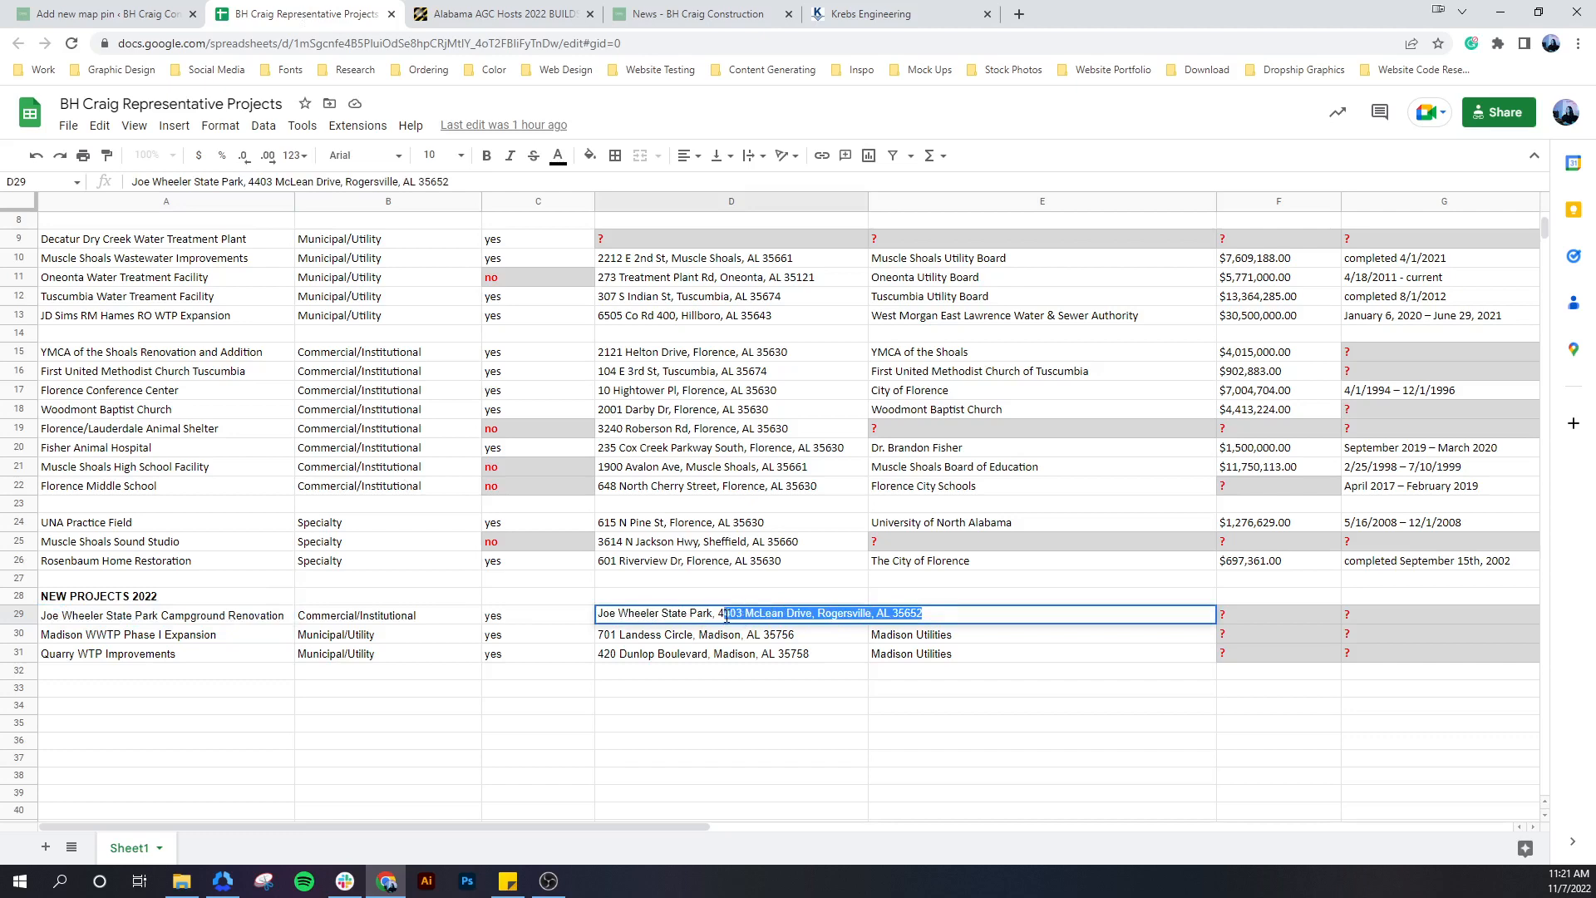
left_click(104, 16)
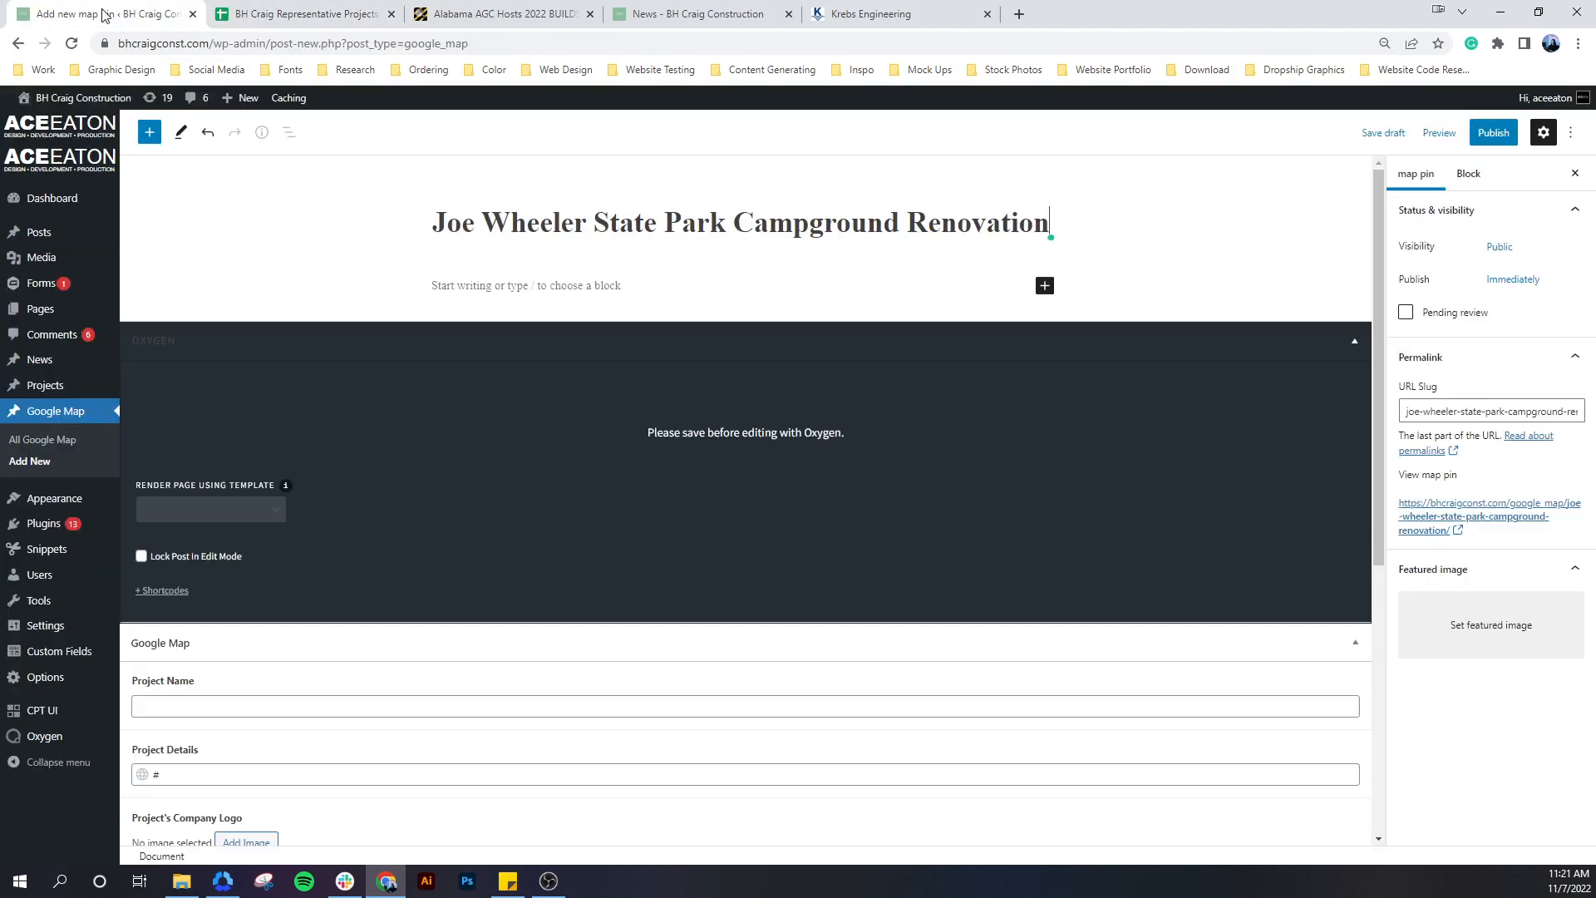
scroll(208, 708, "down", 1)
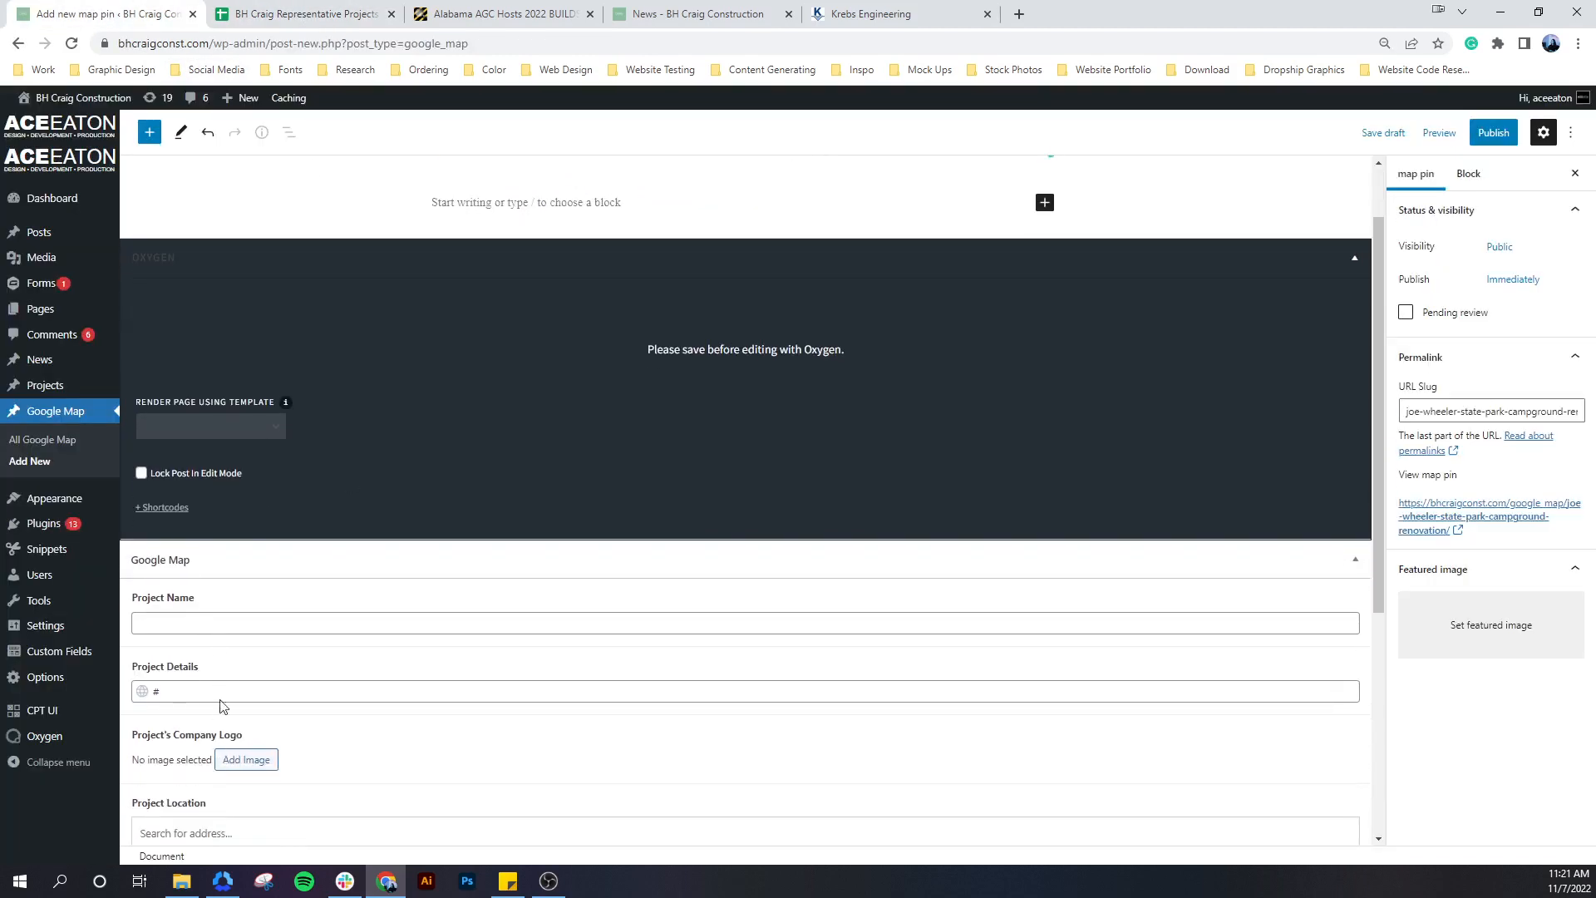
scroll(230, 662, "down", 1)
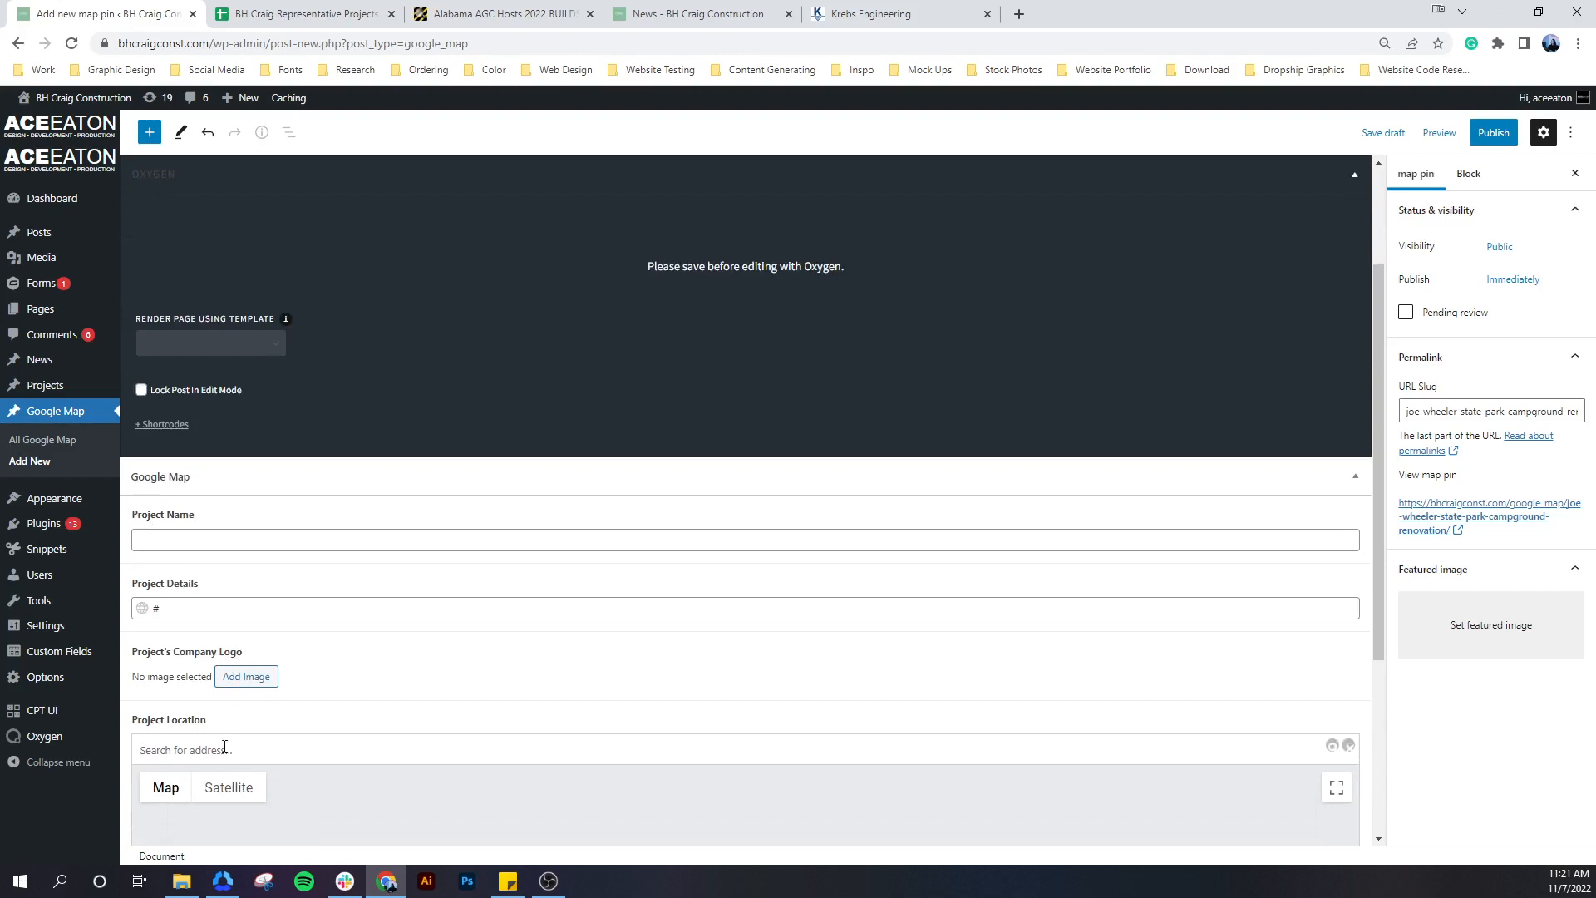
type("4403 McLean Drive, Rogersville, AL 35652")
key("Return")
scroll(260, 651, "down", 2)
scroll(771, 623, "down", 2)
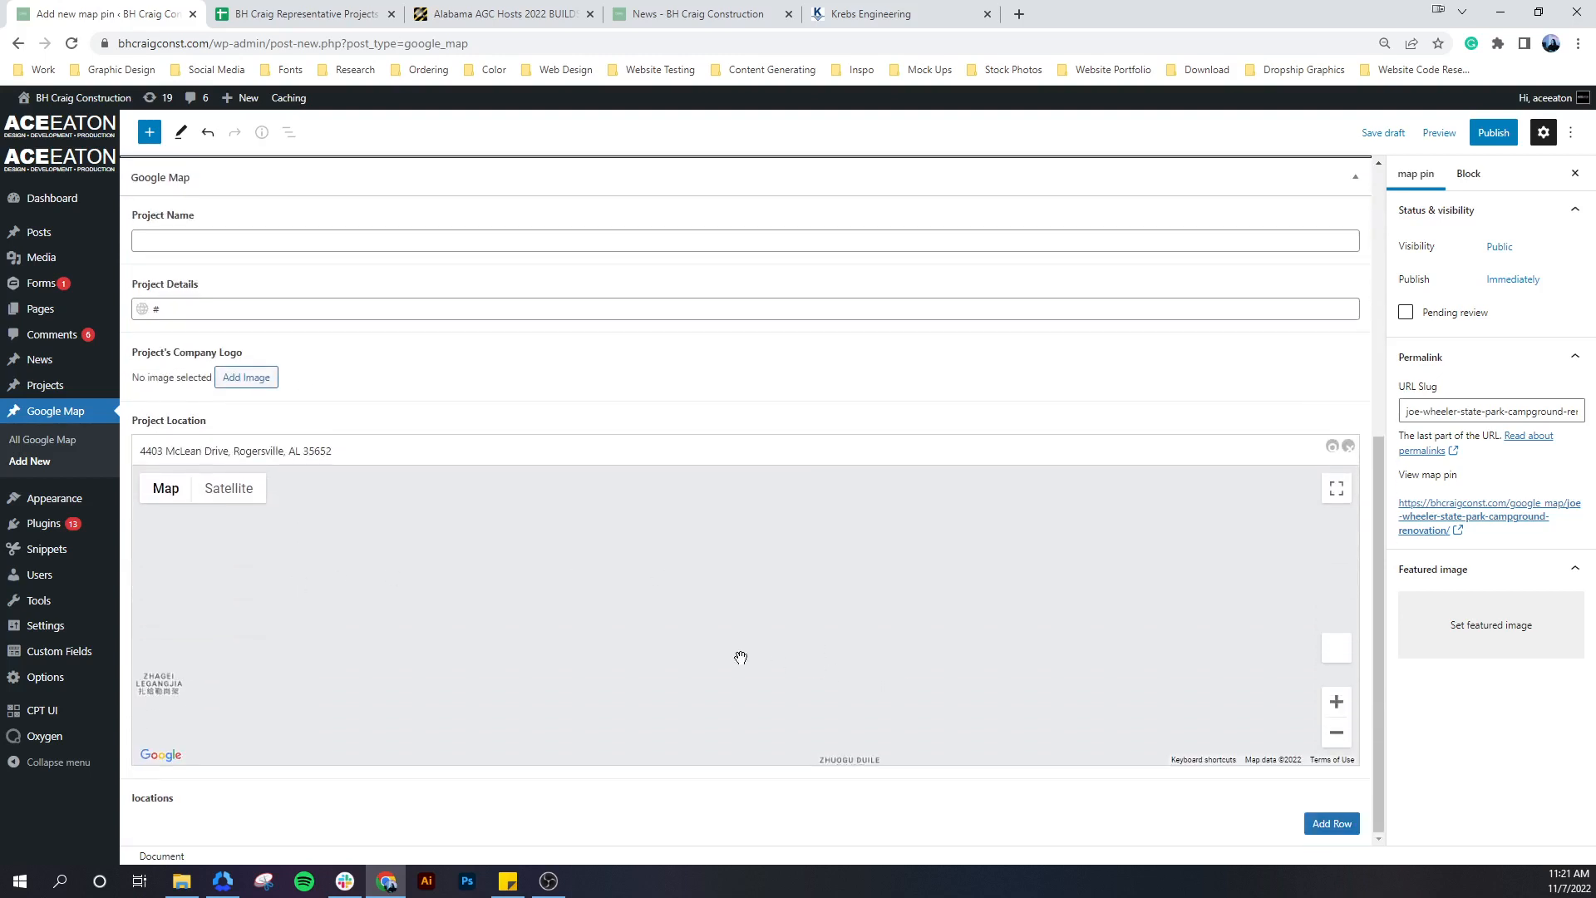
left_click(403, 458)
left_click(319, 504)
Copy the entry's title into its Project Name, "Joe Wheeler State Park Campground Renovation"
scroll(257, 374, "up", 1)
scroll(264, 297, "up", 5)
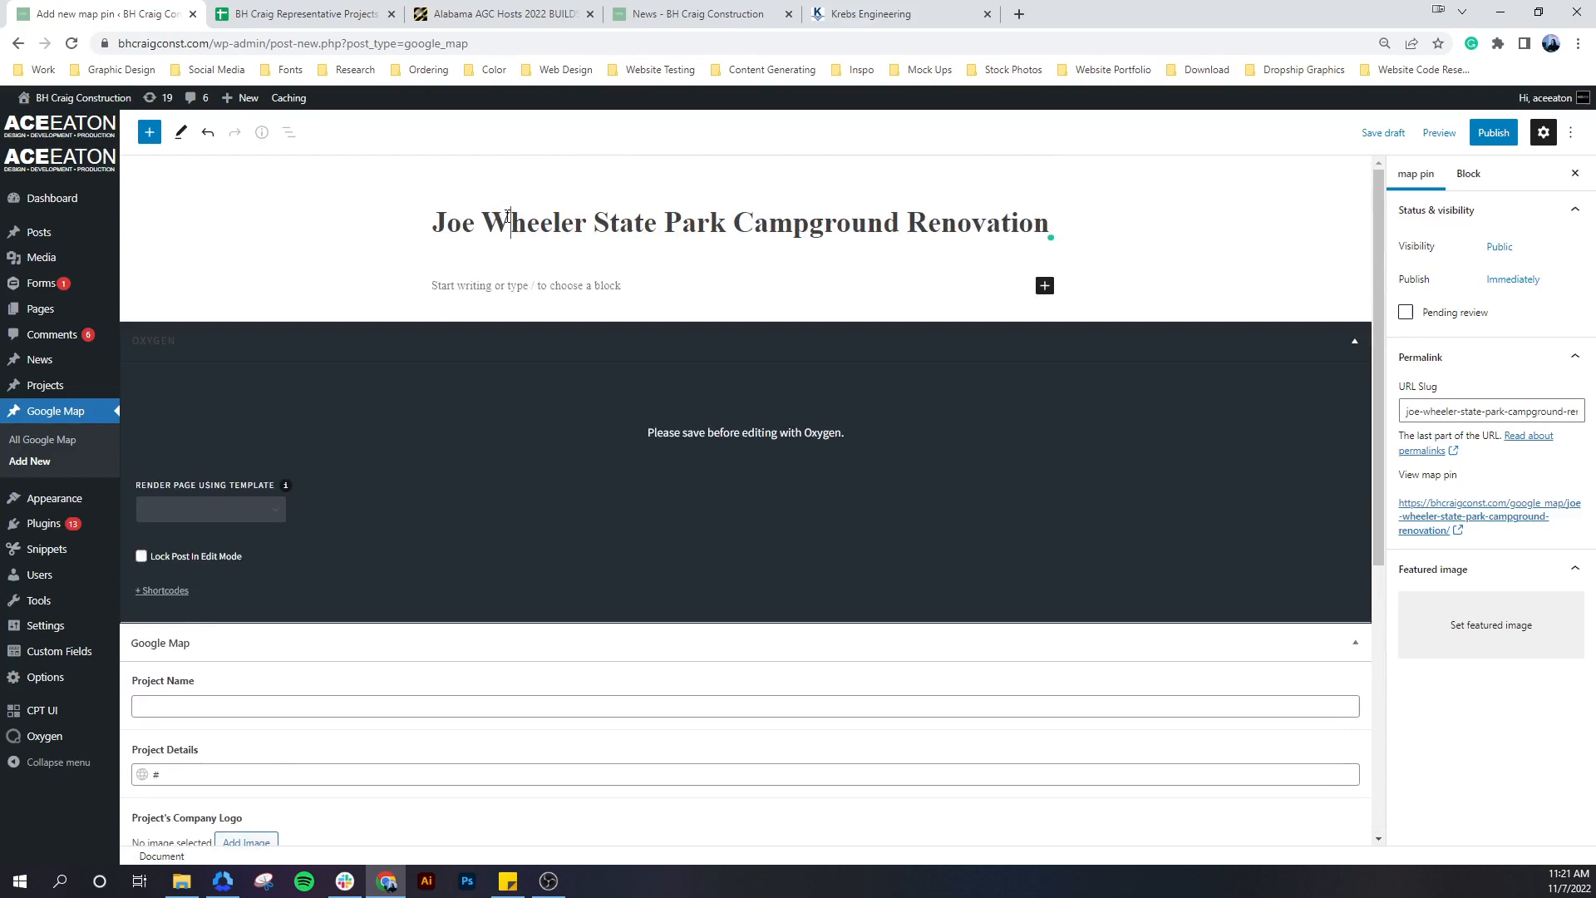
triple_click(507, 215)
key("ctrl+c")
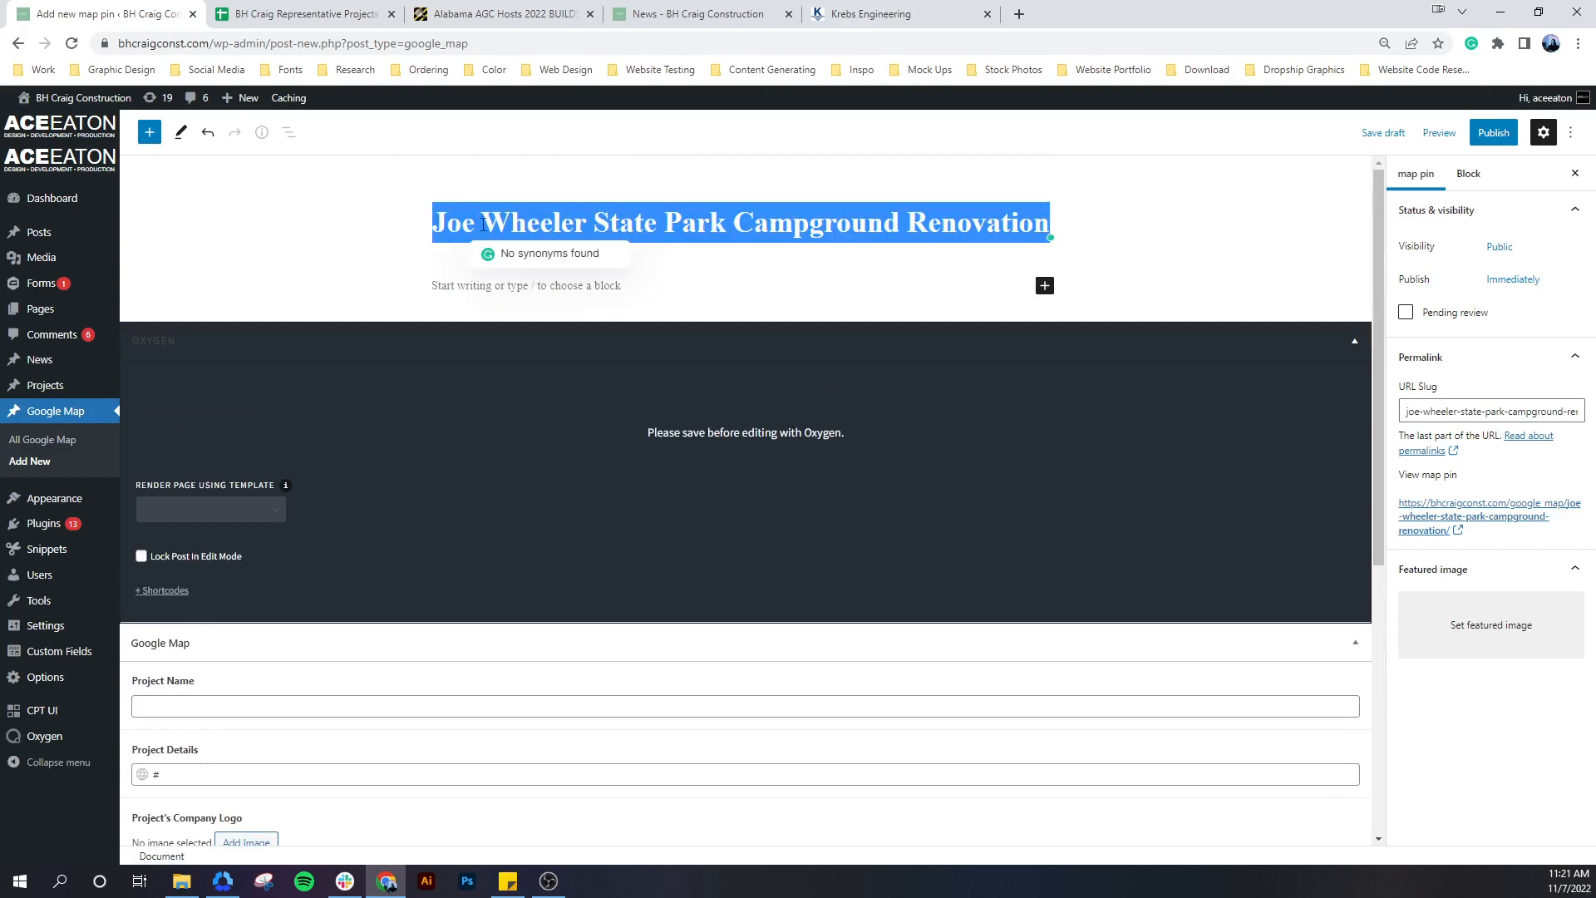
left_click(197, 706)
key("ctrl+v")
scroll(238, 687, "down", 3)
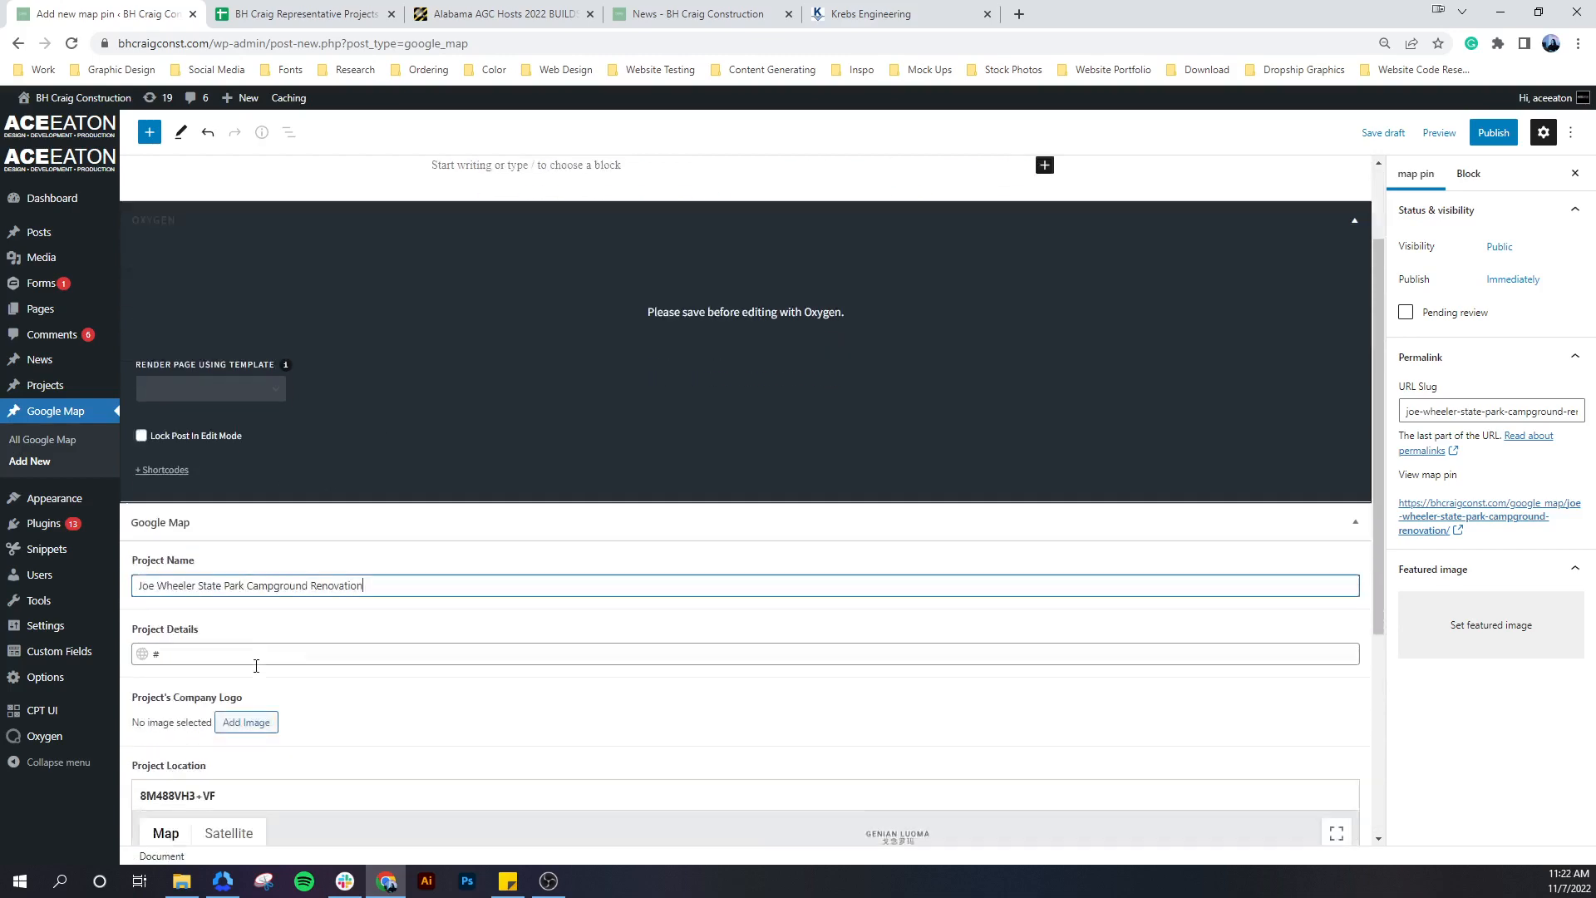
Open the live BH Craig Construction site in a new browser tab and go to its Municipal/Utility projects page
left_click(719, 9)
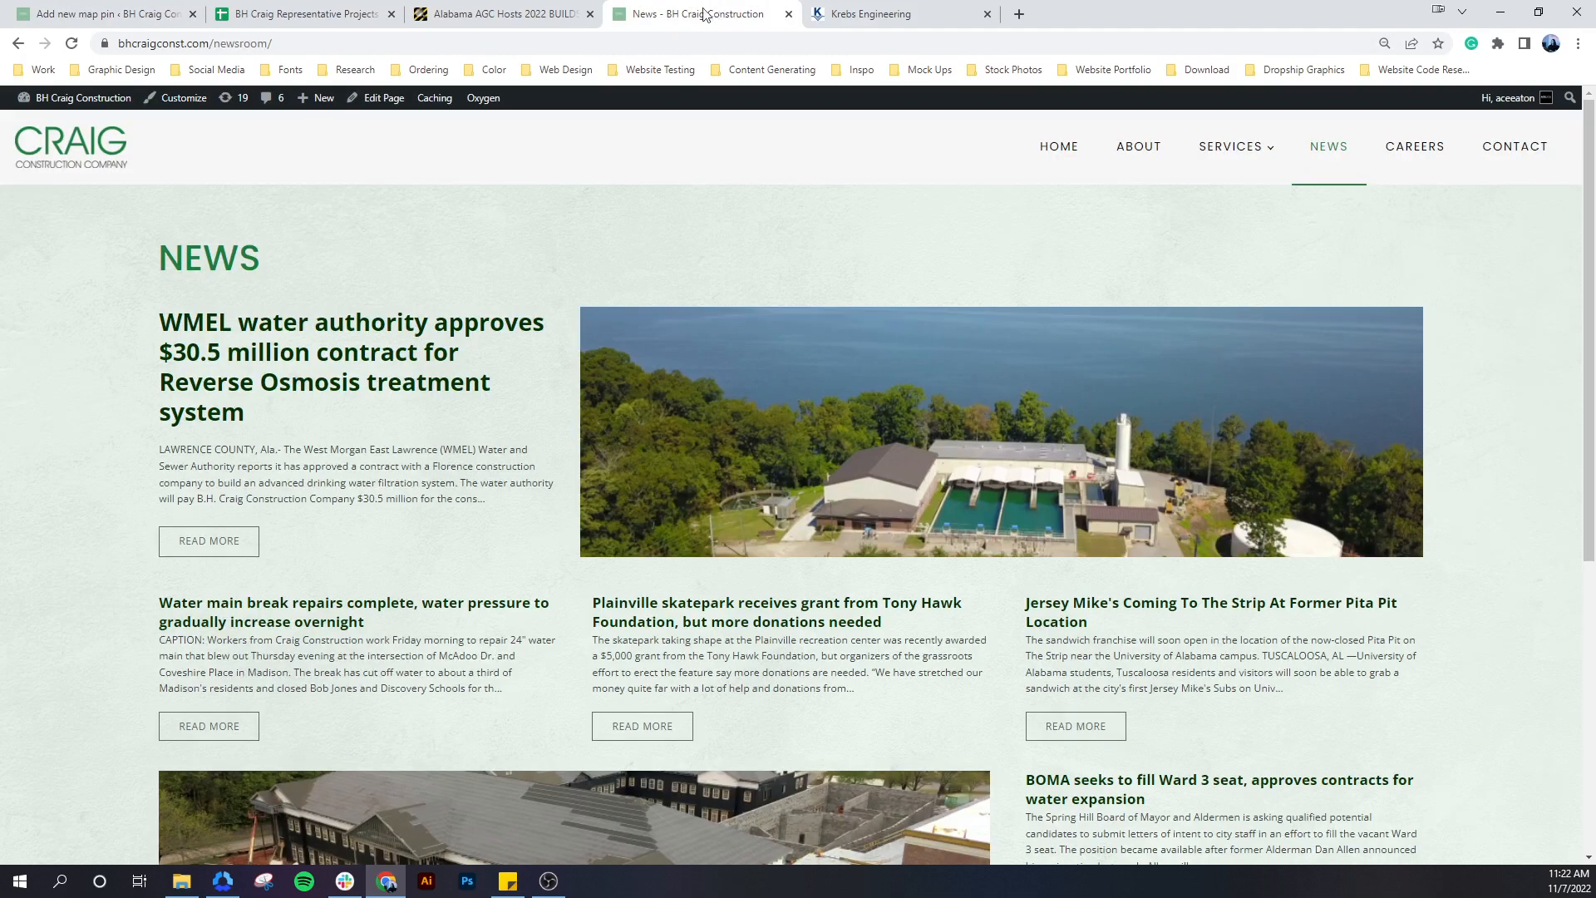
left_click(108, 13)
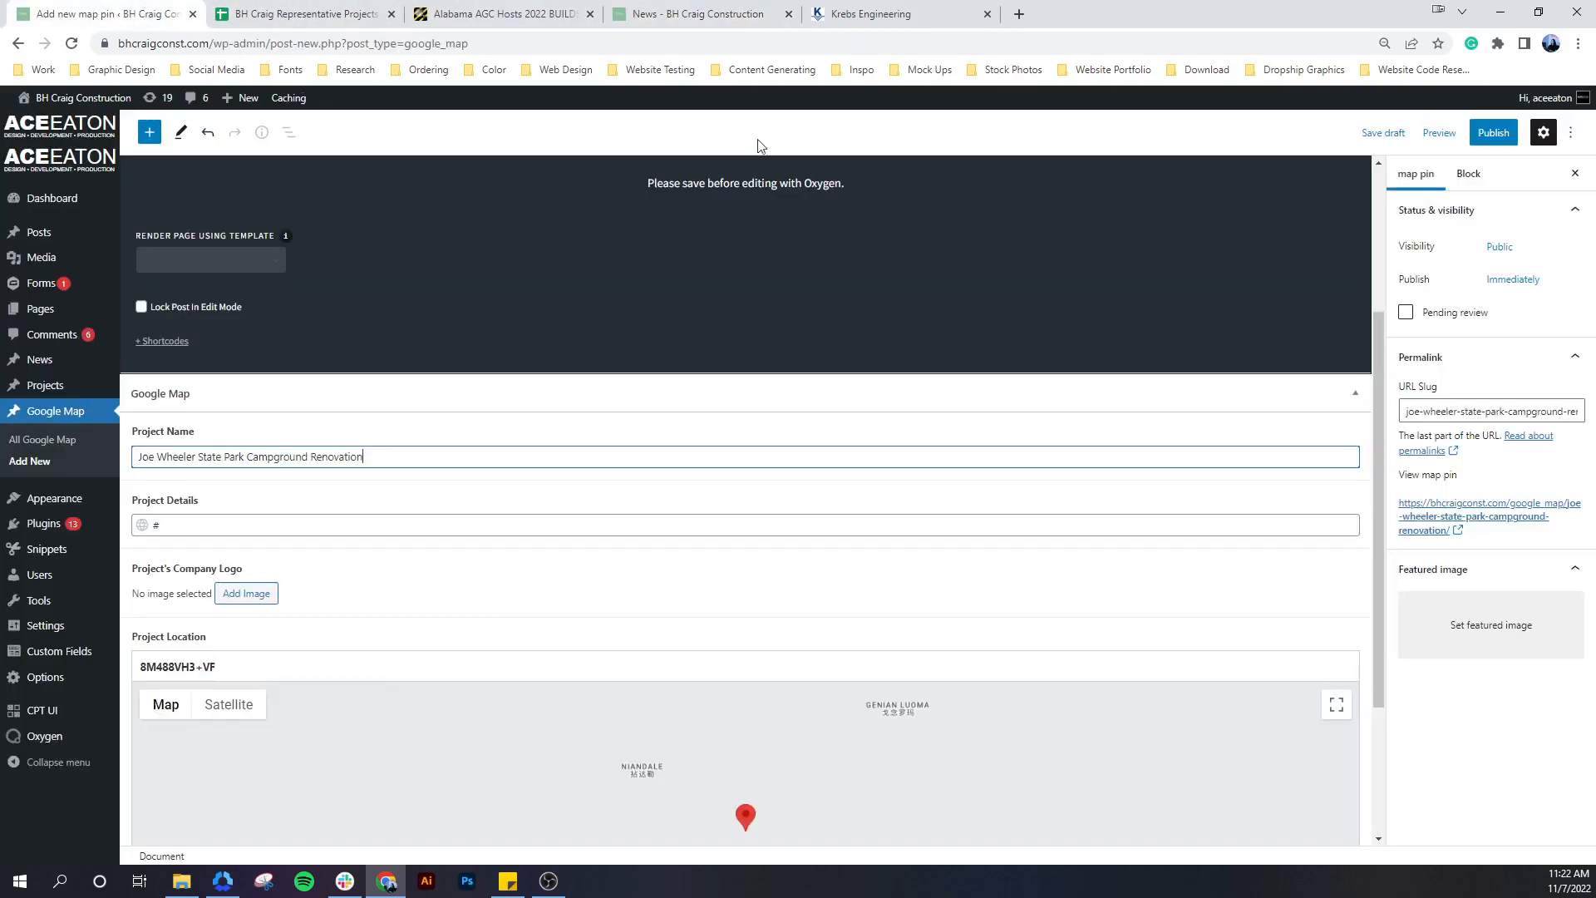
left_click(1019, 14)
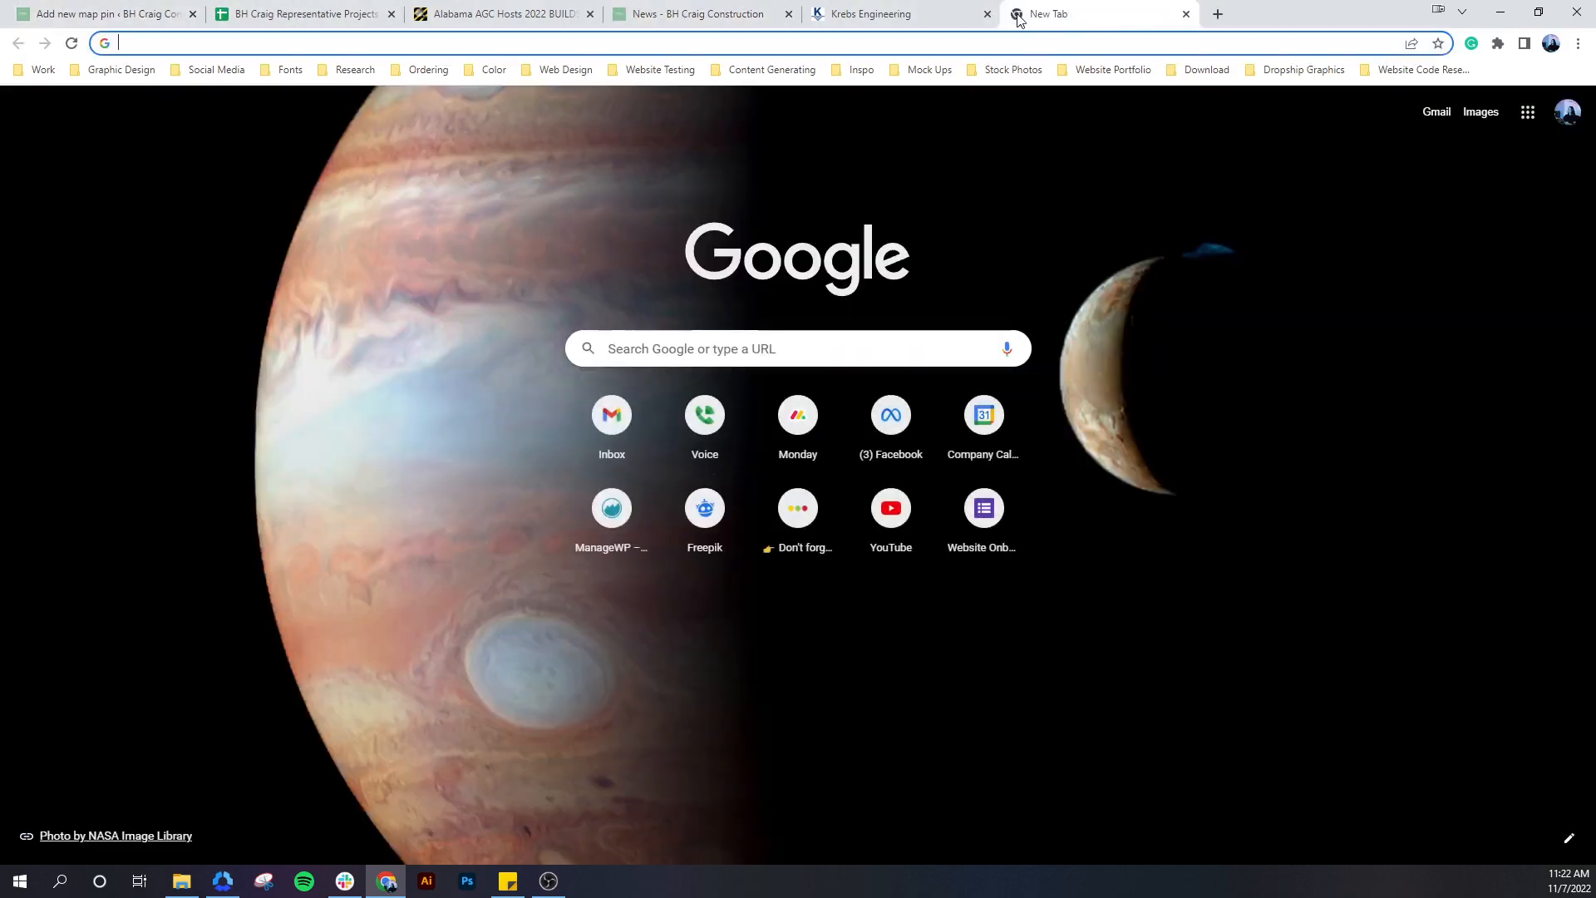
type("bh")
key("Return")
mouse_move(1275, 157)
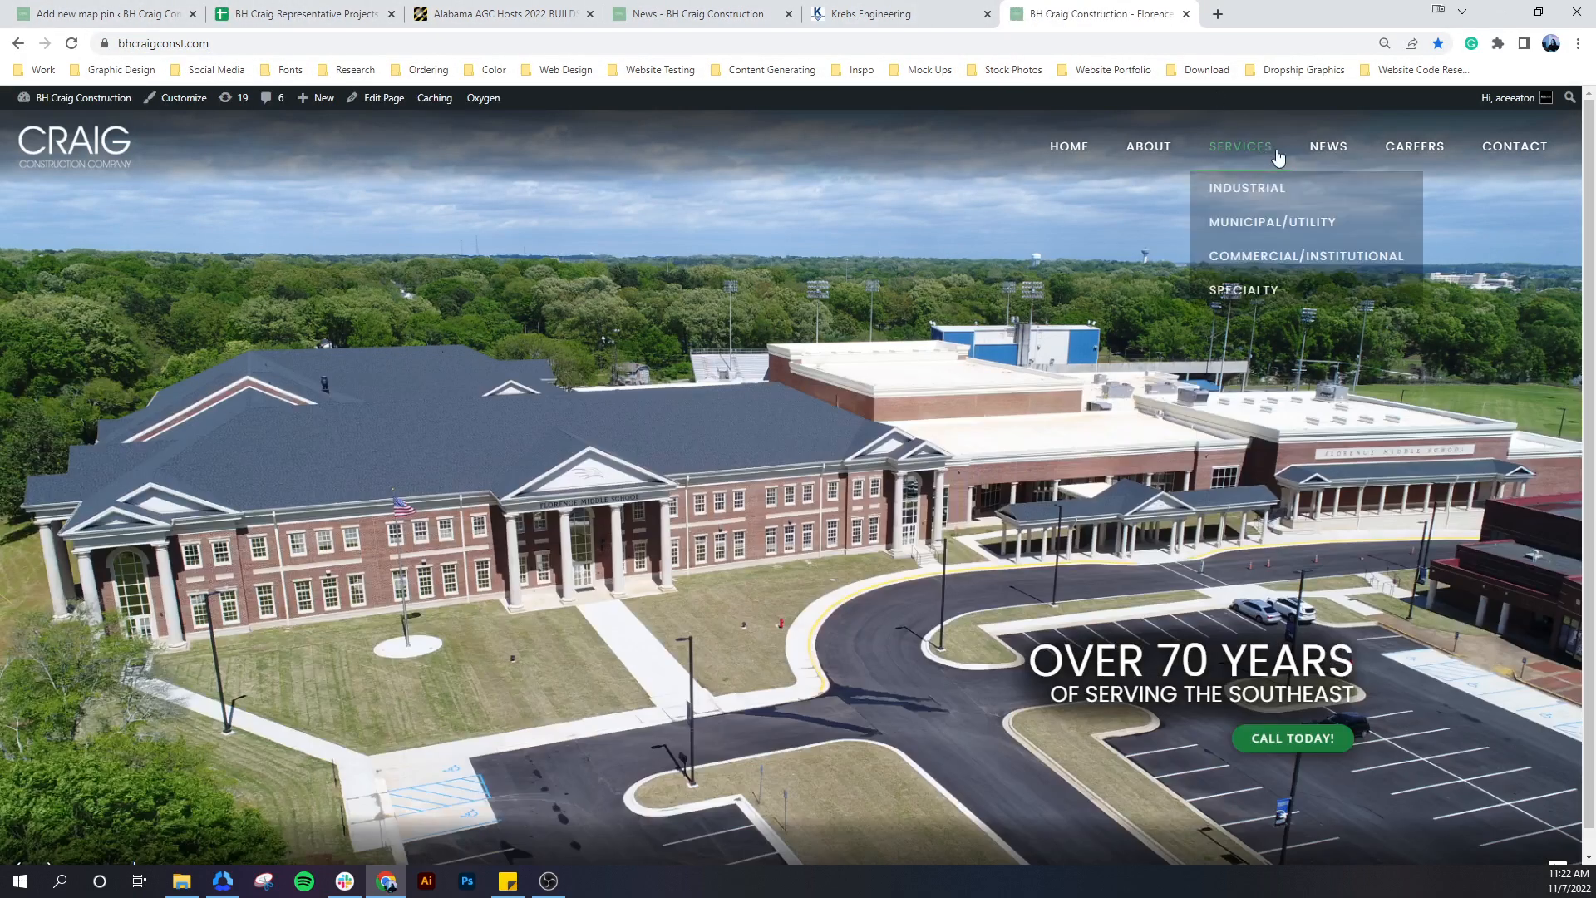
left_click(1264, 219)
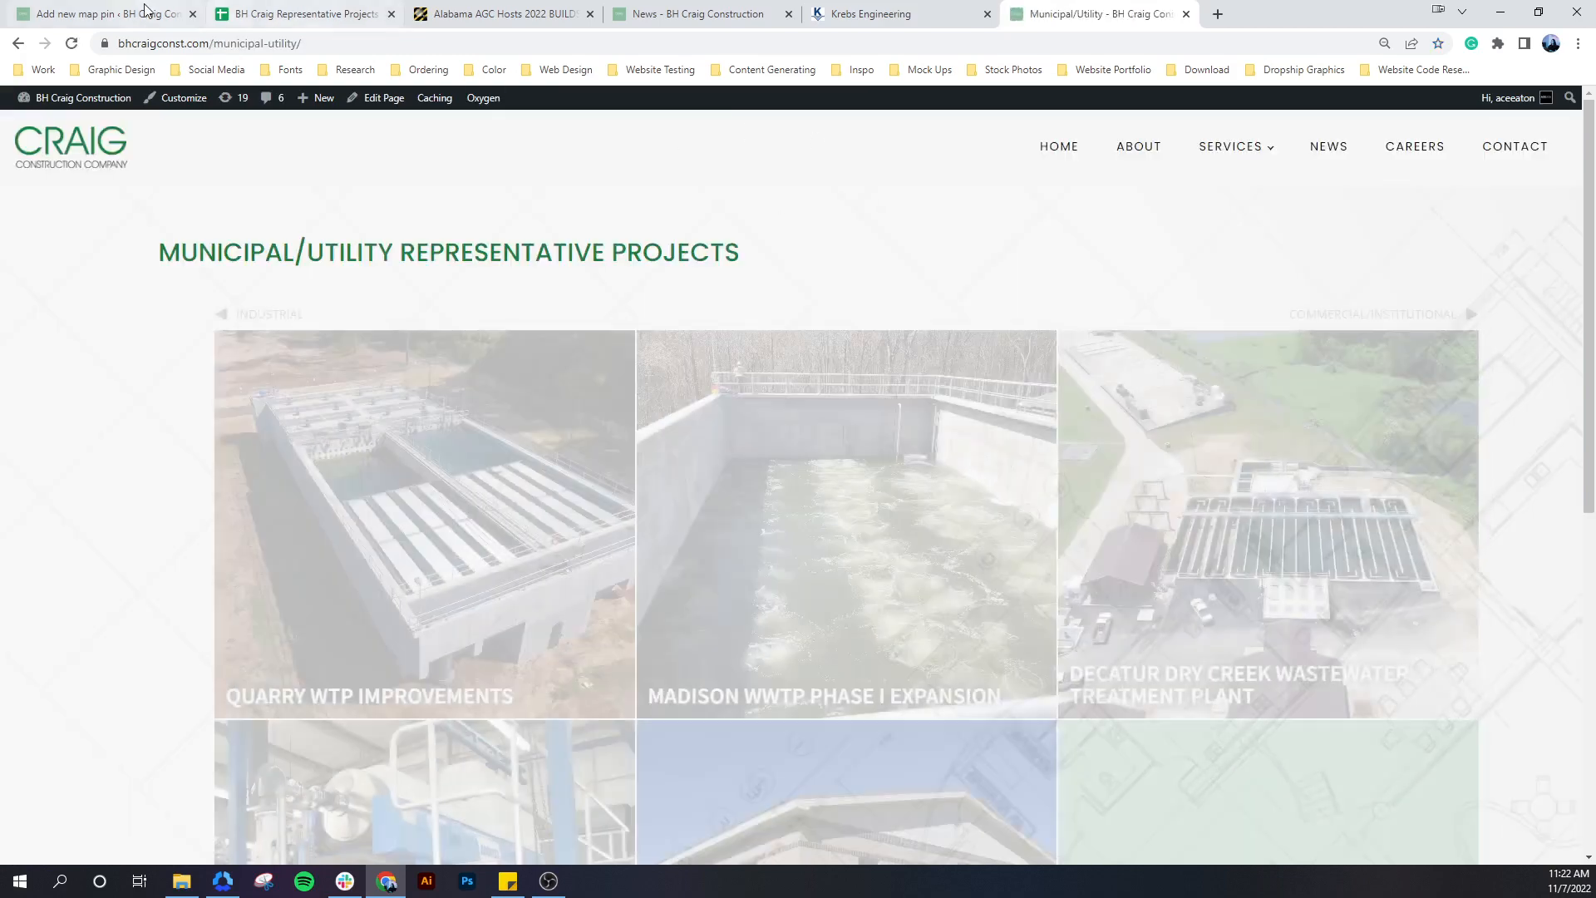
Check the map entry's title, then open that project from the live Commercial/Institutional page and copy the project page's URL
left_click(143, 7)
scroll(604, 286, "up", 2)
scroll(604, 285, "up", 1)
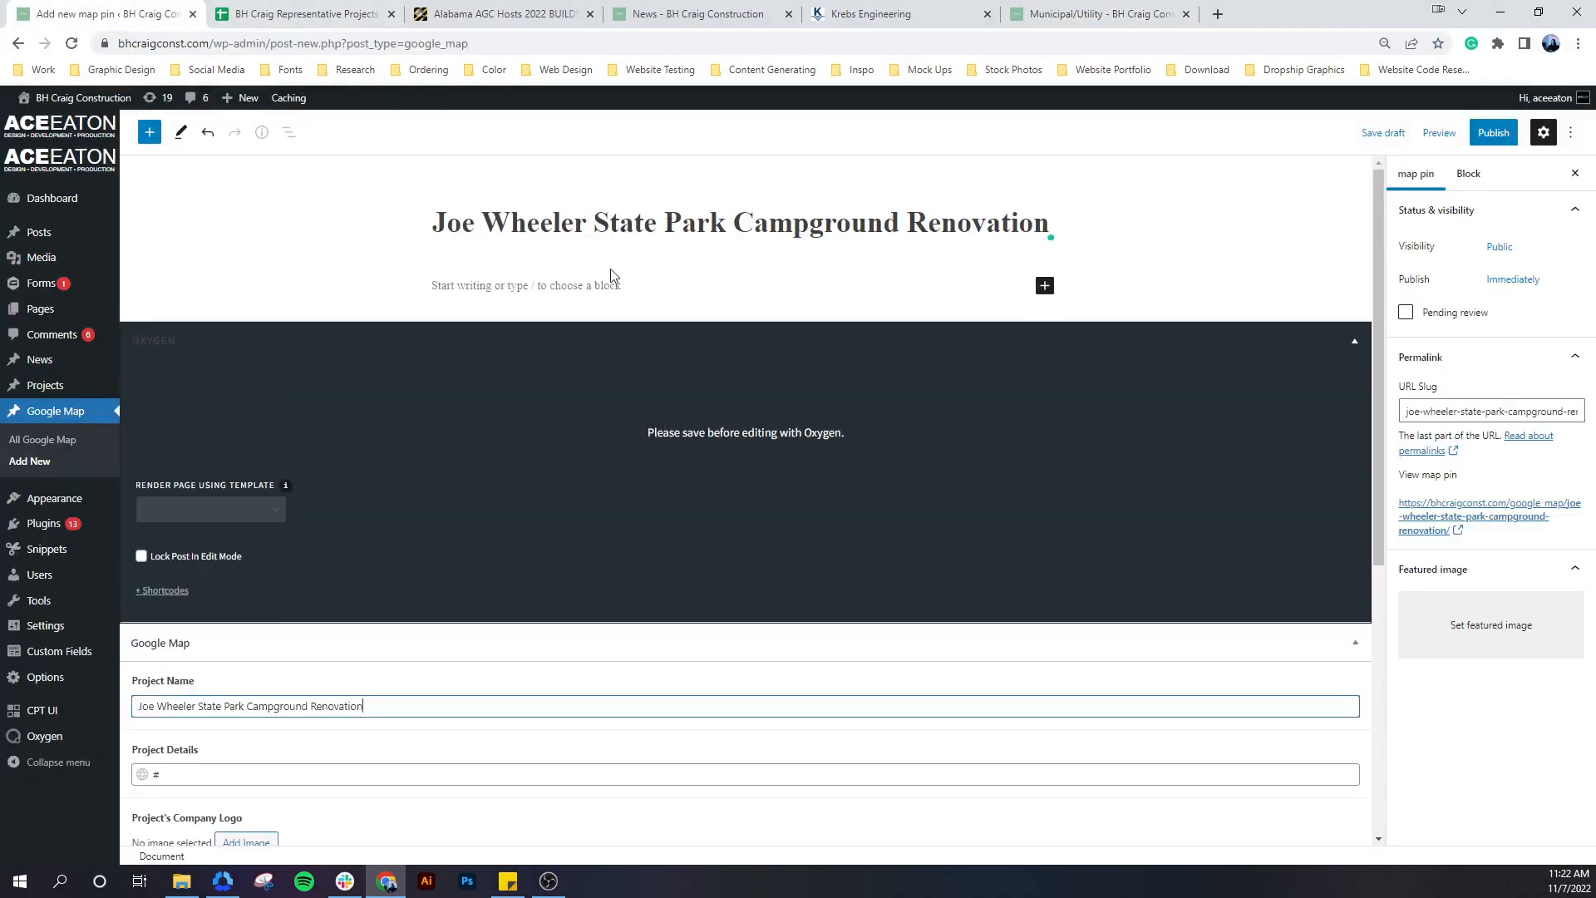
left_click(1089, 14)
mouse_move(1276, 163)
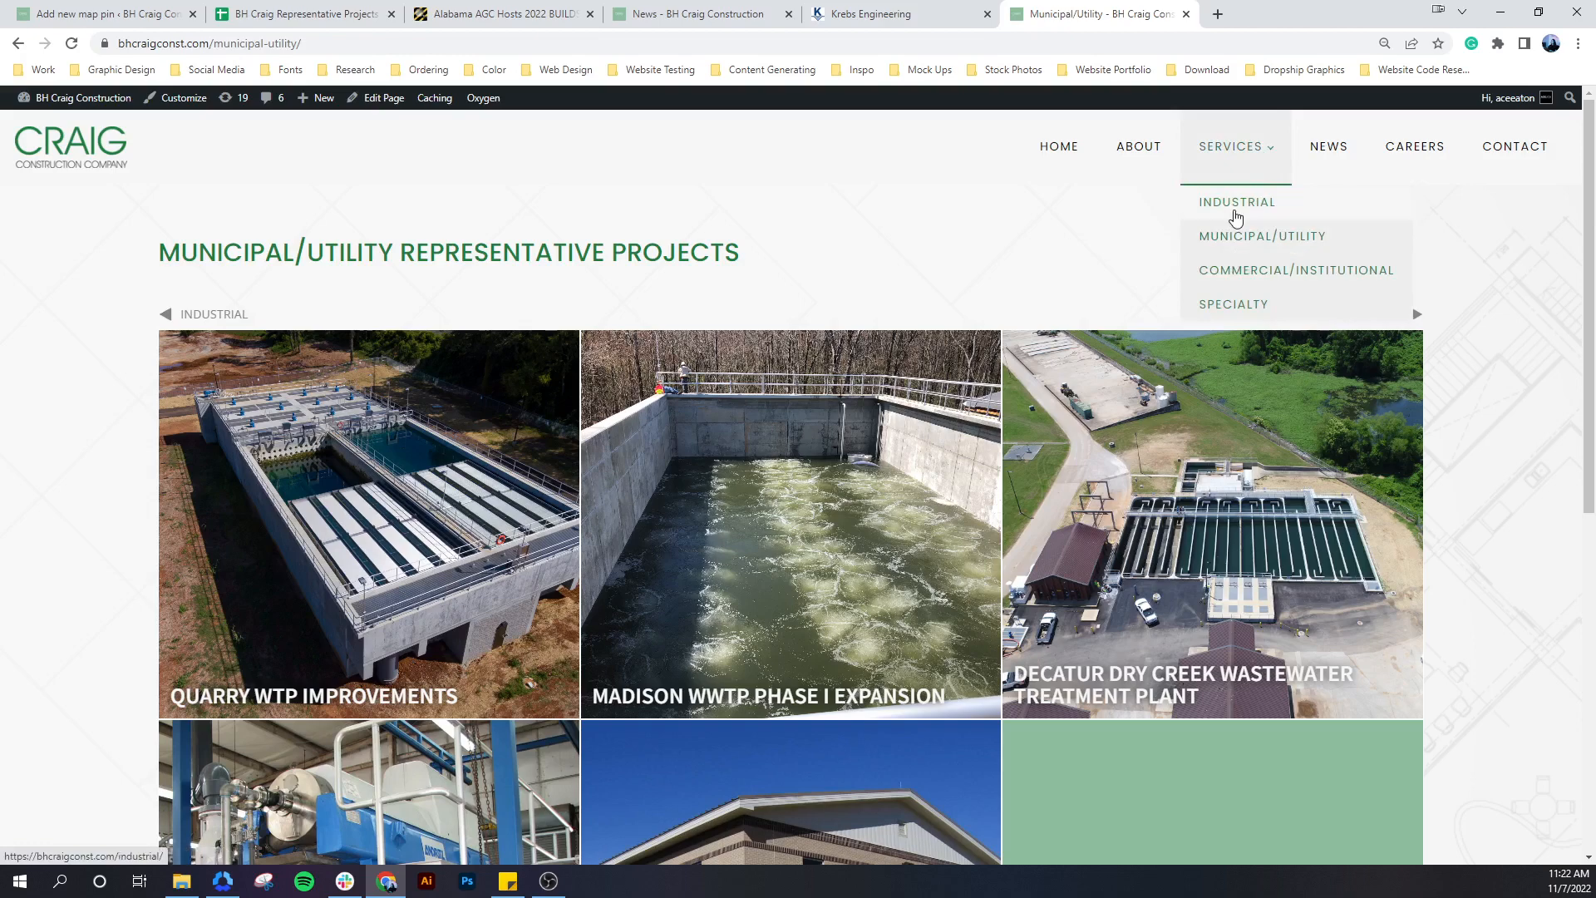
left_click(1292, 274)
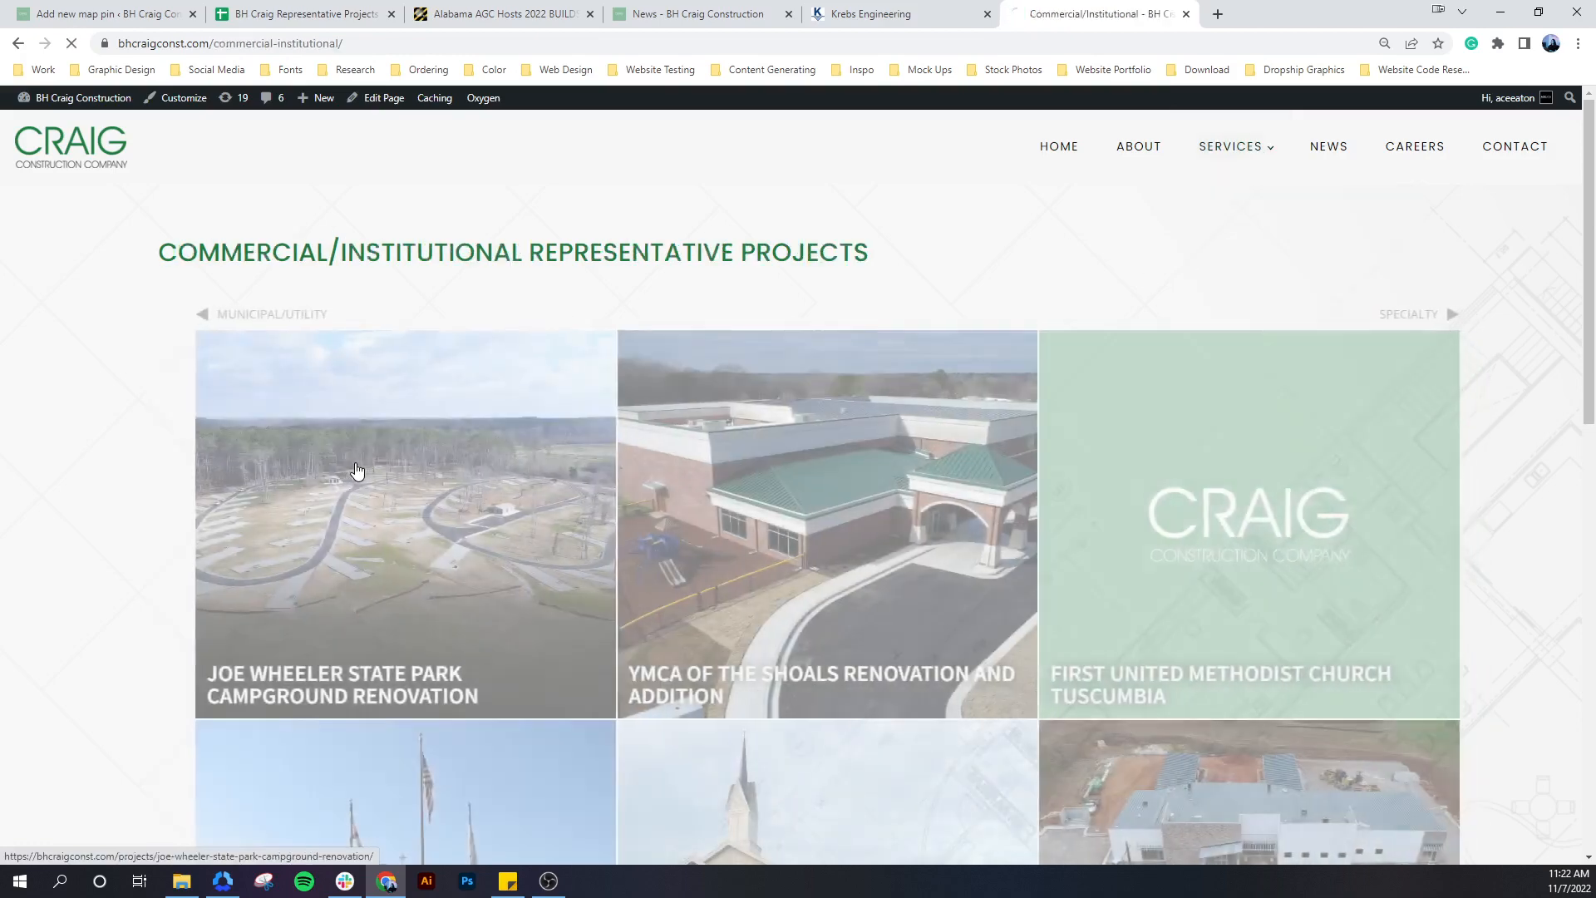
left_click(364, 473)
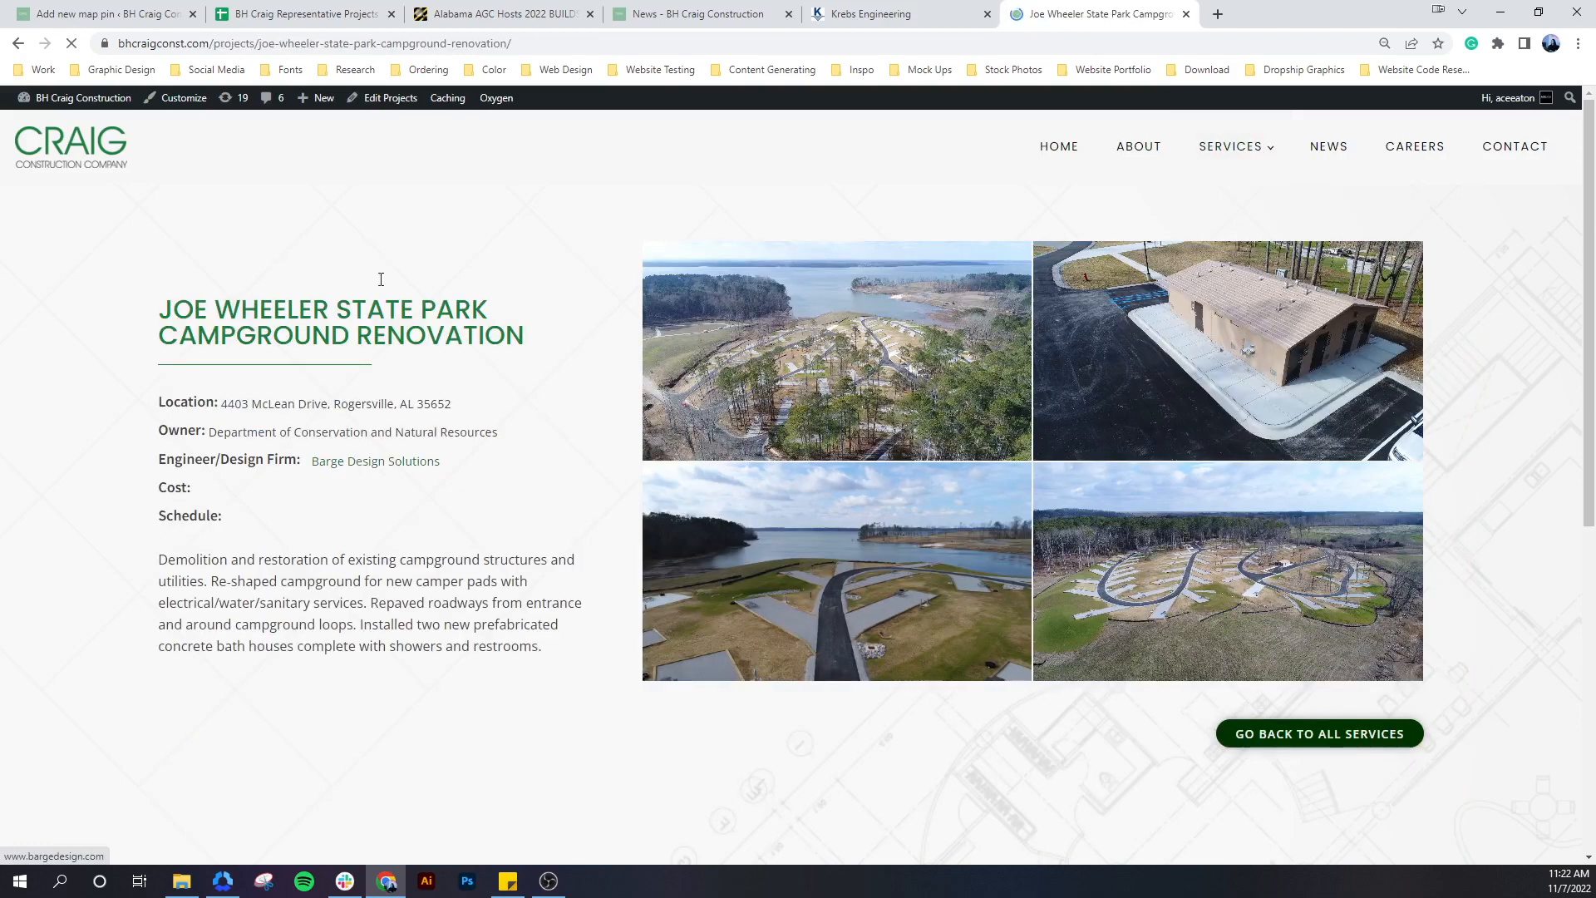
left_click(325, 50)
key("ctrl+c")
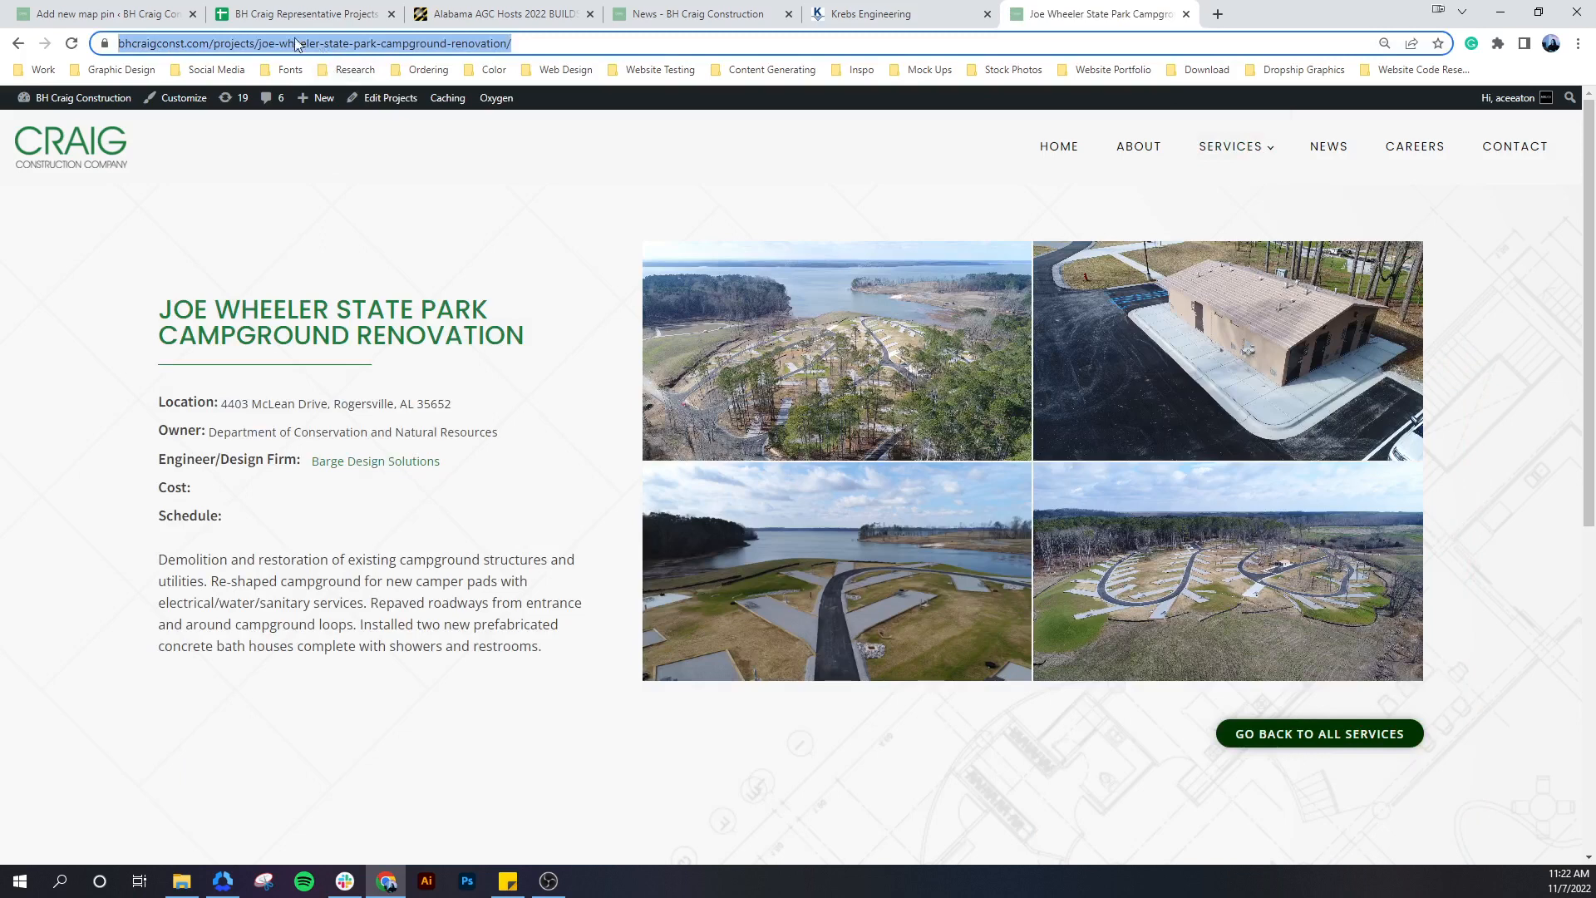
left_click(126, 17)
scroll(274, 638, "down", 1)
left_click(237, 689)
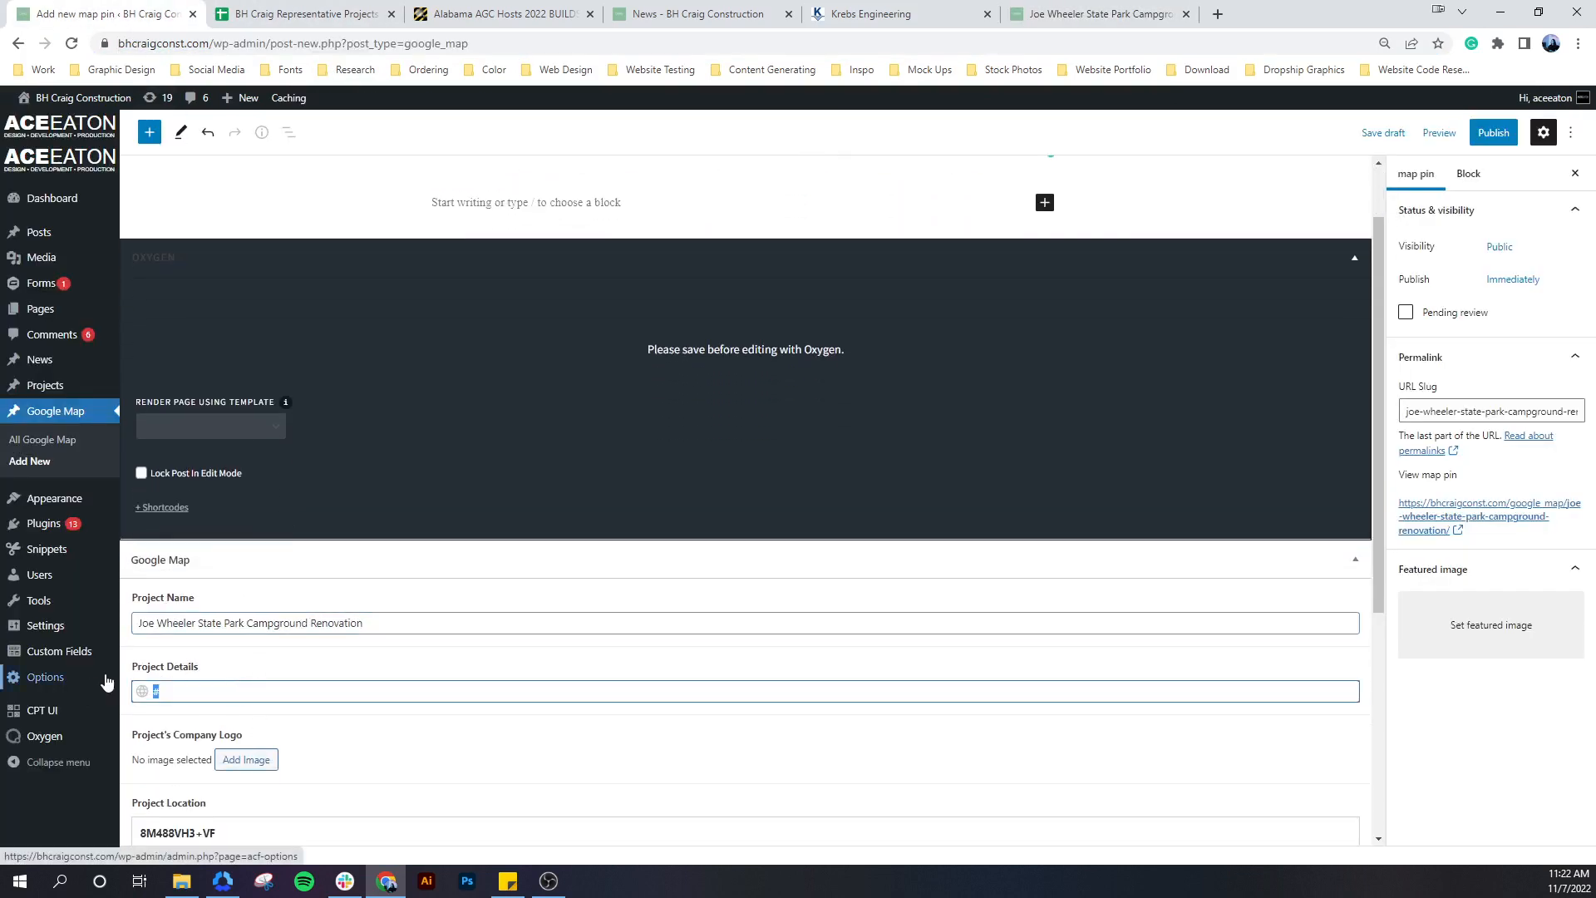
key("ctrl+v")
scroll(269, 633, "down", 2)
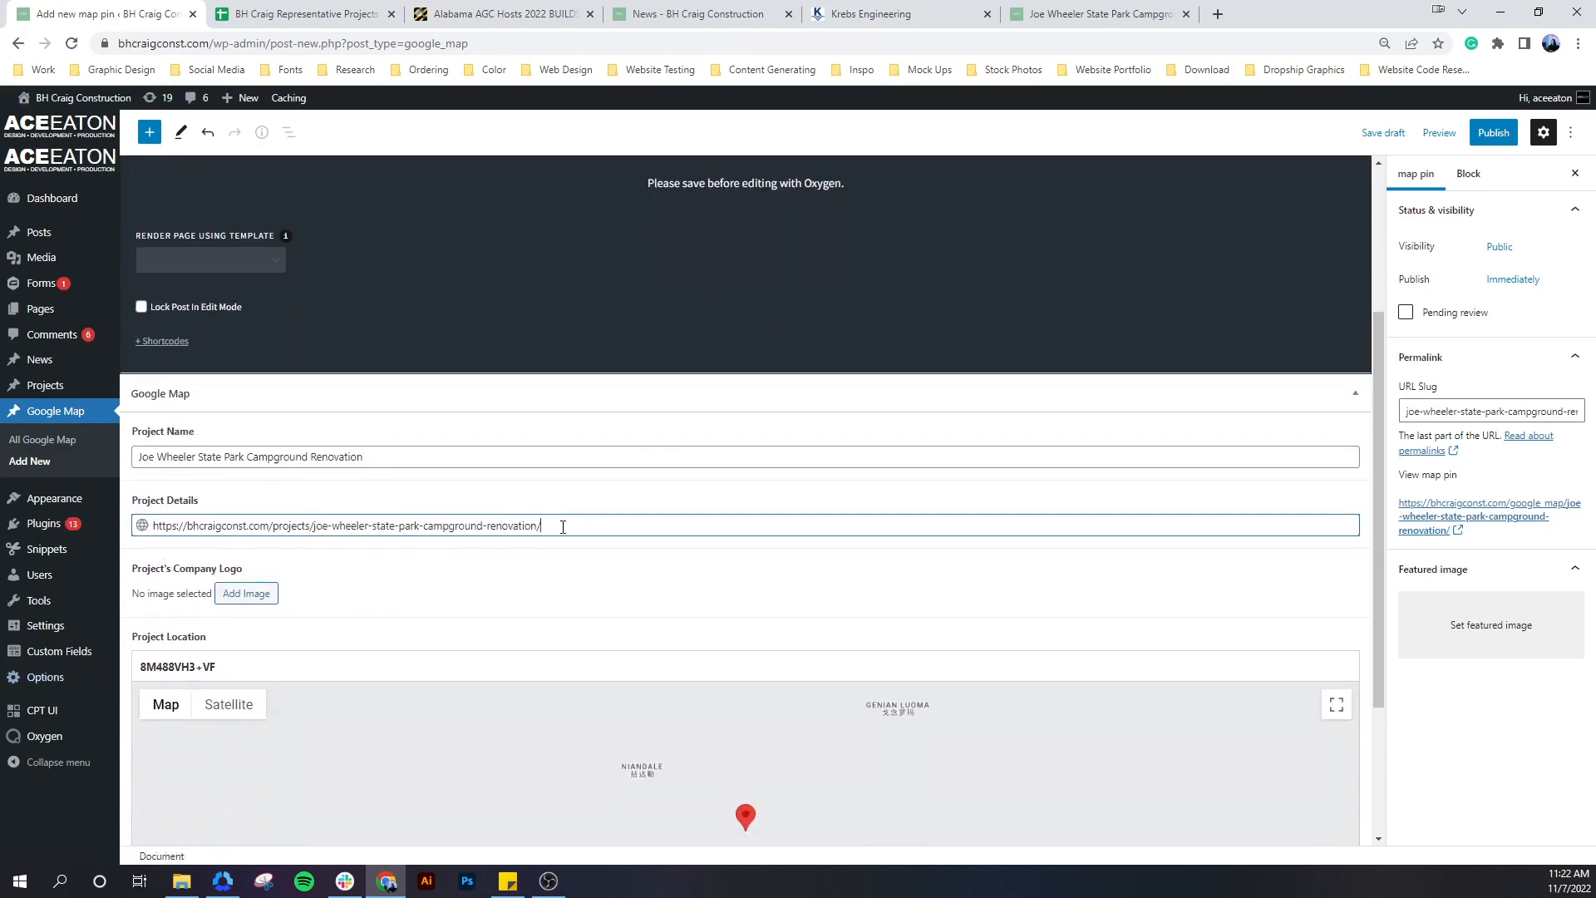
left_click_drag(563, 526, 108, 550)
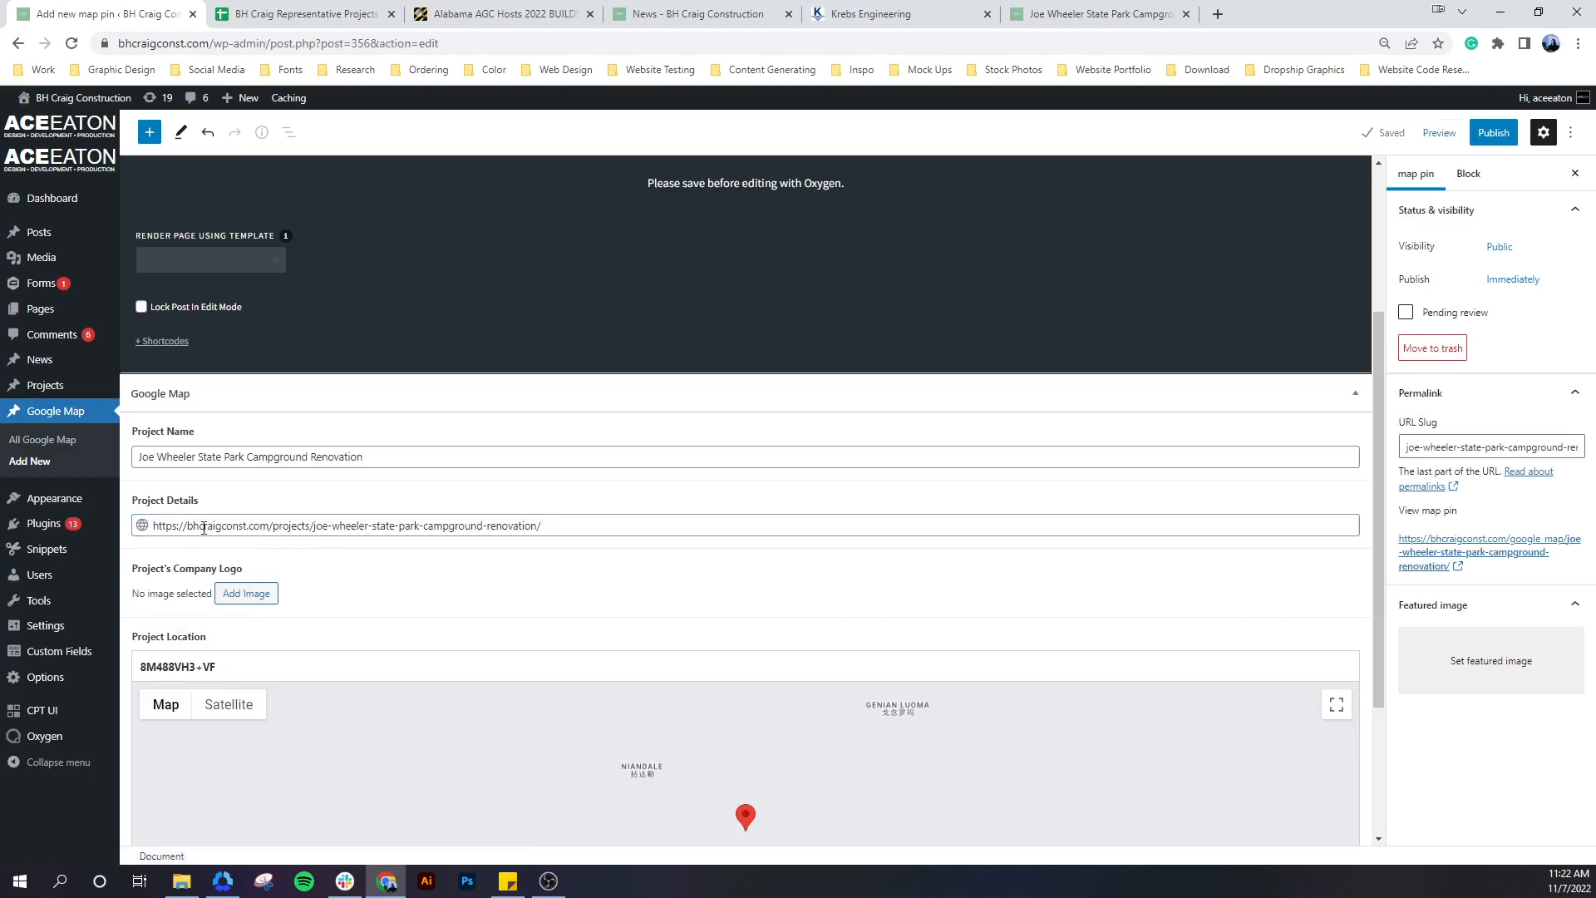
left_click(1488, 133)
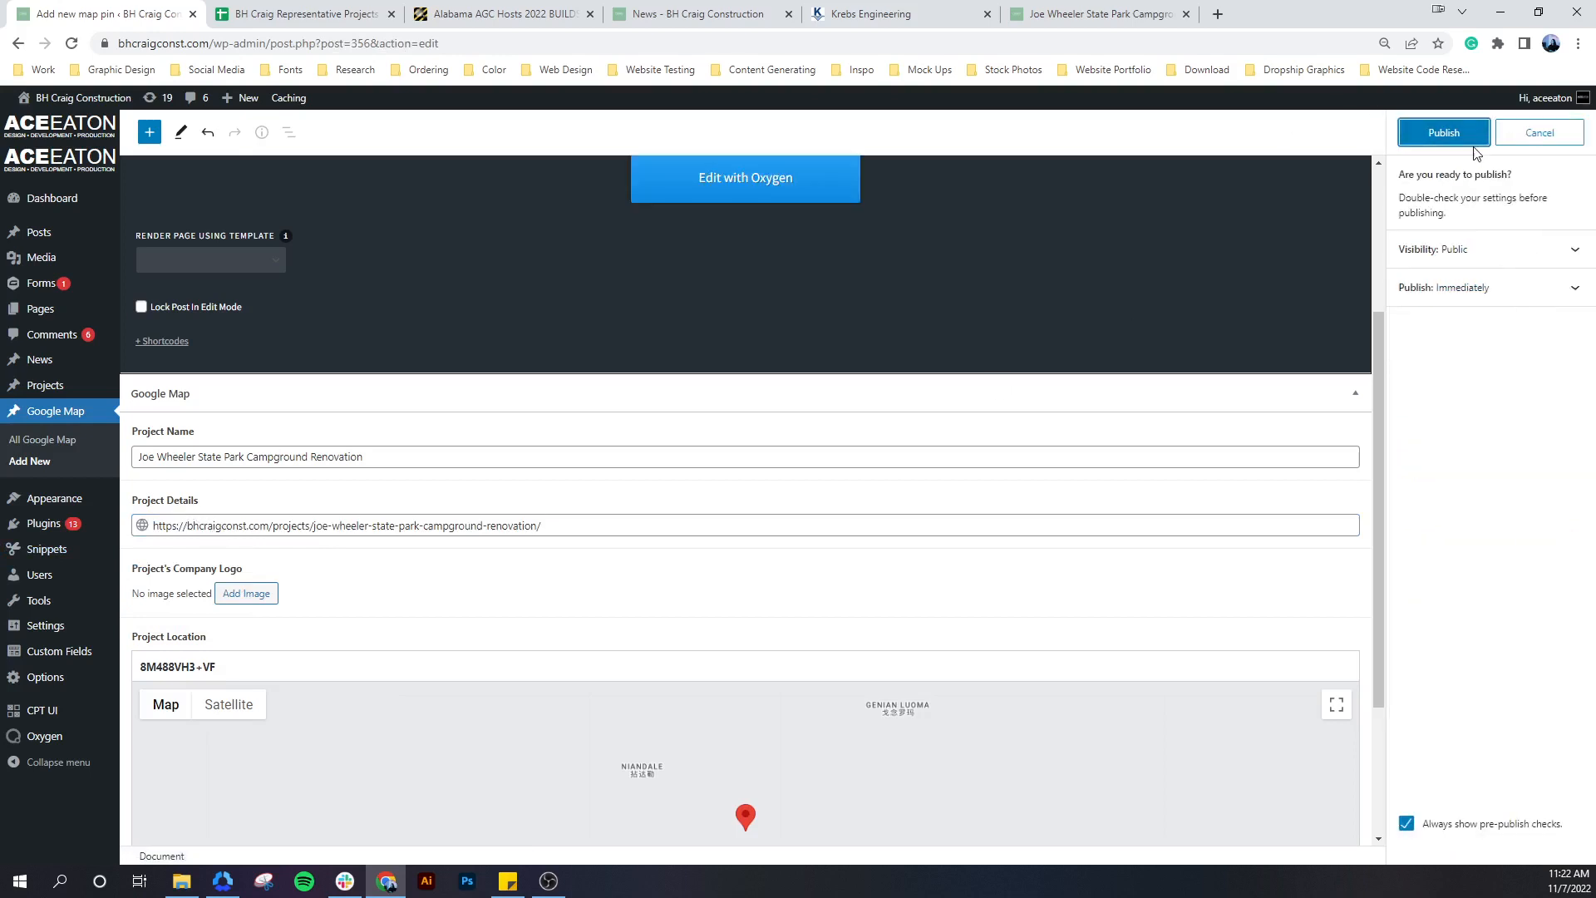
left_click(1469, 137)
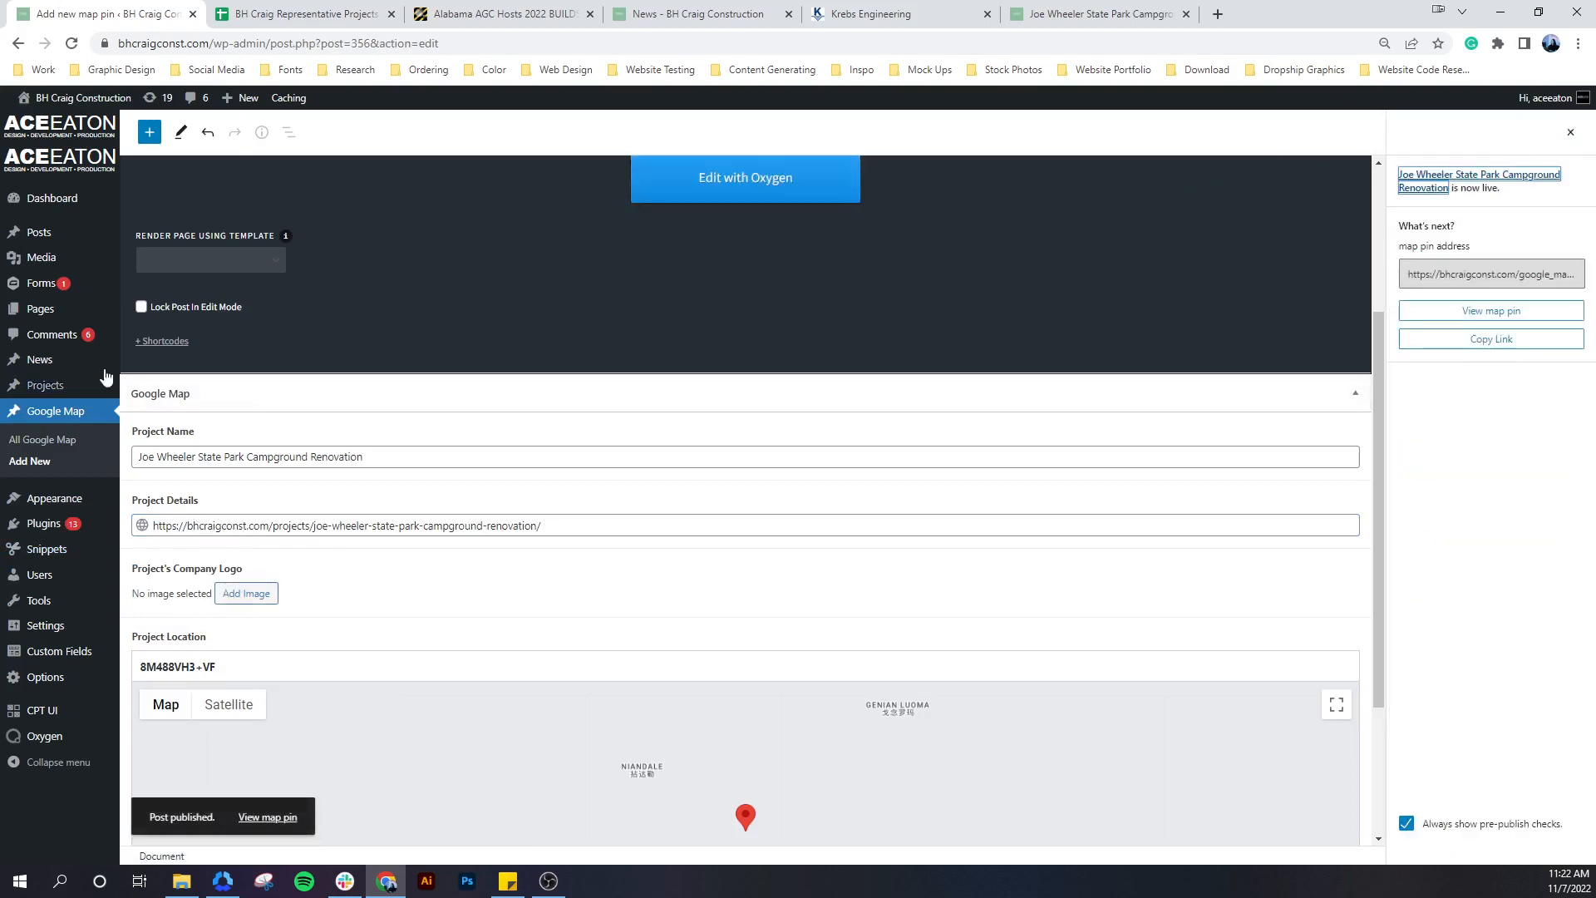
scroll(599, 331, "up", 3)
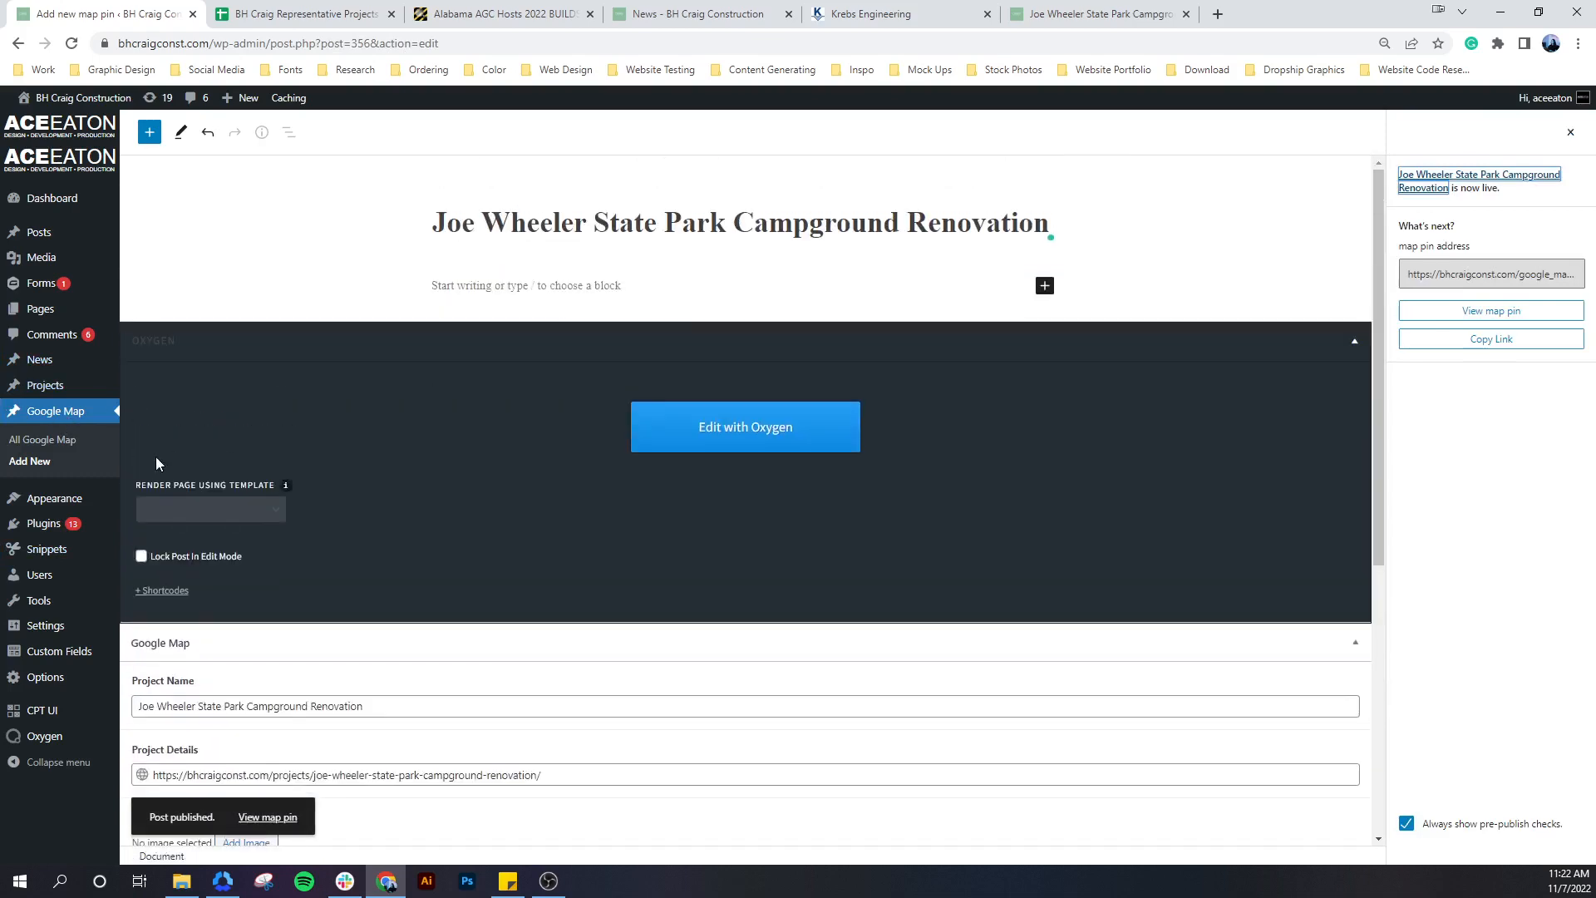
Start a new Google Map entry and copy the name "Madison WWTP Phase I Expansion" from the projects spreadsheet
left_click(70, 408)
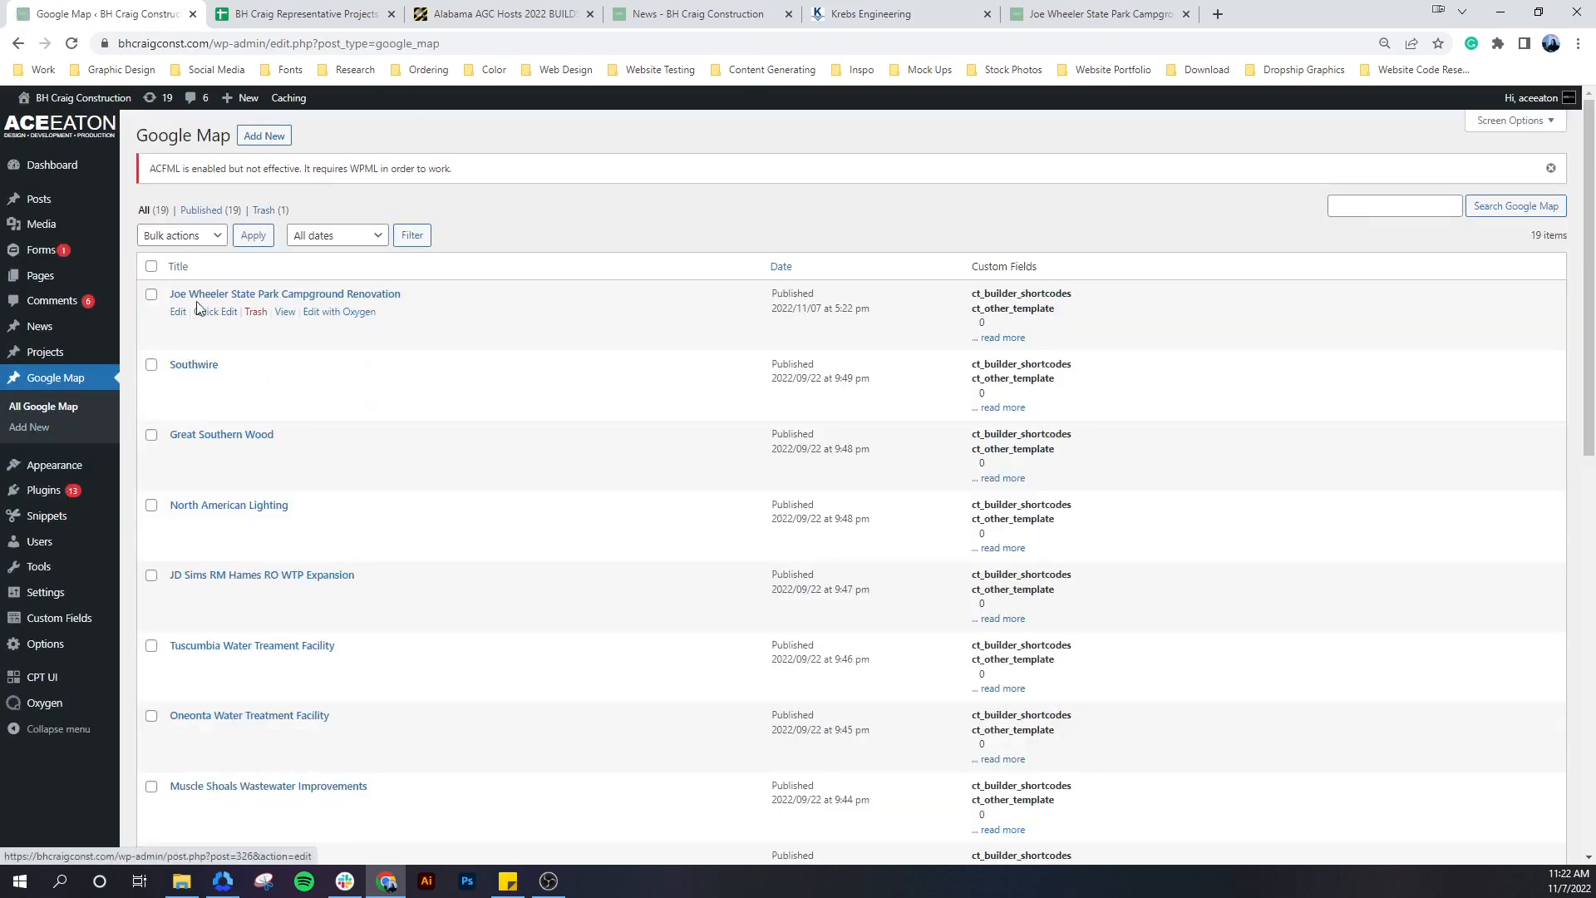
left_click(264, 136)
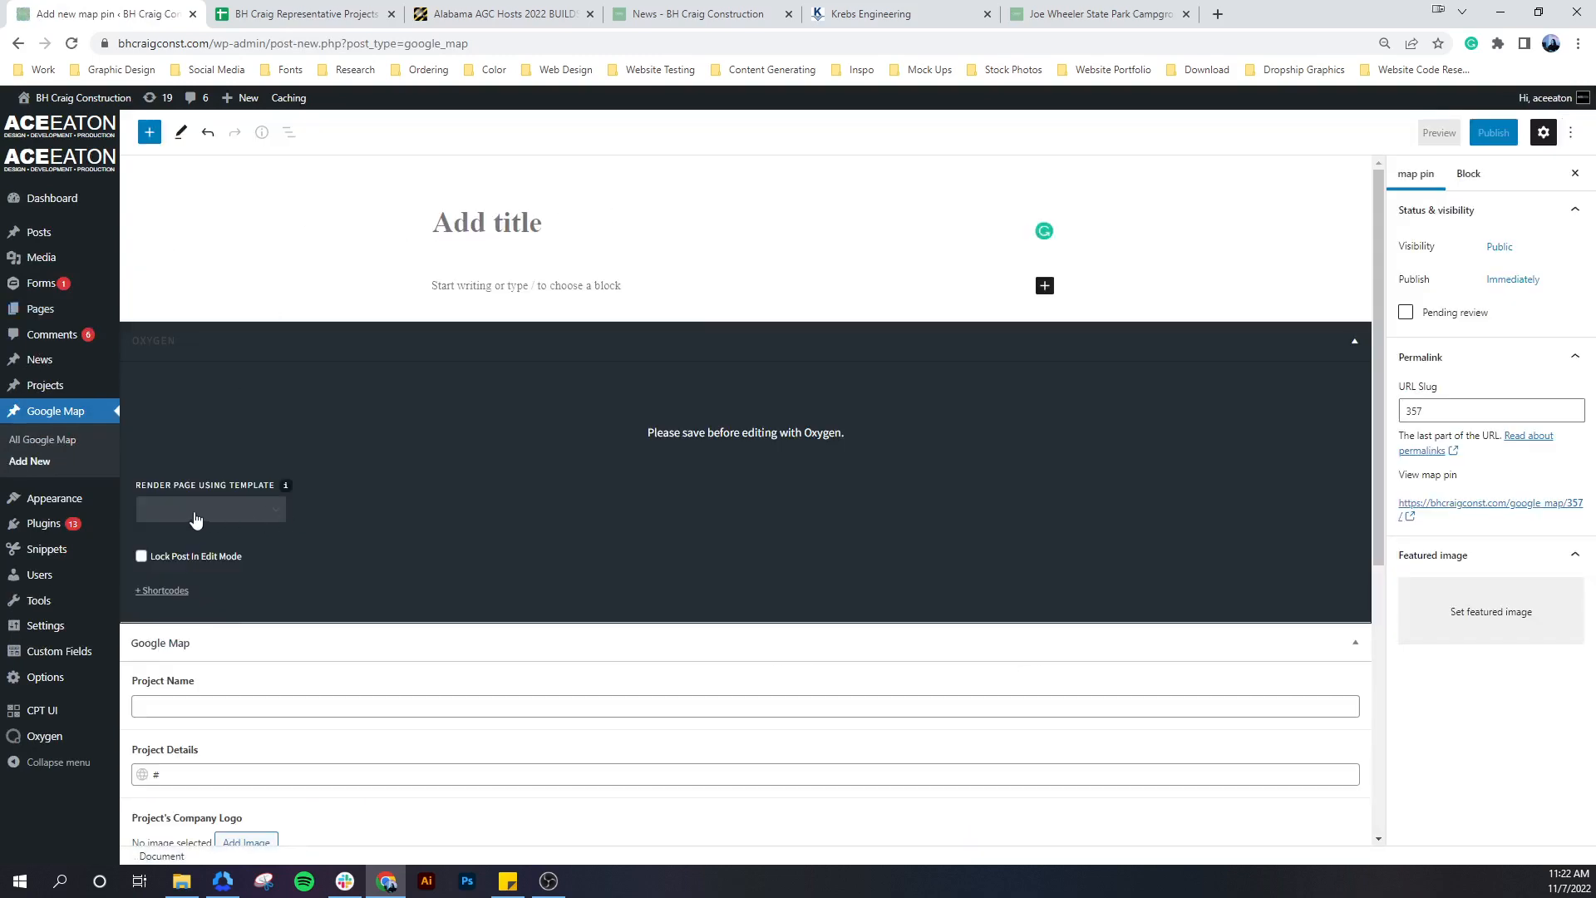
left_click(283, 18)
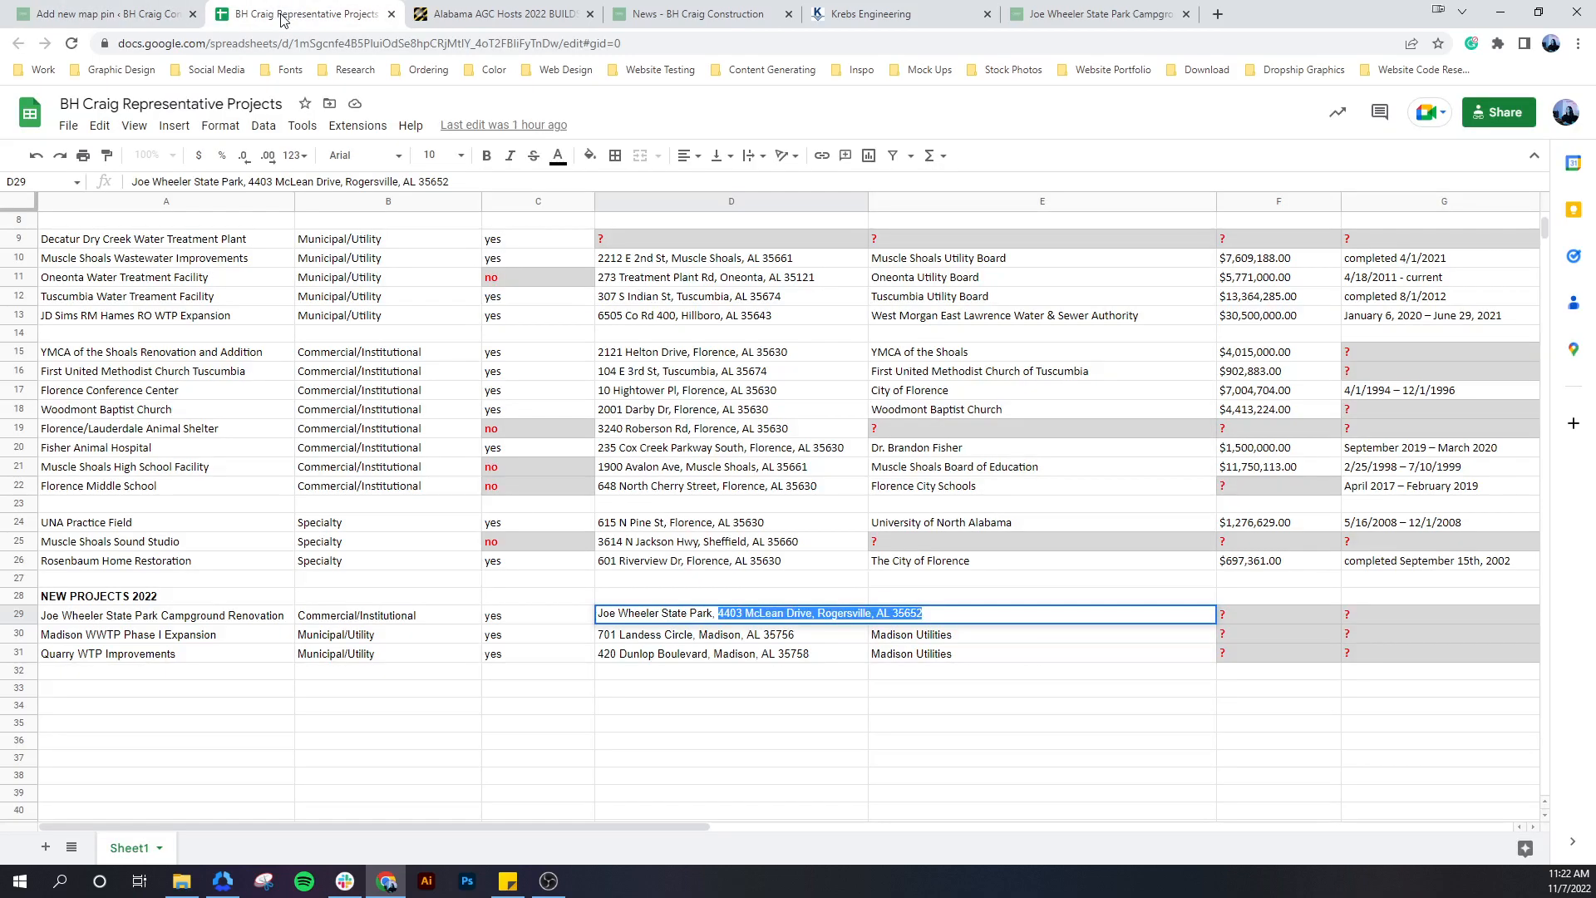
left_click(117, 633)
triple_click(114, 631)
key("ctrl+c")
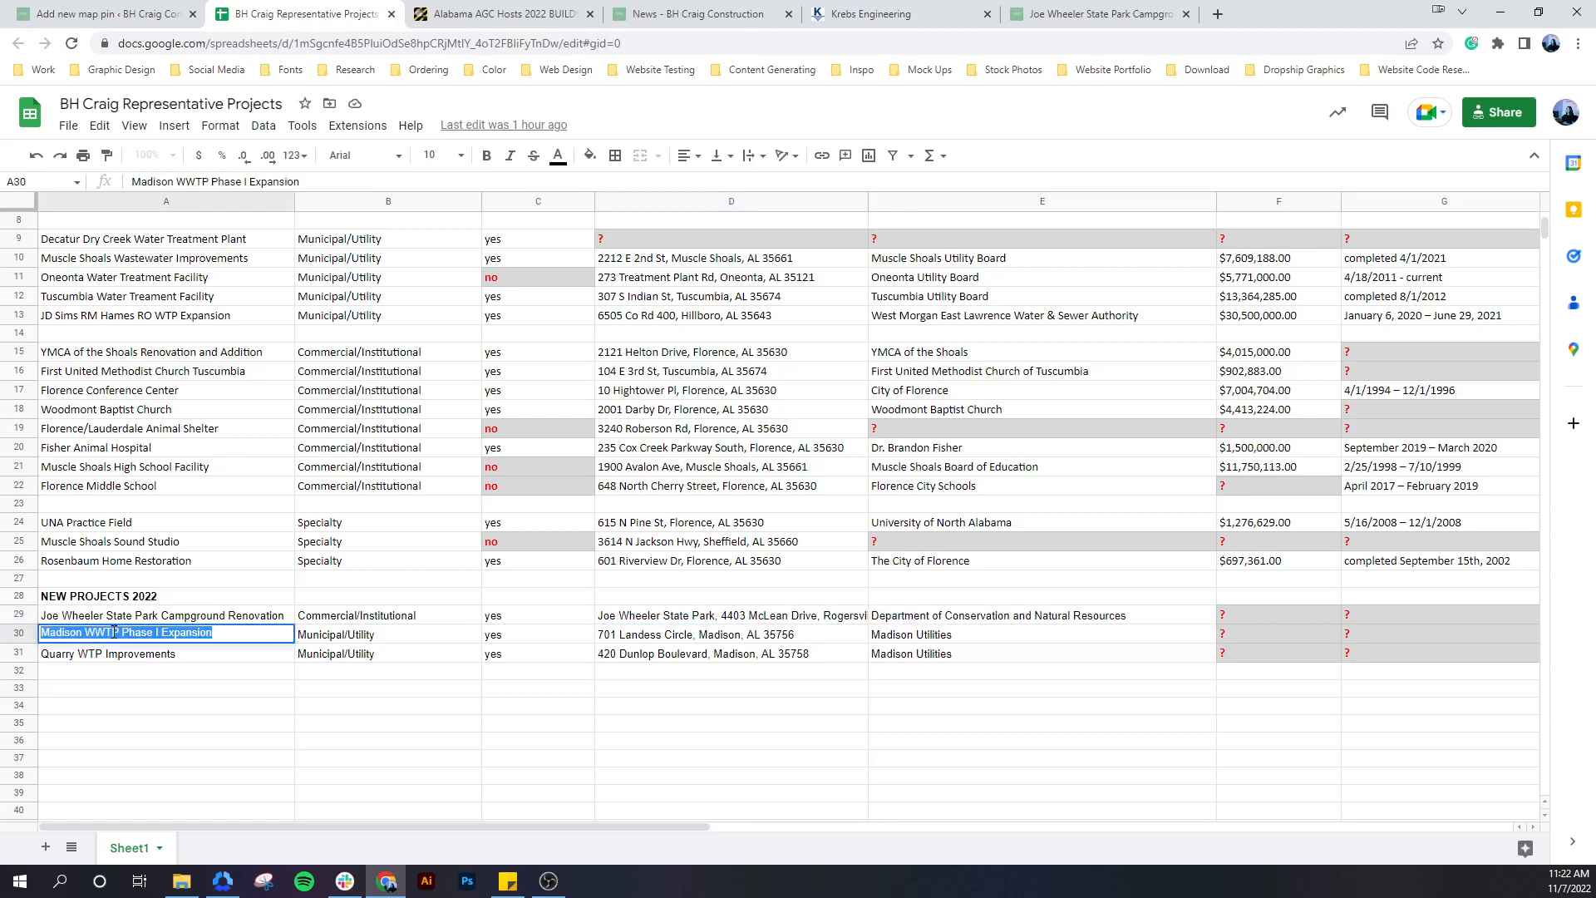
Set the new map entry's title and Project Name to "Madison WWTP Phase I Expansion"
left_click(109, 14)
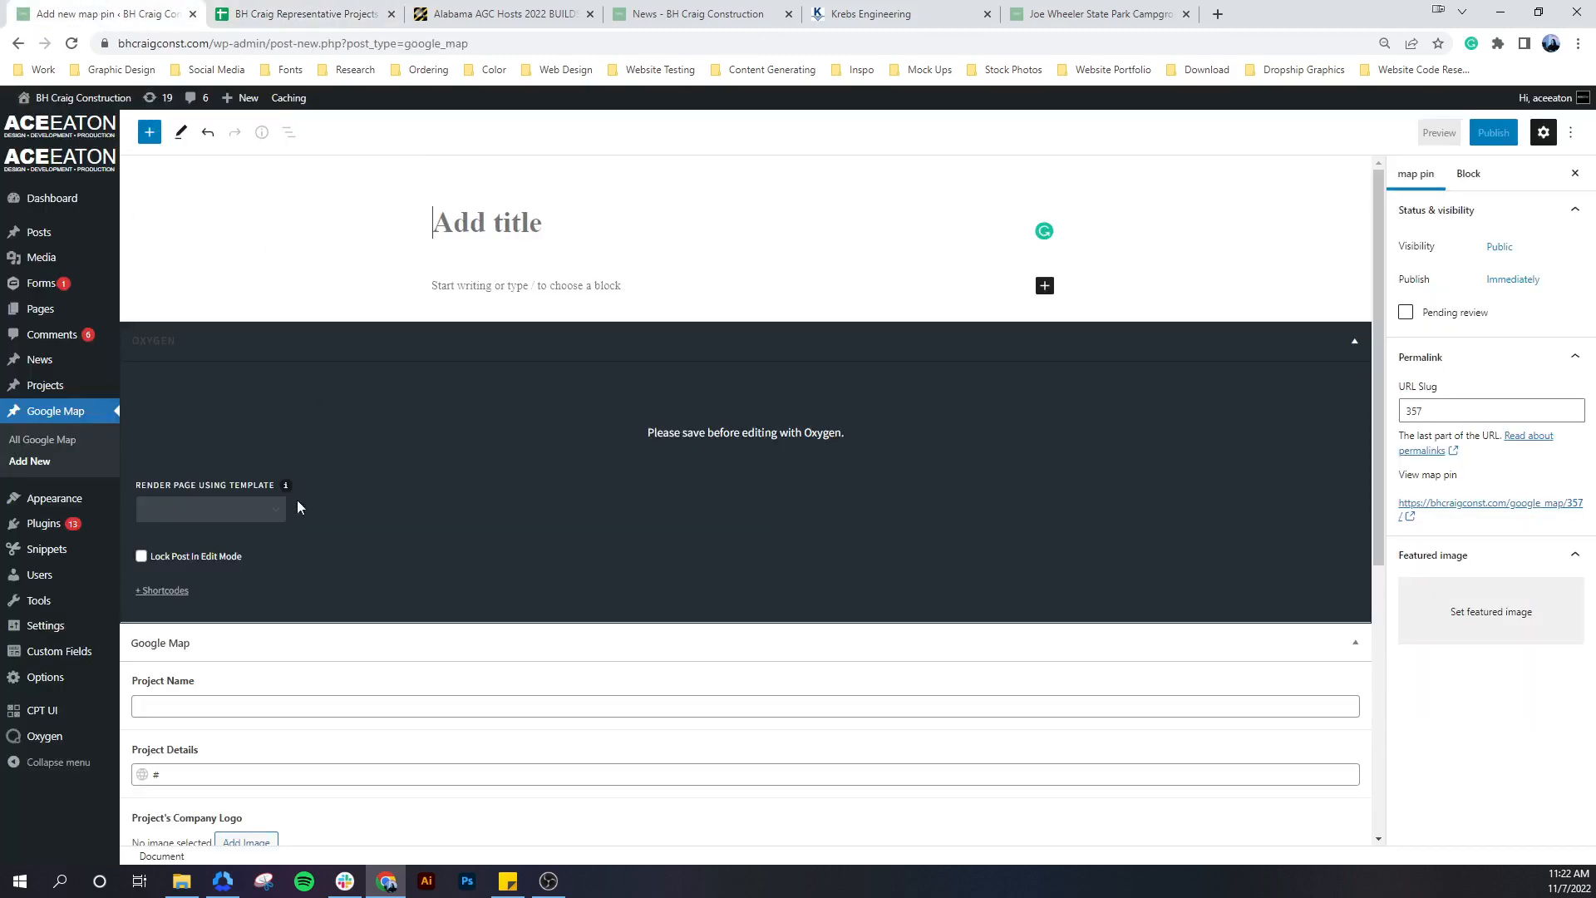
left_click(459, 239)
key("ctrl+v")
left_click(231, 703)
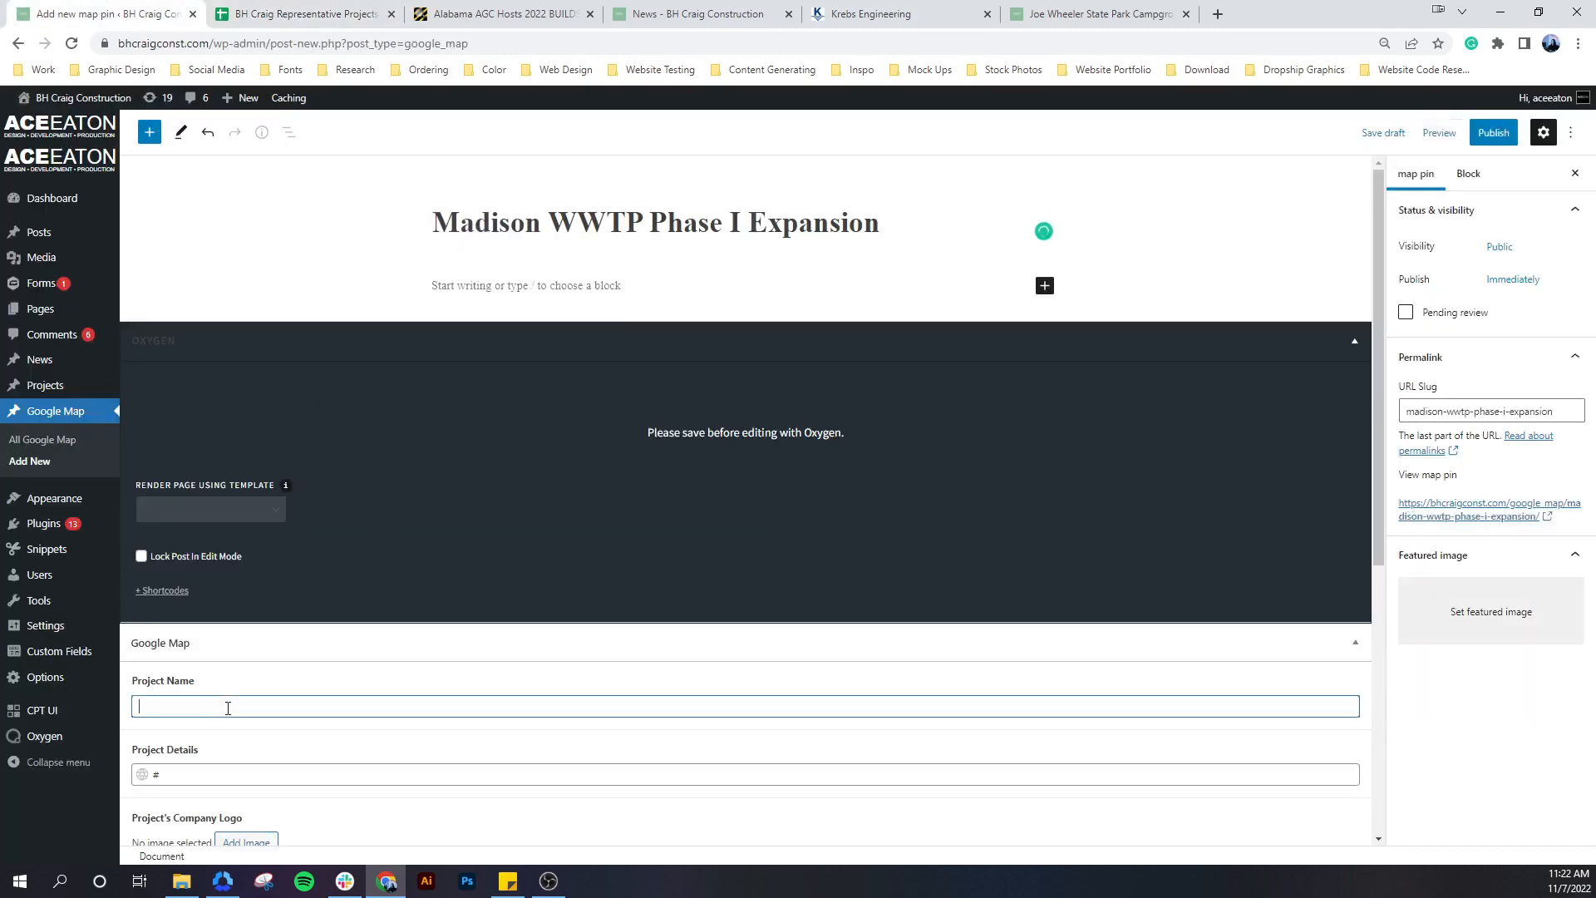
key("ctrl+v")
Copy the Madison WWTP project's address from the spreadsheet and set it as the map entry's Project Location using the matching suggestion
scroll(293, 577, "down", 3)
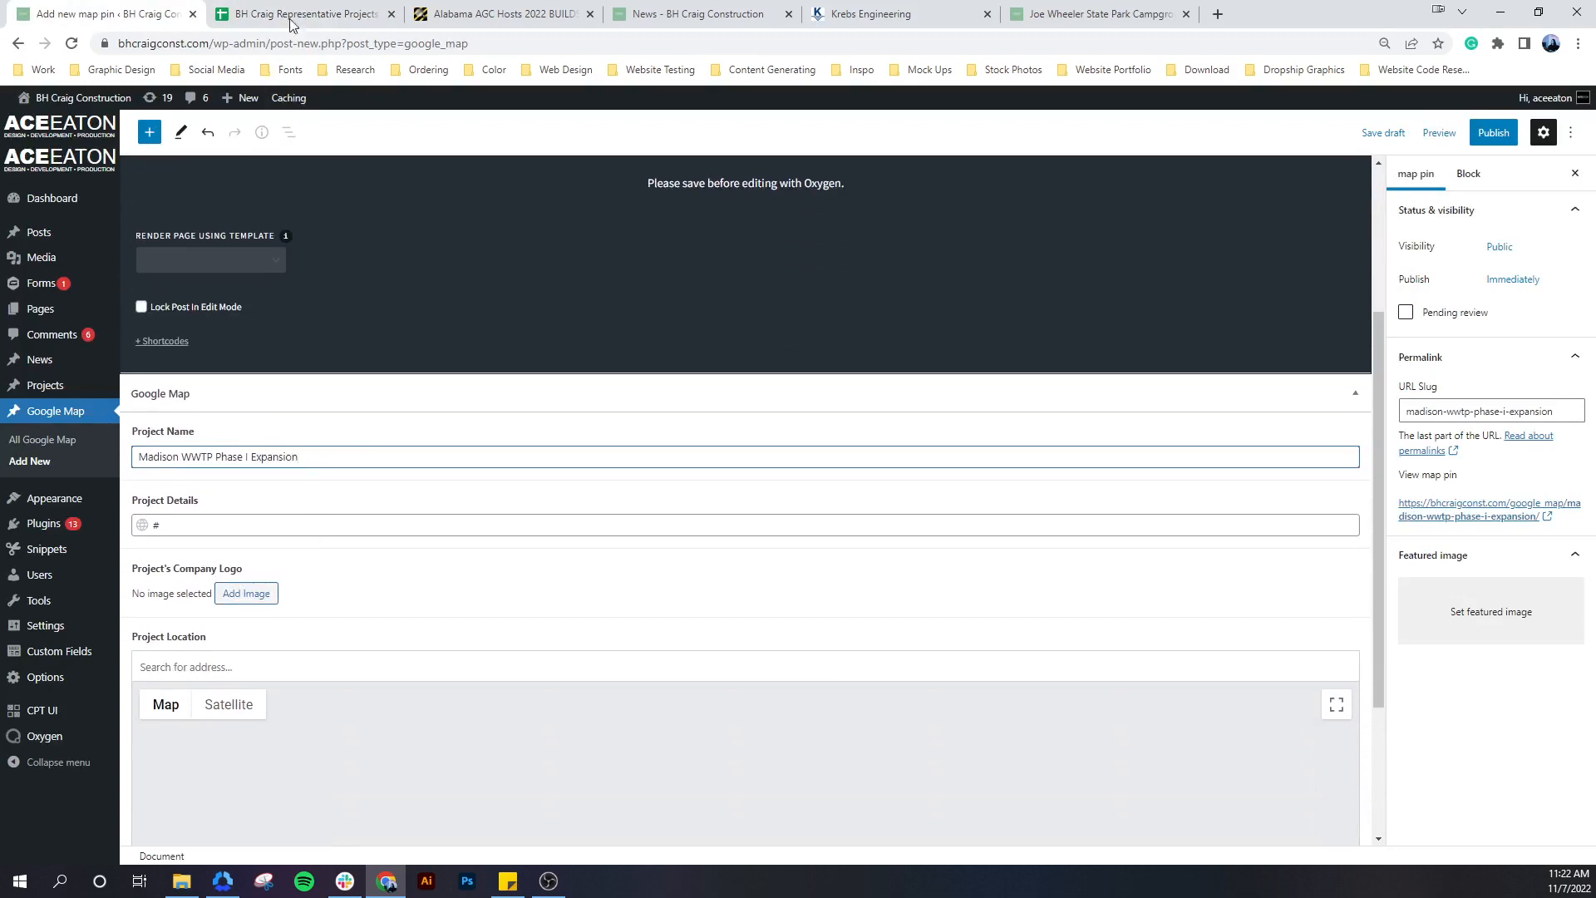
left_click(292, 17)
left_click(655, 634)
triple_click(655, 634)
key("ctrl+c")
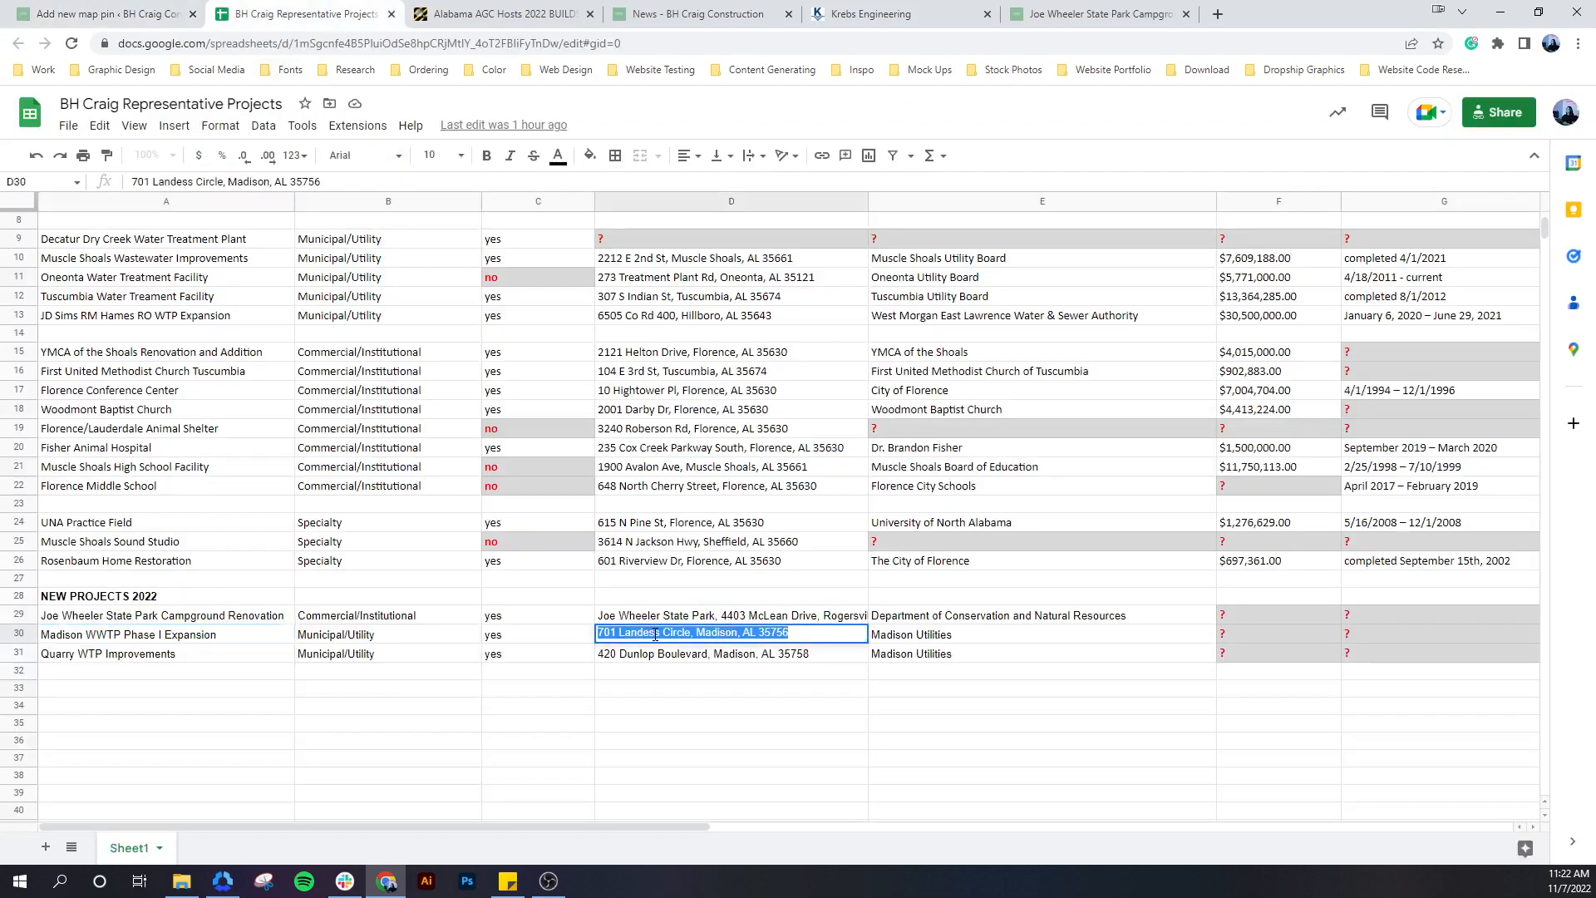
left_click(139, 24)
scroll(238, 652, "down", 2)
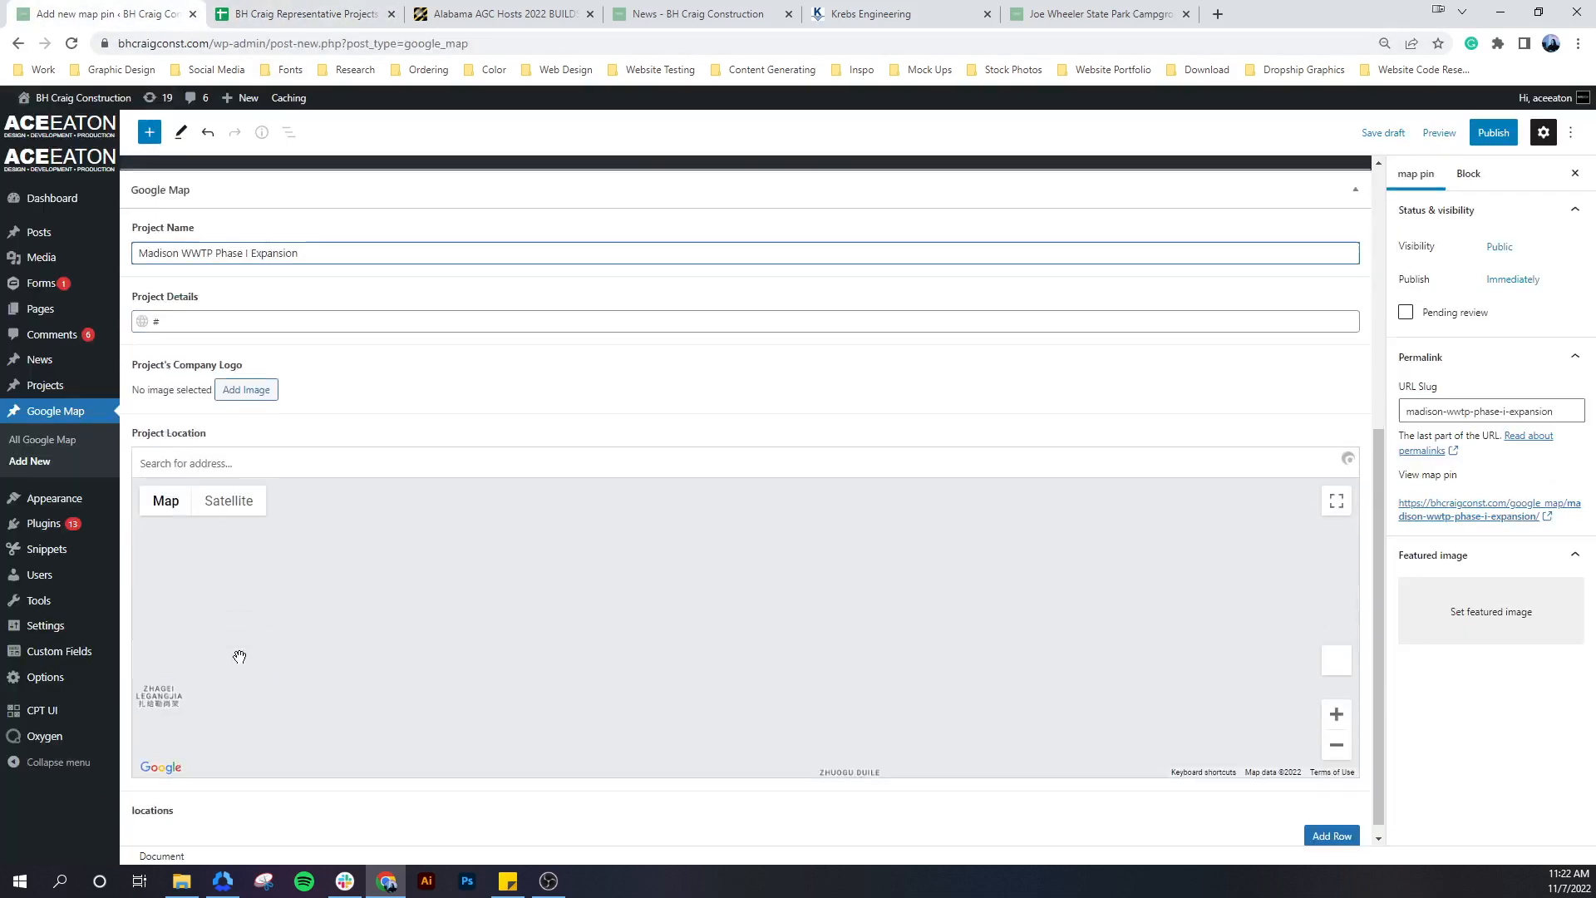
left_click(284, 449)
key("ctrl+v")
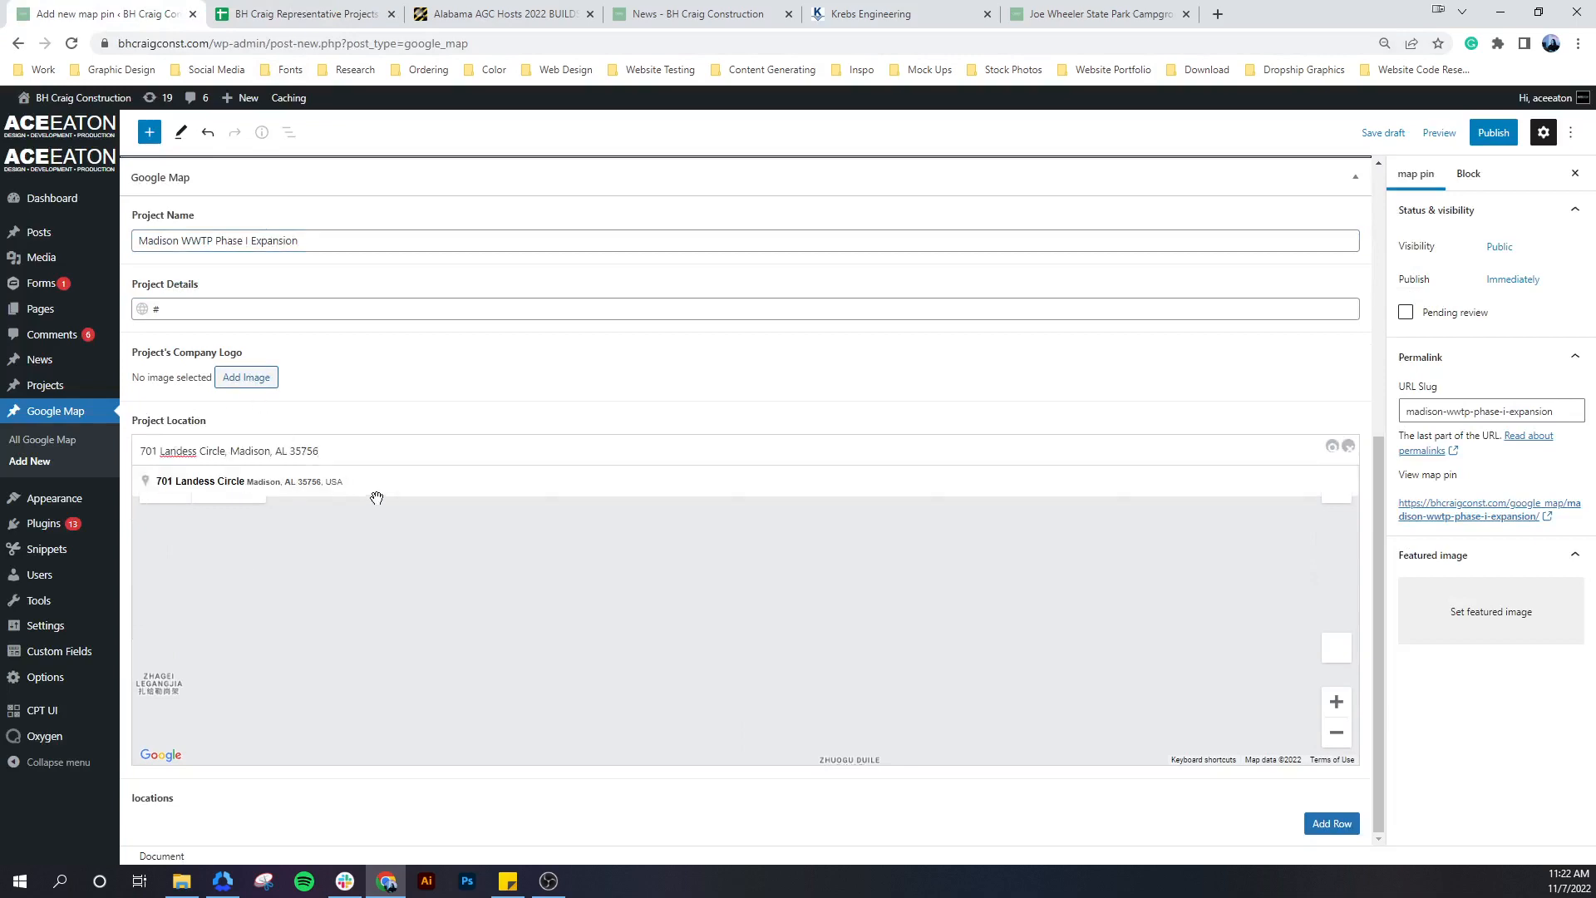
left_click(370, 486)
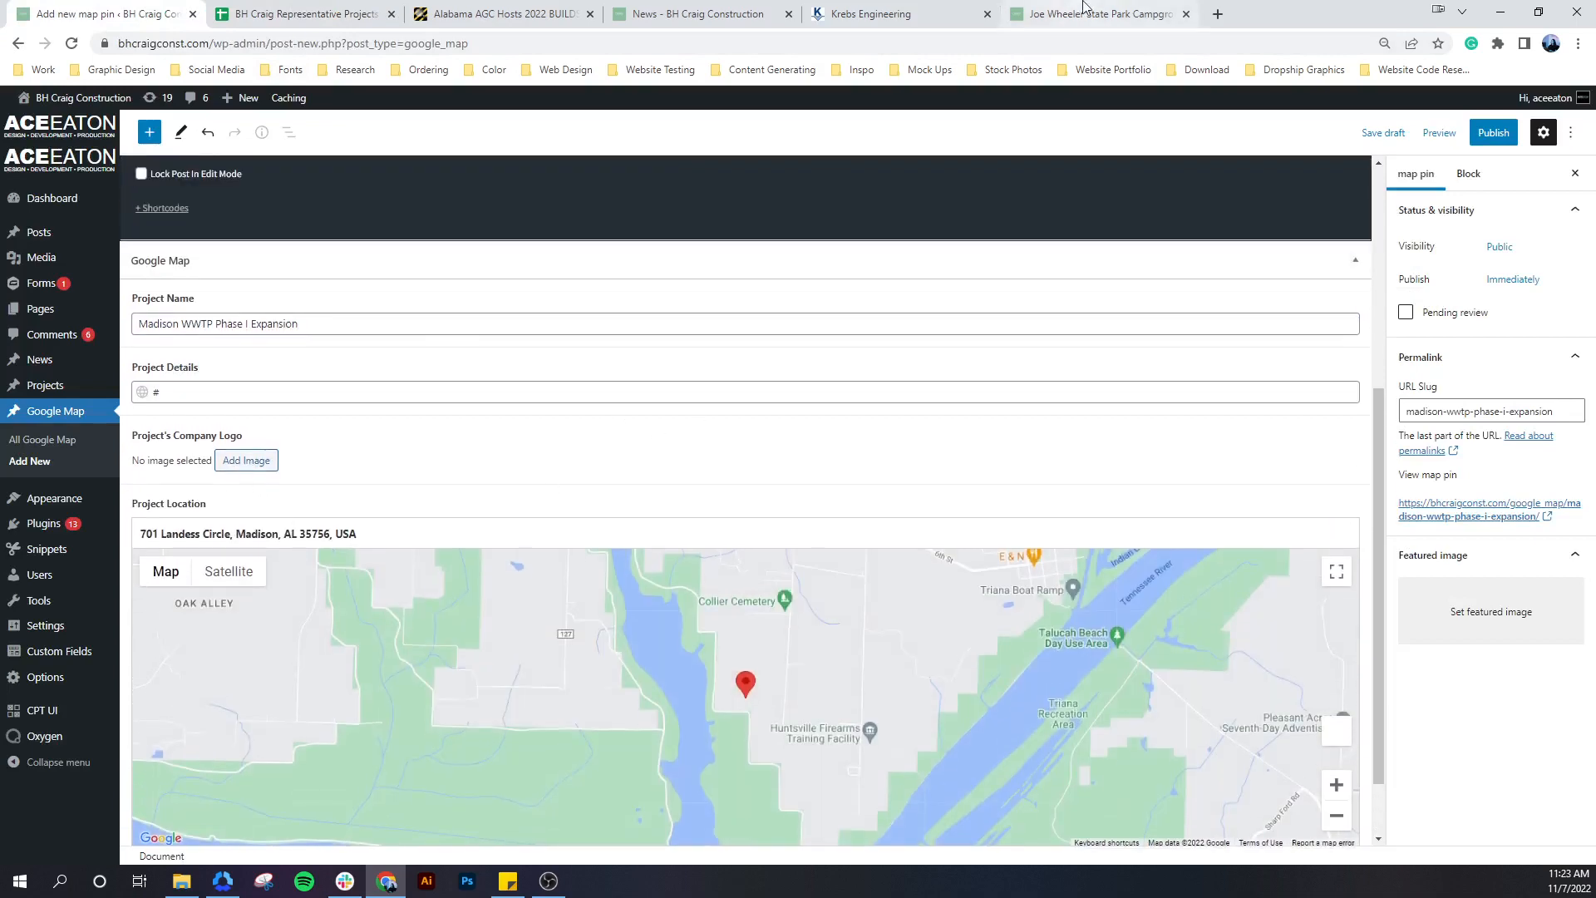
Open Madison WWTP Phase I Expansion from the live site's Municipal/Utility page and copy the project page's URL
left_click(1098, 14)
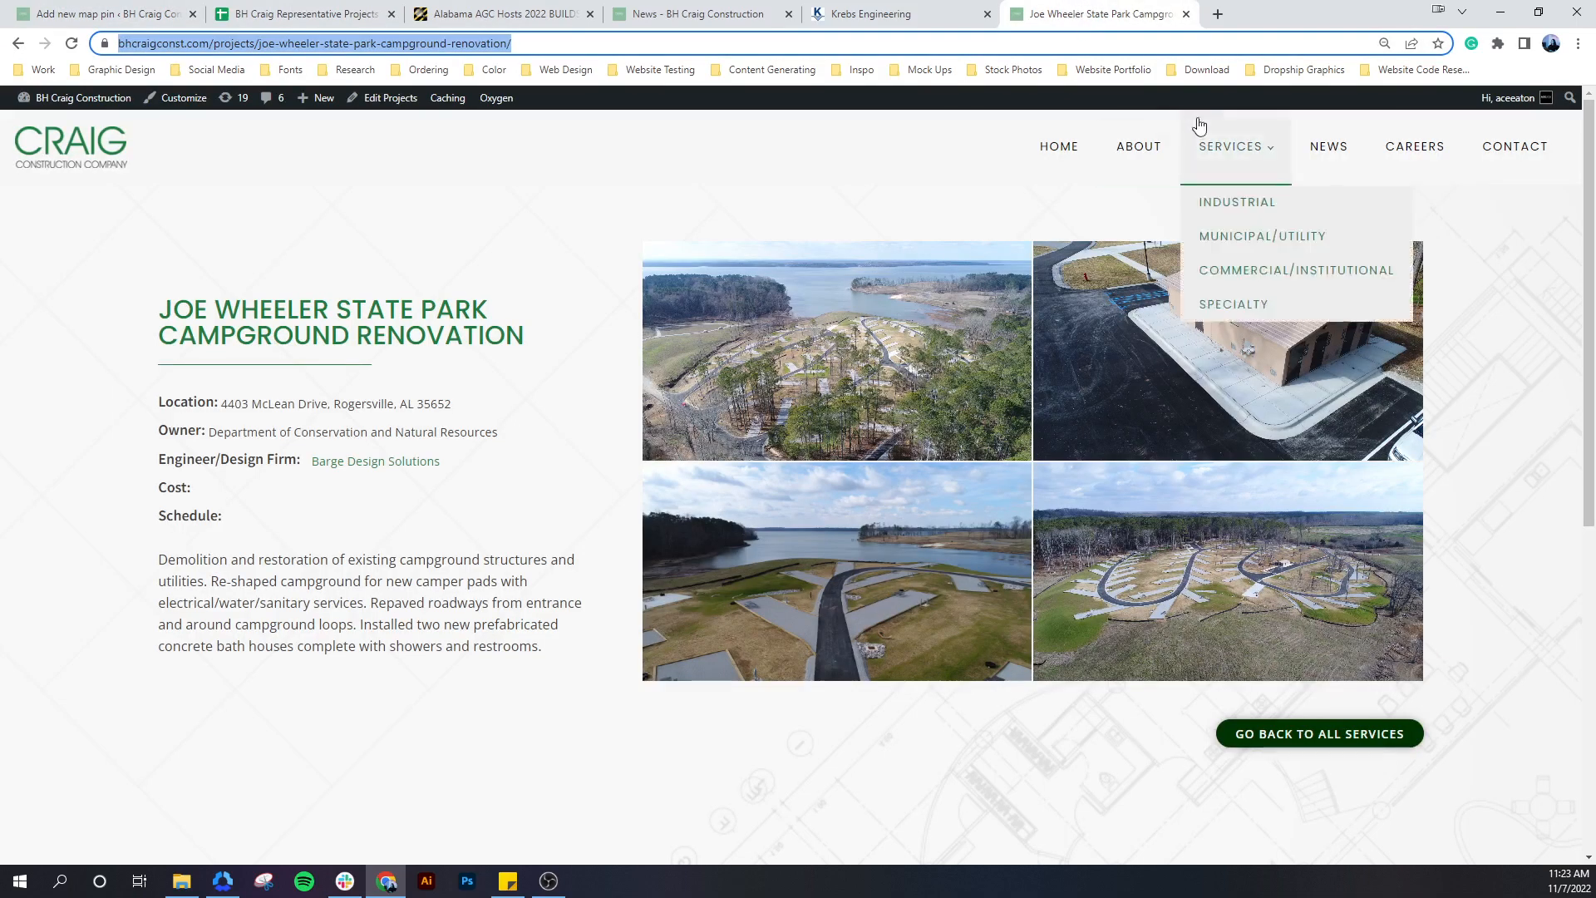
mouse_move(1226, 150)
left_click(1229, 236)
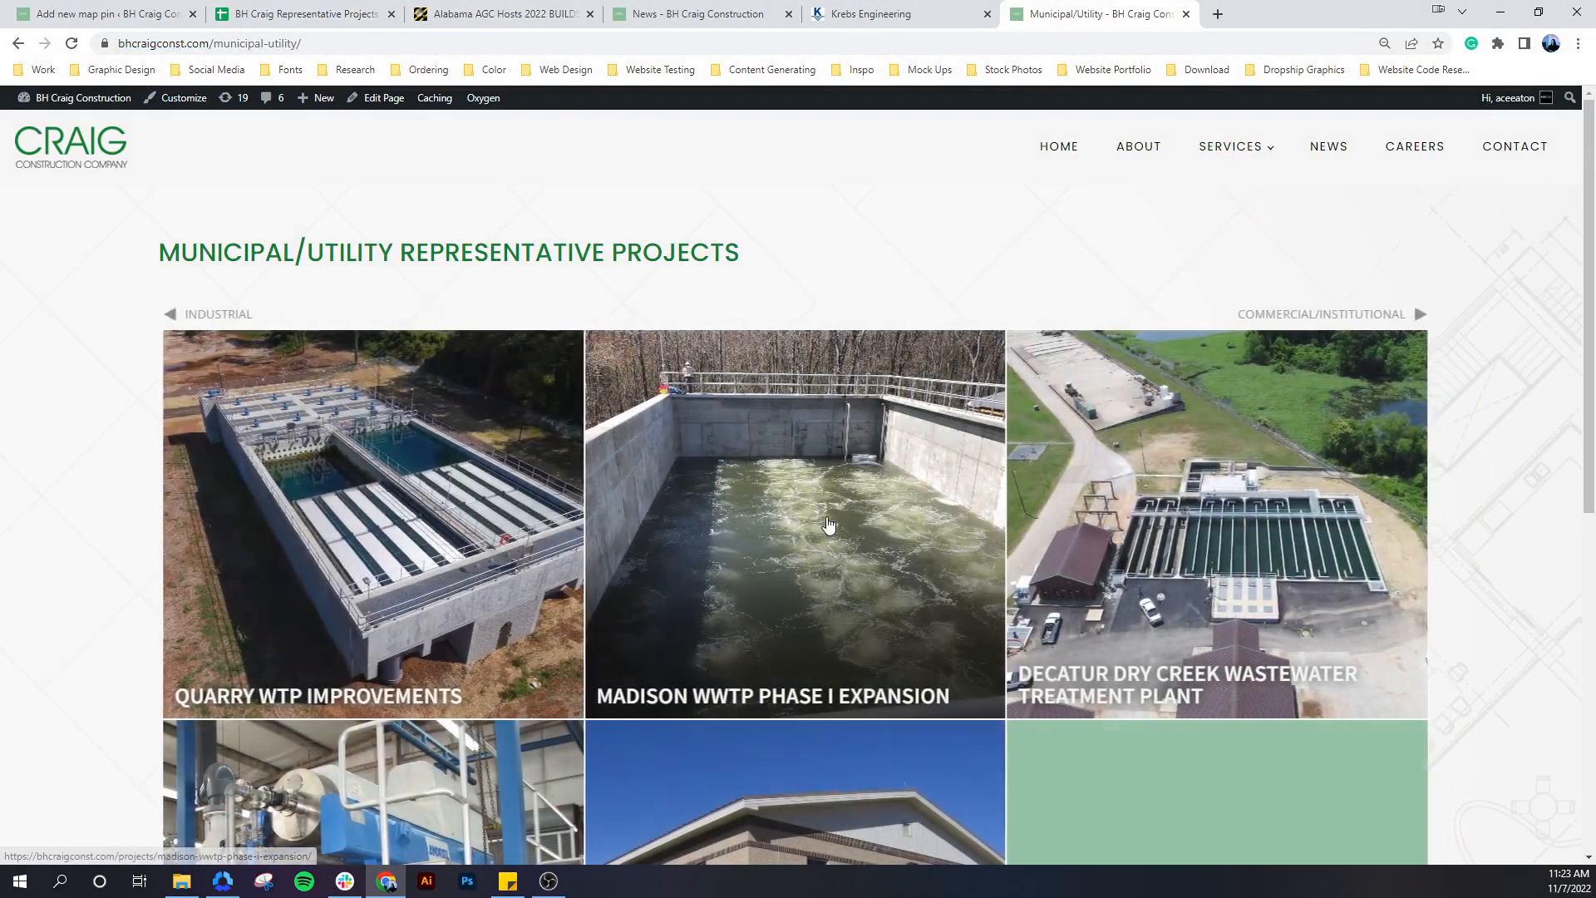
left_click(830, 524)
left_click(146, 16)
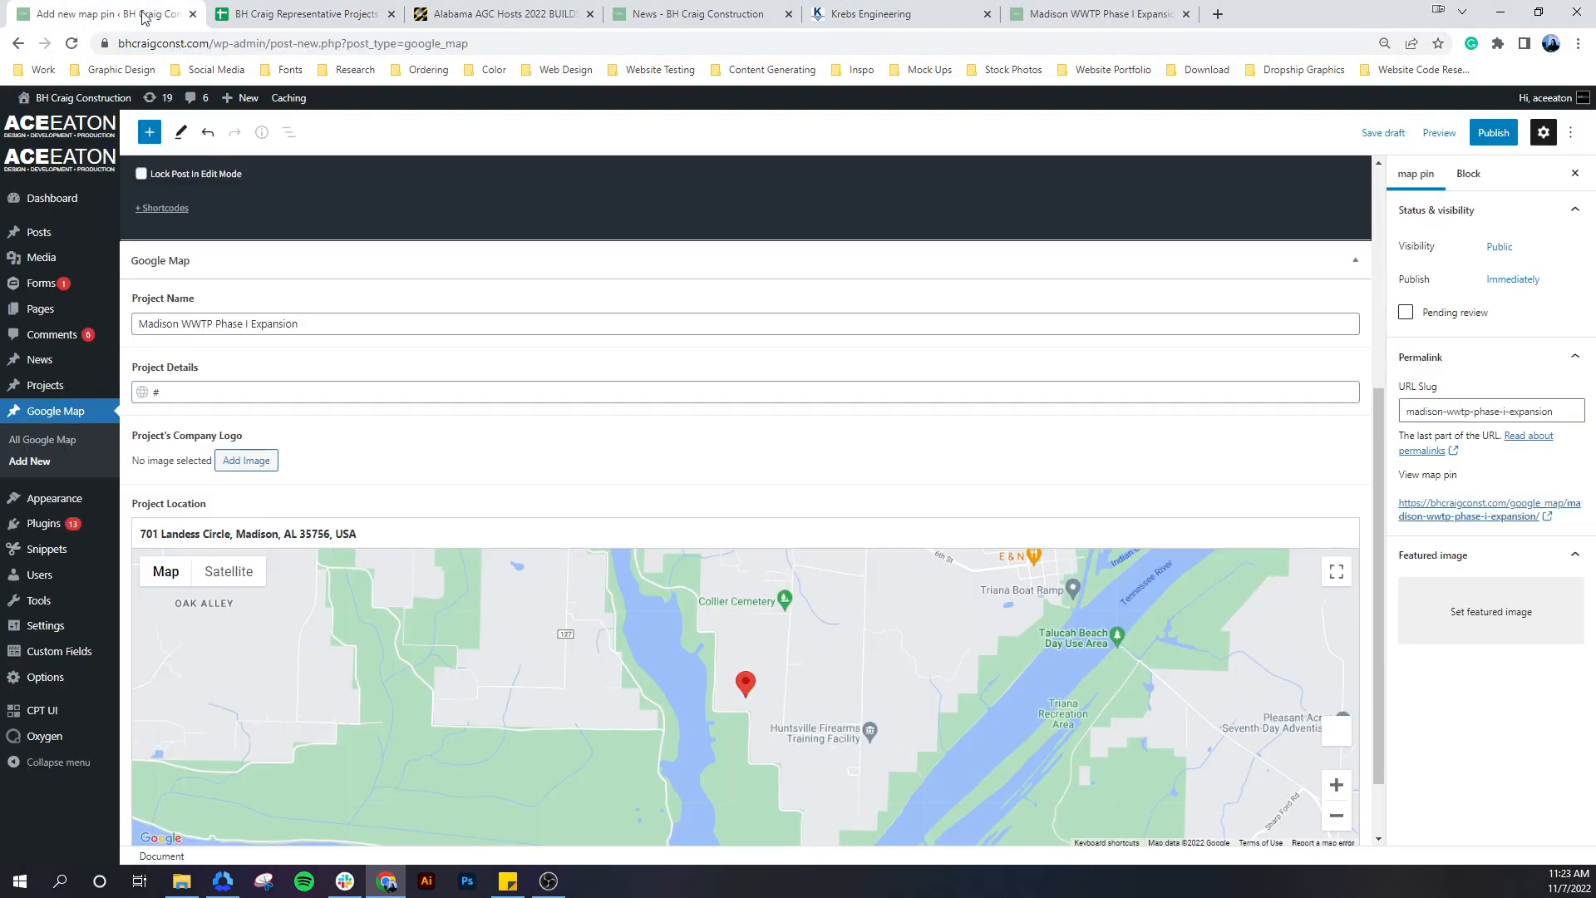
left_click(1096, 14)
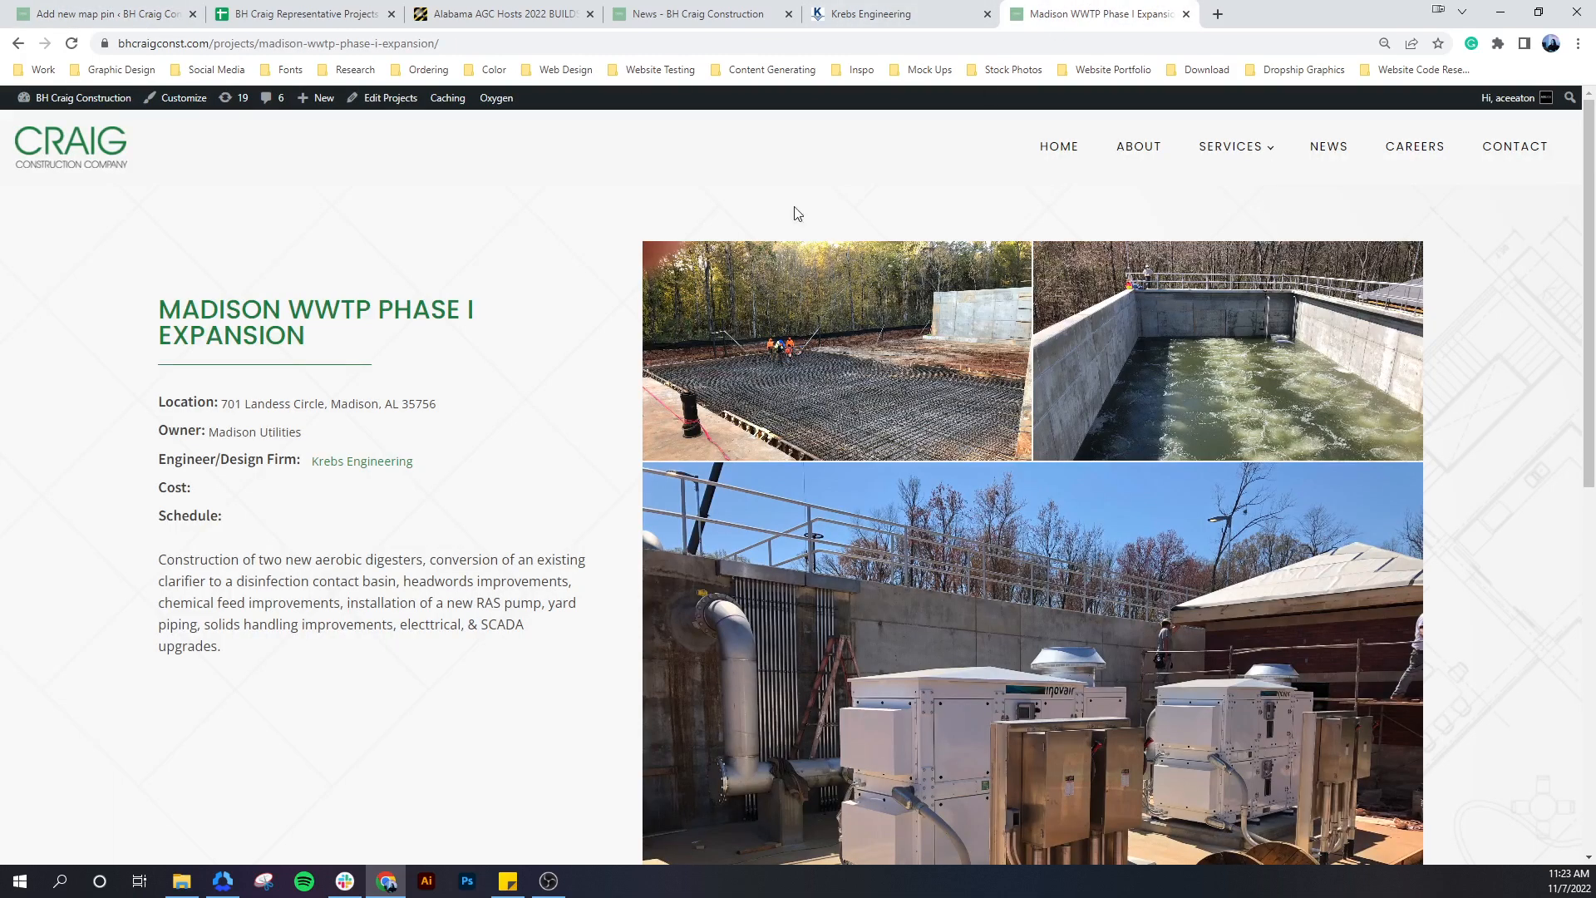
left_click(638, 49)
key("ctrl+c")
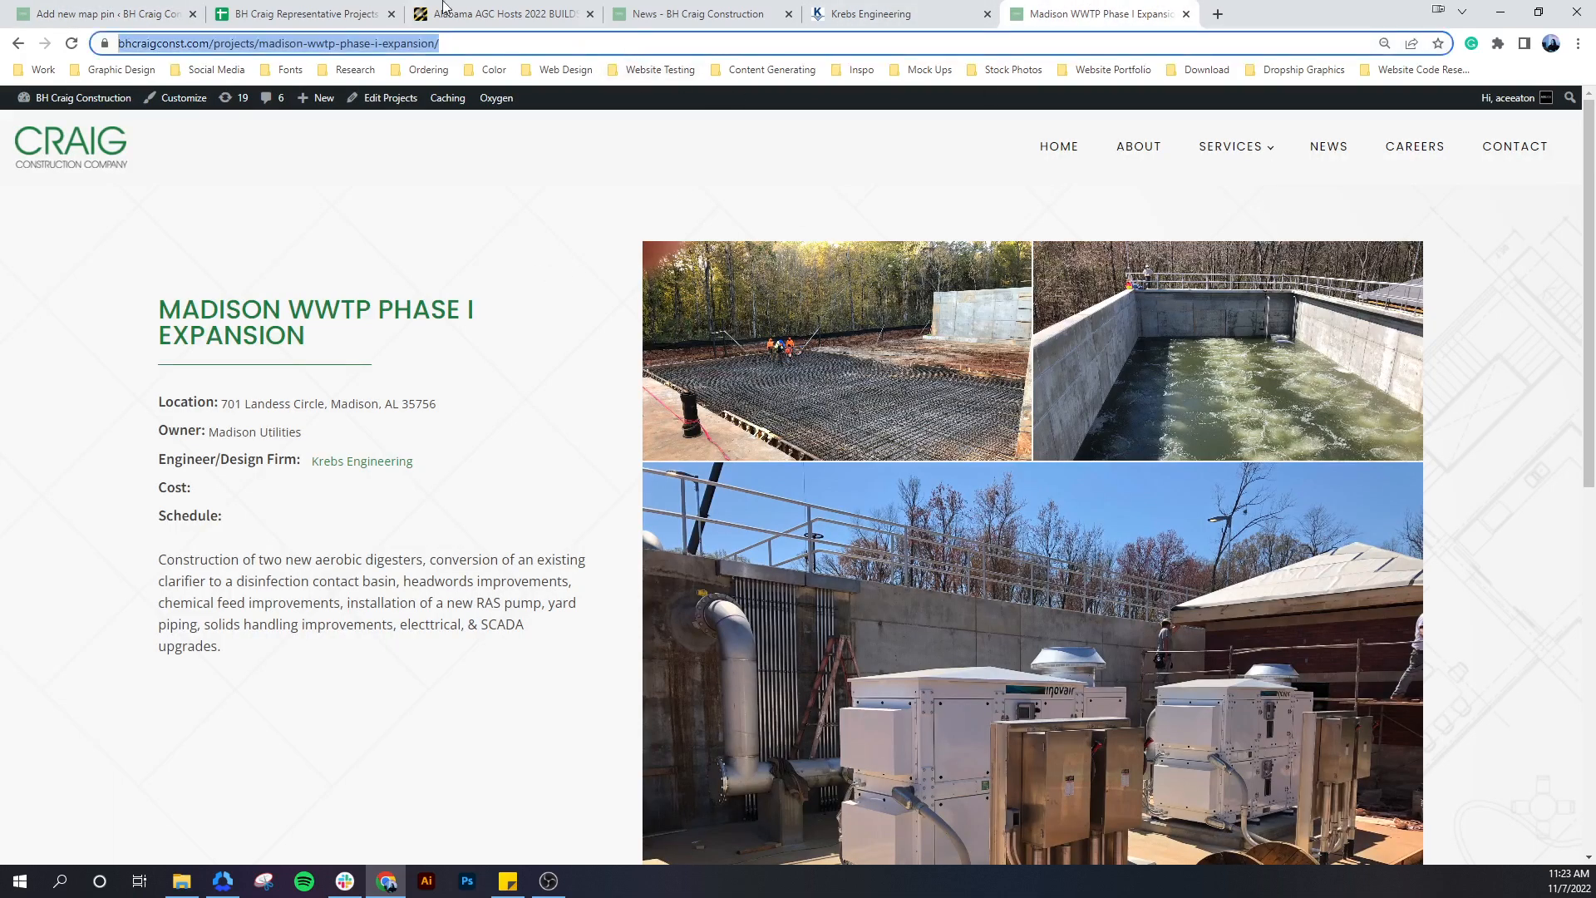
left_click(100, 14)
left_click(216, 391)
key("ctrl+v")
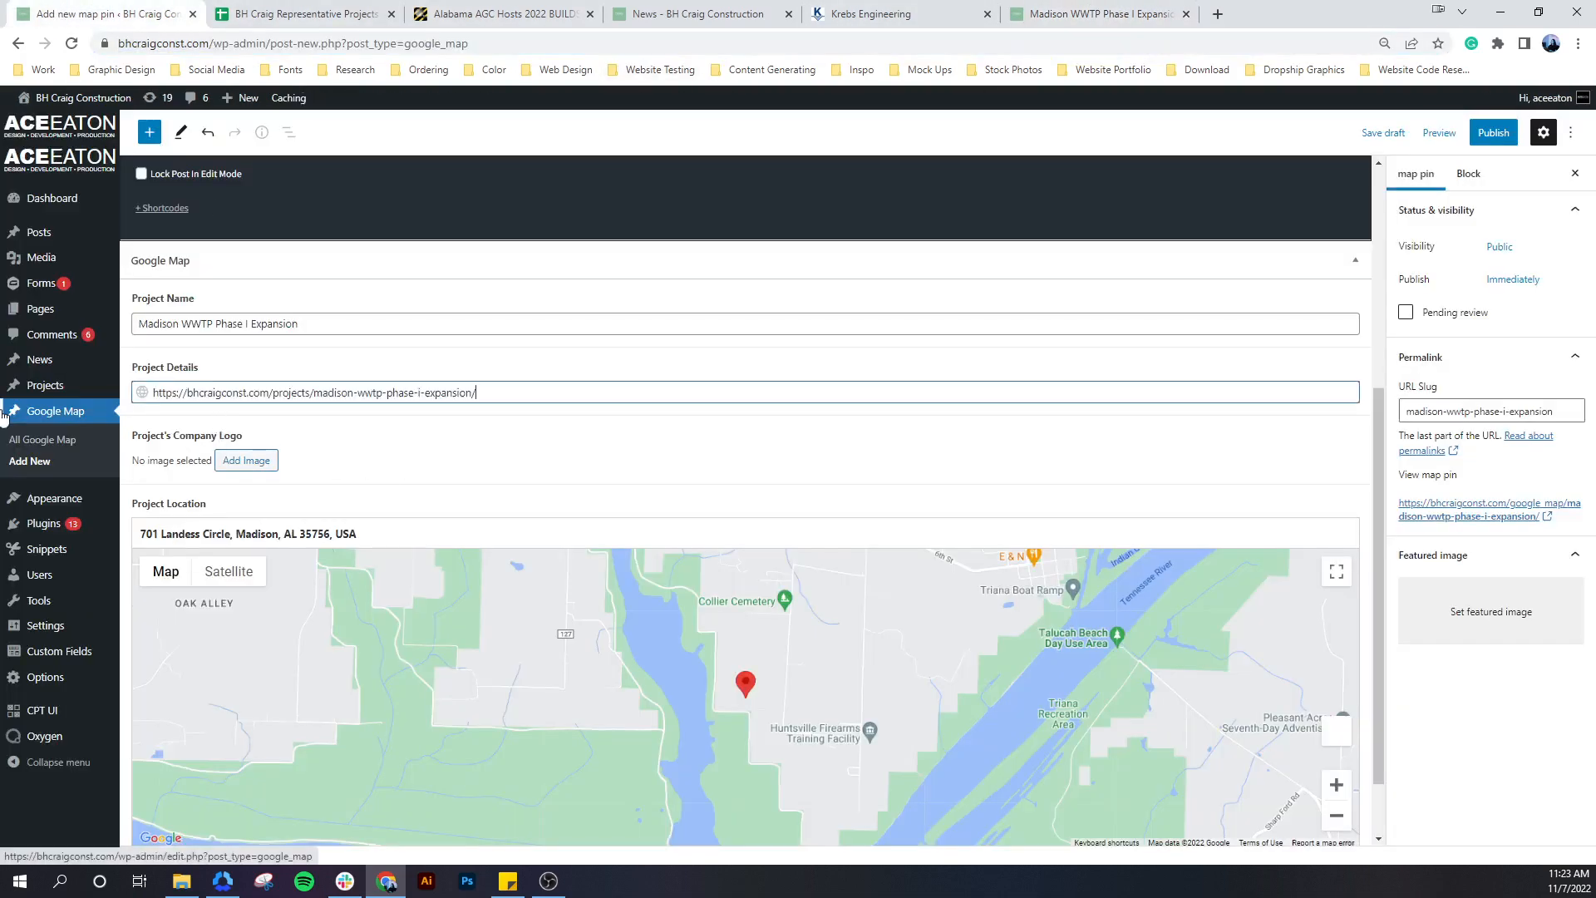
scroll(457, 424, "down", 1)
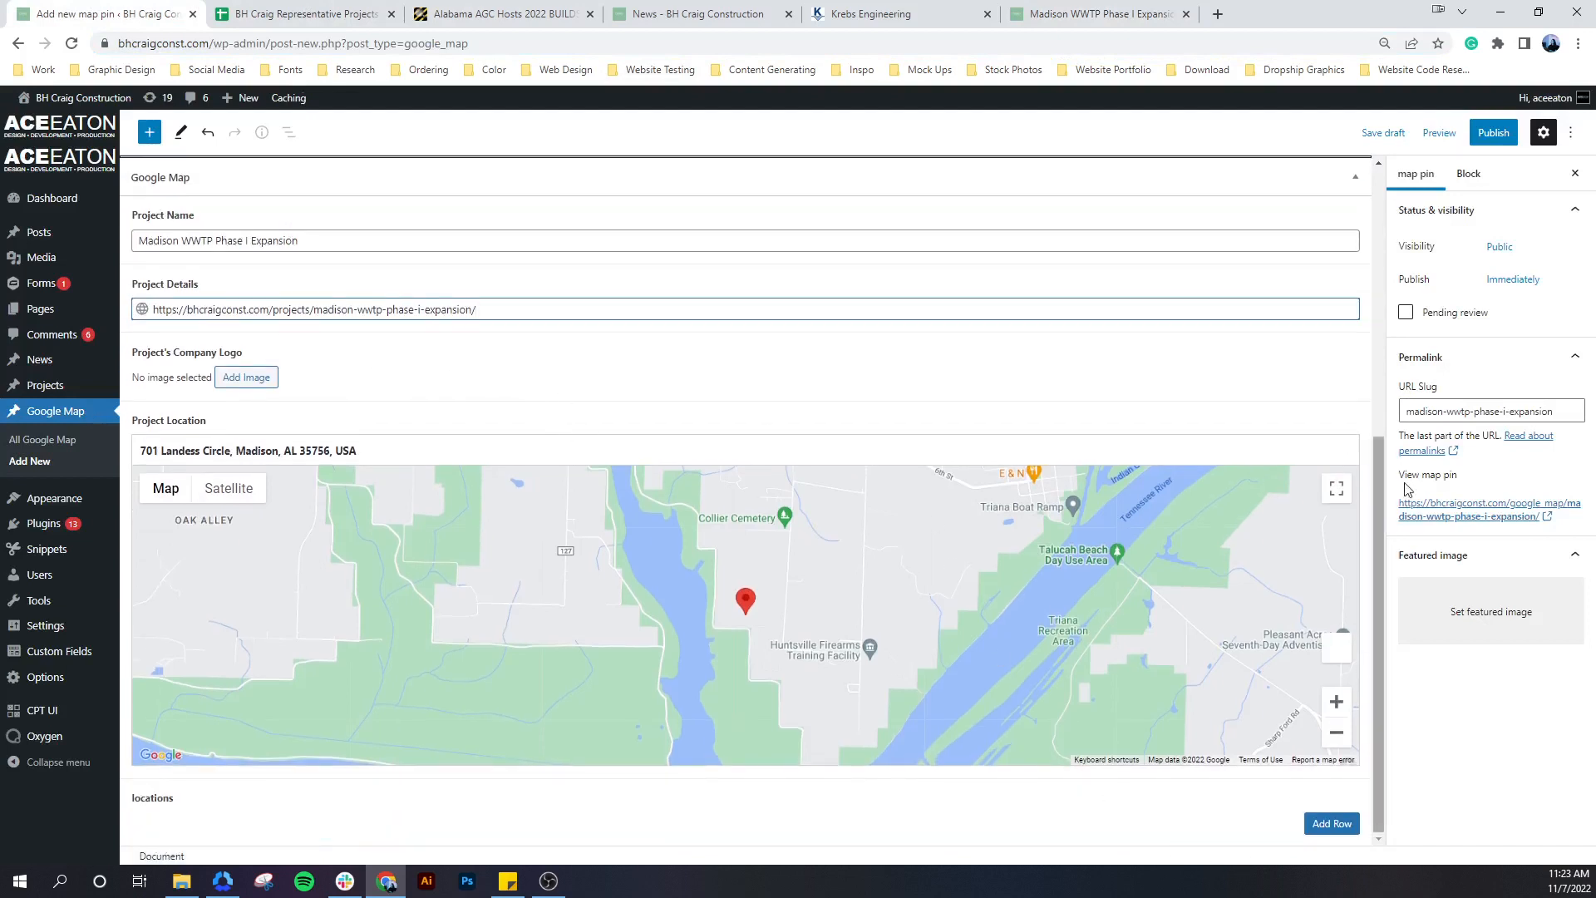
left_click(1487, 133)
left_click(1443, 133)
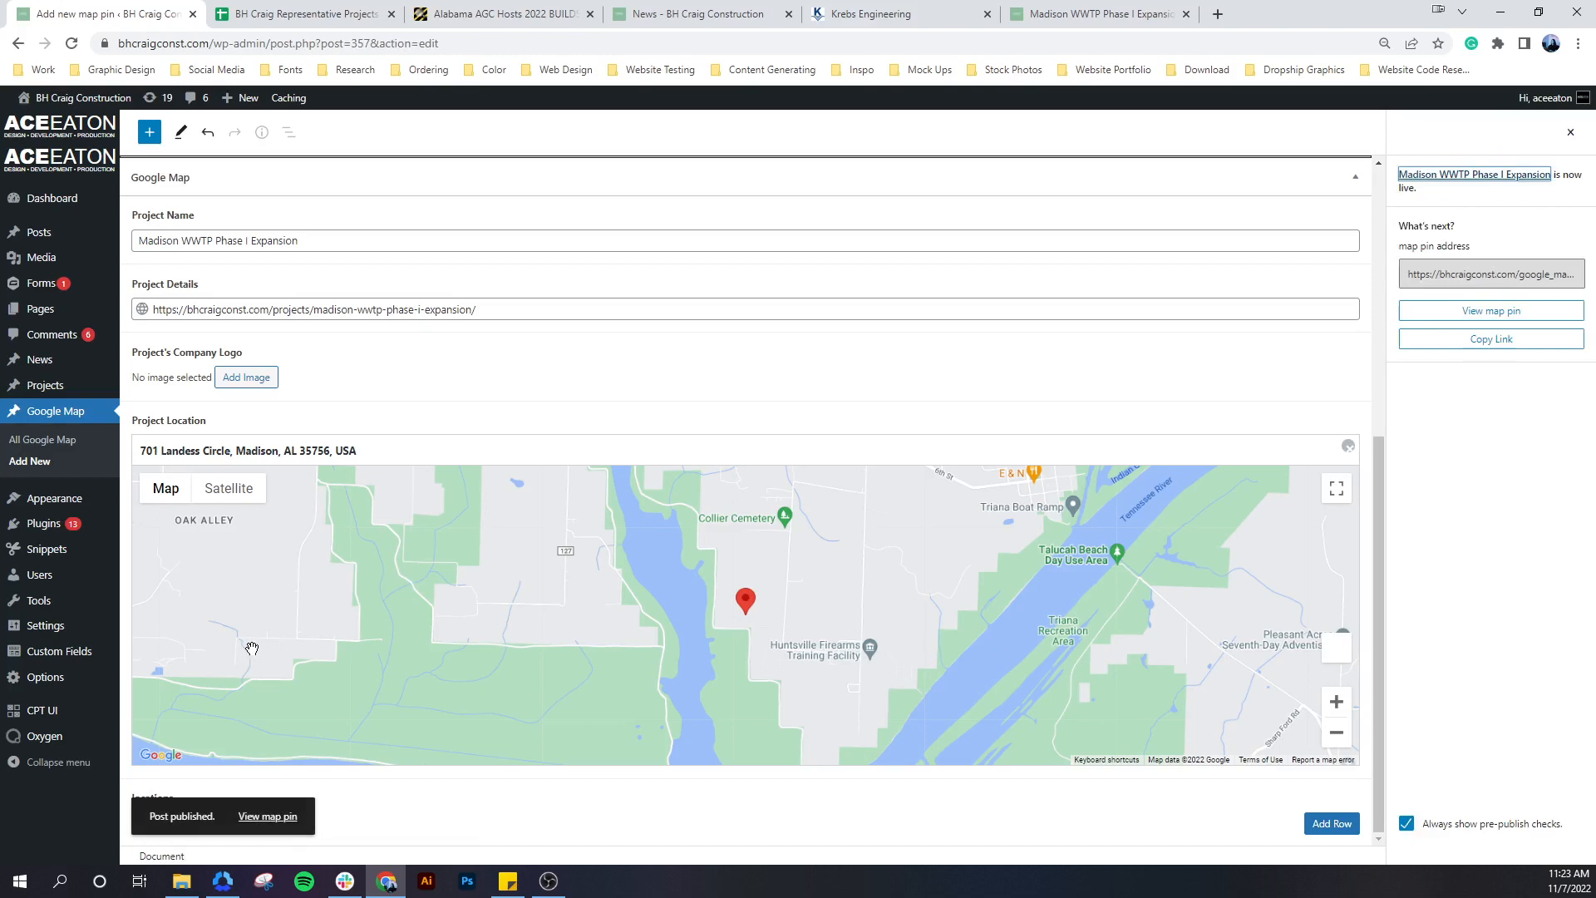
Start another Google Map entry and copy the name "Quarry WTP Improvements" from the projects spreadsheet
left_click(1048, 11)
left_click(101, 14)
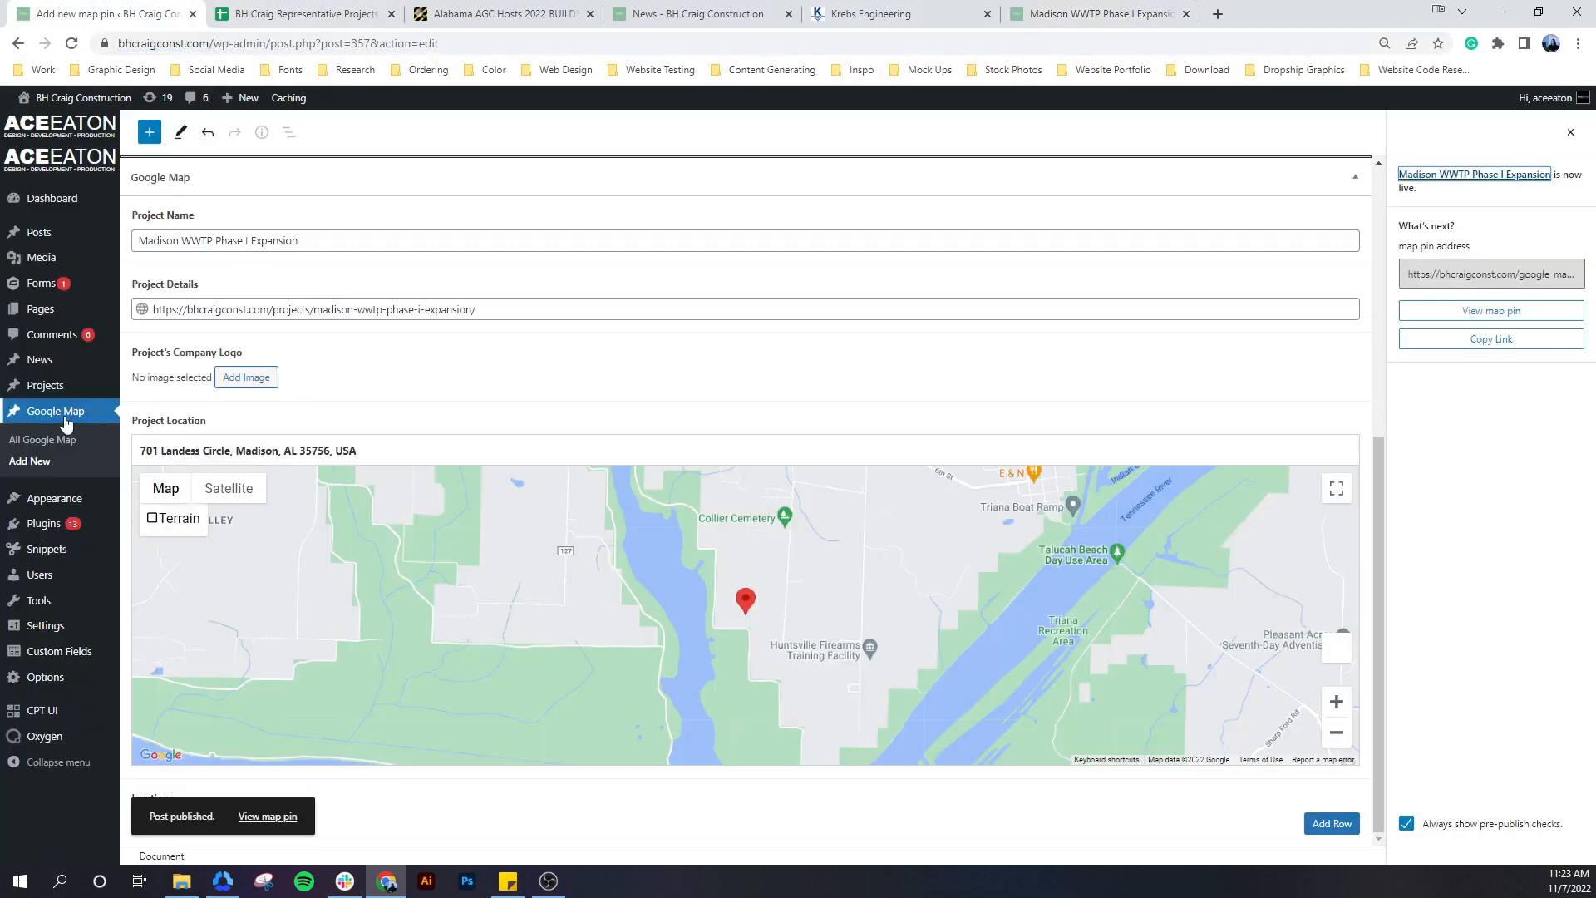
left_click(37, 438)
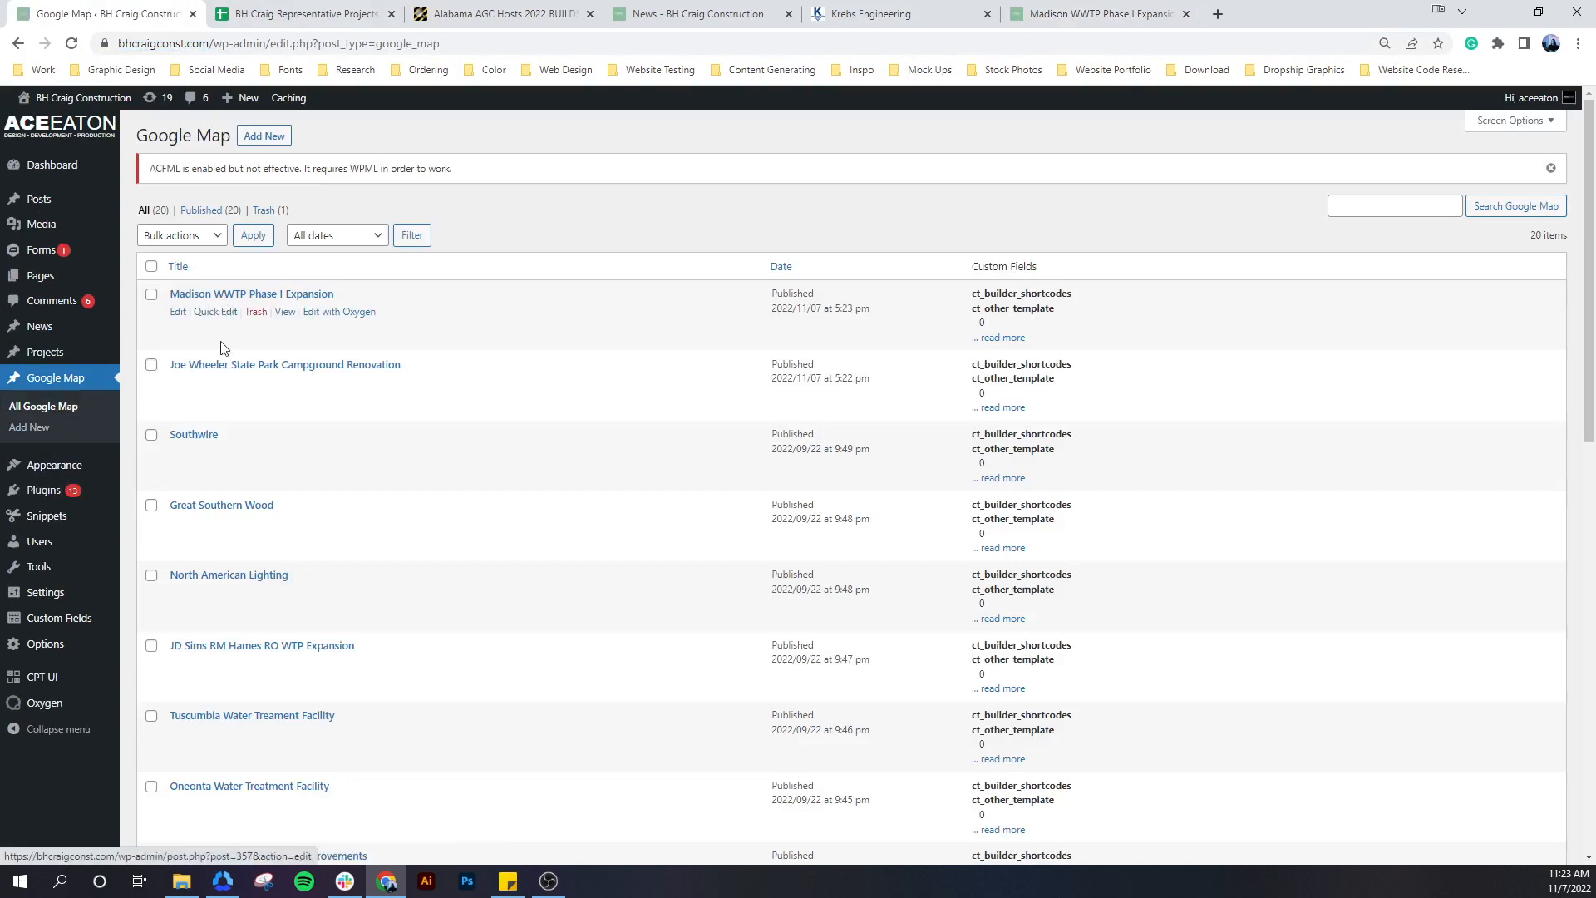
left_click(260, 137)
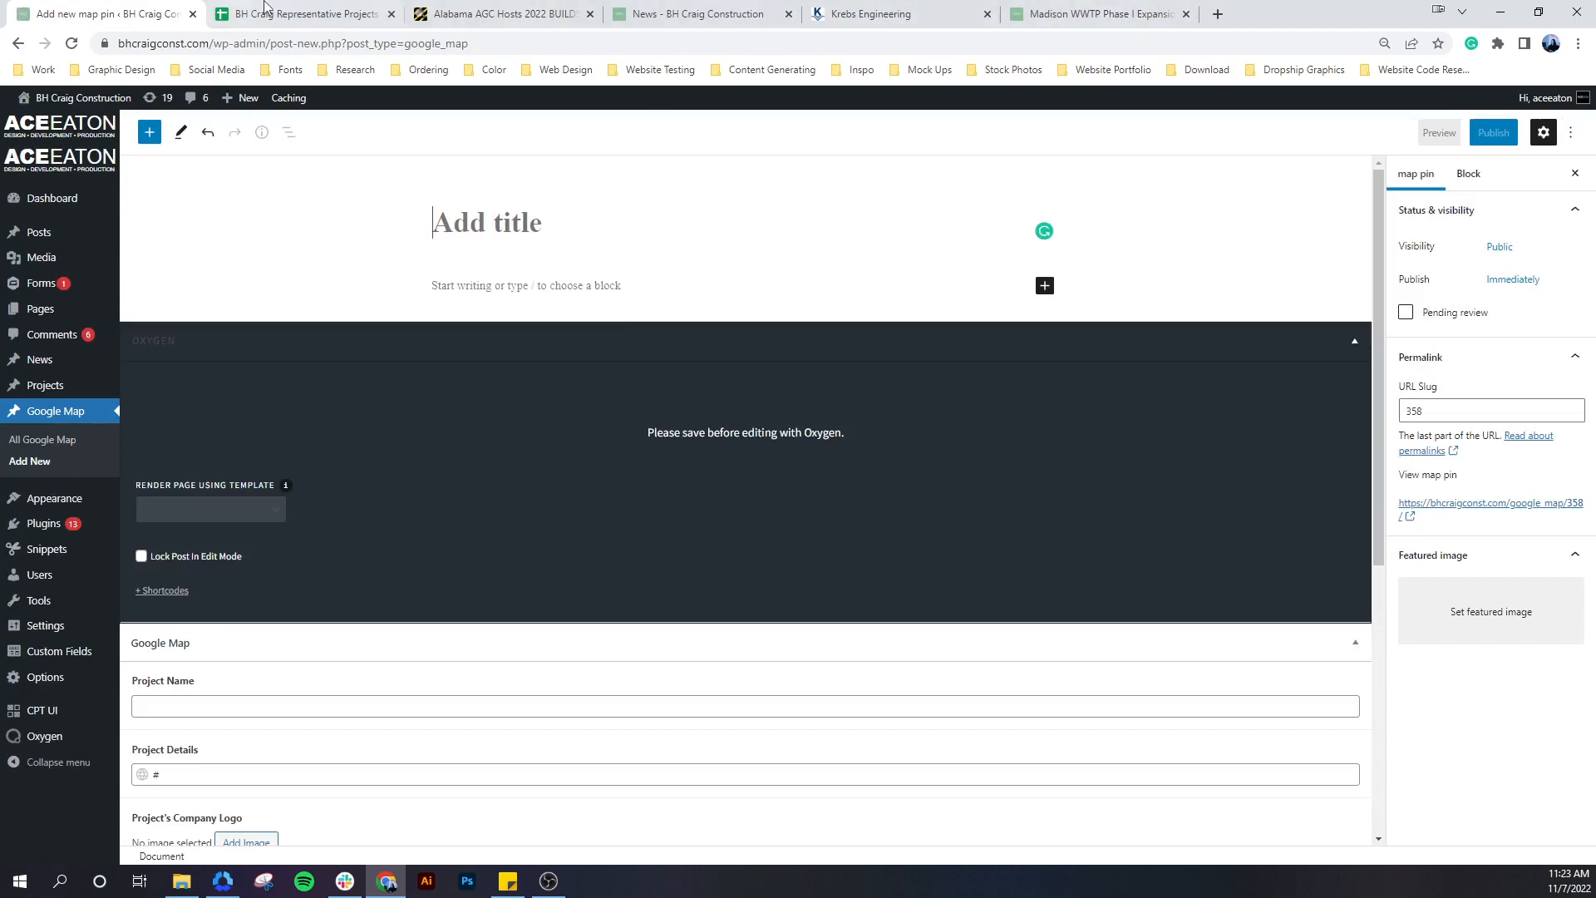
left_click(323, 21)
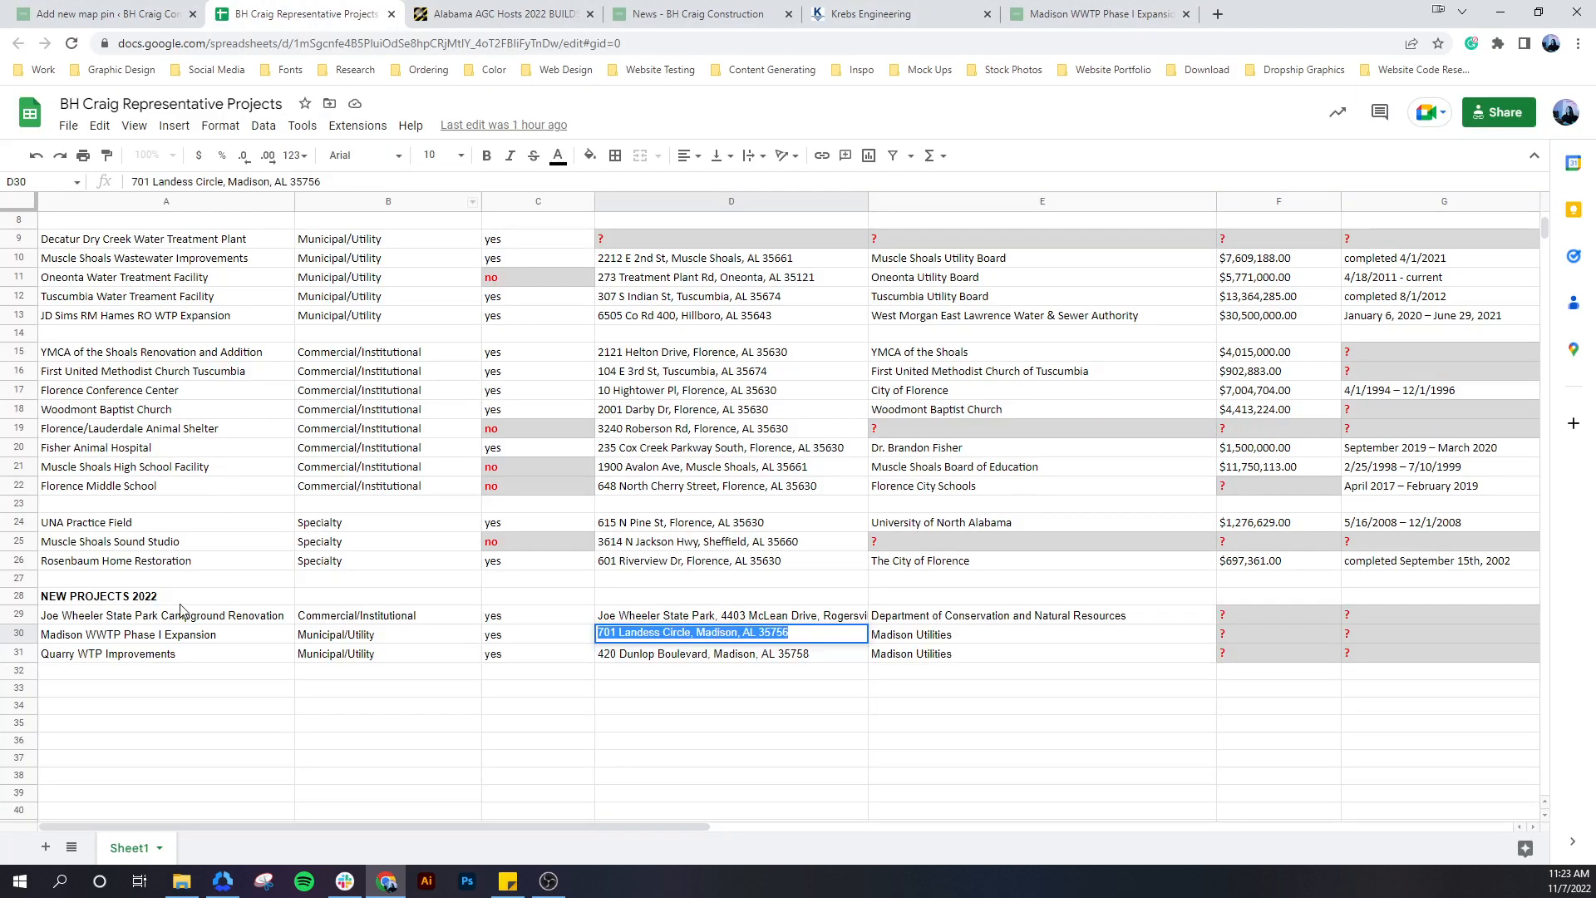
left_click(137, 655)
triple_click(118, 654)
key("ctrl+c")
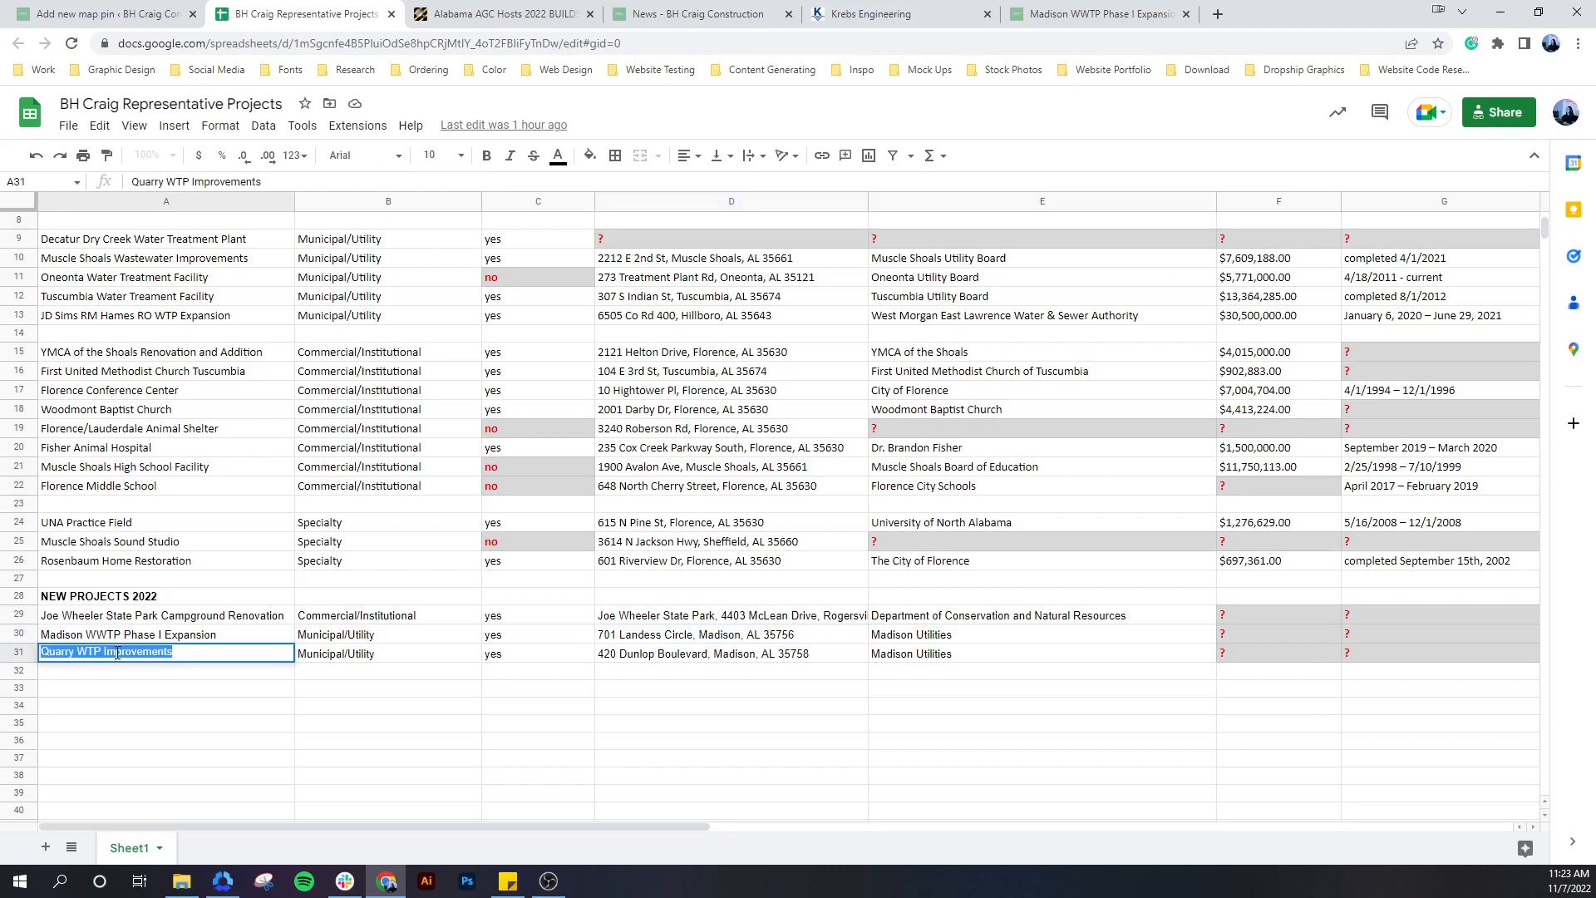
Set the new map entry's title and Project Name to "Quarry WTP Improvements"
left_click(131, 17)
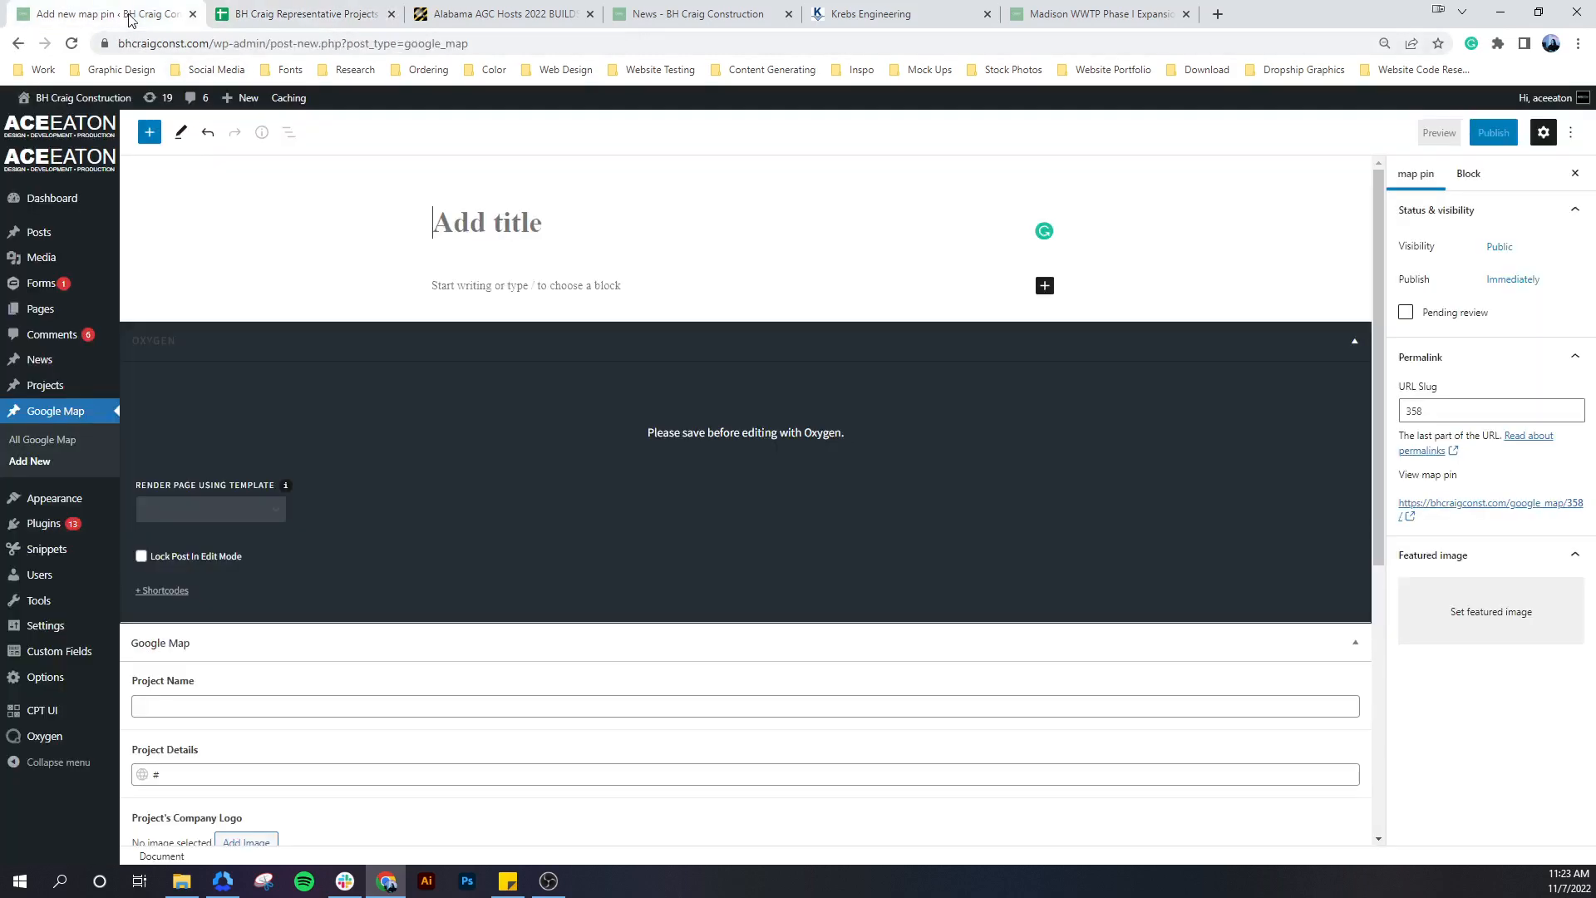
left_click(437, 228)
key("ctrl+v")
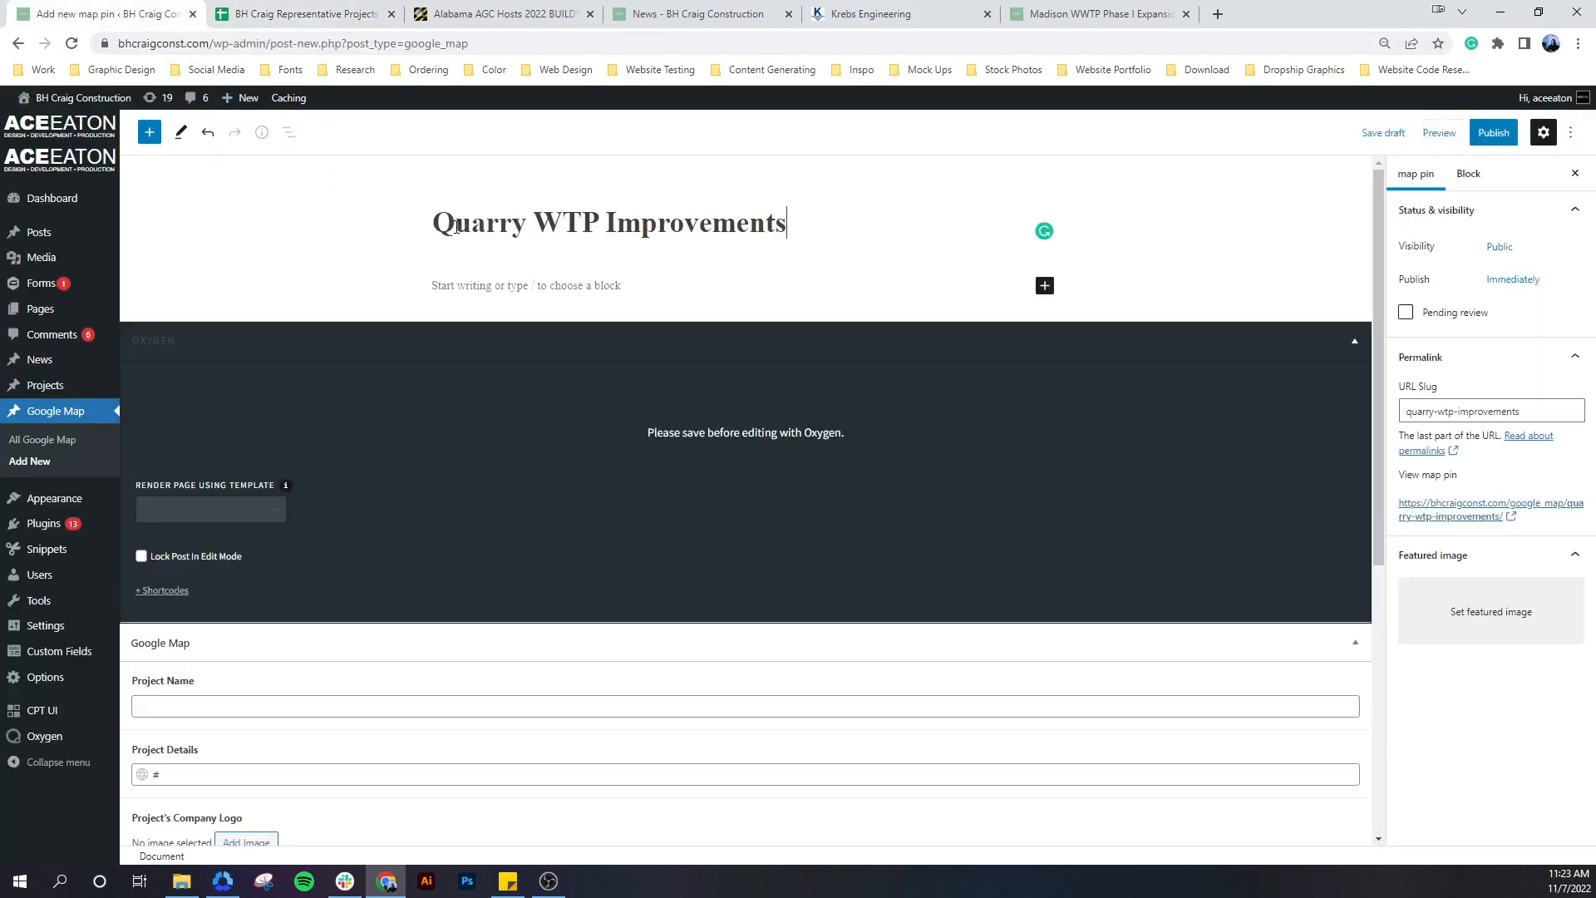
left_click(242, 705)
key("ctrl+v")
Return to the live Municipal/Utility projects page, open Quarry WTP Improvements and copy the project page's URL
scroll(338, 399, "down", 4)
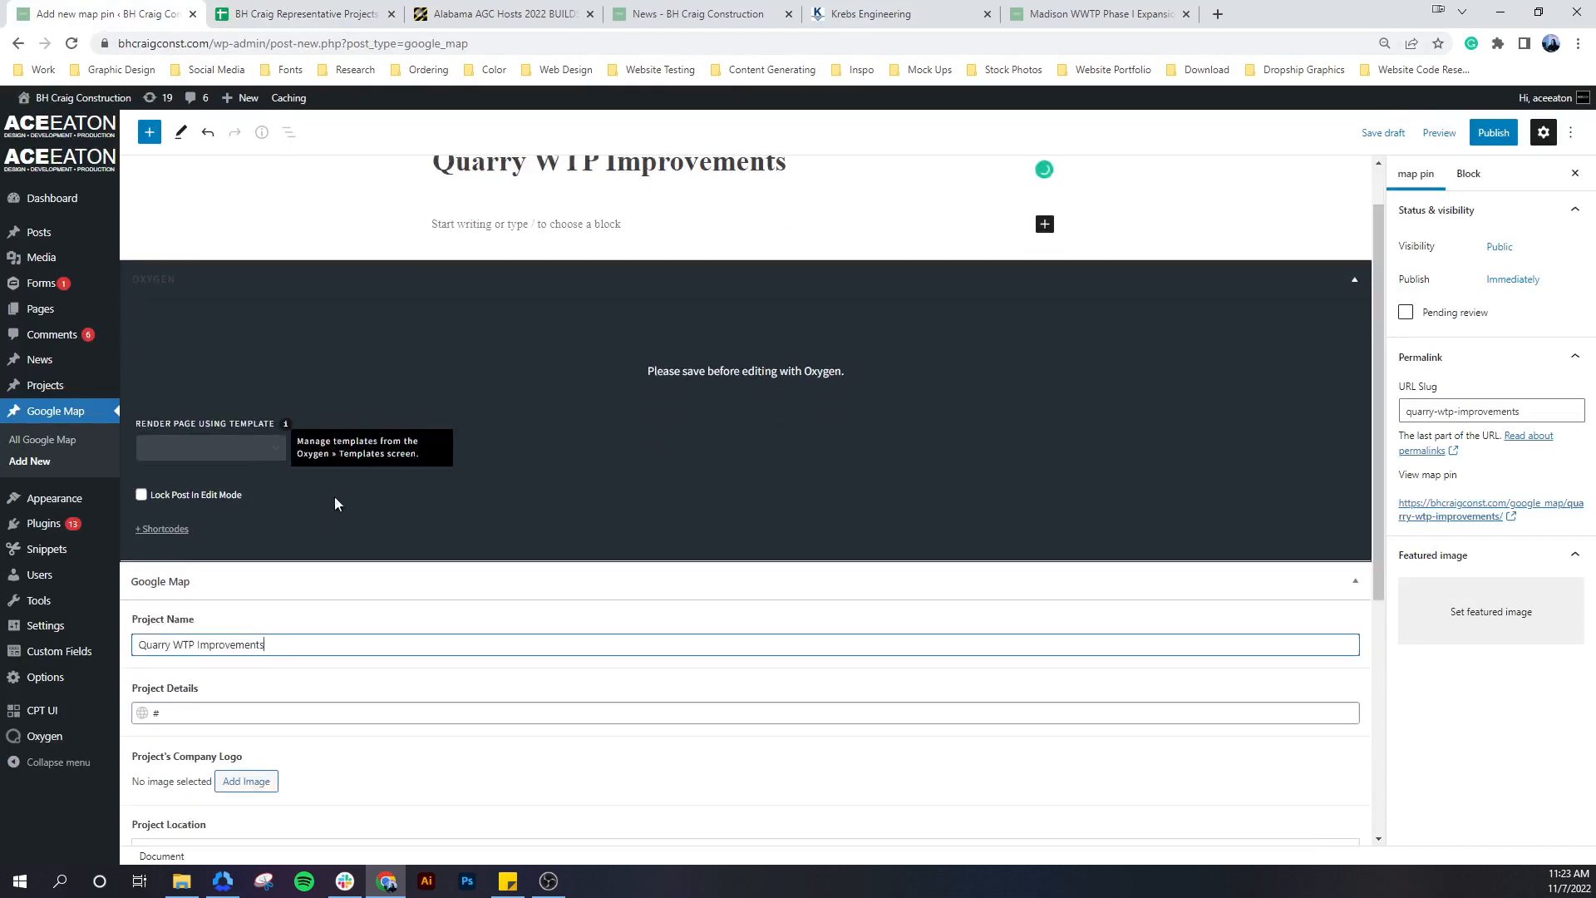
left_click(1097, 14)
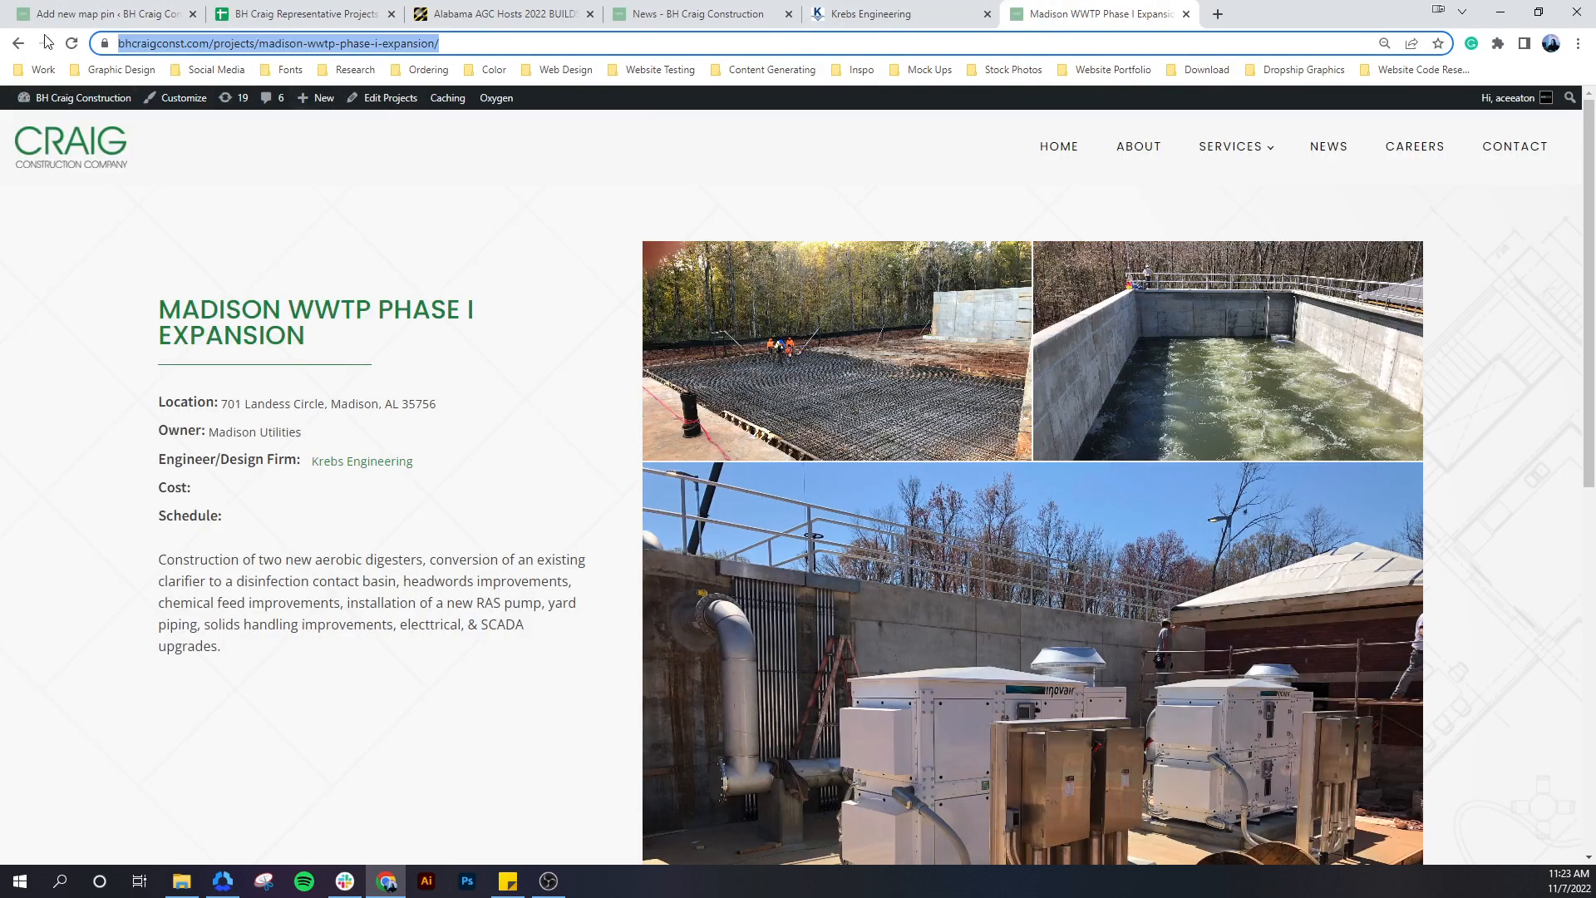
left_click(19, 44)
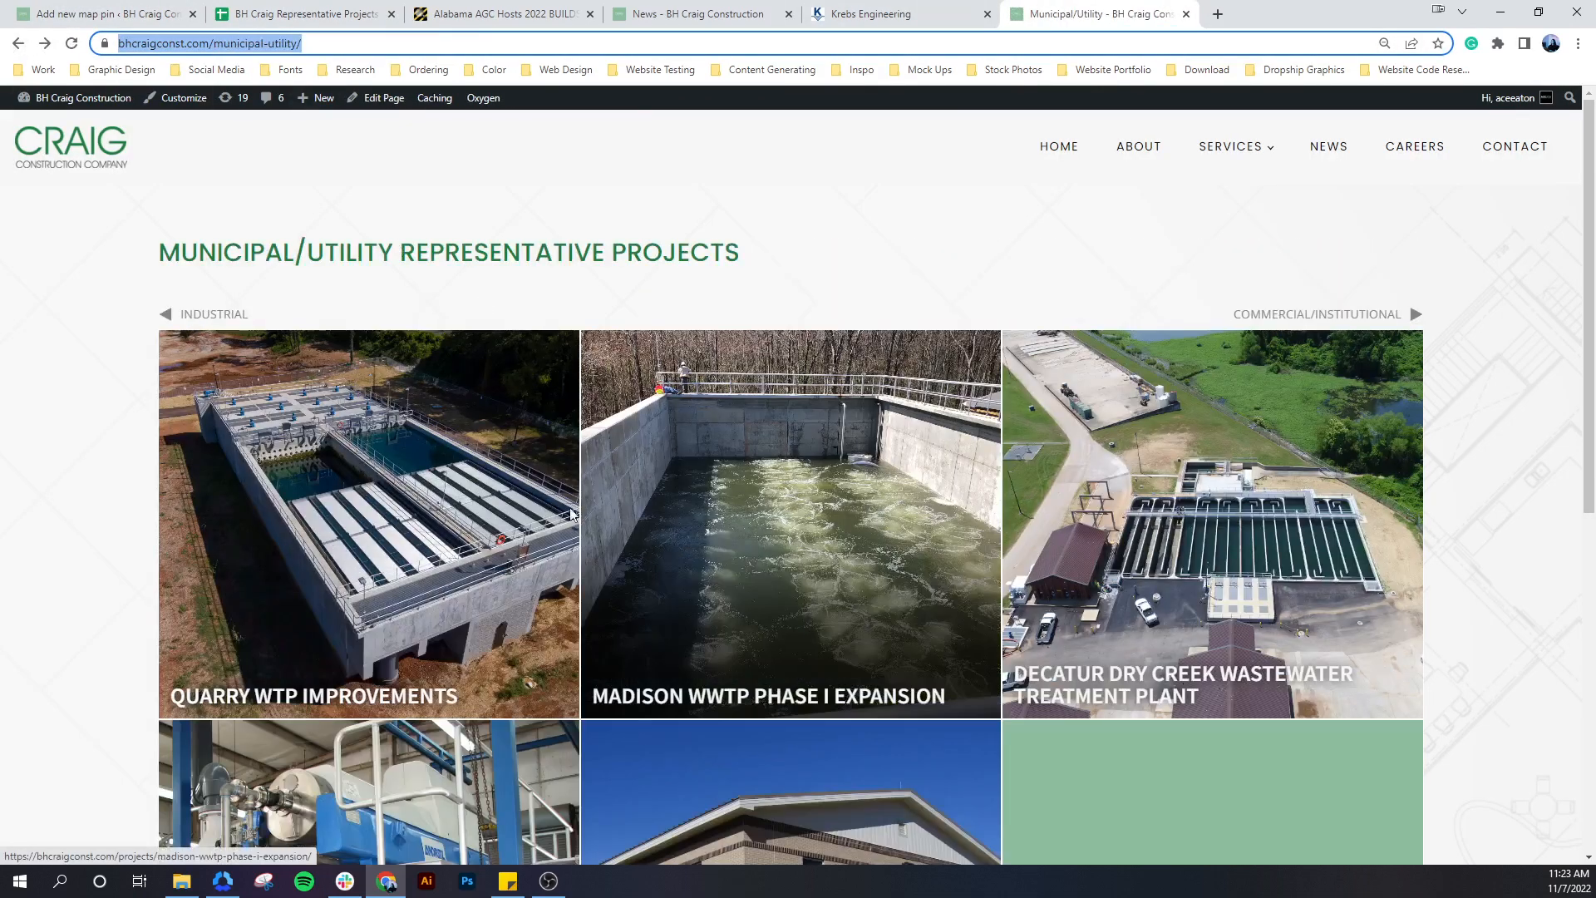
left_click(462, 500)
left_click(286, 48)
key("ctrl+c")
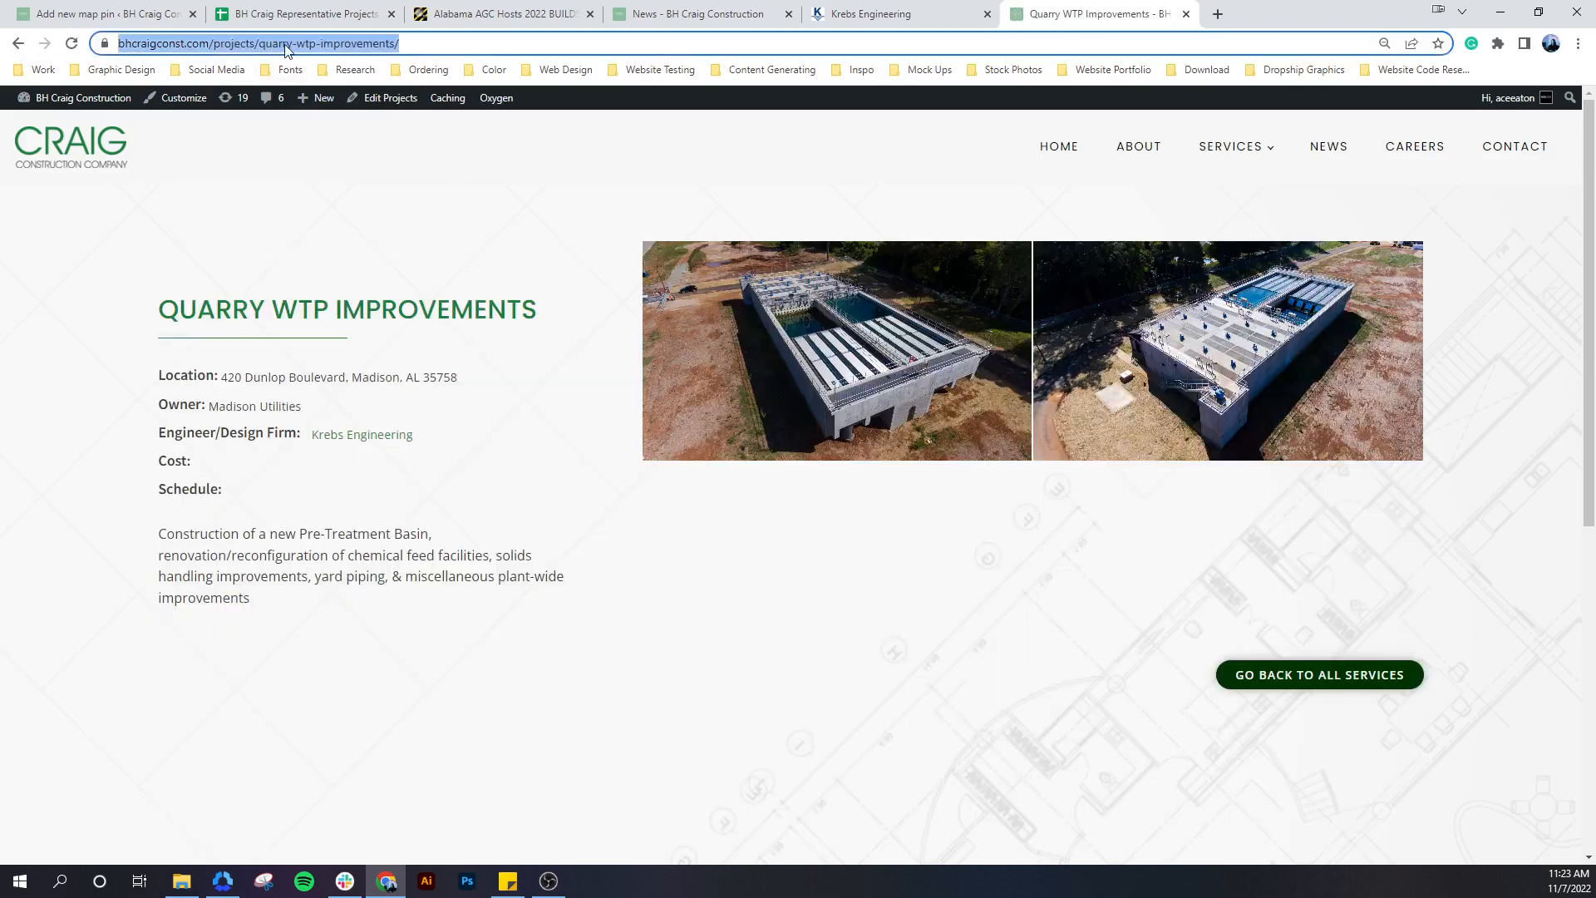
left_click(142, 14)
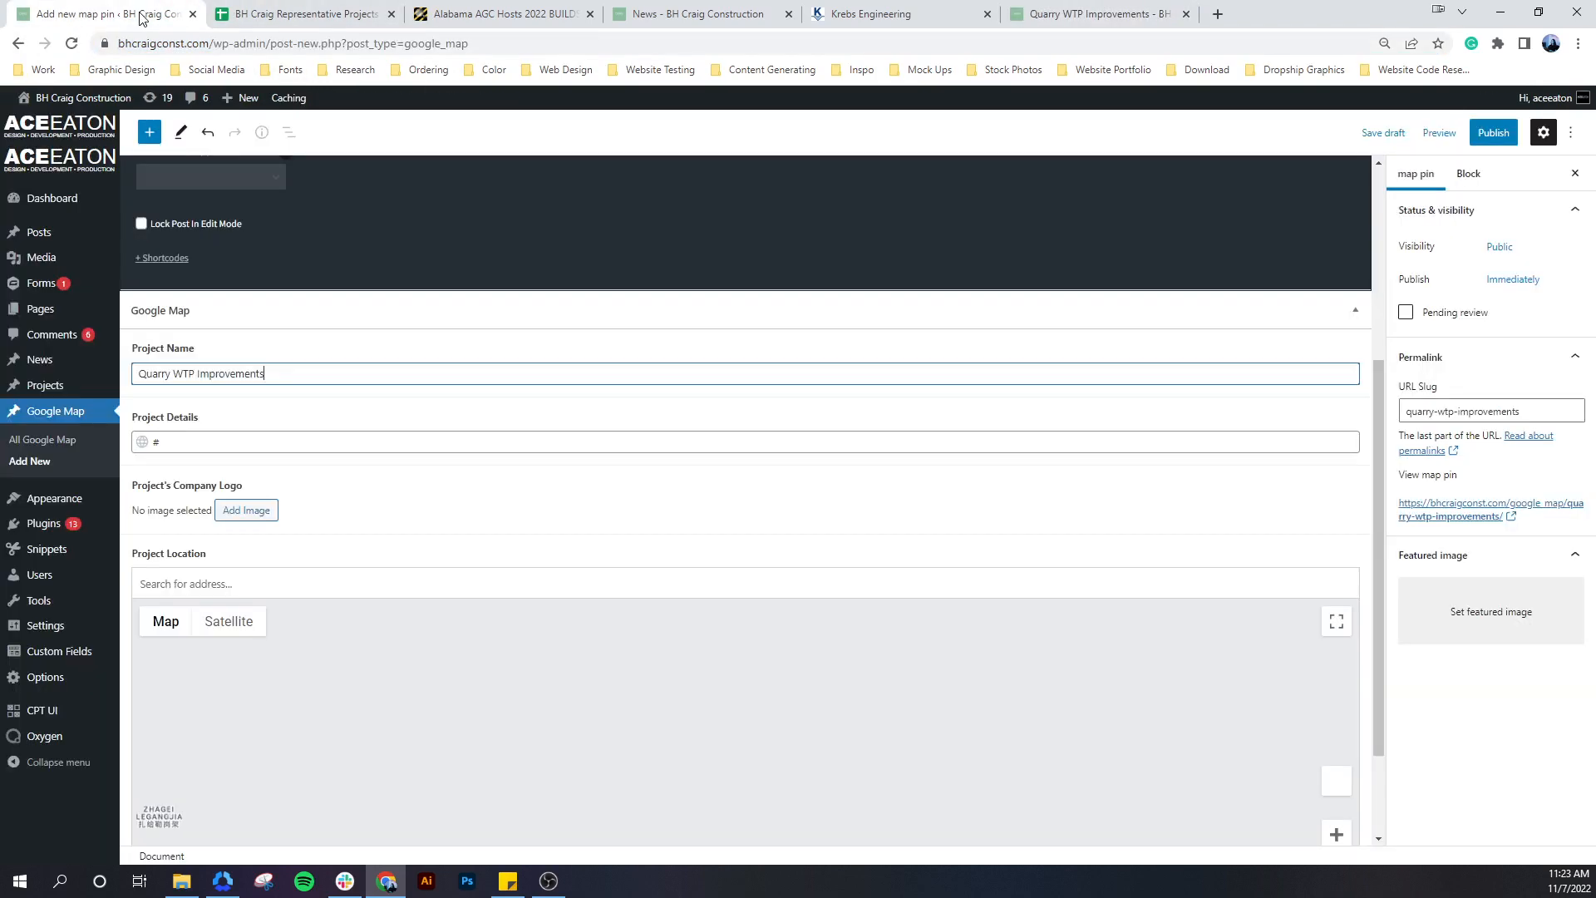
left_click(204, 442)
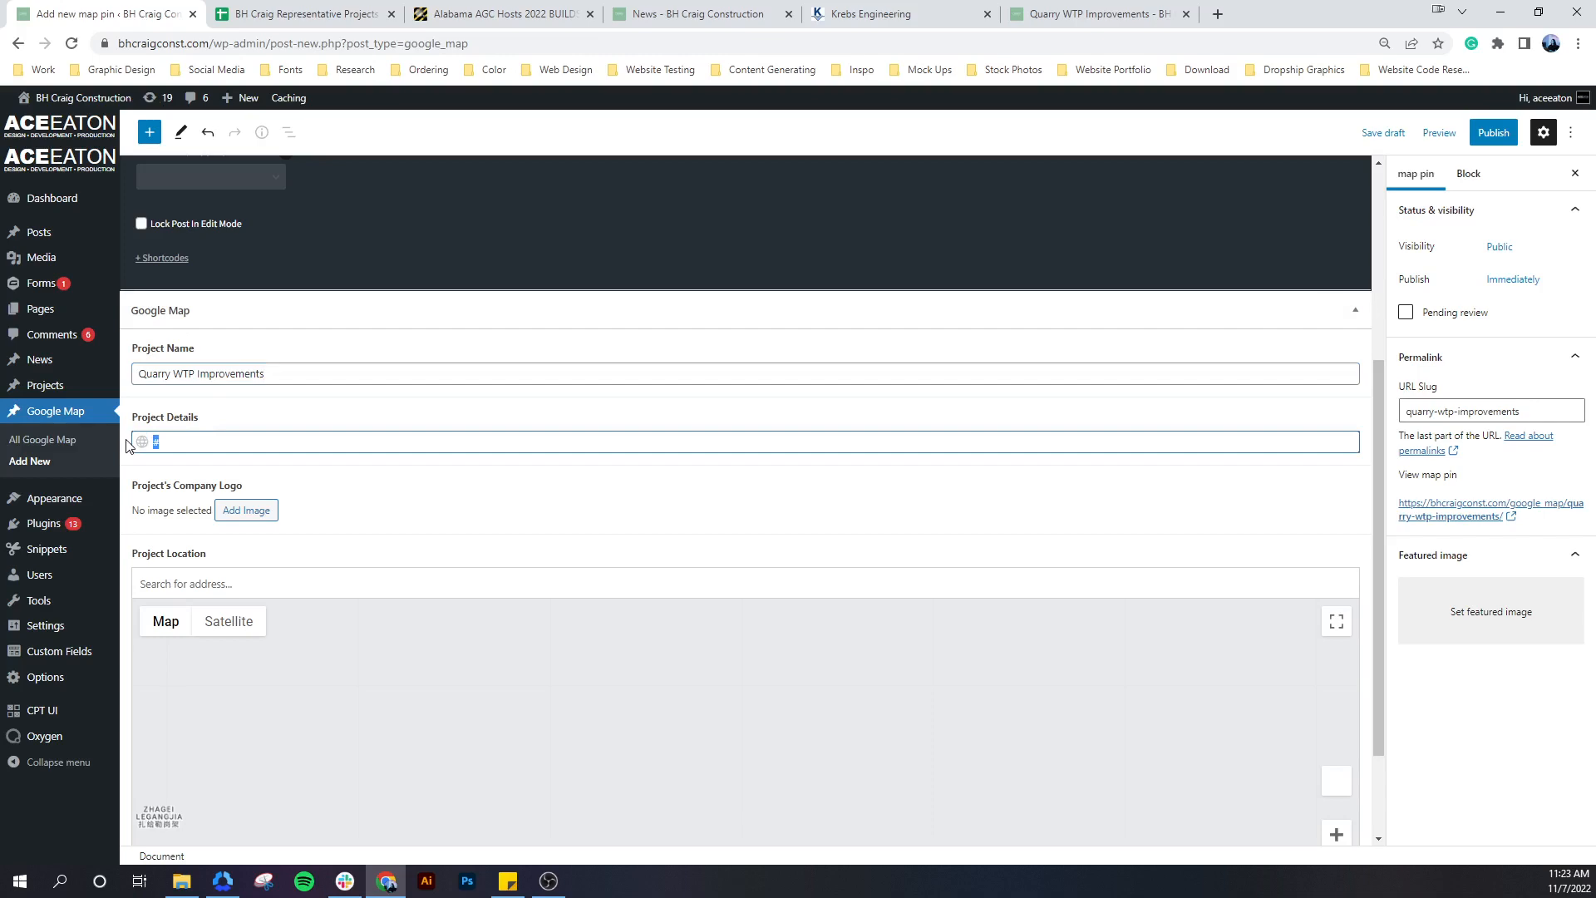
key("ctrl+v")
Copy the Quarry WTP Improvements address from the projects spreadsheet for the map entry's Project Location
scroll(249, 540, "down", 2)
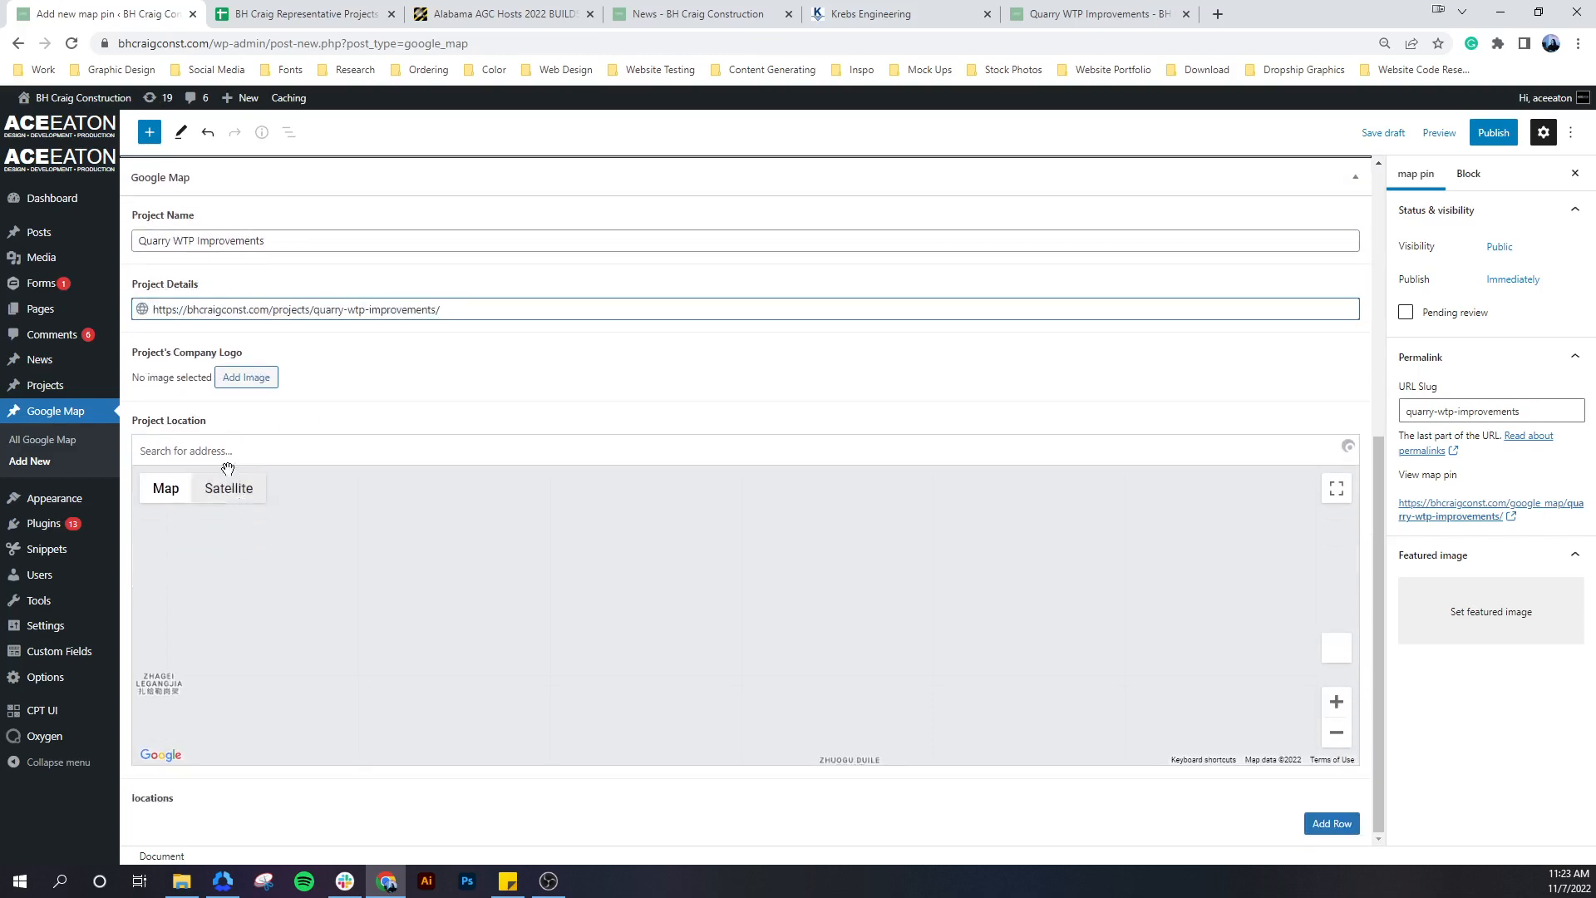
left_click(307, 15)
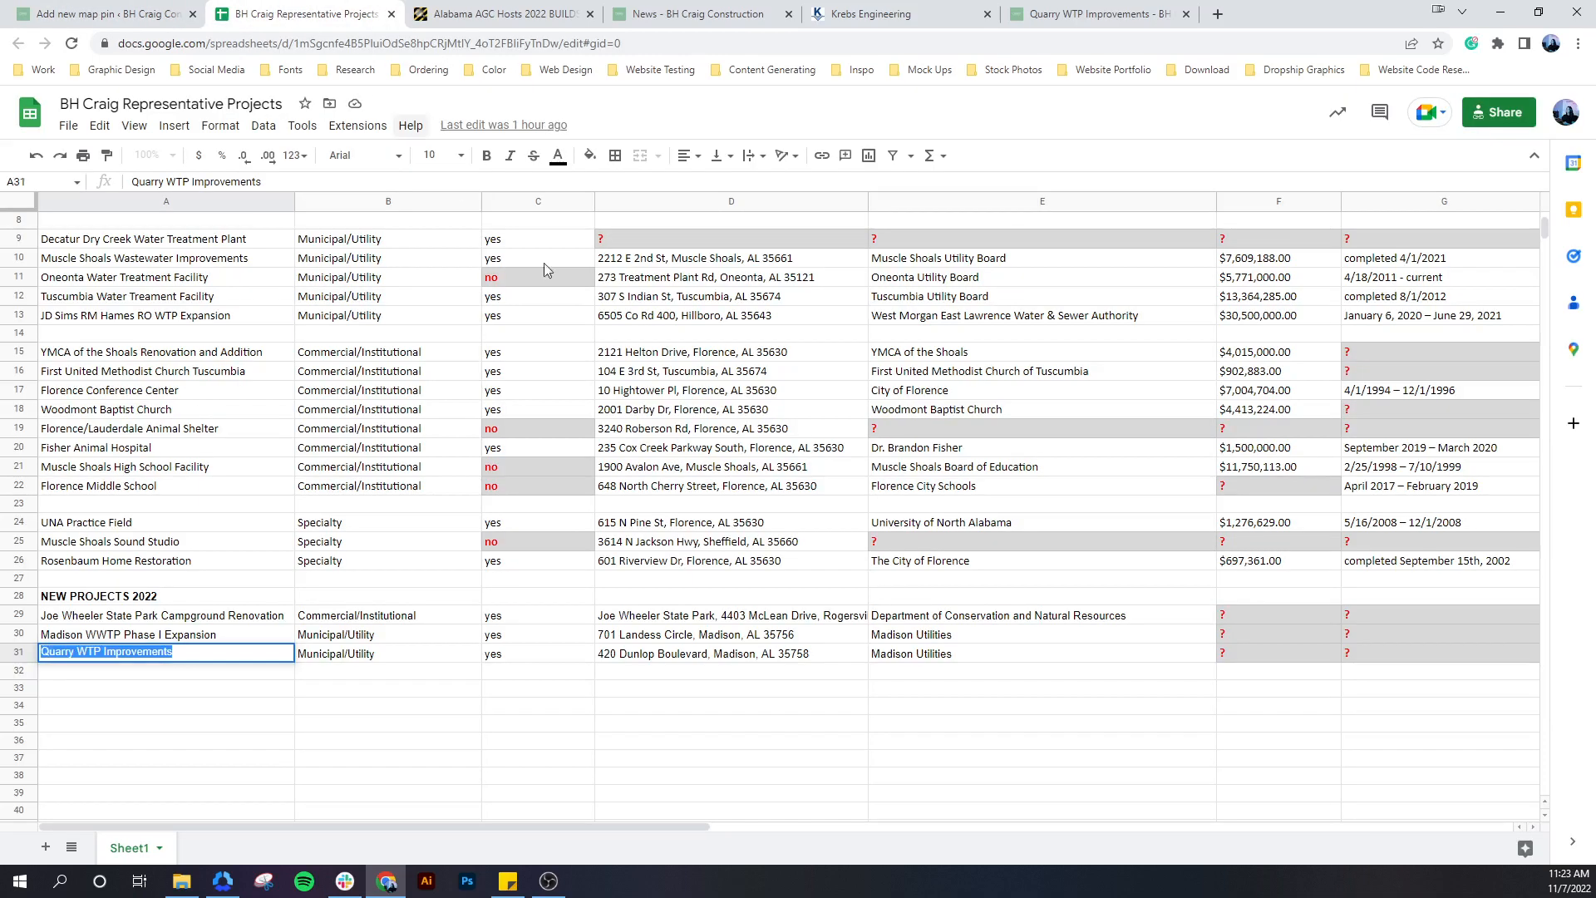
left_click(682, 654)
double_click(681, 654)
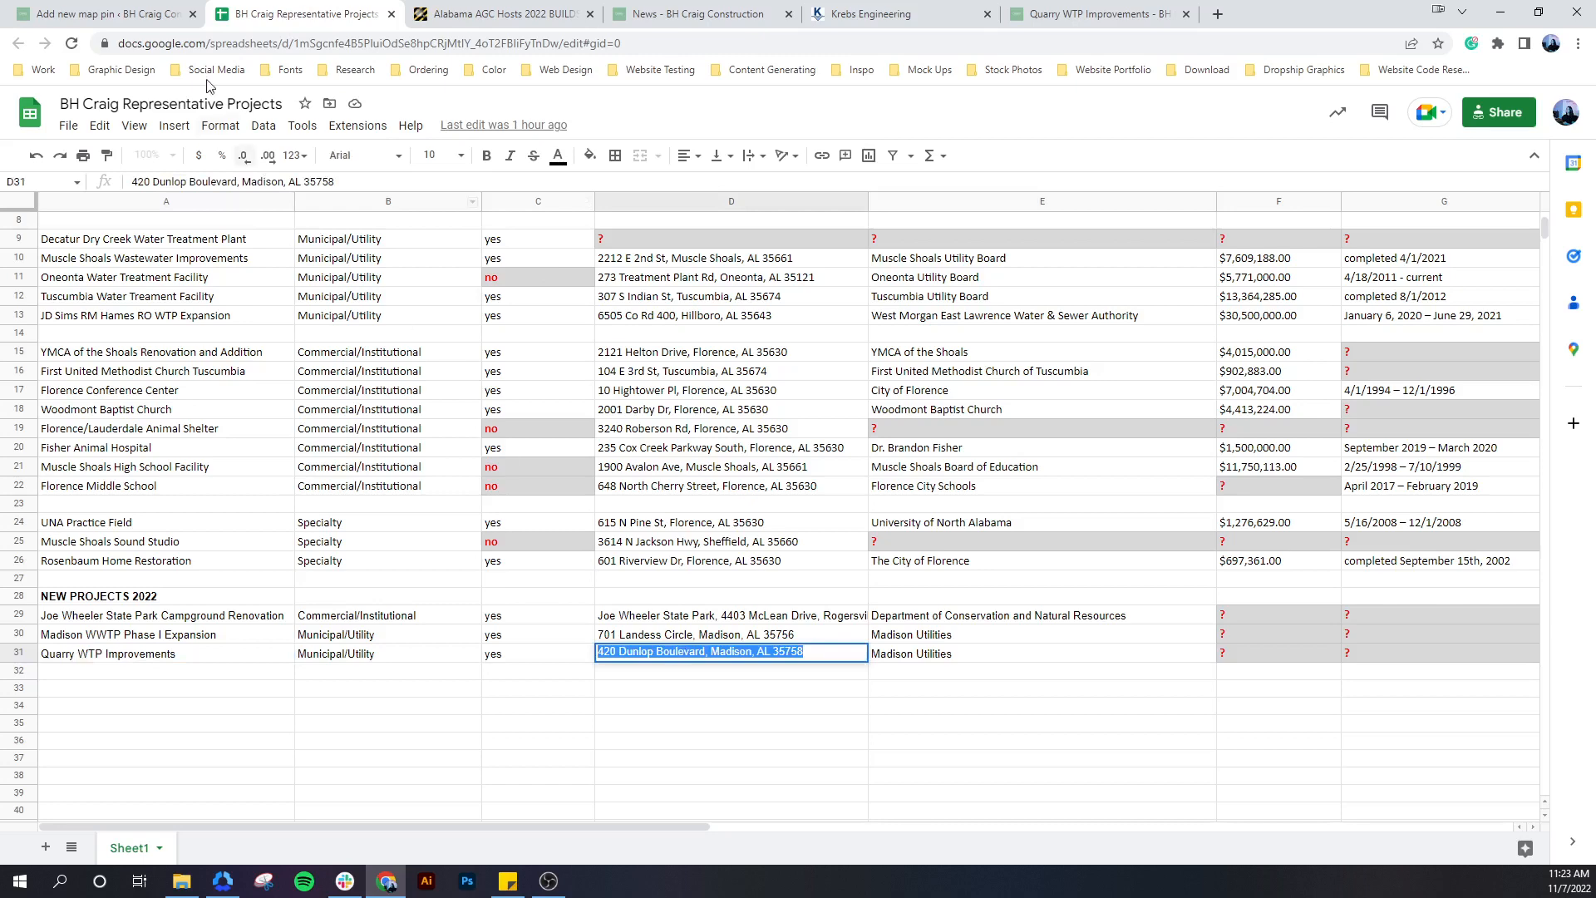
key("ctrl+c")
Set the Quarry WTP Improvements map entry's Project Location to the copied address, choosing the matching suggestion, and publish the entry
left_click(108, 14)
left_click(253, 444)
key("ctrl+v")
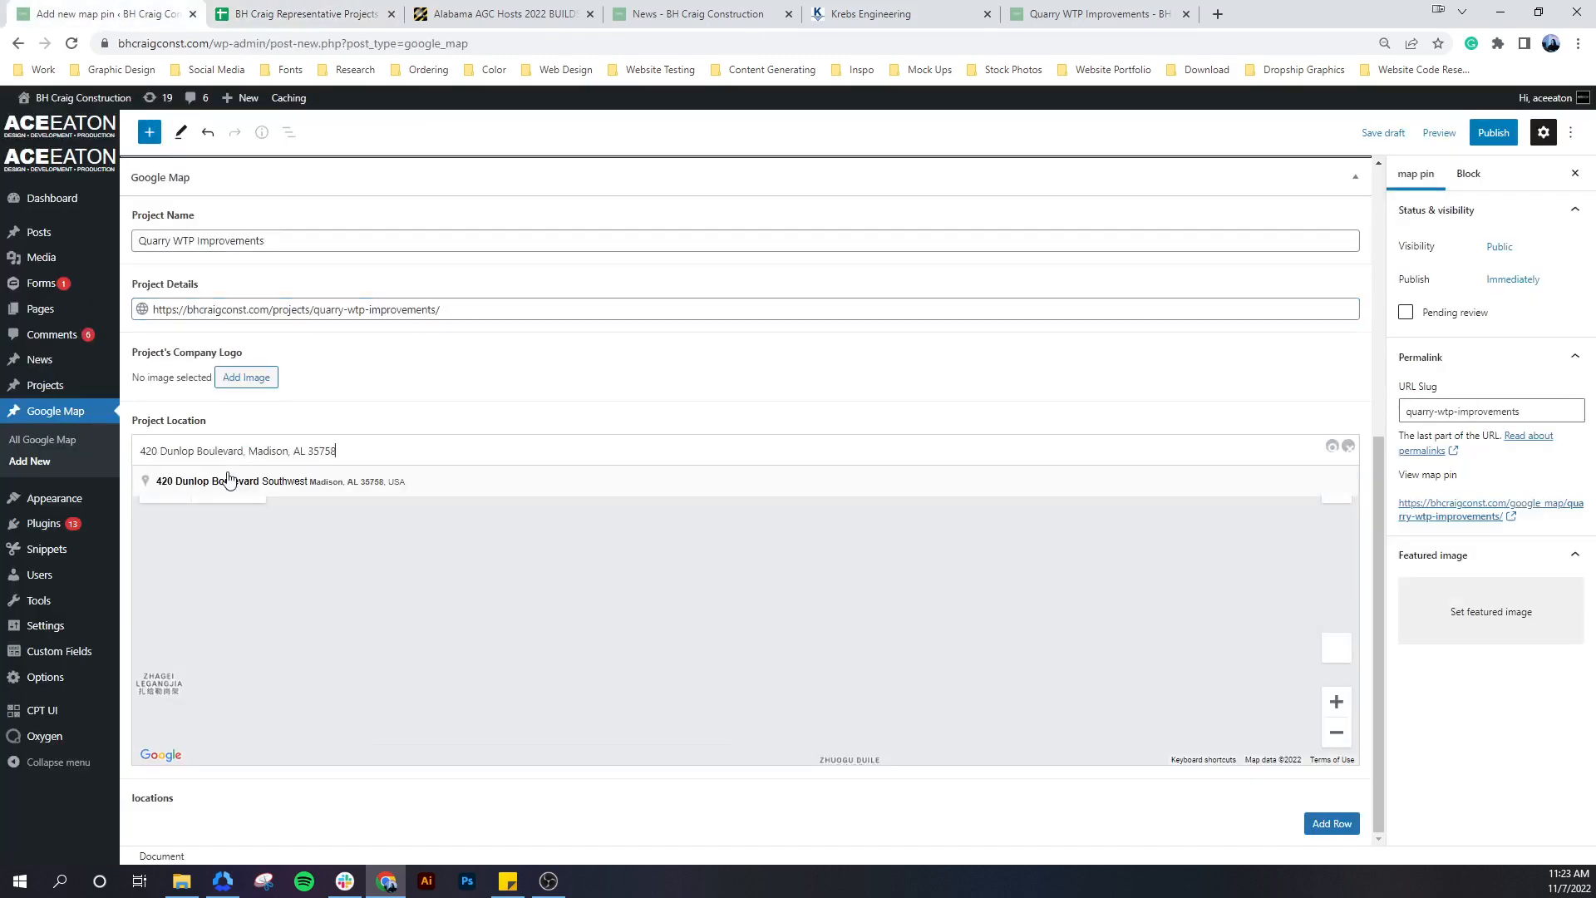
left_click(229, 480)
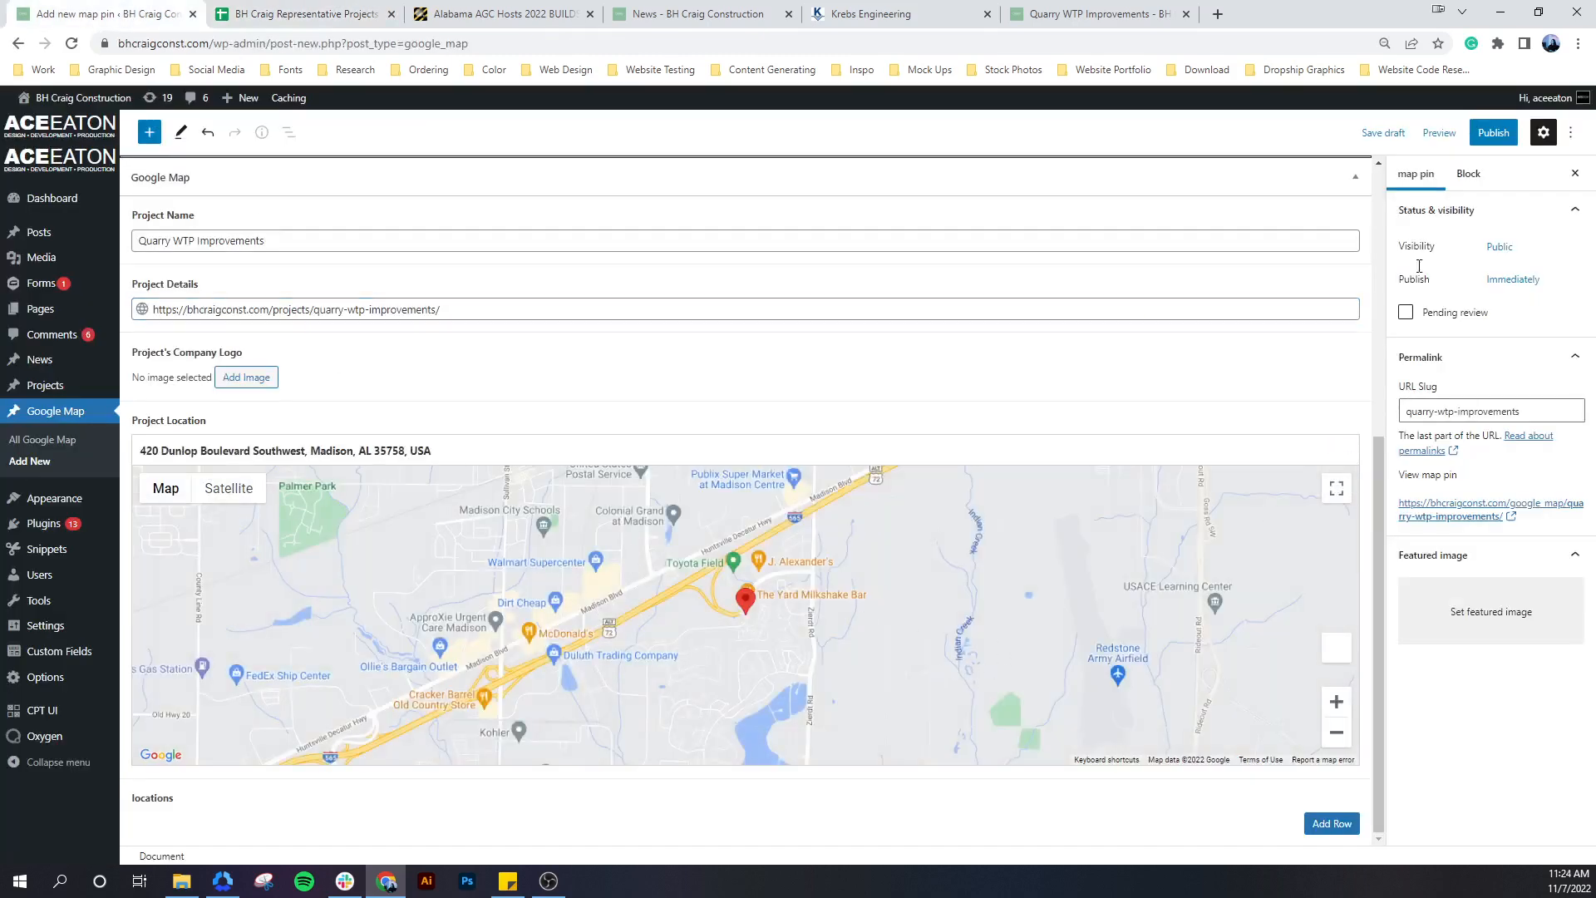
left_click(1494, 133)
left_click(1463, 133)
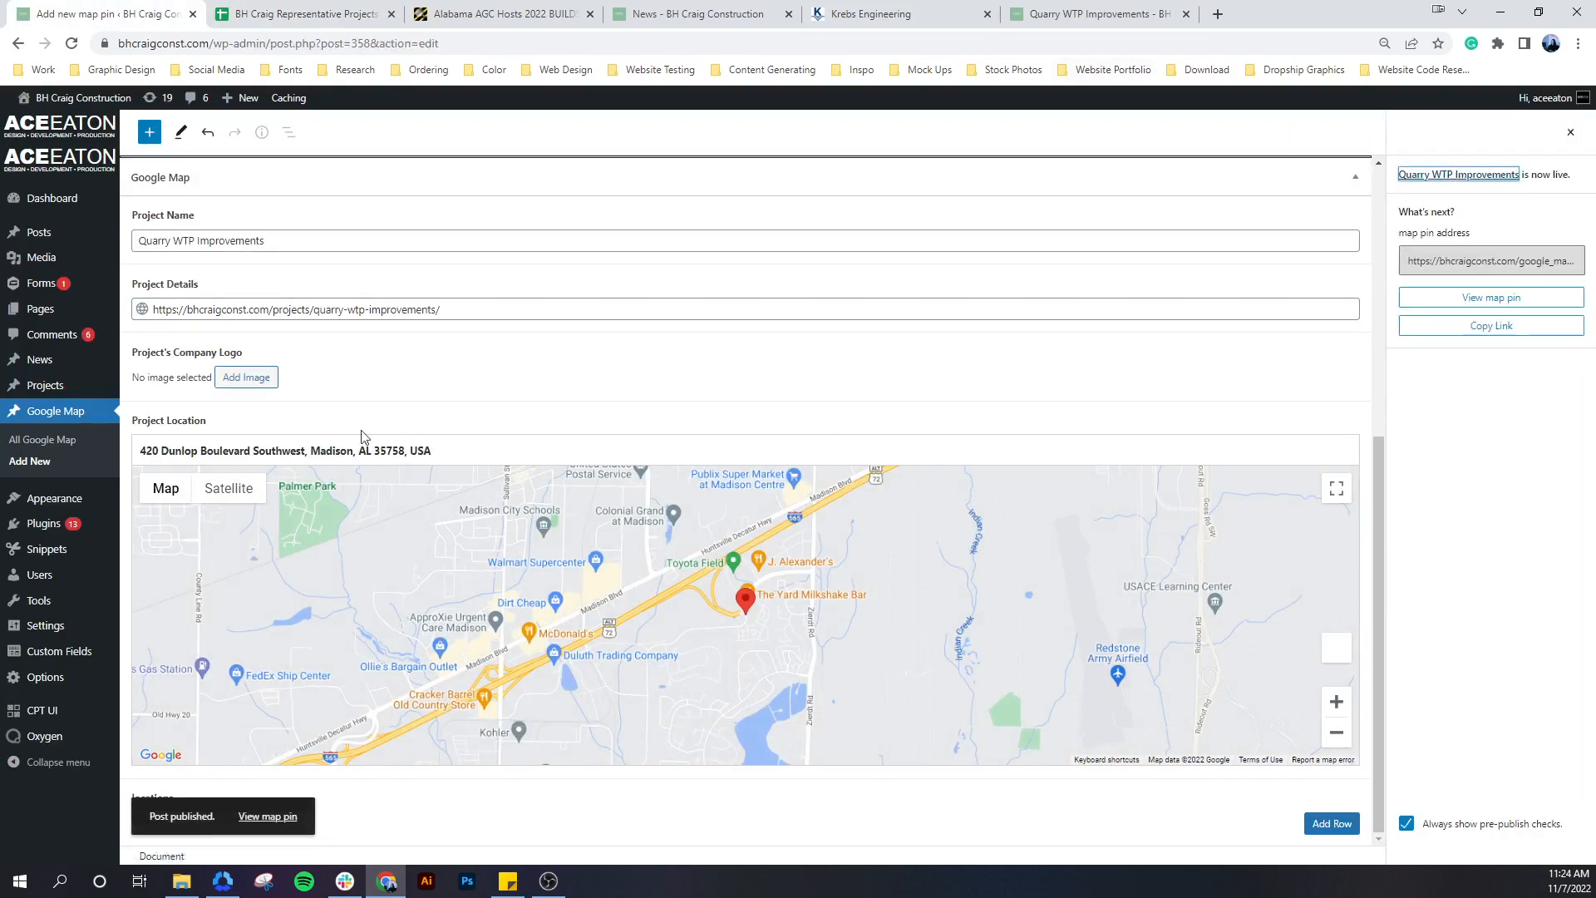
Check the new 2022 entries in the Google Map list against those in the Projects list
left_click(48, 420)
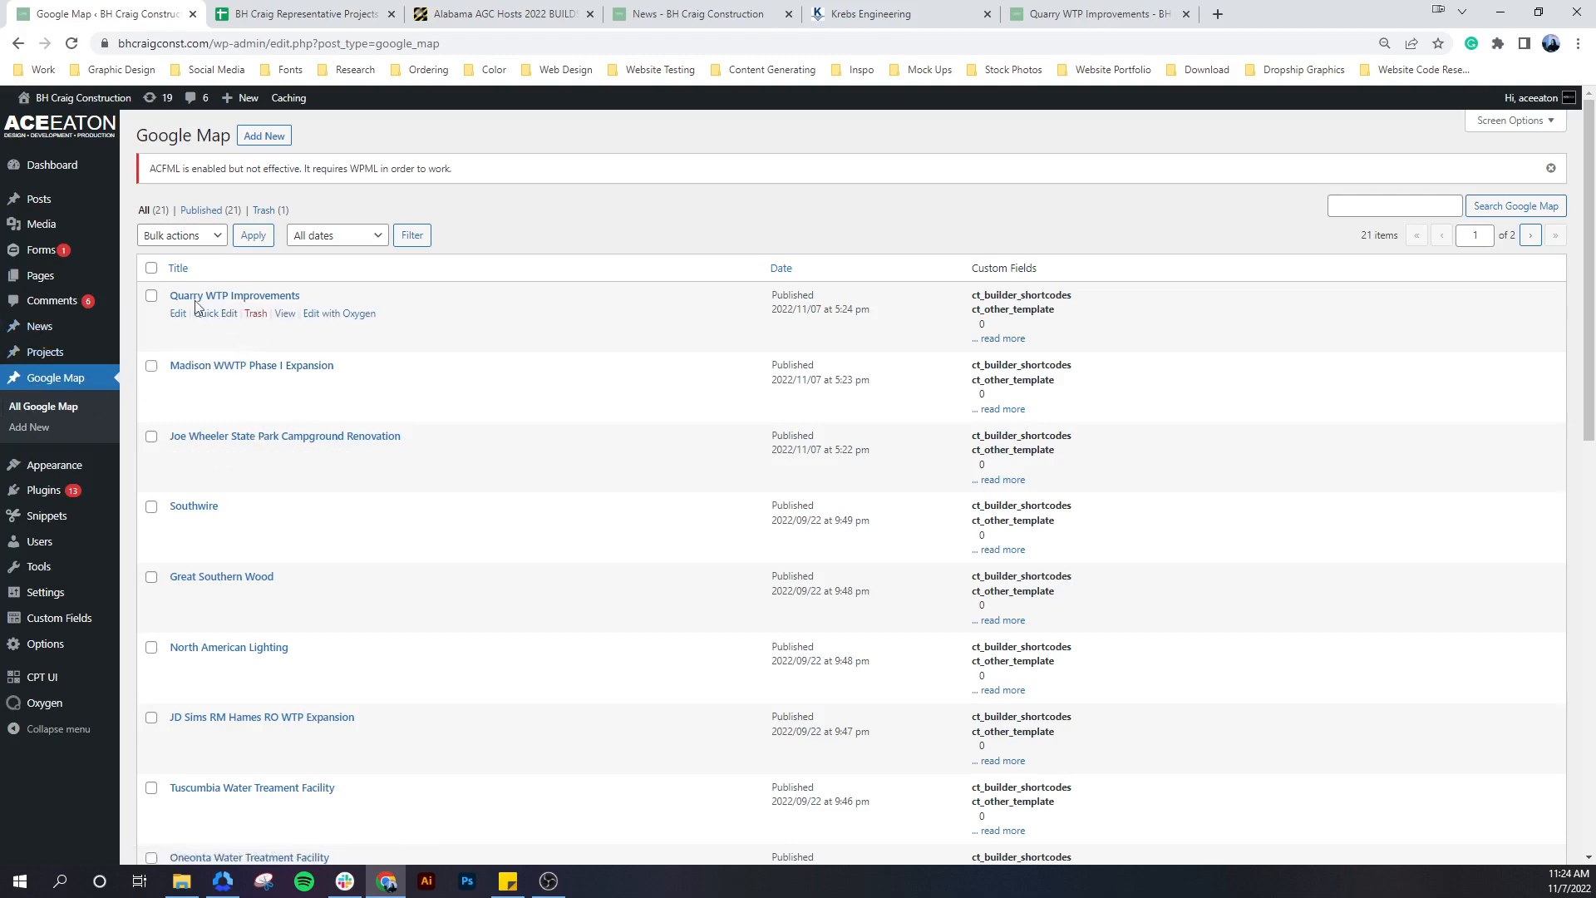
left_click(48, 352)
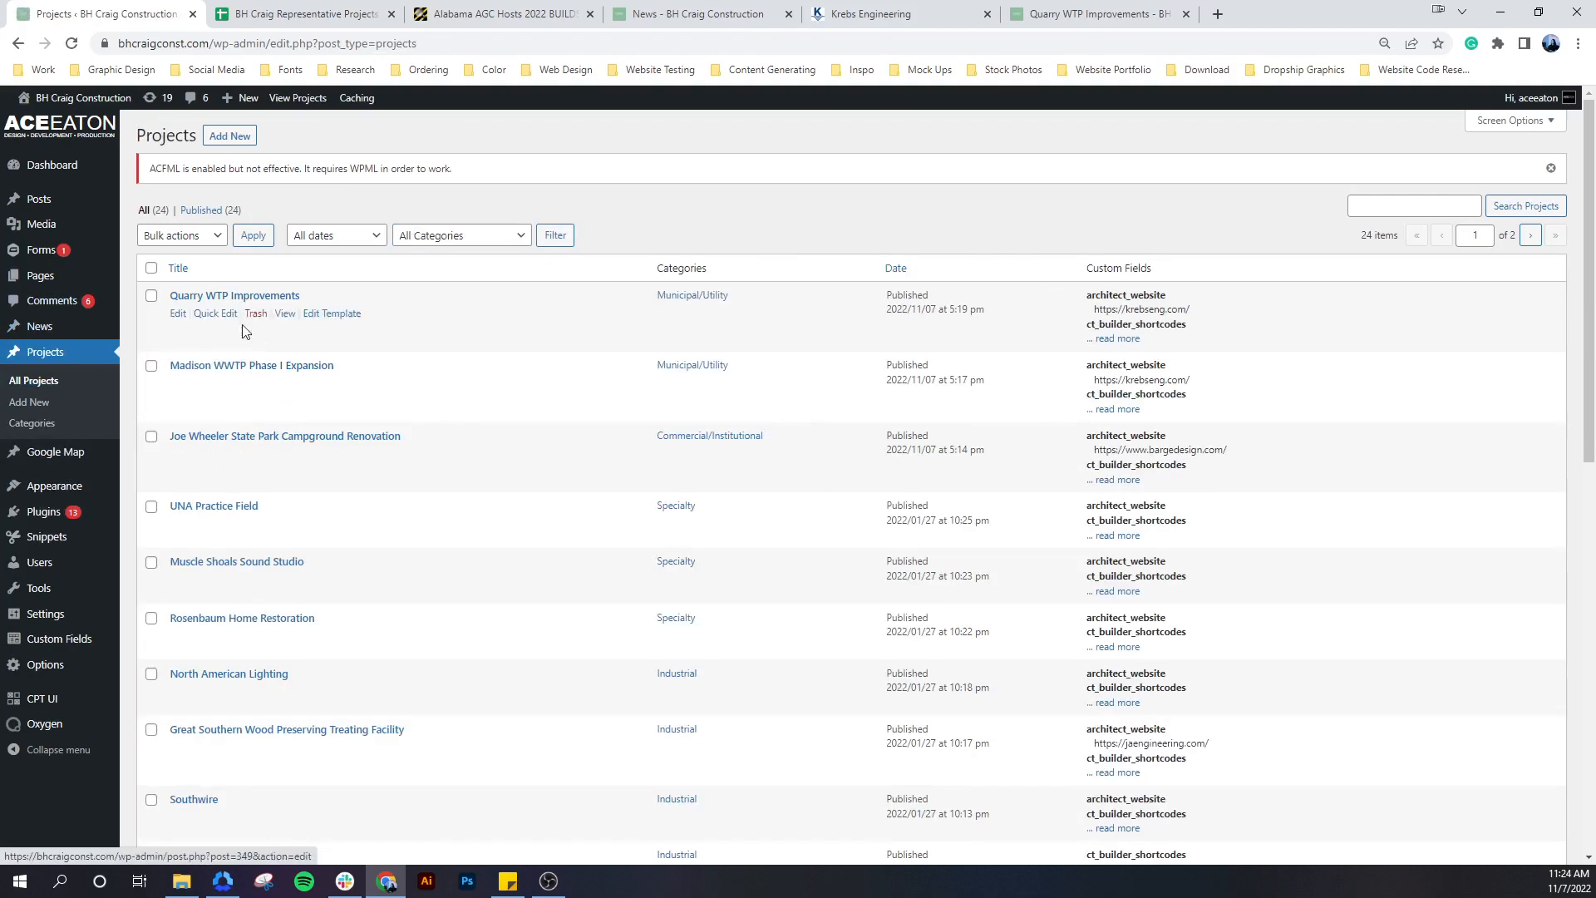
left_click(57, 461)
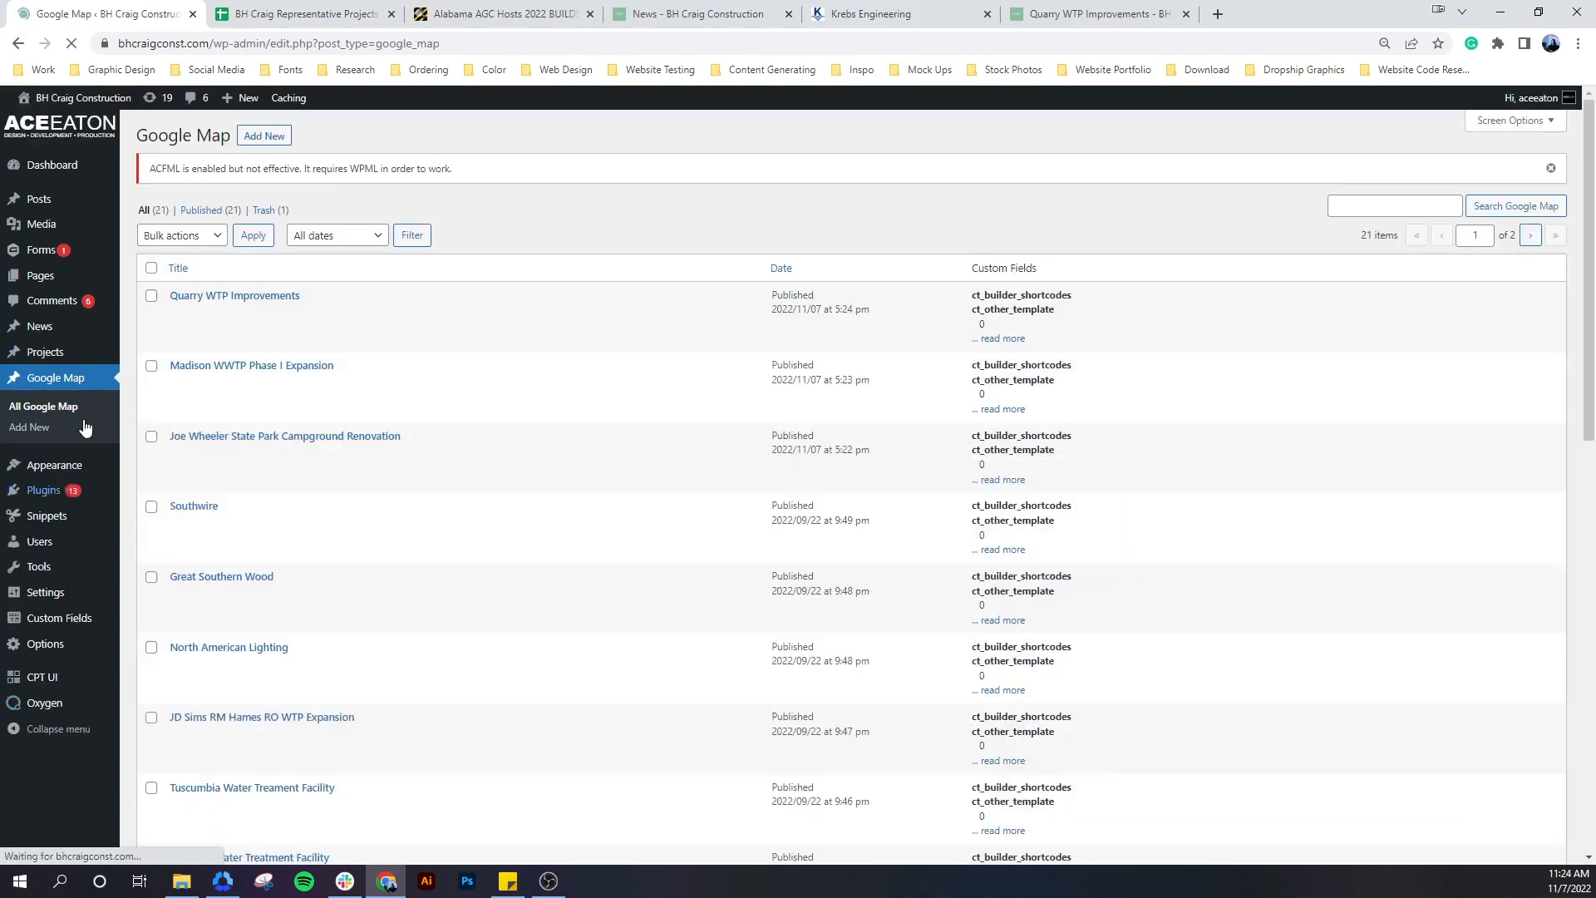
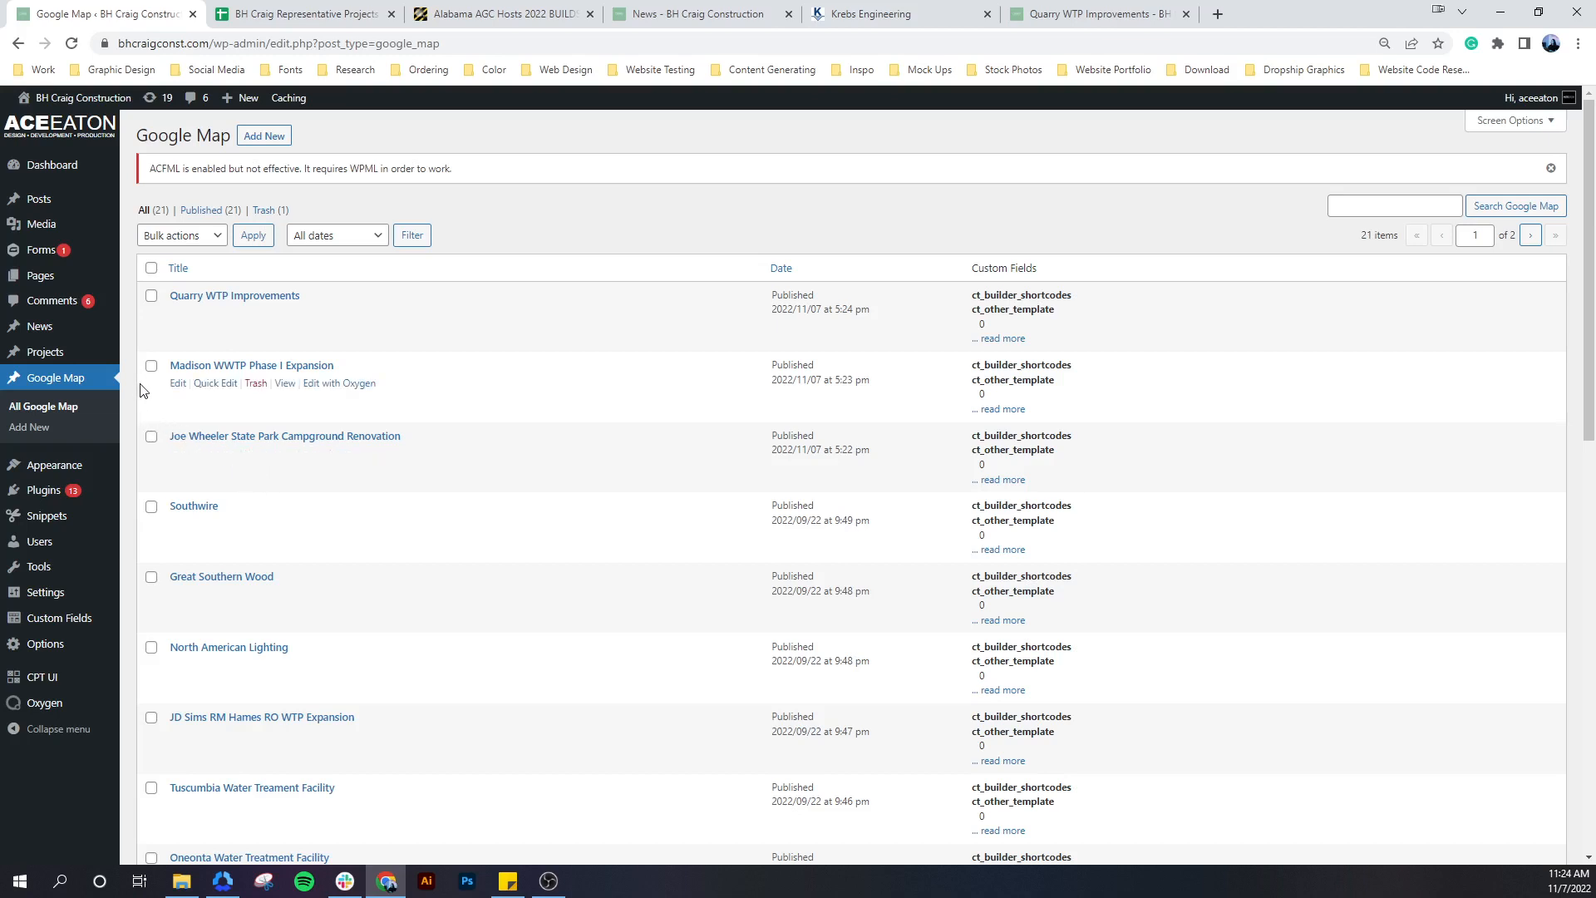
Look through both pages of the Projects list and open the Rosenbaum Home Restoration project for editing at its Job Location
left_click(48, 354)
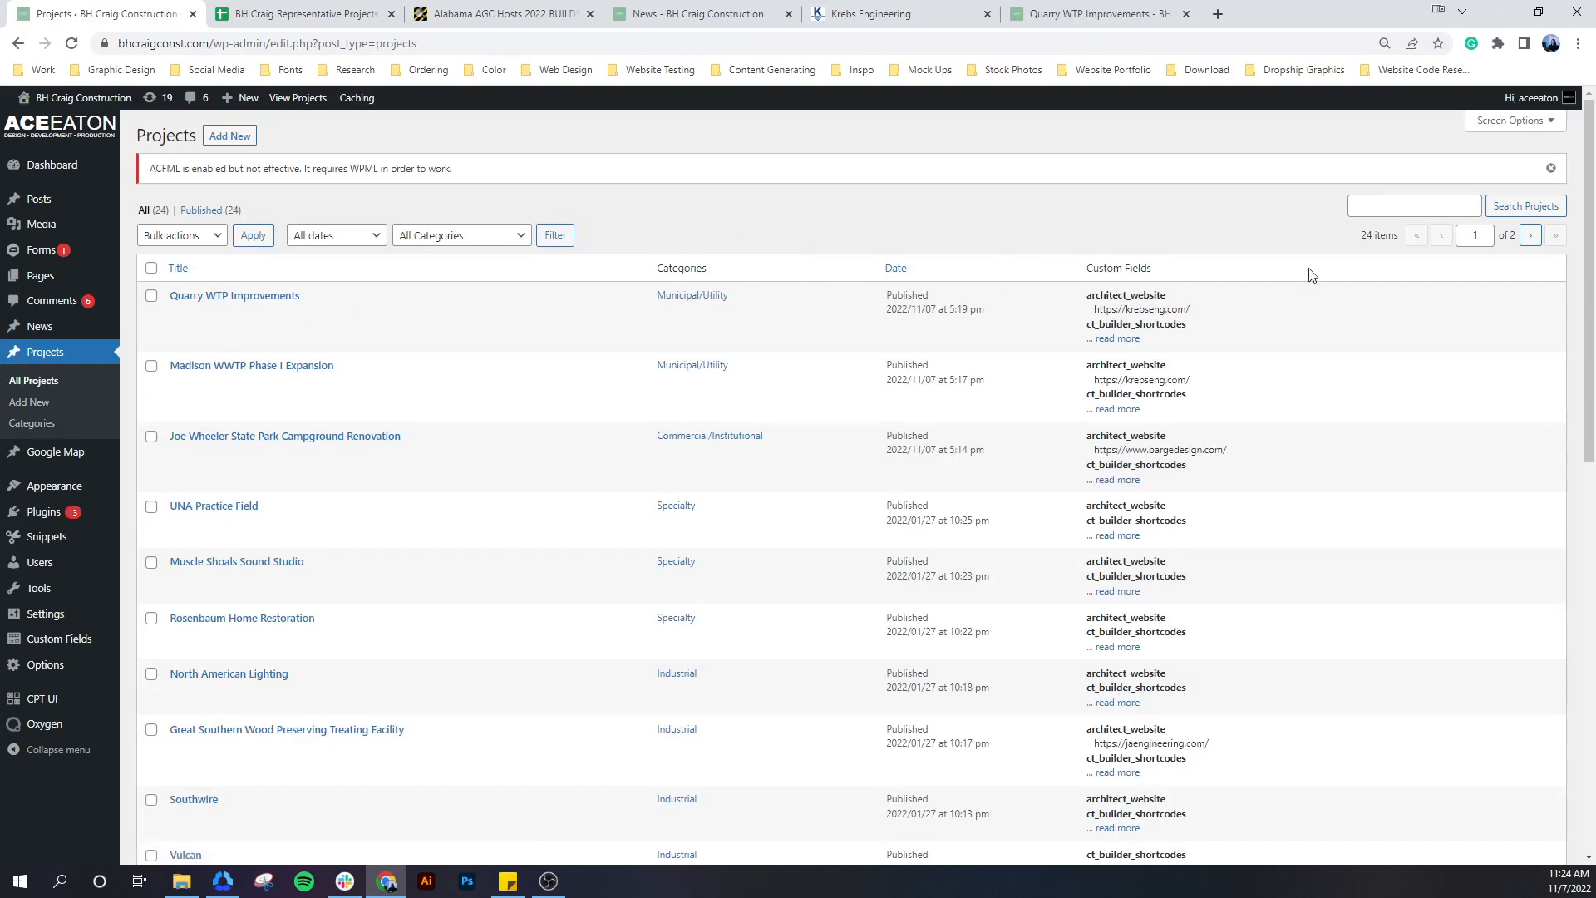
left_click(1533, 235)
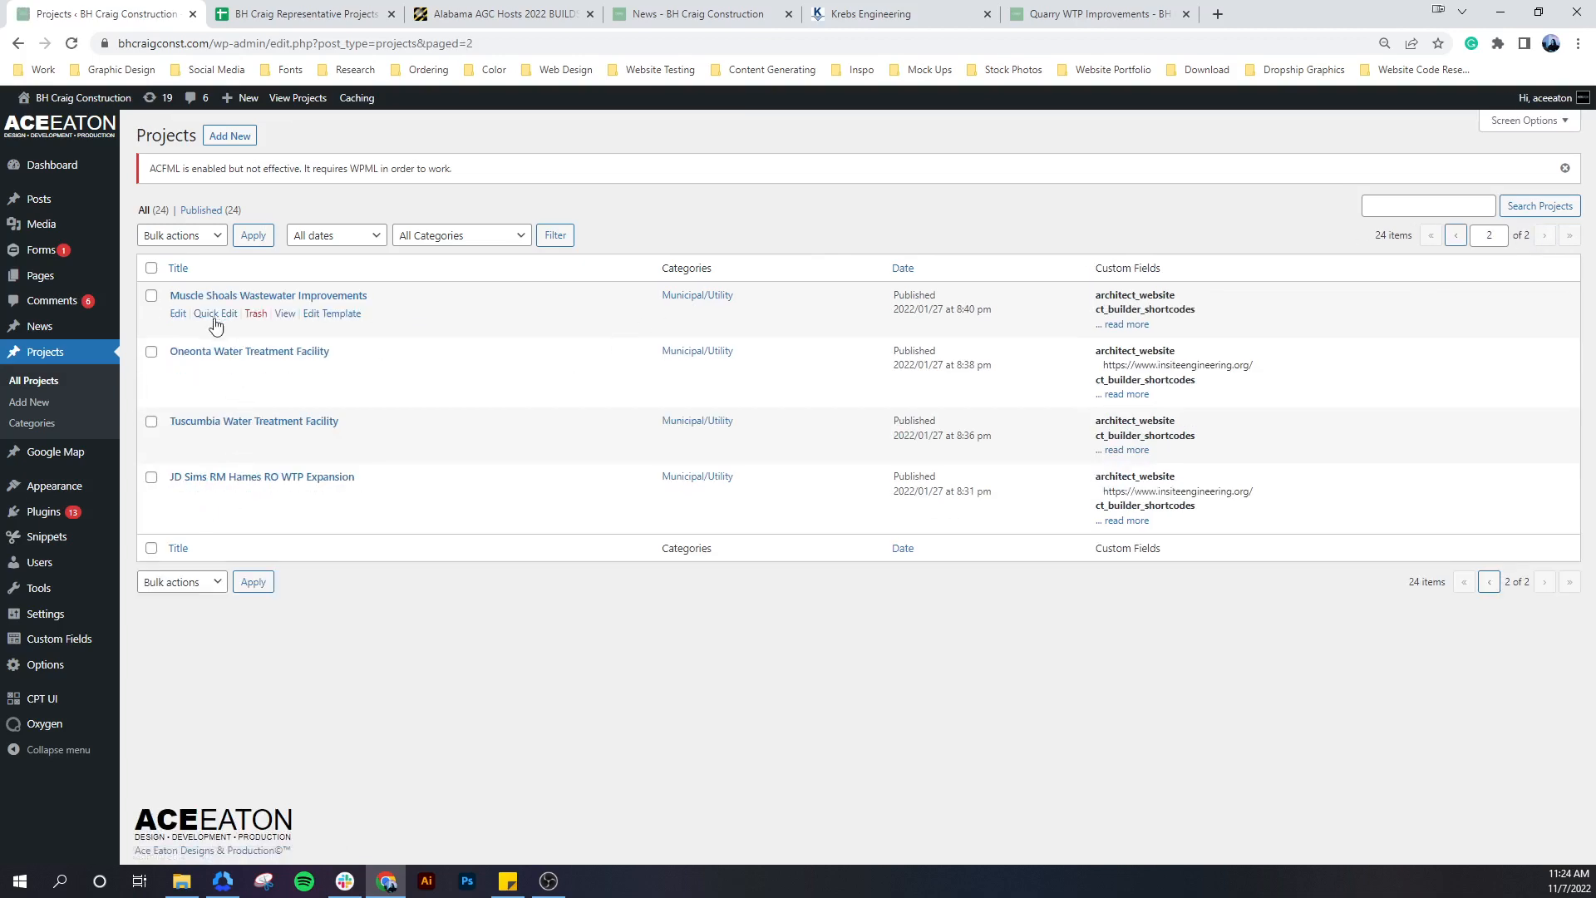
left_click(1456, 236)
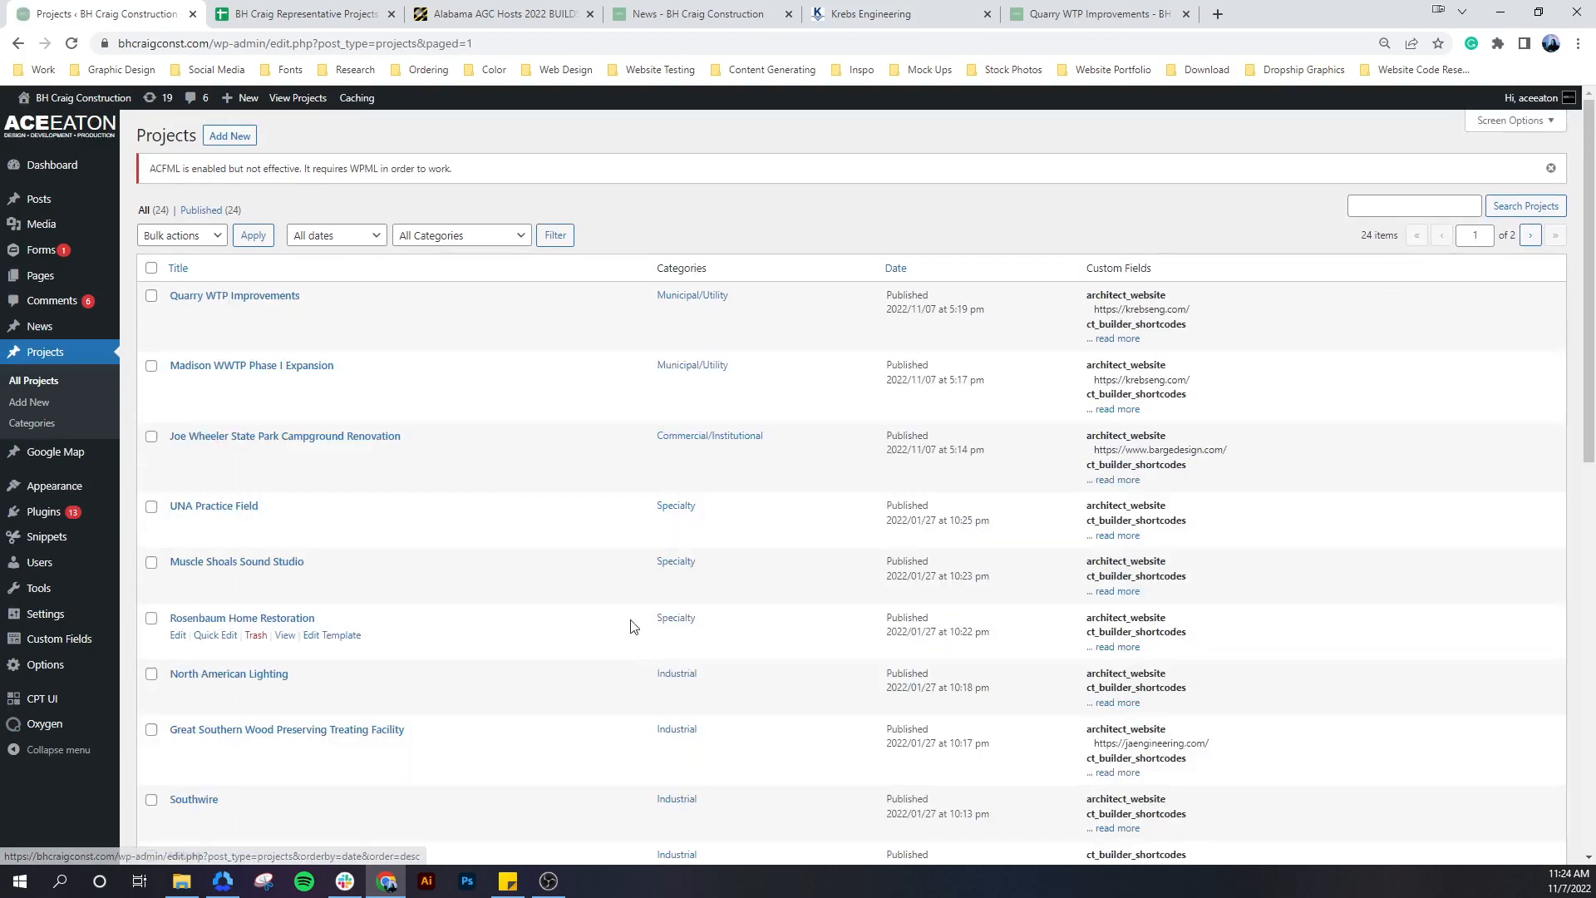
scroll(277, 499, "down", 3)
scroll(278, 502, "down", 5)
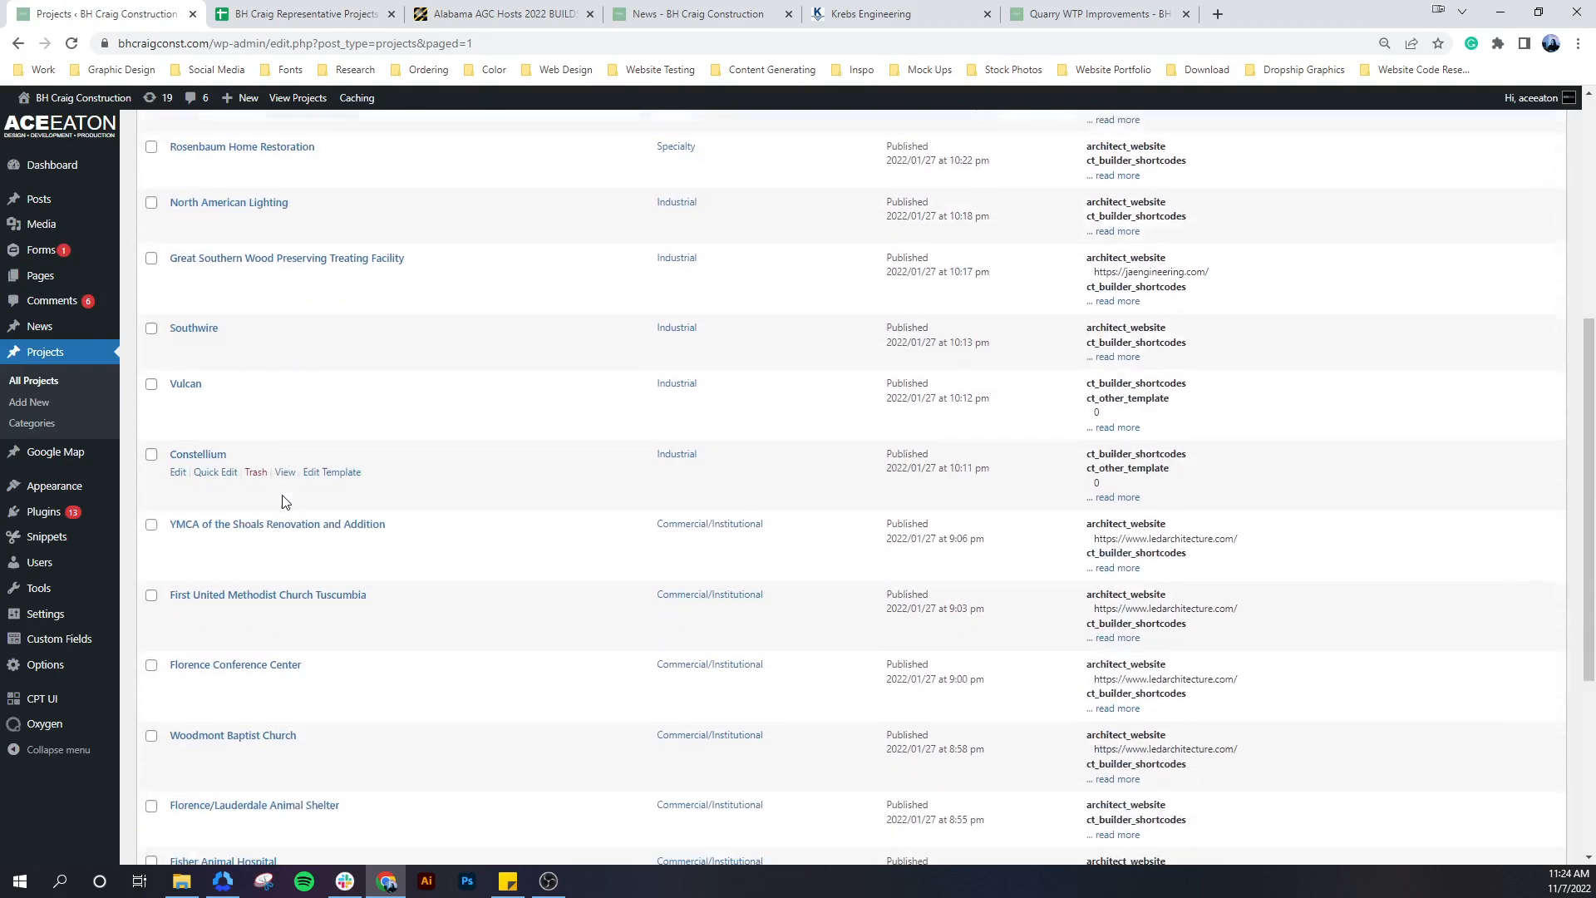
scroll(282, 501, "down", 2)
scroll(304, 509, "up", 4)
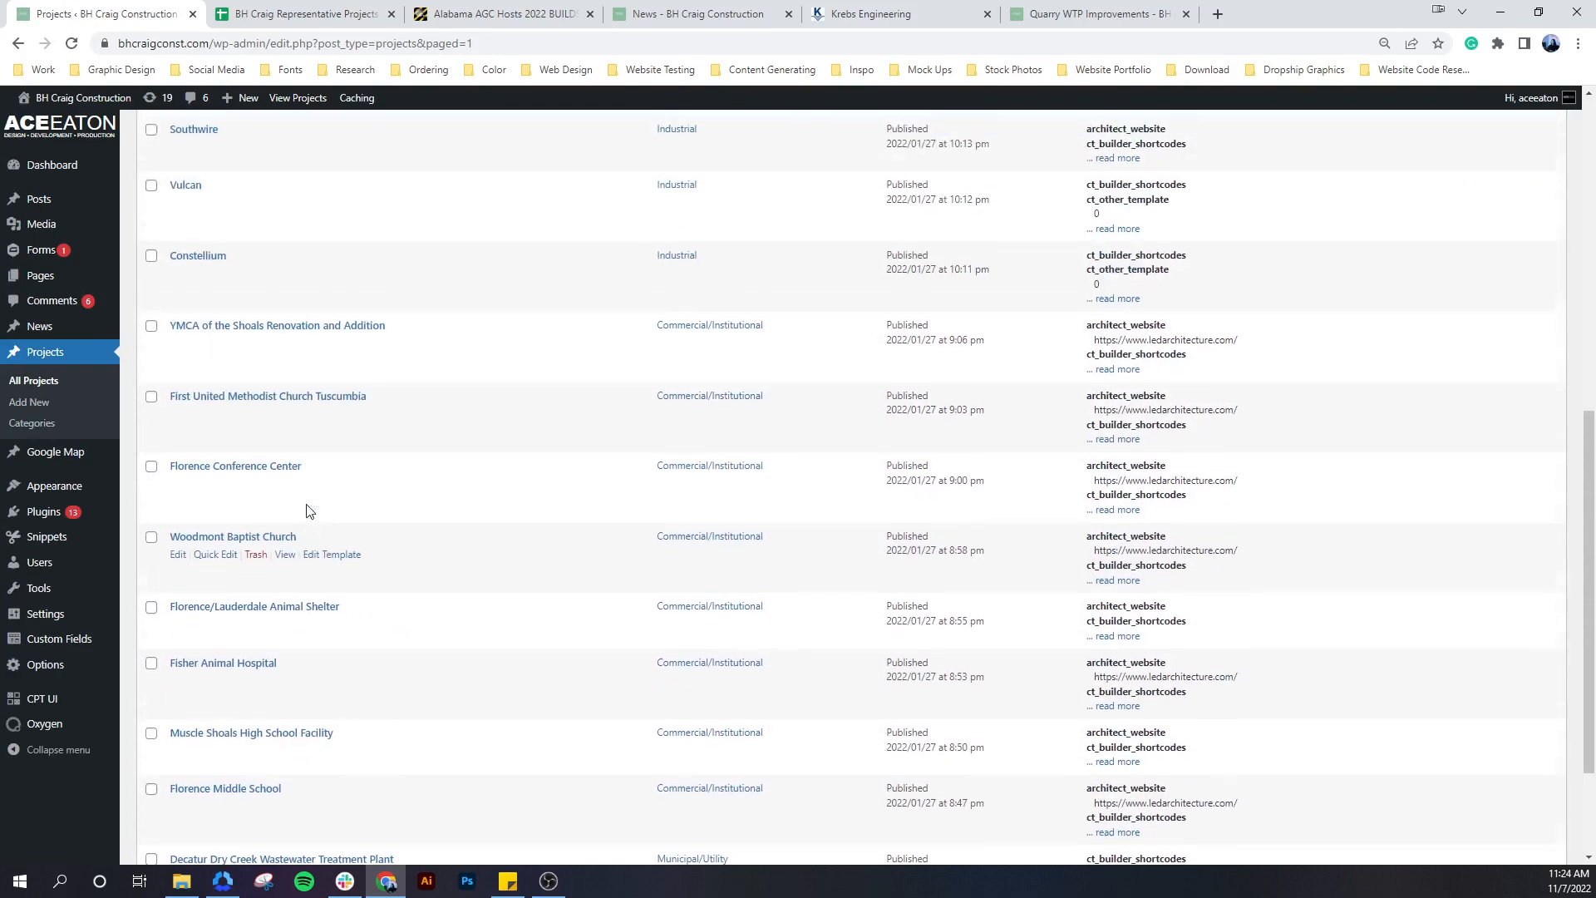
scroll(288, 529, "up", 2)
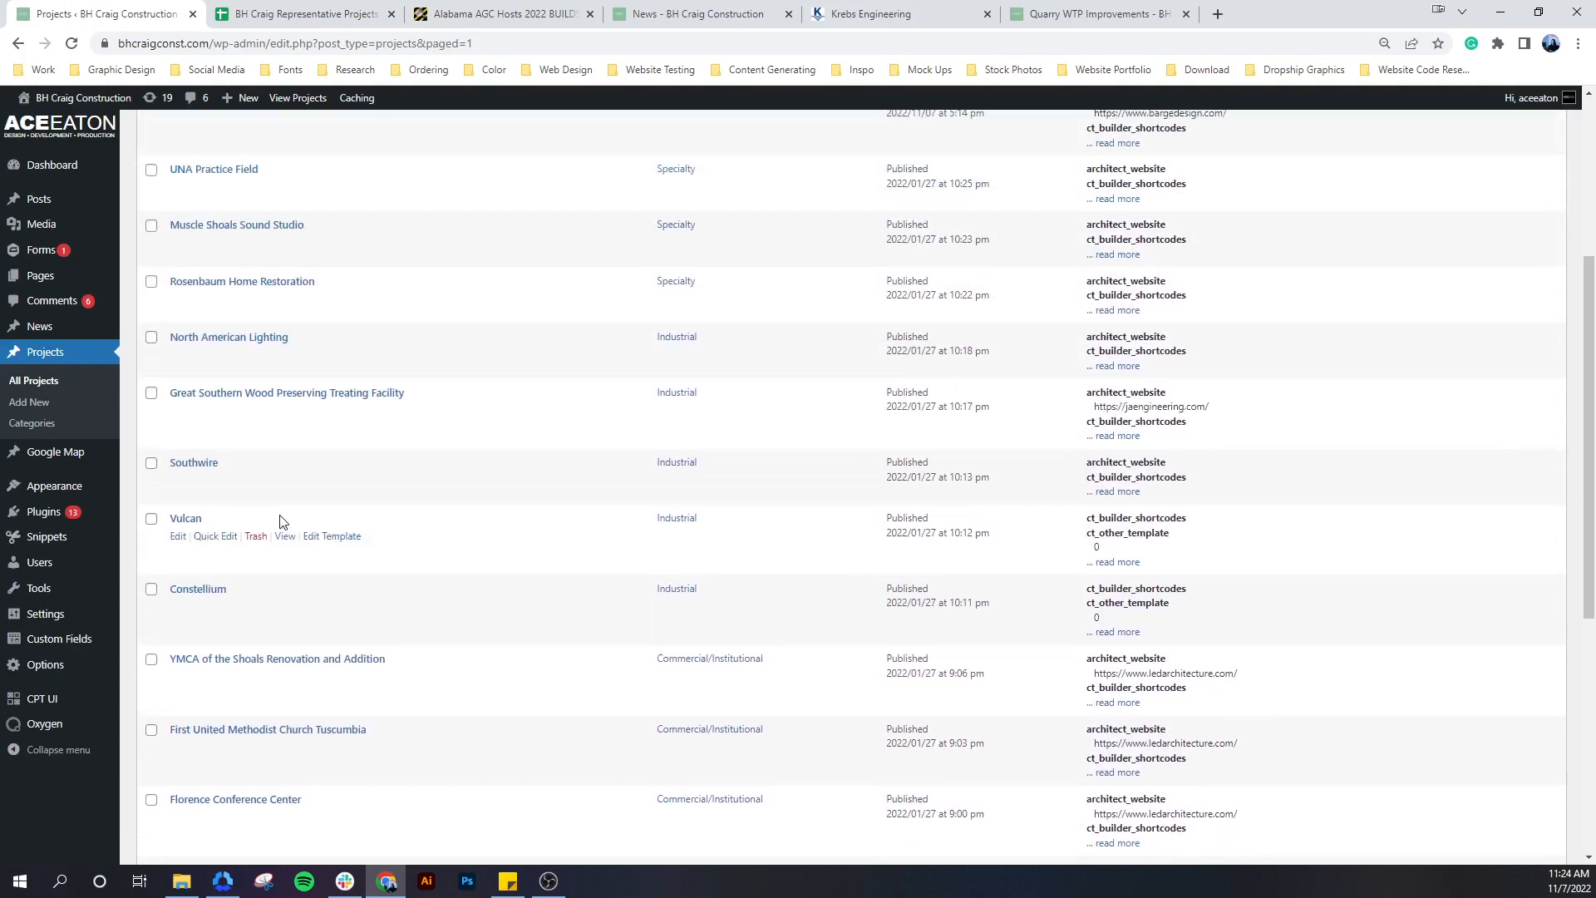
scroll(281, 521, "up", 1)
scroll(280, 508, "up", 1)
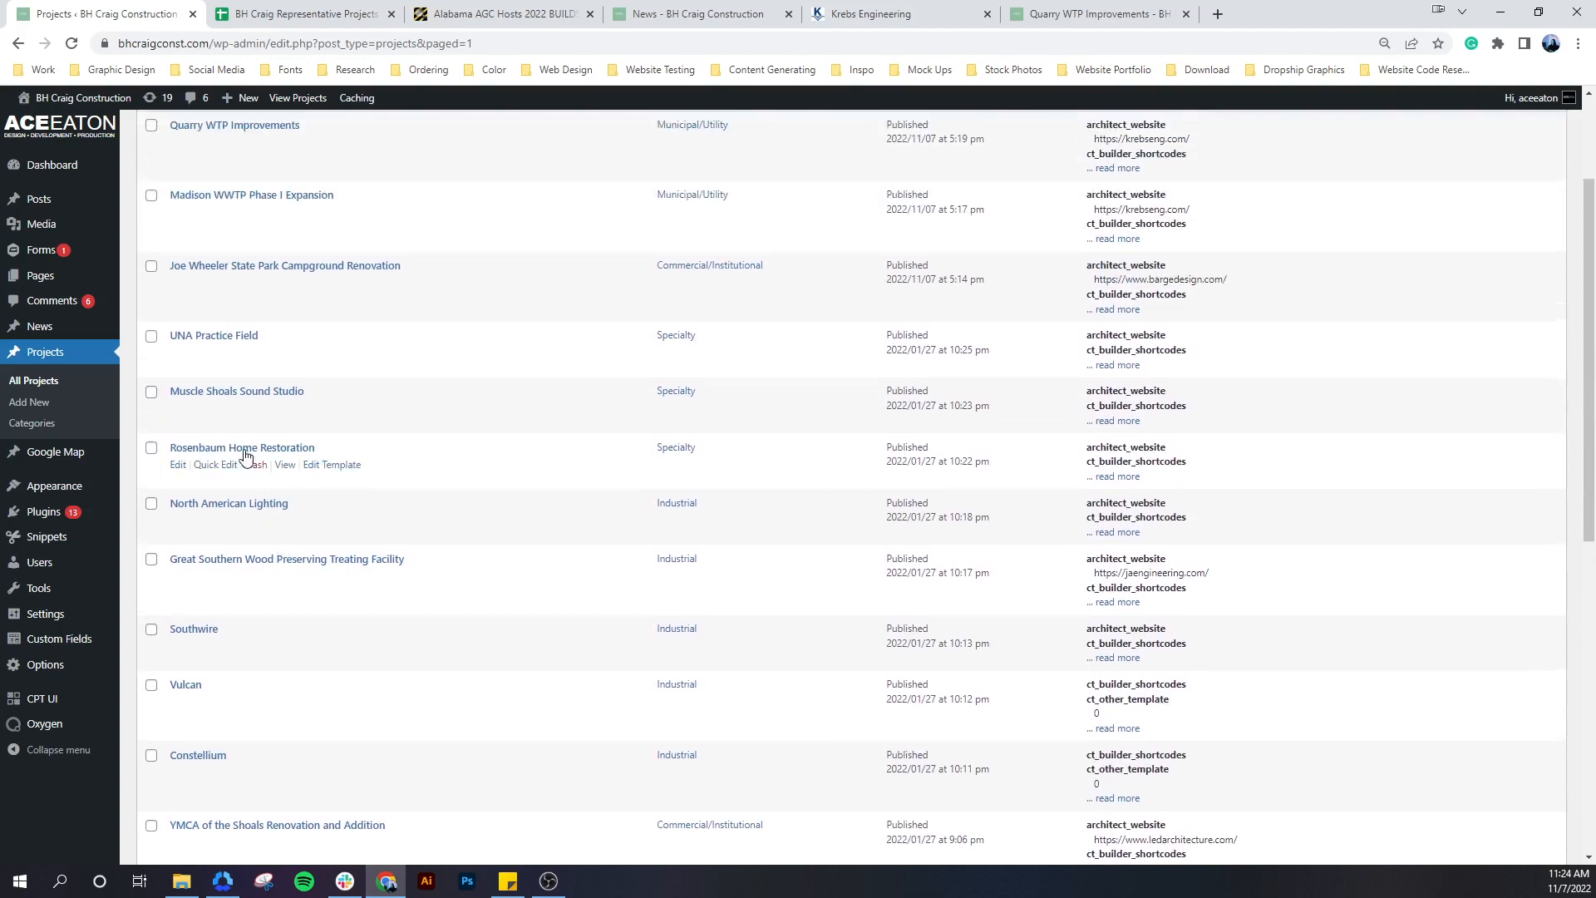
left_click(187, 454)
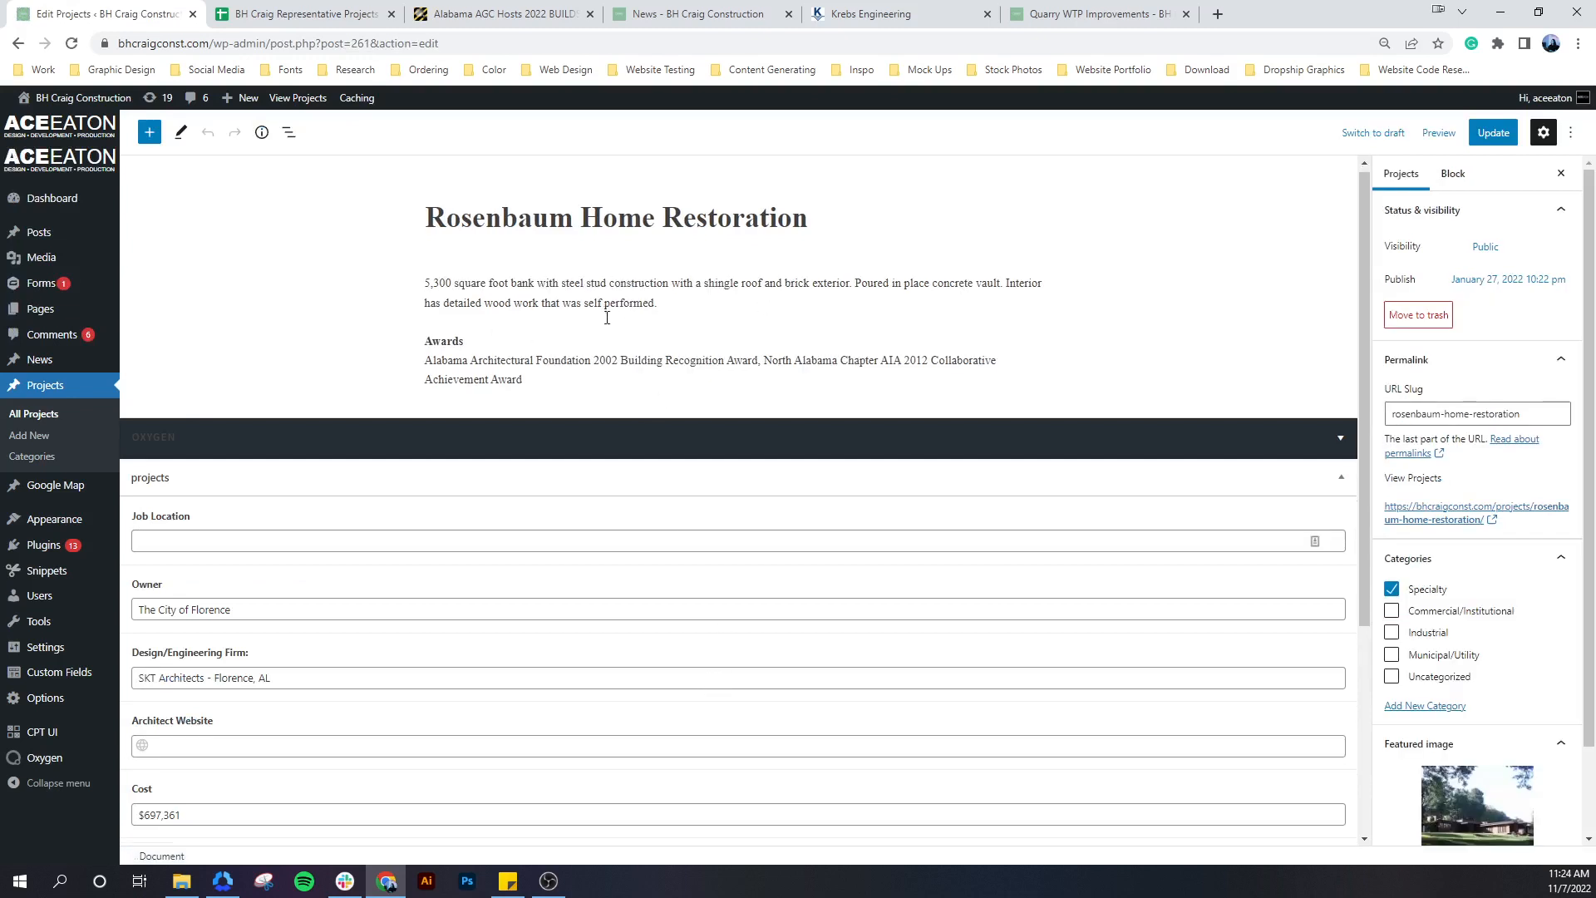
scroll(236, 375, "down", 2)
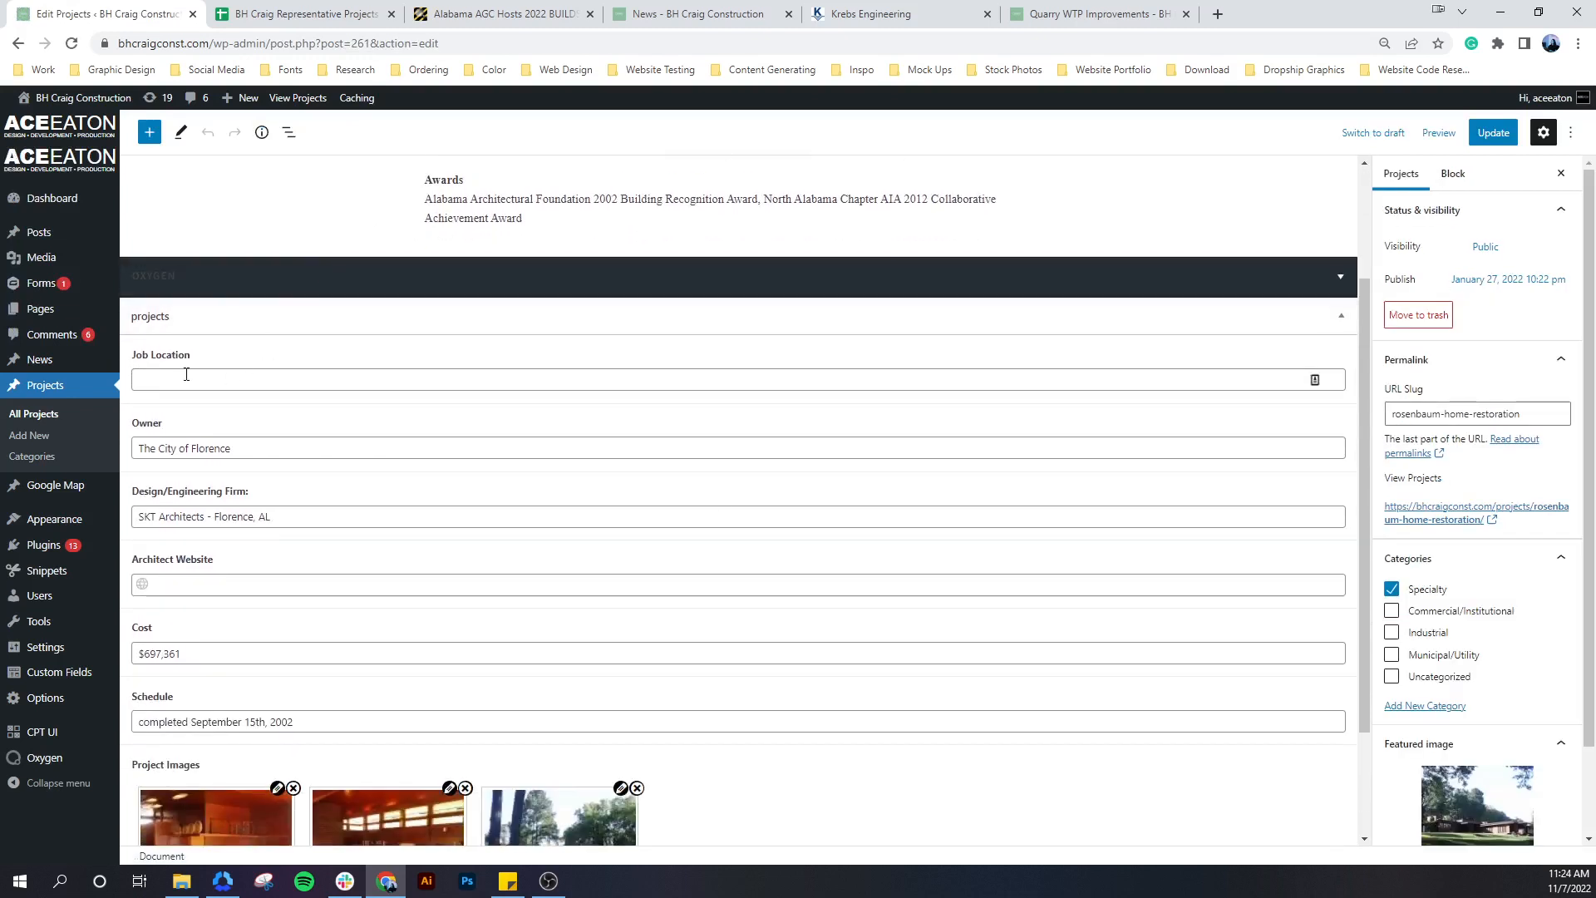
Go to Google and search for "rosembaum house florence" to find the building's address
left_click(1131, 15)
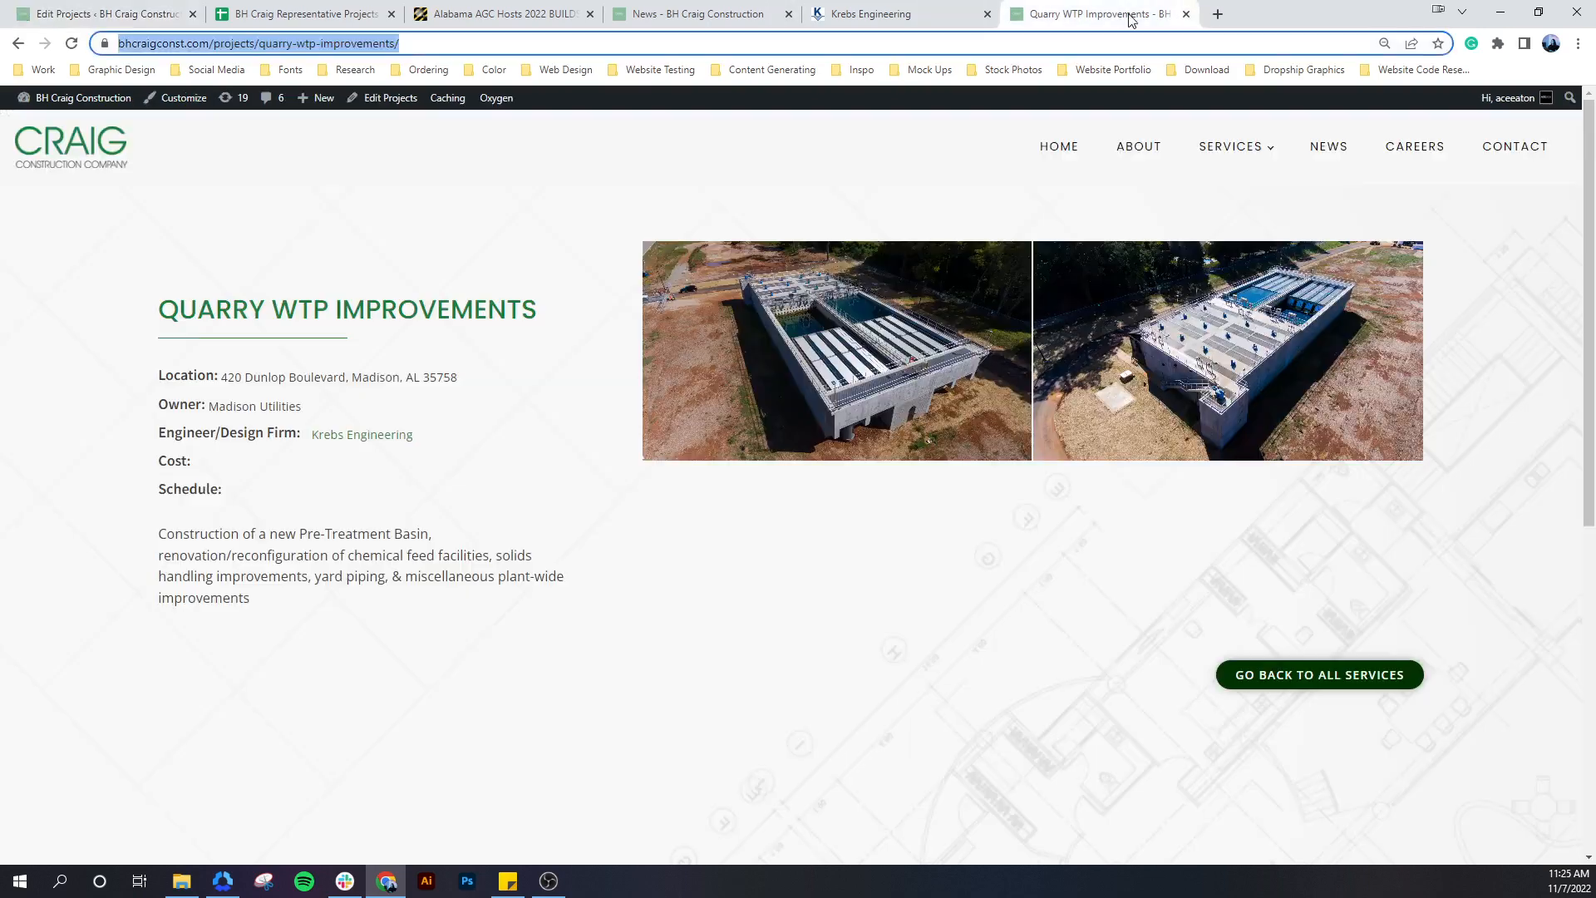
left_click(1056, 44)
key("ctrl+a")
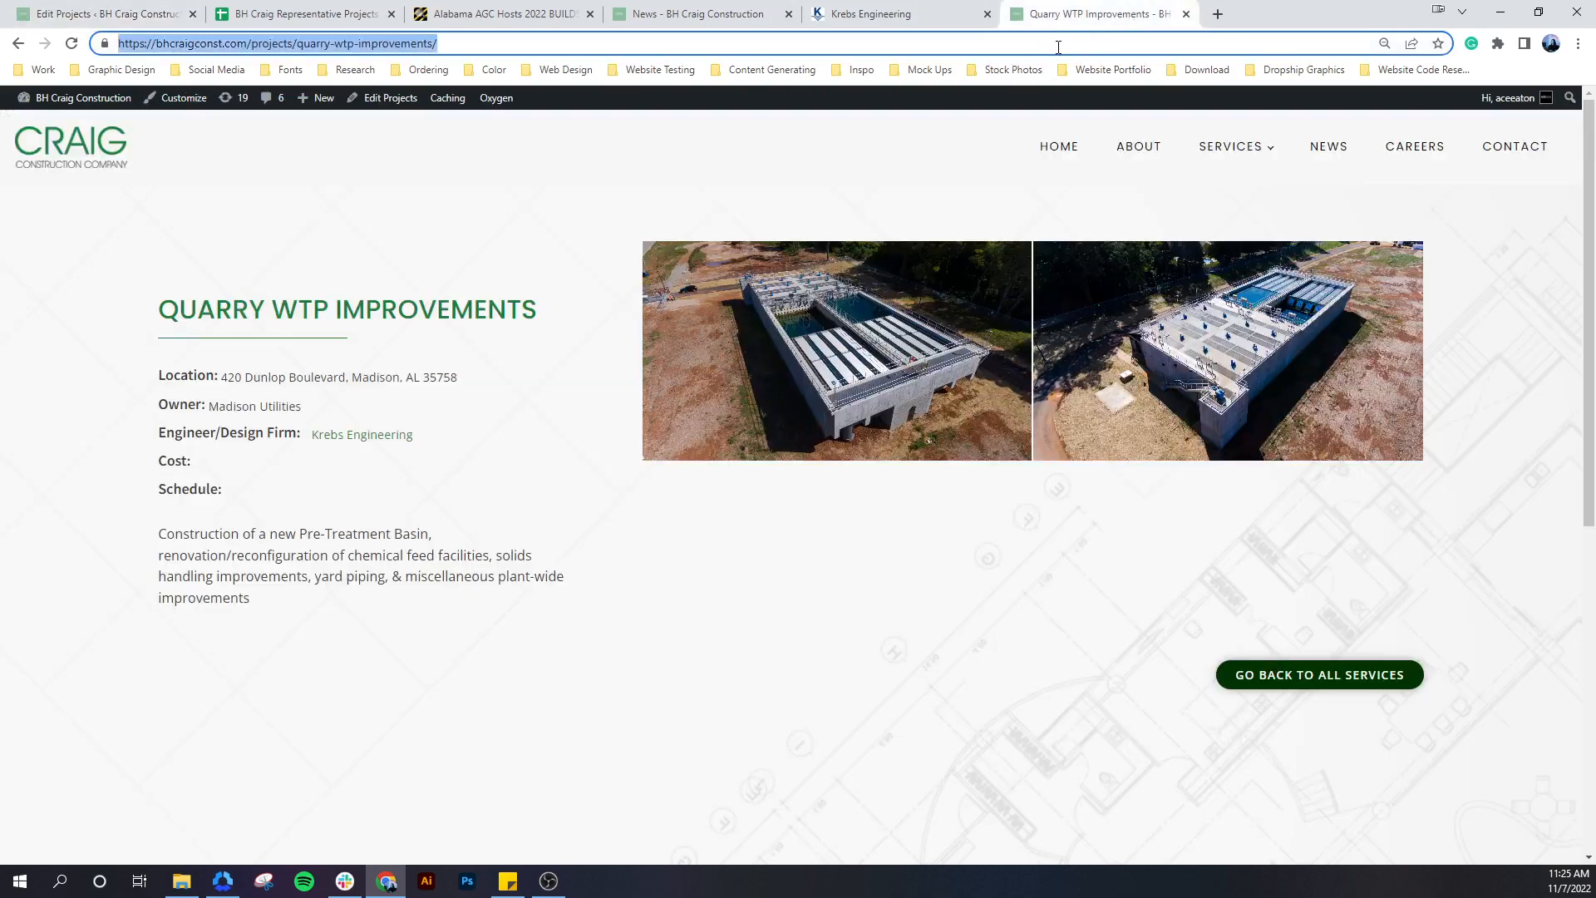
type("google")
key("Return")
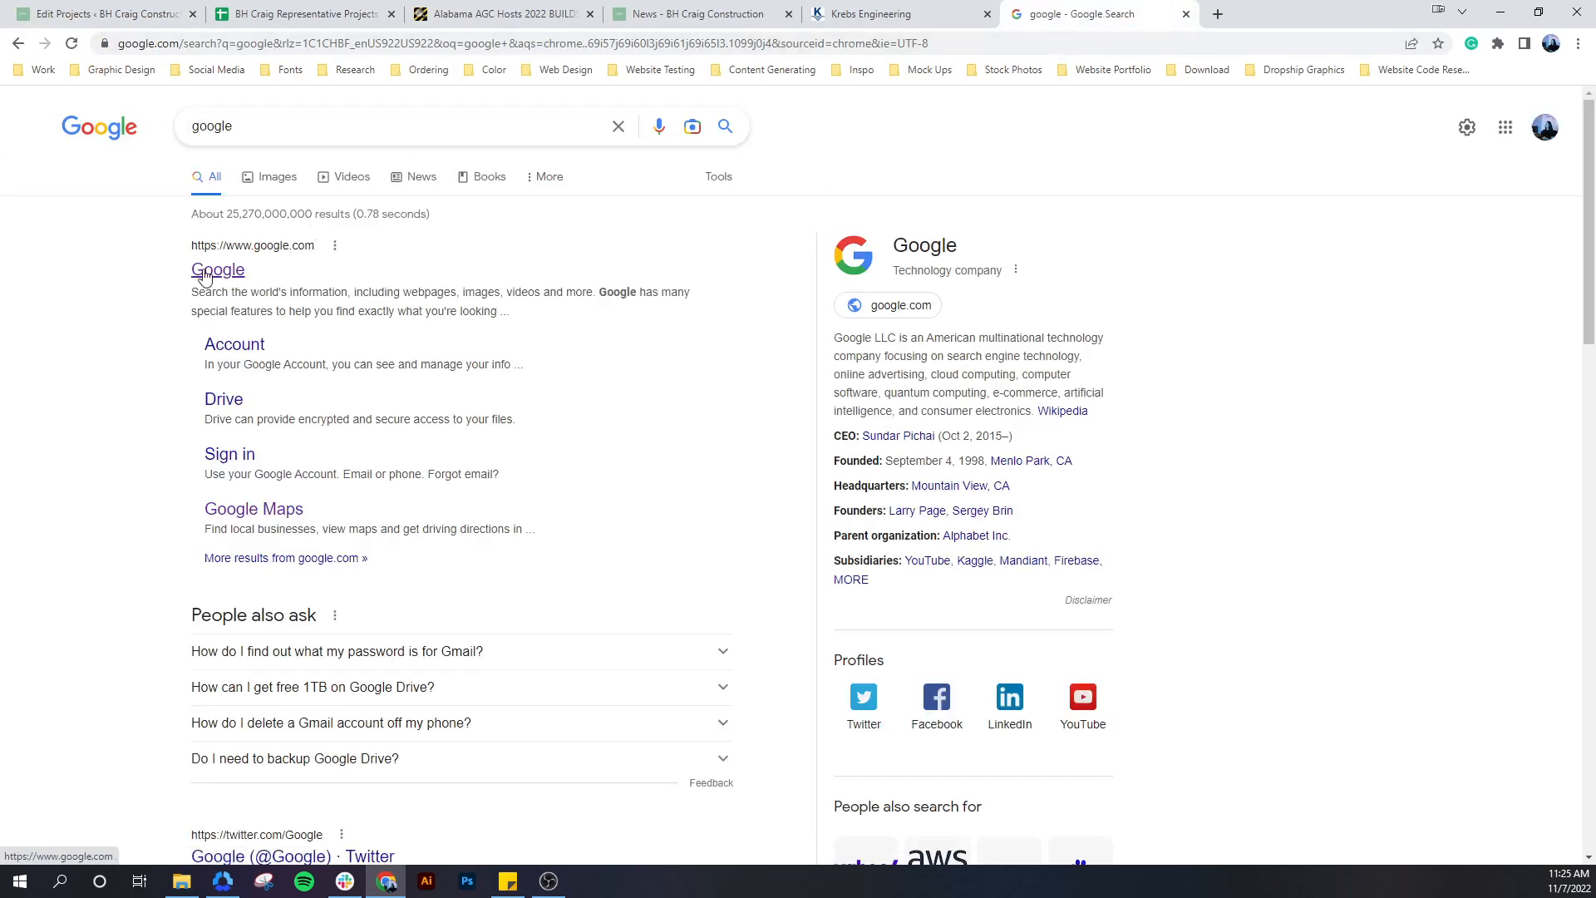
left_click(214, 270)
type("rosemb")
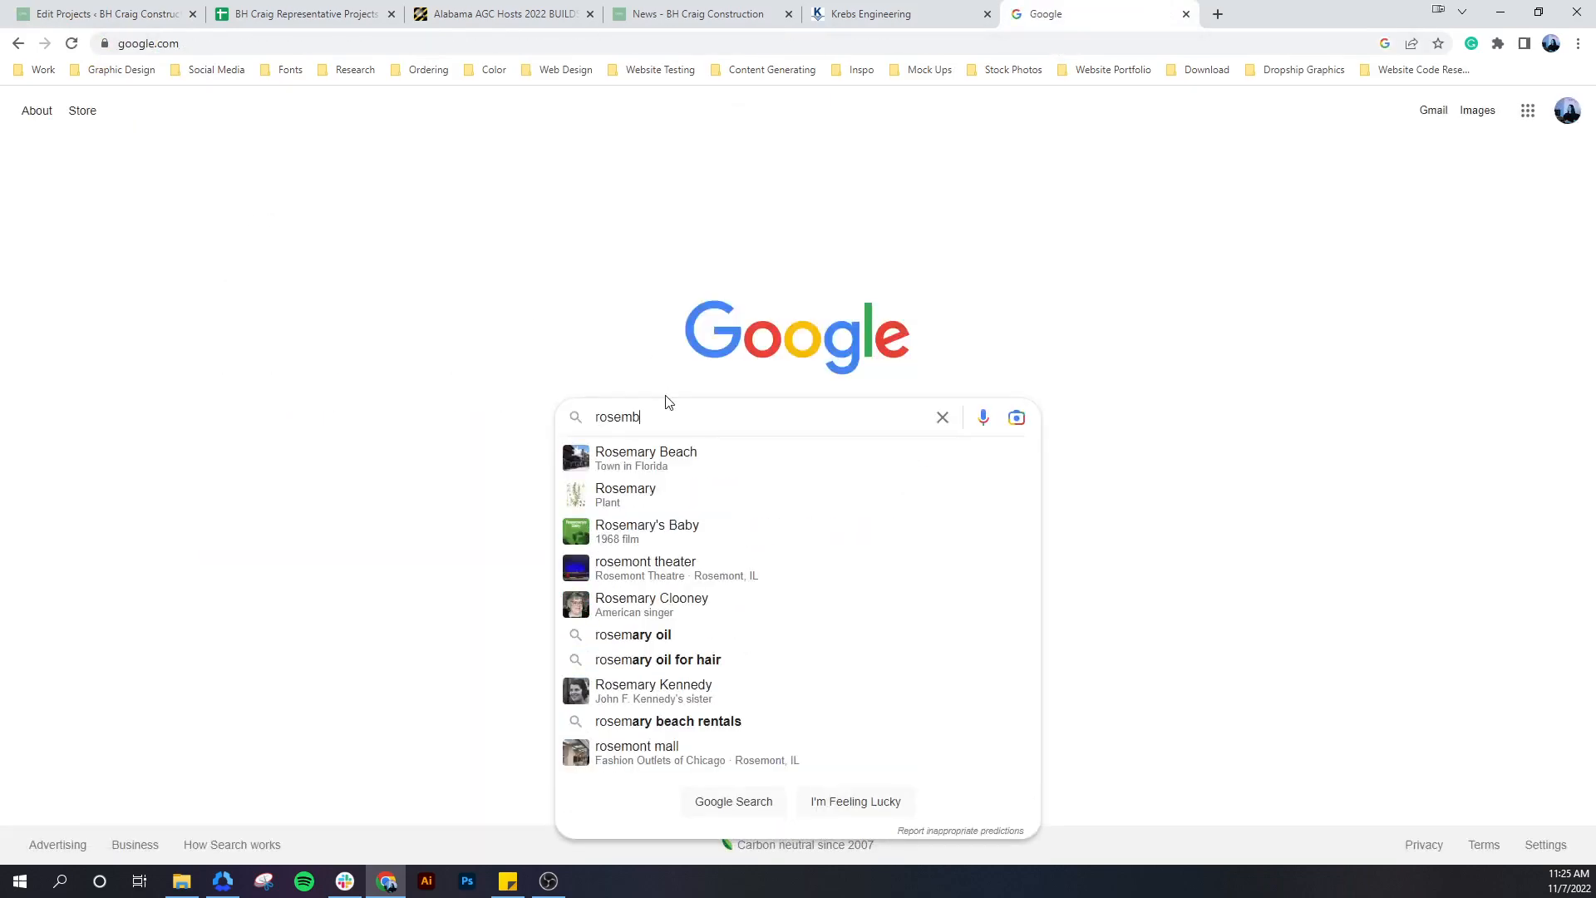
type("aum house")
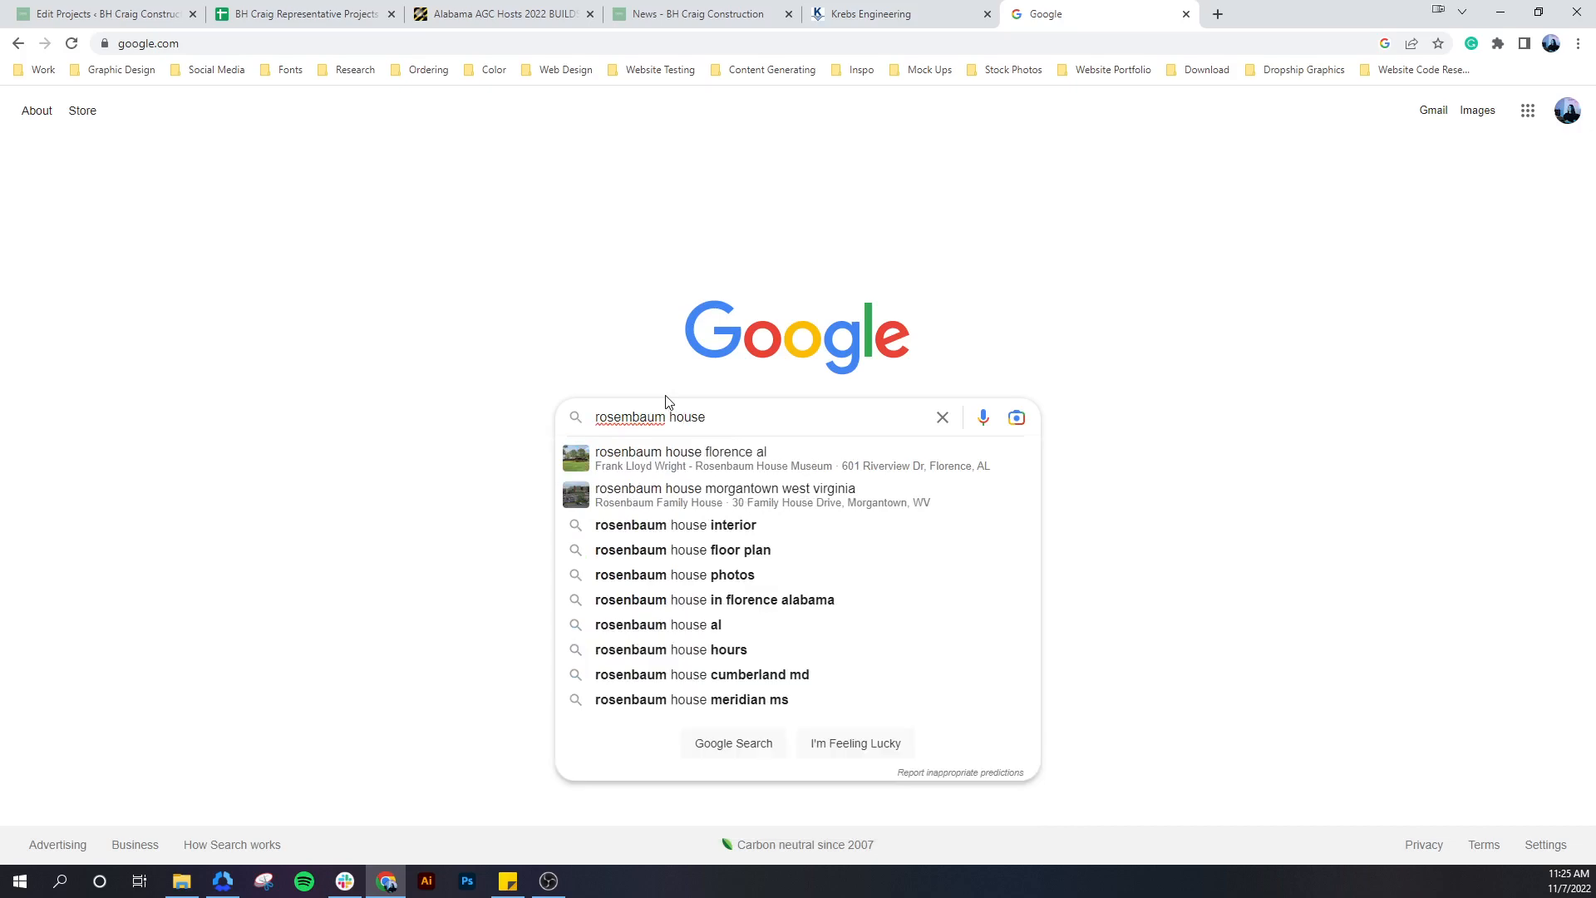
type(" florence")
key("Return")
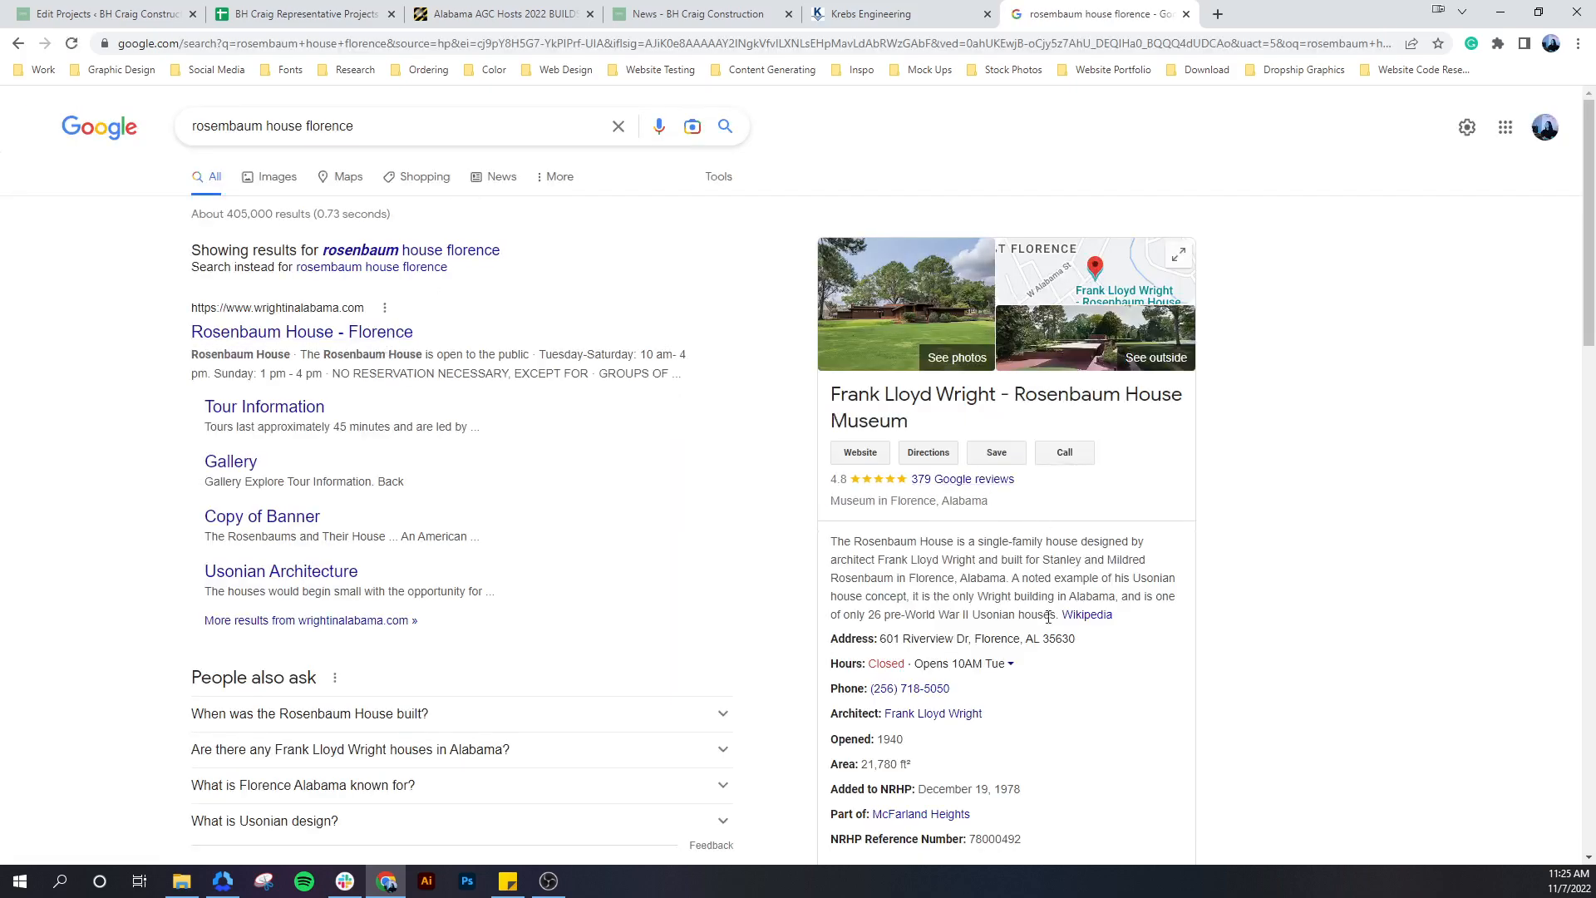
Copy the Rosenbaum House address from the search results into the project's Job Location and update the project
left_click_drag(1075, 638, 892, 638)
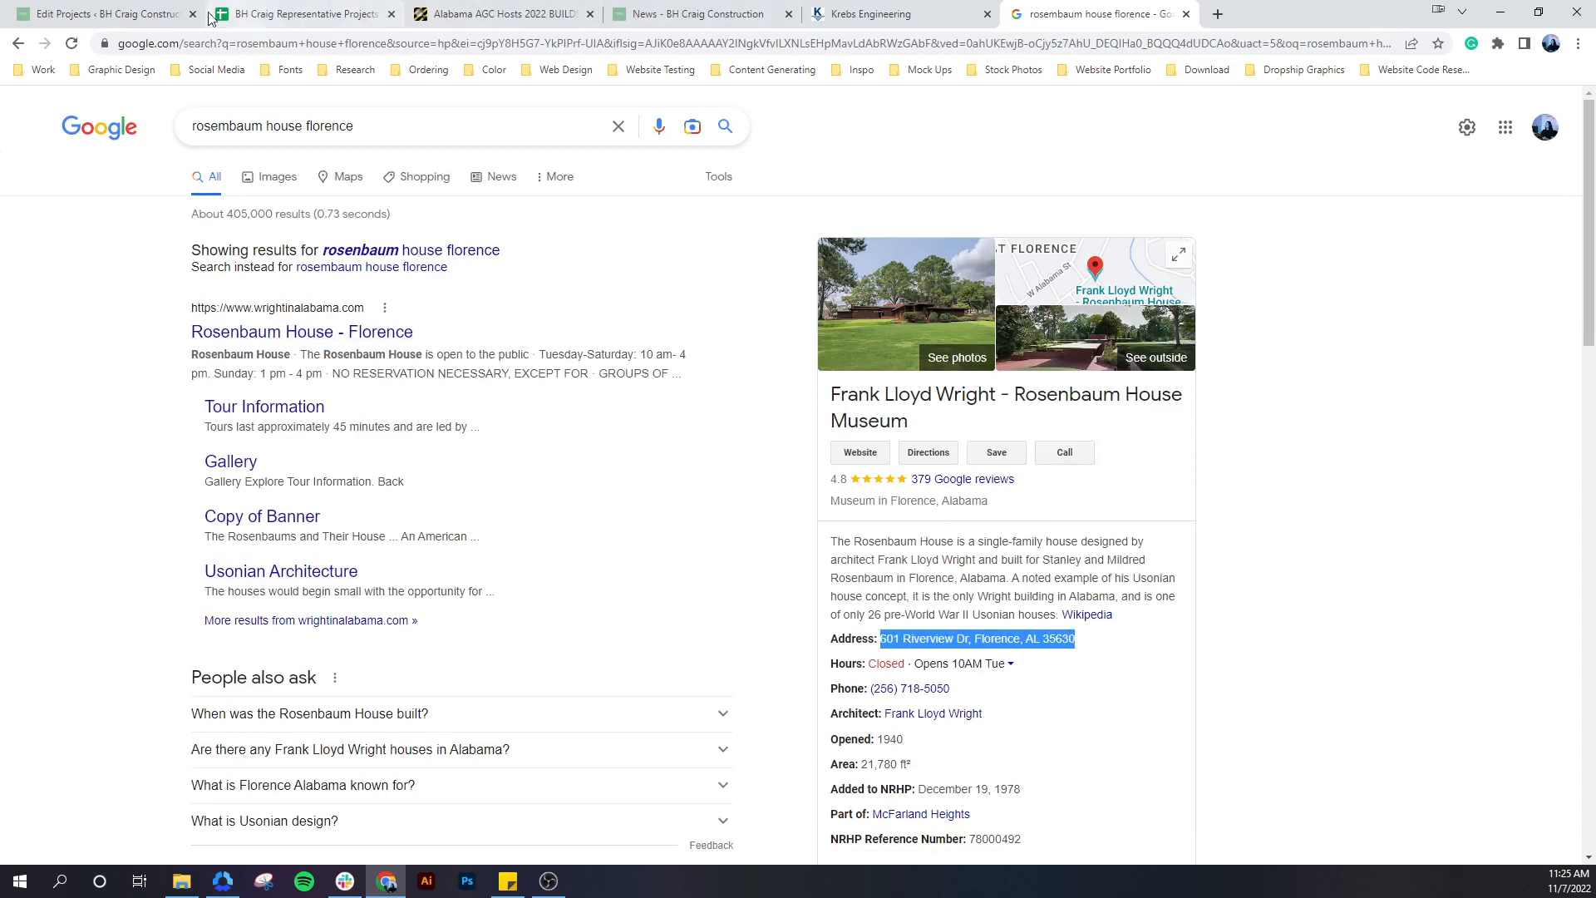
left_click(104, 14)
left_click(231, 377)
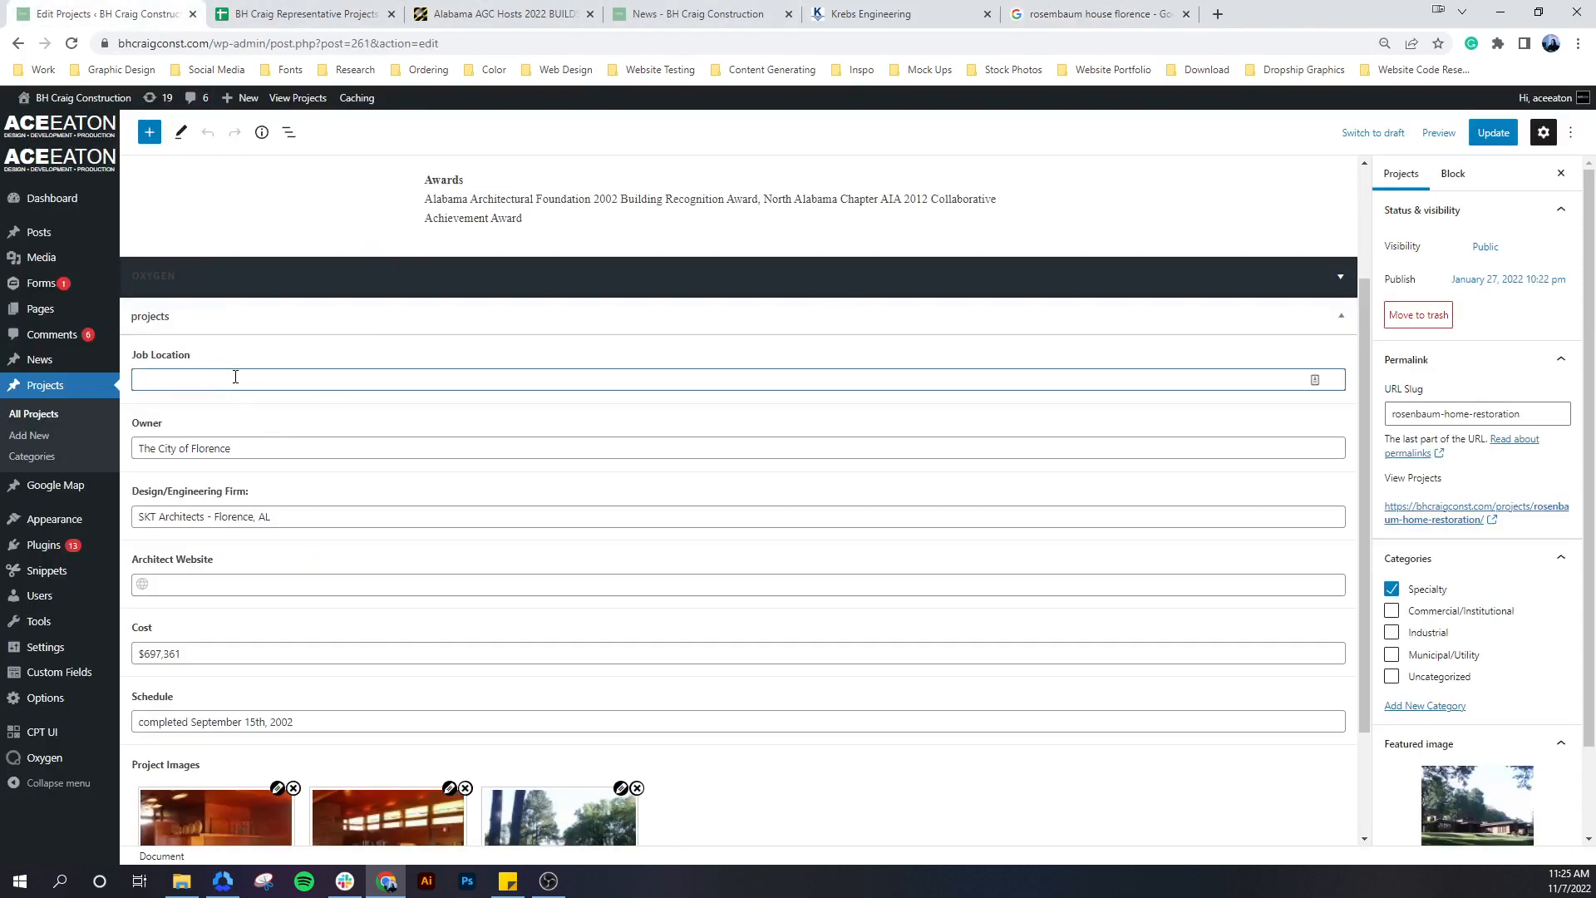
type("601 Riverview Dr, Florence, AL 35630")
scroll(259, 579, "down", 2)
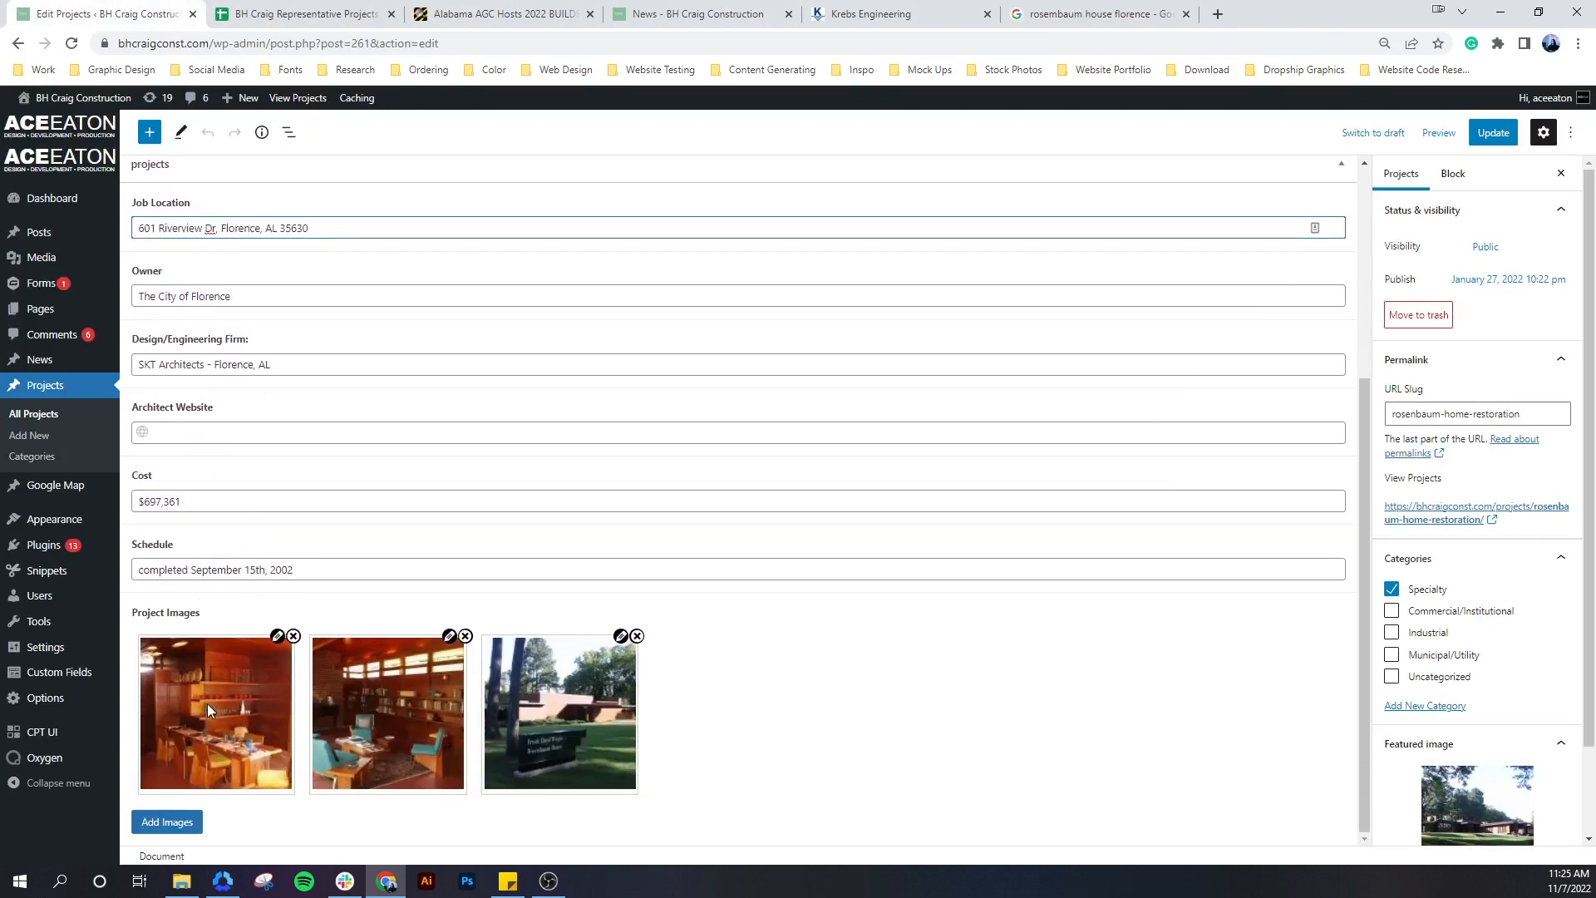
scroll(1086, 483, "up", 3)
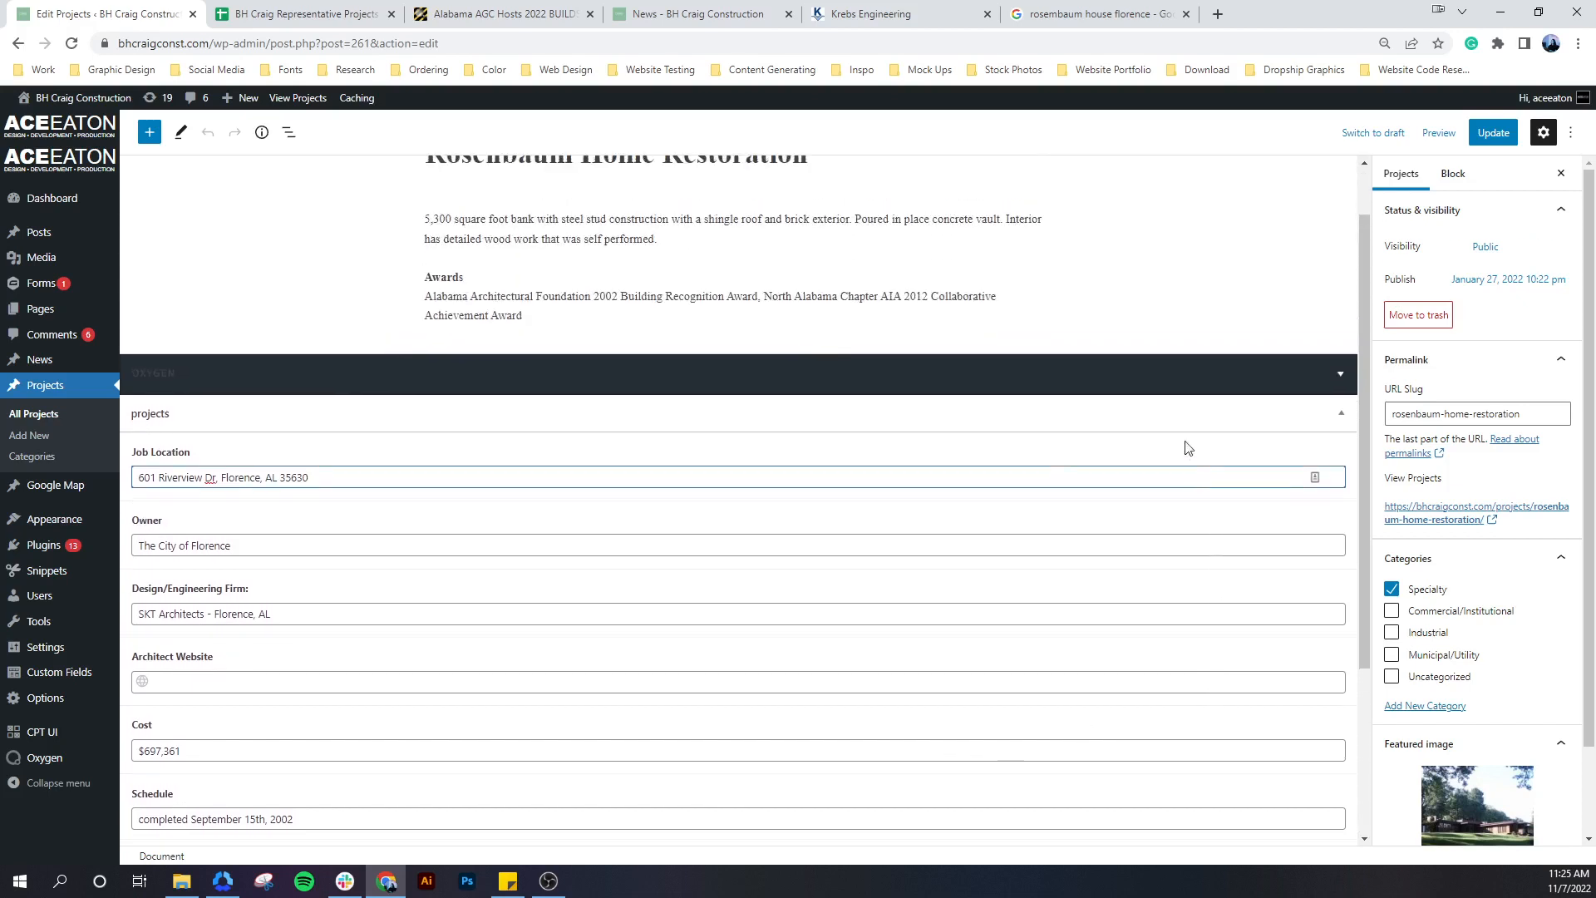
key("ctrl+s")
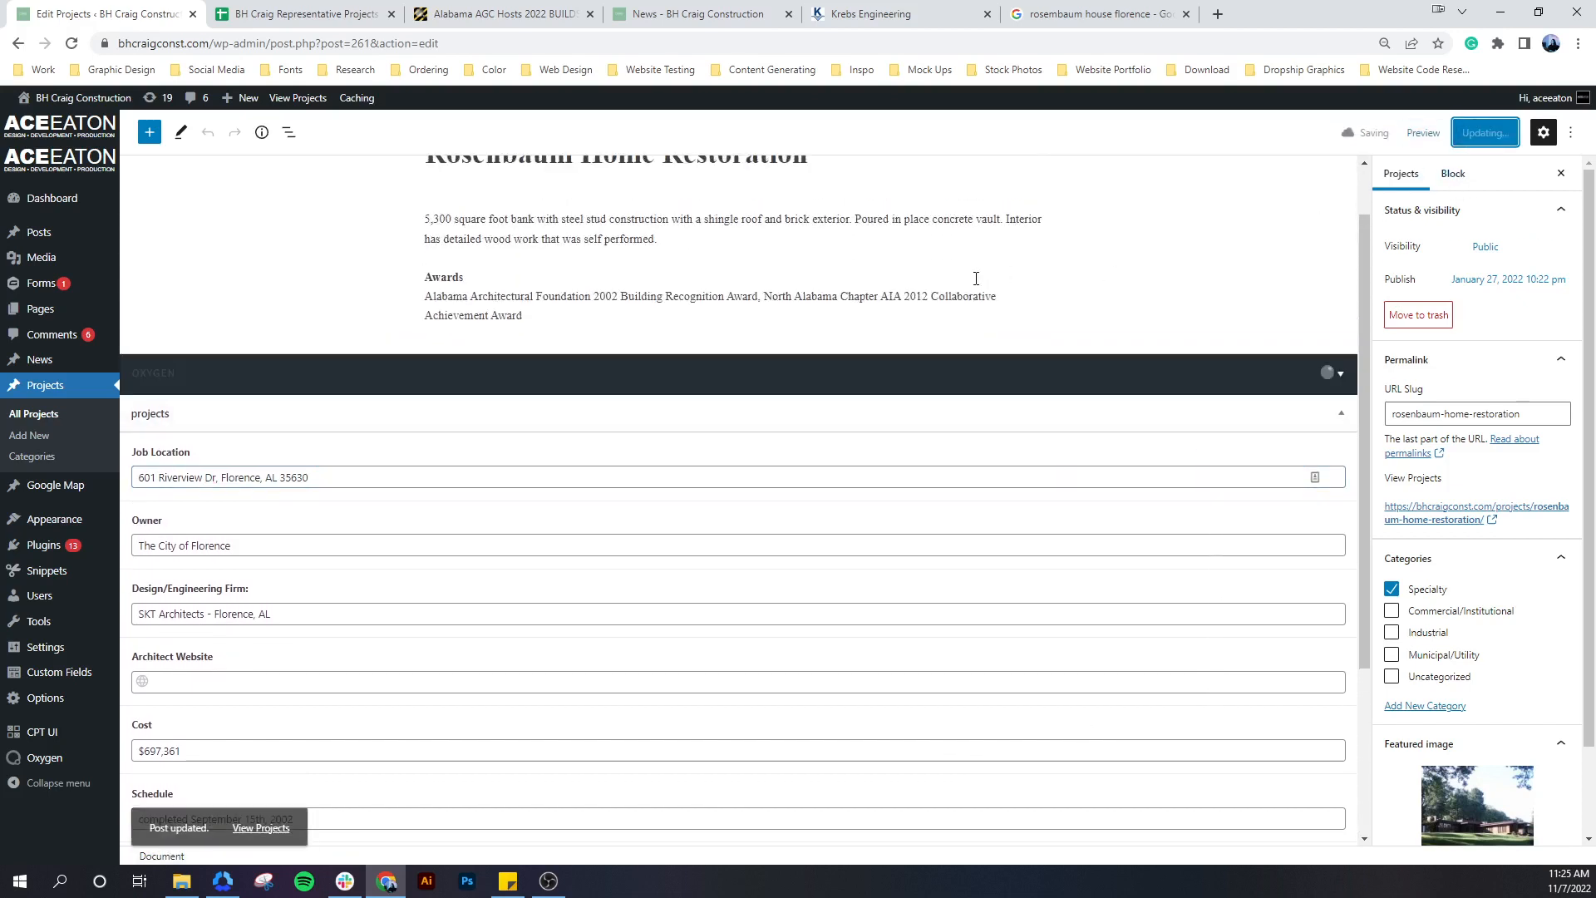
Open the live Rosenbaum Home Restoration page in a new tab, check its Location line and close the tab
right_click(1453, 507)
left_click(1463, 517)
left_click(266, 17)
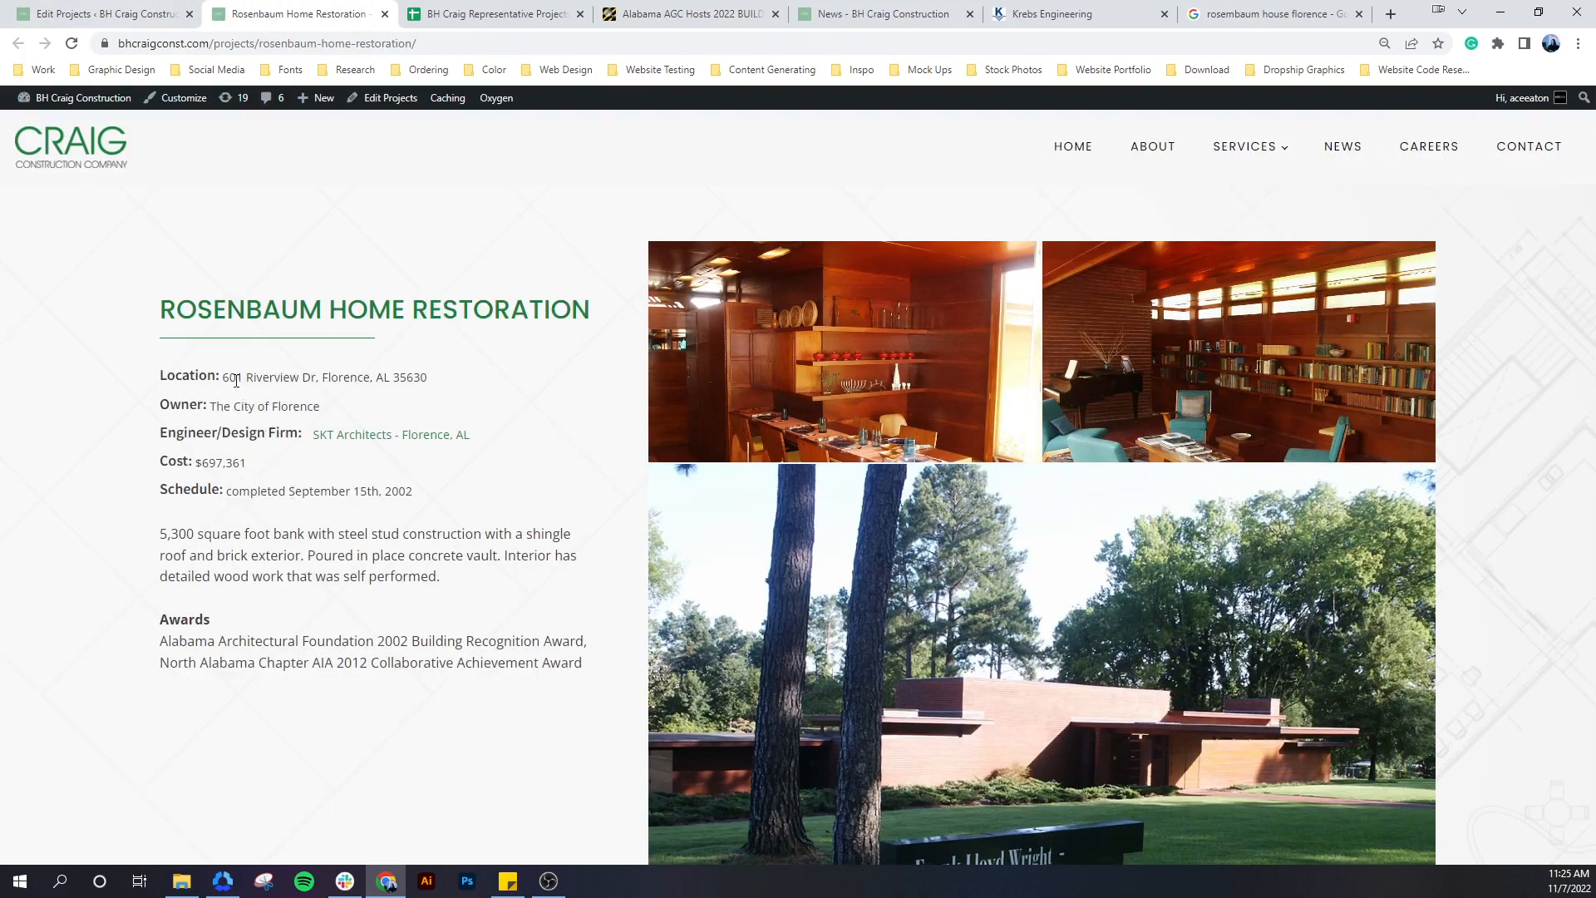
left_click_drag(236, 380, 432, 380)
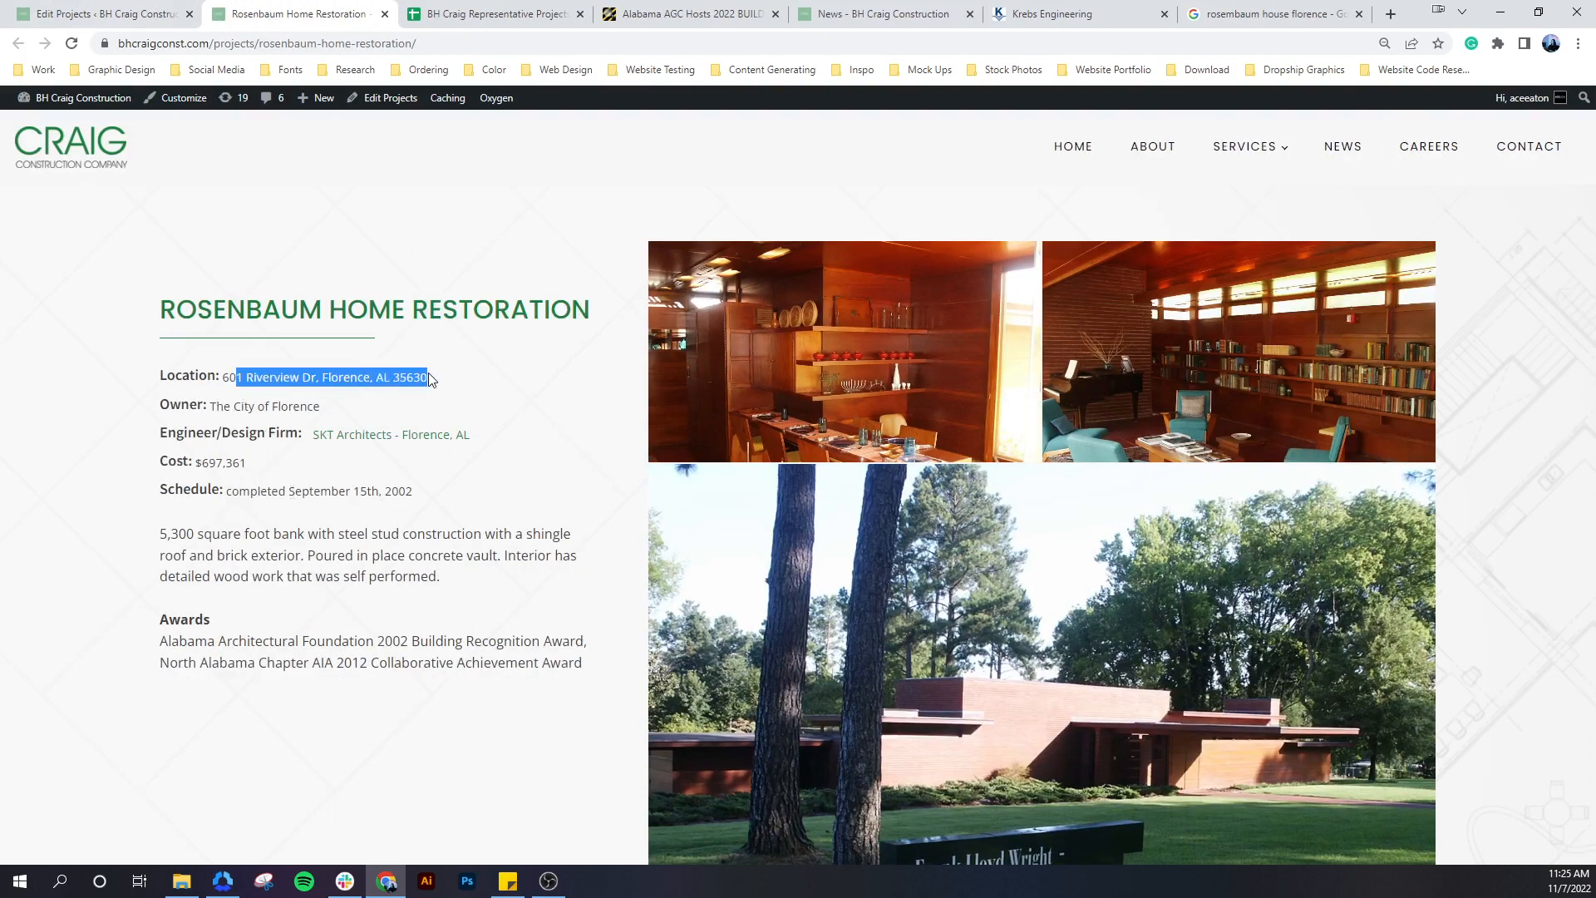
left_click(384, 14)
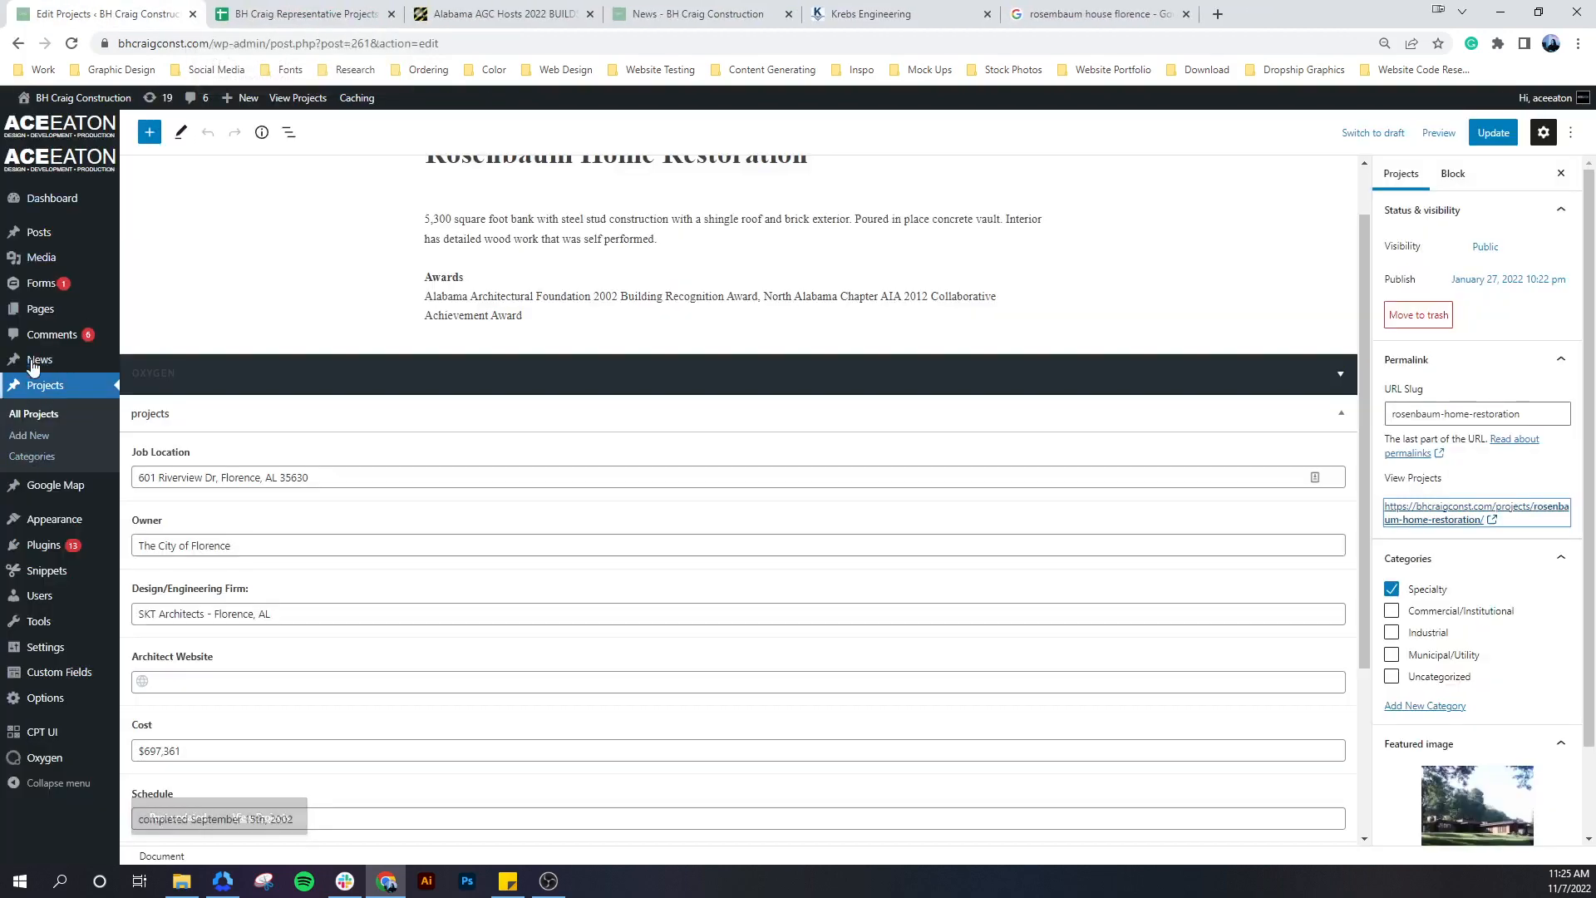
Open the list of all Google Map entries
mouse_move(44, 370)
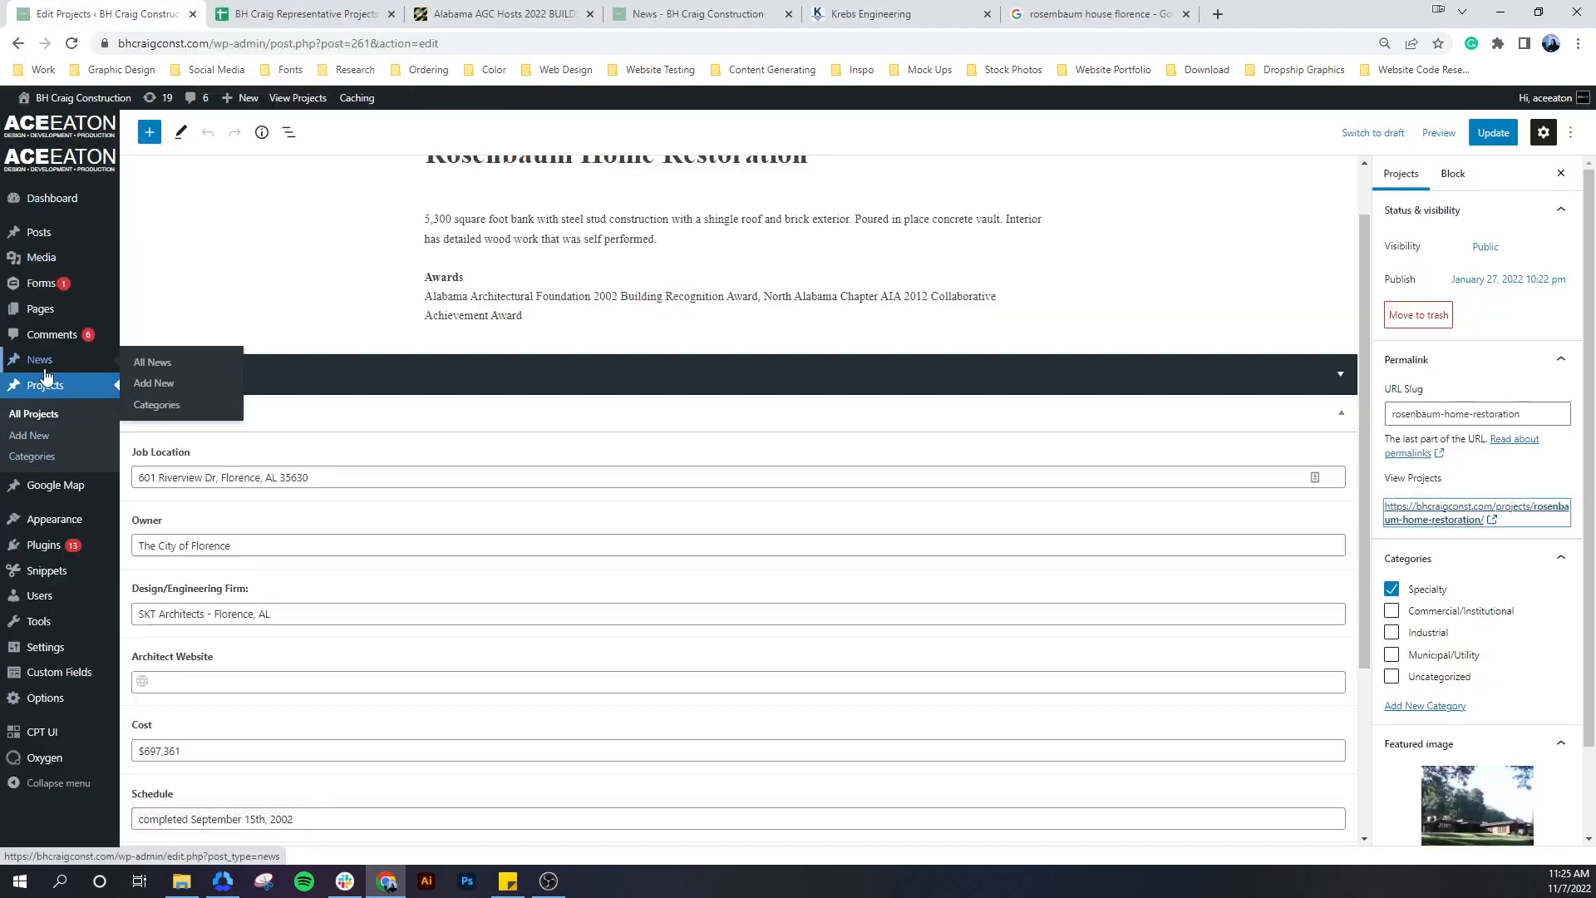
left_click(60, 487)
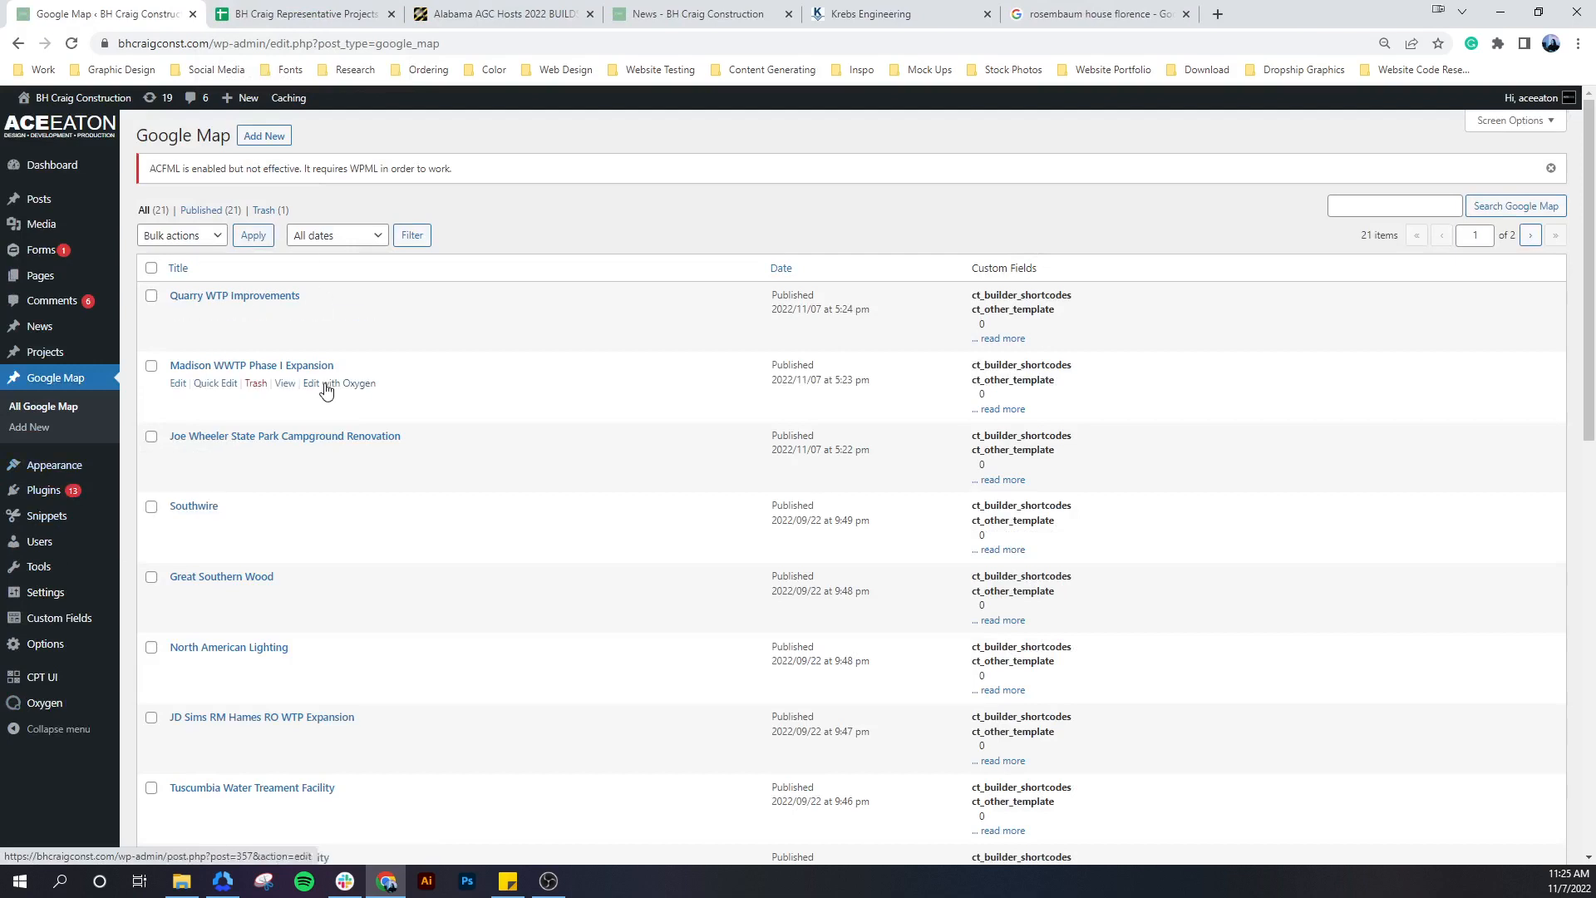
Open the Rosenbaum Home Restoration map entry for editing and bring its Google Map fields into view
scroll(322, 394, "down", 2)
scroll(322, 394, "down", 8)
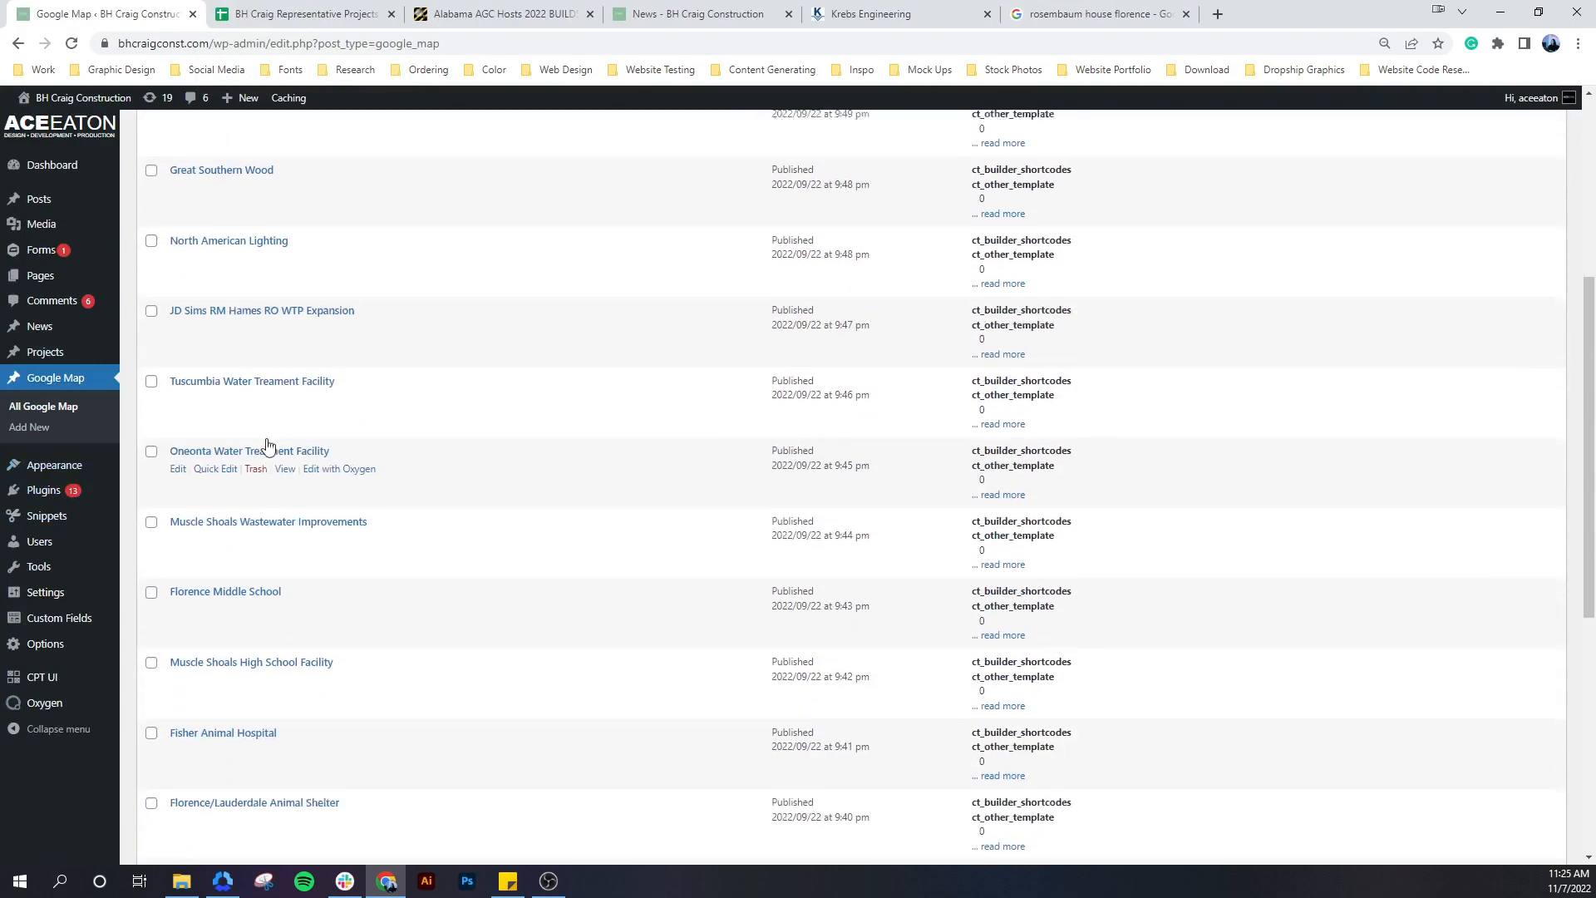
scroll(258, 449, "down", 2)
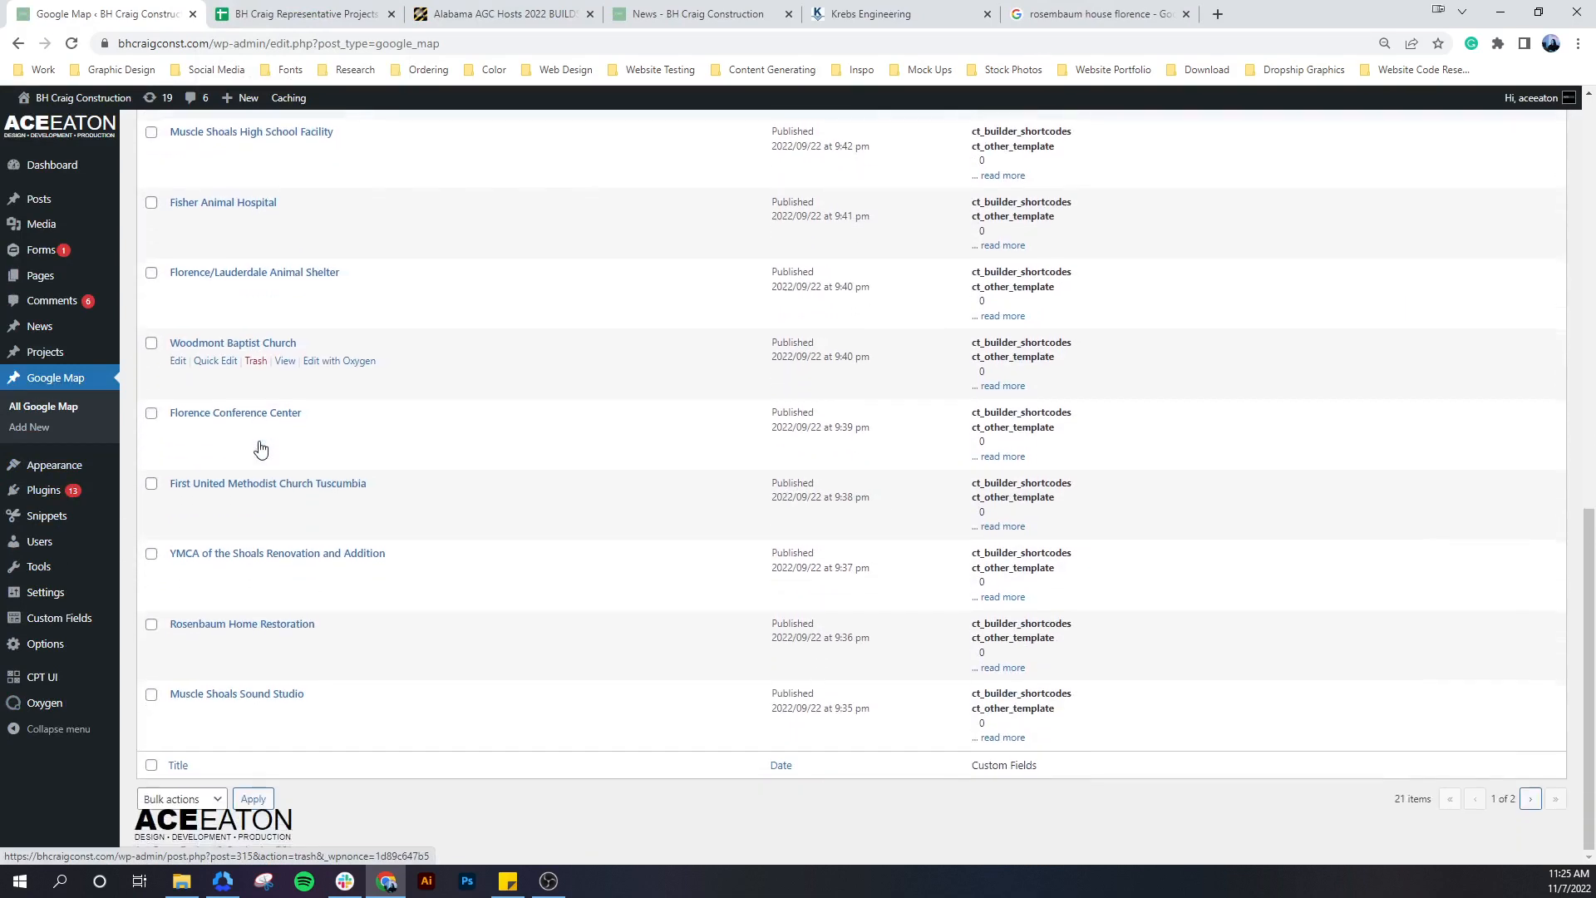
left_click(250, 624)
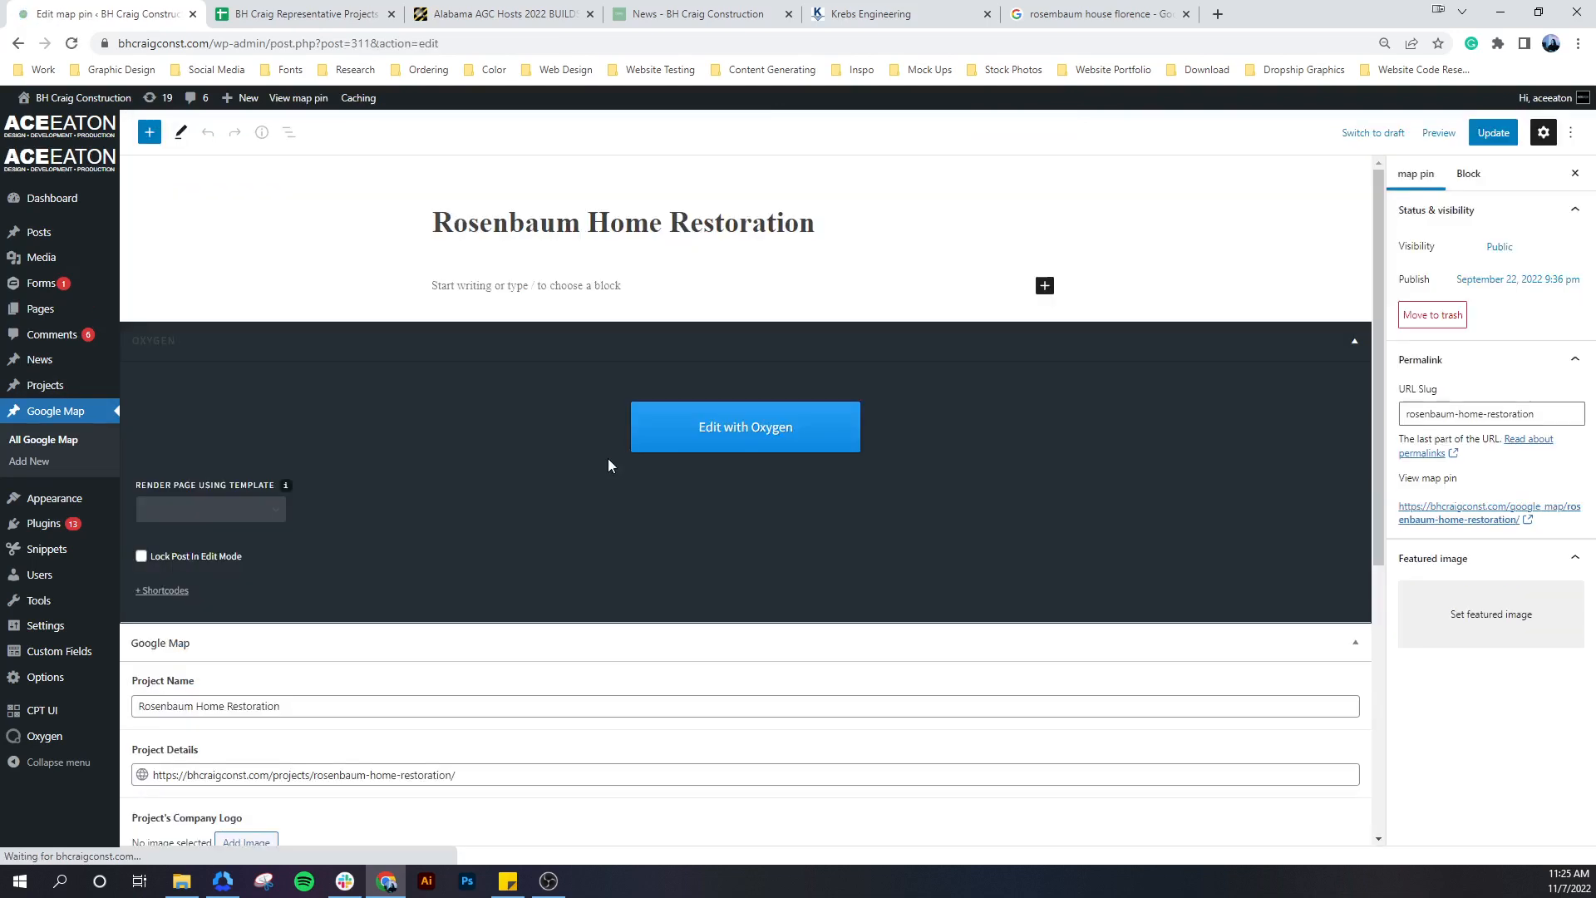
scroll(606, 463, "down", 3)
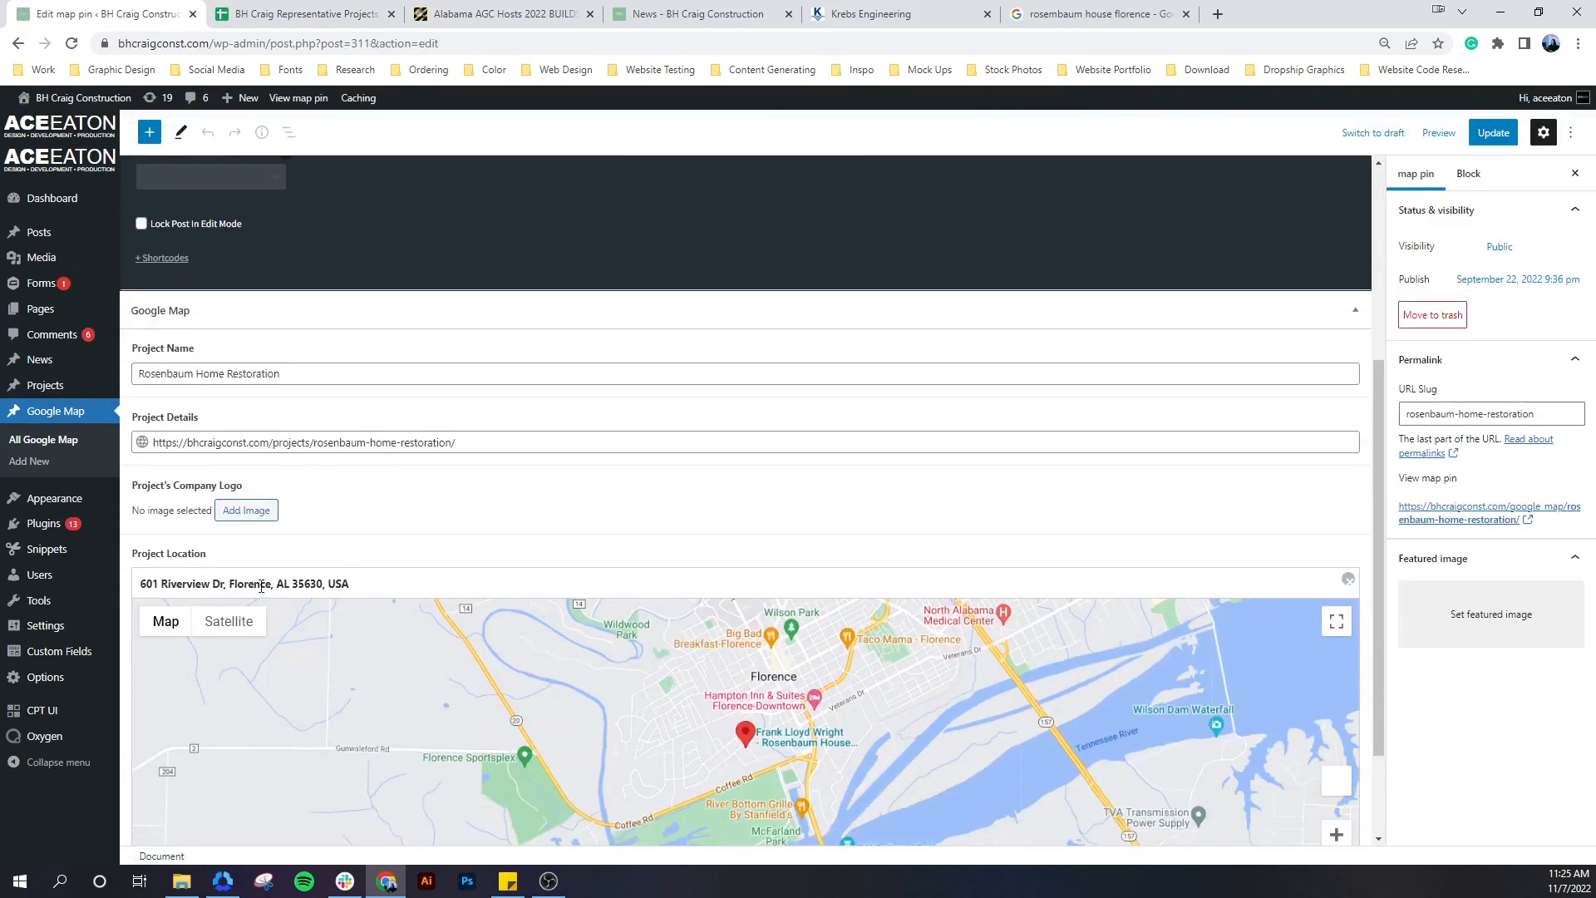
Replace the map entry's Project Location with the copied Rosenbaum House address, accept the matching Riverview Dr suggestion and update the entry
left_click(259, 583)
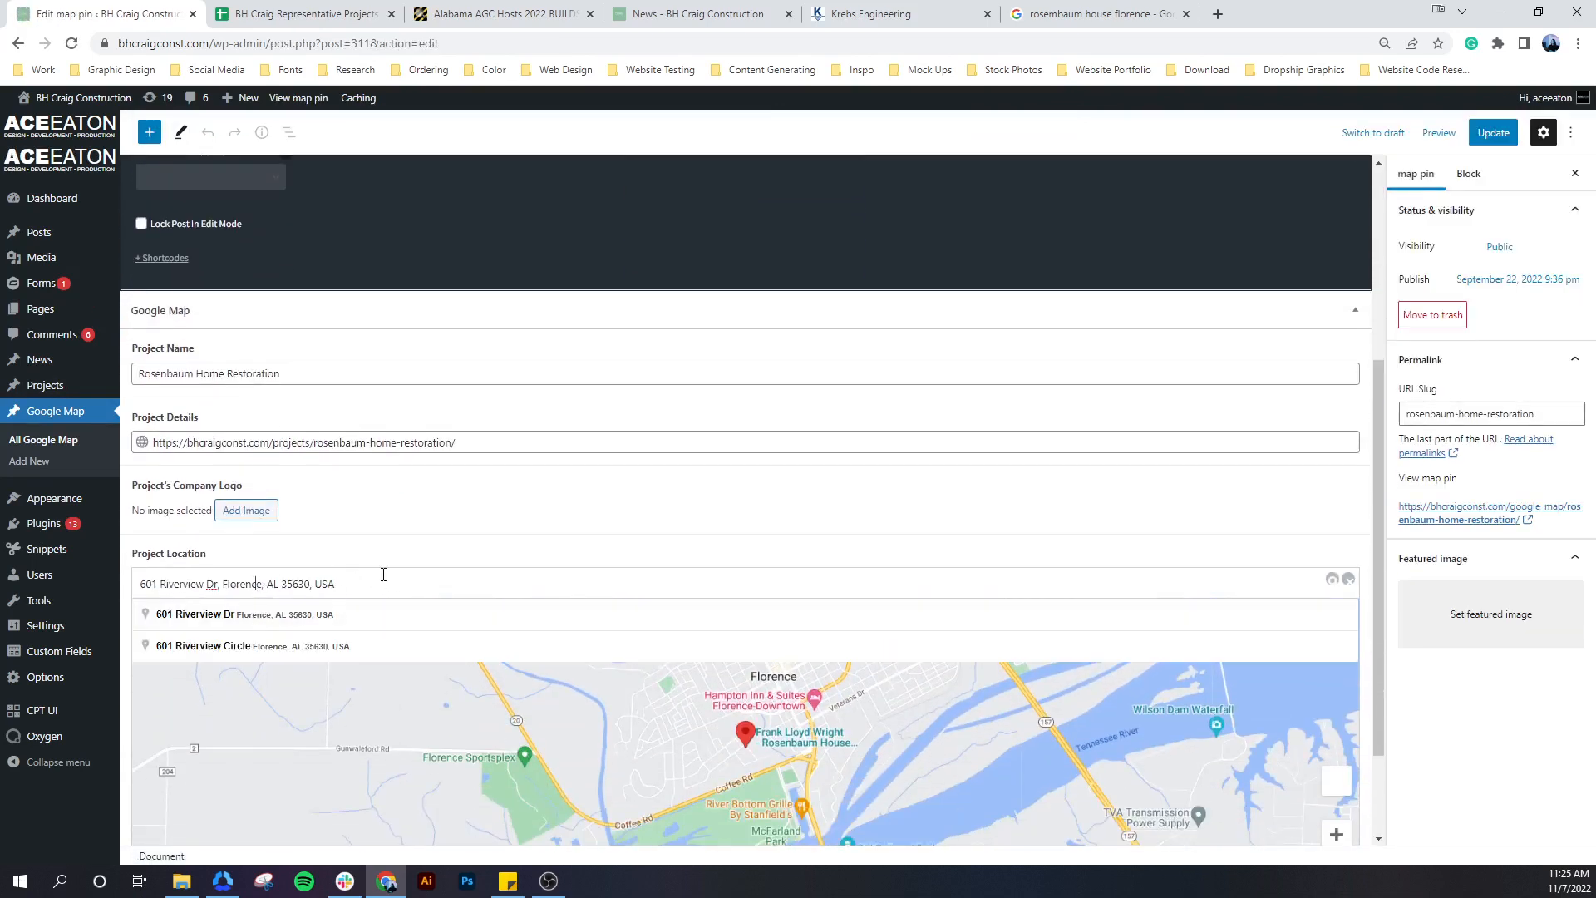
key("ctrl+a")
type("601 Riverview Dr, Florence, AL 35630")
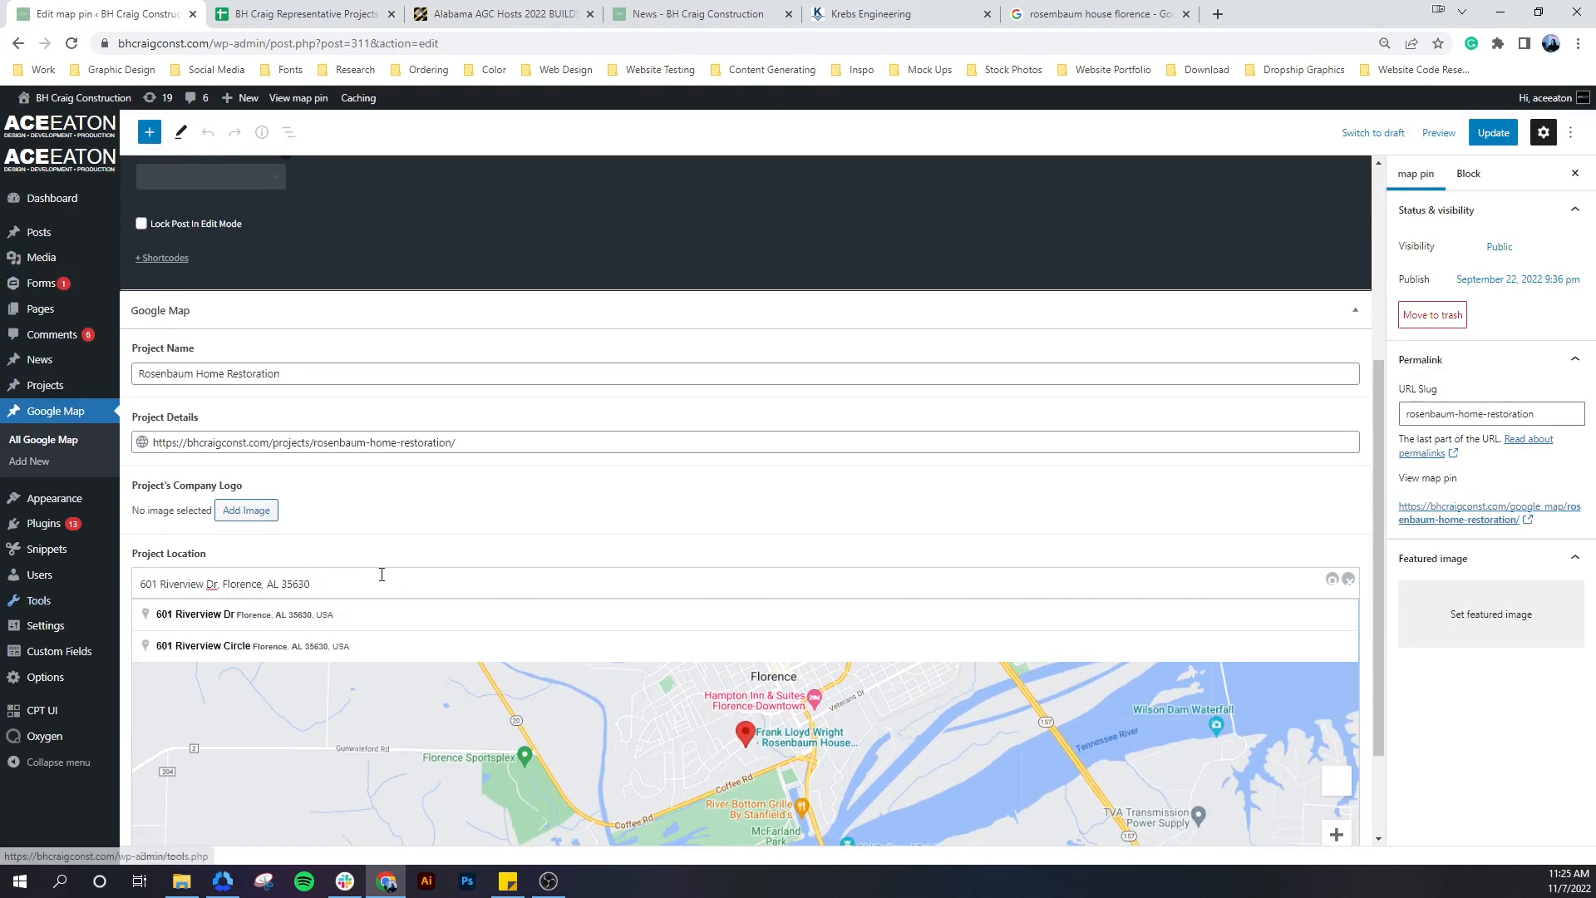
left_click(343, 617)
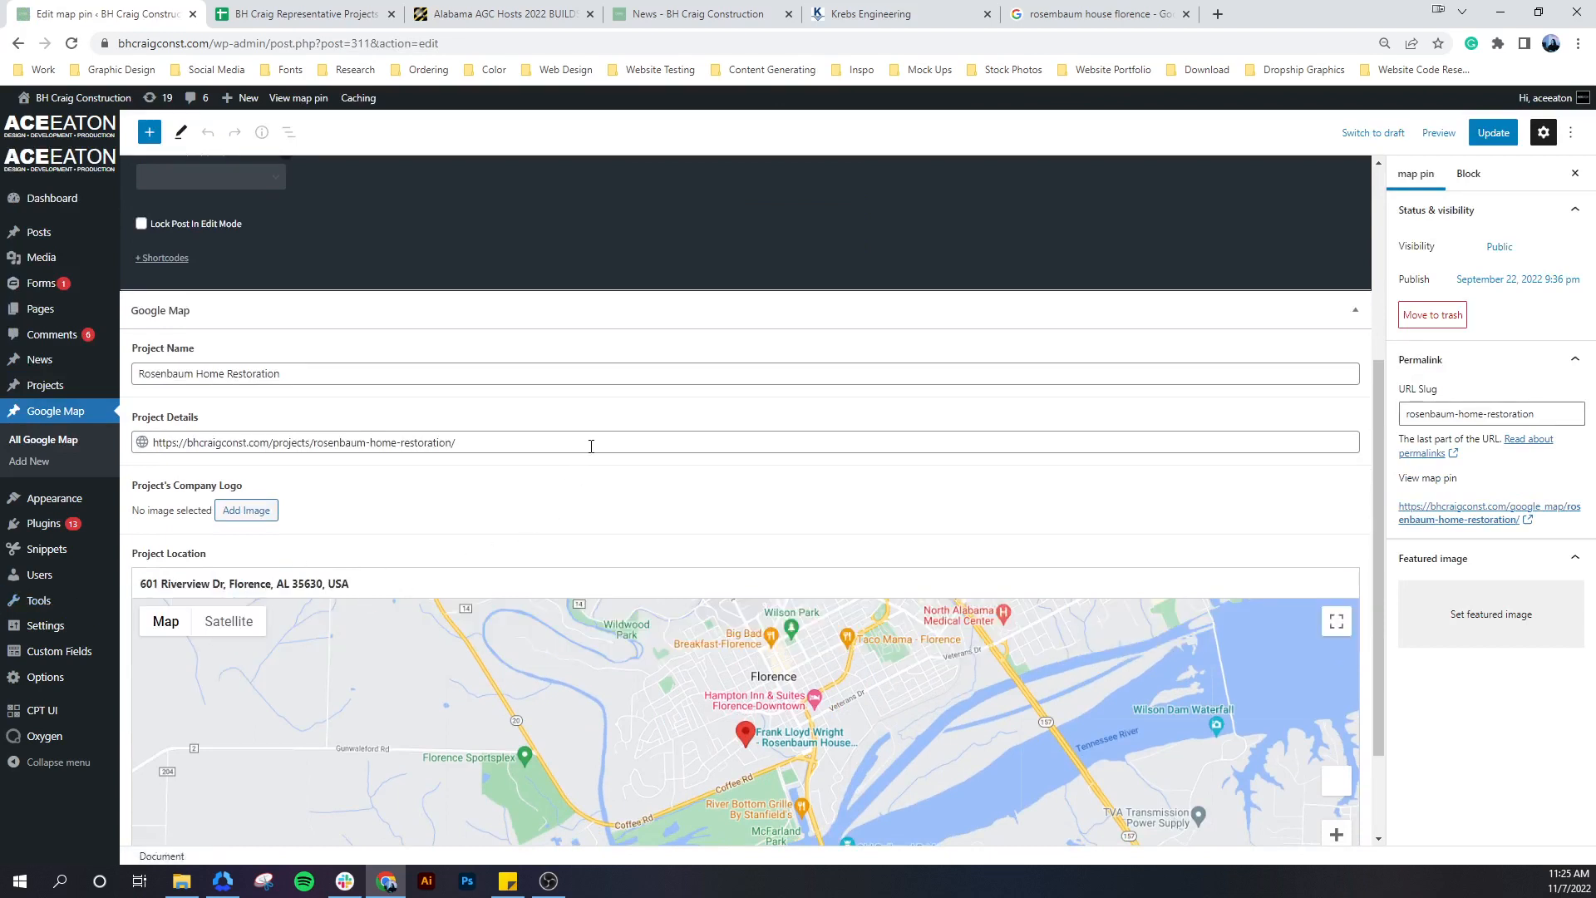
left_click(1493, 132)
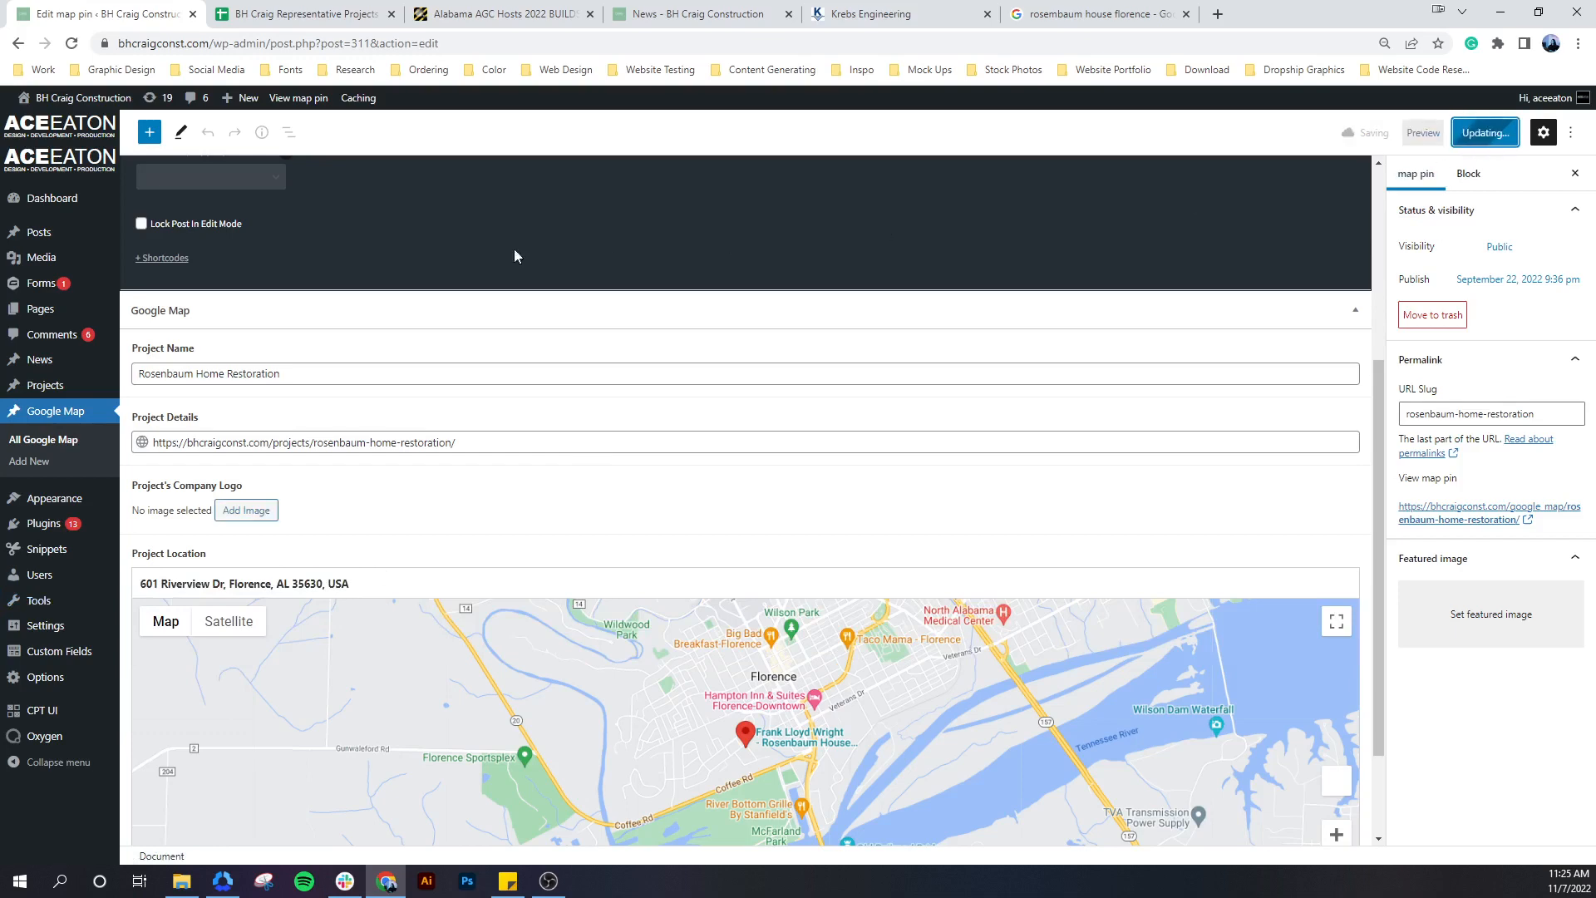
mouse_move(42, 367)
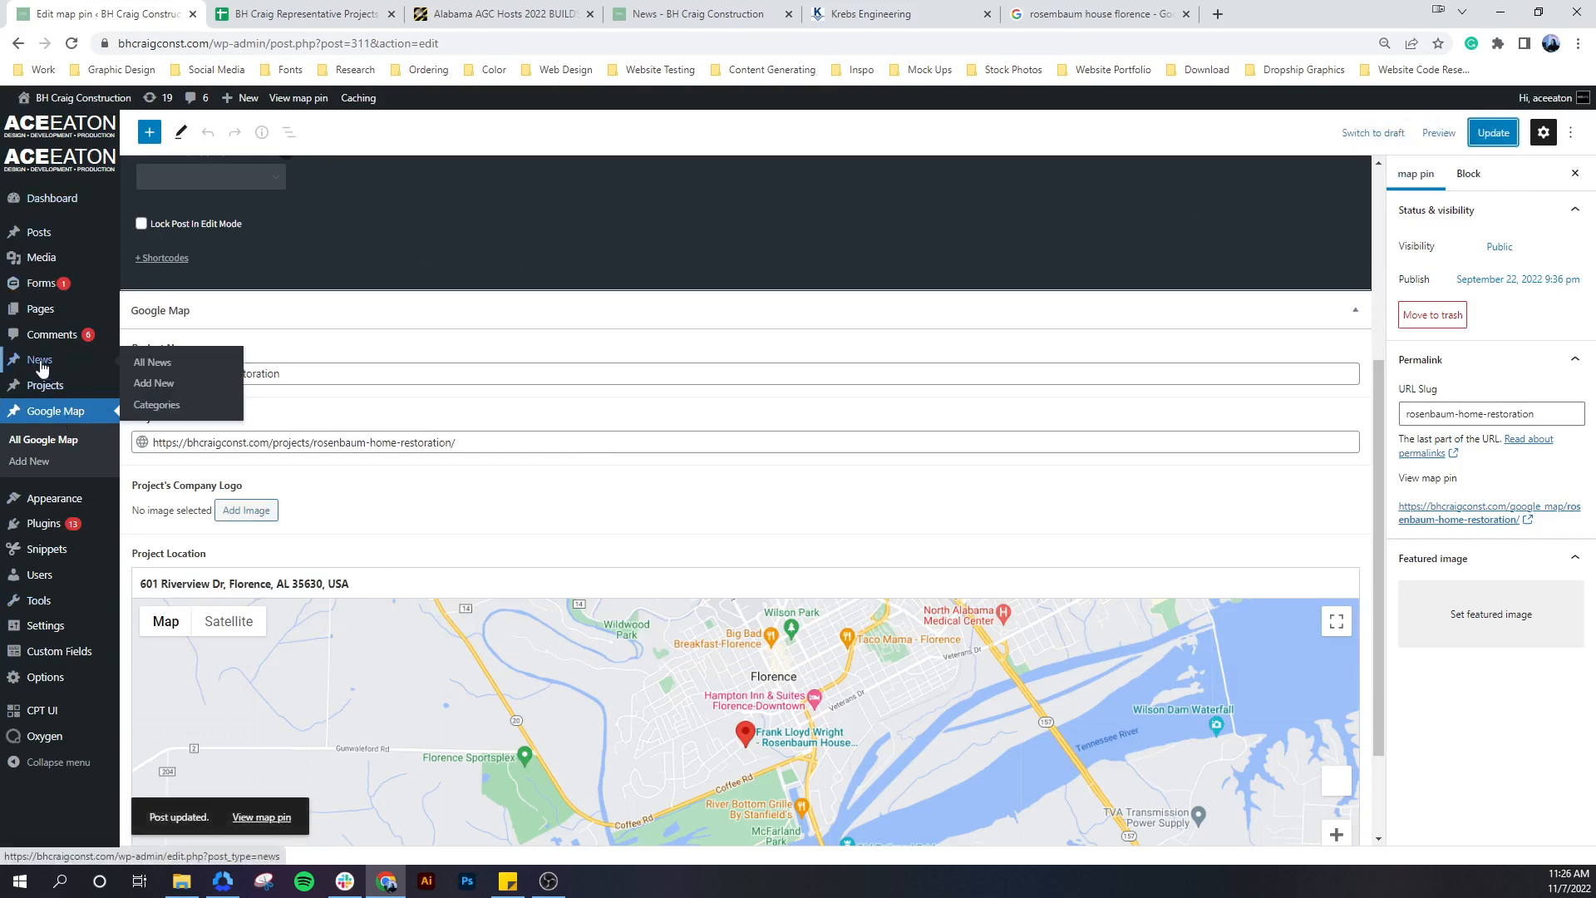
left_click(46, 385)
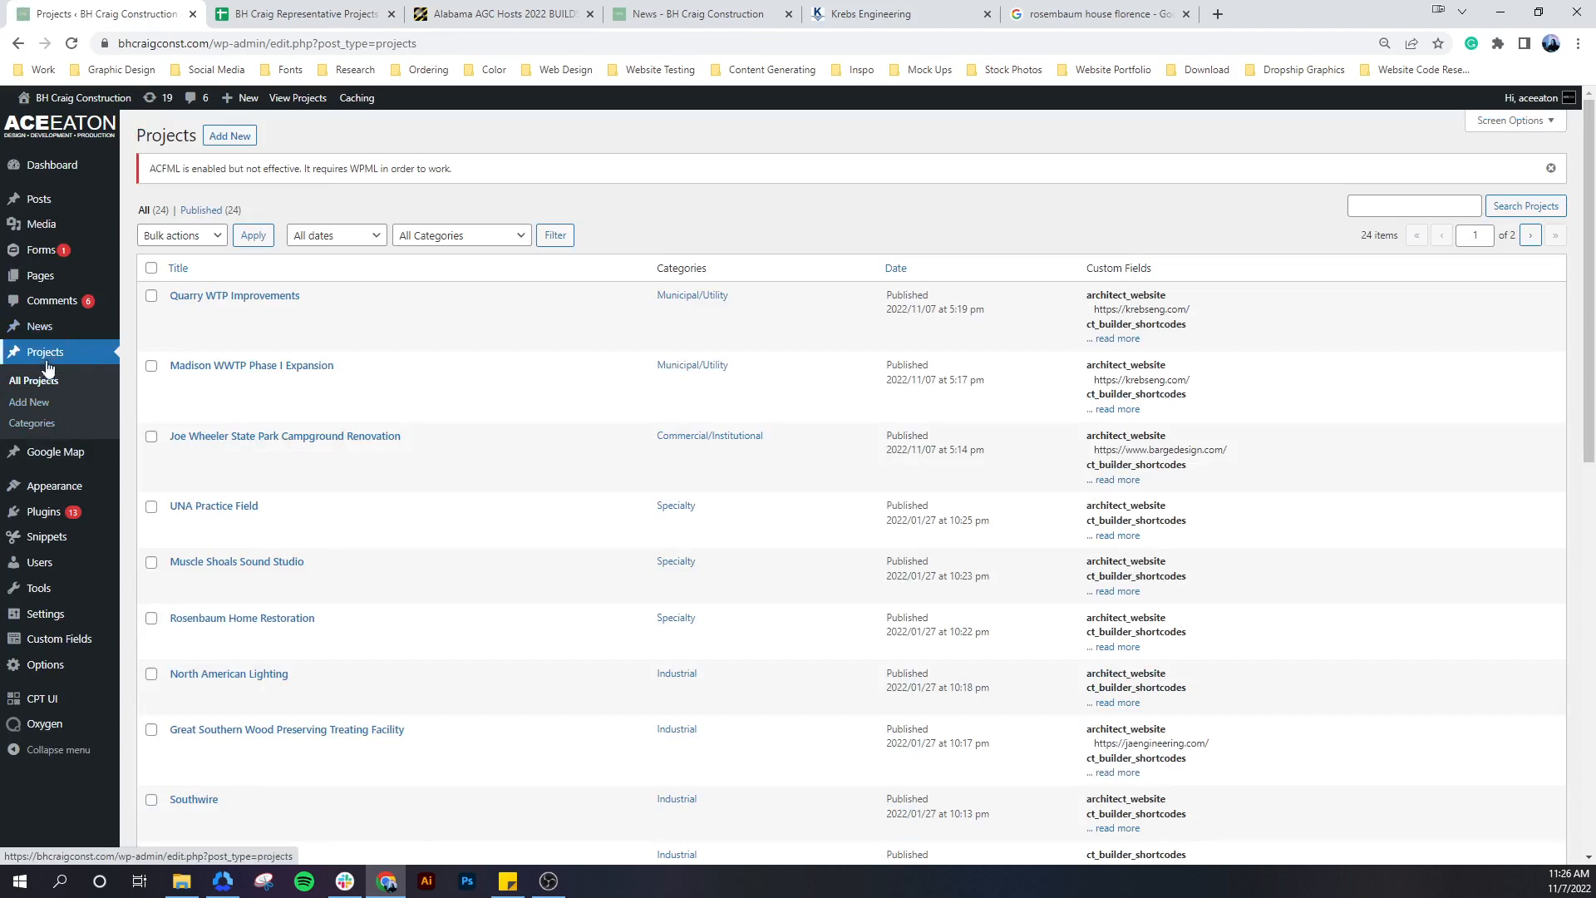
left_click(34, 380)
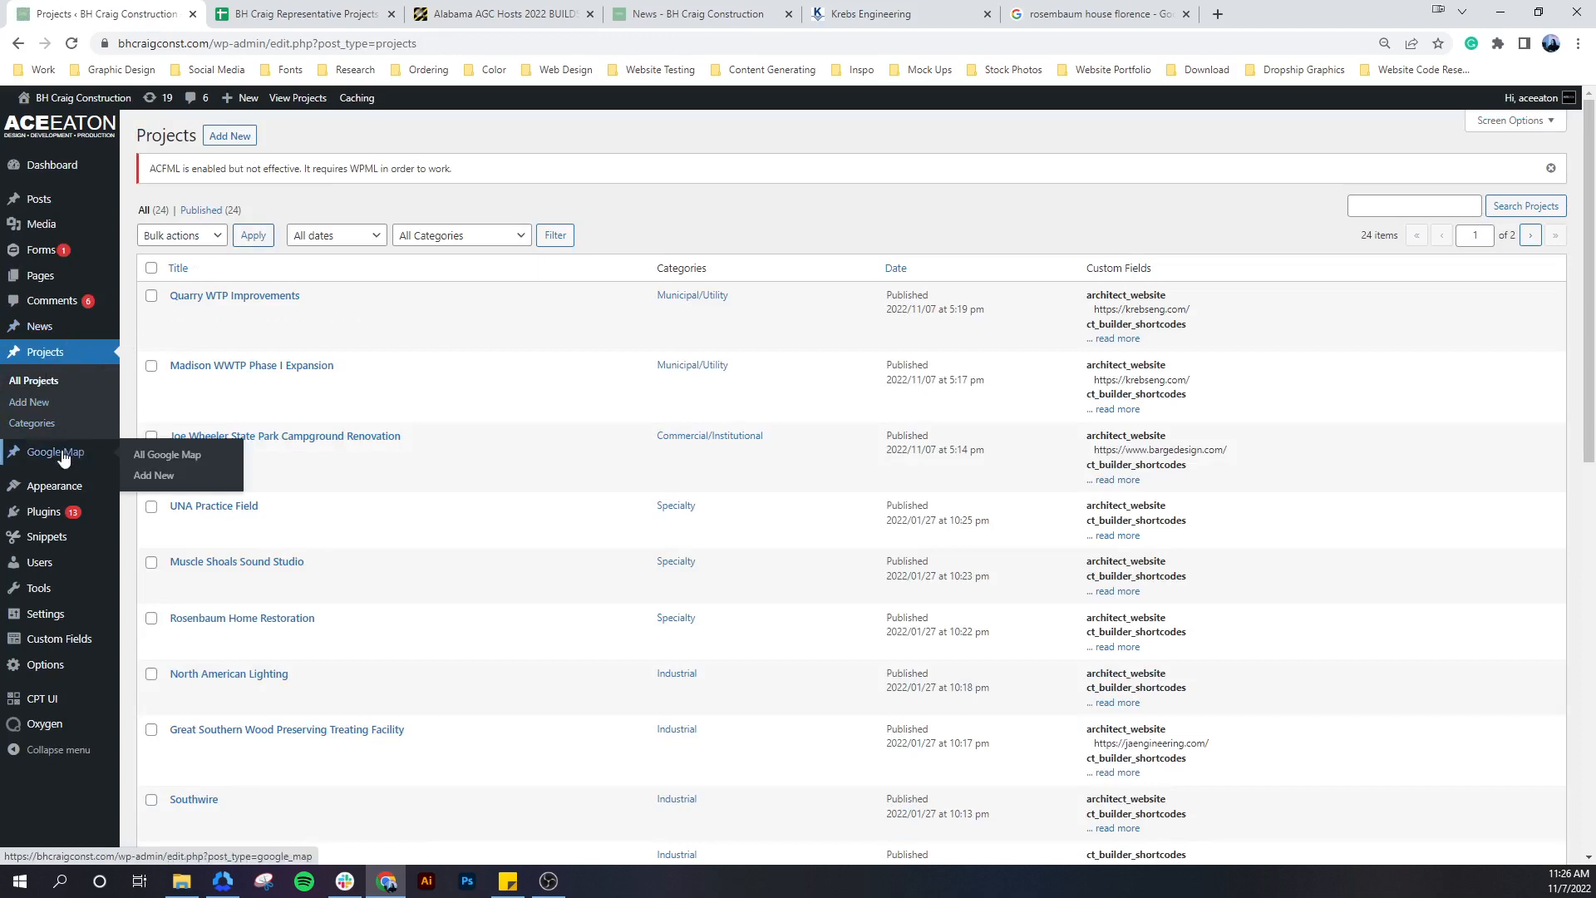
left_click(106, 453)
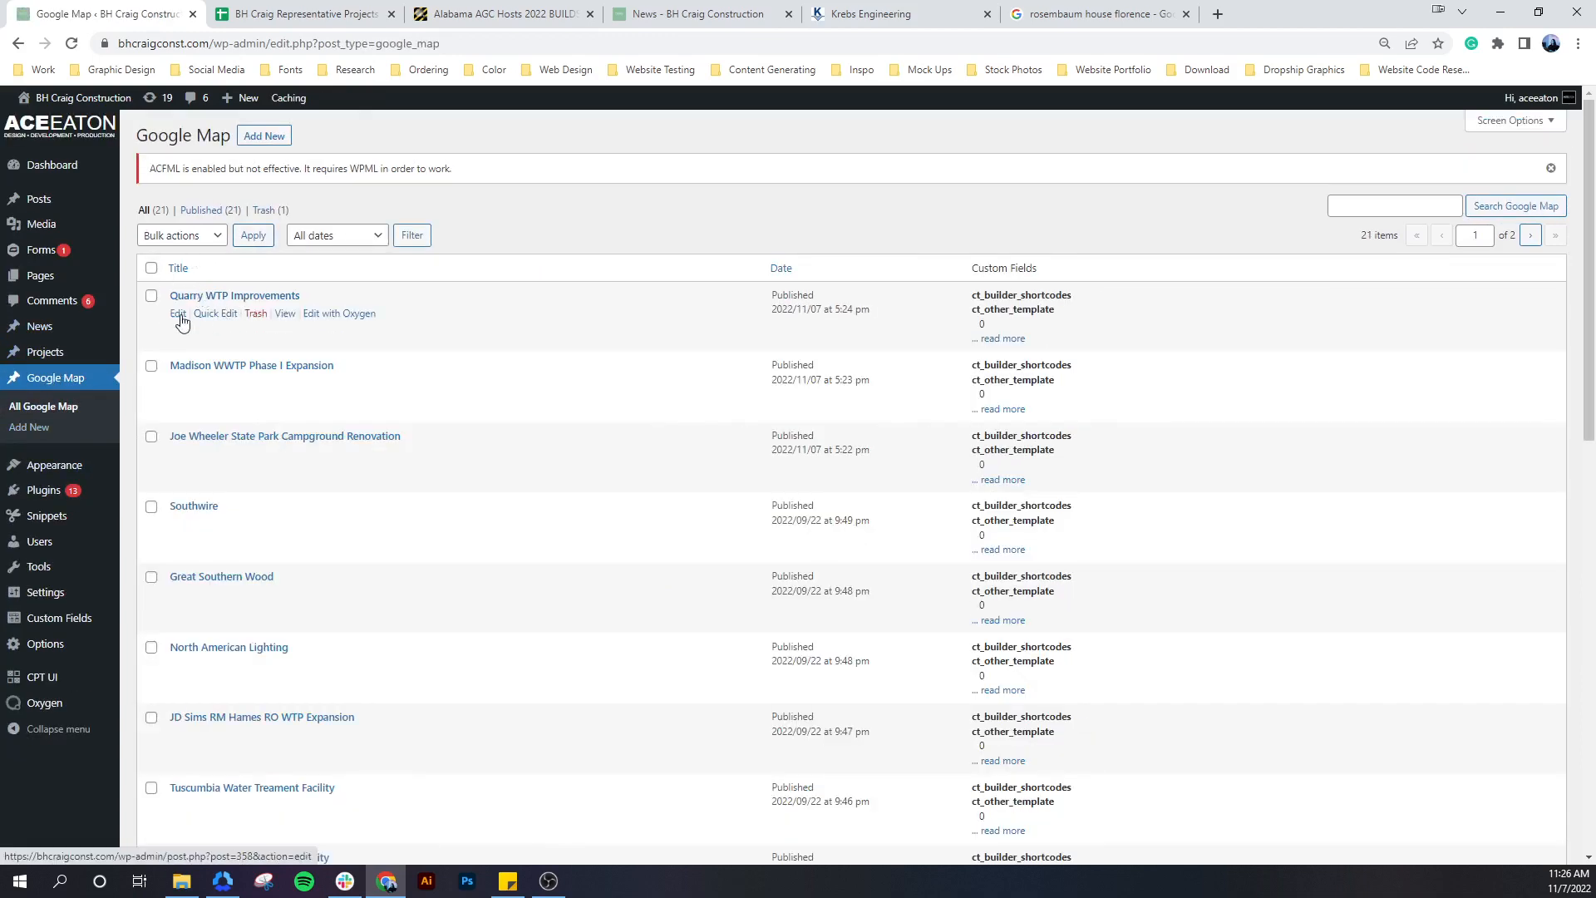
mouse_move(130, 331)
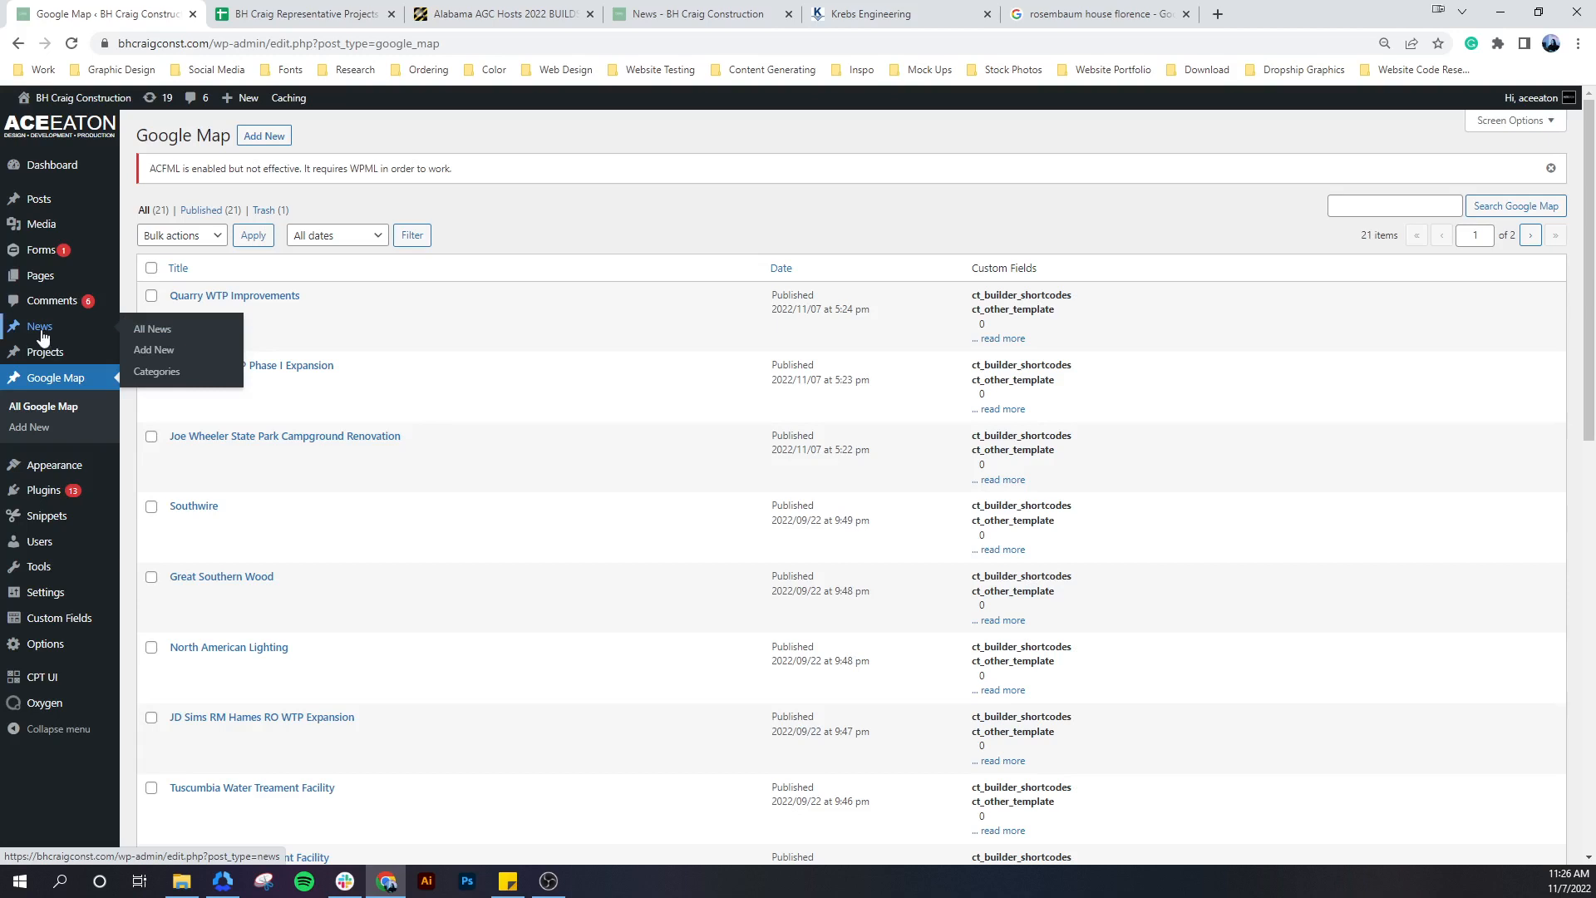
Close the Google search and Krebs Engineering pages and look over the Alabama AGC 2022 BUILDSouth Awards article
left_click(1186, 15)
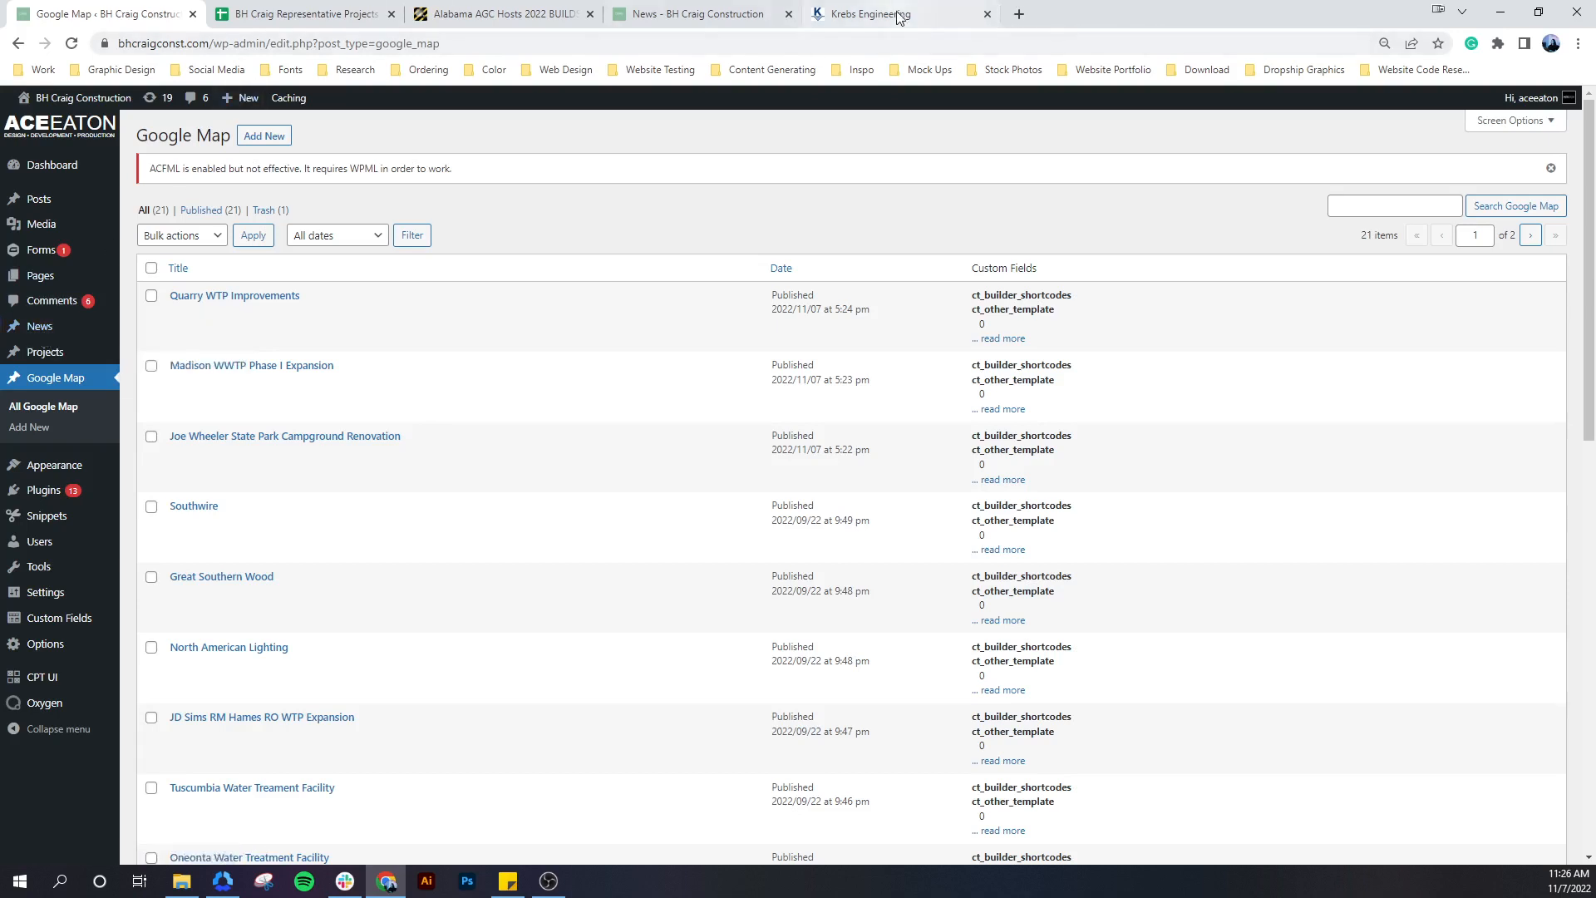
left_click(985, 15)
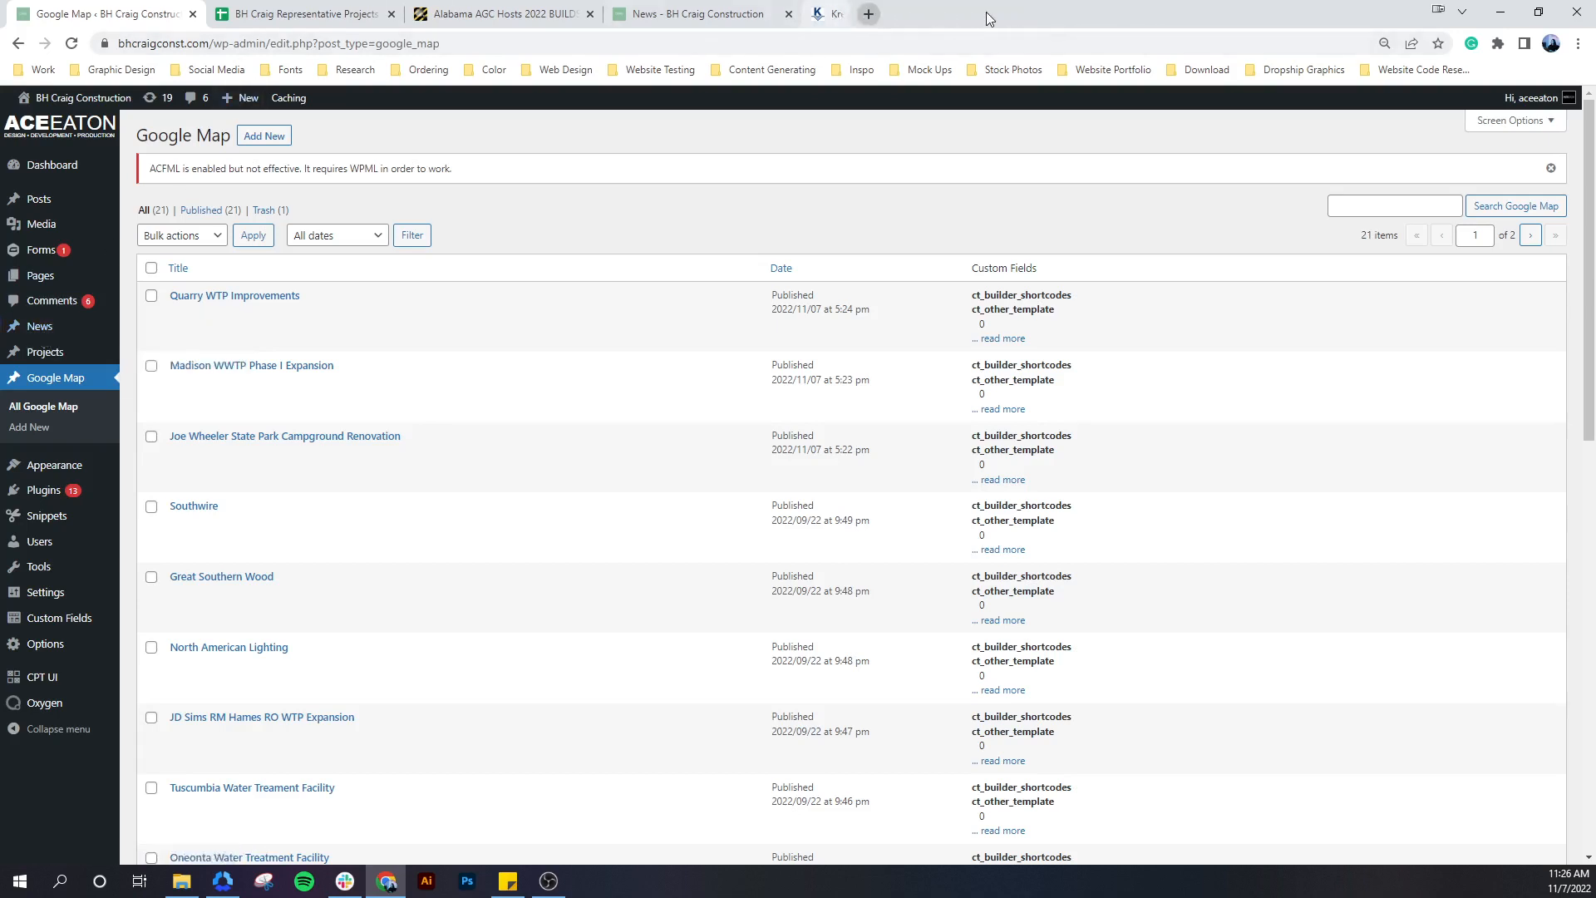
left_click(463, 19)
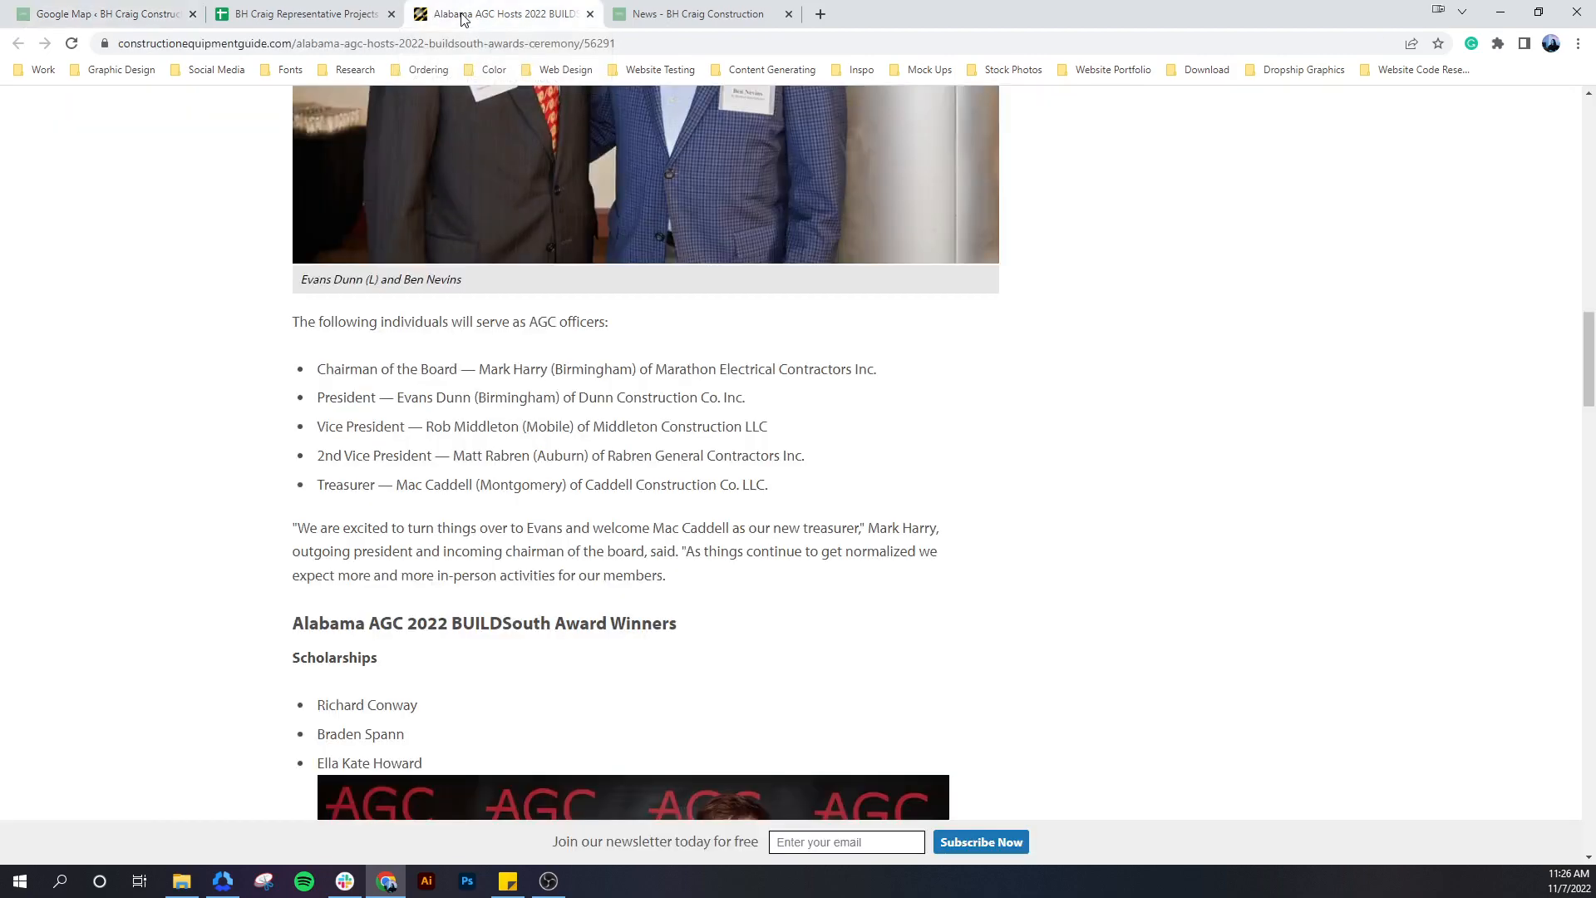
scroll(604, 320, "up", 15)
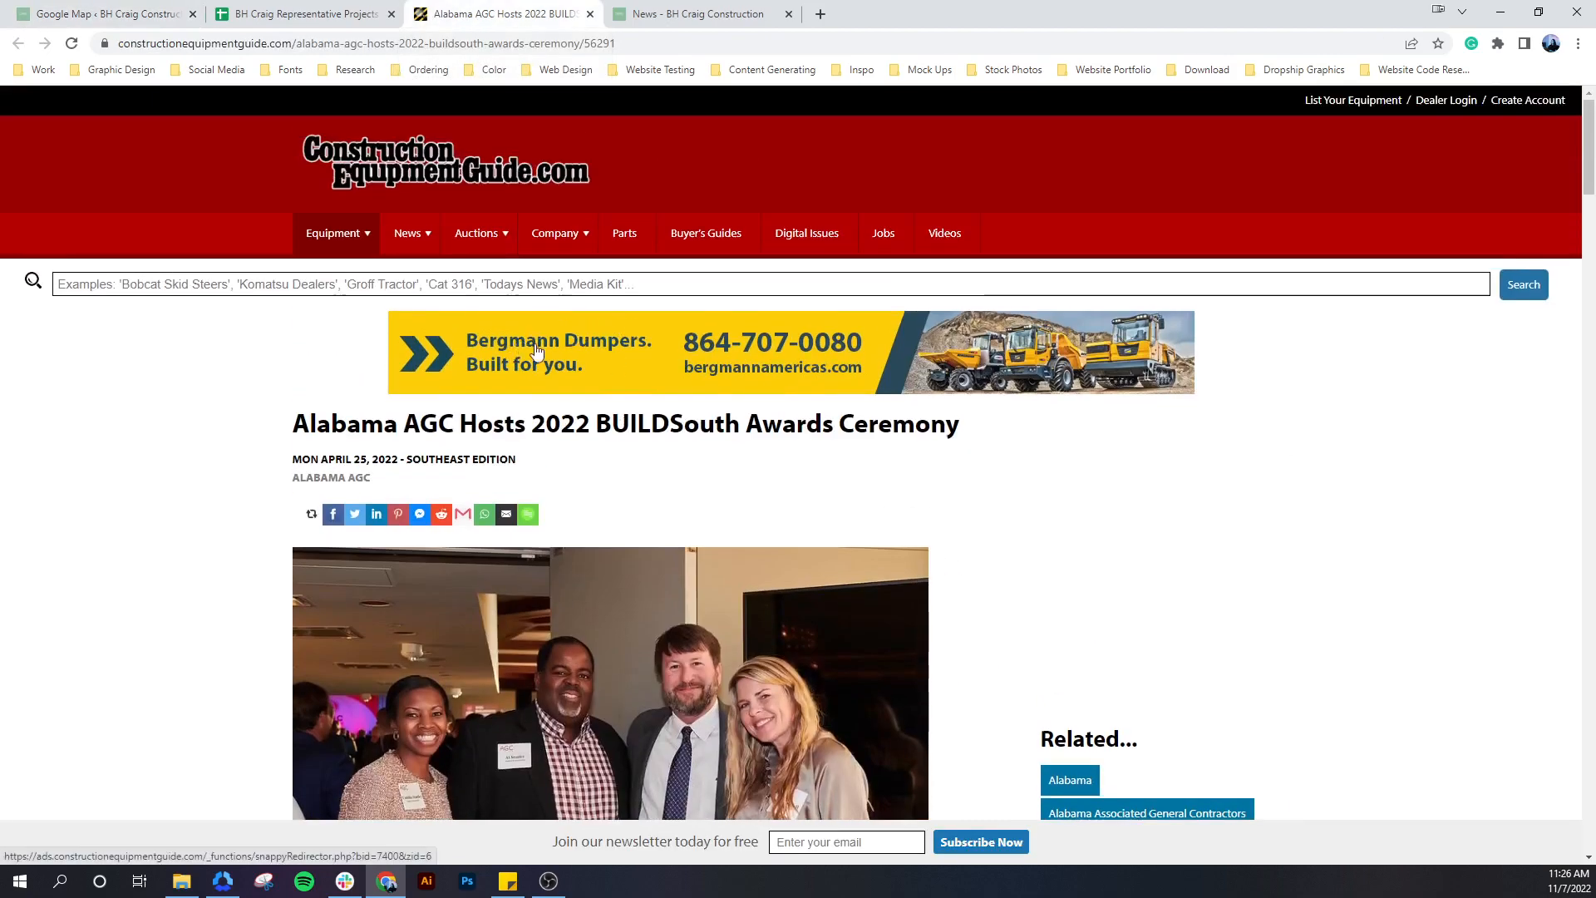
scroll(536, 350, "down", 3)
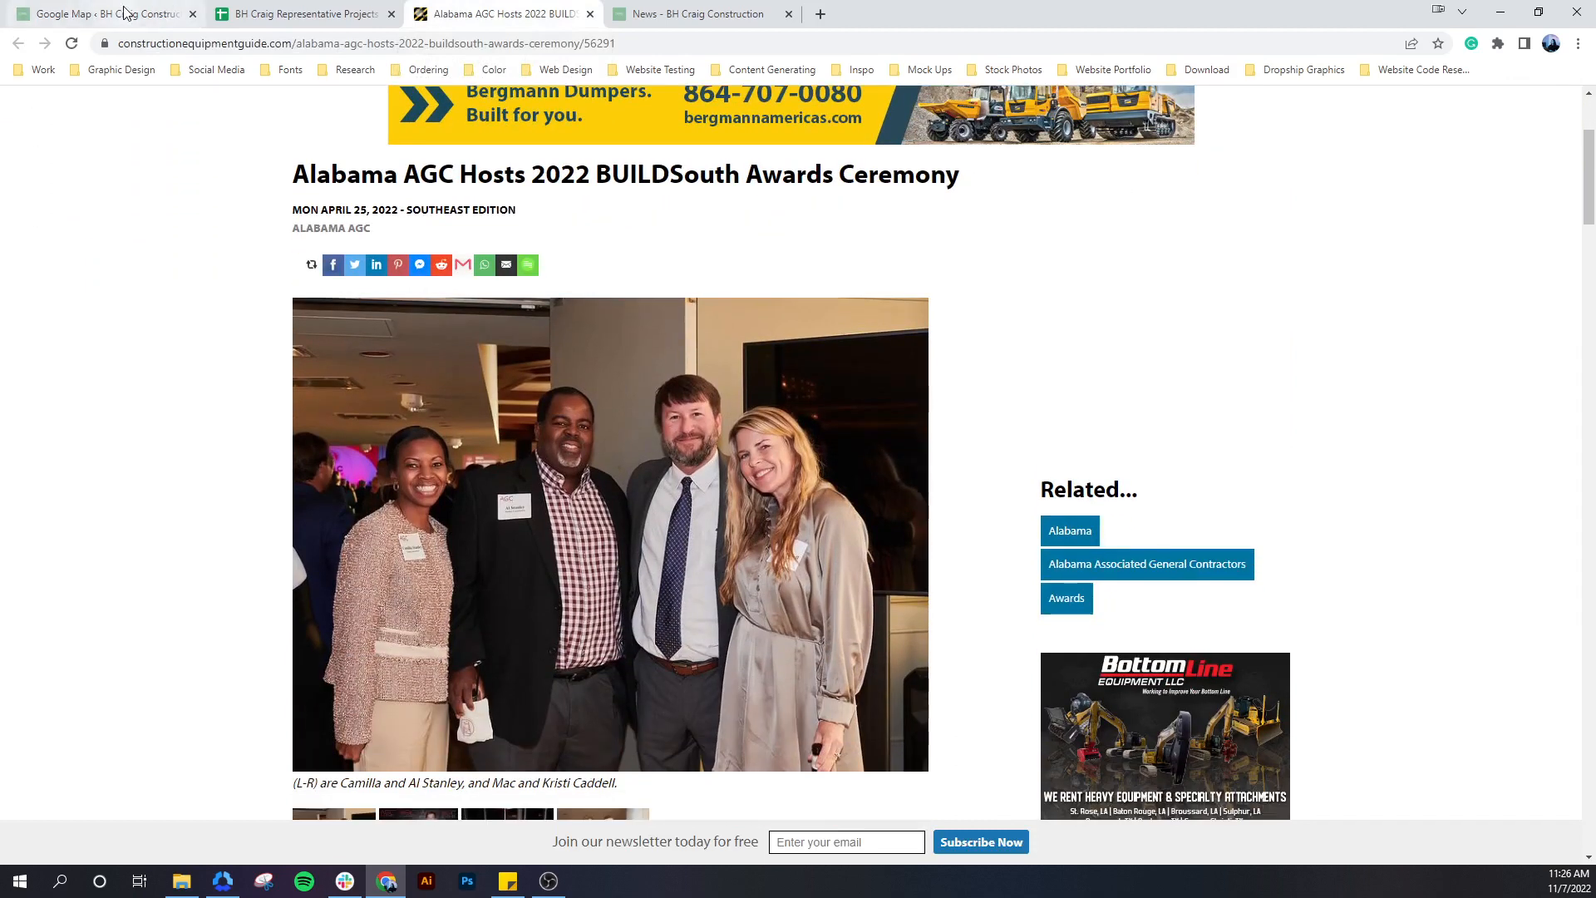
Open the News entries in the site admin, look over the live News page's articles and start a new News entry
left_click(124, 14)
left_click(39, 326)
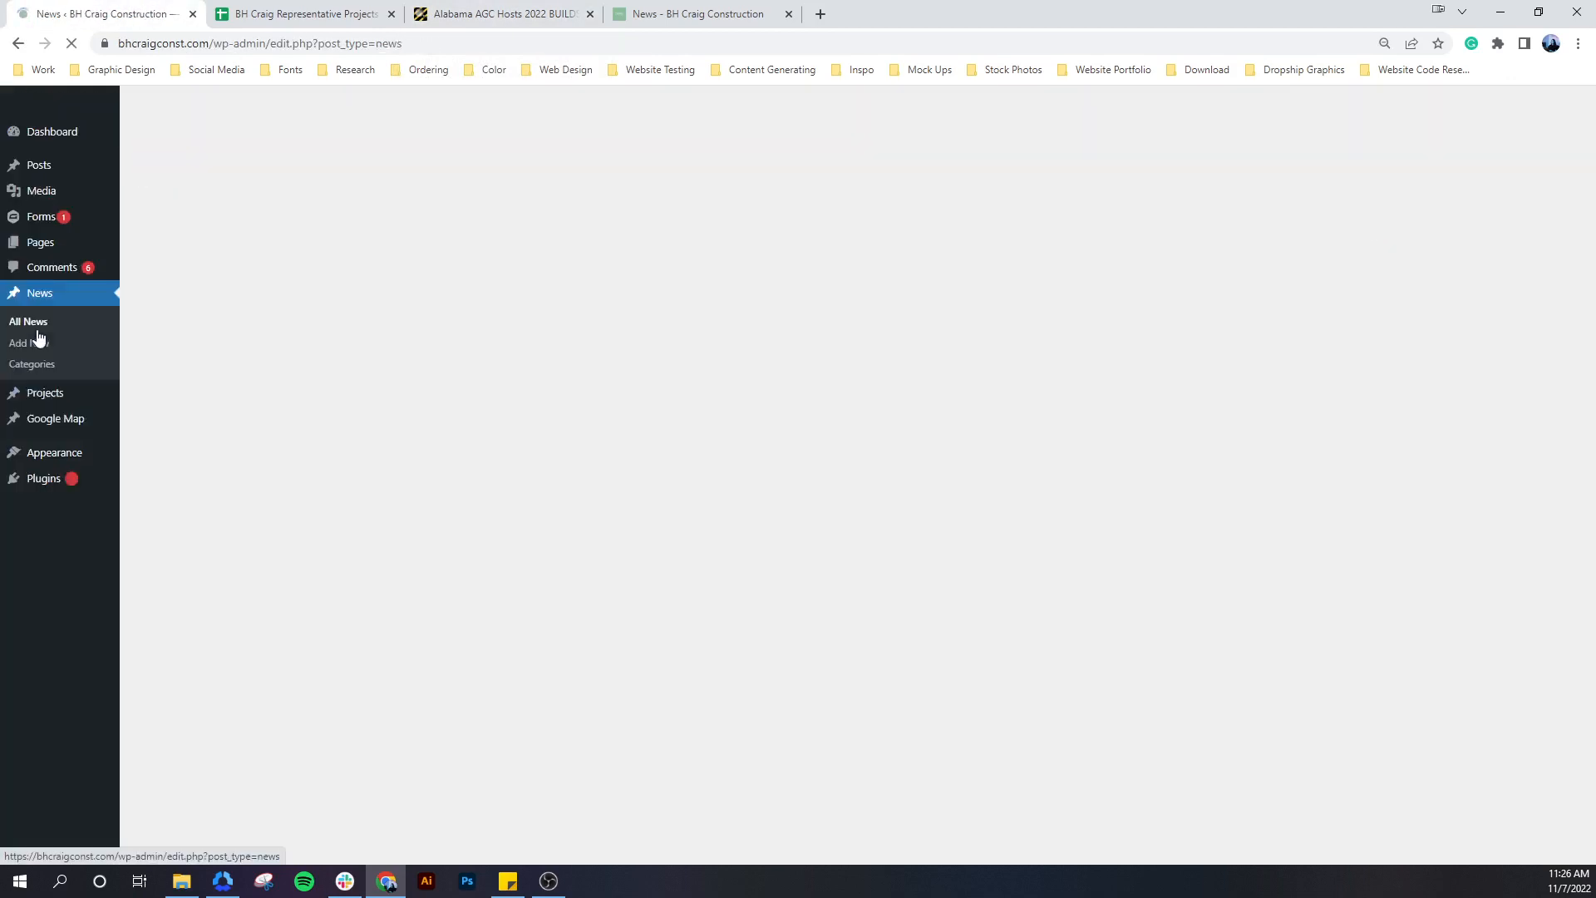
left_click(688, 13)
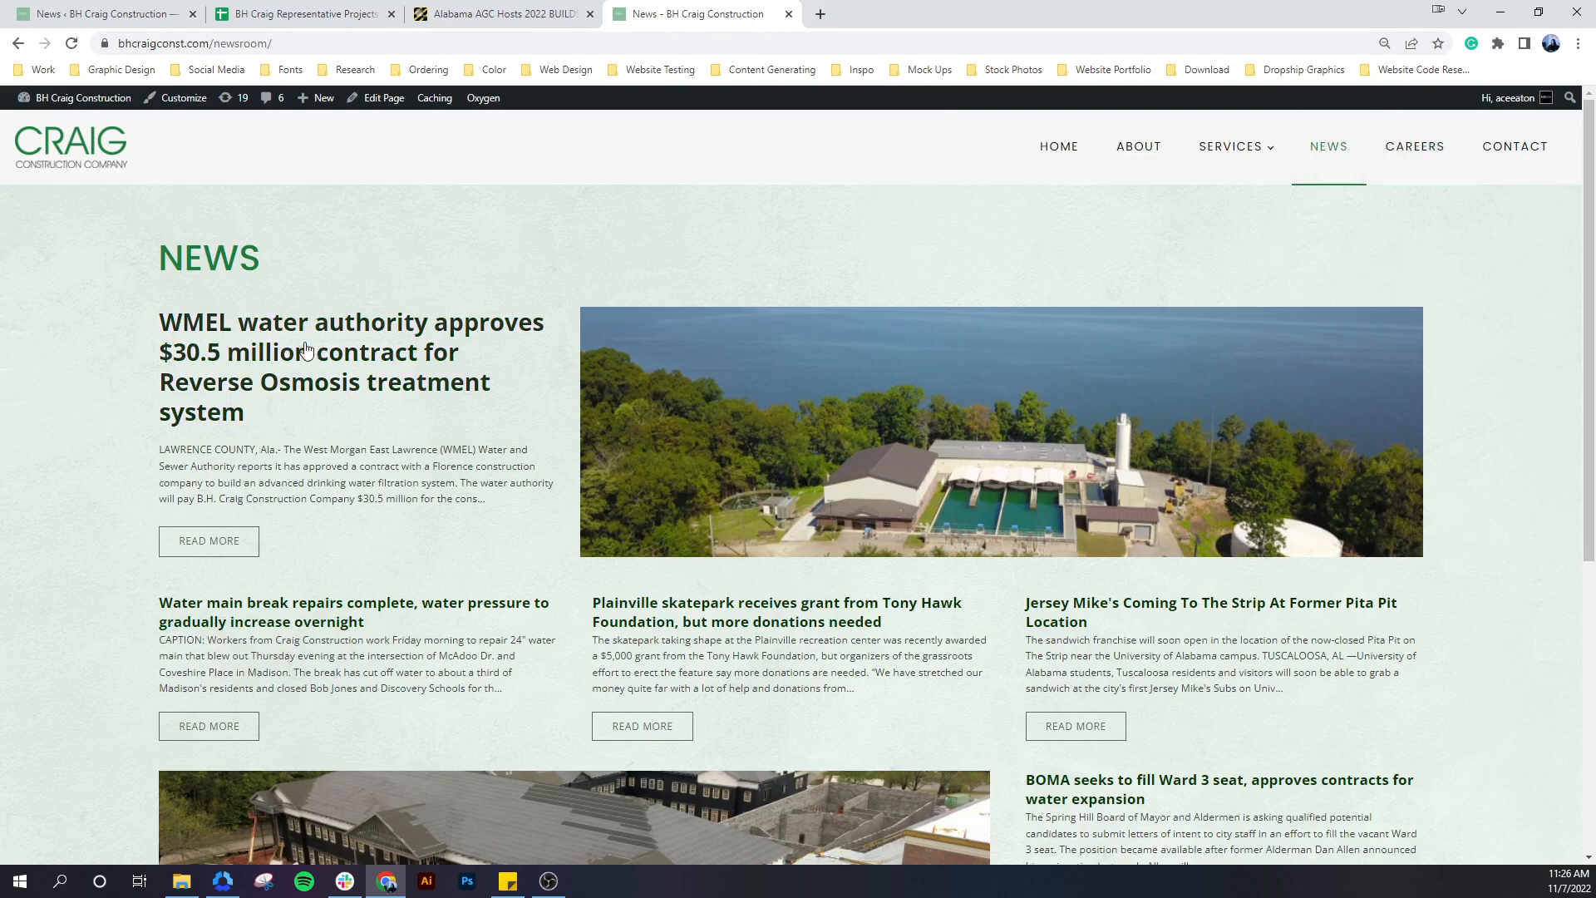
scroll(1052, 482, "down", 4)
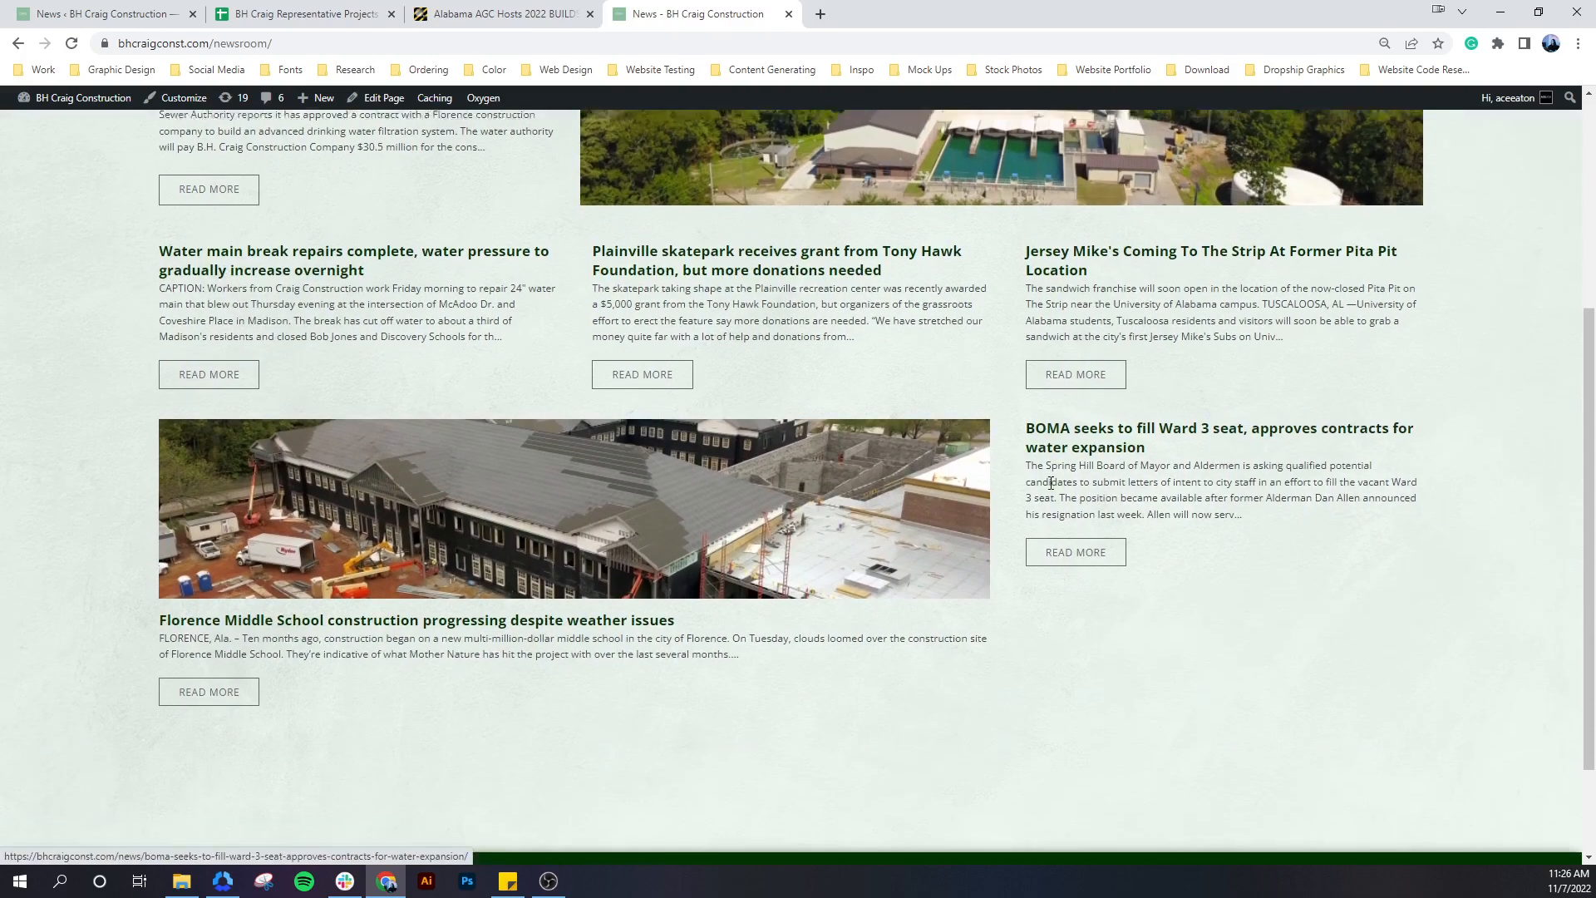
scroll(1051, 483, "down", 2)
scroll(944, 455, "up", 6)
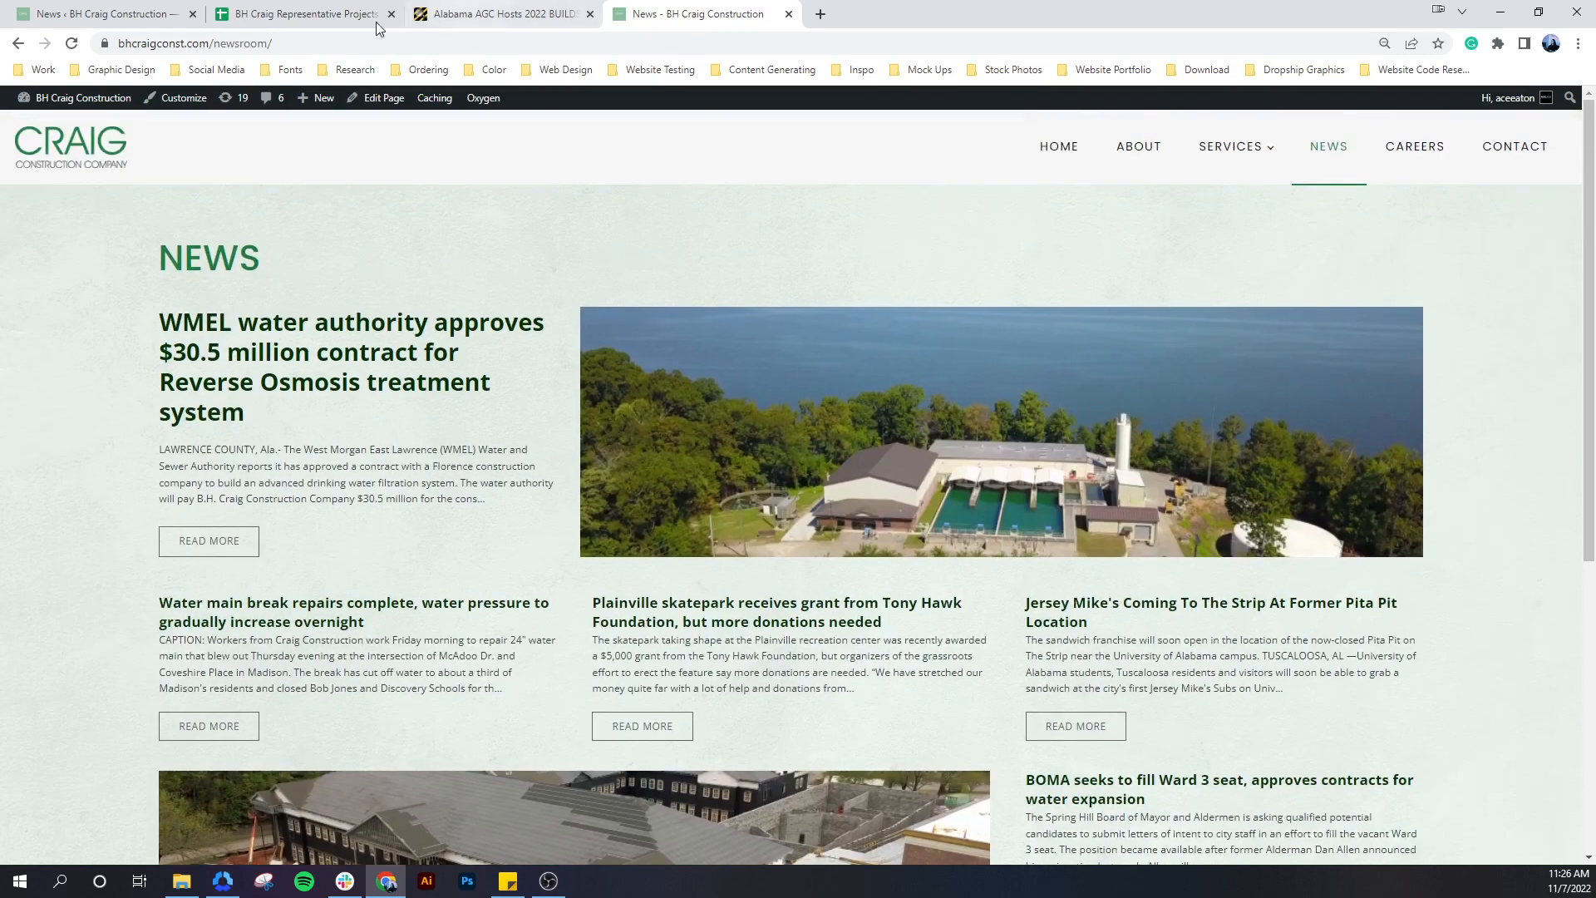
left_click(83, 14)
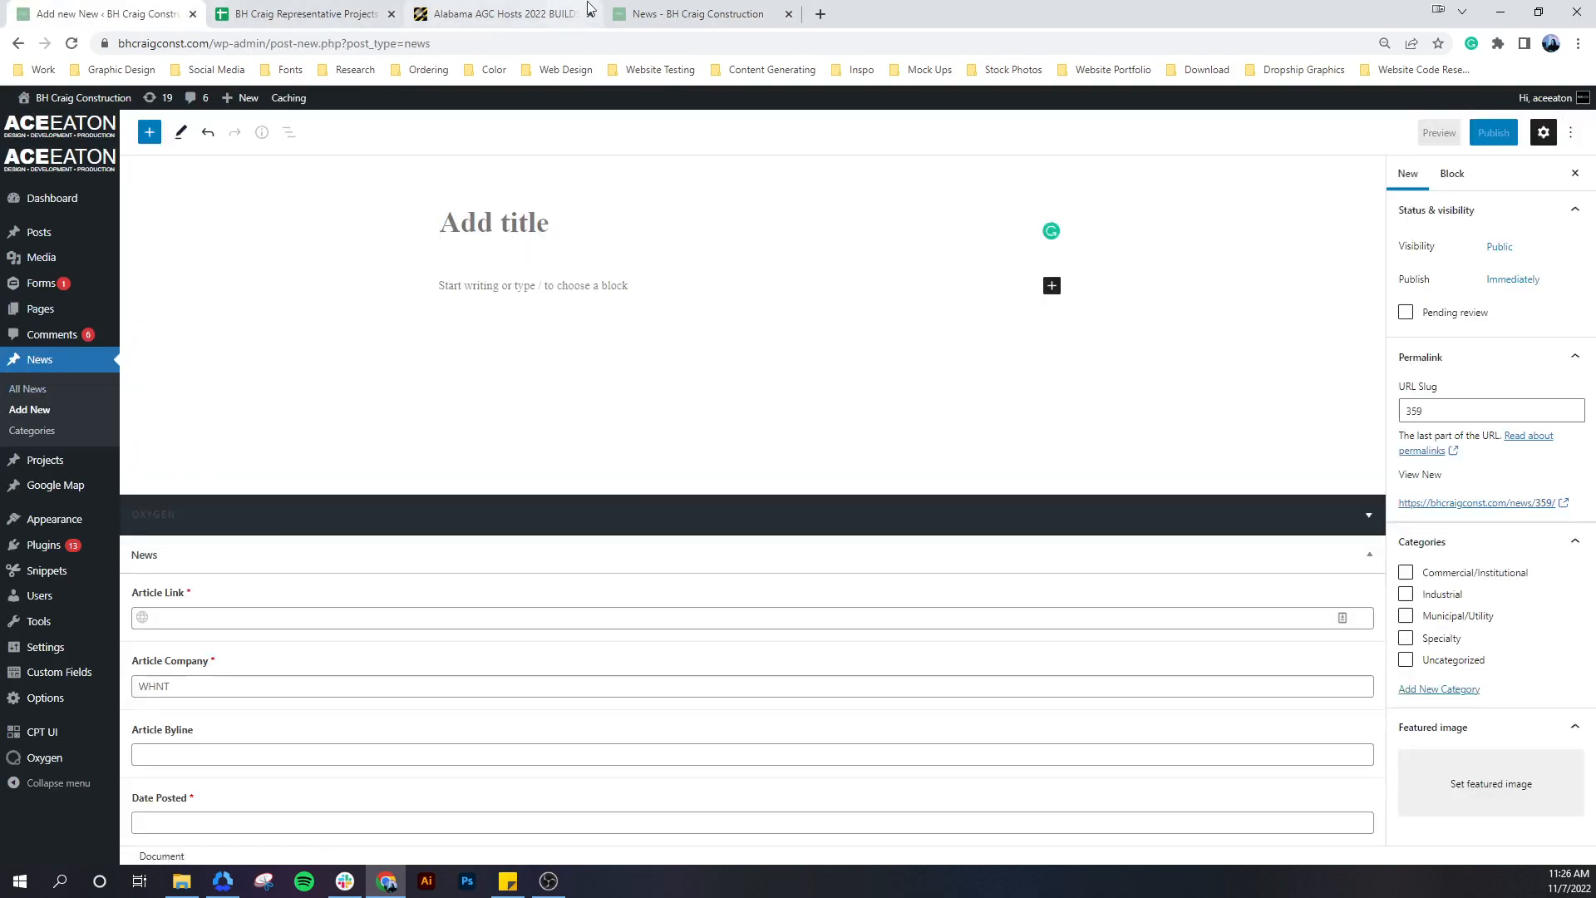
Copy the headline "Alabama AGC Hosts 2022 BUILDSouth Awards Ceremony" from the source article into the new News entry's title
left_click(529, 10)
scroll(491, 371, "up", 3)
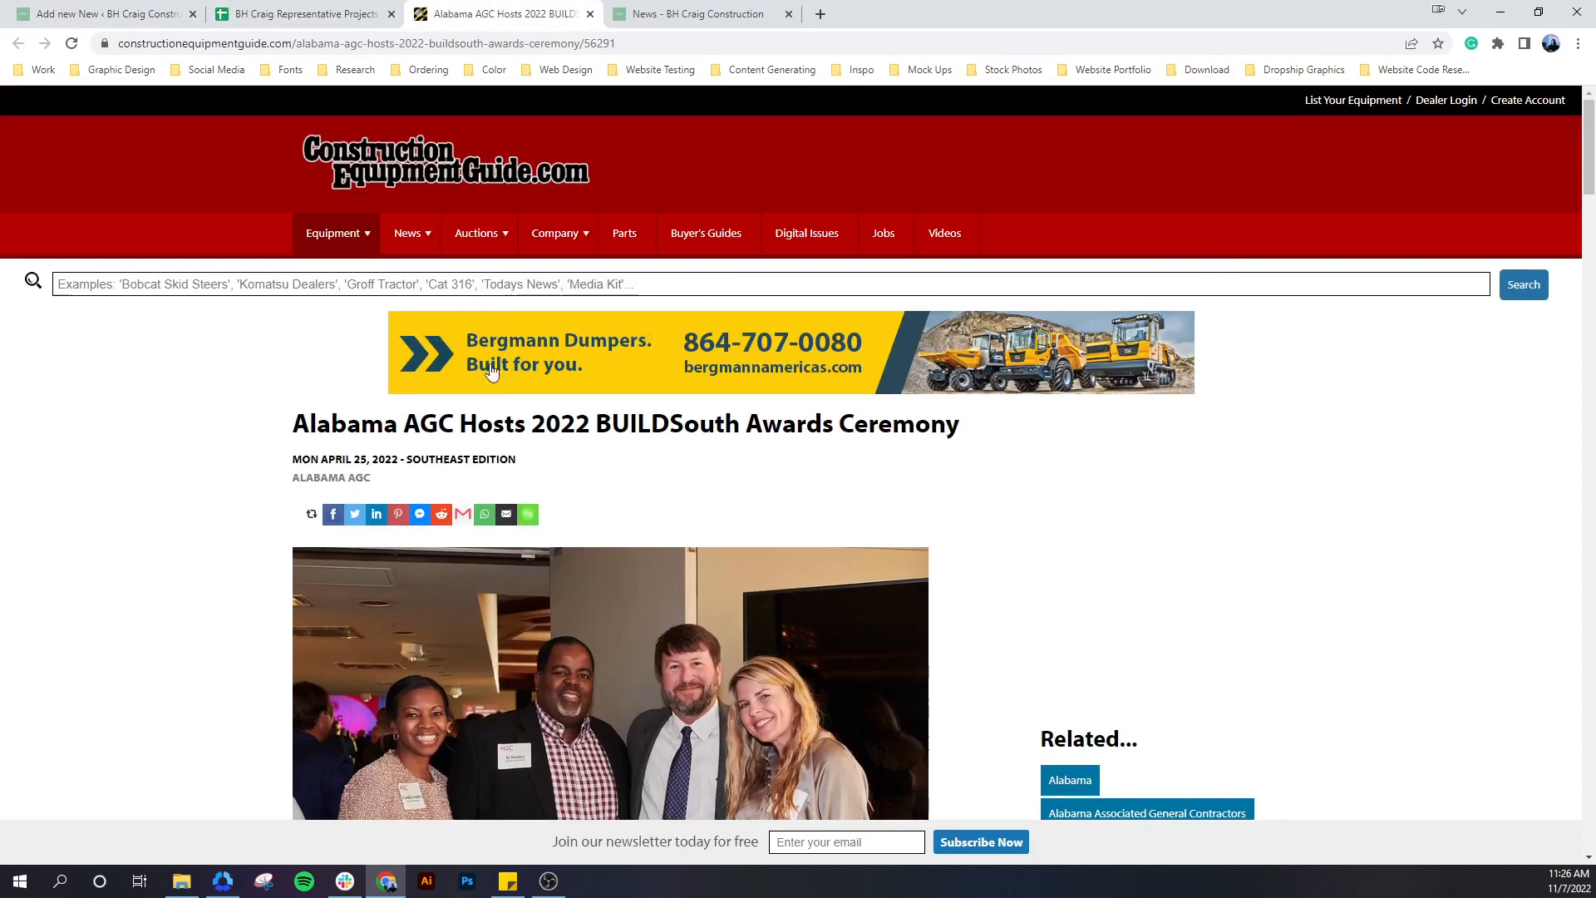
triple_click(357, 426)
key("ctrl+c")
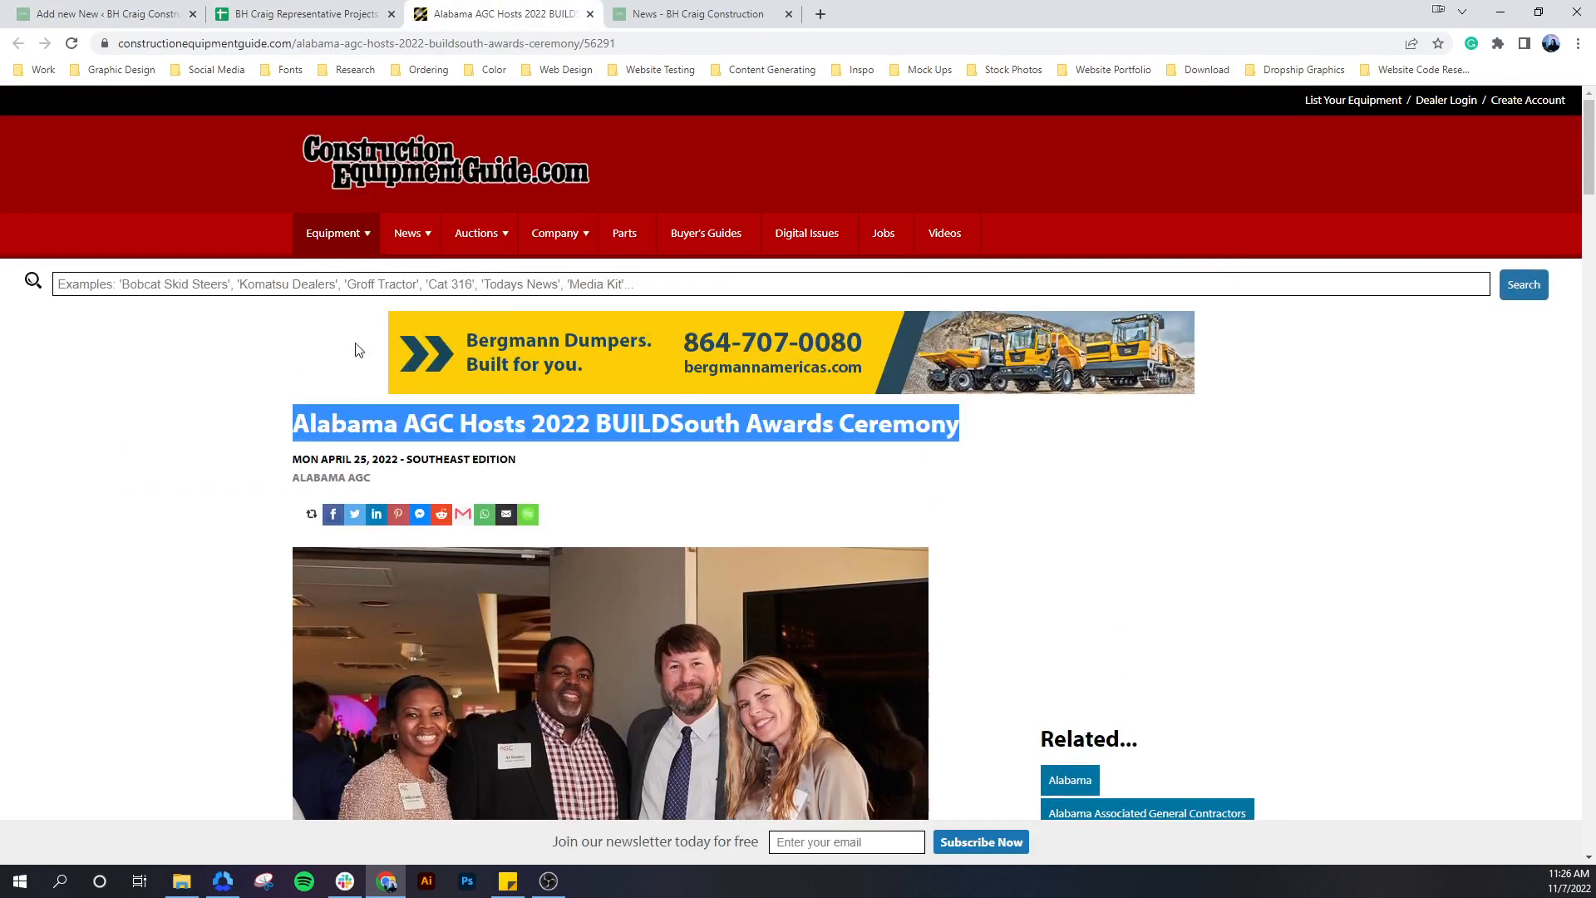
left_click(149, 14)
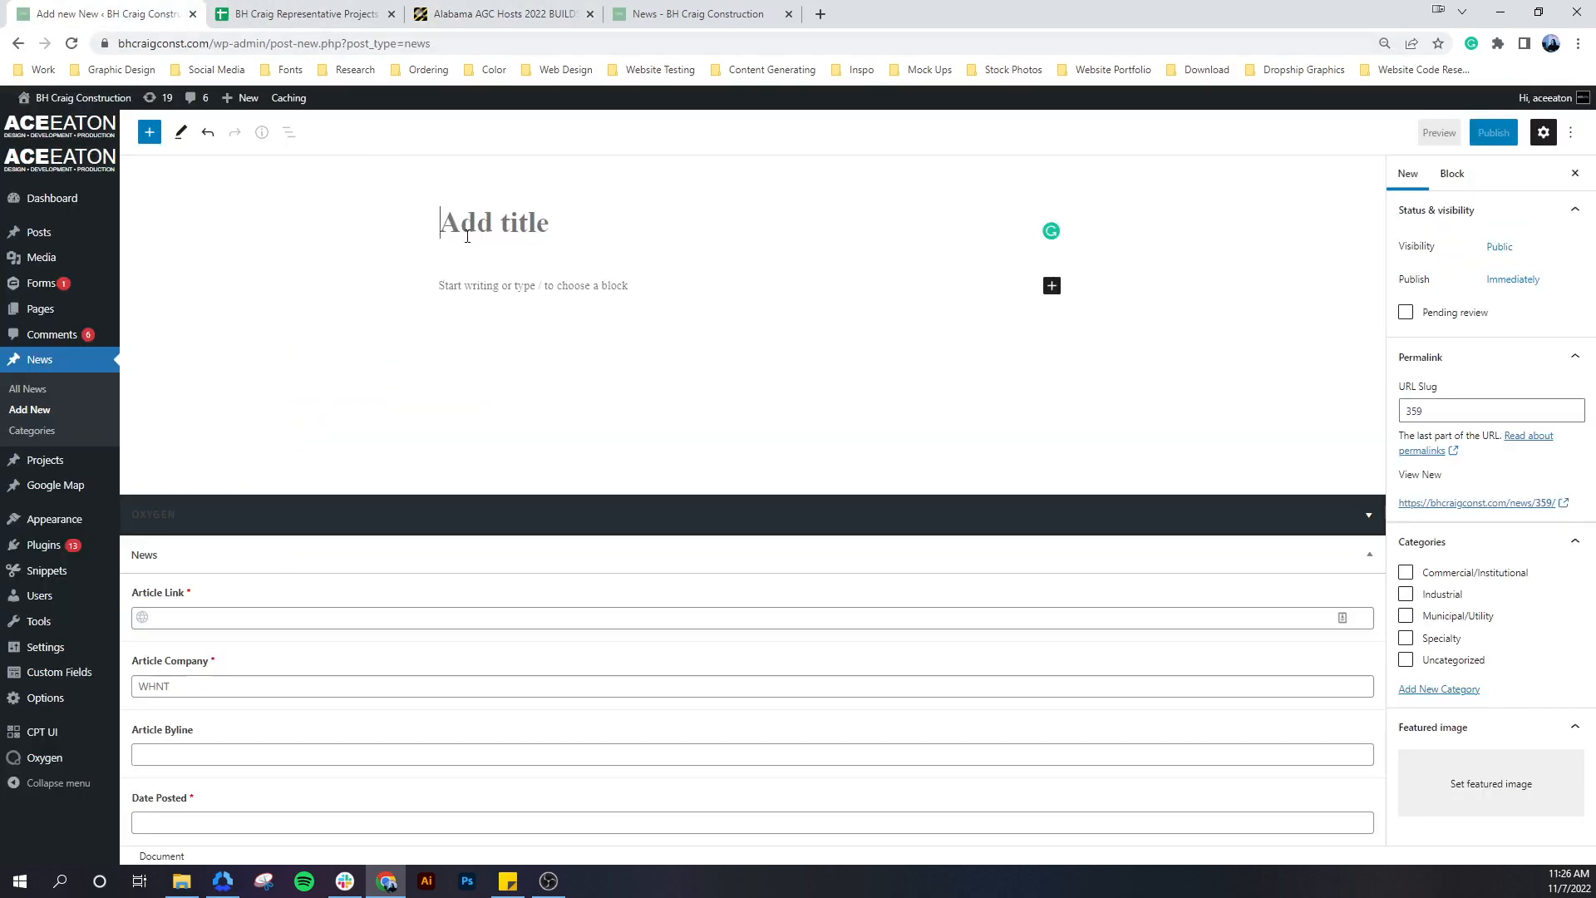
key("ctrl+v")
Copy the source article's text from its opening paragraph through the Hall of Fame Inductee line into the News entry's body and review it
left_click(308, 14)
left_click(509, 14)
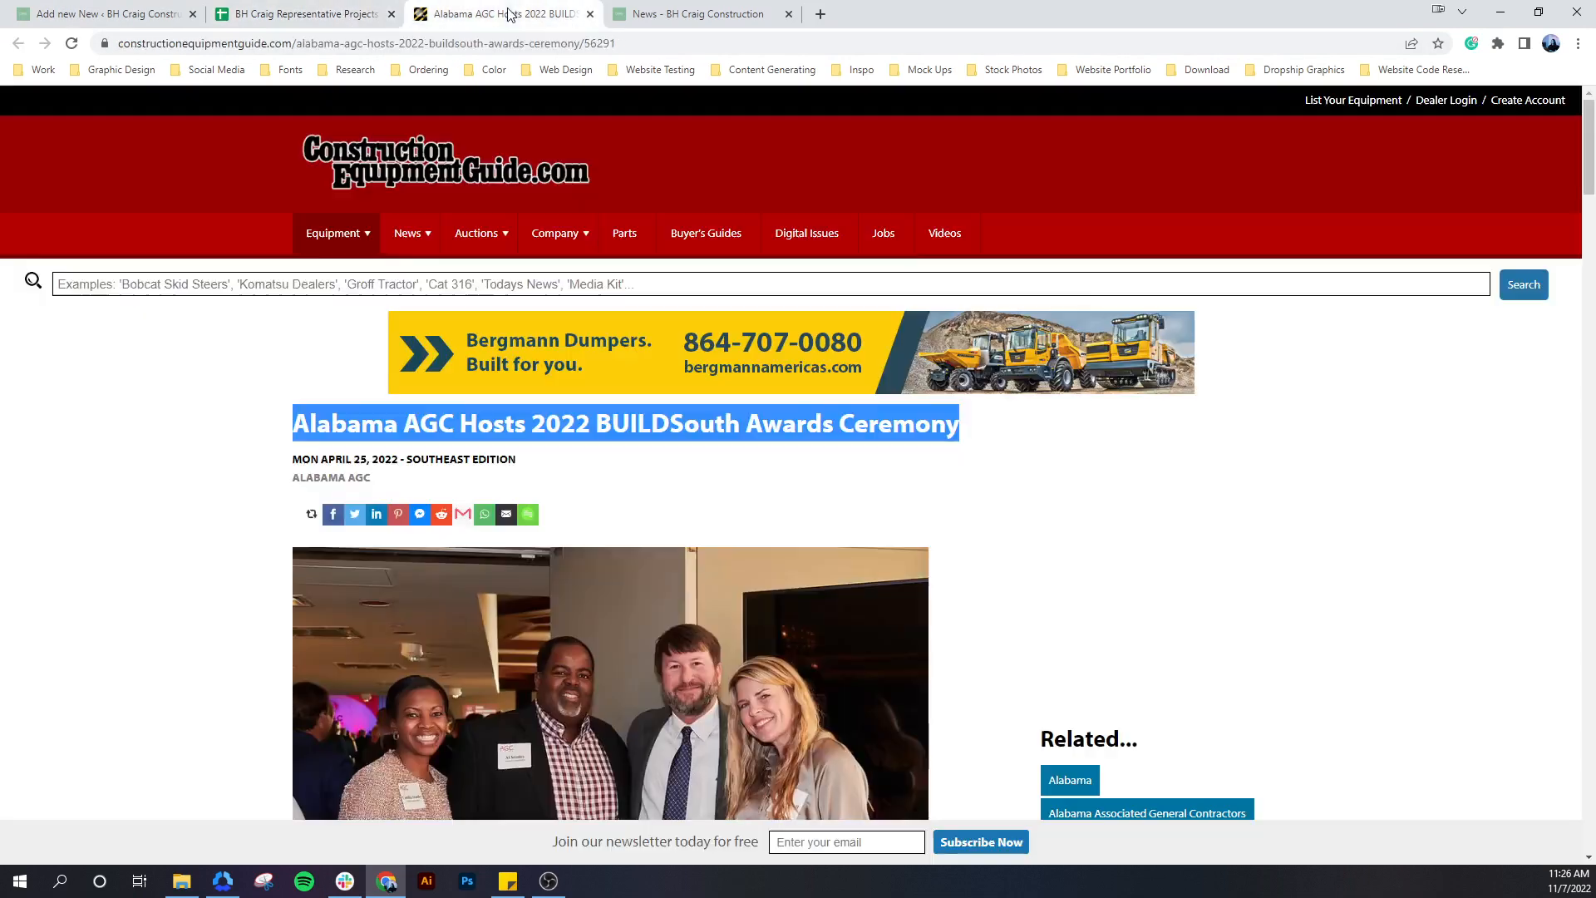
left_click(264, 547)
scroll(268, 562, "down", 2)
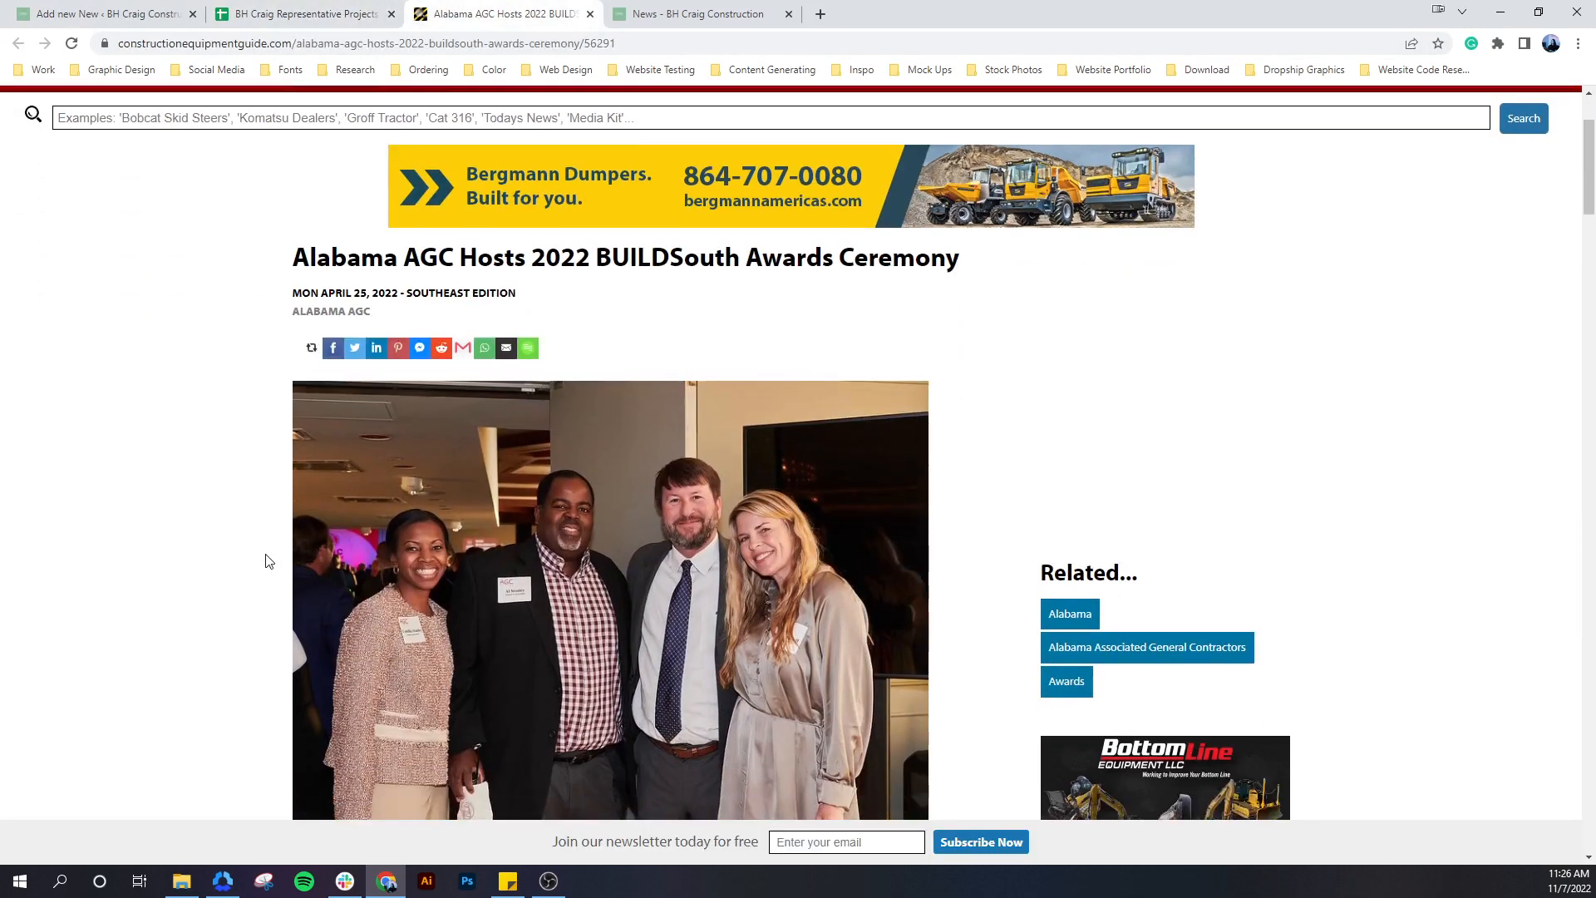
scroll(266, 561, "down", 6)
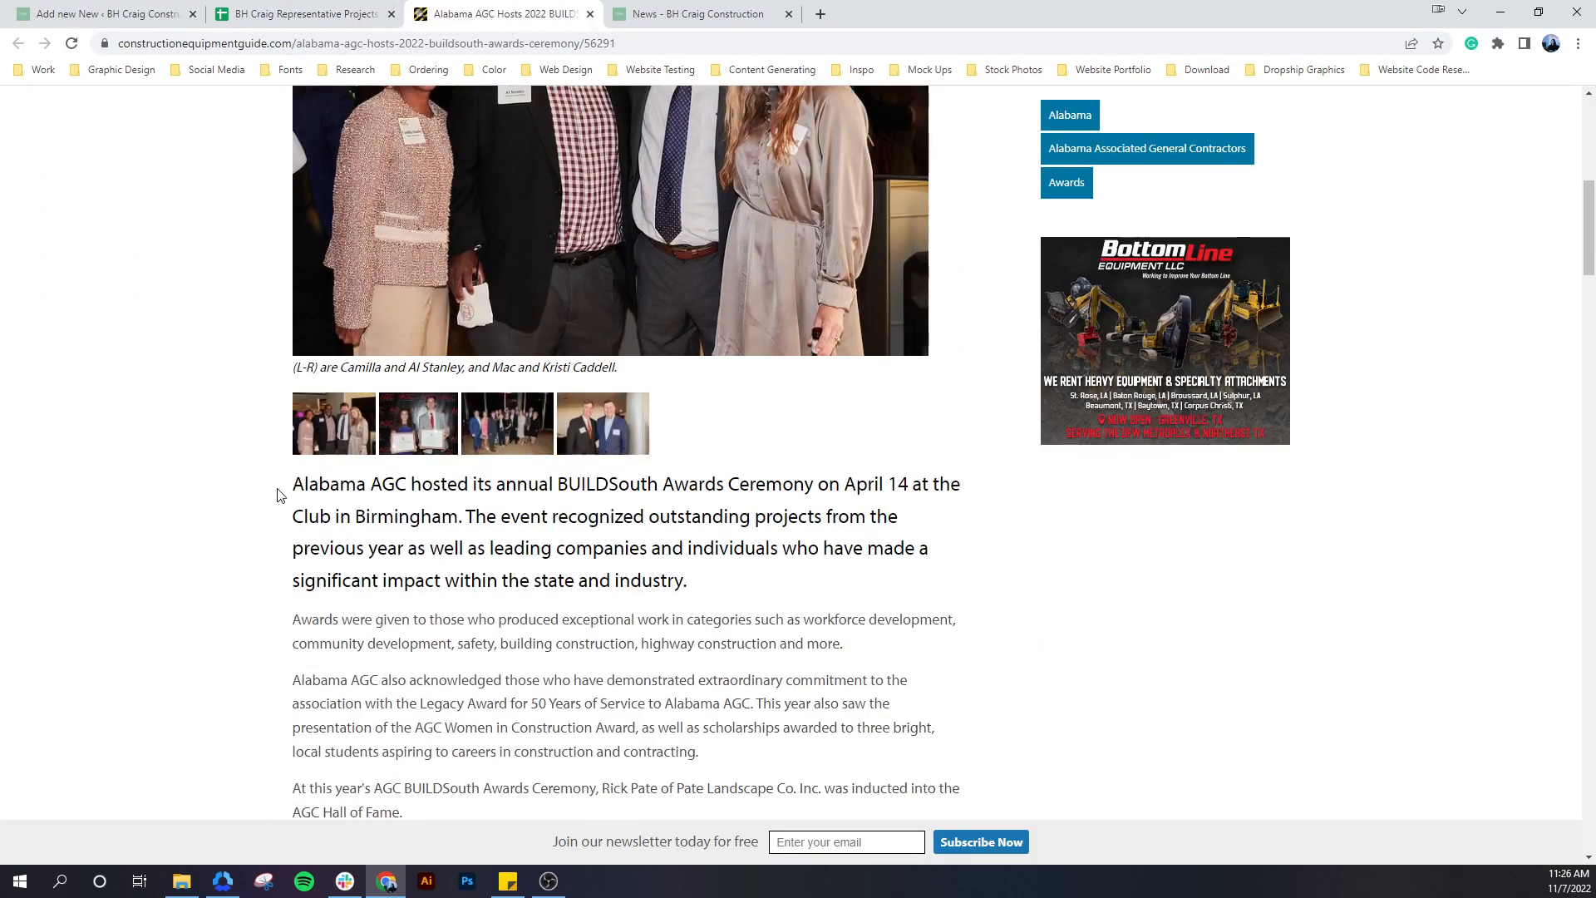
left_click_drag(281, 496, 665, 230)
left_click(310, 486)
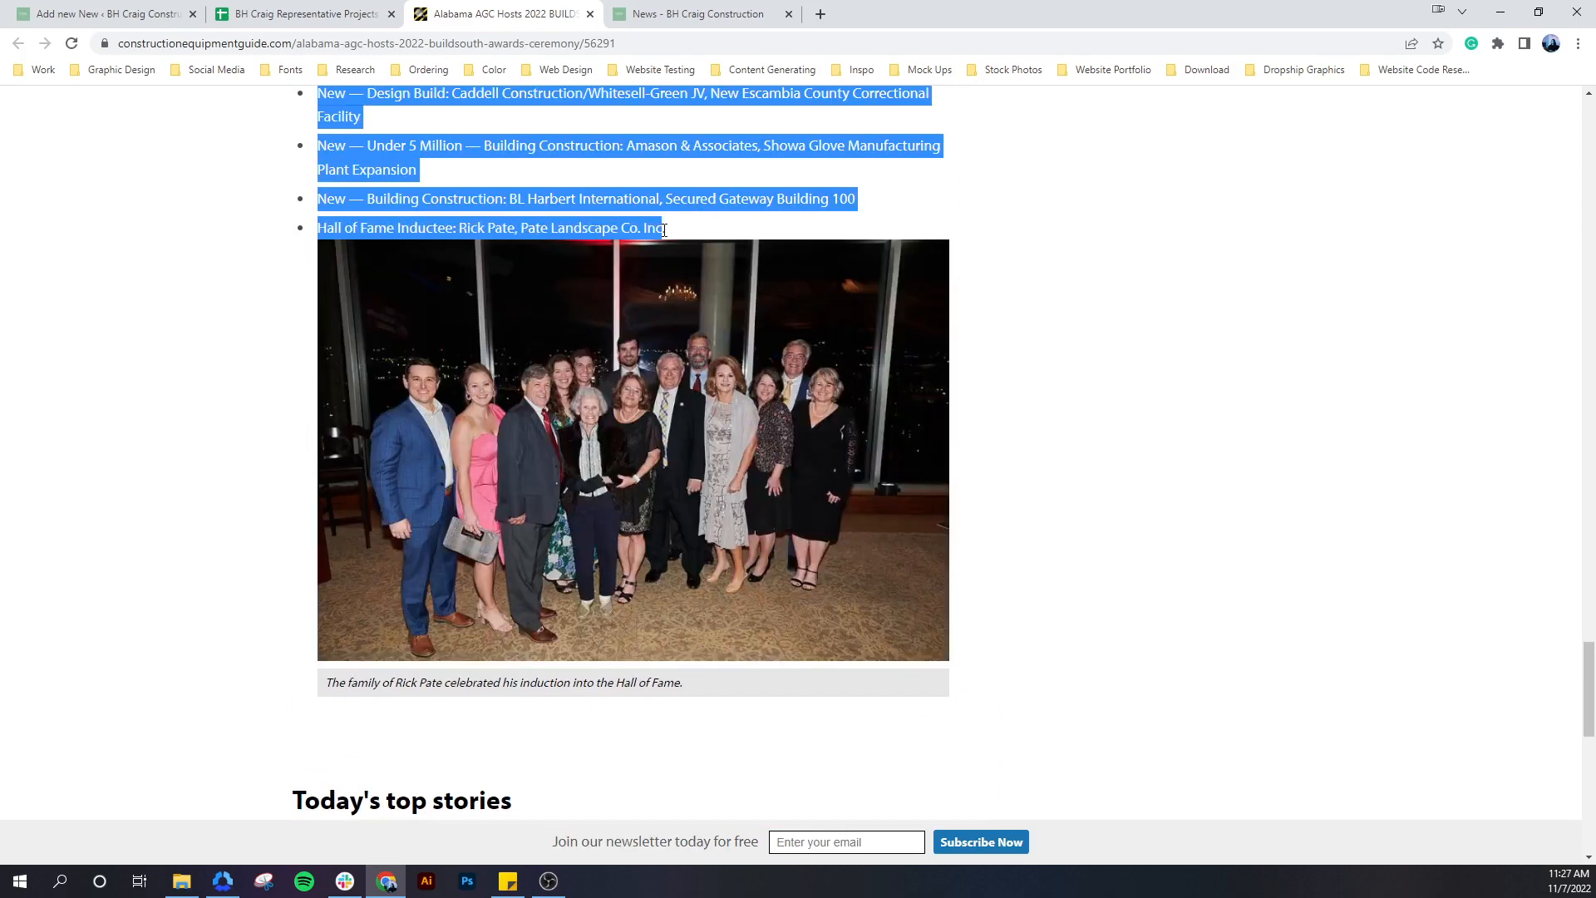
left_click(402, 16)
left_click(175, 10)
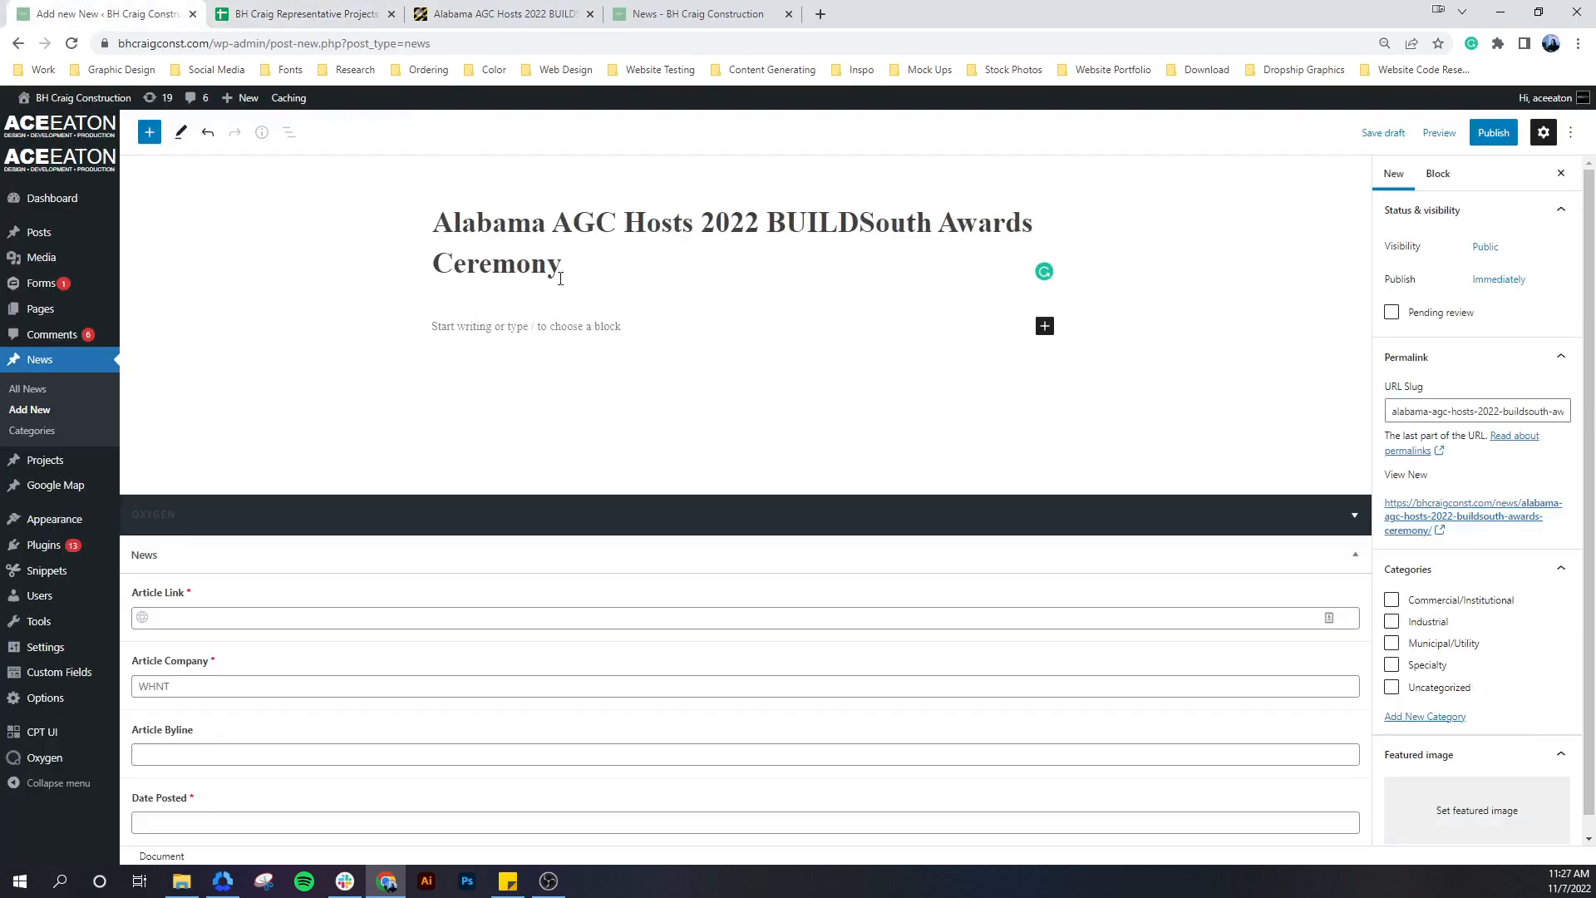
left_click(540, 327)
key("ctrl+v")
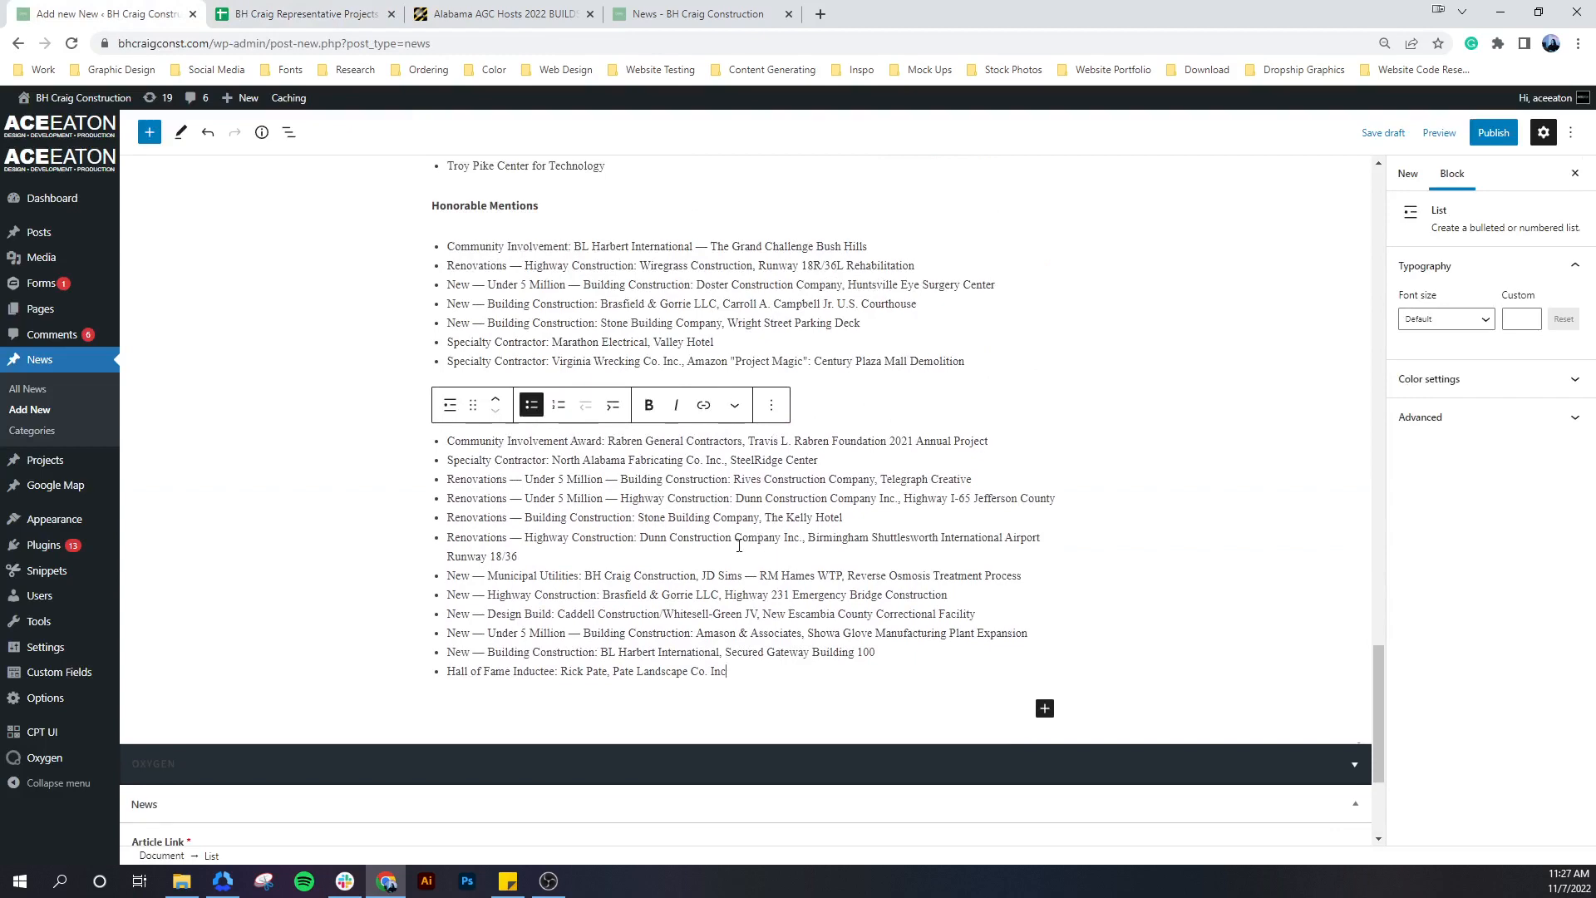
scroll(665, 489, "up", 2)
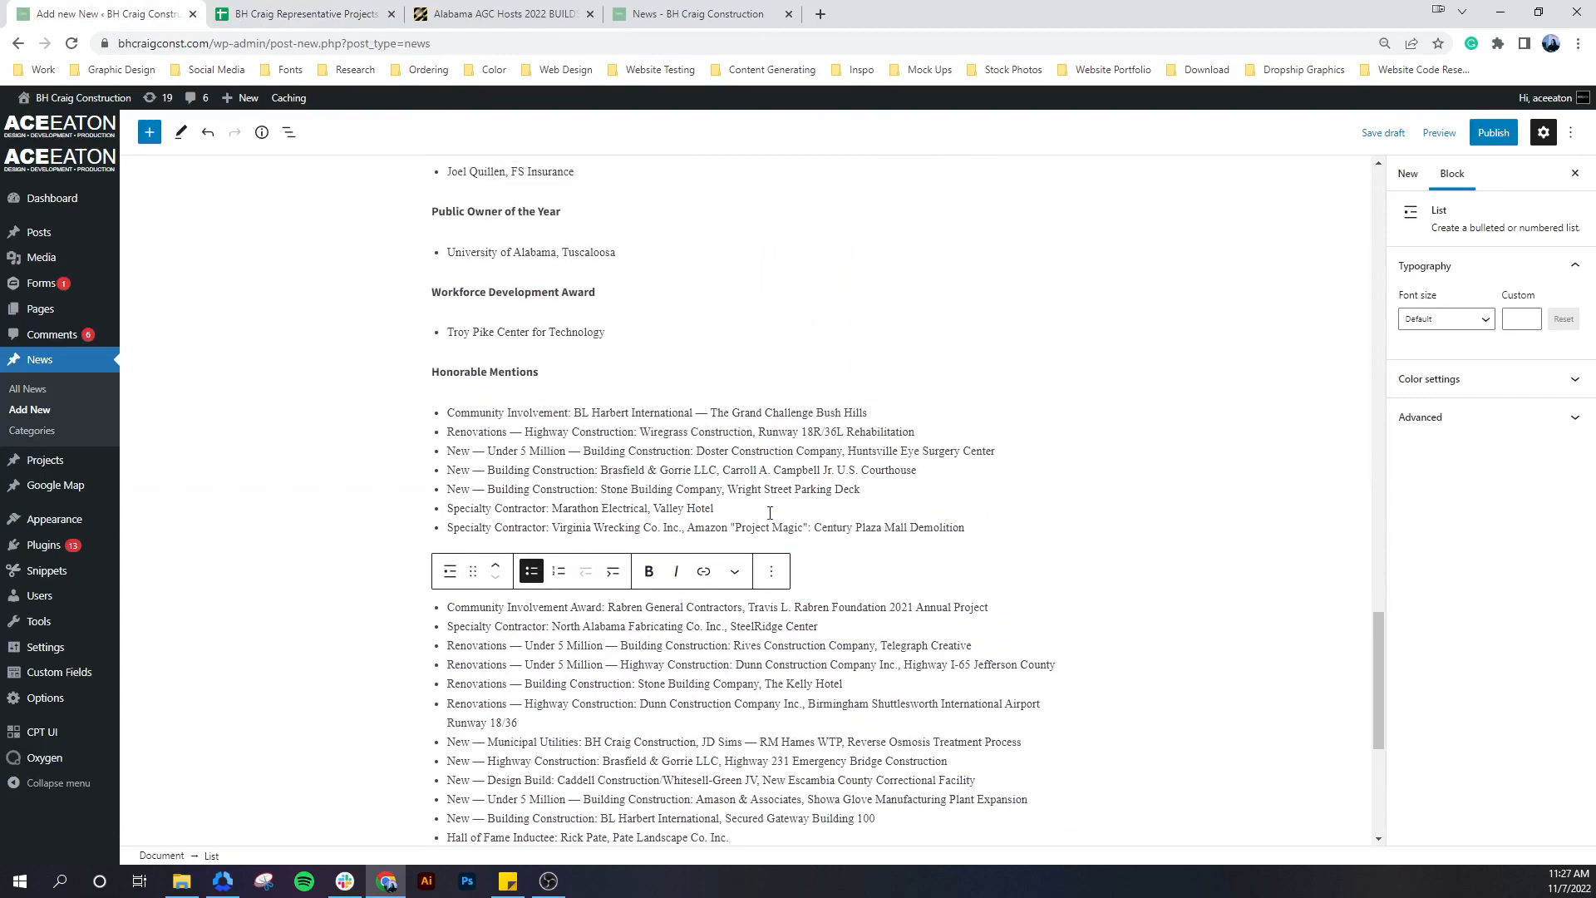
scroll(698, 422, "up", 10)
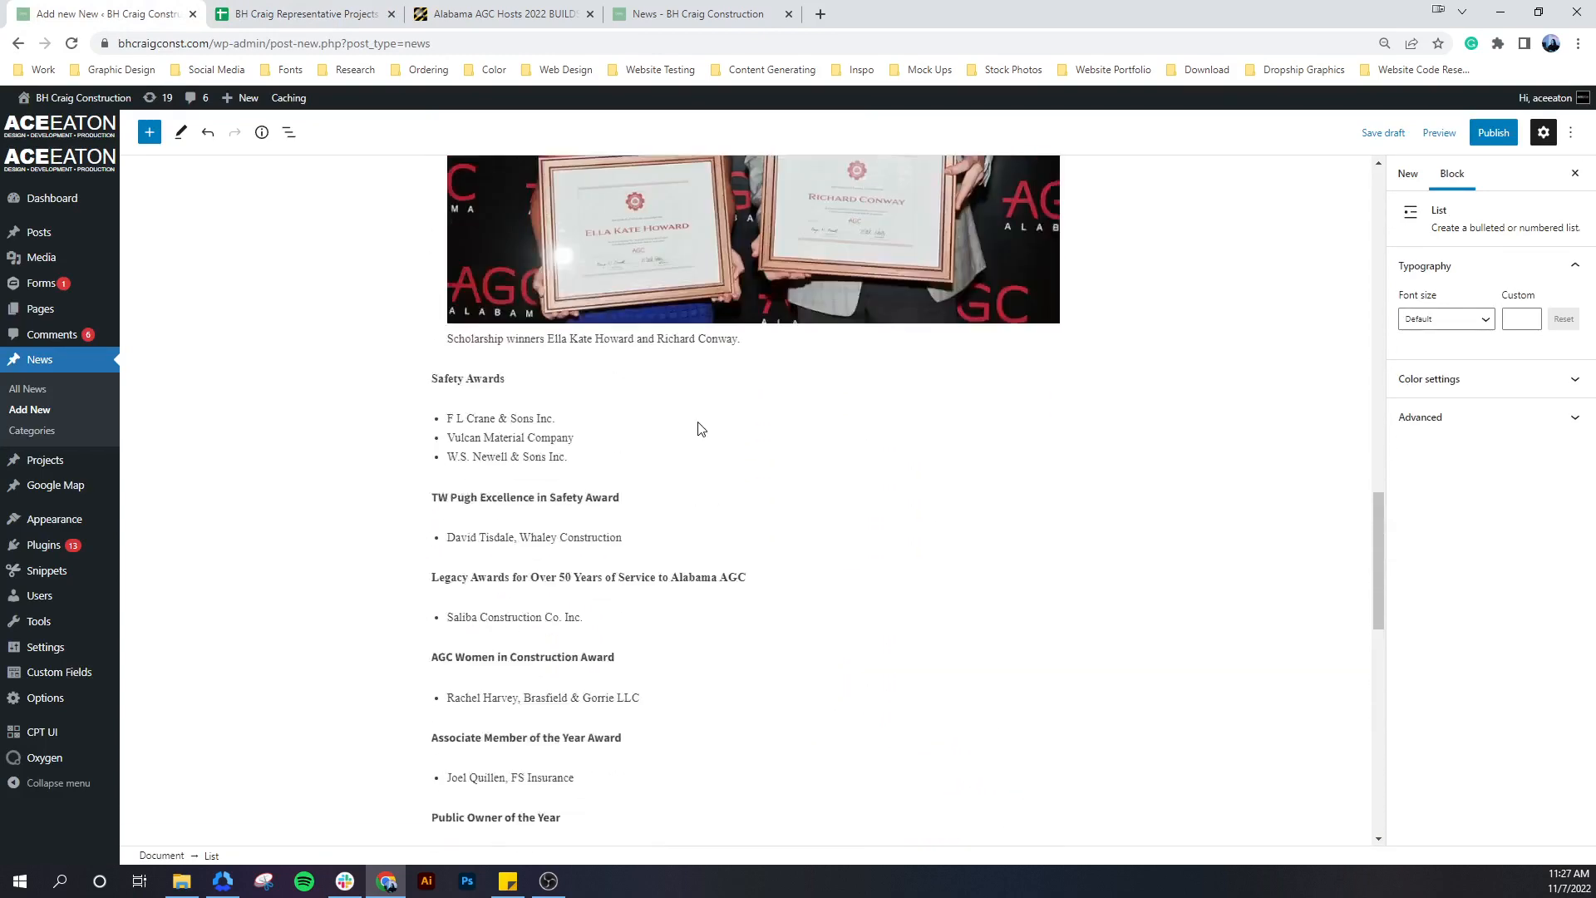
scroll(699, 422, "up", 10)
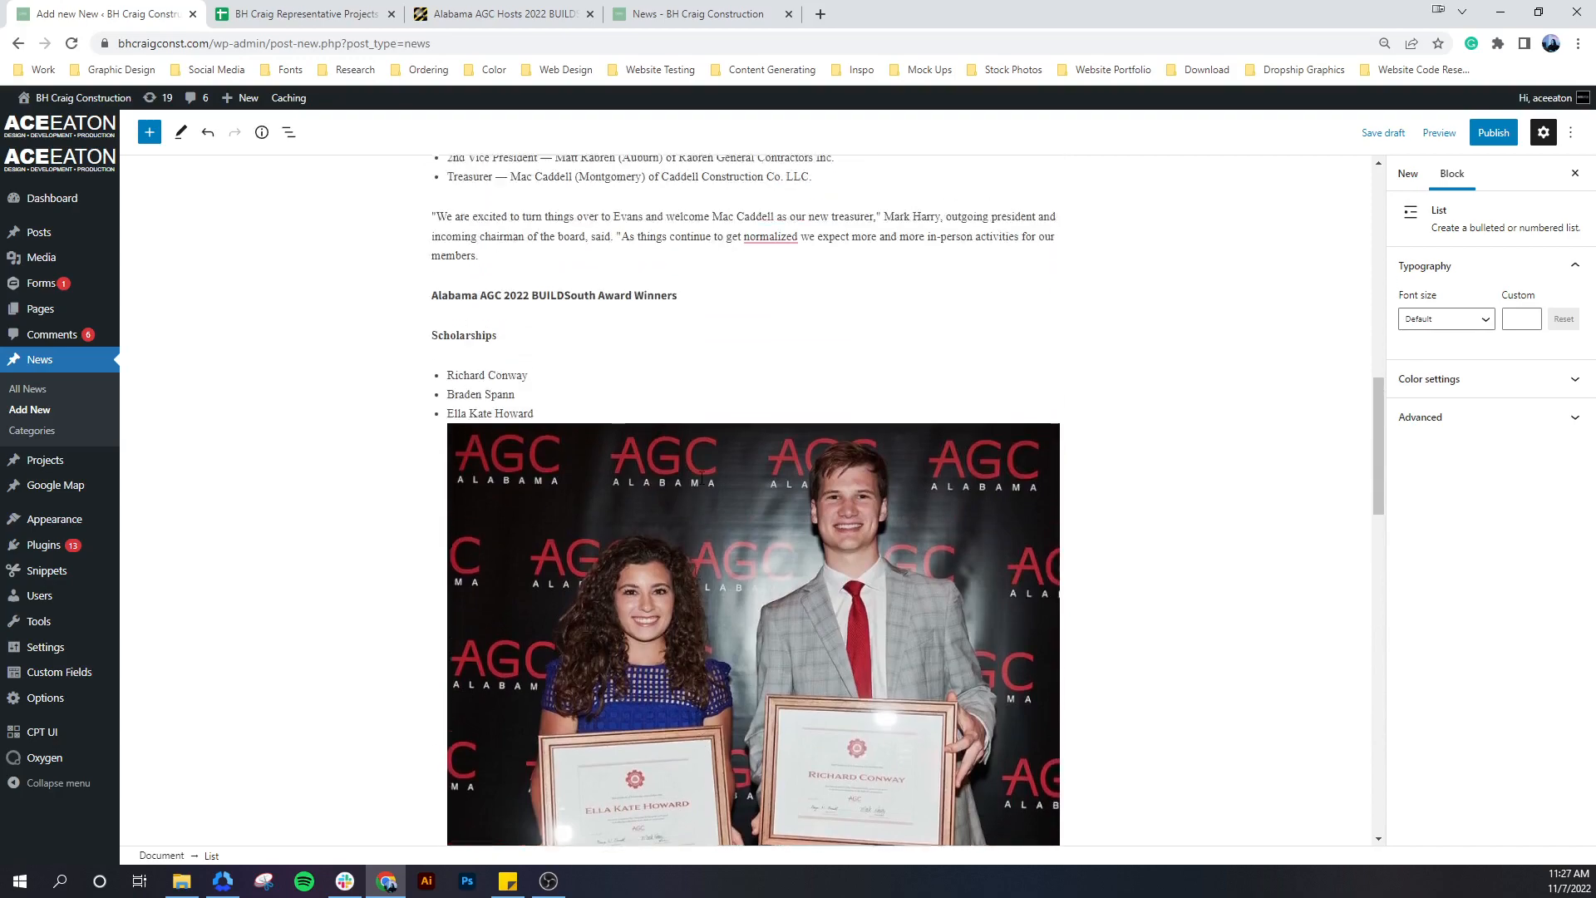
Look over the pasted article and copy the source page's constructionequipmentguide.com address into the News entry's Article Link field
scroll(698, 478, "up", 10)
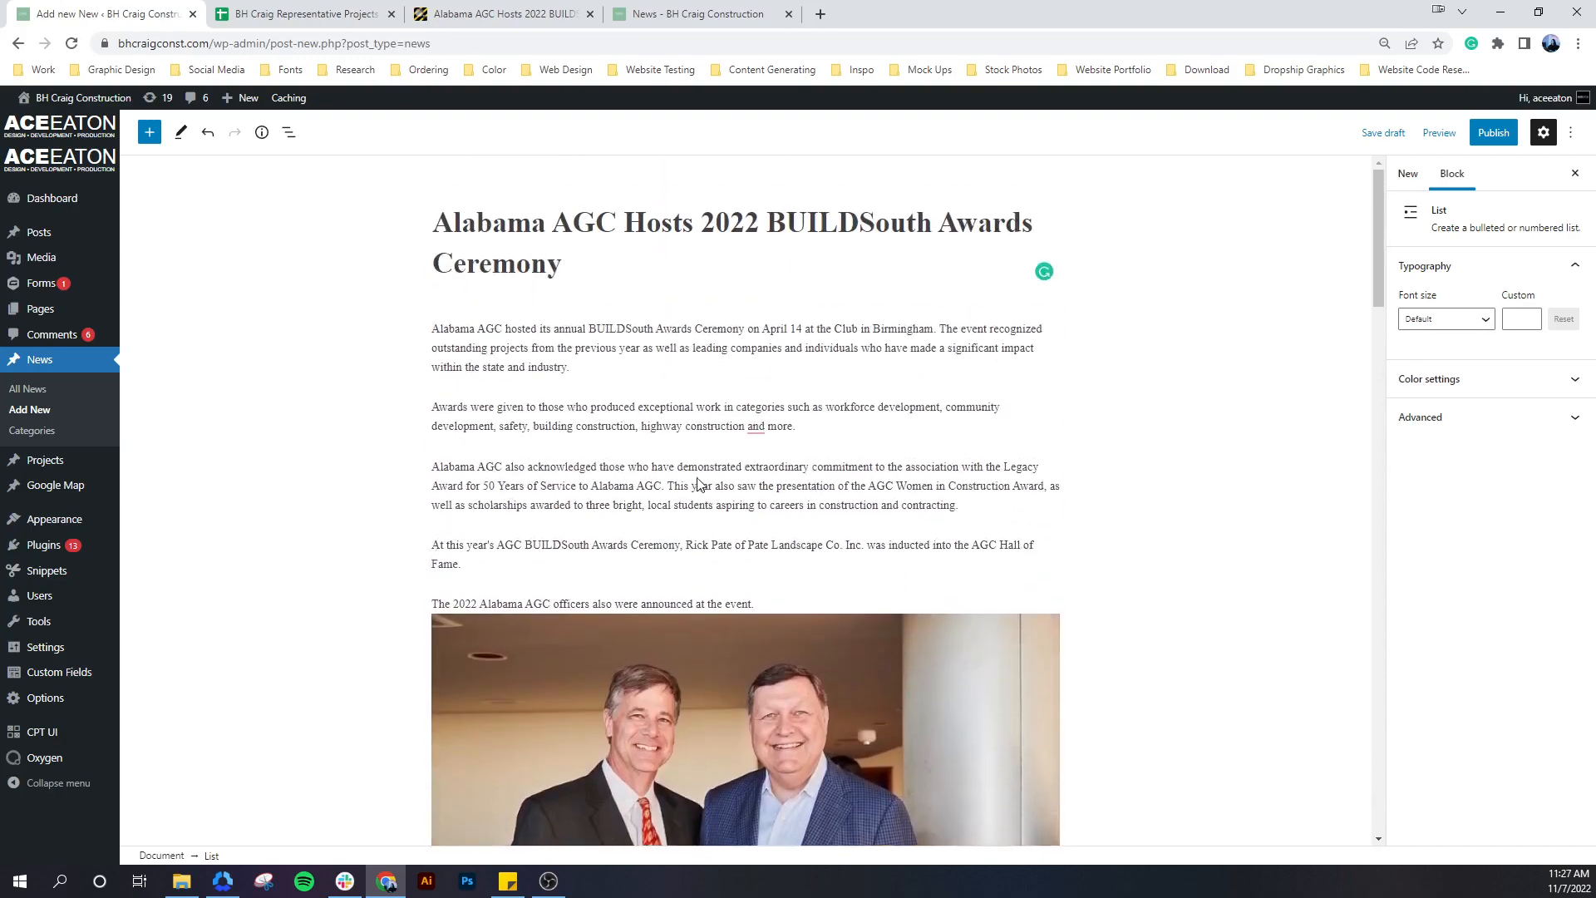
scroll(694, 478, "down", 15)
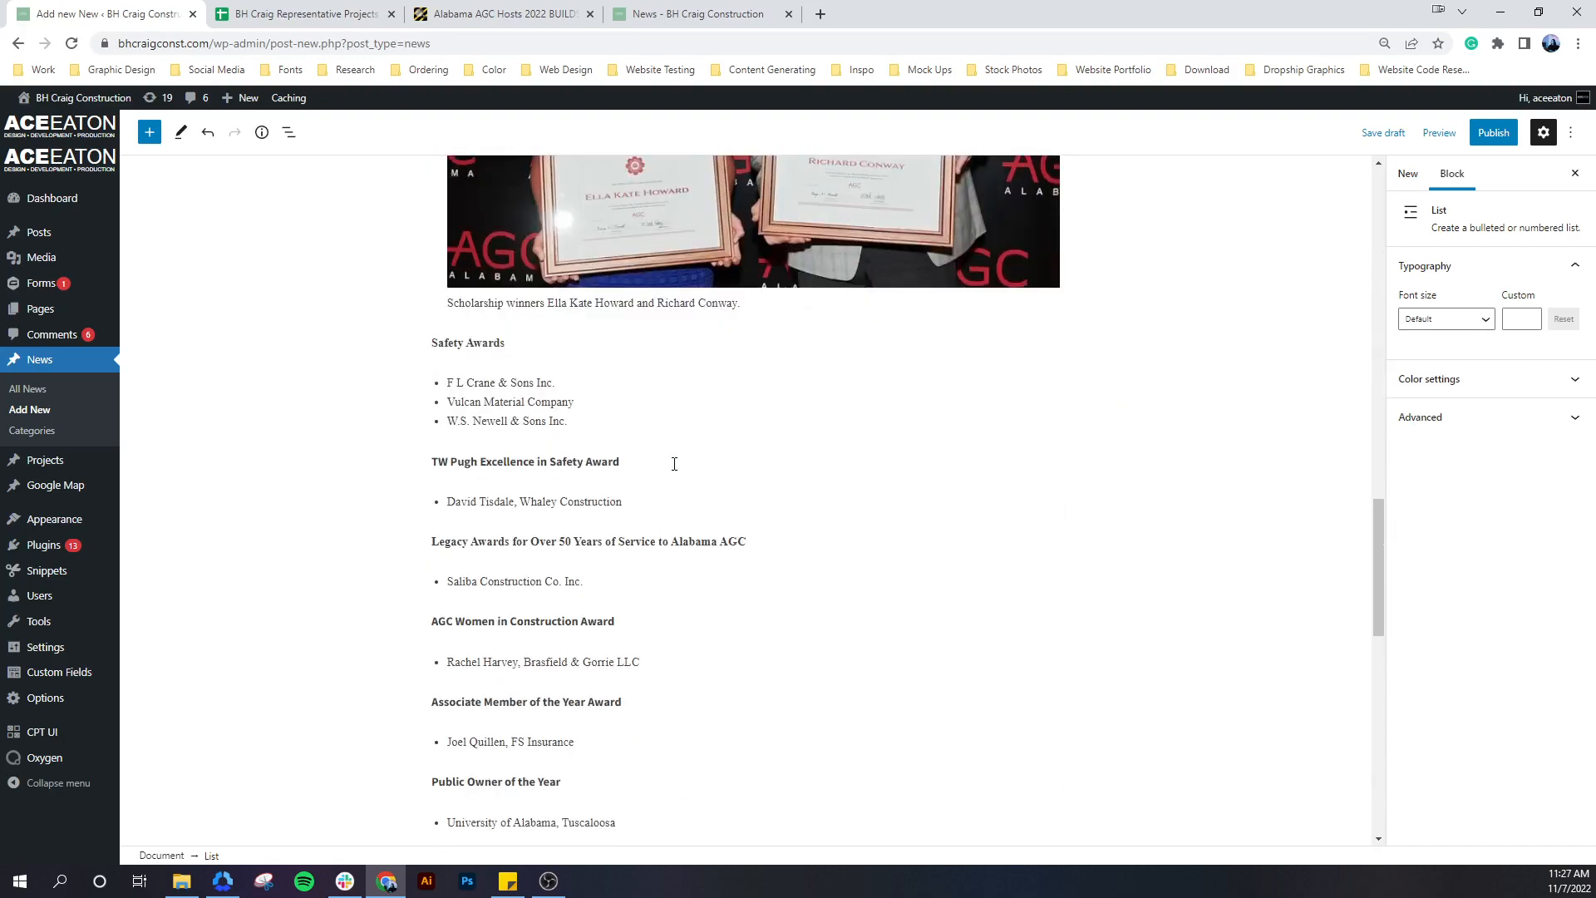
scroll(673, 472, "down", 6)
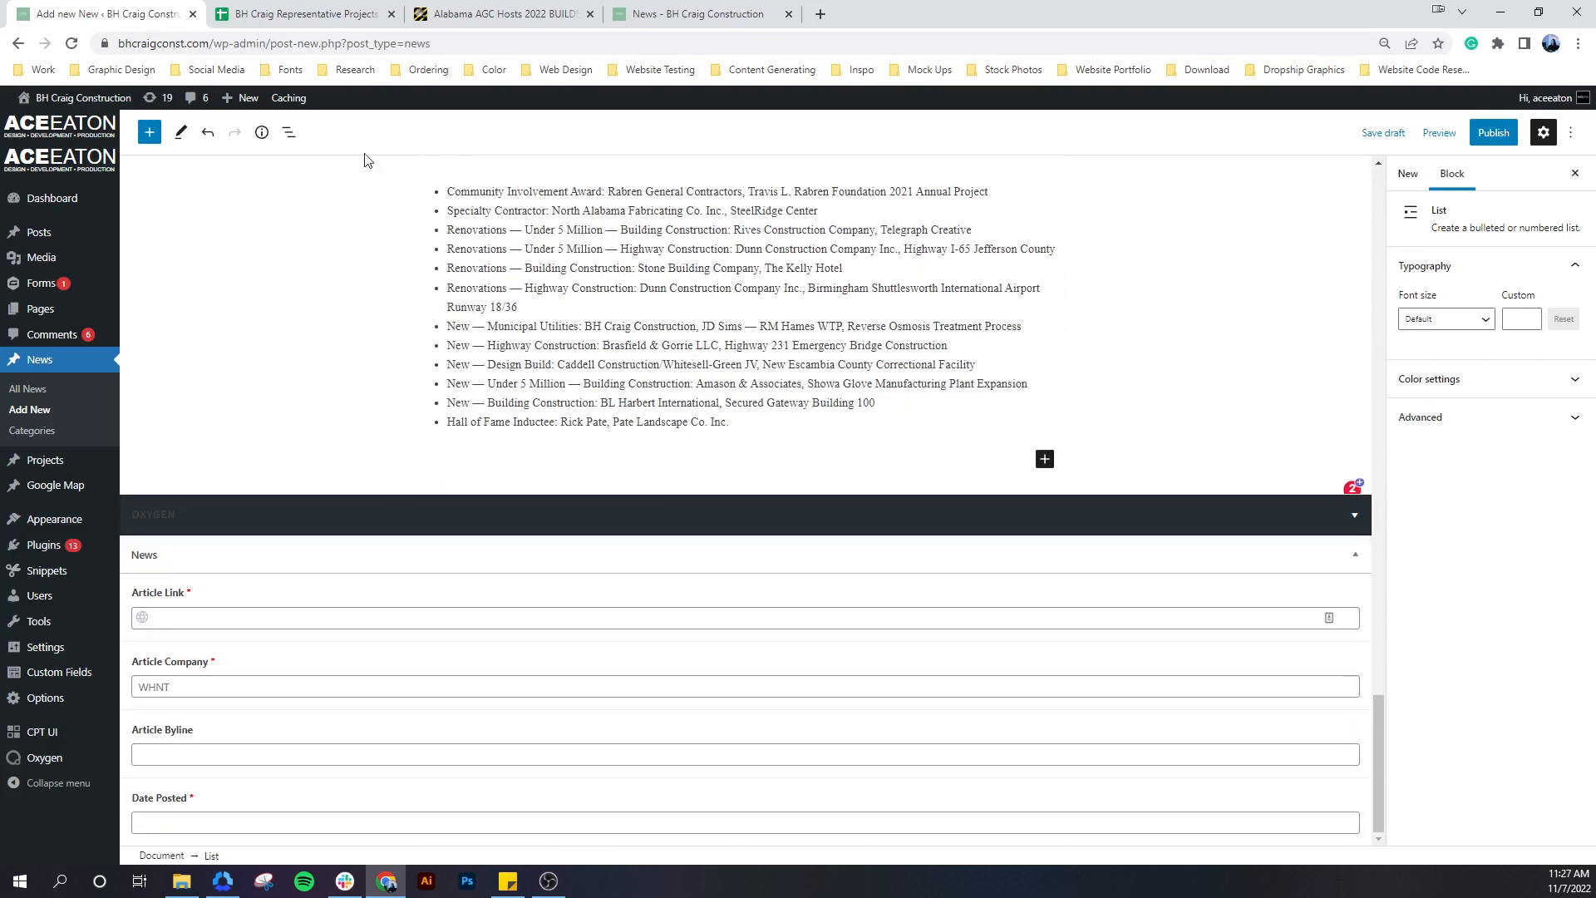
left_click(458, 15)
left_click(371, 39)
key("ctrl+c")
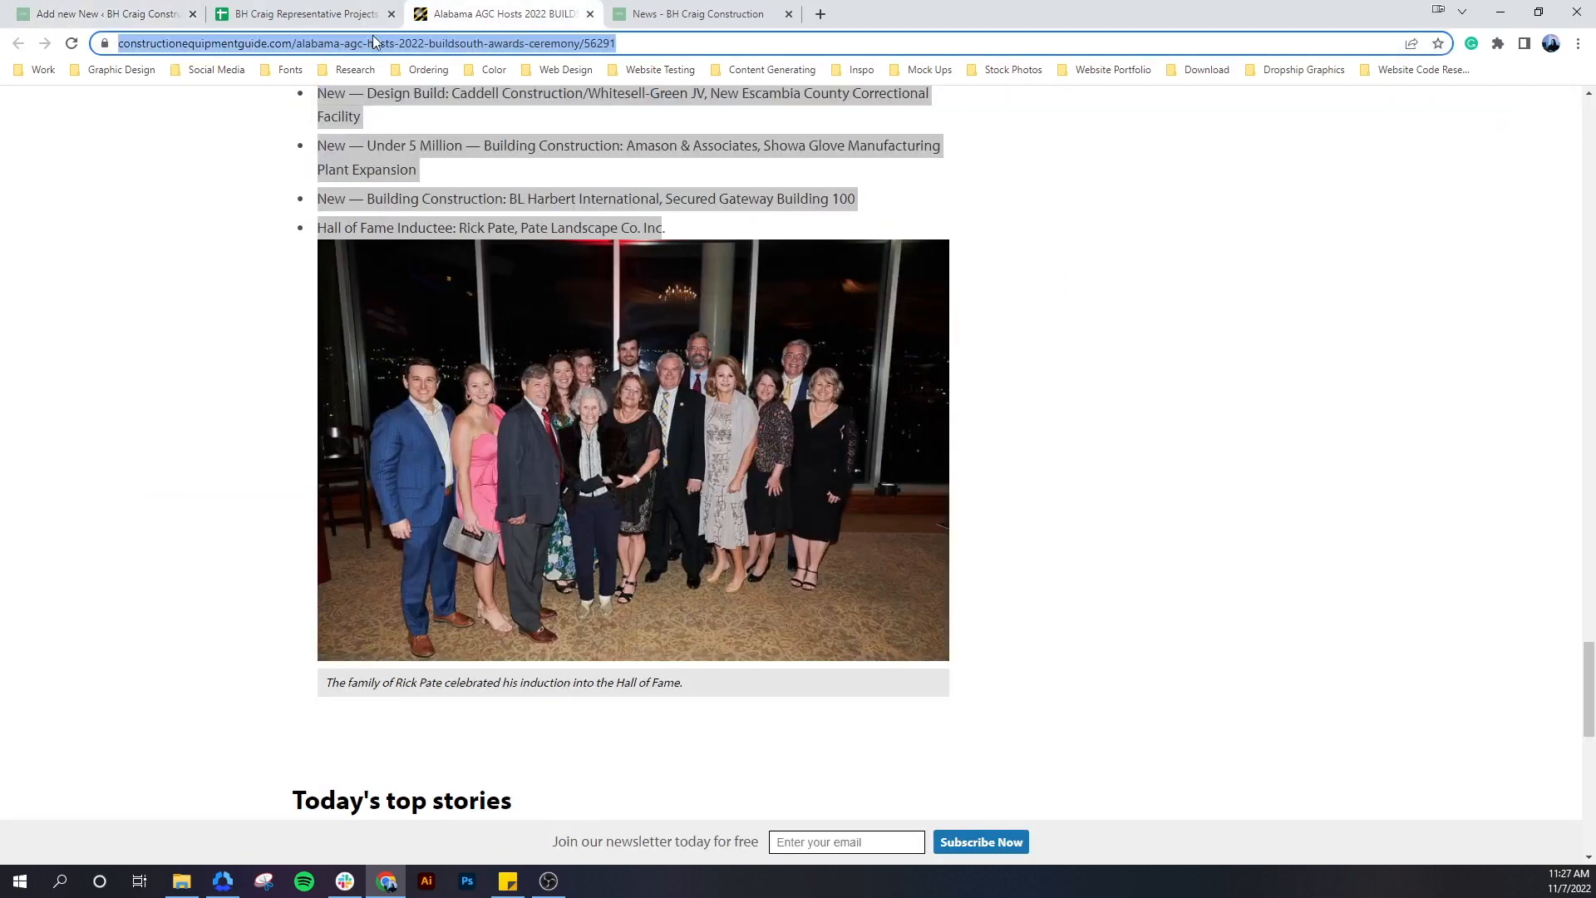
left_click(145, 14)
left_click(261, 616)
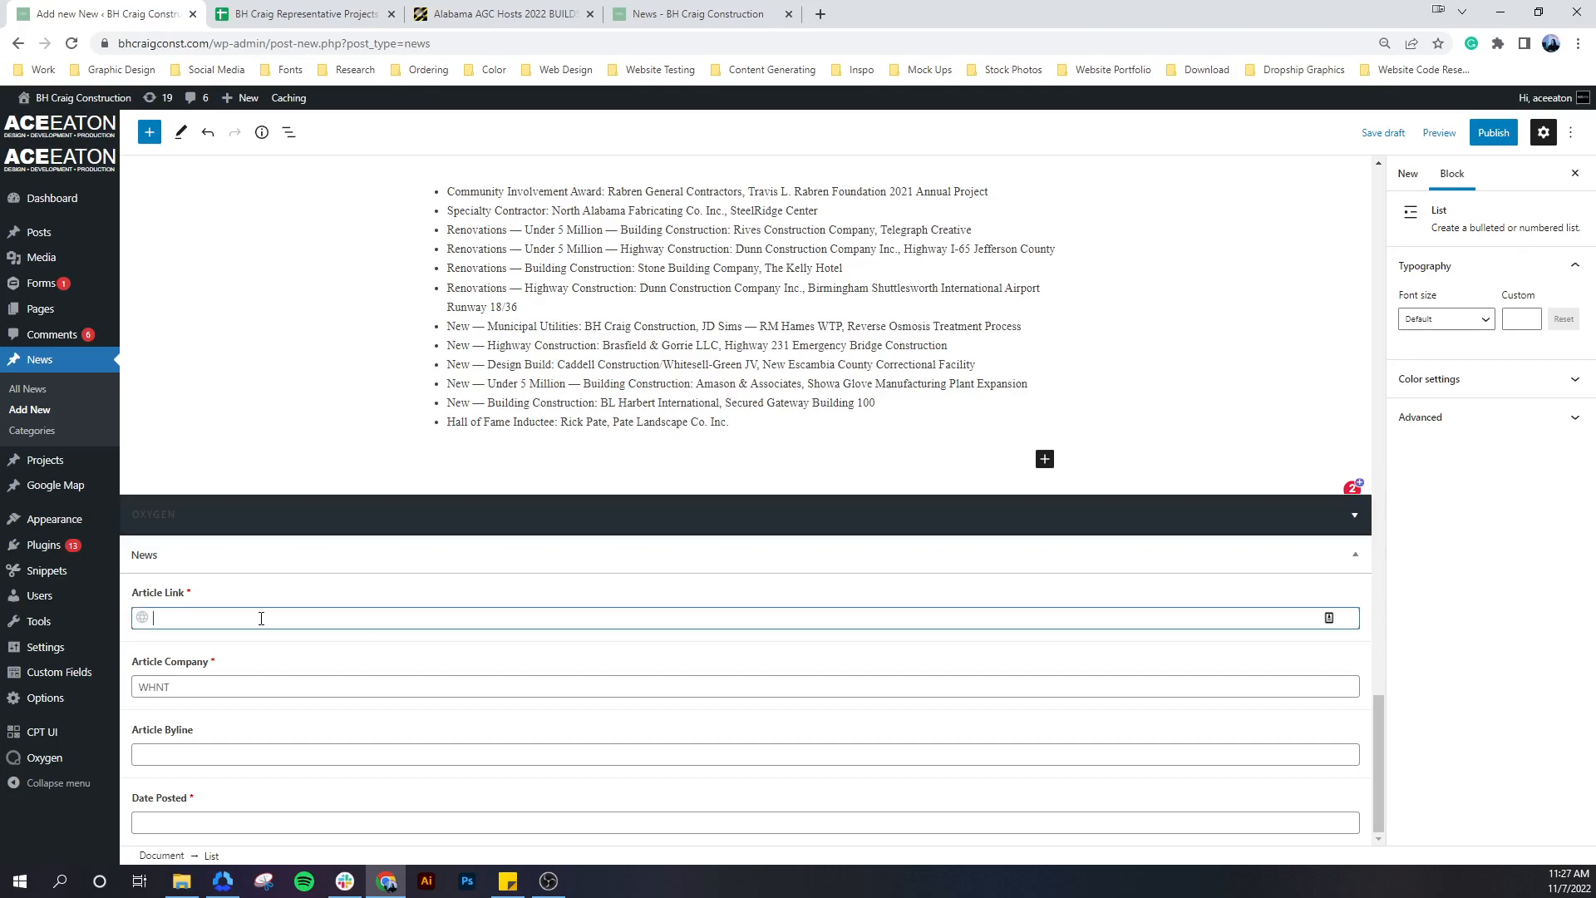
key("ctrl+v")
Check the publisher on the source article page and set the News entry's Article Company to "Construction Equipment Guide"
left_click(486, 15)
scroll(500, 257, "up", 20)
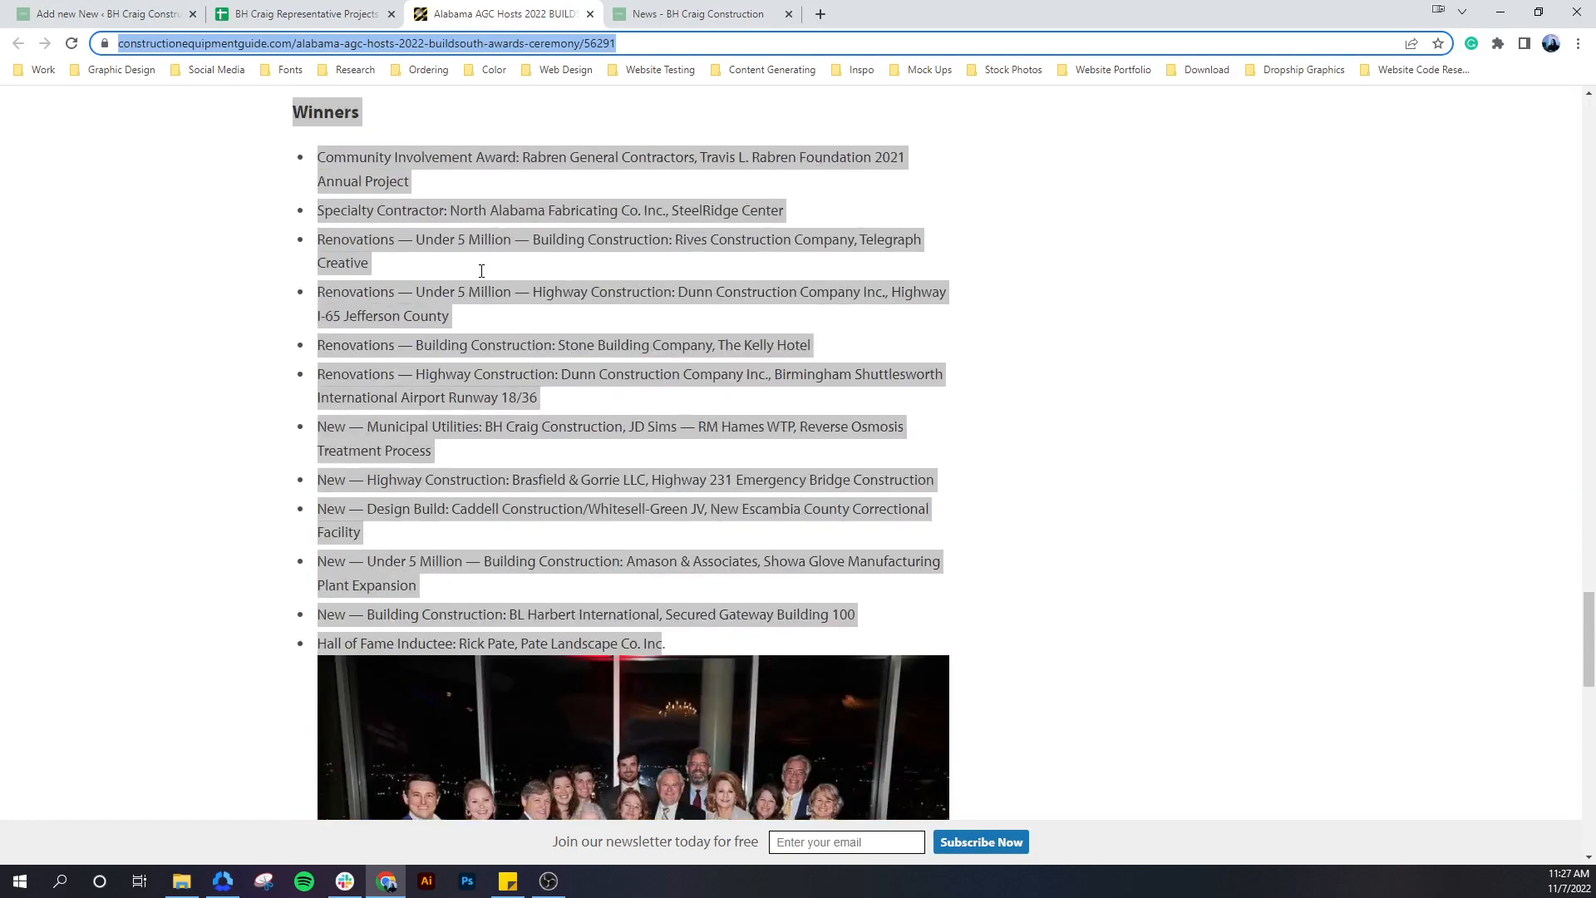
scroll(502, 249, "up", 20)
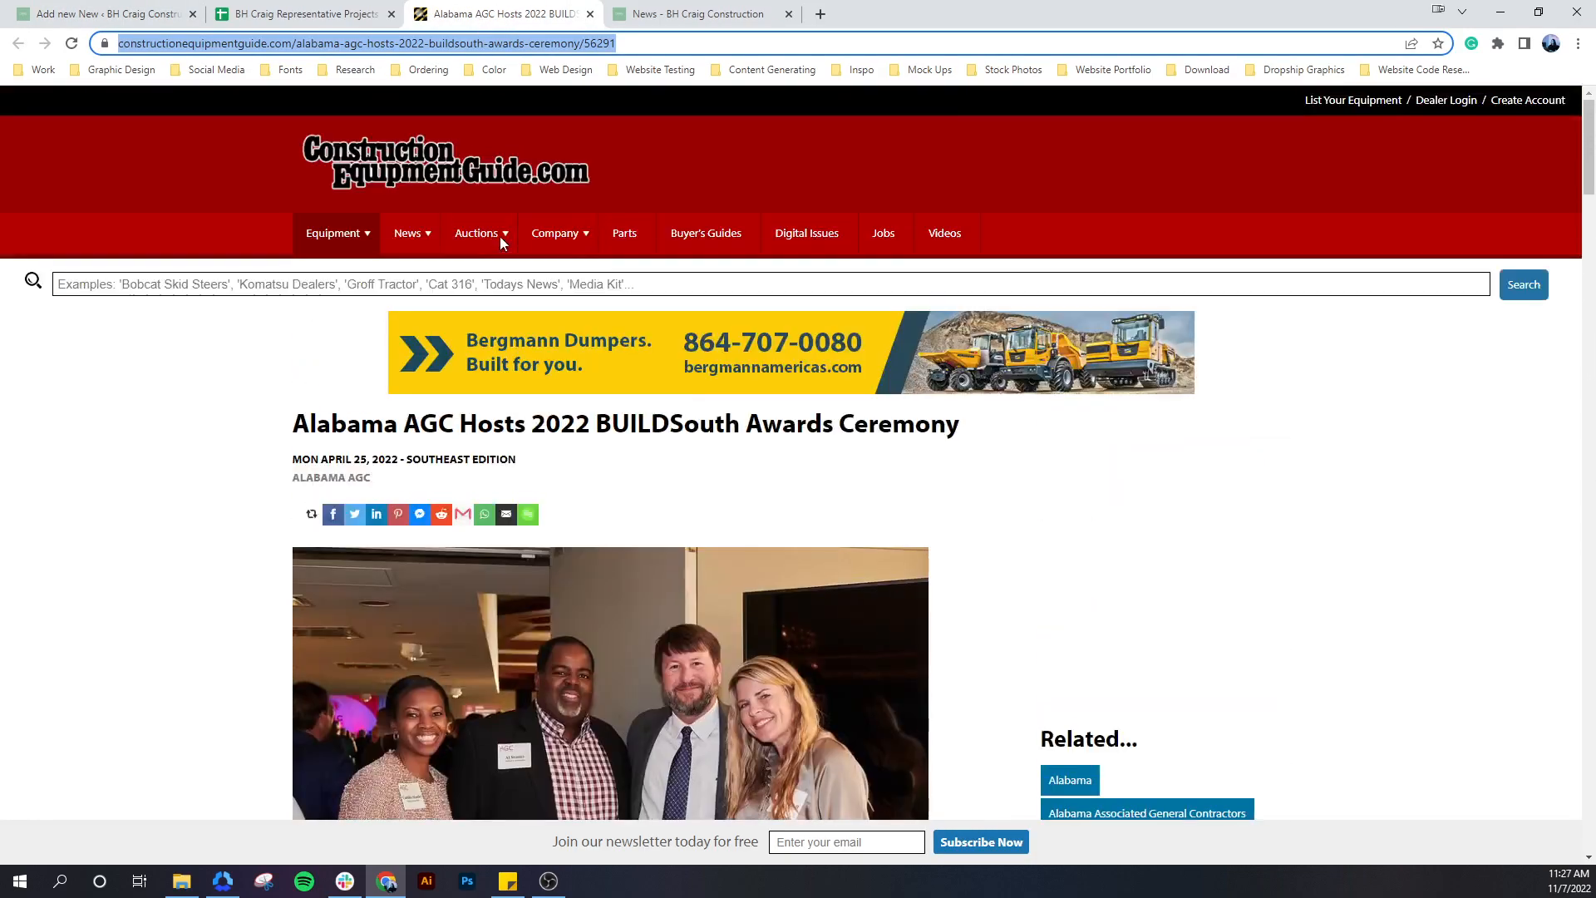
left_click(501, 236)
scroll(374, 312, "down", 8)
scroll(214, 345, "down", 4)
scroll(213, 340, "up", 12)
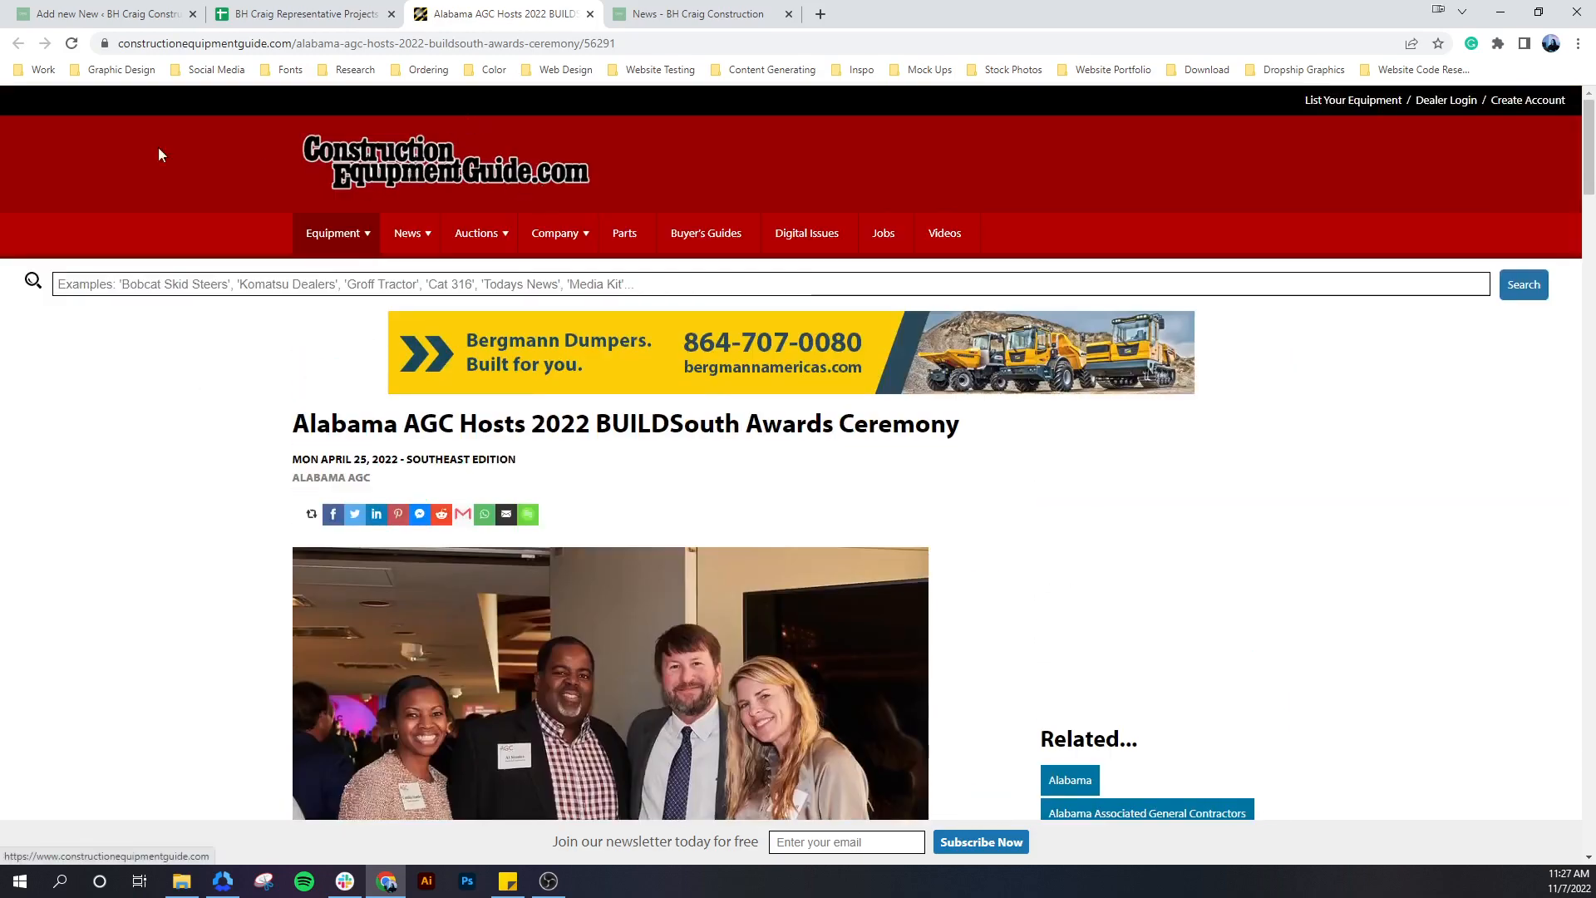
left_click(95, 14)
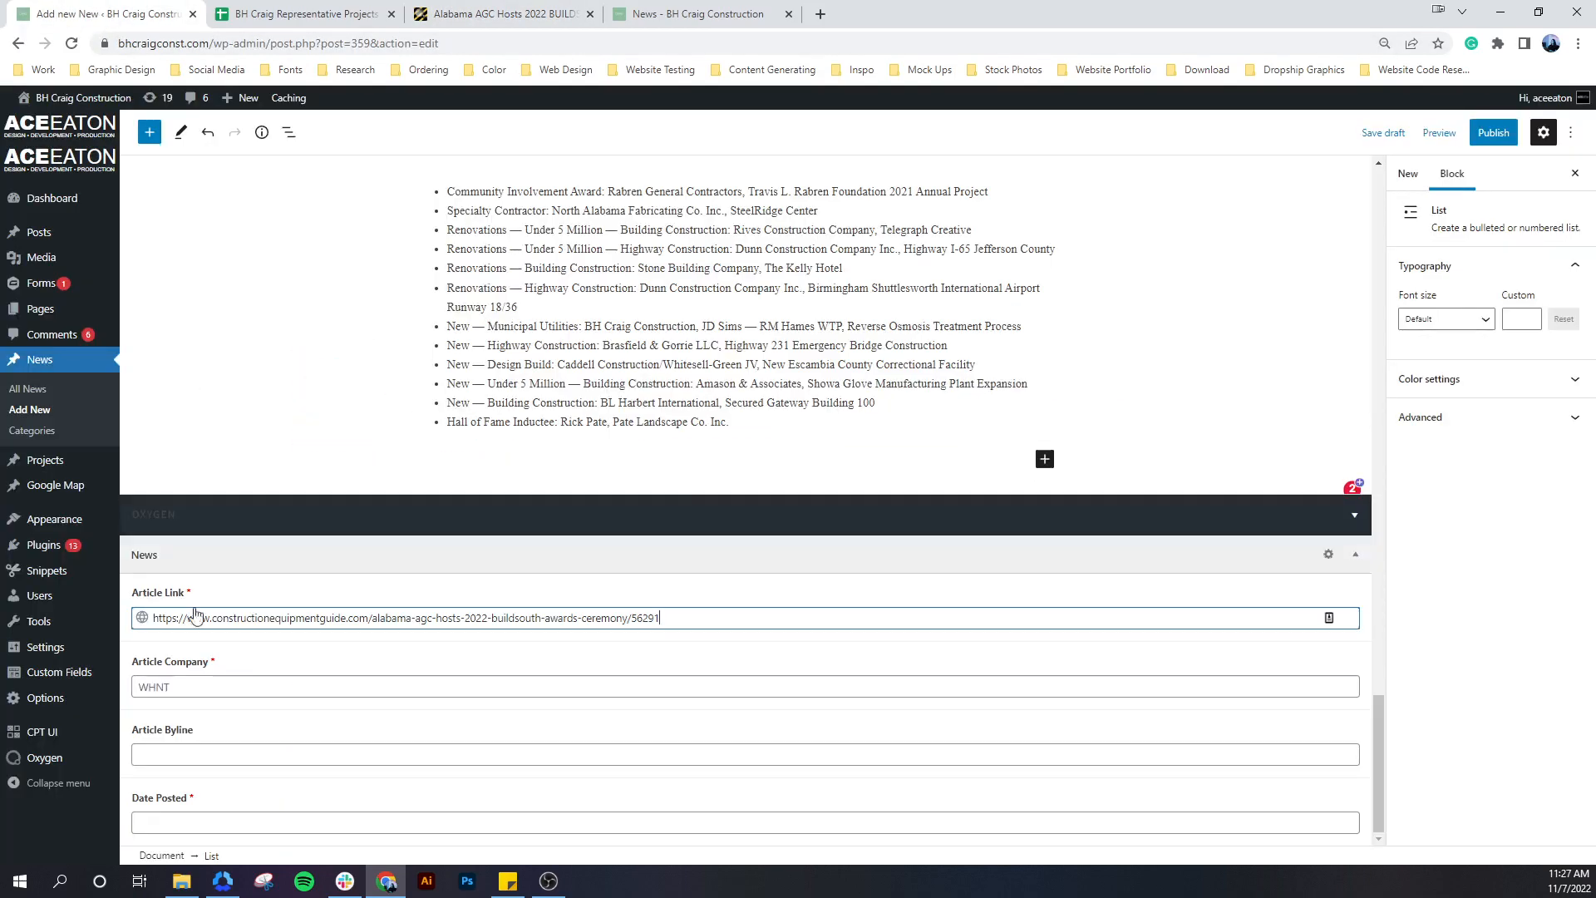
left_click(189, 681)
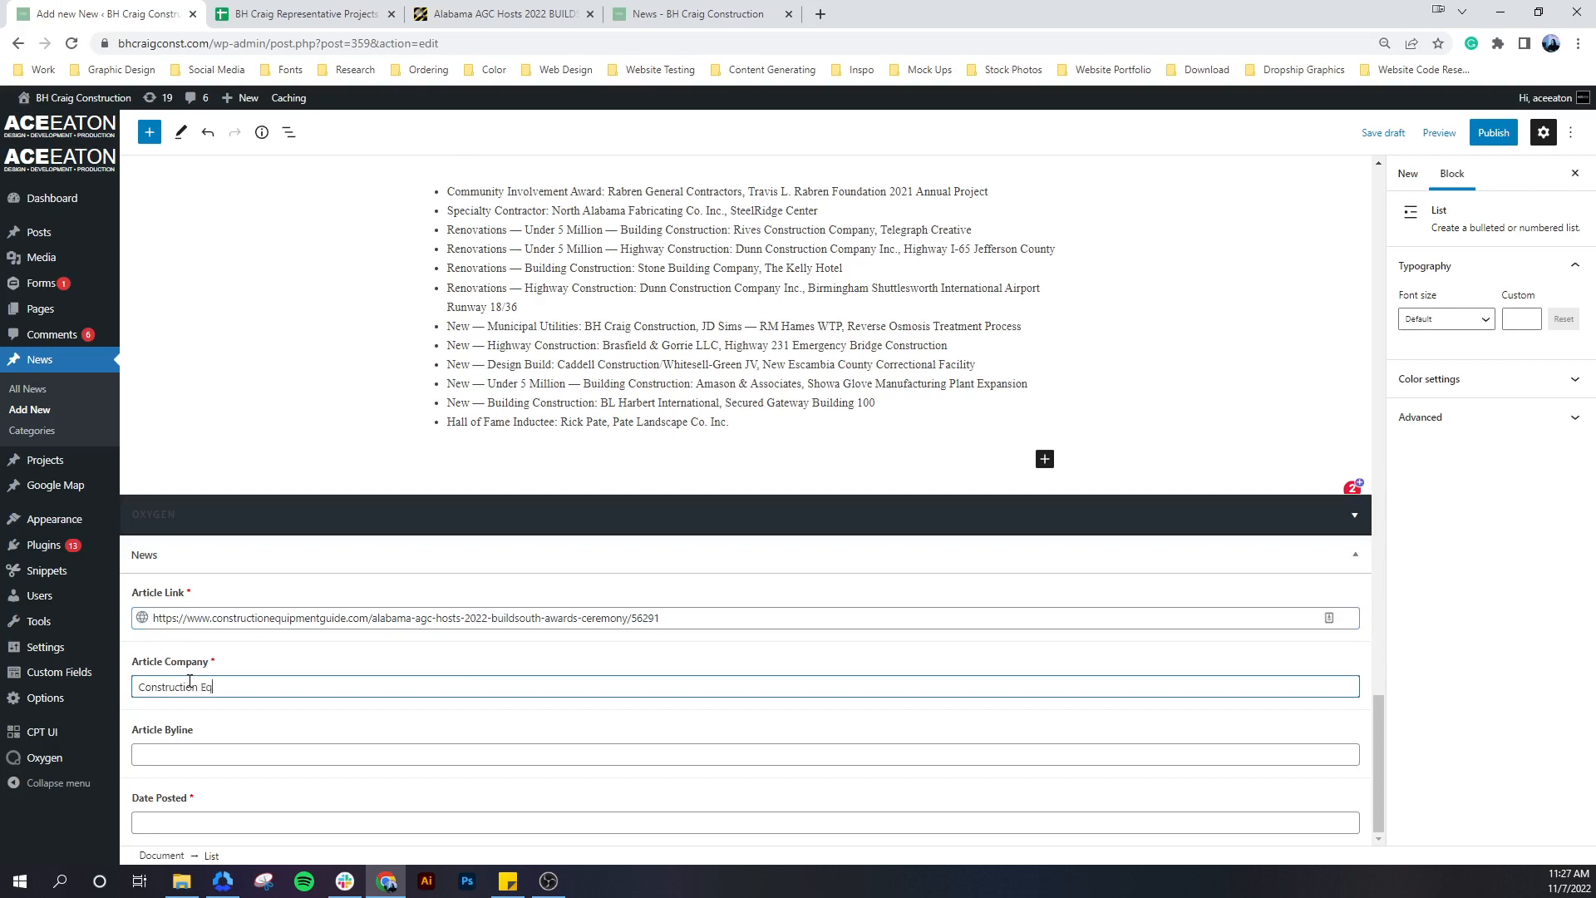
type("t Guide")
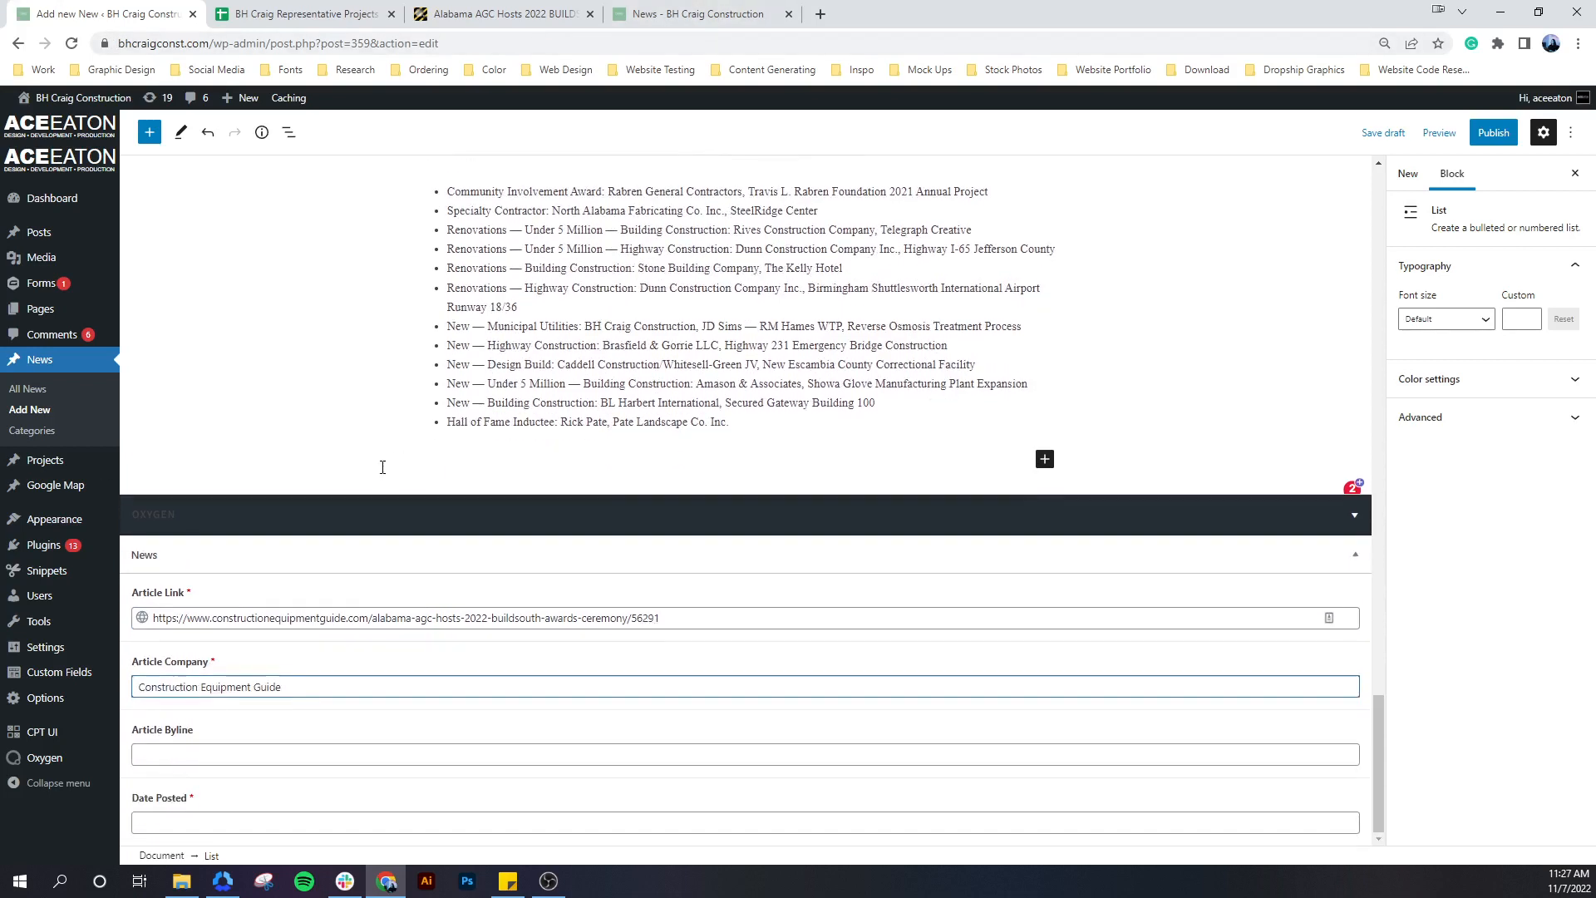
Copy the publication date from the source article and set the News entry's Date Posted to April 25, 2022
left_click(482, 15)
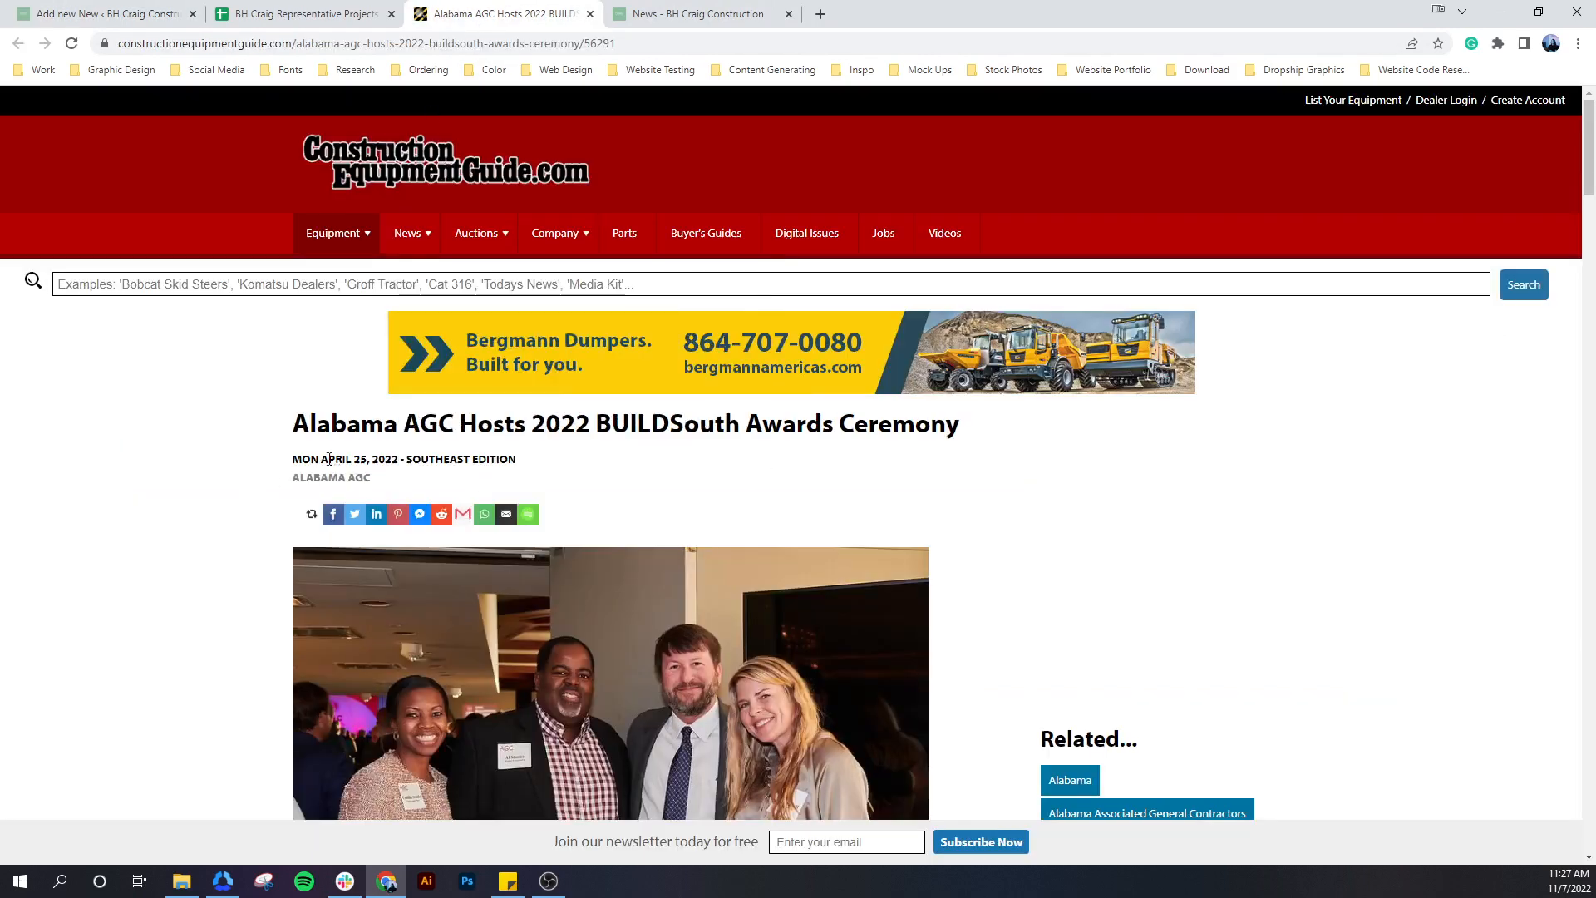
scroll(261, 480, "down", 5)
scroll(260, 470, "down", 6)
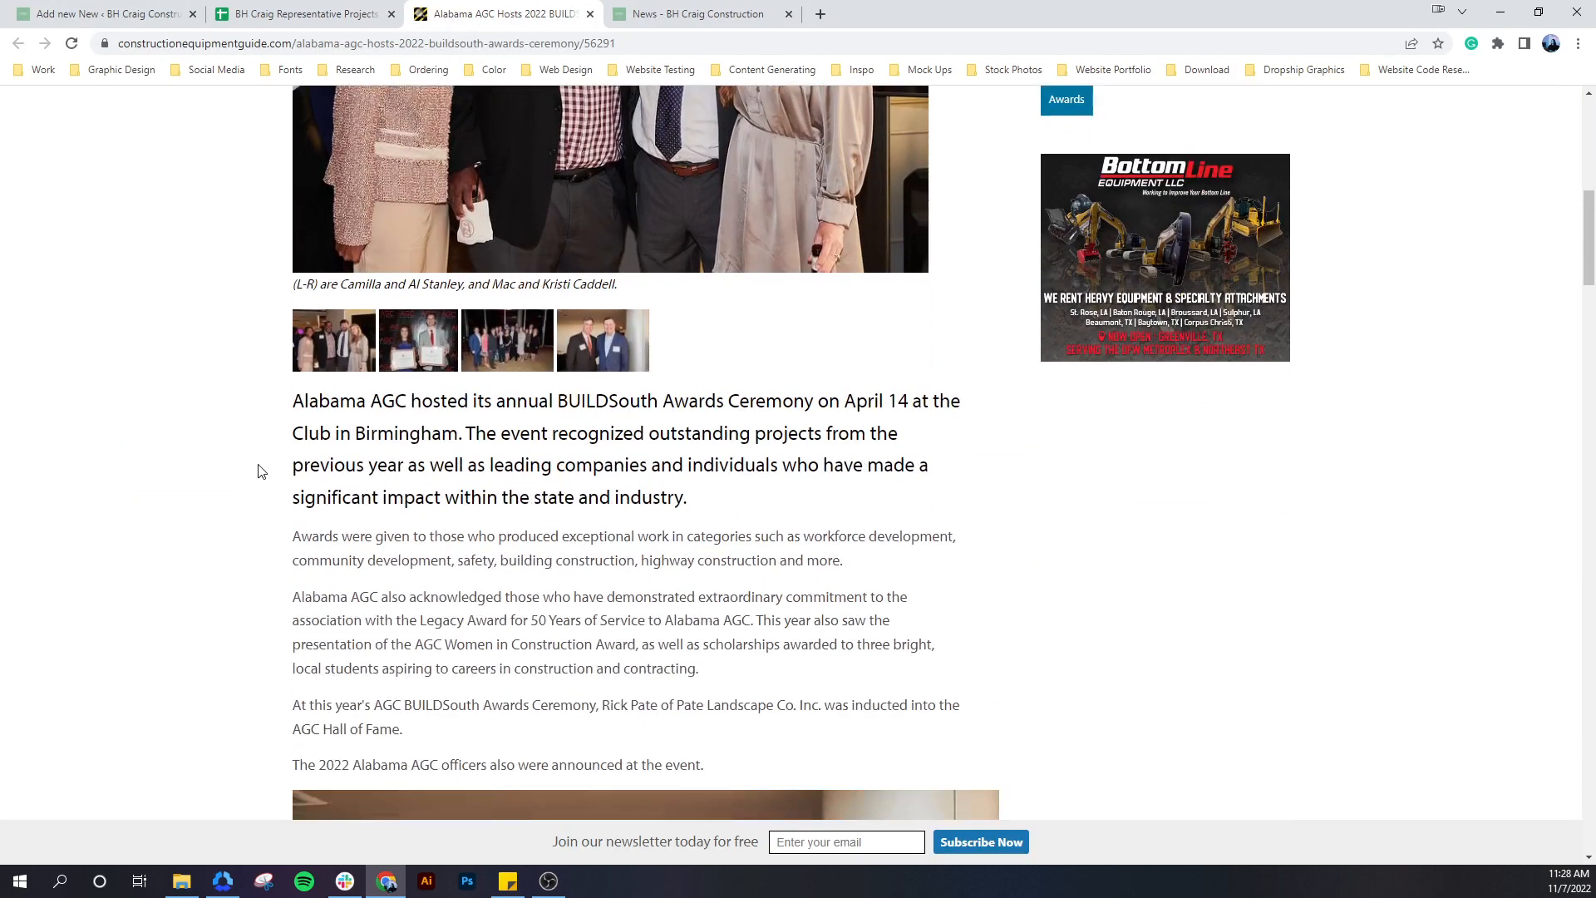
scroll(262, 463, "up", 8)
scroll(268, 459, "up", 1)
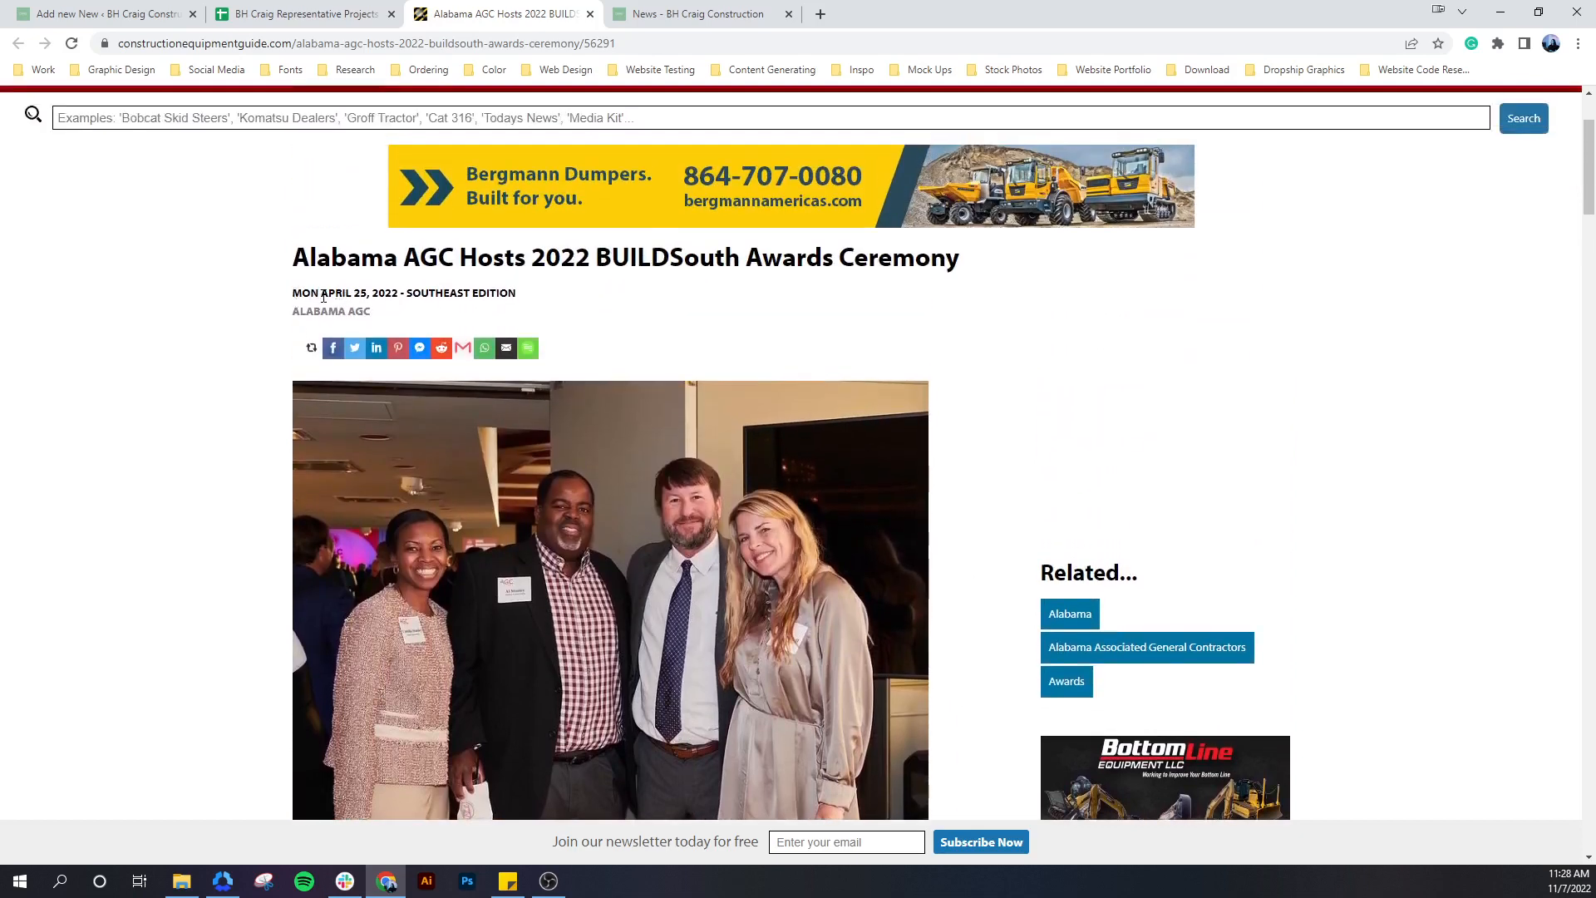
left_click_drag(323, 296, 395, 295)
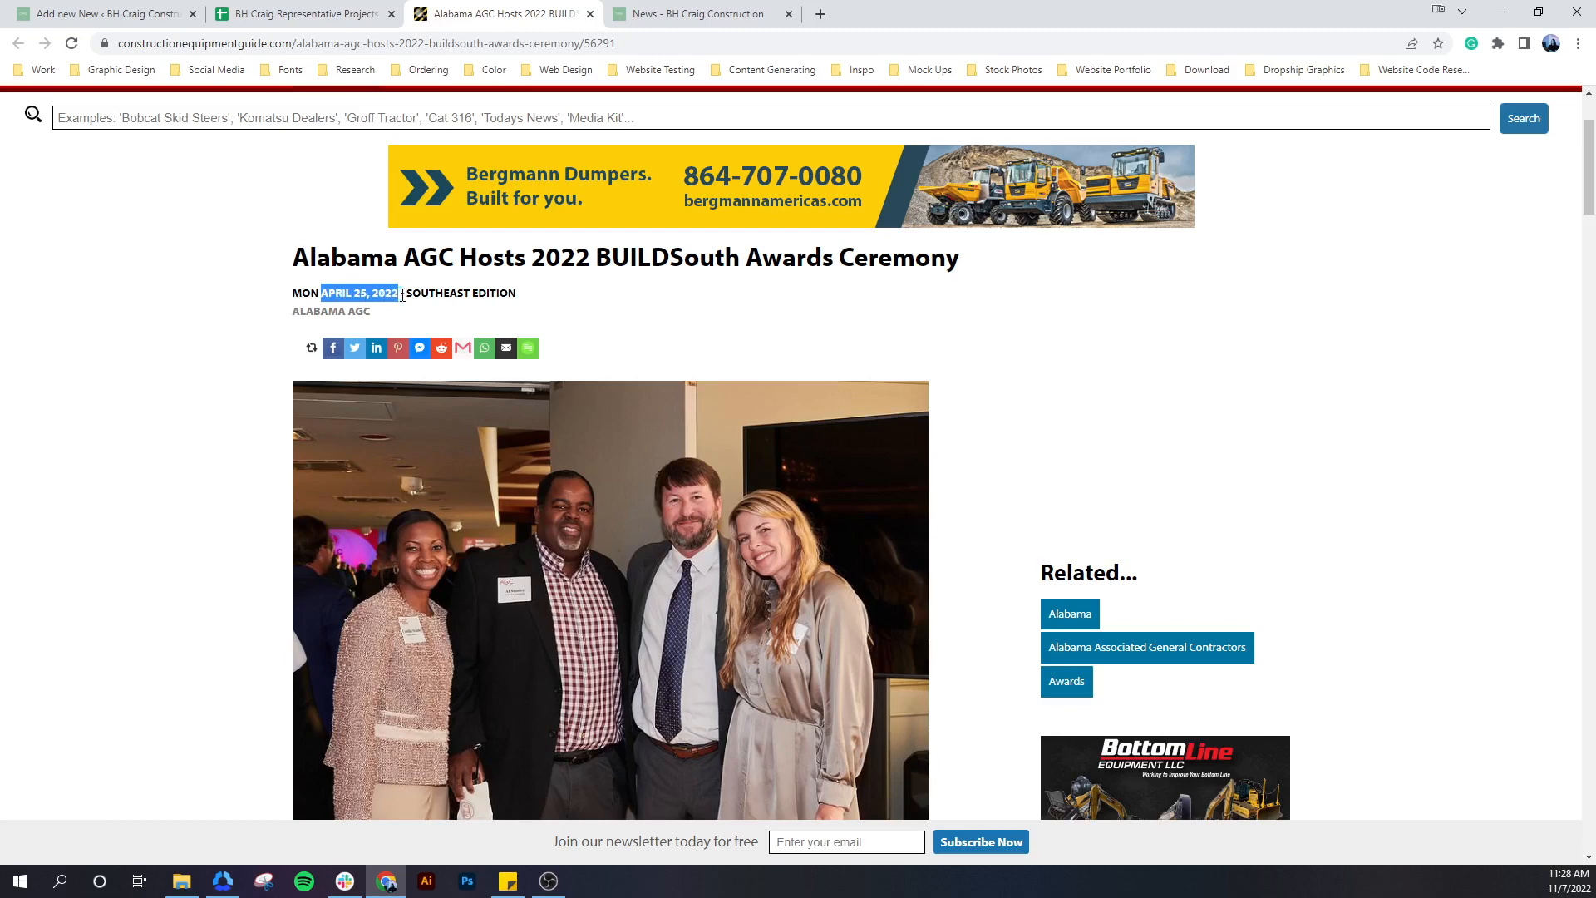
left_click(108, 13)
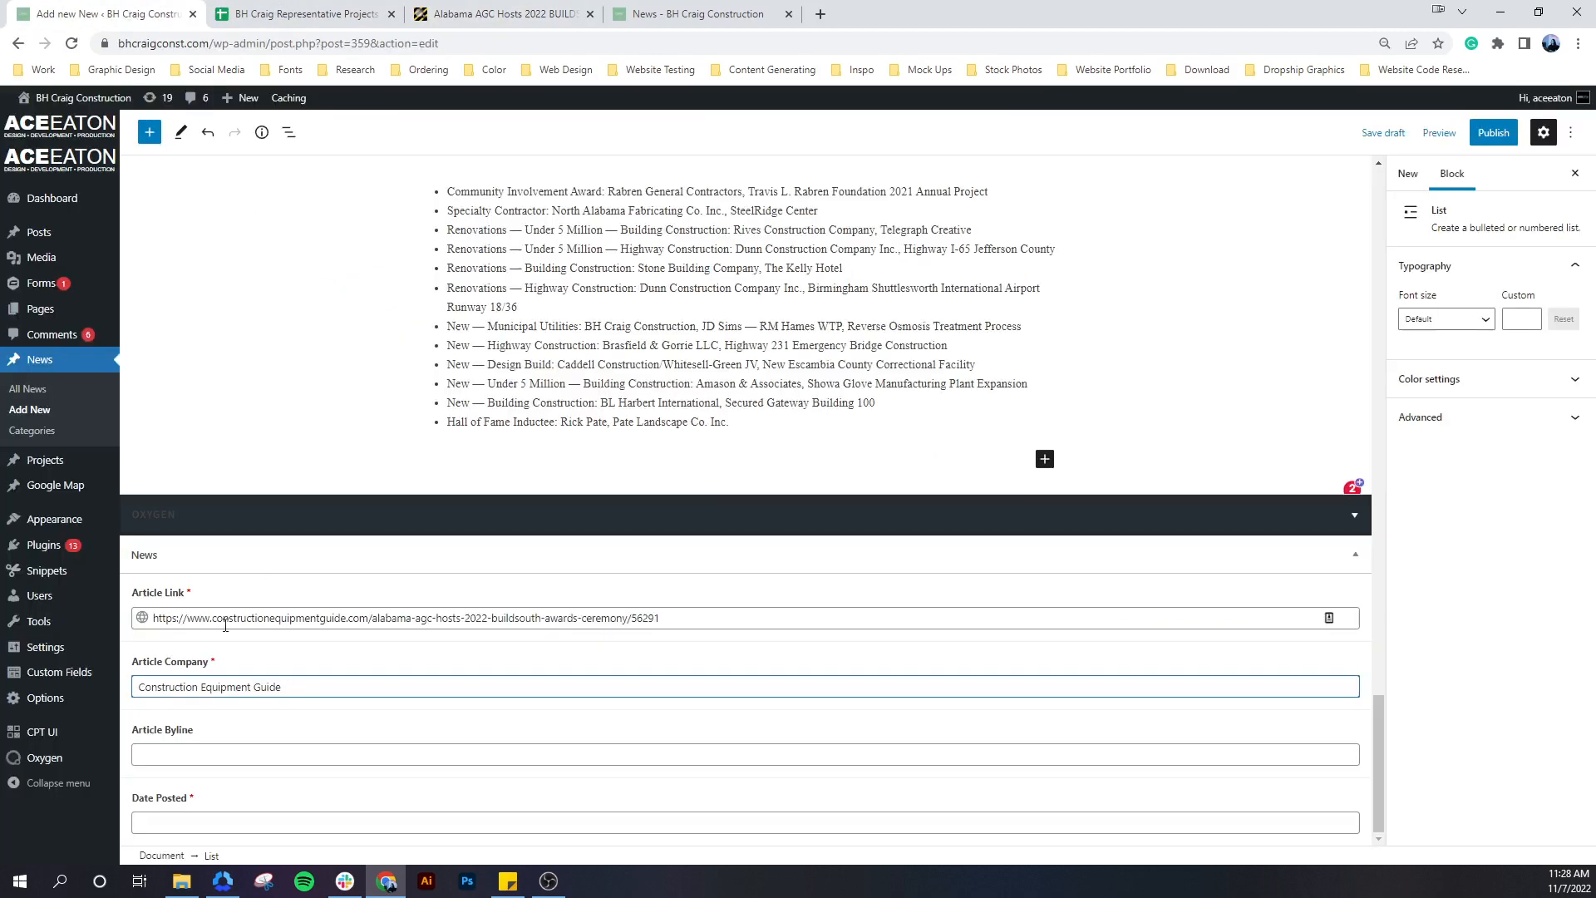
left_click(187, 822)
type("APRIL 25, 2022")
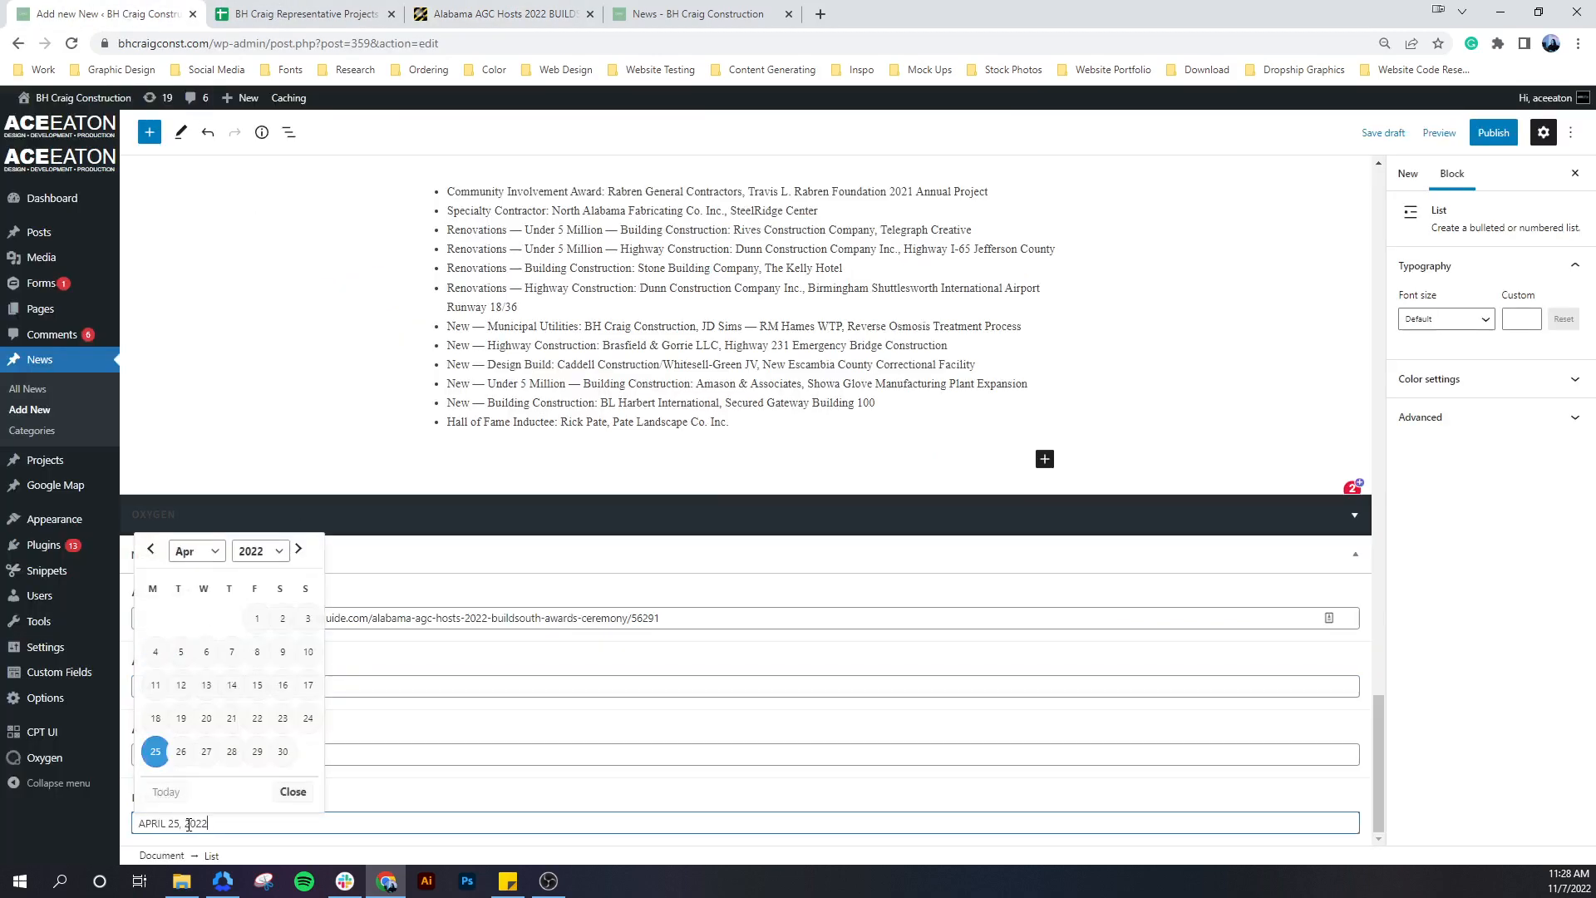
left_click(156, 752)
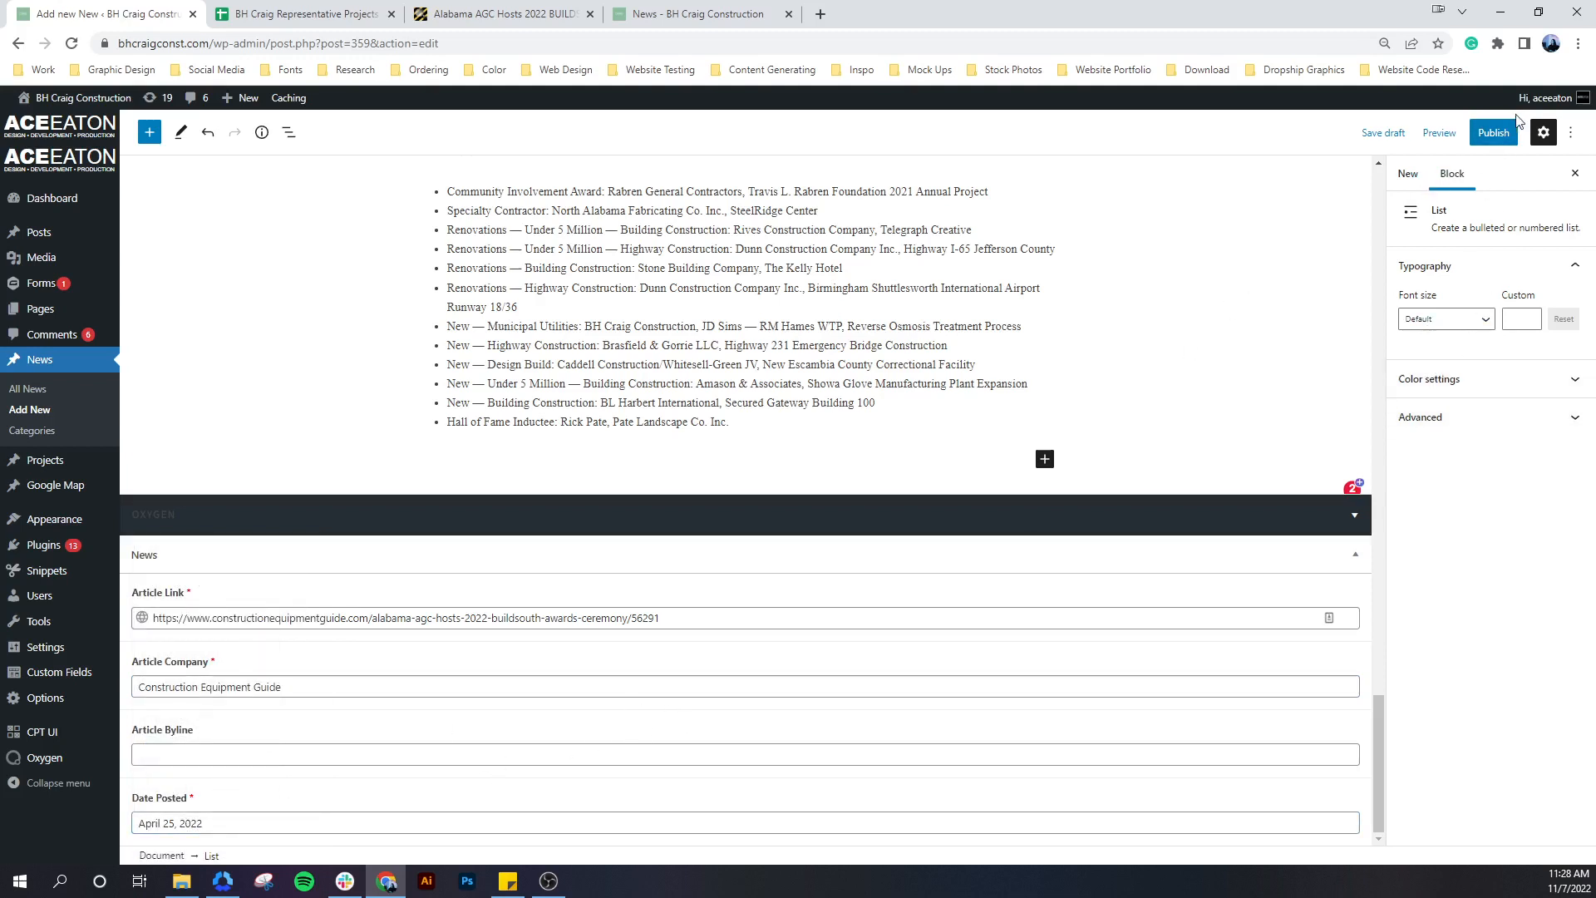
Publish the News entry, open the live article in a separate tab and check its layout down to the footer
left_click(1492, 136)
left_click(1483, 138)
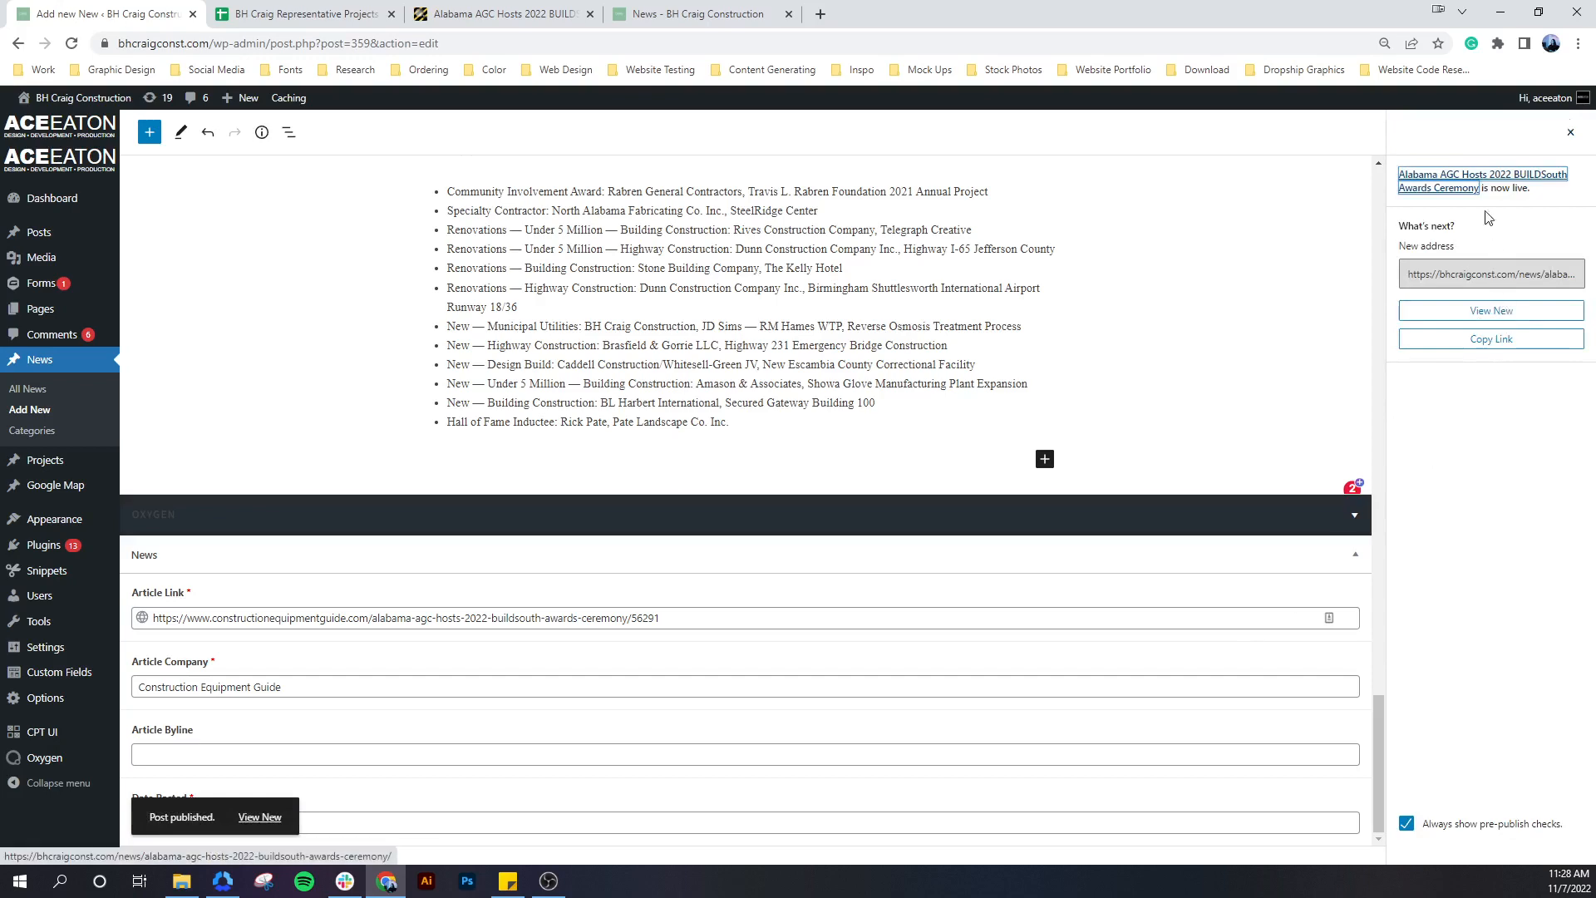
right_click(1477, 188)
left_click(1413, 202)
left_click(312, 14)
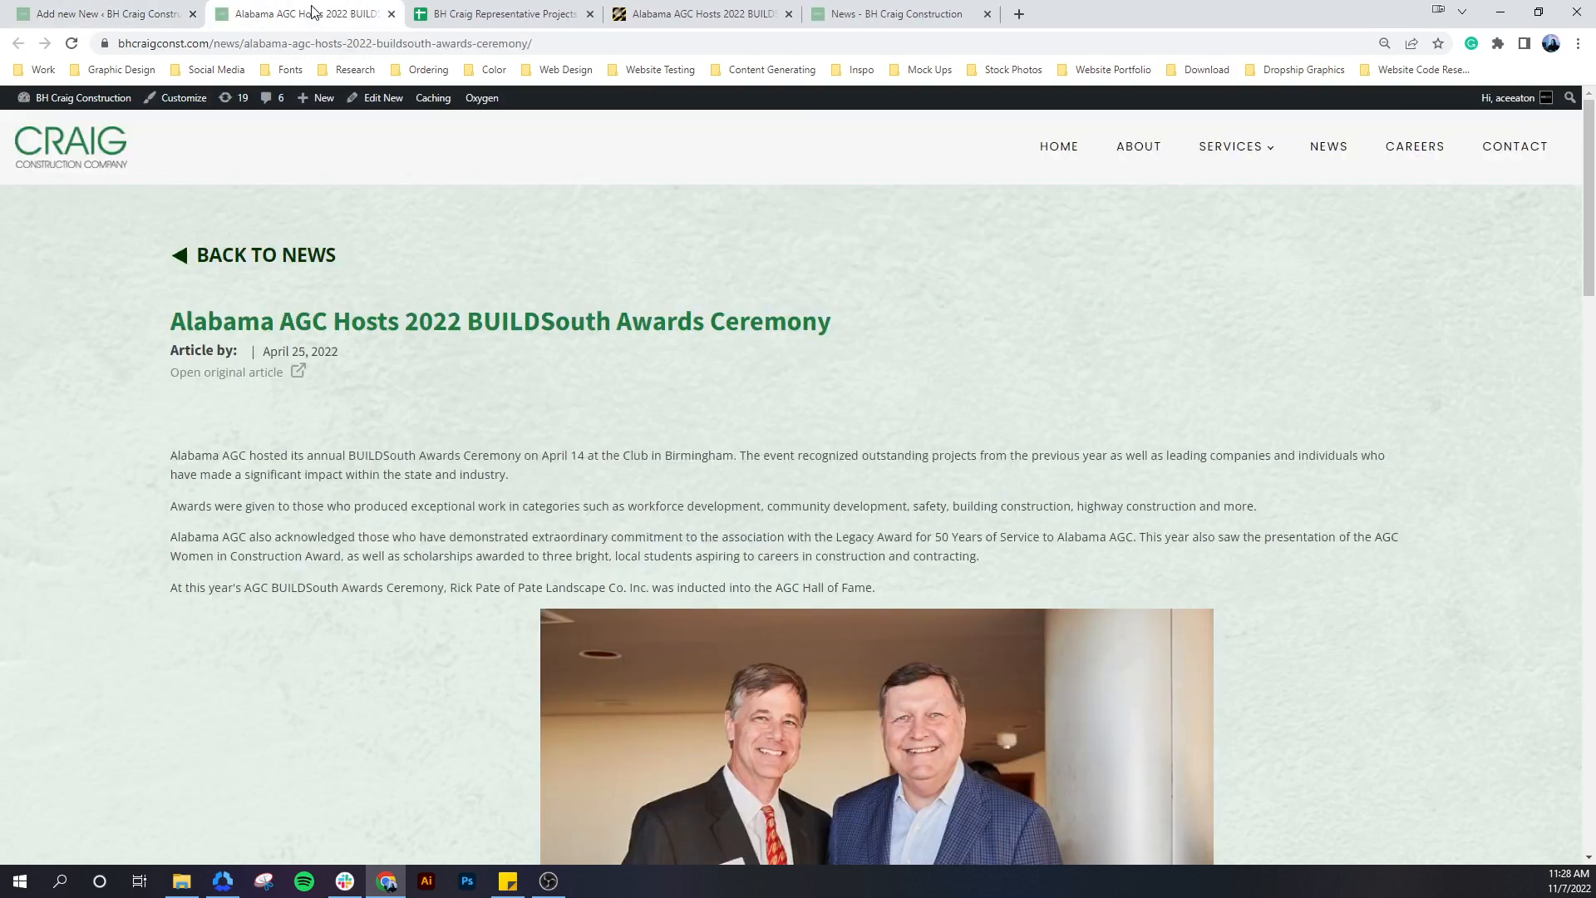
scroll(632, 415, "down", 9)
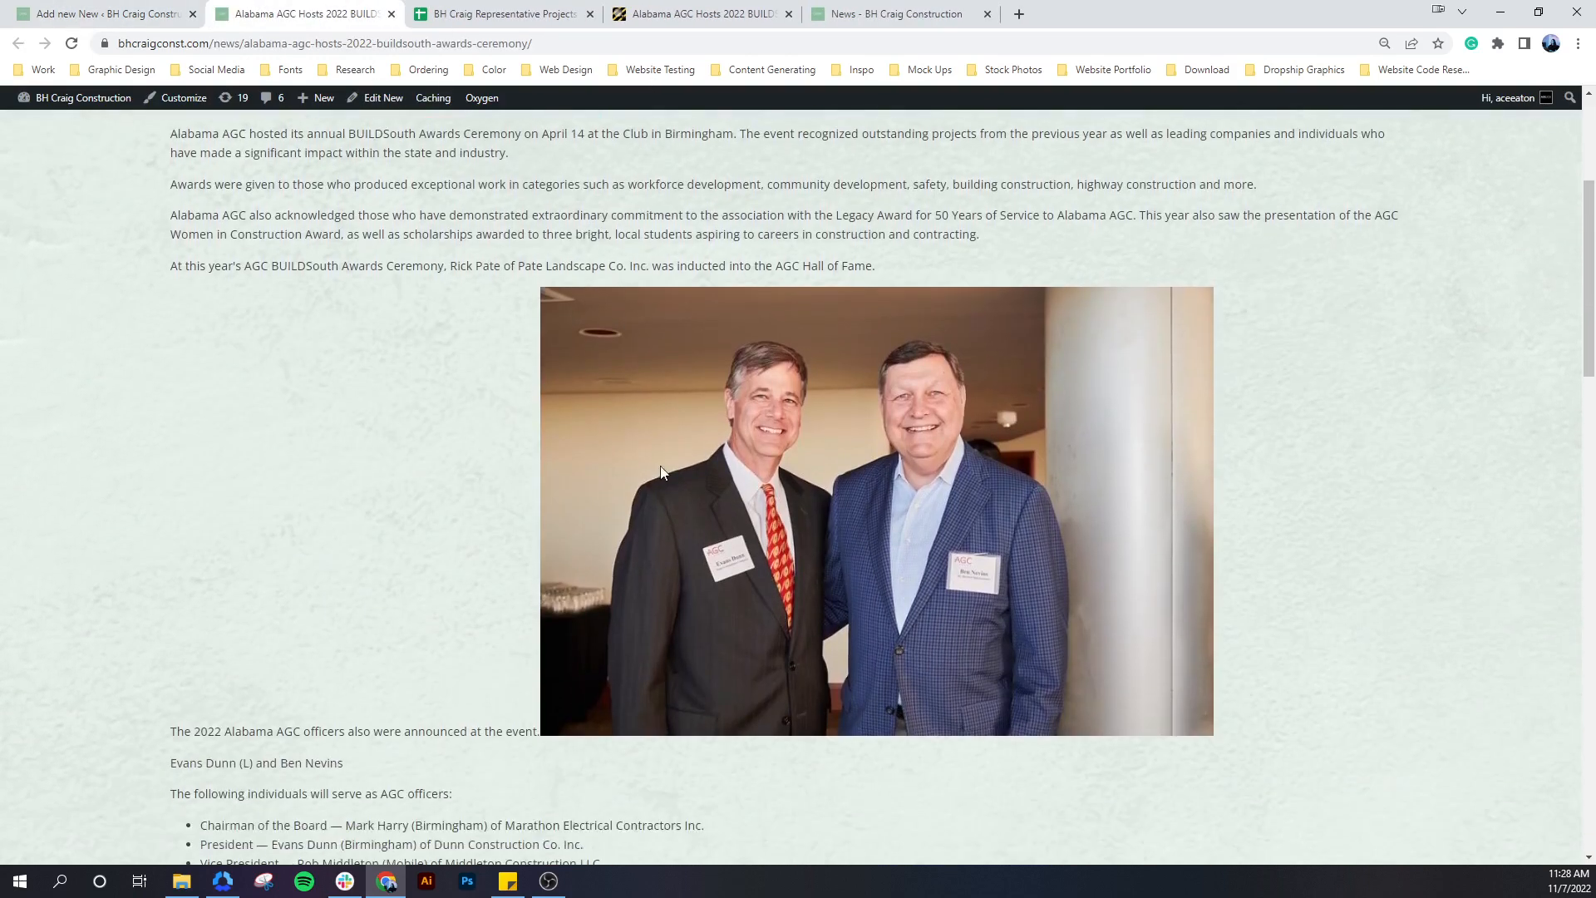
scroll(663, 490, "down", 1)
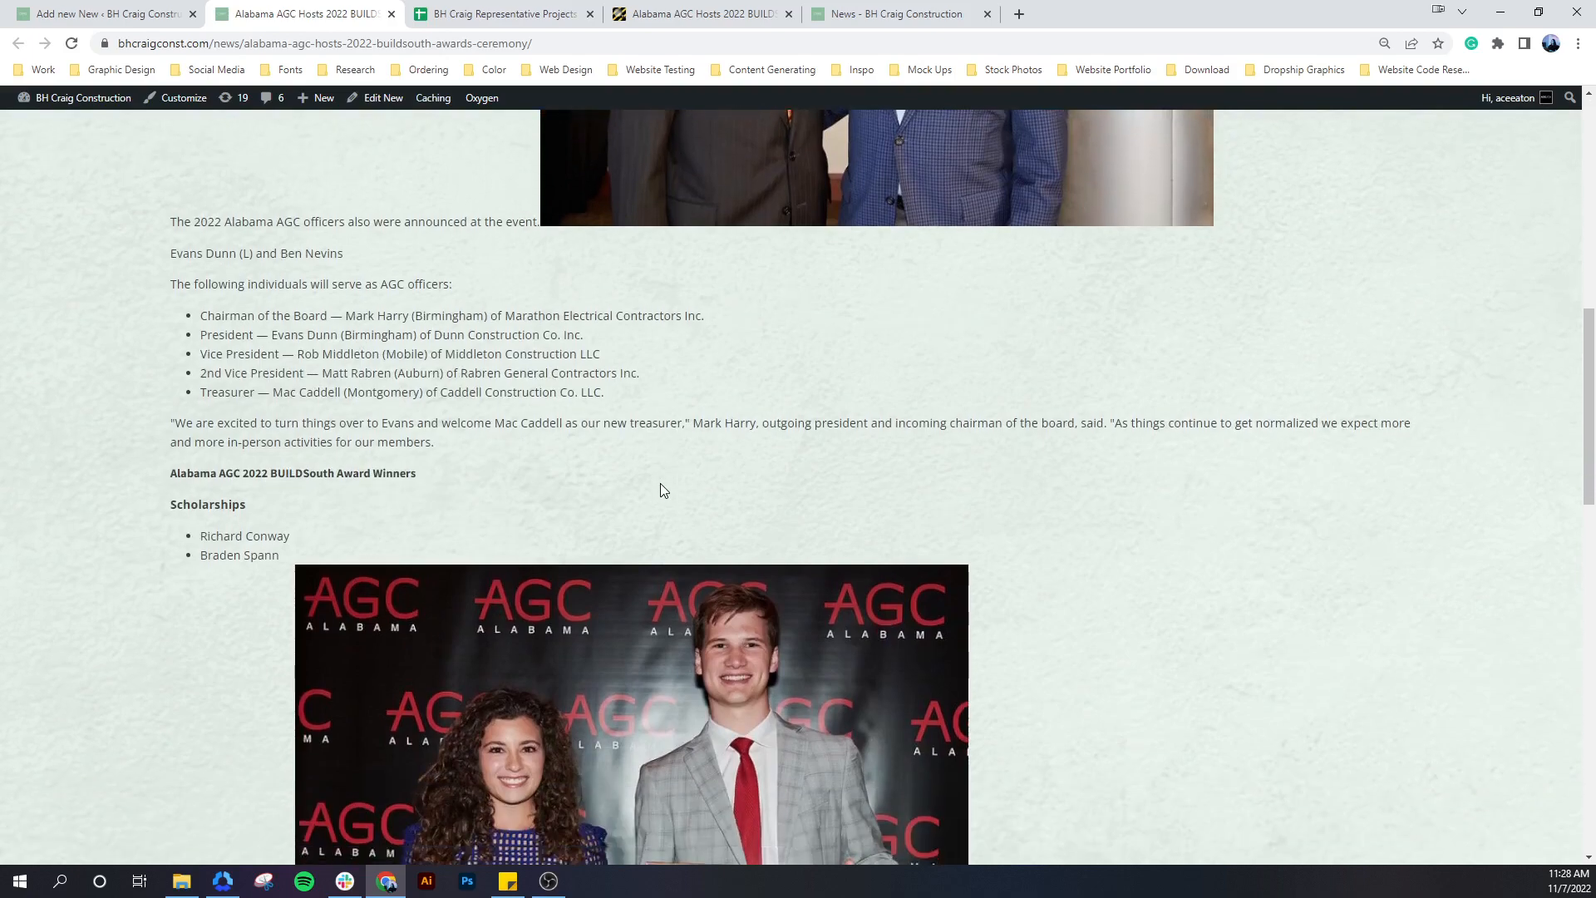
scroll(660, 482, "down", 7)
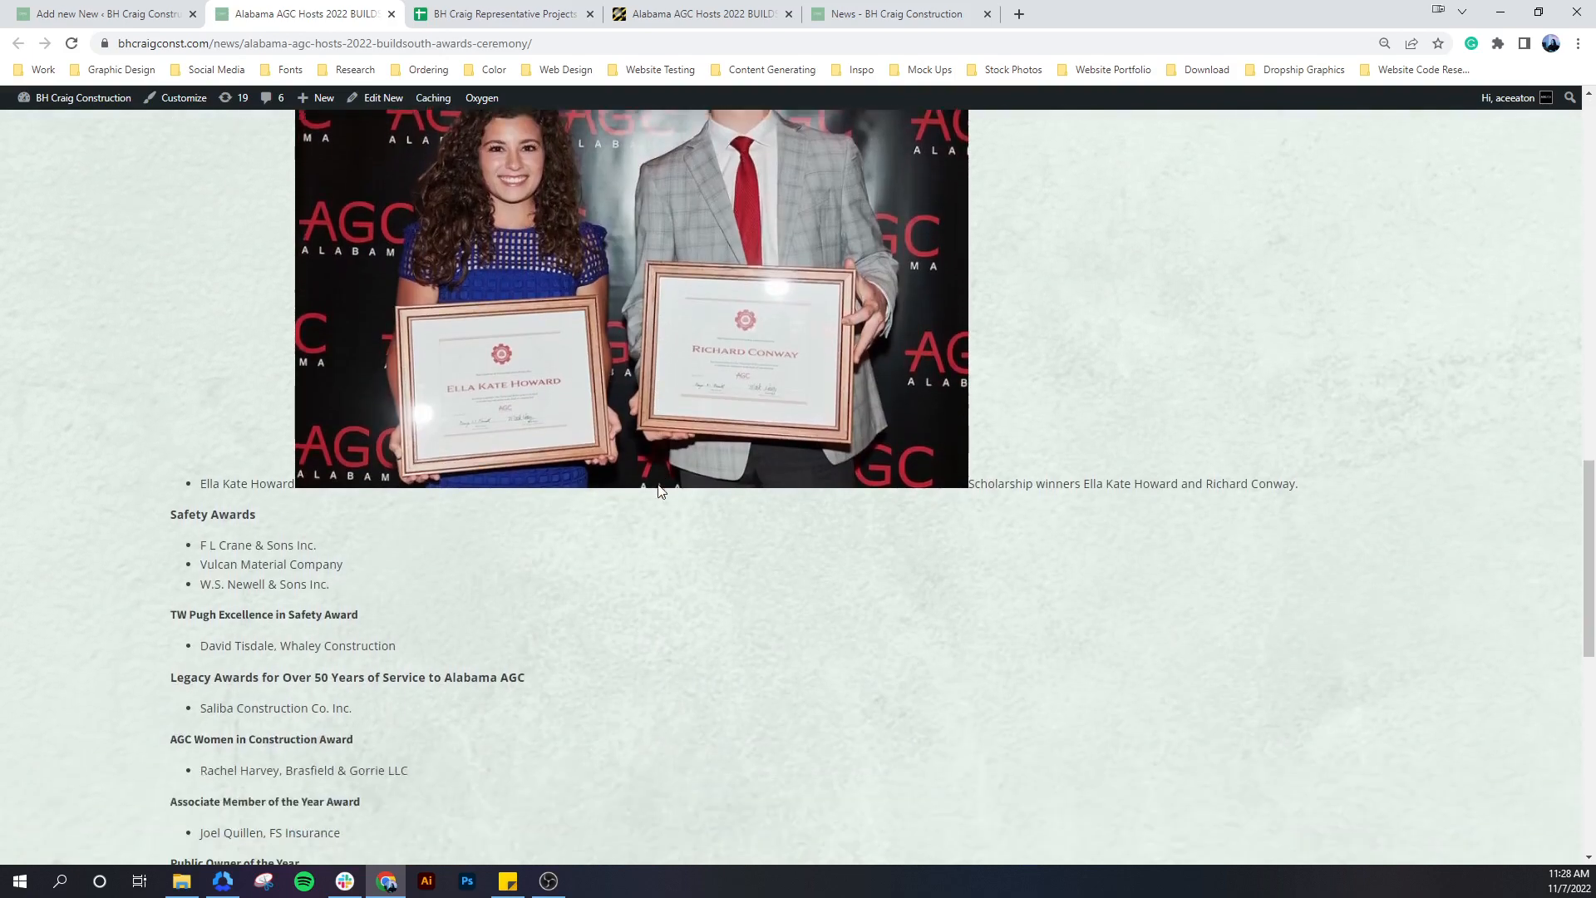
scroll(658, 486, "down", 9)
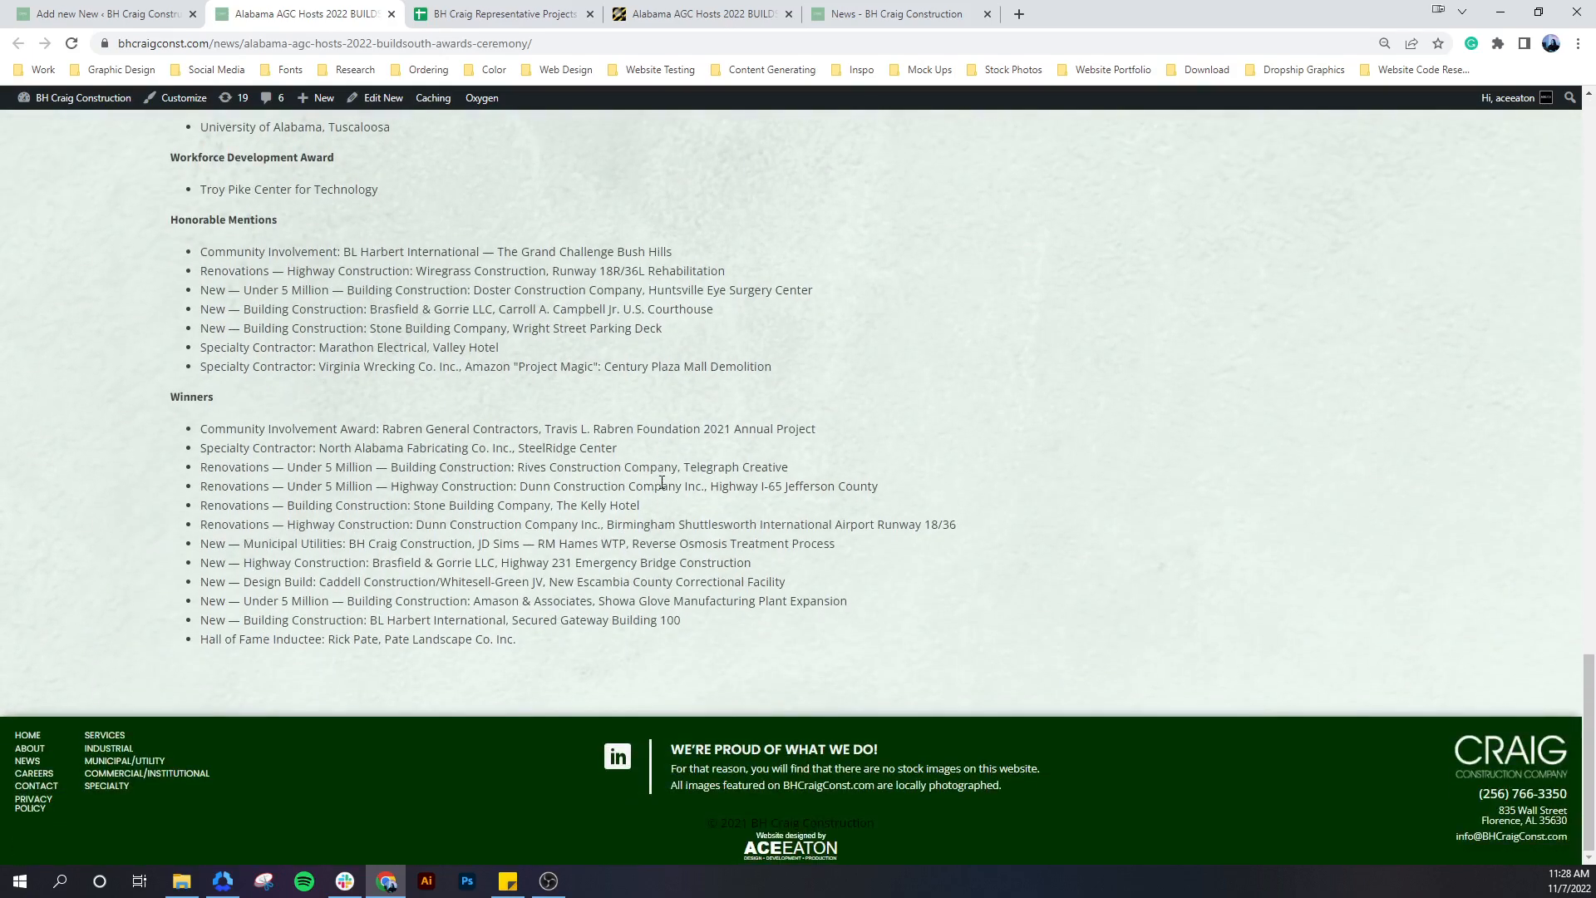
scroll(655, 477, "up", 16)
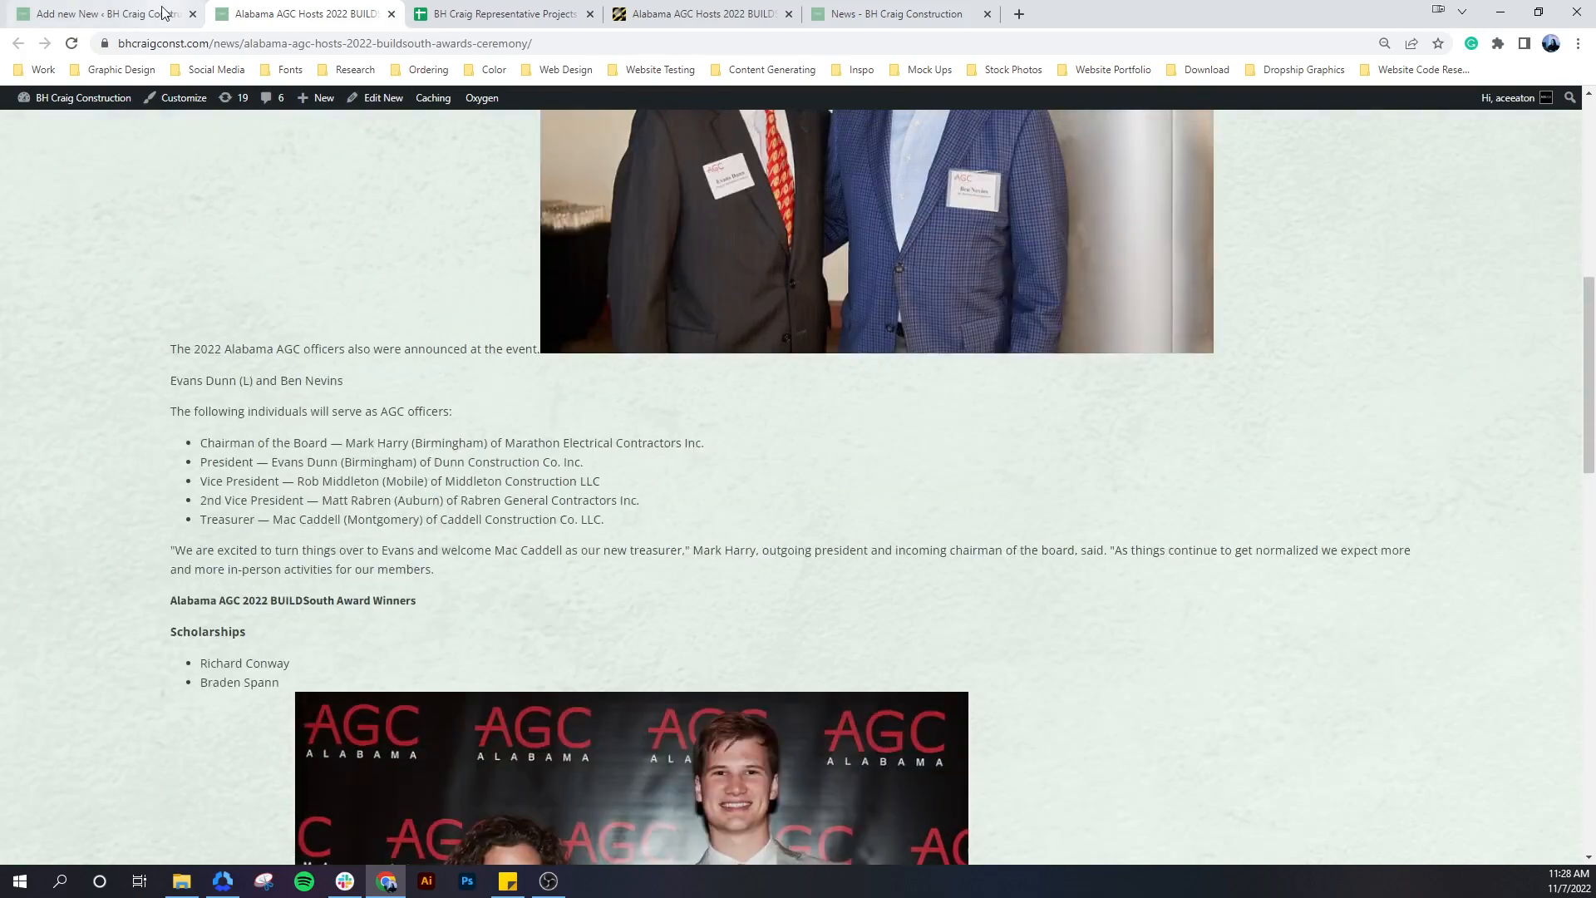
Delete the scholarship winners' photo and its caption text from the Scholarships list in the News entry
left_click(163, 14)
scroll(680, 353, "up", 15)
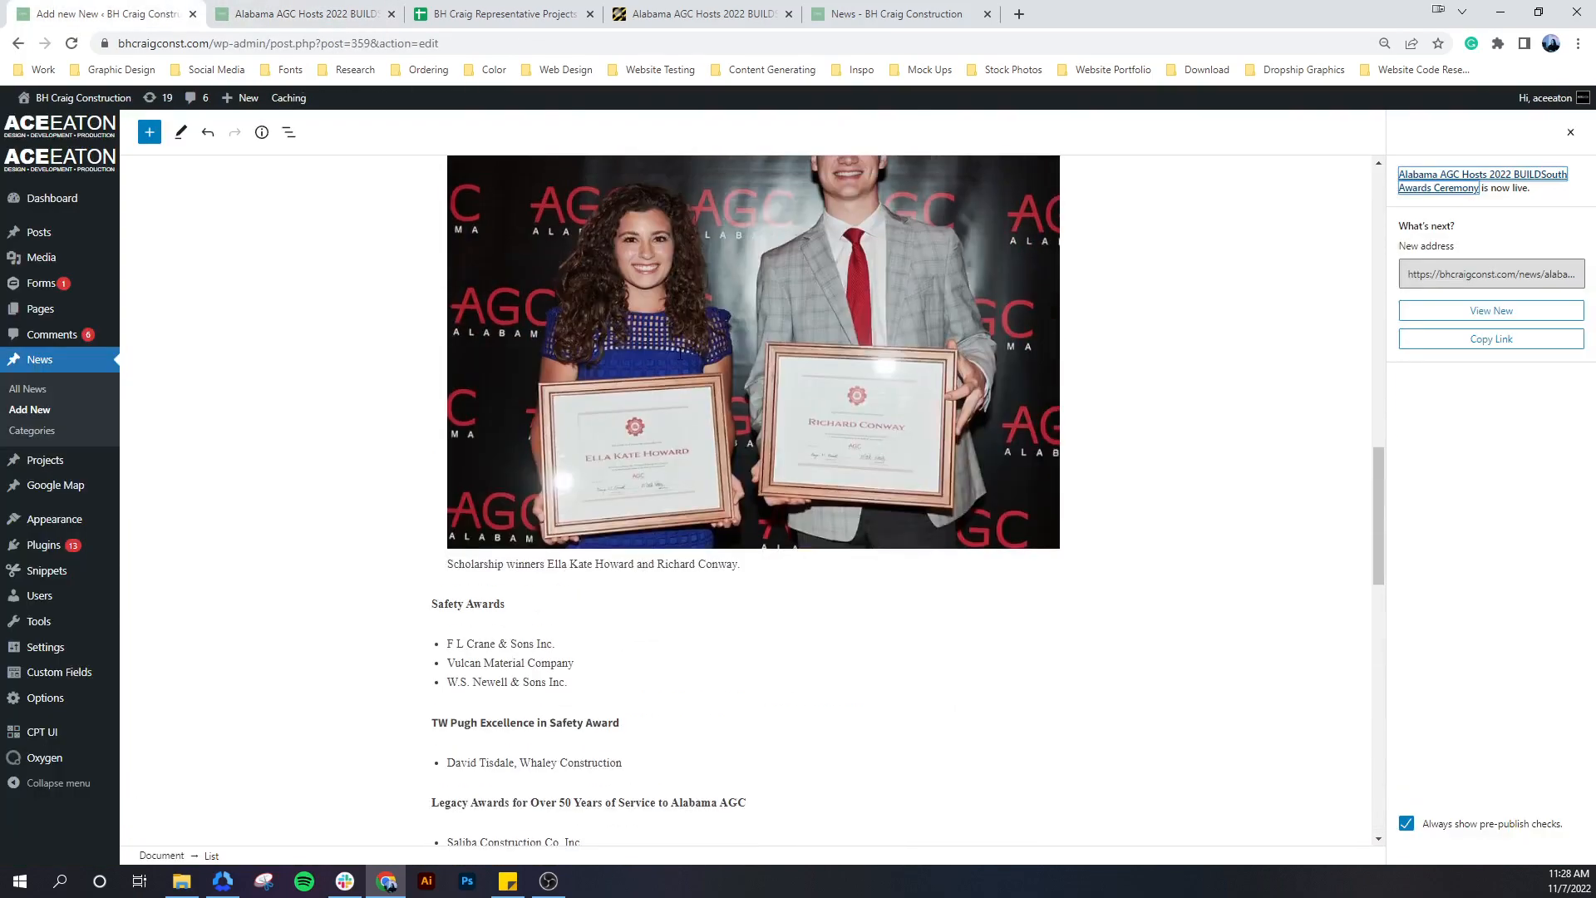
left_click(680, 353)
key("BackSpace")
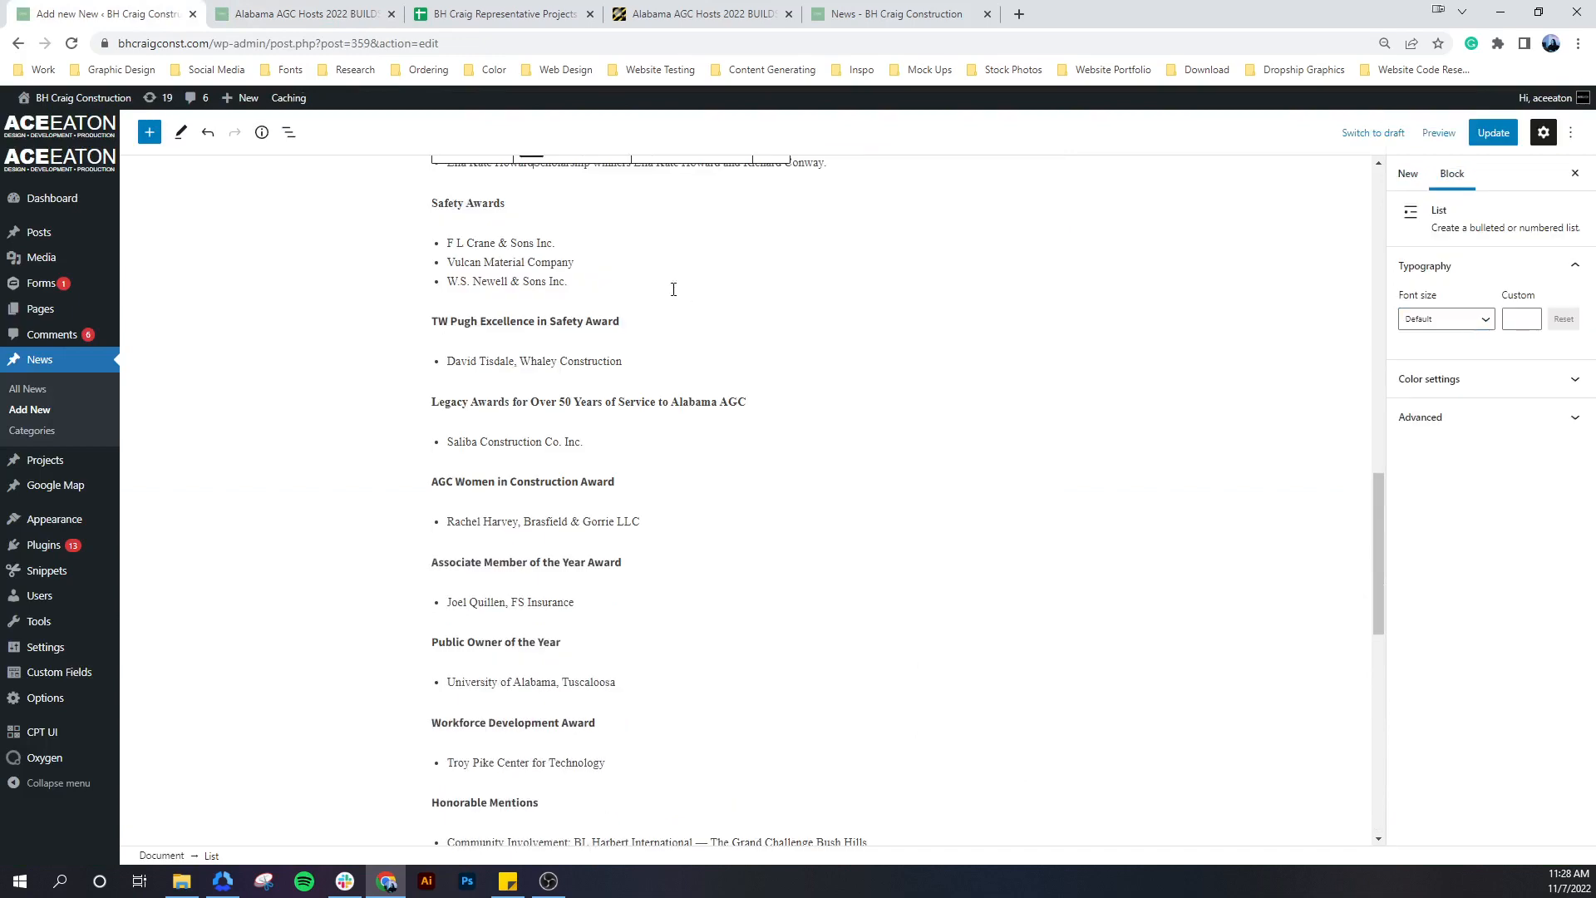
scroll(670, 333, "up", 3)
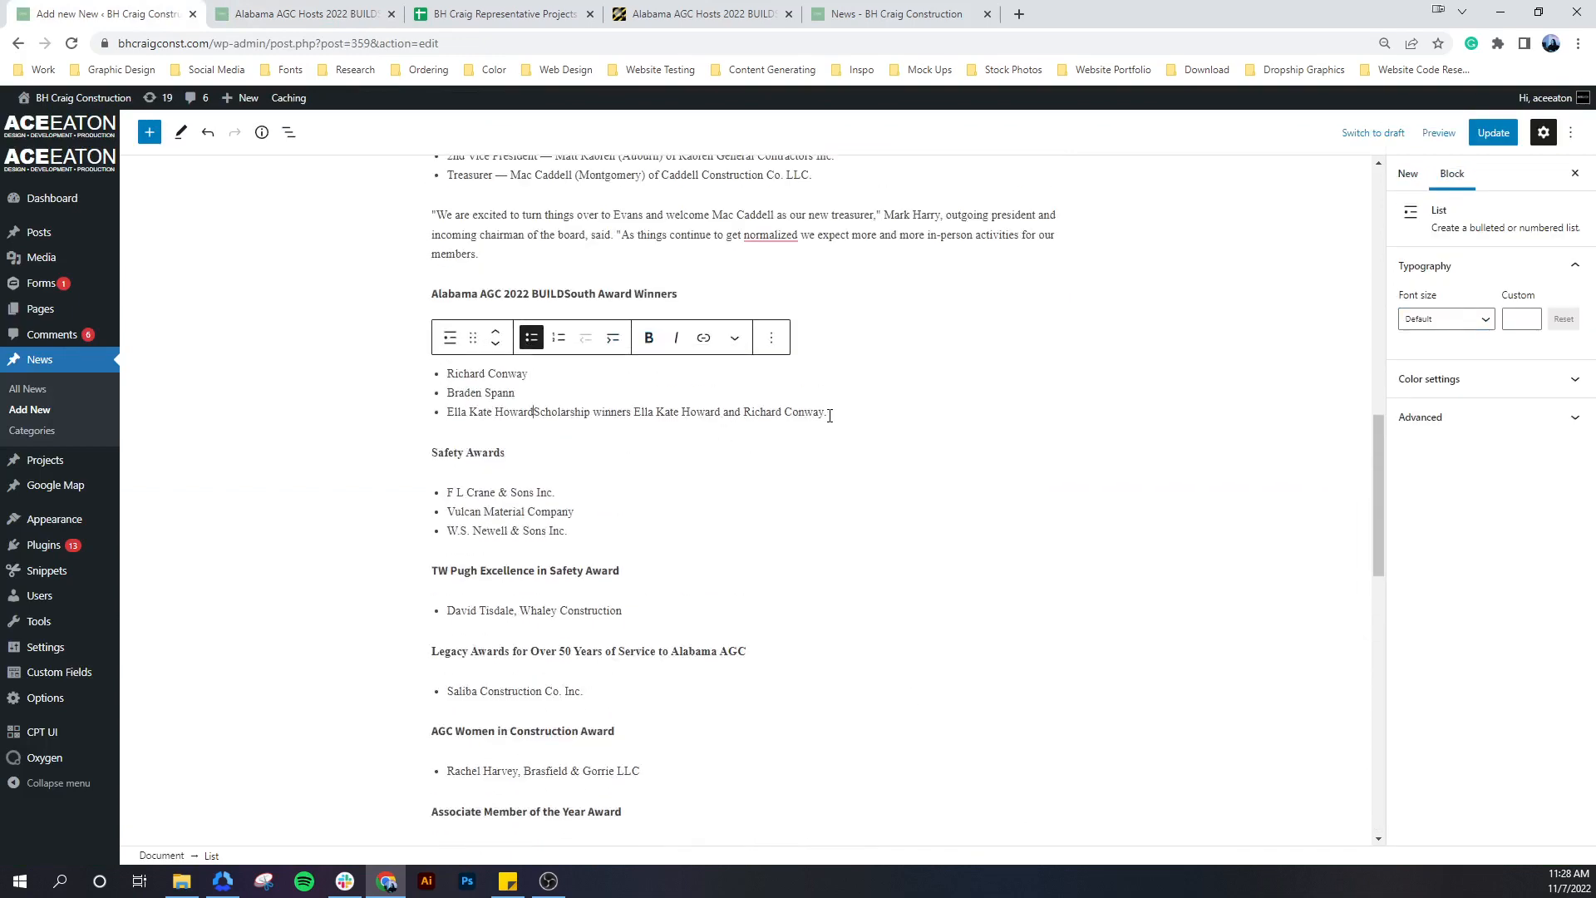
left_click_drag(829, 415, 540, 413)
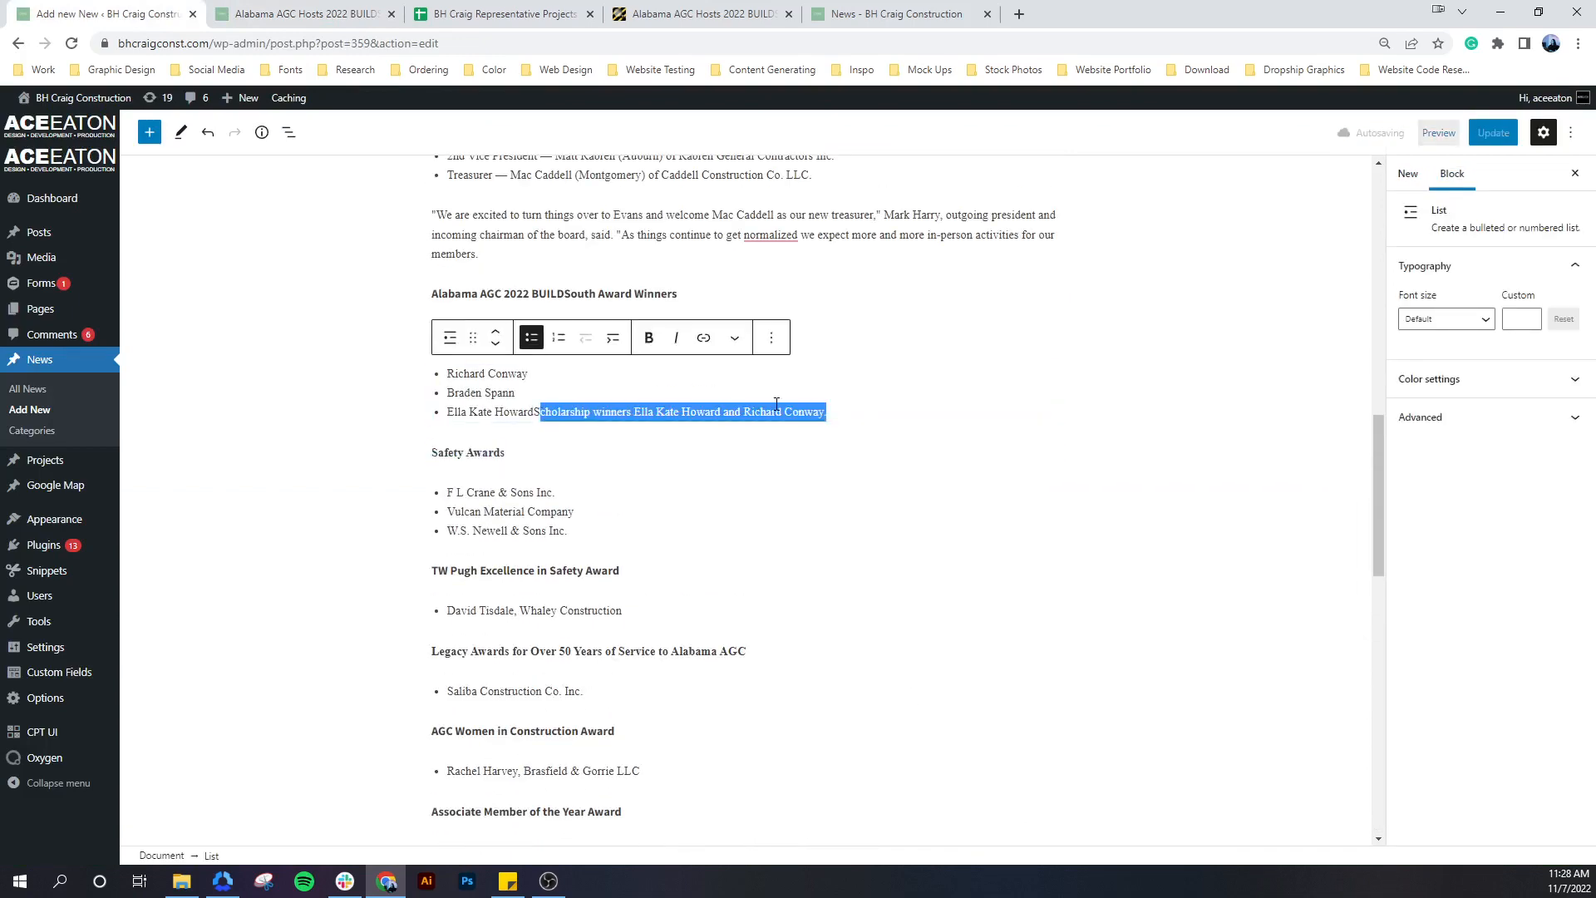
key("BackSpace")
Delete the photo below the 2022 Alabama AGC officers sentence and the caption line naming the two men
scroll(682, 499, "up", 8)
left_click(665, 634)
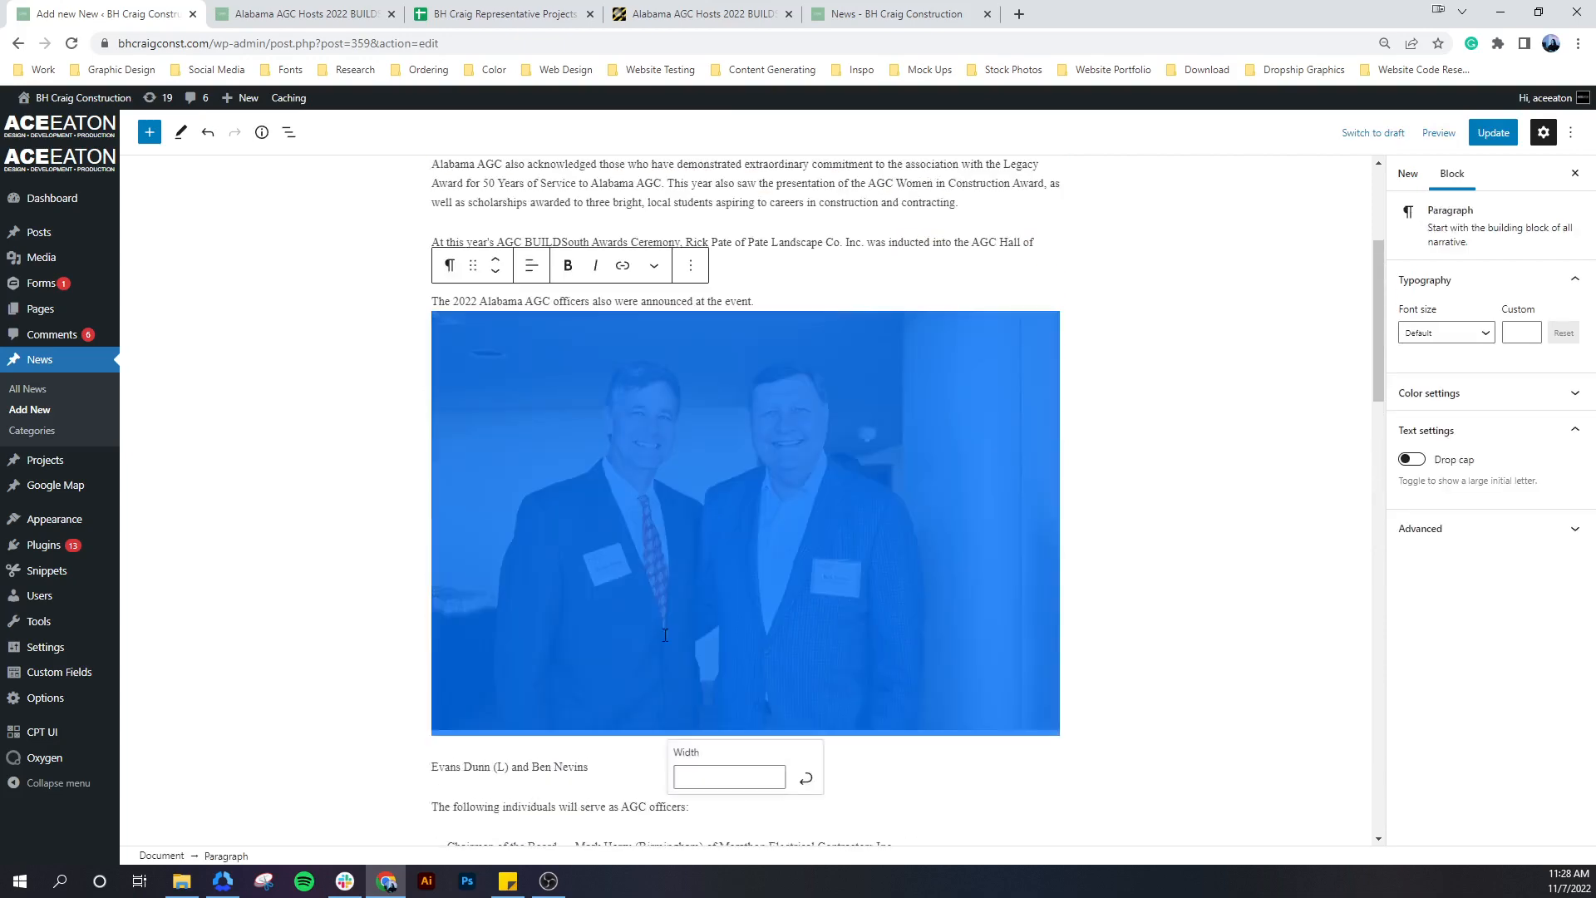
left_click_drag(587, 766, 431, 765)
key("BackSpace")
key("BackSpace")
key("BackSpace")
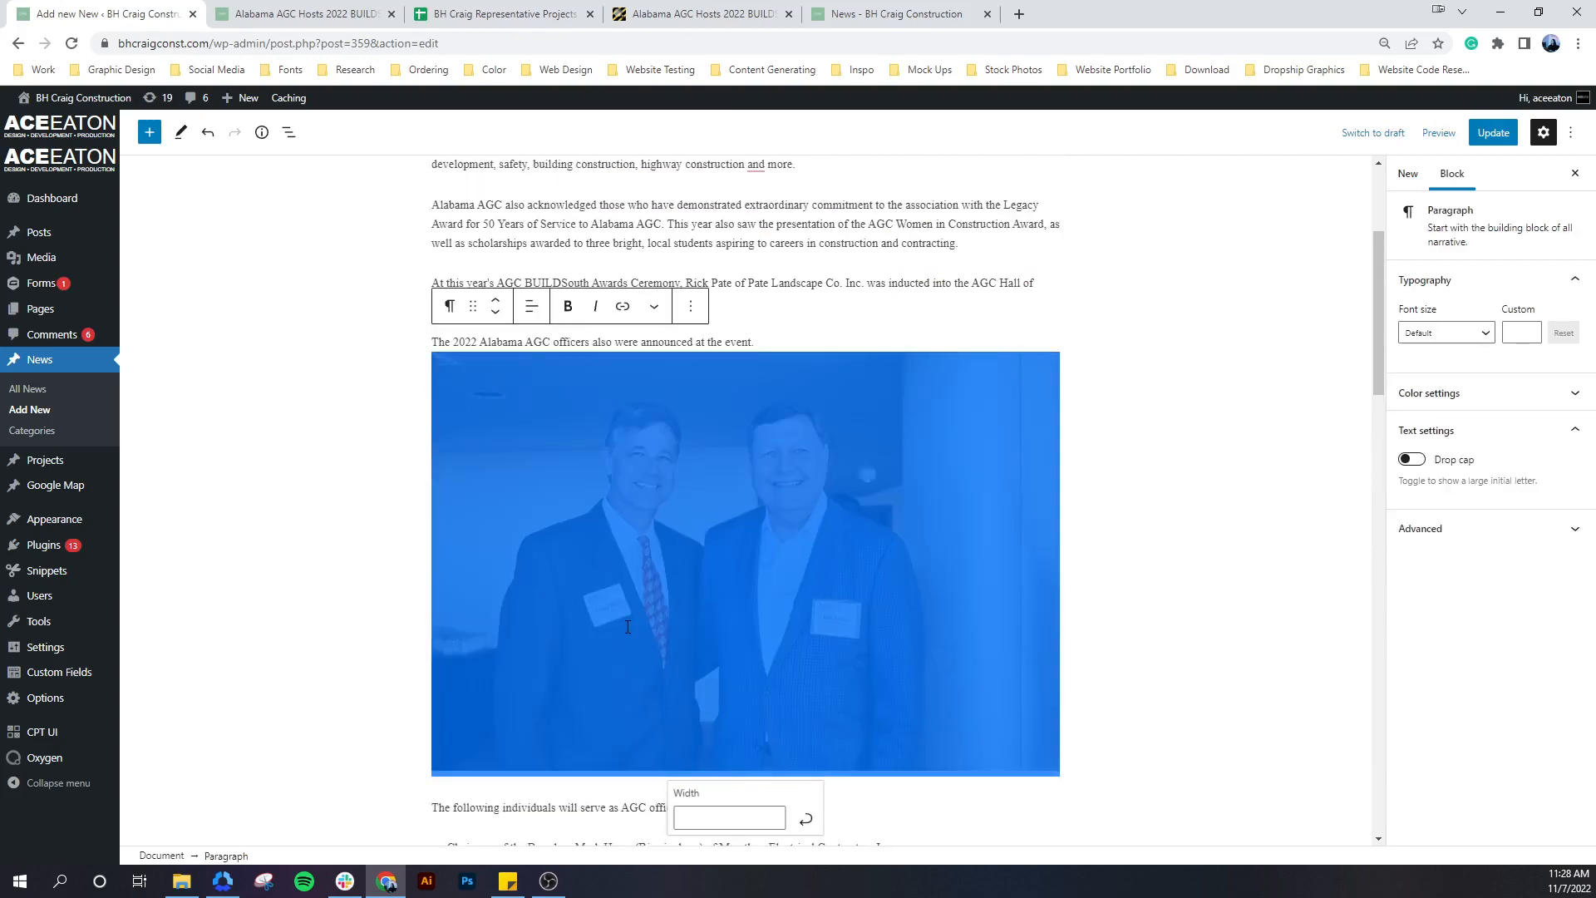
key("BackSpace")
Review the cleaned-up News entry, save the update and reload the live News page
scroll(782, 615, "up", 2)
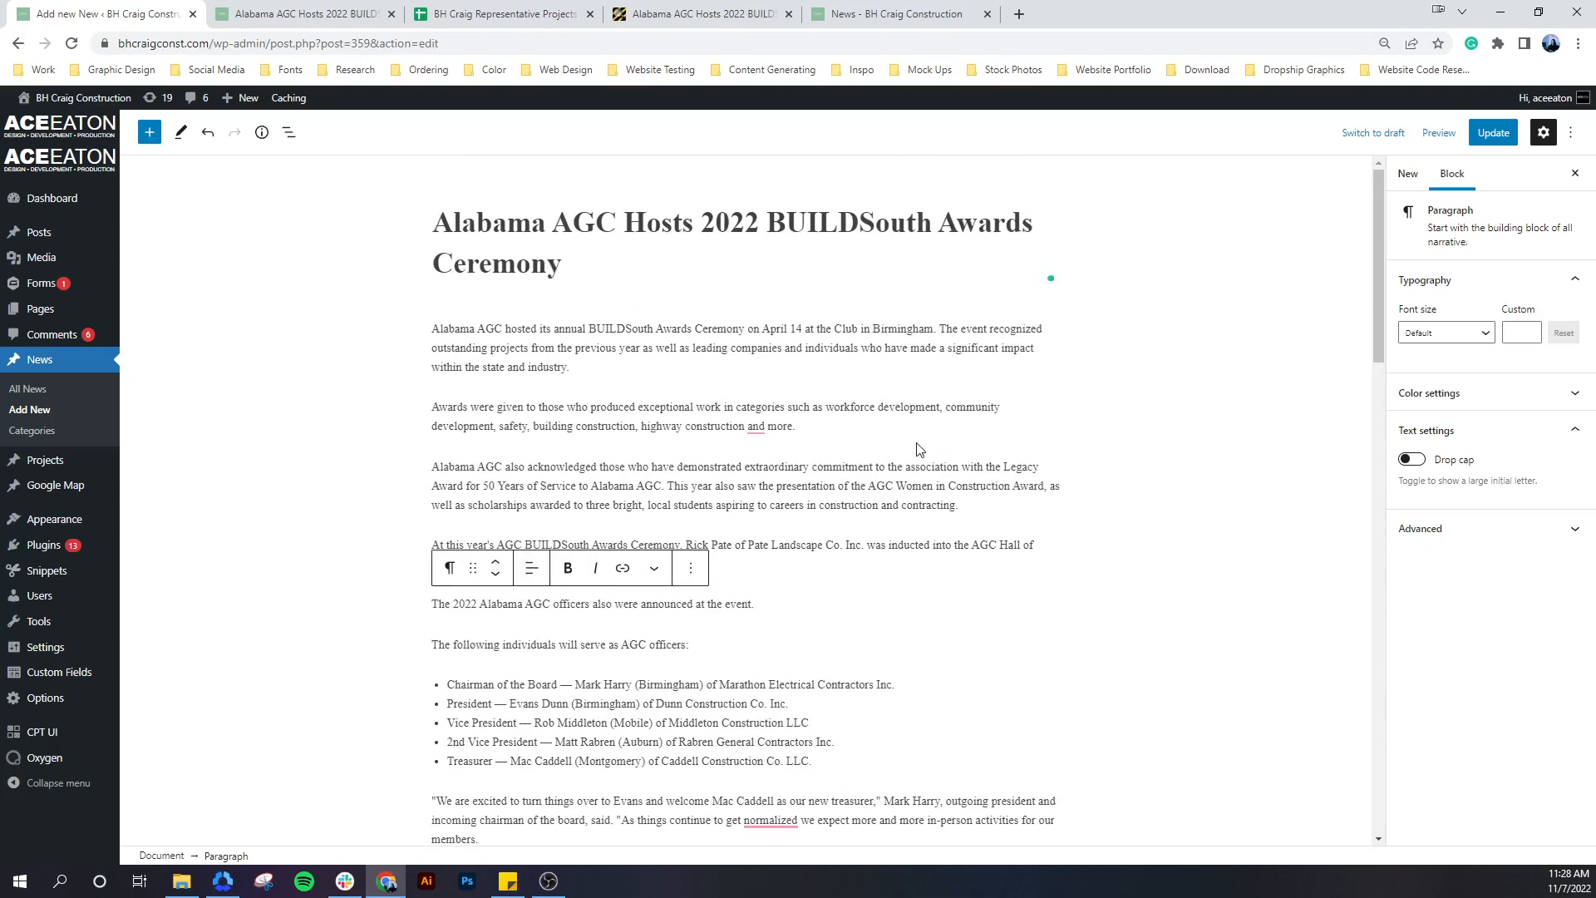
scroll(915, 449, "down", 12)
scroll(915, 449, "down", 10)
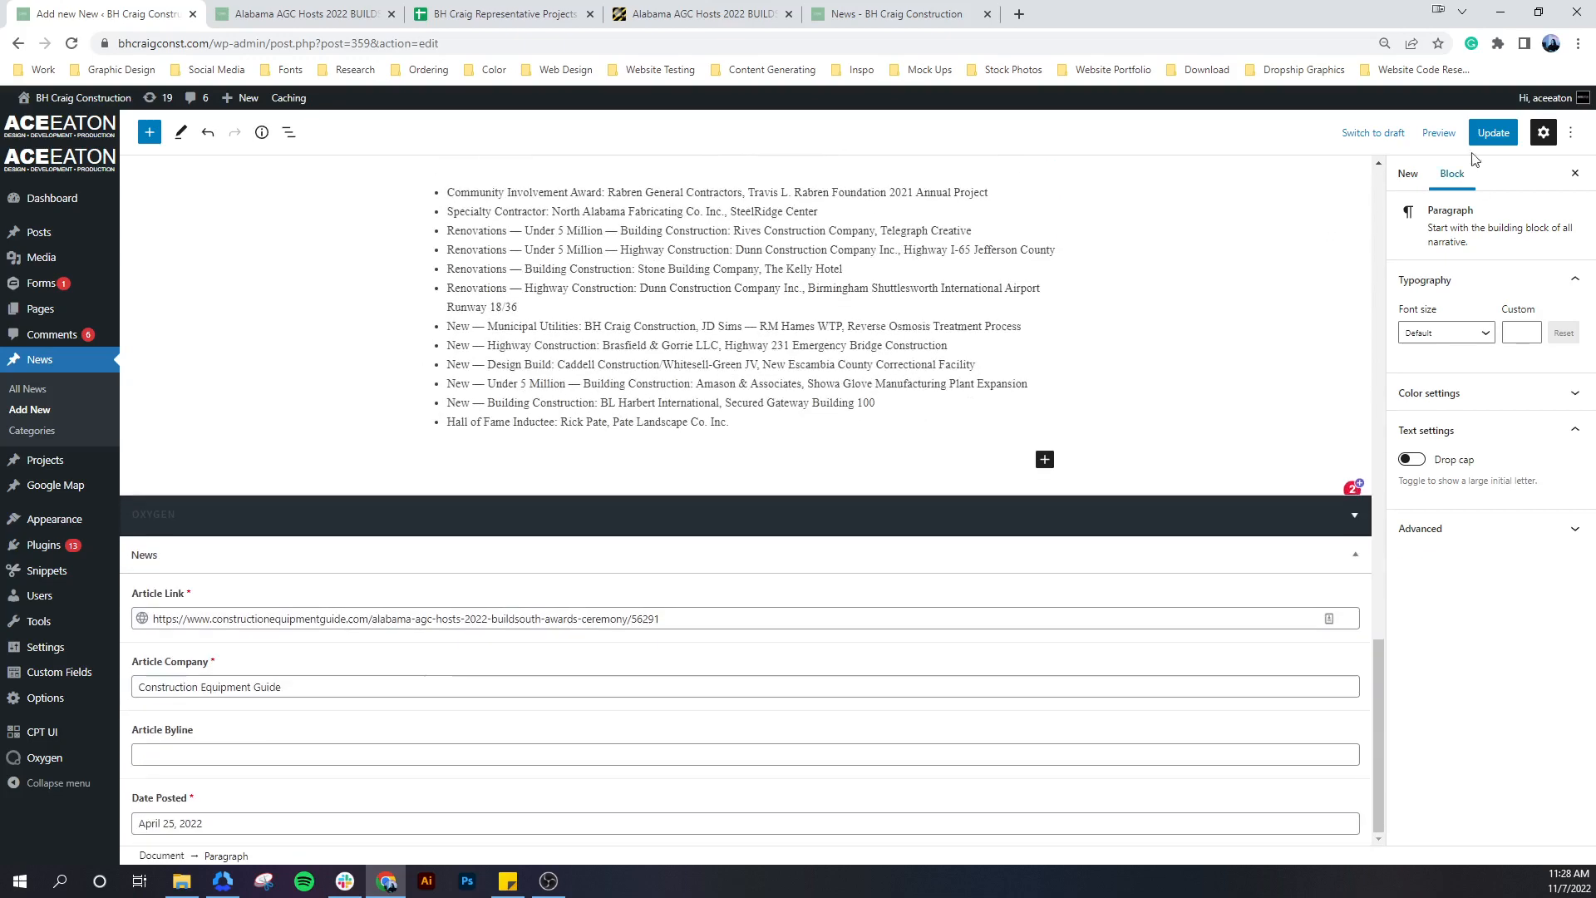
key("ctrl+s")
left_click(690, 14)
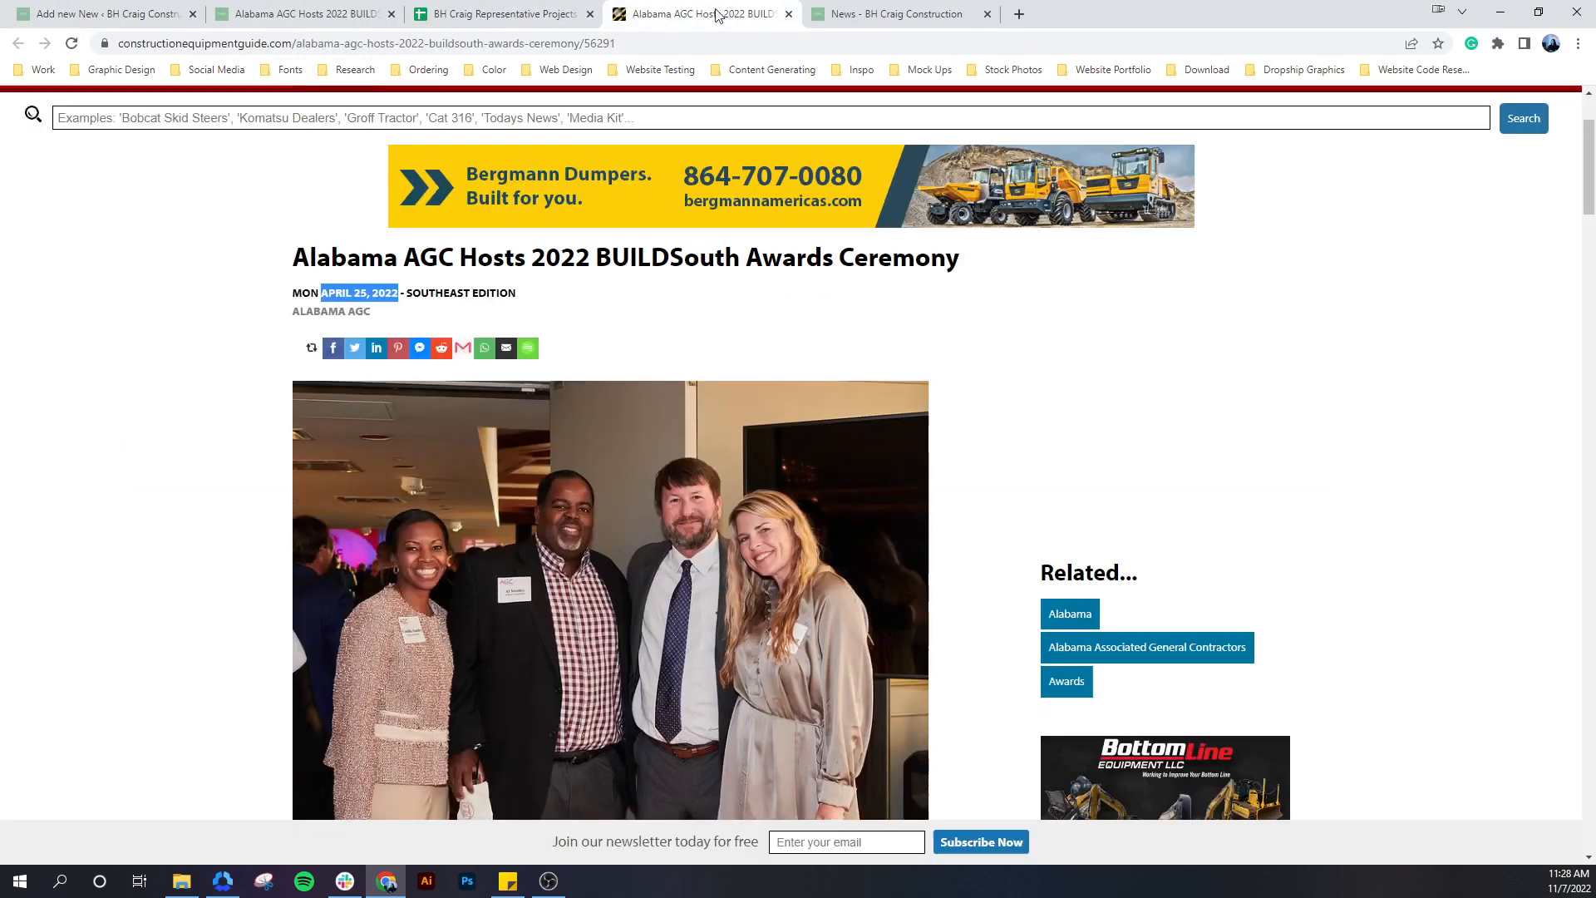
left_click(831, 14)
left_click(798, 41)
key("Return")
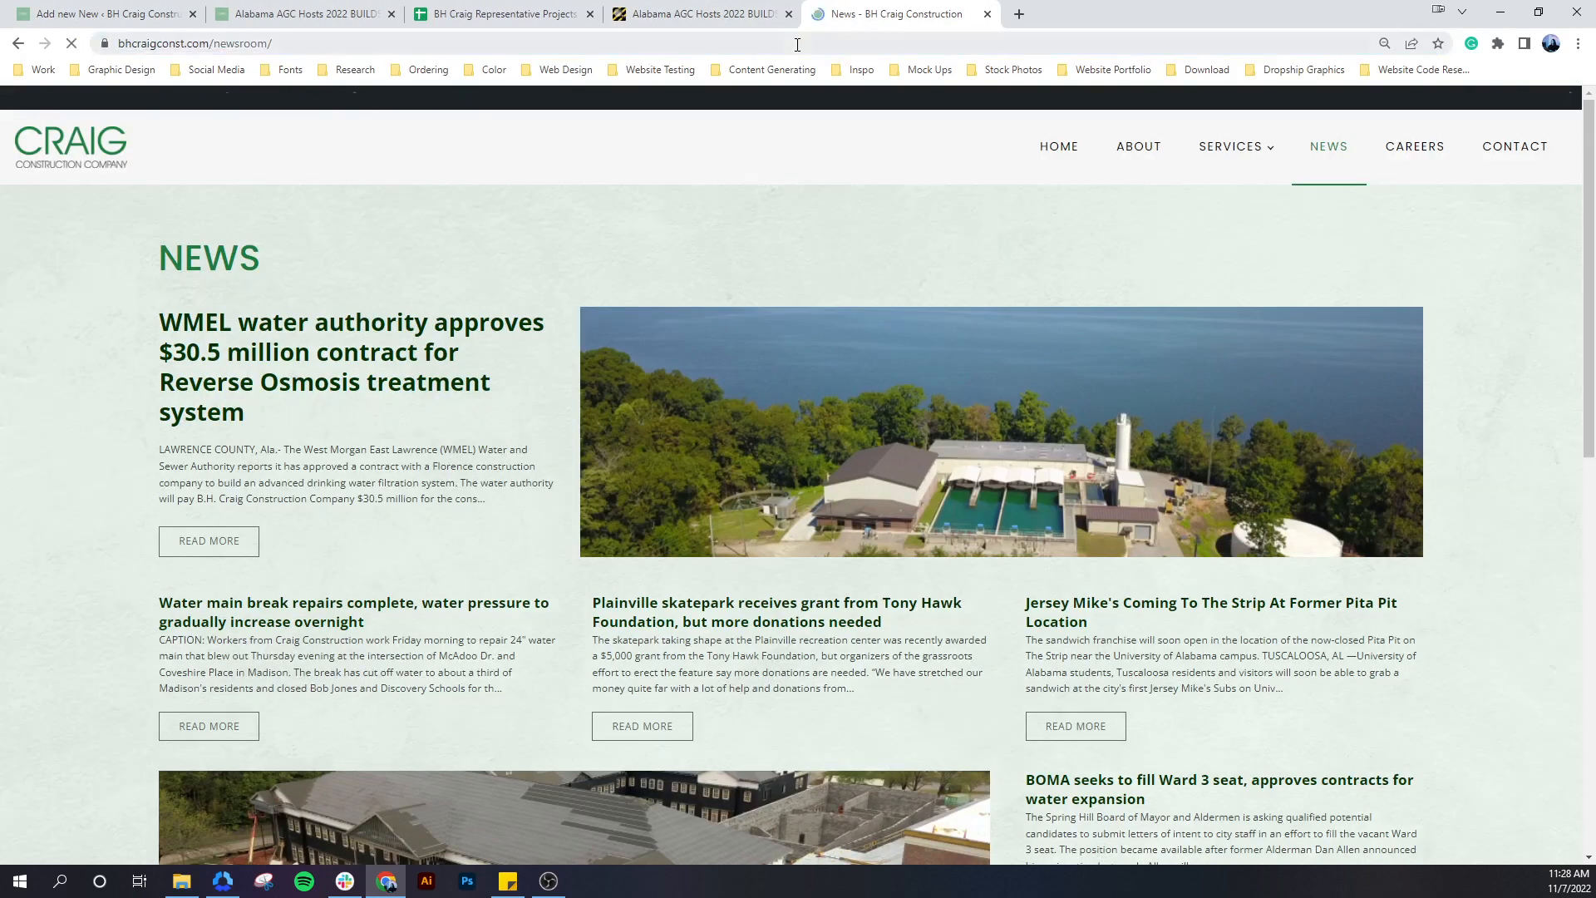
Reload the live Alabama AGC awards article and check the cleaned-up text and original article link down to the footer
left_click(262, 15)
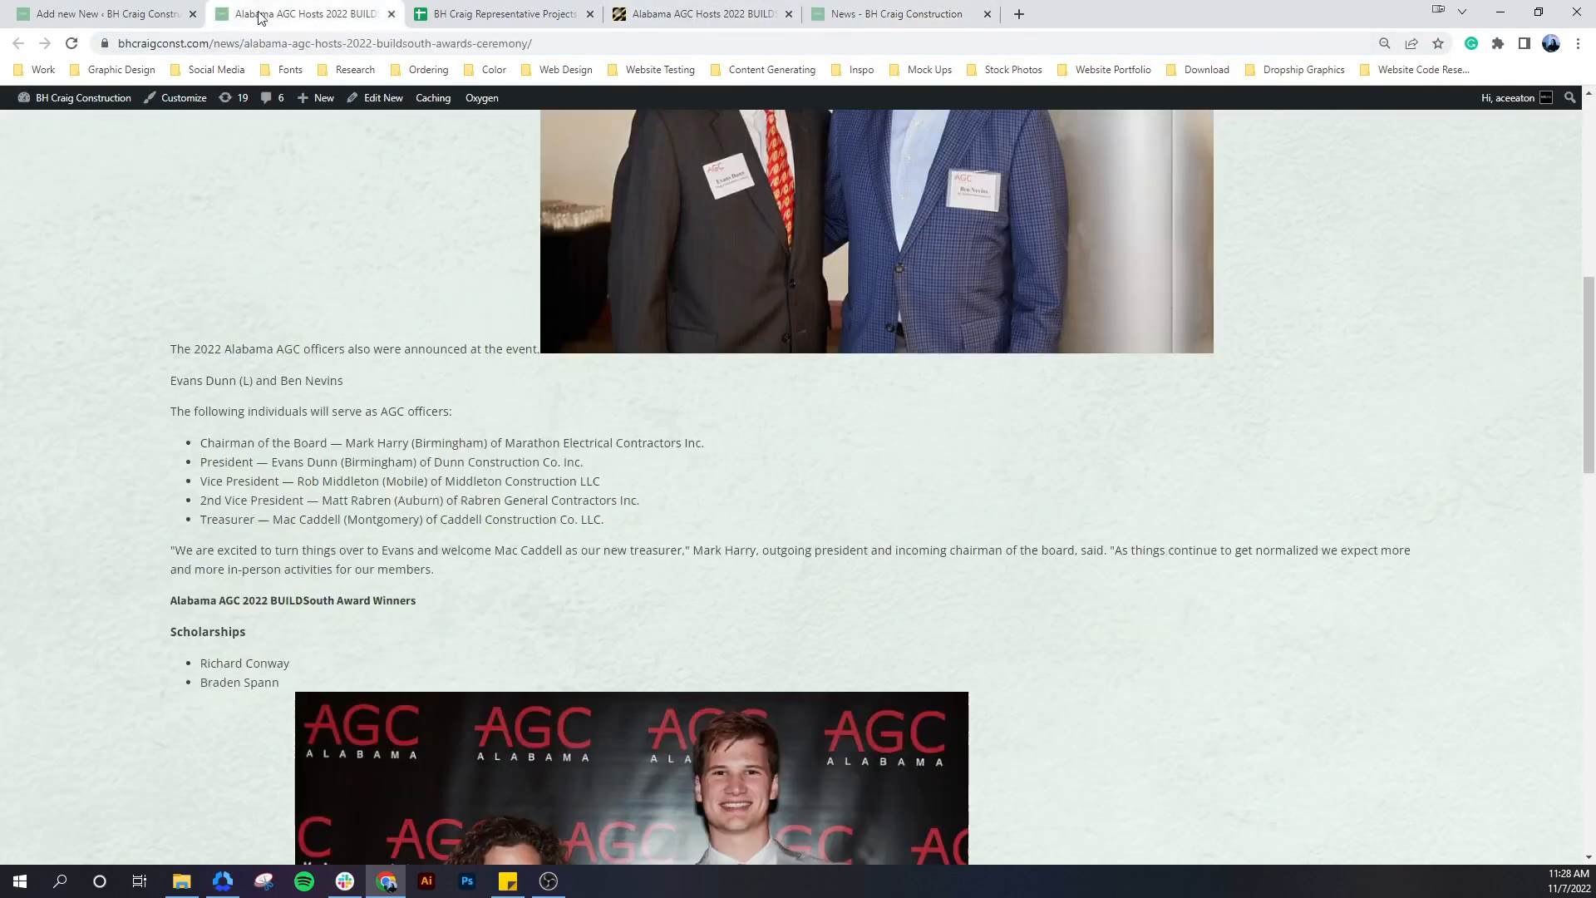
left_click(304, 43)
key("Return")
scroll(752, 455, "up", 4)
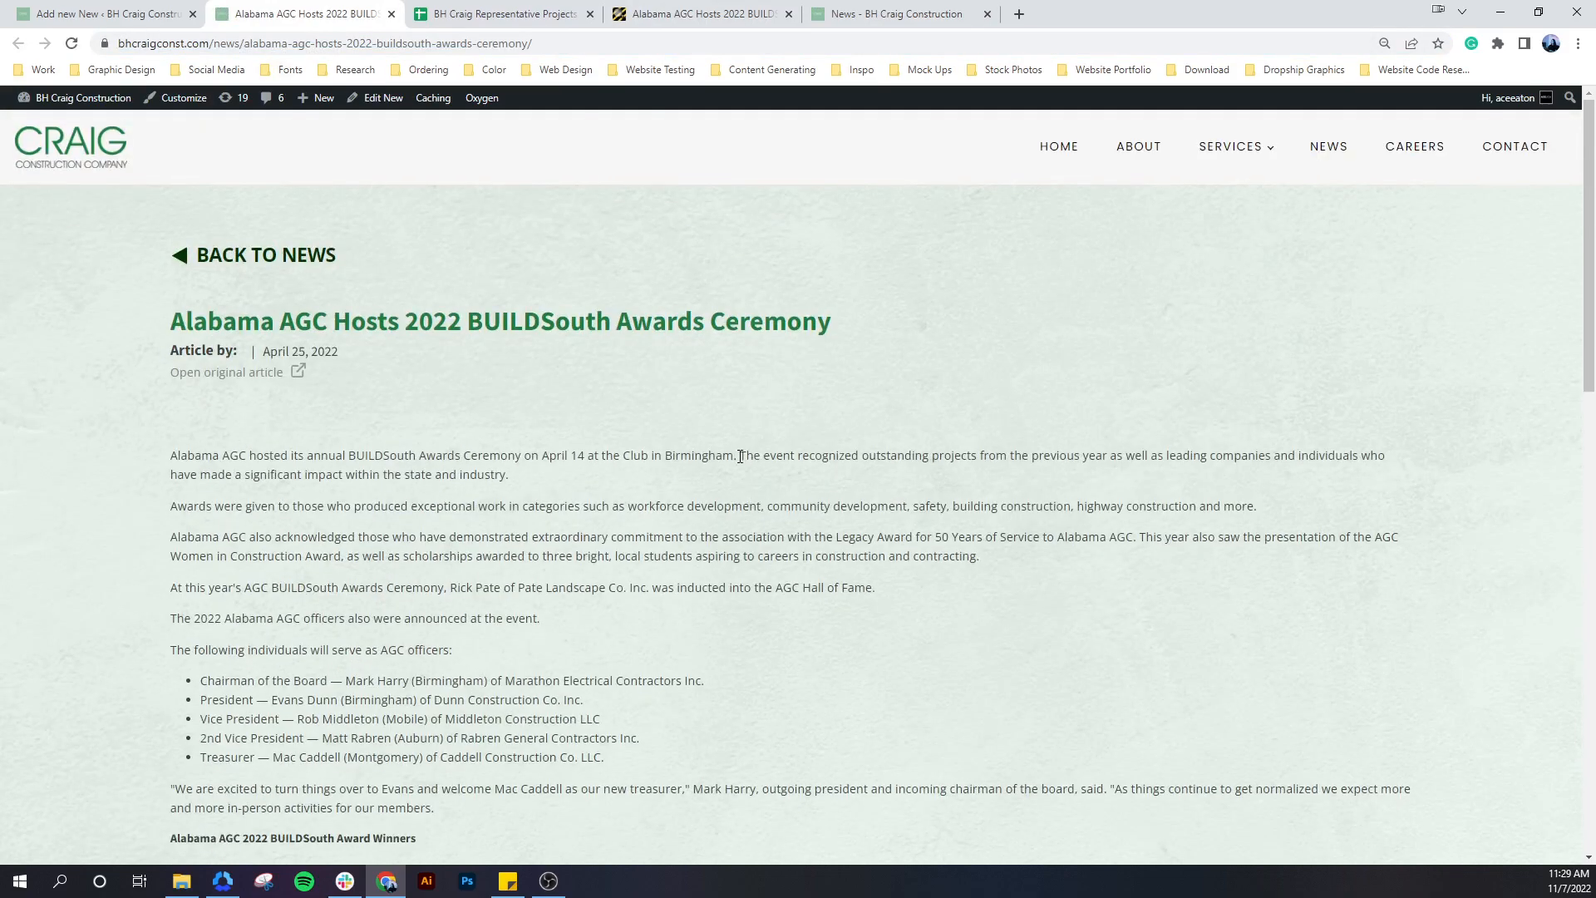
scroll(754, 462, "down", 6)
scroll(753, 462, "down", 9)
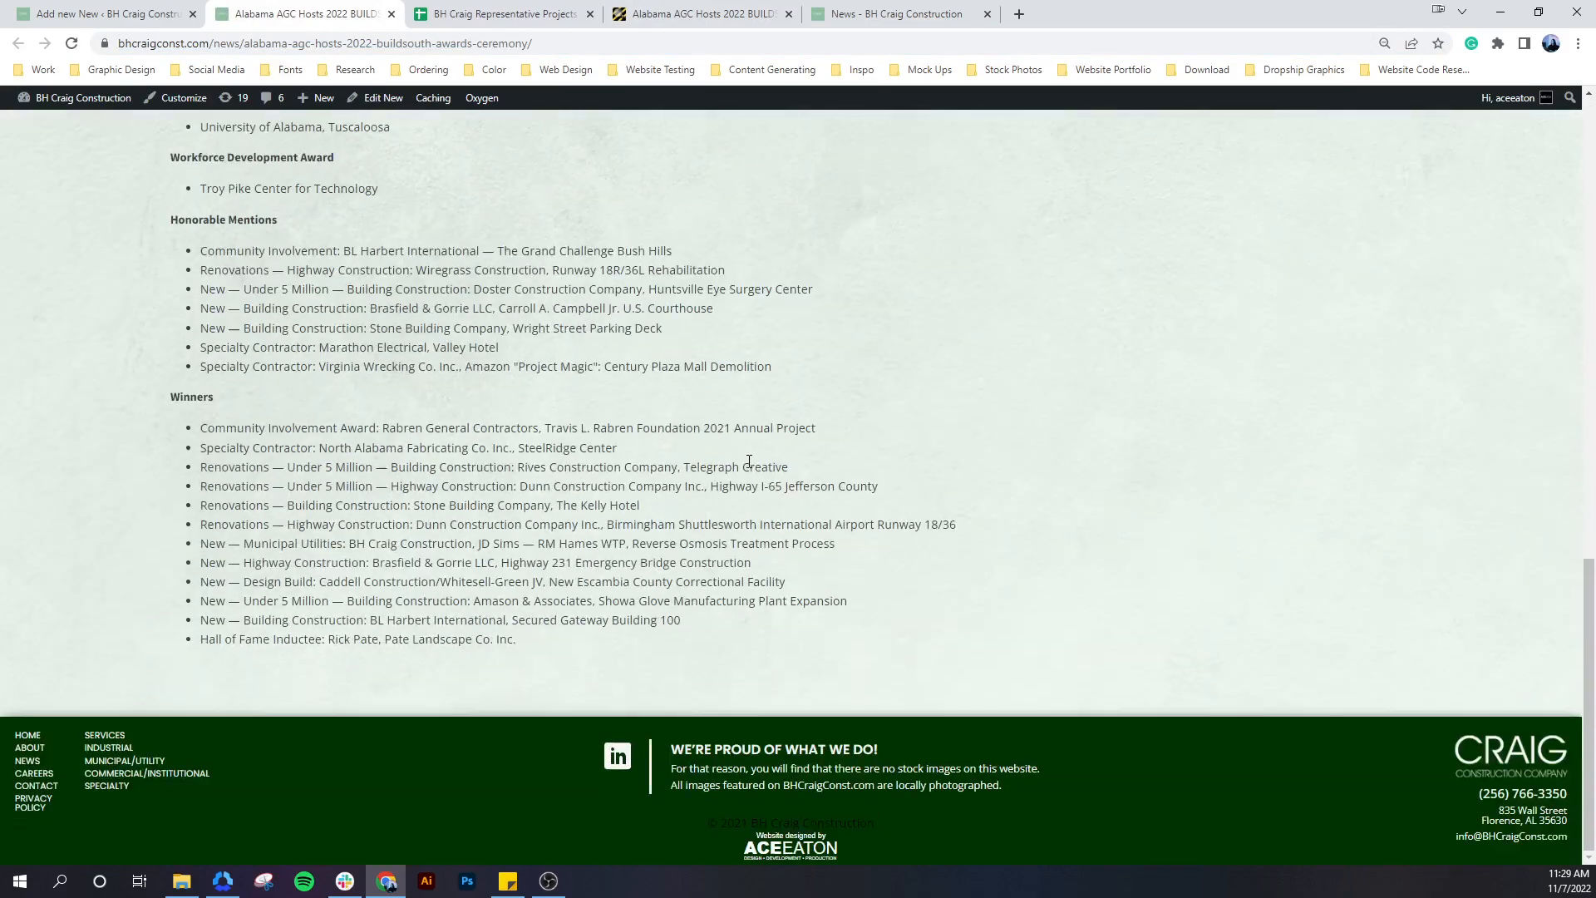
scroll(731, 482, "up", 13)
scroll(712, 452, "up", 3)
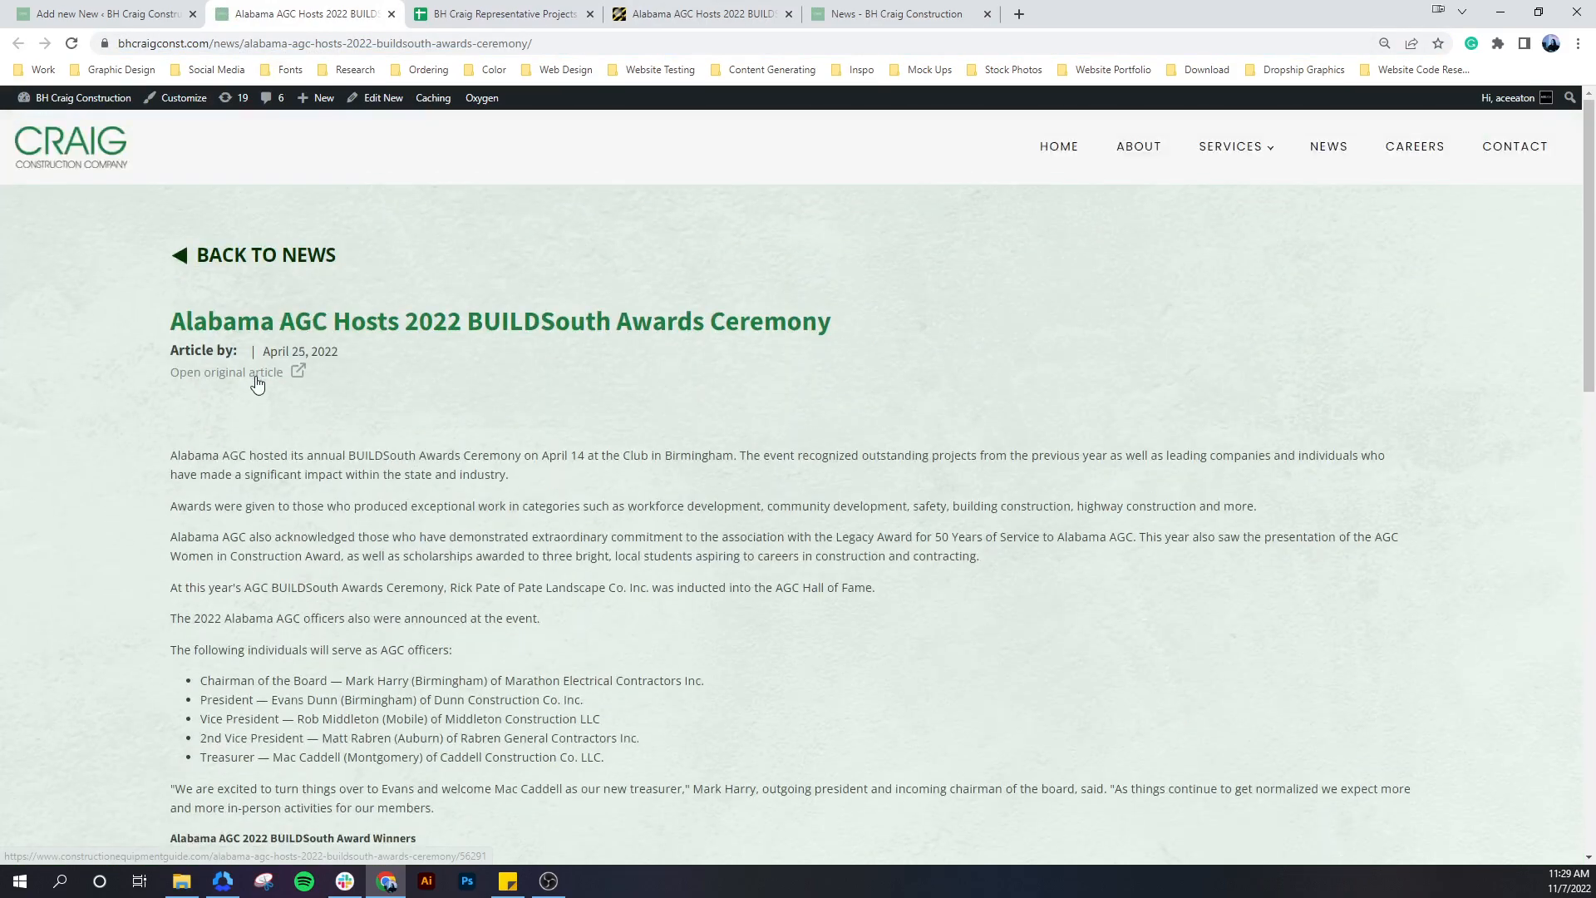
Look through the live News page to check where the Alabama AGC awards article is listed and how its teaser is laid out
left_click(896, 15)
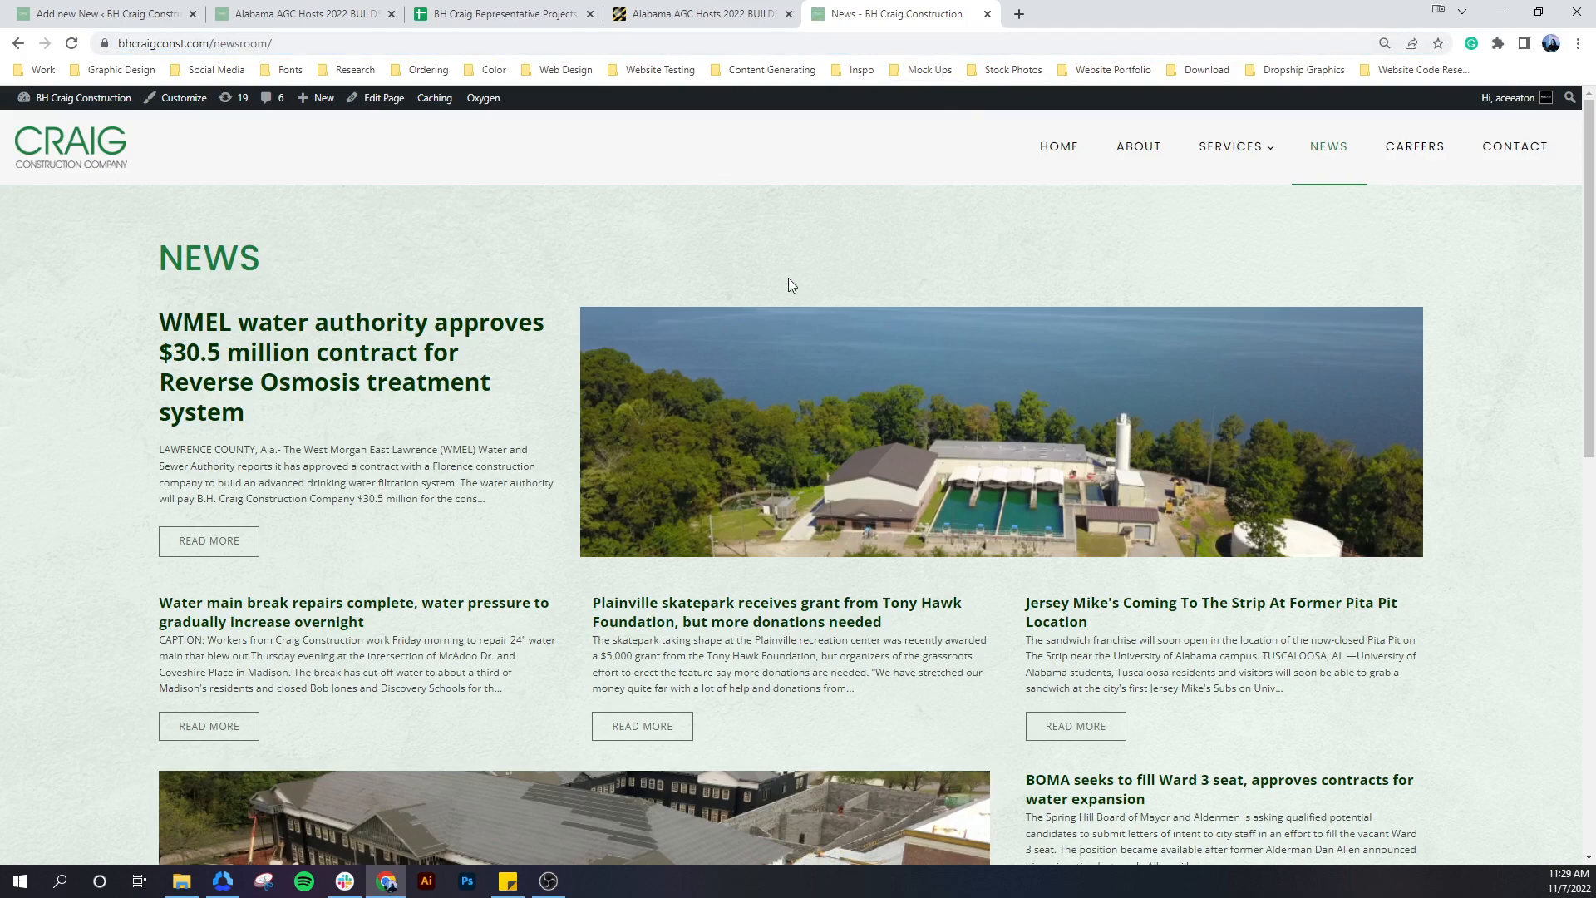
scroll(660, 323, "down", 4)
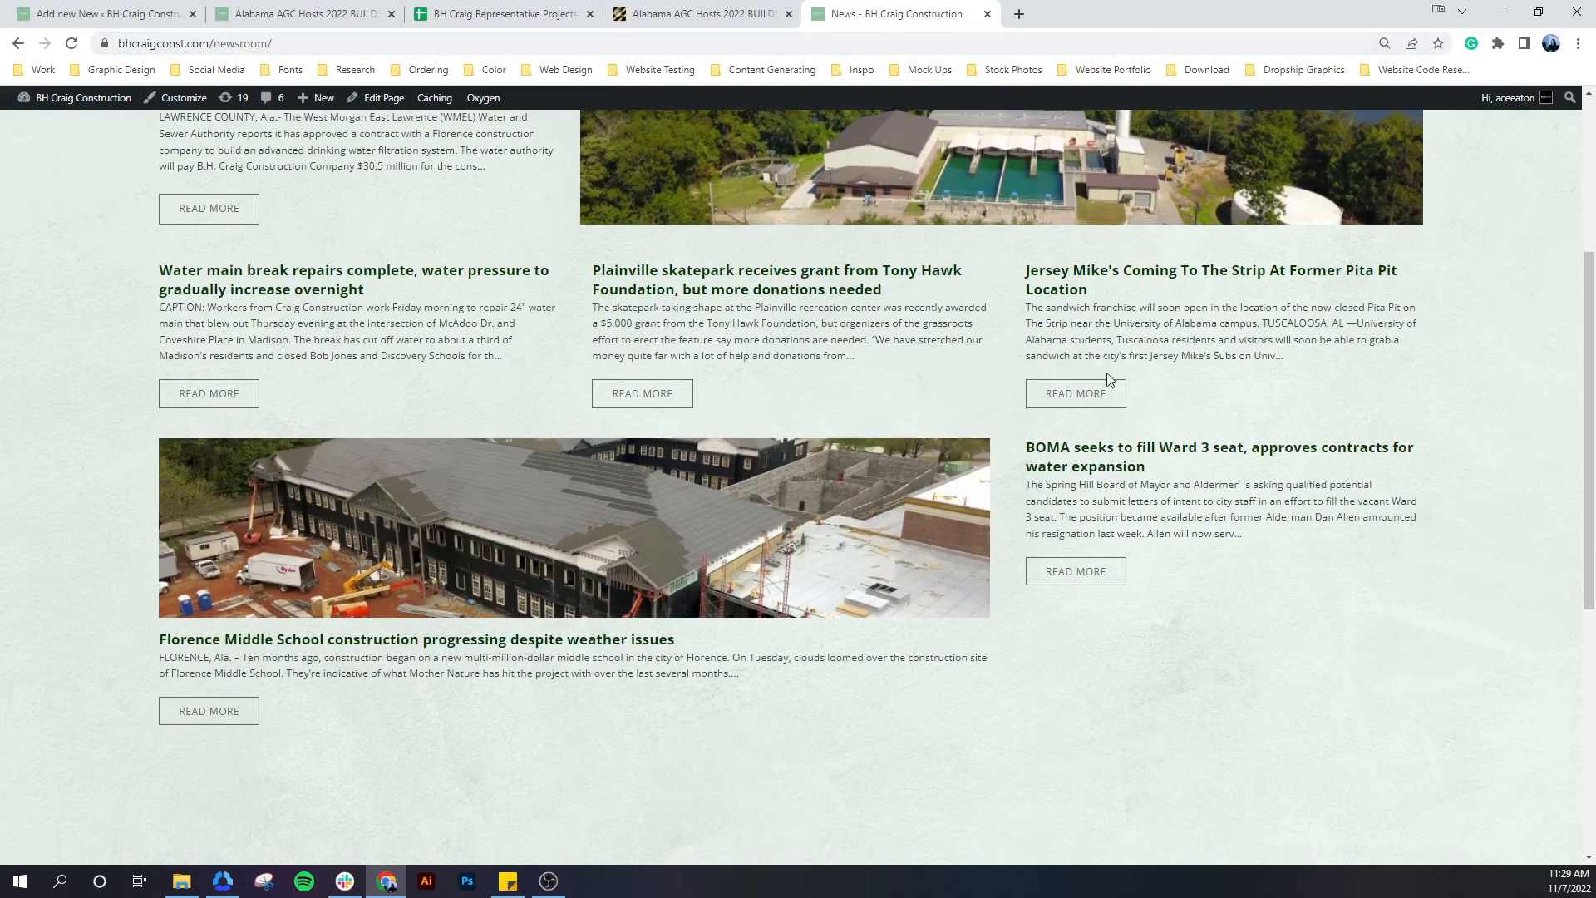
scroll(582, 433, "up", 2)
scroll(371, 451, "up", 1)
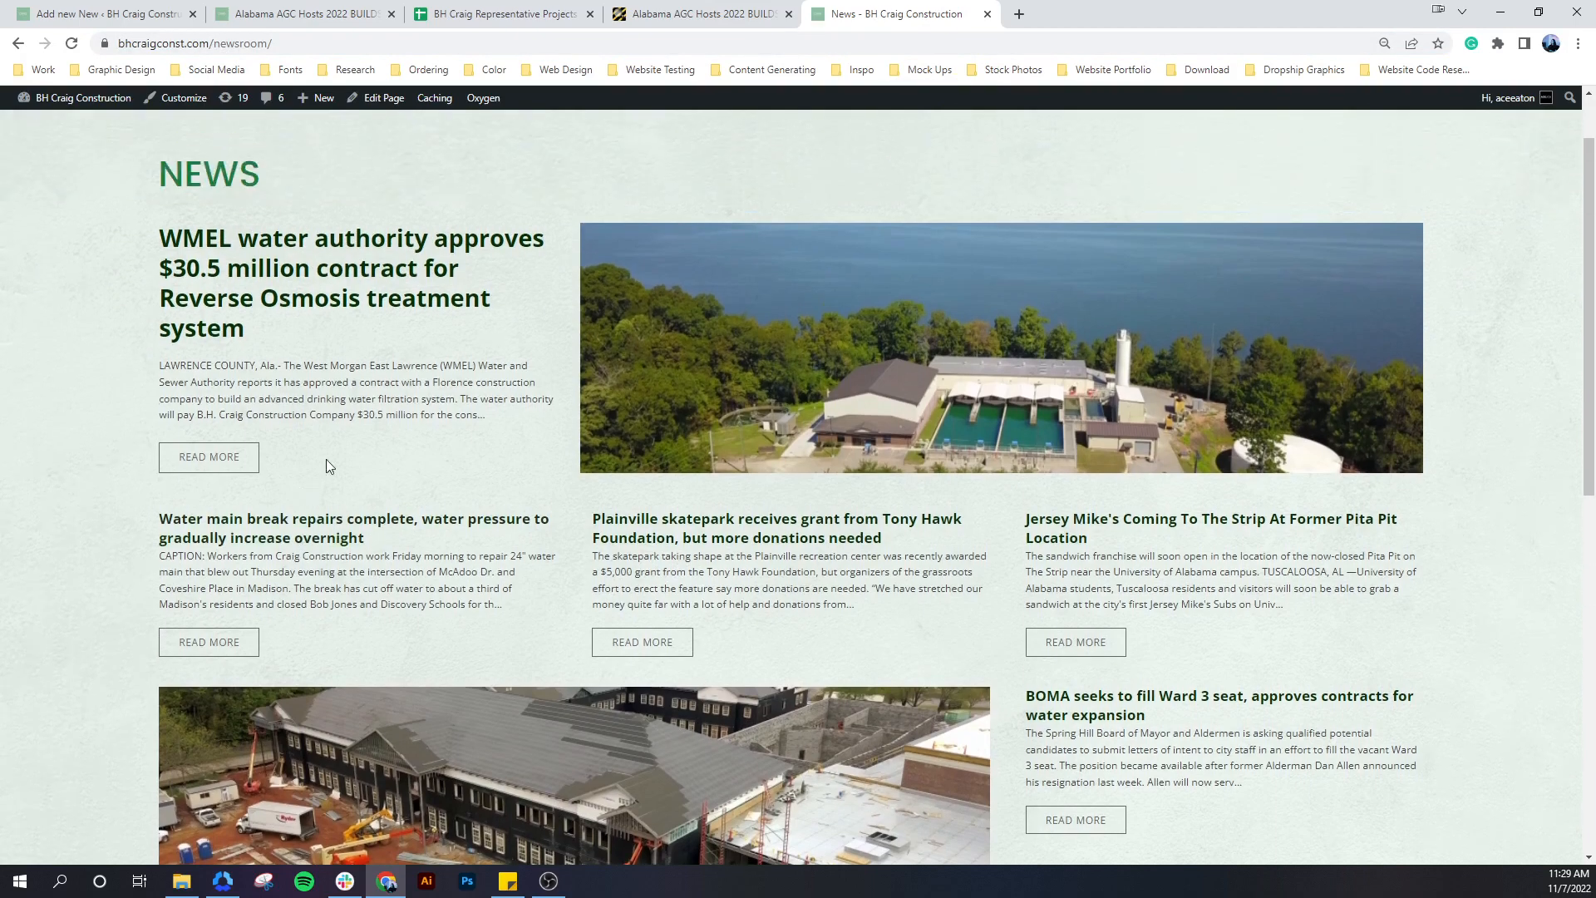
scroll(522, 389, "down", 9)
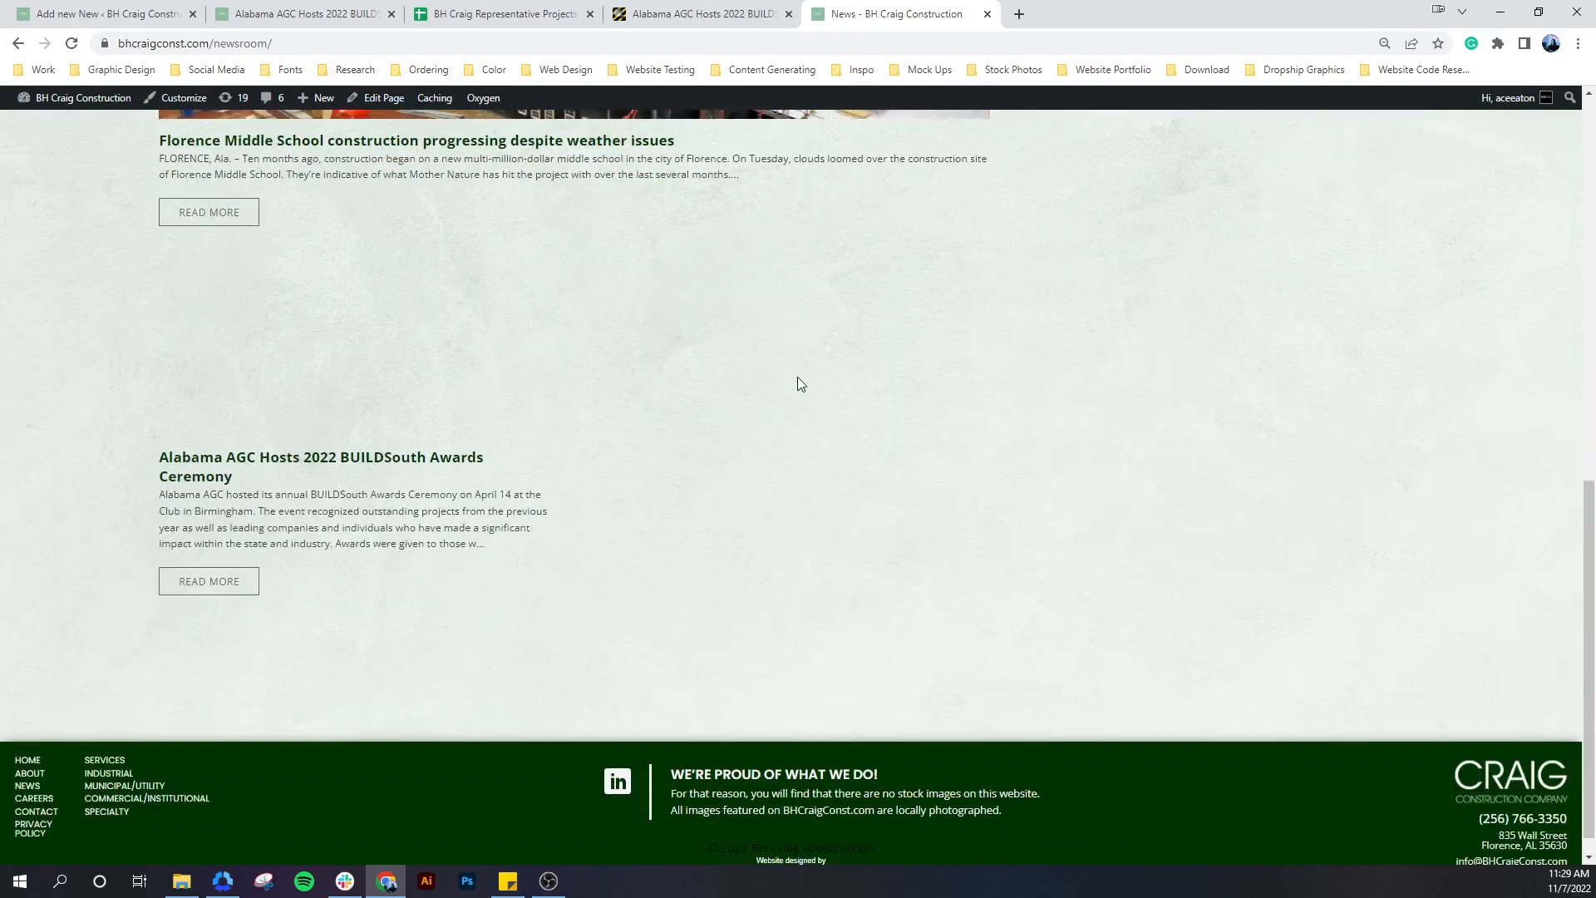
scroll(796, 379, "up", 9)
scroll(782, 391, "up", 1)
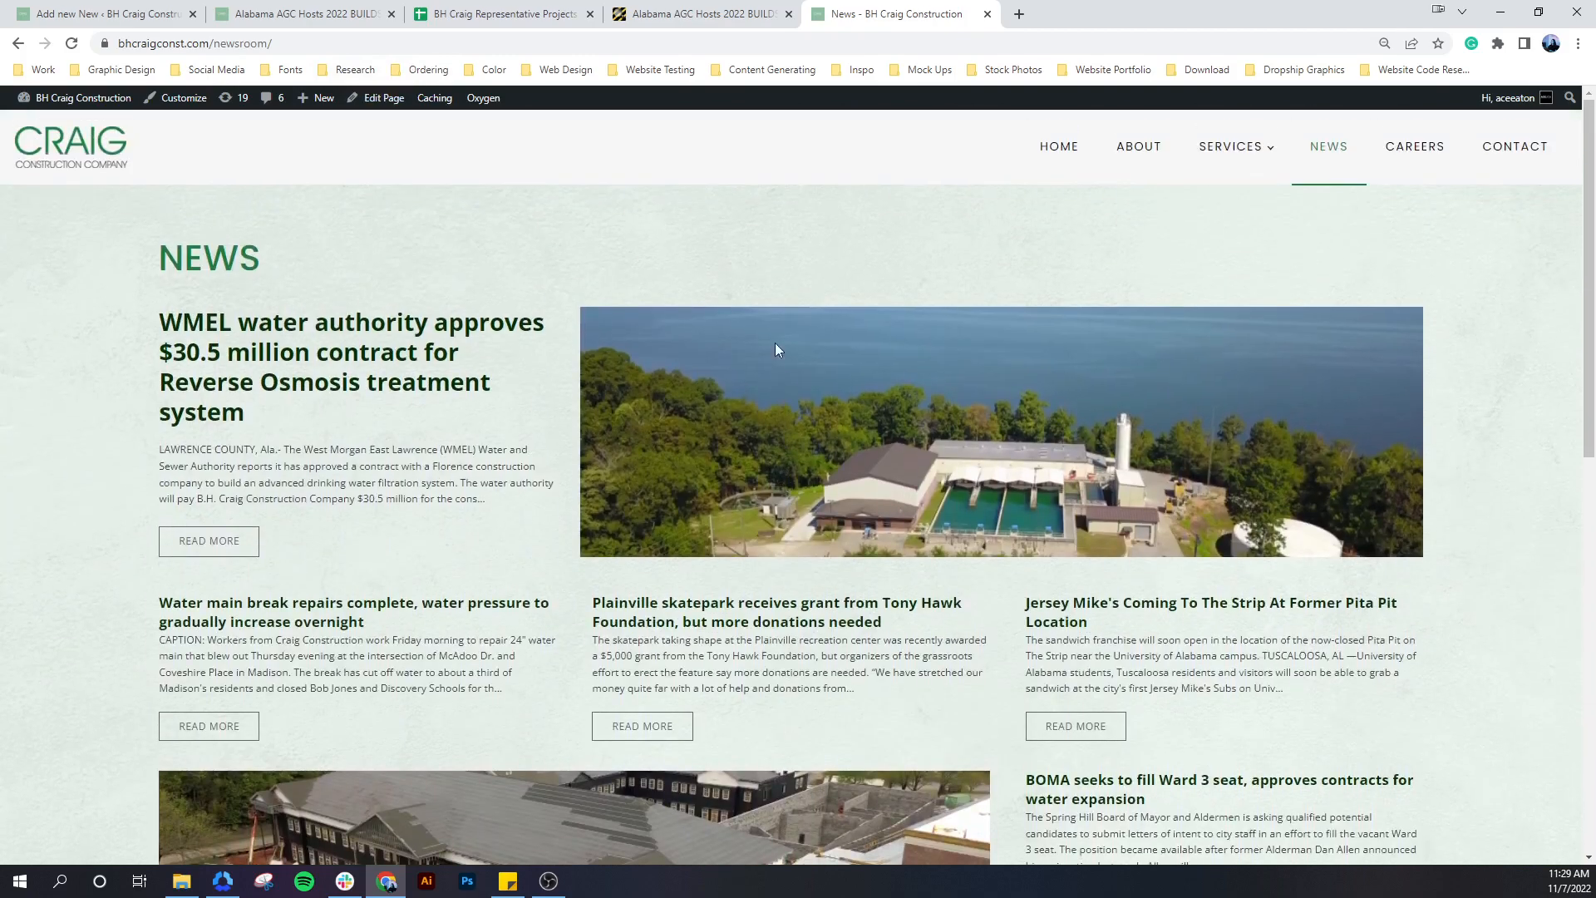
Close the live News page, the source article and the BH Craig Representative Projects spreadsheet, ending the open cell edit before closing the sheet
left_click(987, 14)
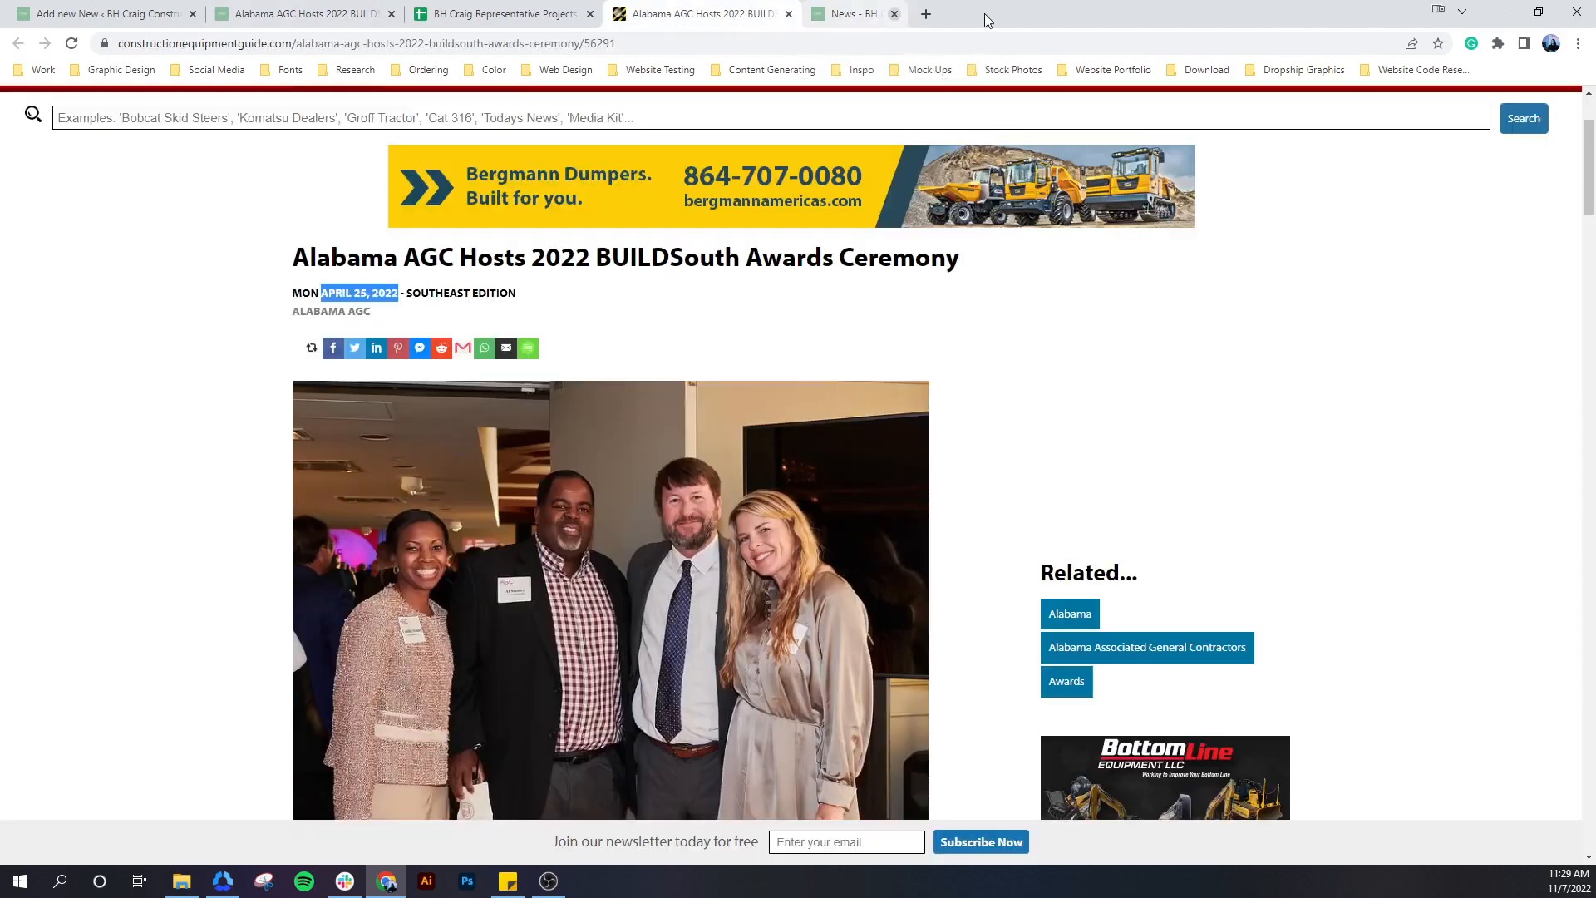
left_click(787, 14)
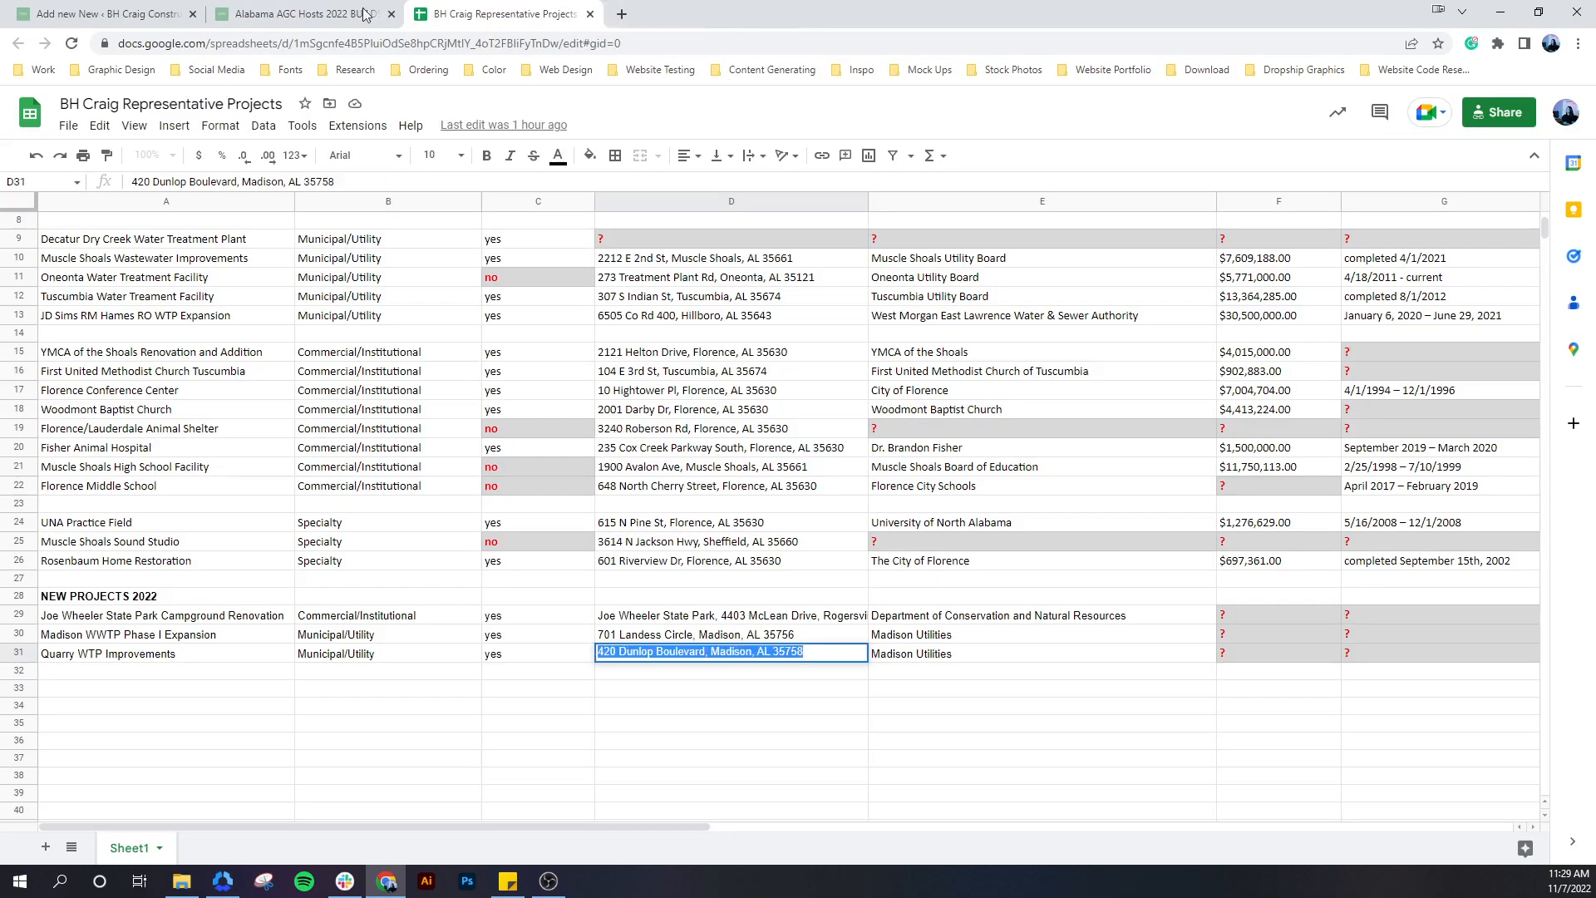
left_click(591, 15)
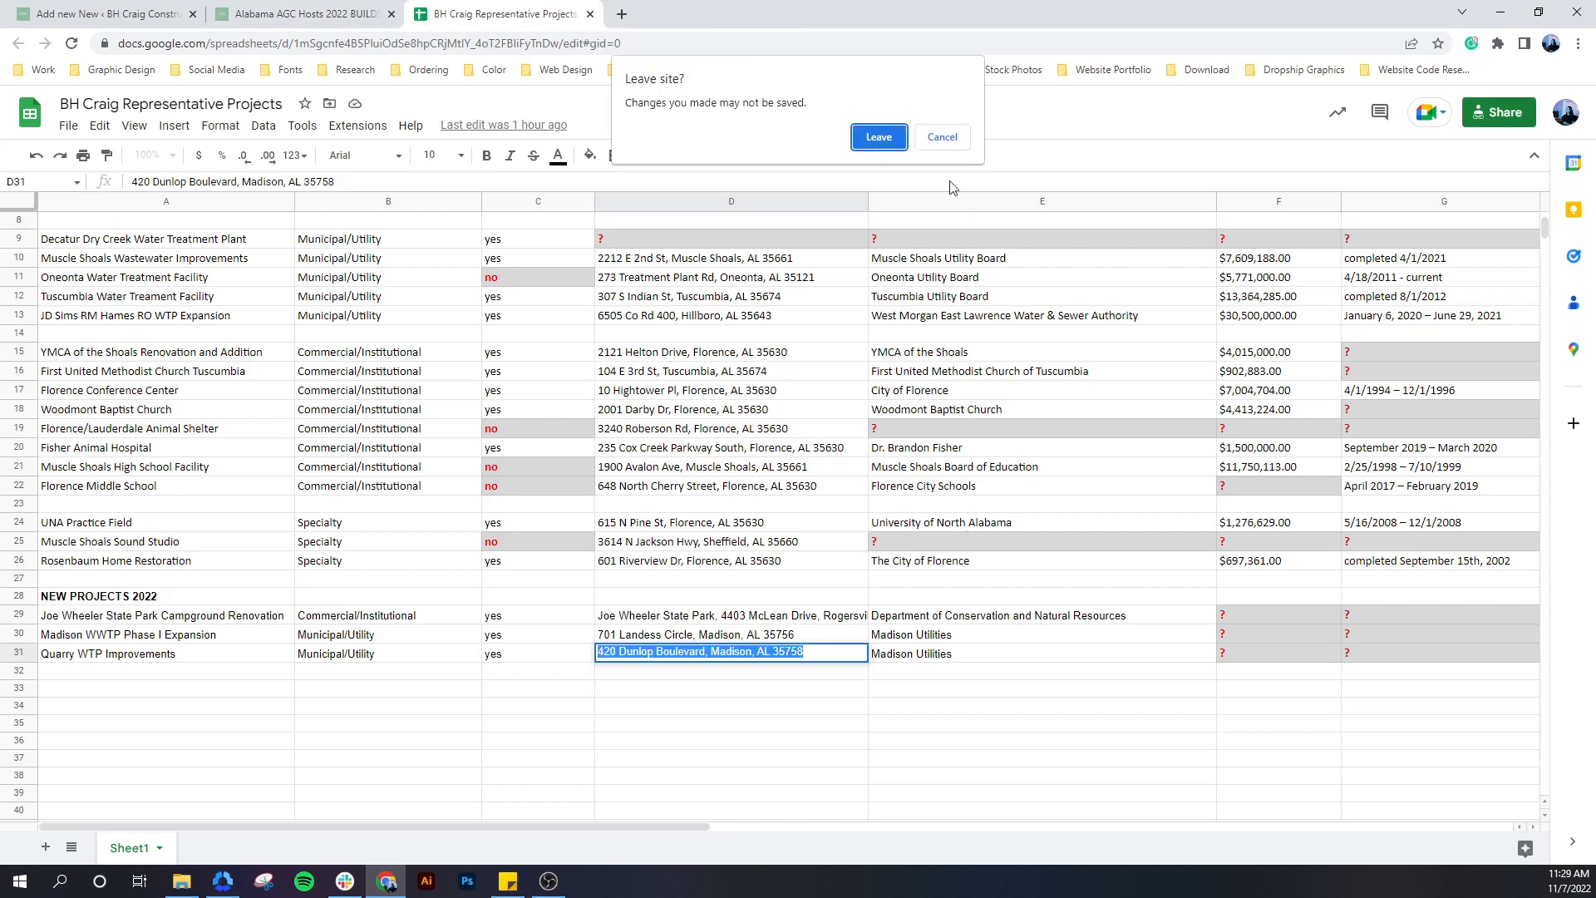
left_click(951, 138)
left_click(856, 689)
left_click(591, 15)
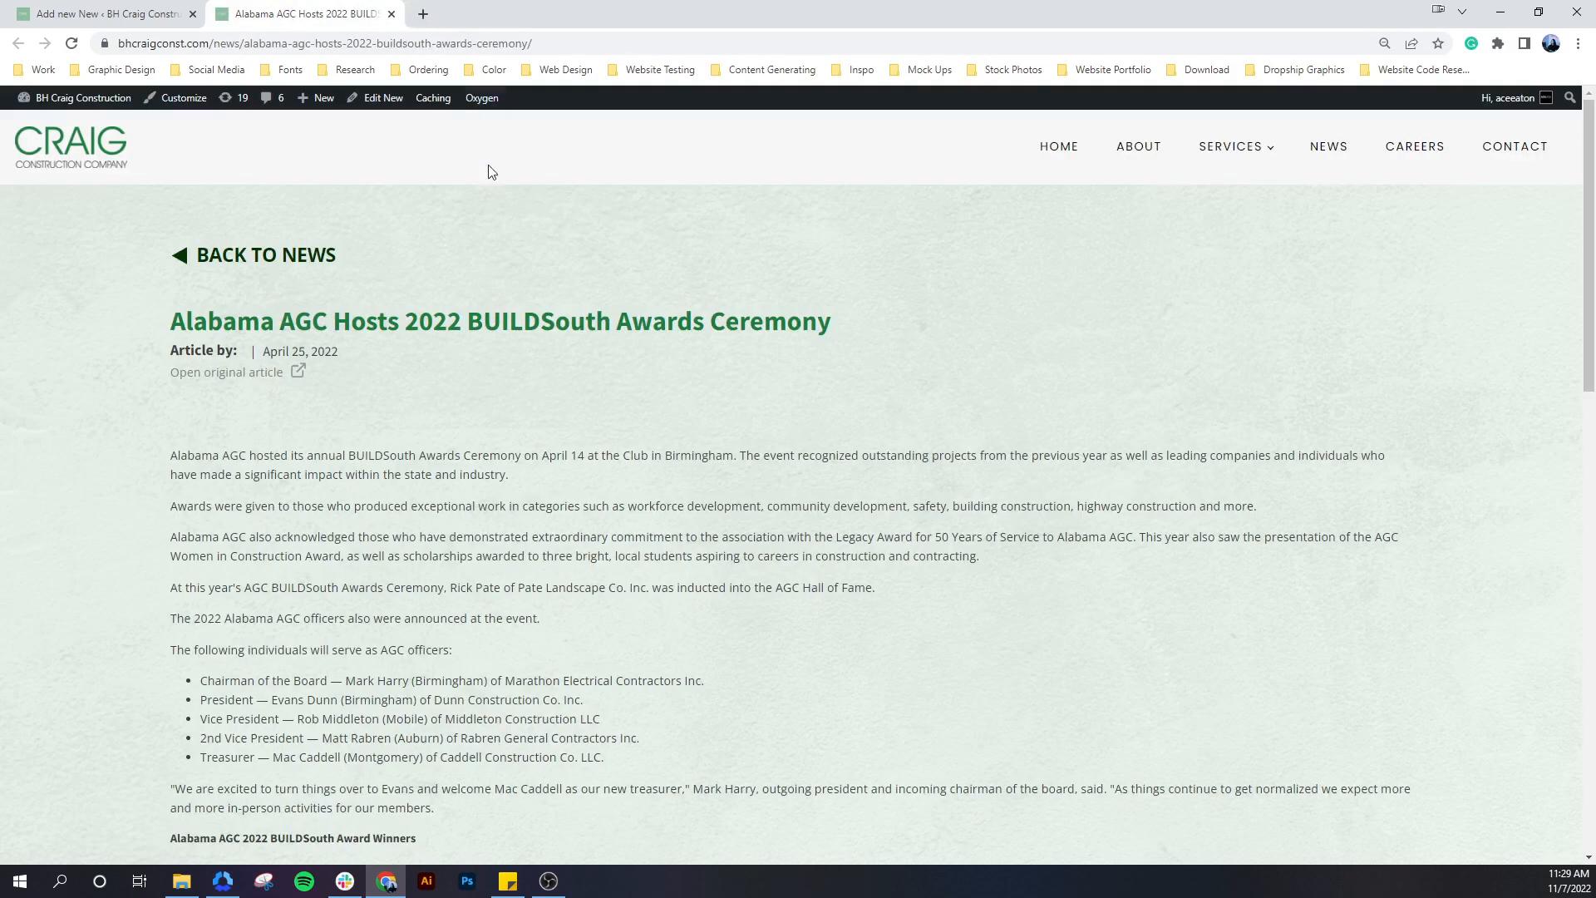
Return to the WordPress admin and open the full Projects list to review the new 2022 entries
left_click(174, 17)
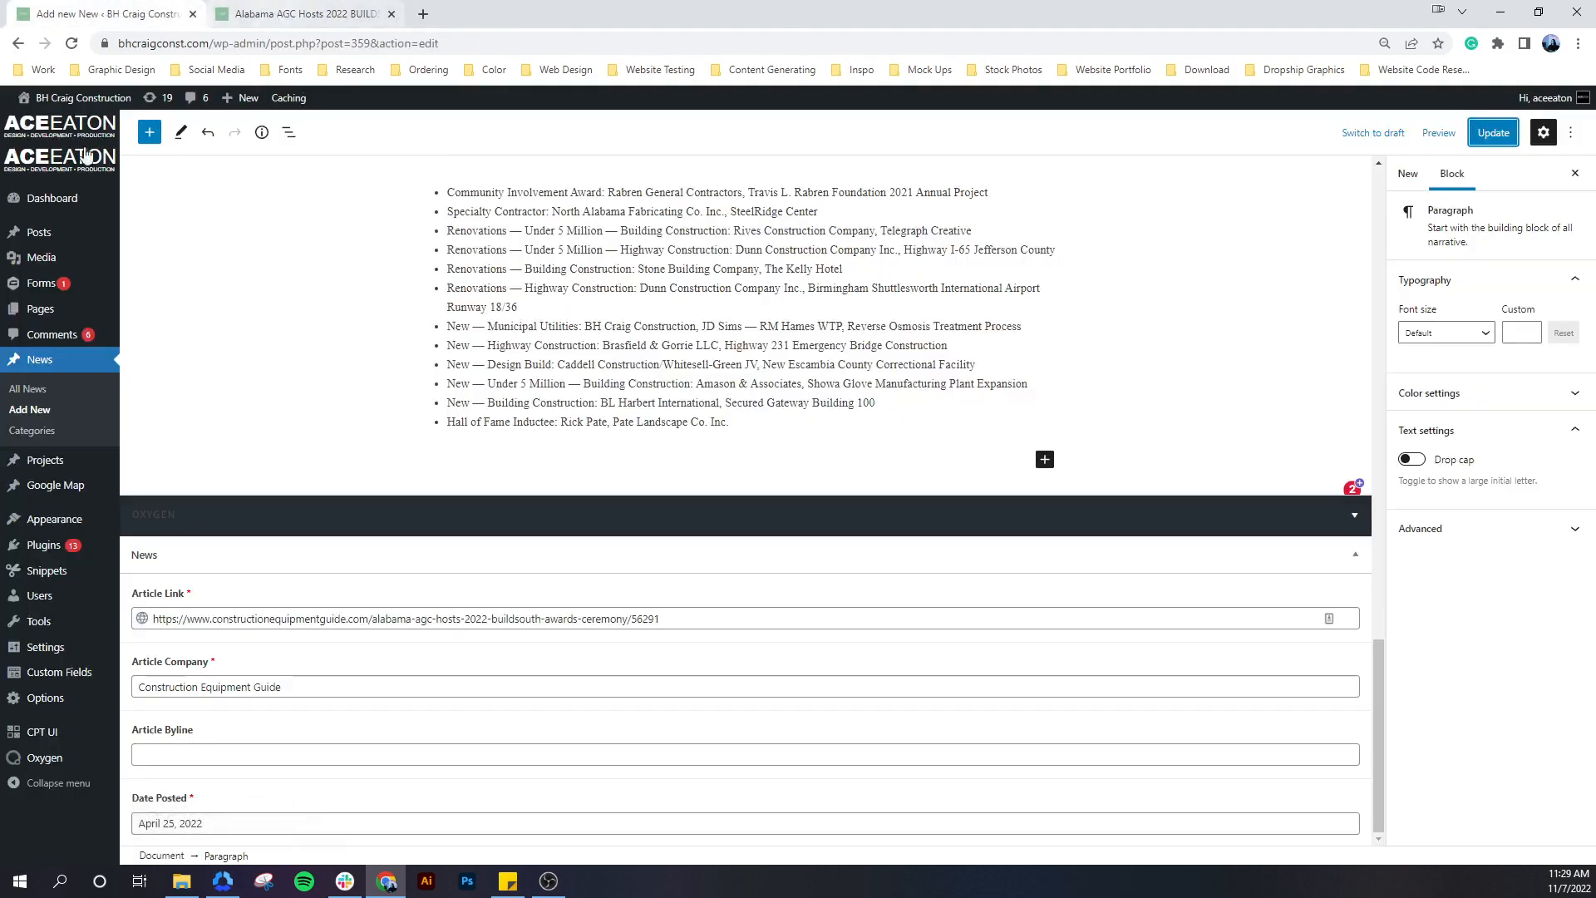
left_click(49, 469)
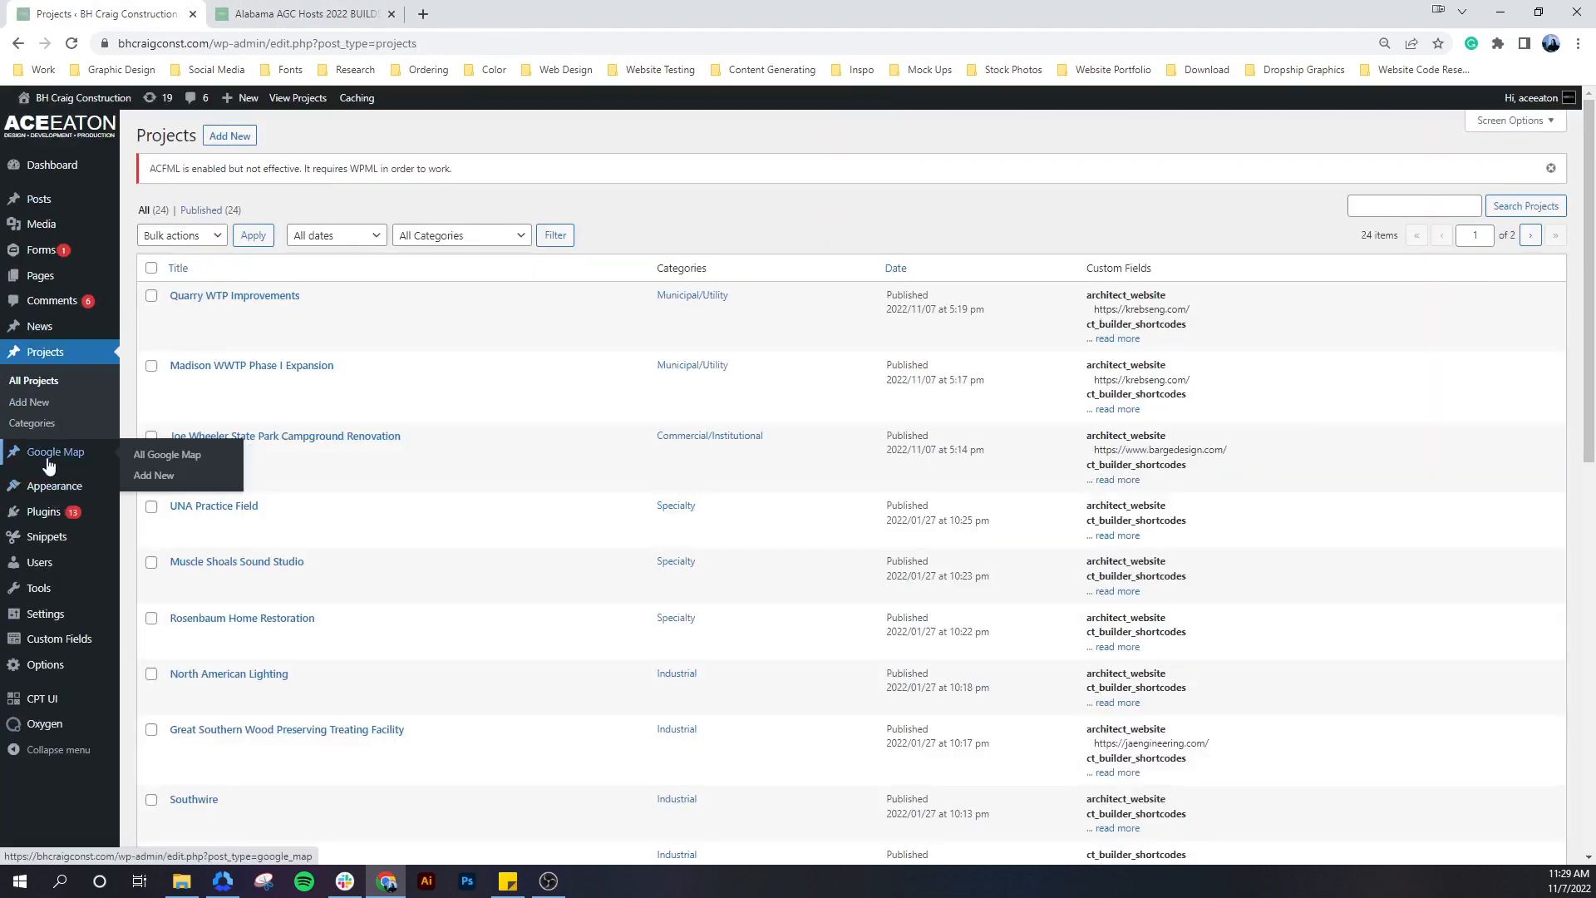
mouse_move(52, 330)
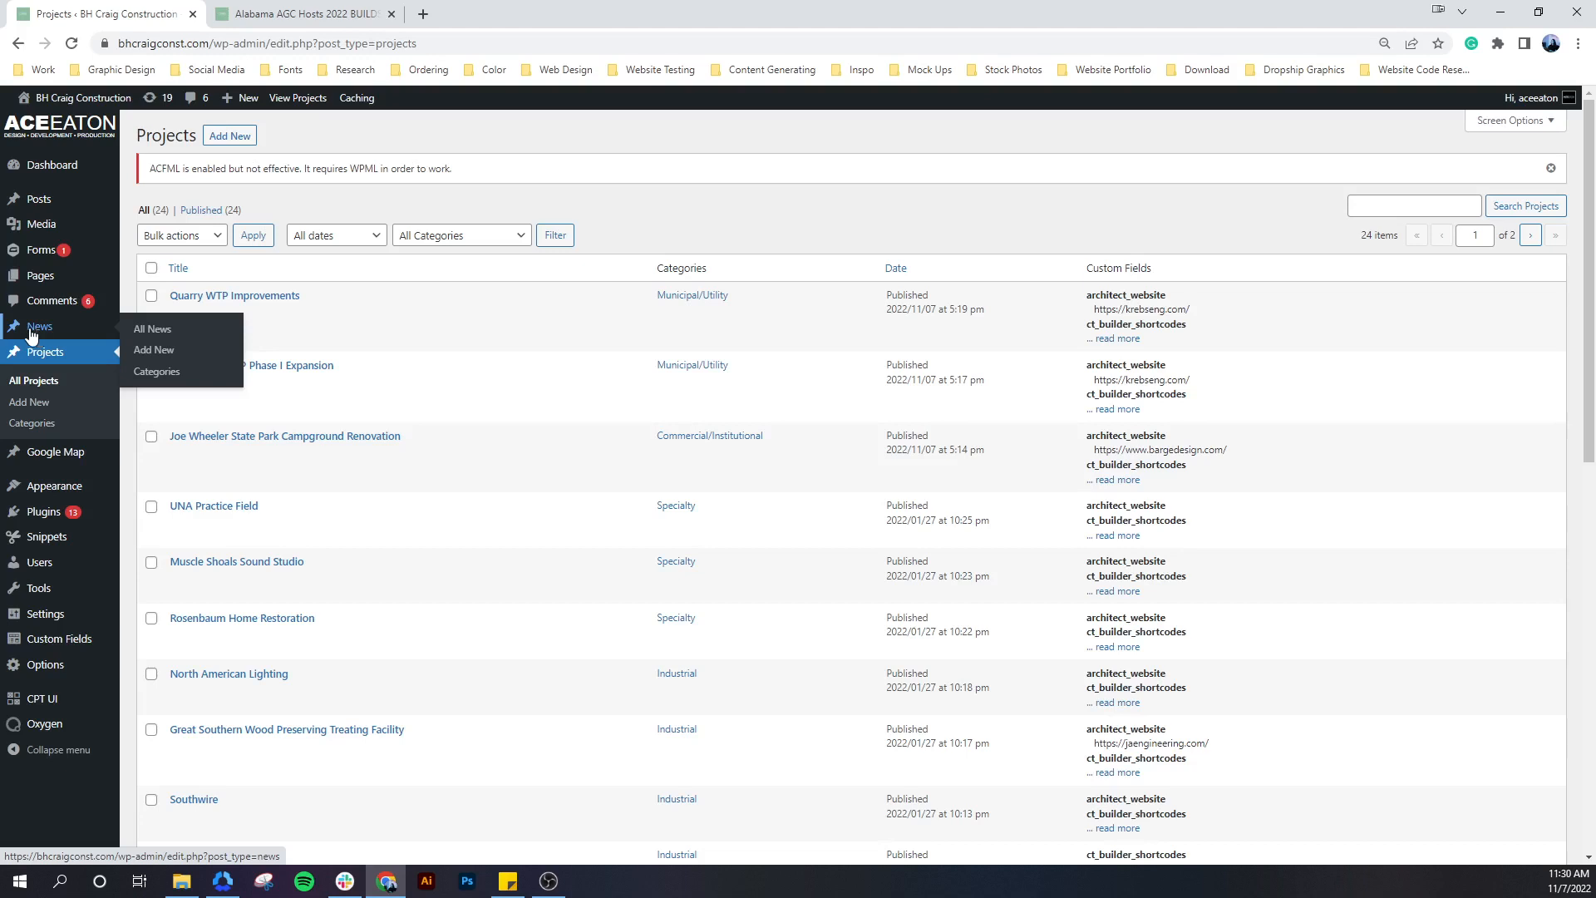
scroll(366, 395, "down", 1)
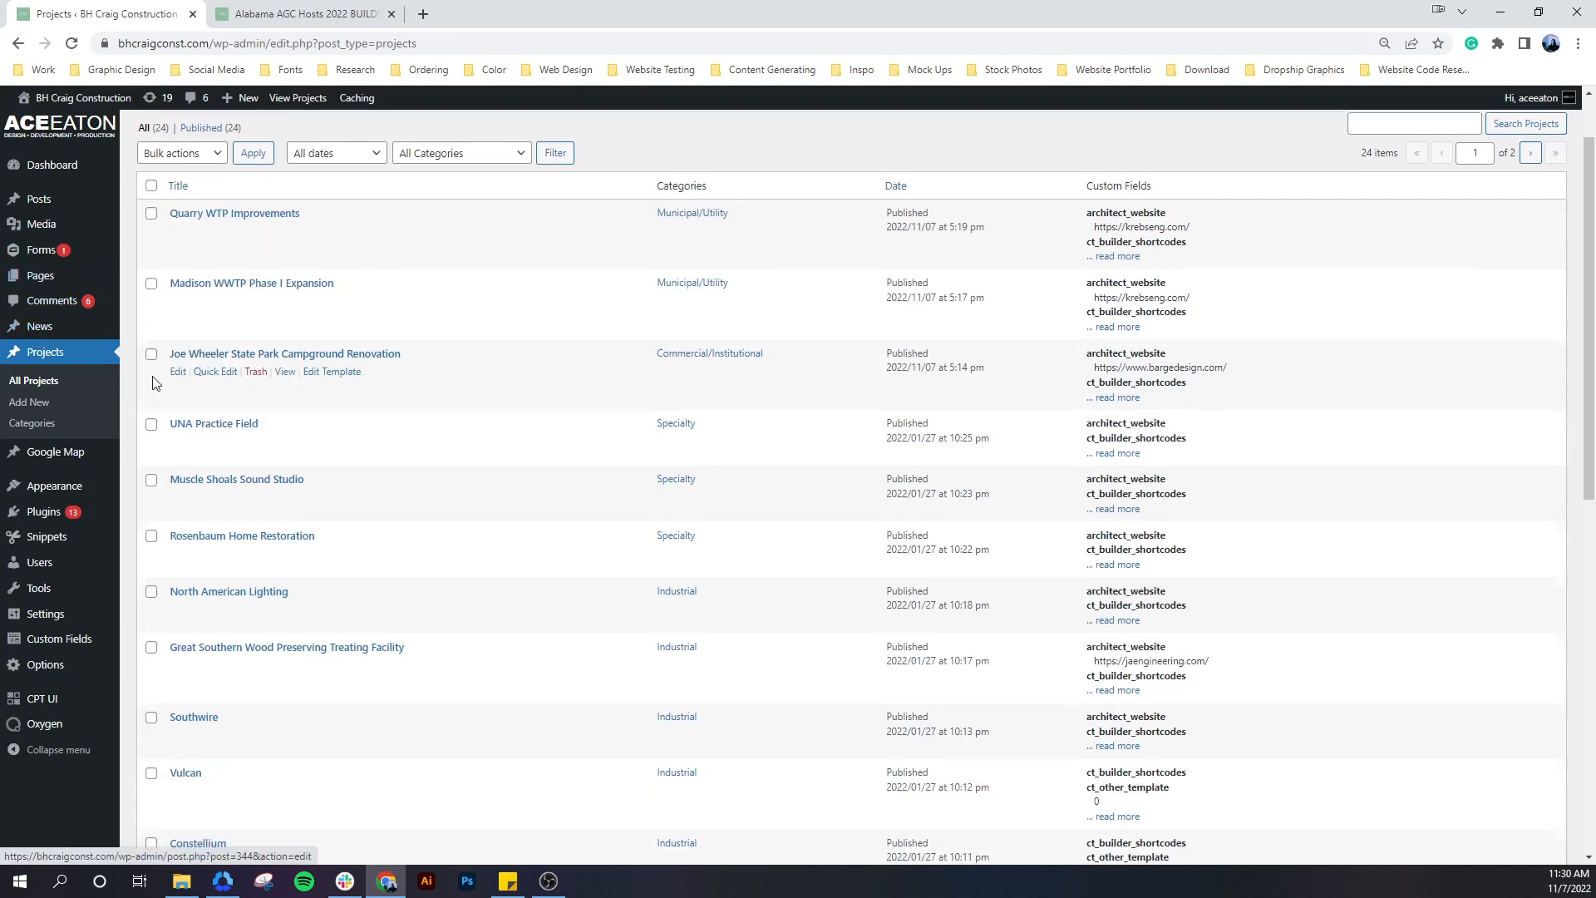